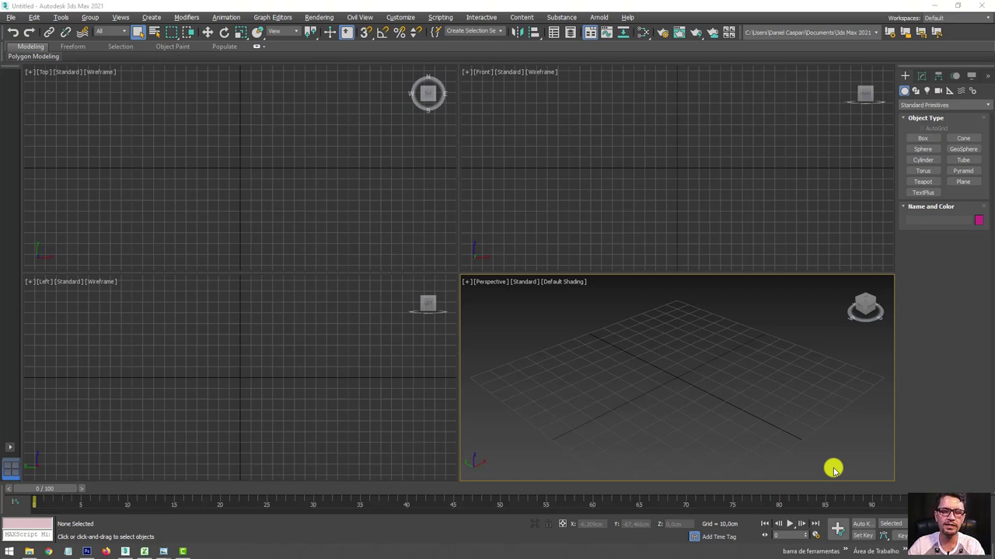
Switch from 3ds Max to the Photoshop document of faucet reference pictures.
{"action": "left_click", "coordinate": [87, 551]}
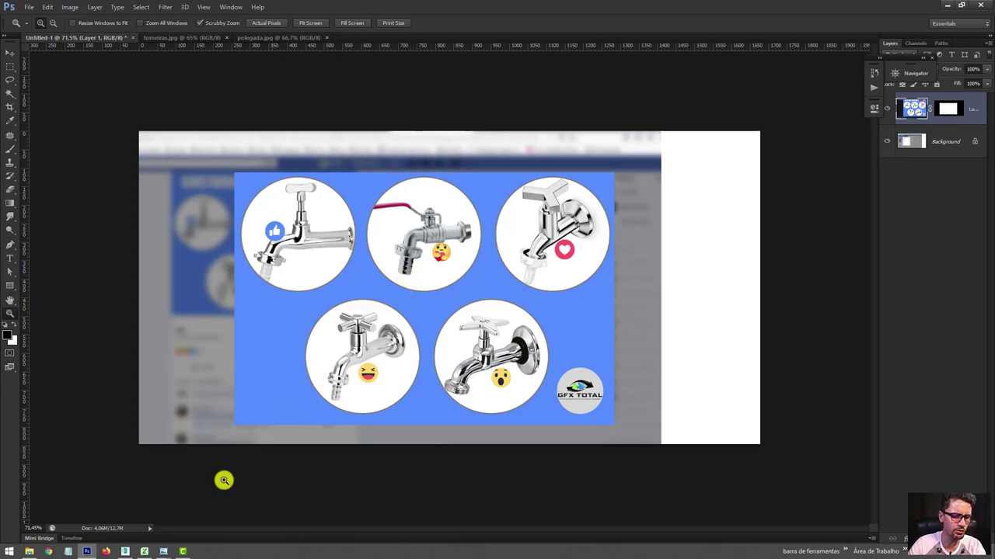
Check the Excel Votos table showing model 2 leading with 14 votes, then minimize Excel.
{"action": "left_click", "coordinate": [145, 551]}
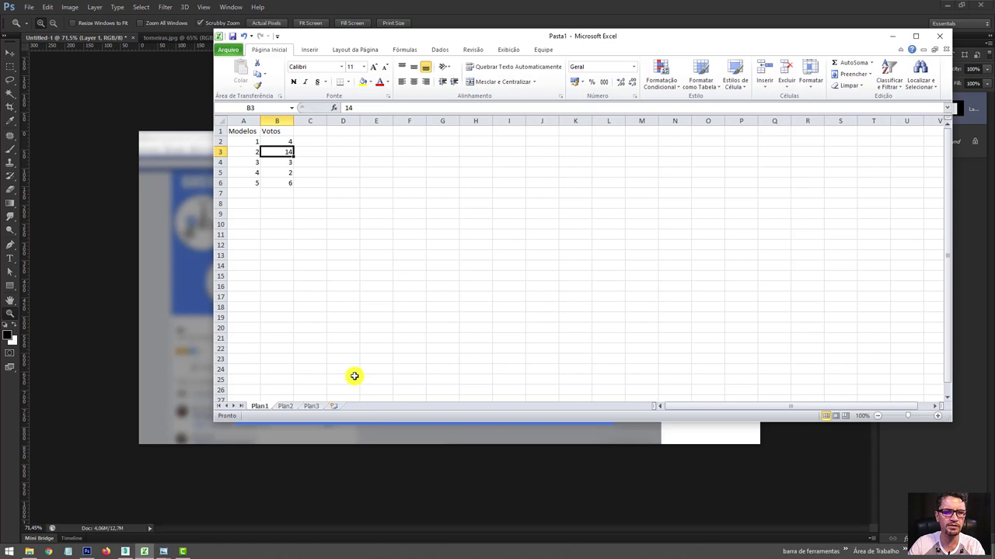
{"action": "left_click", "coordinate": [350, 377]}
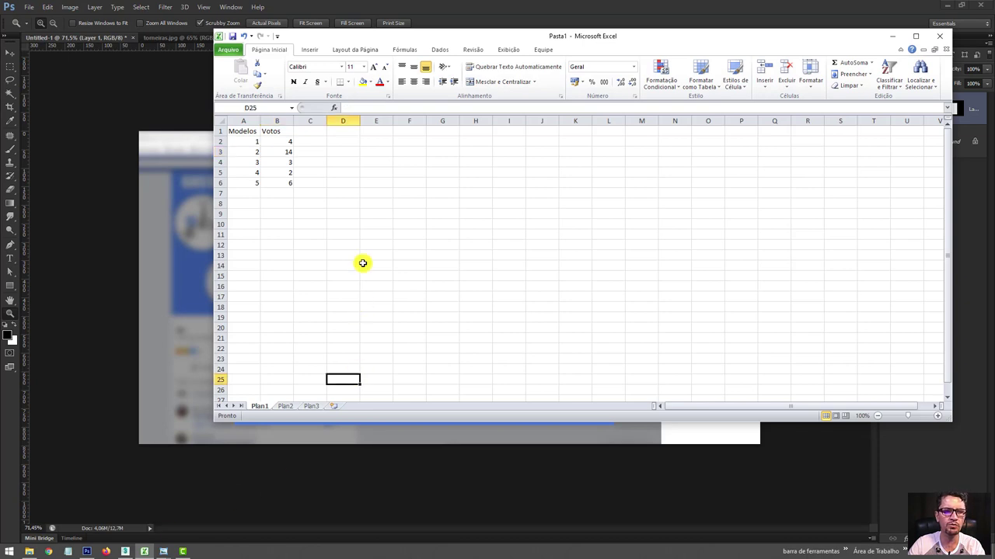
{"action": "left_click", "coordinate": [245, 151]}
{"action": "left_click", "coordinate": [273, 152]}
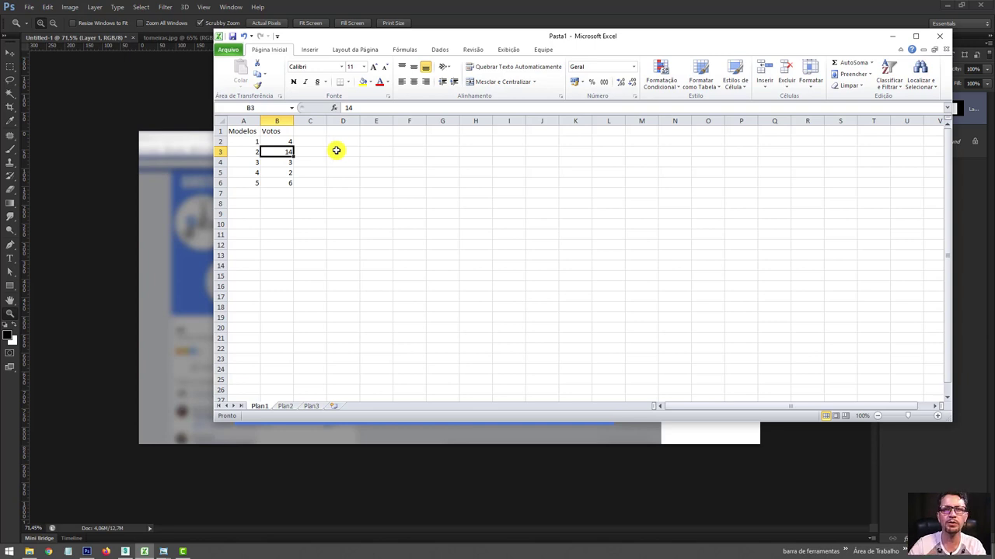
{"action": "left_click", "coordinate": [892, 36]}
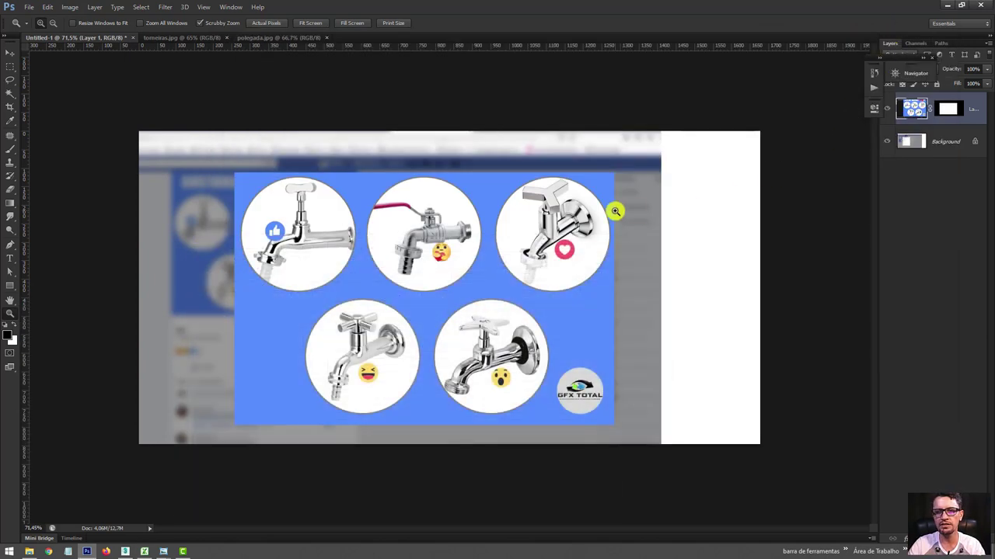
Hide Layer 1 to zoom in on the poll reaction counts, then show it again.
{"action": "left_click", "coordinate": [887, 109]}
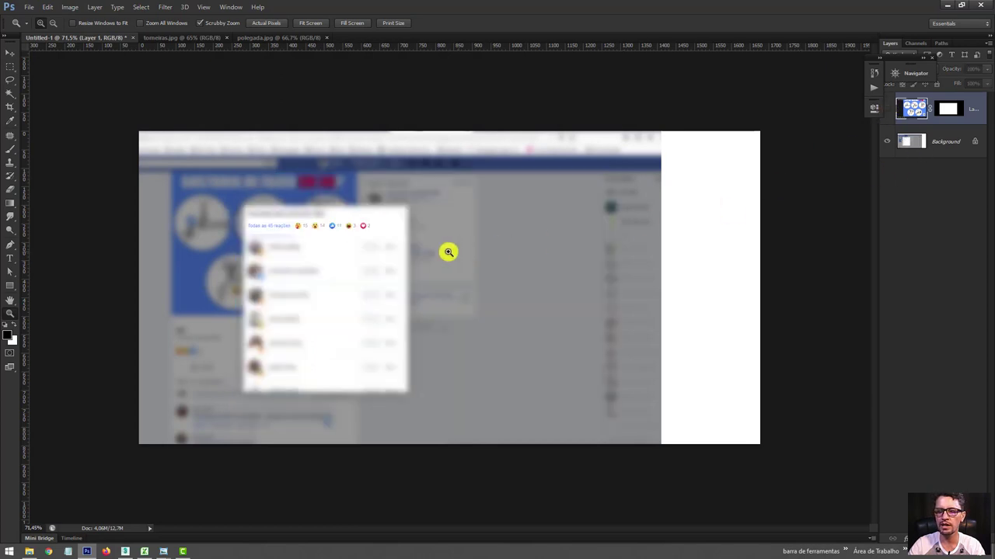
{"action": "left_click_drag", "start_coordinate": [281, 228], "coordinate": [388, 215]}
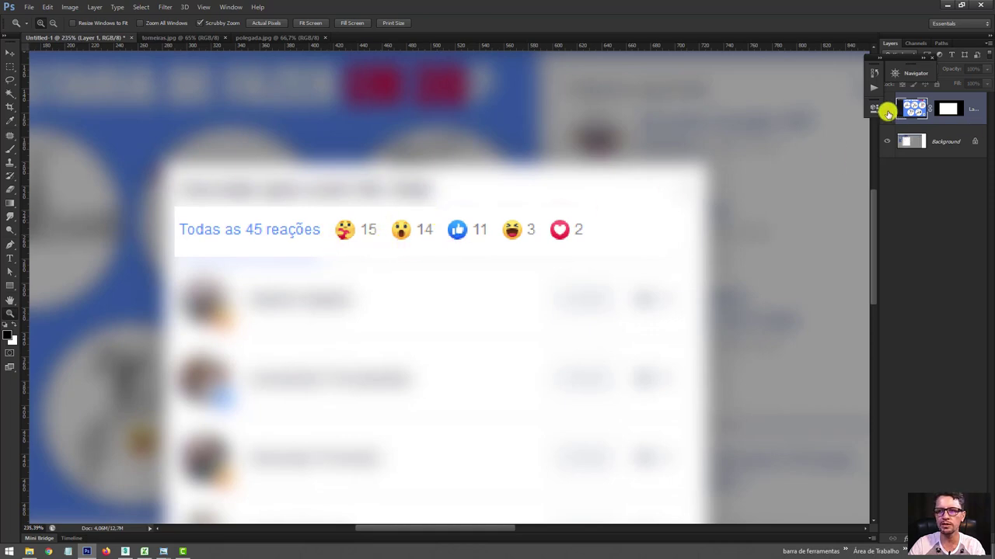
{"action": "left_click", "coordinate": [887, 108]}
Zoom around the second faucet option, then switch to the torneiras.jpg image.
{"action": "scroll", "coordinate": [666, 195], "scroll_direction": "down", "scroll_amount": 5, "text": "alt"}
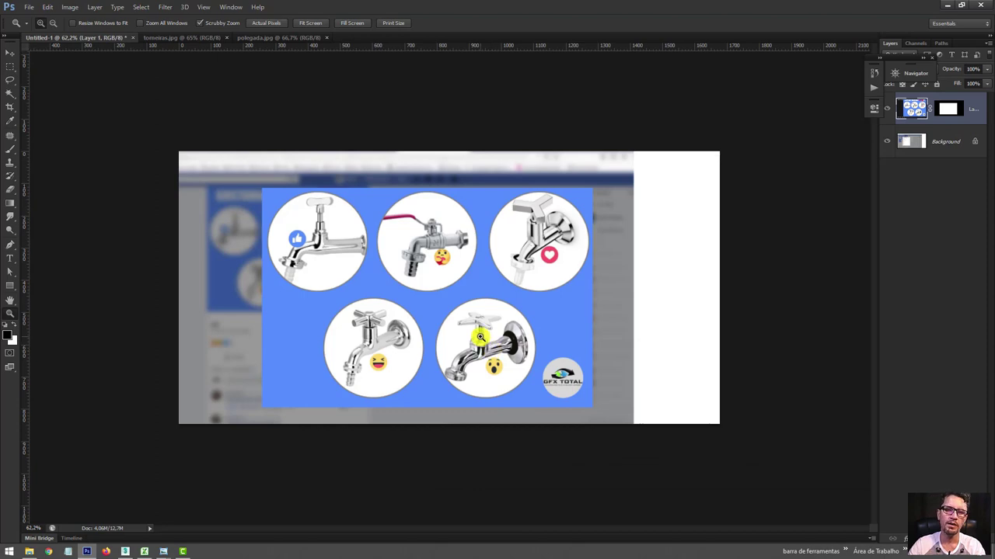
{"action": "mouse_move", "coordinate": [426, 247]}
{"action": "left_mouse_down"}
{"action": "mouse_move", "coordinate": [457, 274]}
{"action": "mouse_move", "coordinate": [506, 285]}
{"action": "left_mouse_up"}
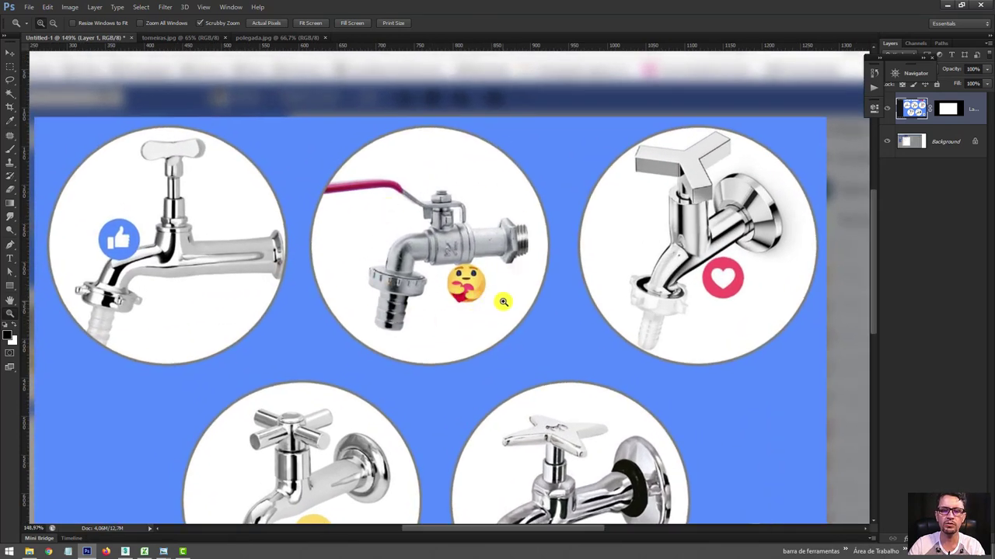
{"action": "left_click_drag", "start_coordinate": [466, 284], "coordinate": [439, 257]}
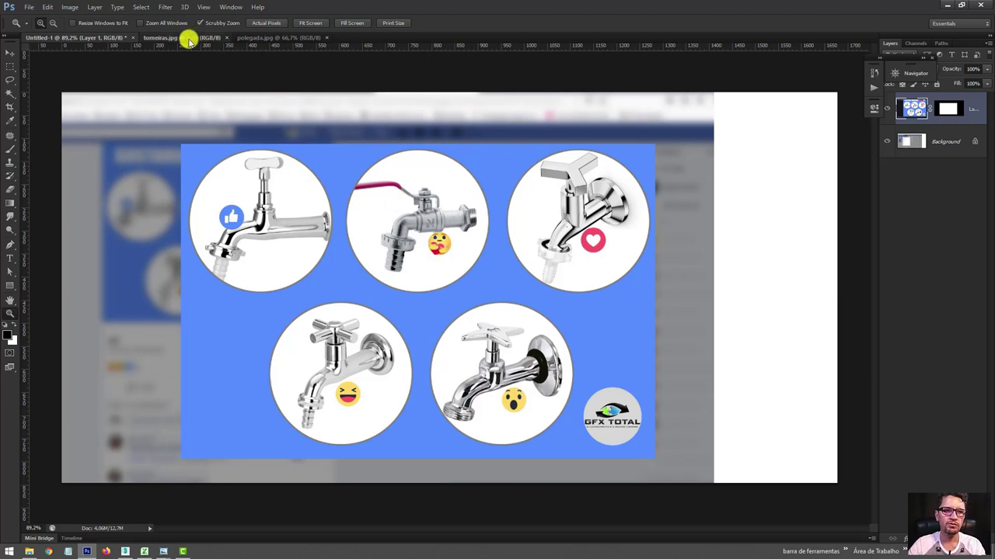
{"action": "left_click", "coordinate": [190, 39]}
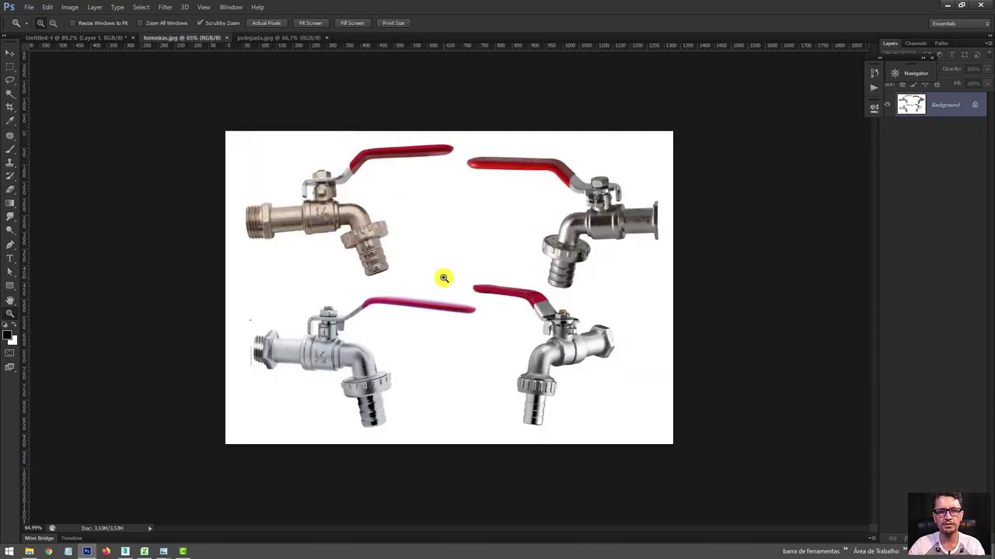
Zoom in on the top-left faucet body in torneiras.jpg and back out.
{"action": "mouse_move", "coordinate": [443, 278]}
{"action": "left_mouse_down"}
{"action": "mouse_move", "coordinate": [420, 251]}
{"action": "mouse_move", "coordinate": [430, 266]}
{"action": "left_mouse_up"}
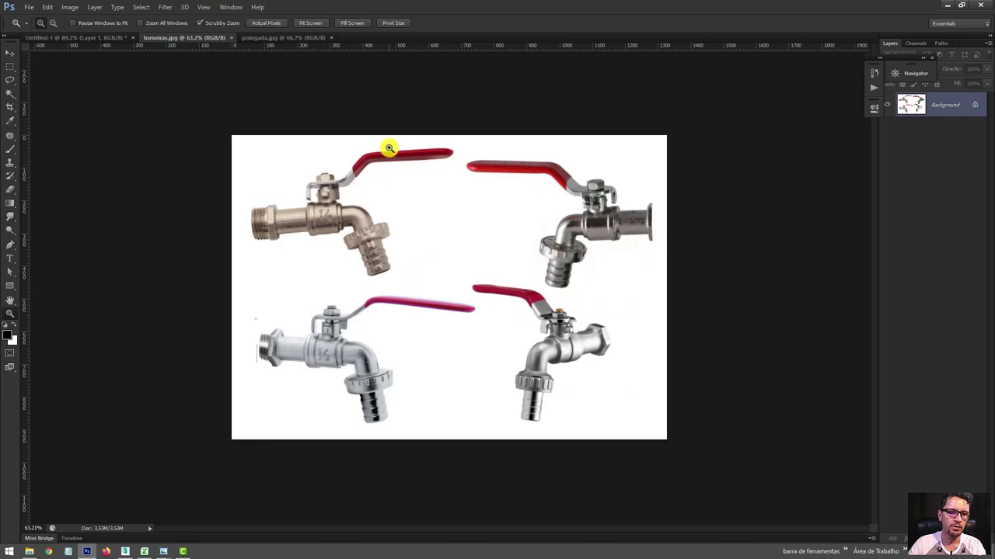
{"action": "left_click_drag", "start_coordinate": [325, 227], "coordinate": [325, 200]}
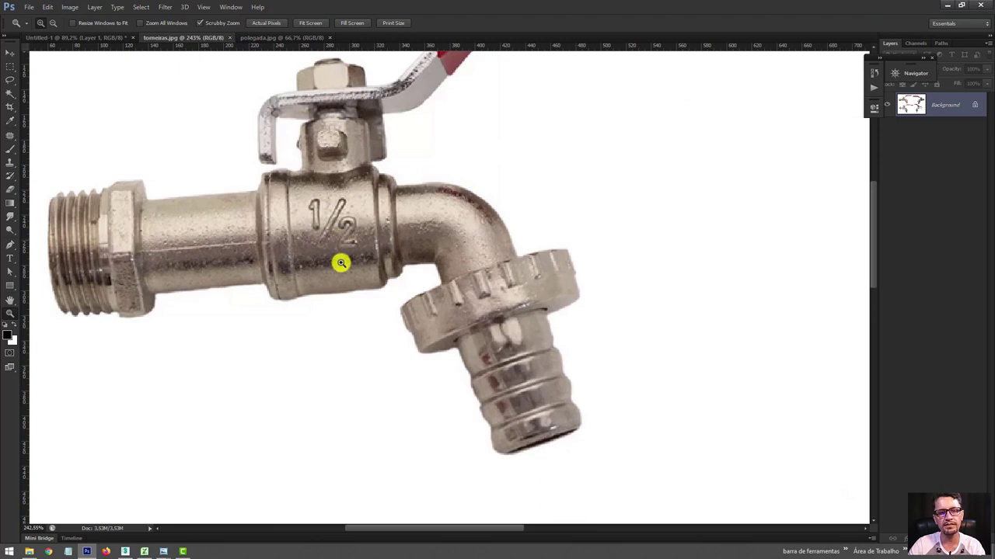
{"action": "left_click_drag", "start_coordinate": [333, 260], "coordinate": [316, 237]}
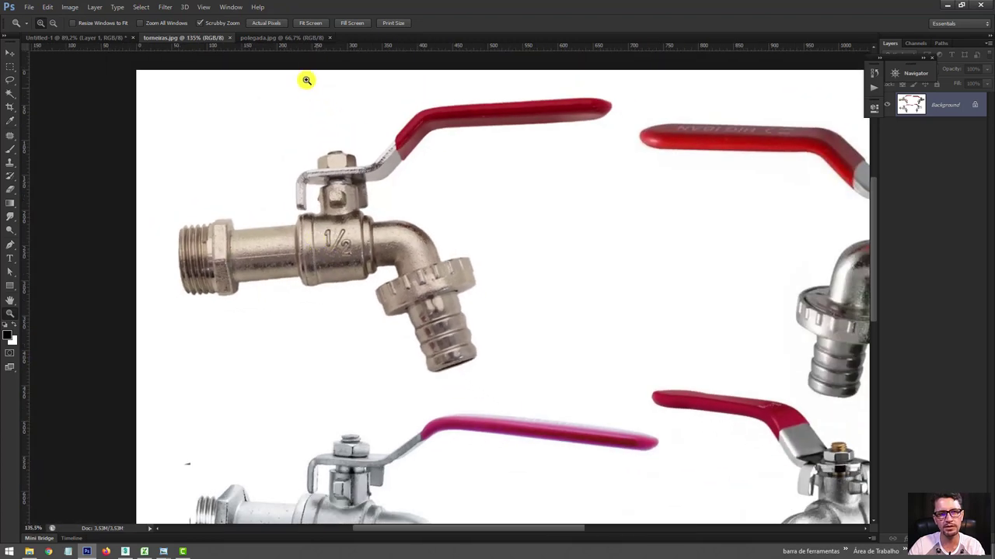
Compare the polegada.jpg ½ graphic, then open the references folder in File Explorer.
{"action": "left_click", "coordinate": [276, 38]}
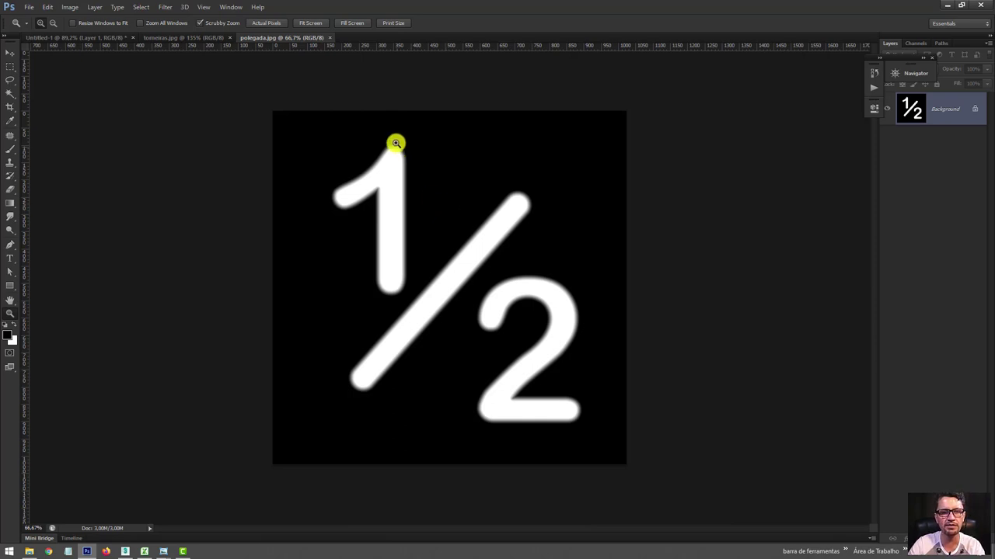
{"action": "left_click", "coordinate": [191, 39]}
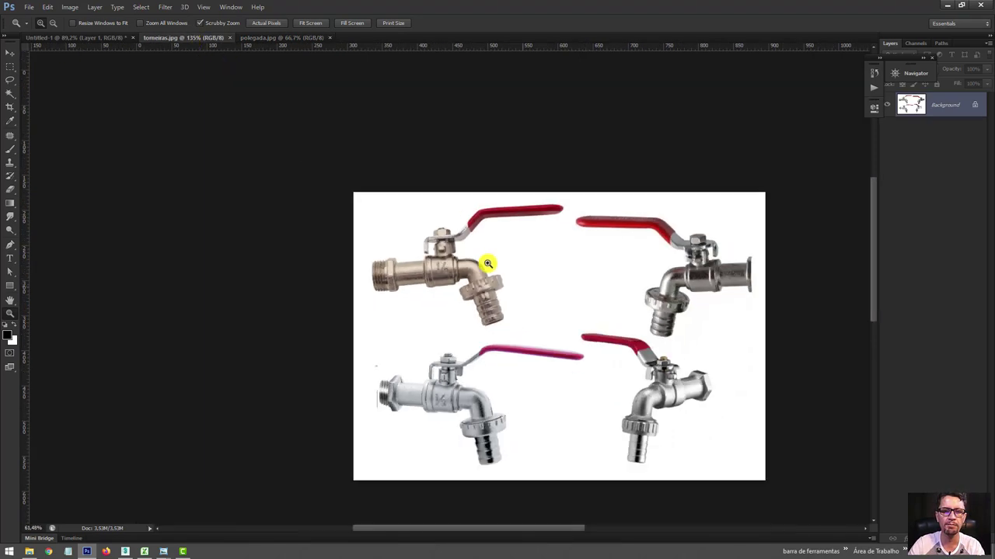
{"action": "left_click_drag", "start_coordinate": [516, 284], "coordinate": [487, 262]}
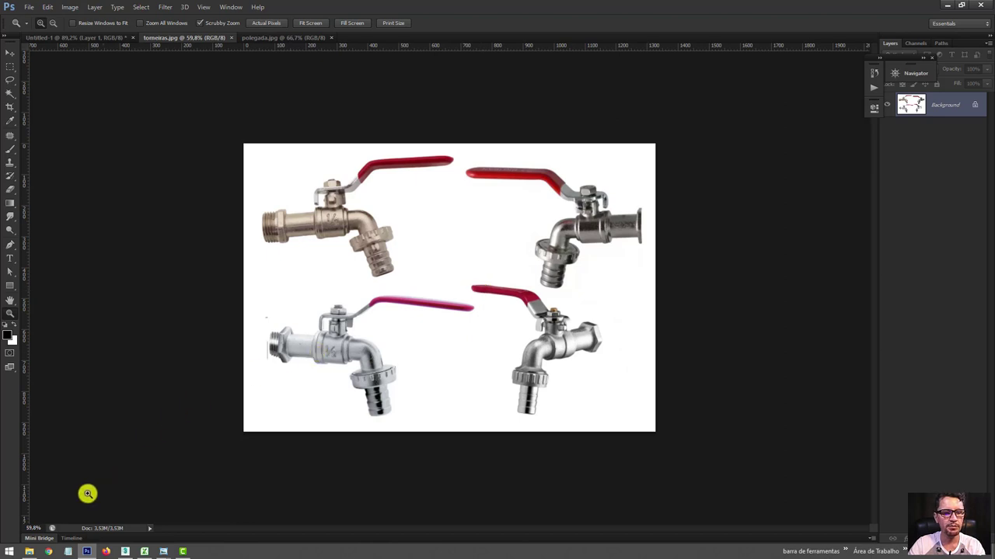
{"action": "left_click", "coordinate": [29, 552]}
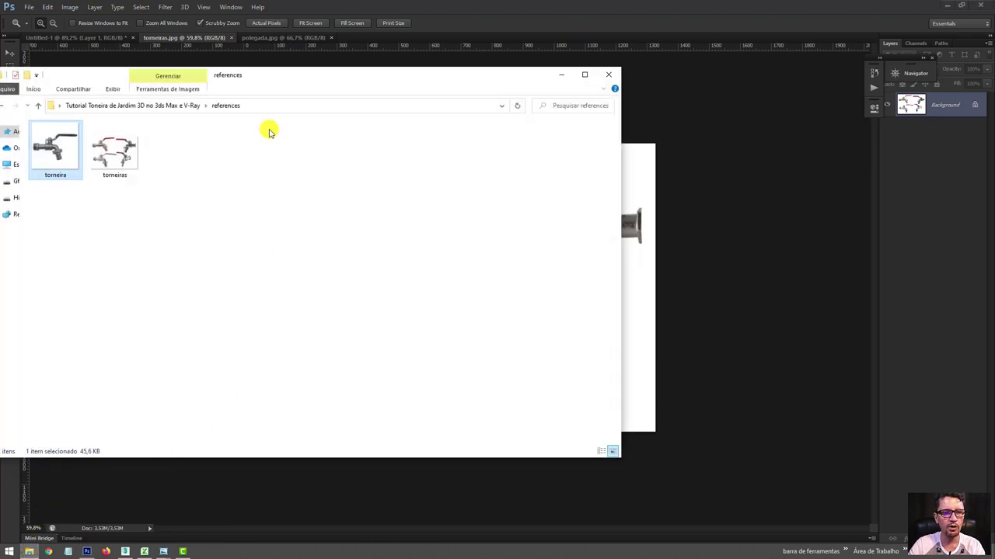
Center the references window and open the torneira photo in Windows Photo Viewer.
{"action": "left_click_drag", "start_coordinate": [294, 78], "coordinate": [507, 80]}
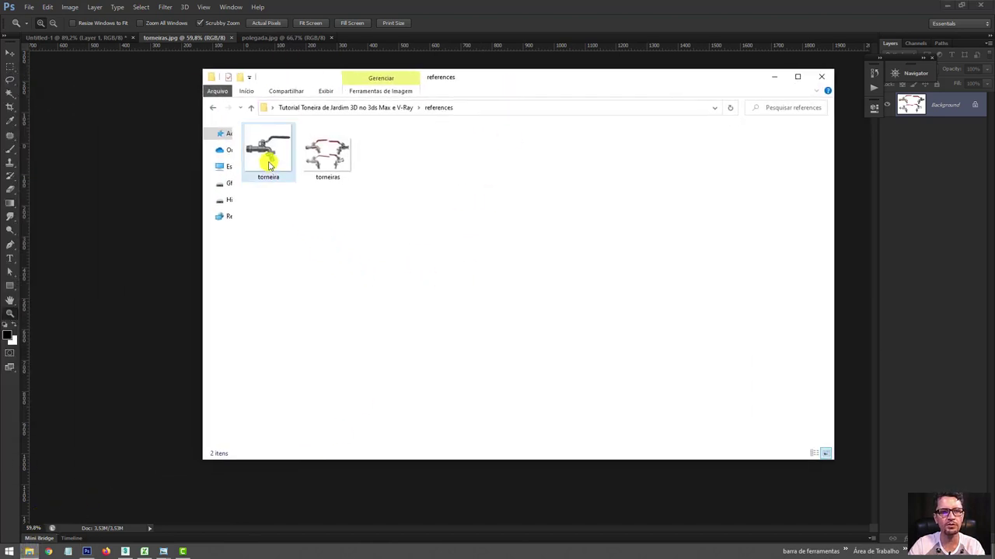
{"action": "double_click", "coordinate": [267, 154]}
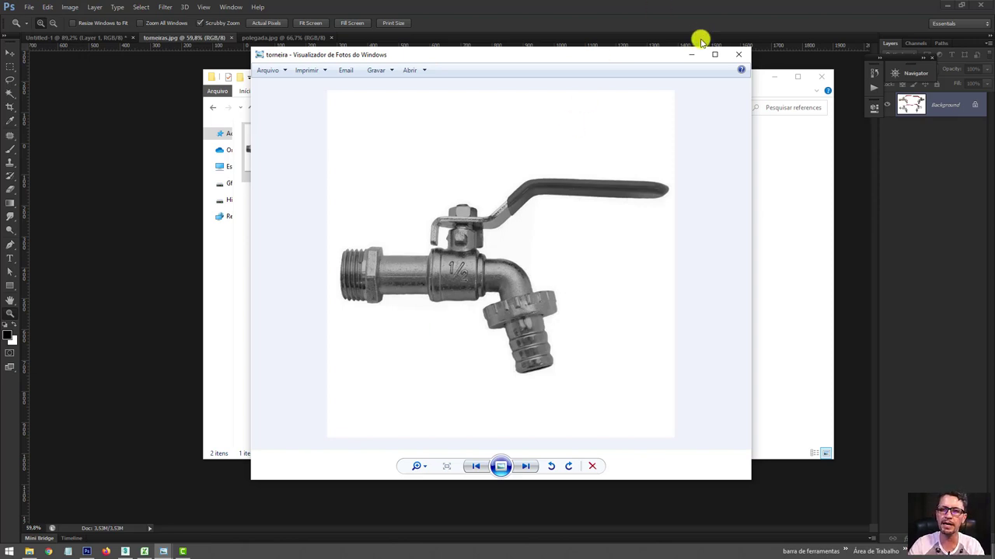
Minimize Windows Photo Viewer and the references folder window.
{"action": "left_click", "coordinate": [690, 56]}
{"action": "left_click", "coordinate": [774, 77]}
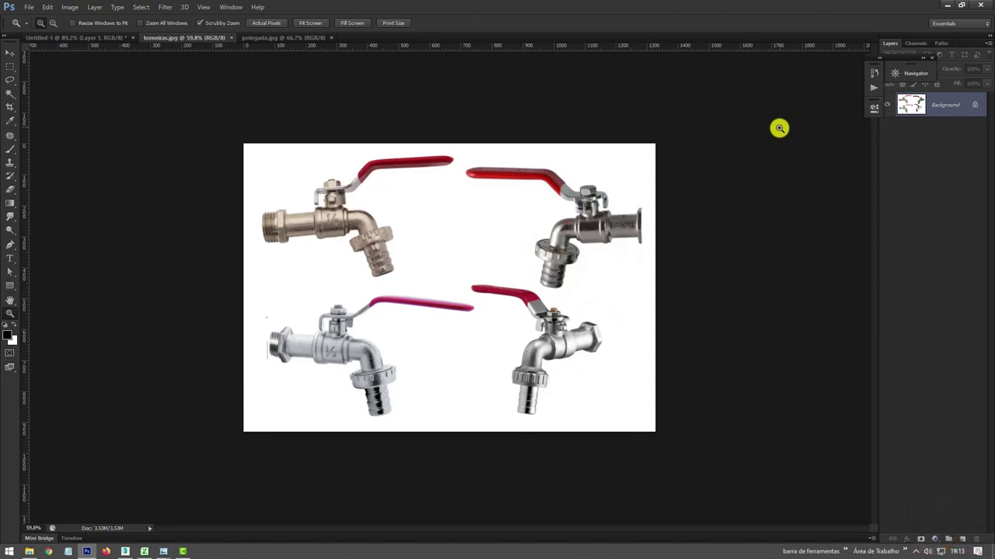
In 3ds Max, create a 1×1-segment plane in the front view and move it along Y.
{"action": "left_click", "coordinate": [125, 552]}
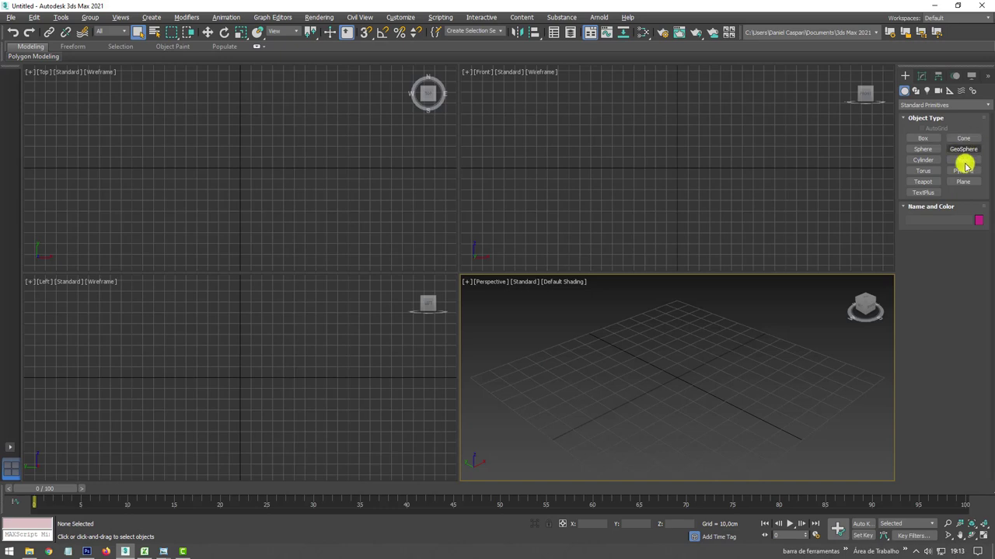
{"action": "left_click", "coordinate": [963, 181]}
{"action": "left_click_drag", "start_coordinate": [674, 131], "coordinate": [712, 157]}
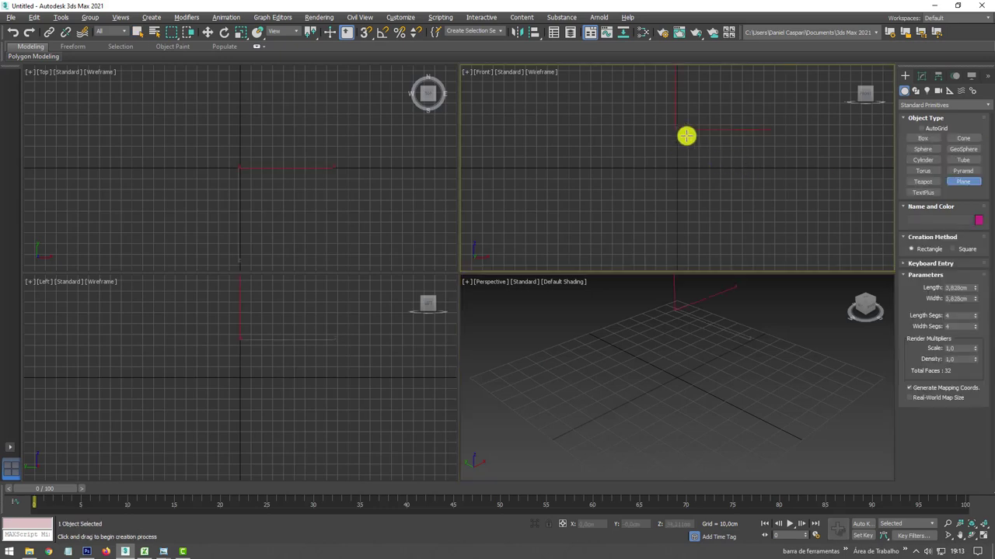
{"action": "right_click", "coordinate": [974, 316]}
{"action": "right_click", "coordinate": [974, 326]}
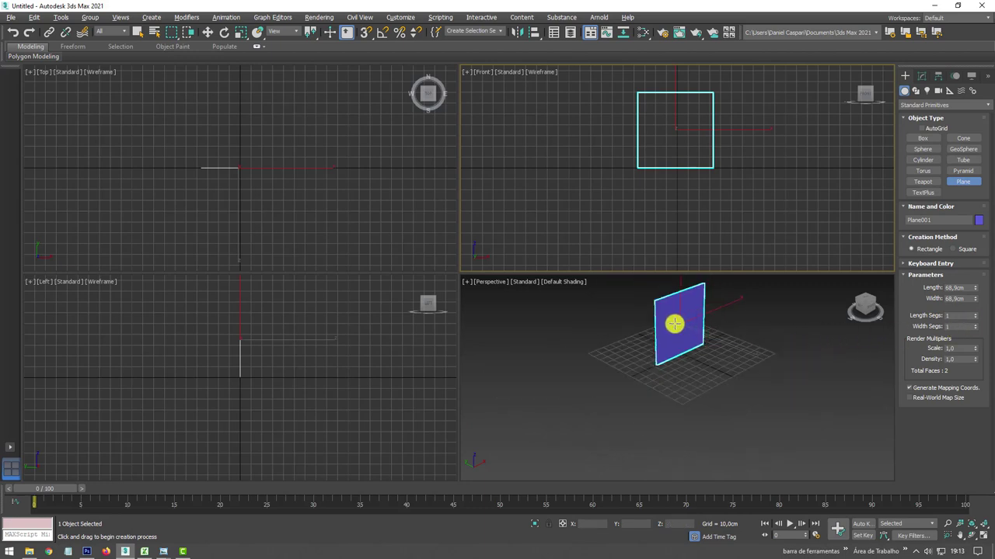
{"action": "key", "text": "w"}
{"action": "left_click_drag", "start_coordinate": [706, 393], "coordinate": [604, 355]}
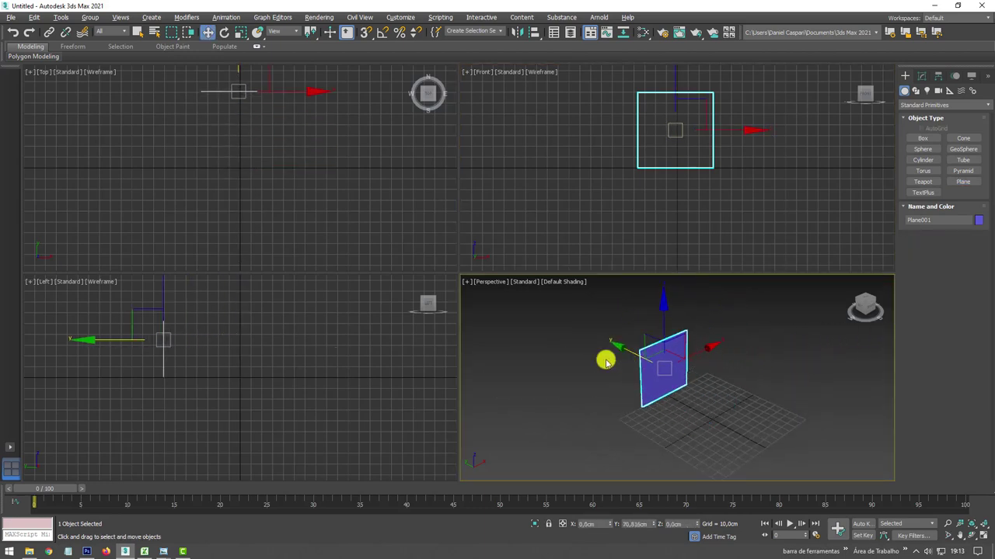
Drag the torneira photo from the references folder onto the plane as its texture.
{"action": "left_click", "coordinate": [29, 552]}
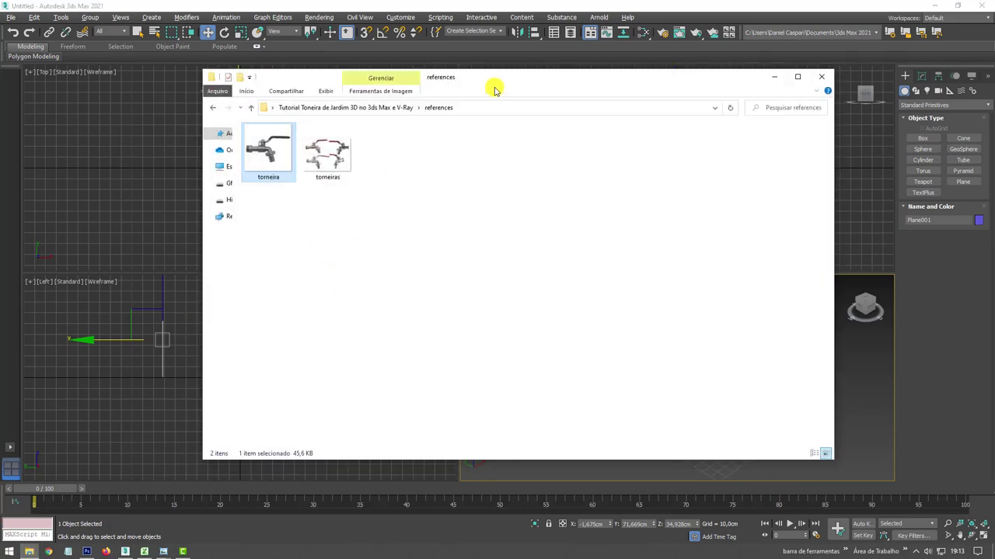
{"action": "left_click_drag", "start_coordinate": [494, 90], "coordinate": [205, 60]}
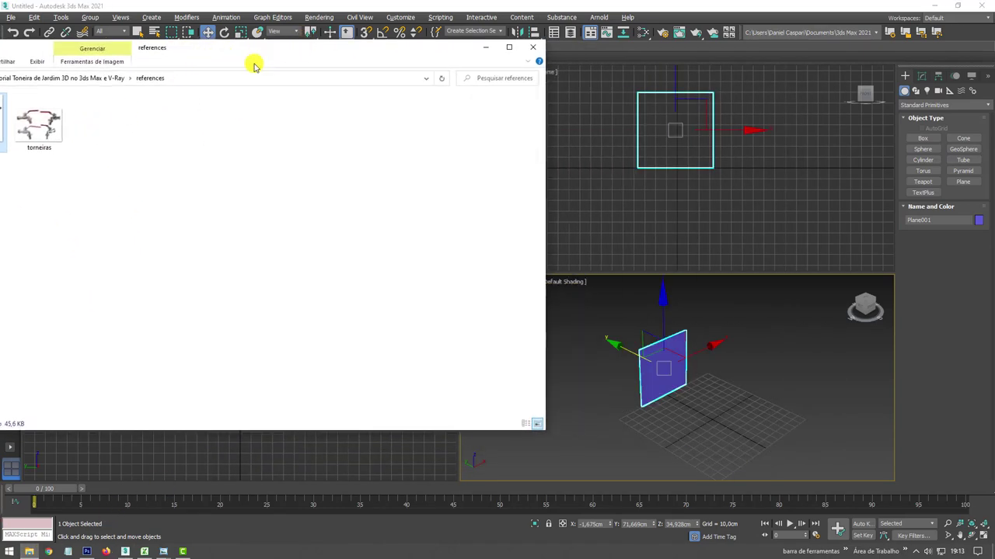
{"action": "left_click_drag", "start_coordinate": [276, 53], "coordinate": [358, 46]}
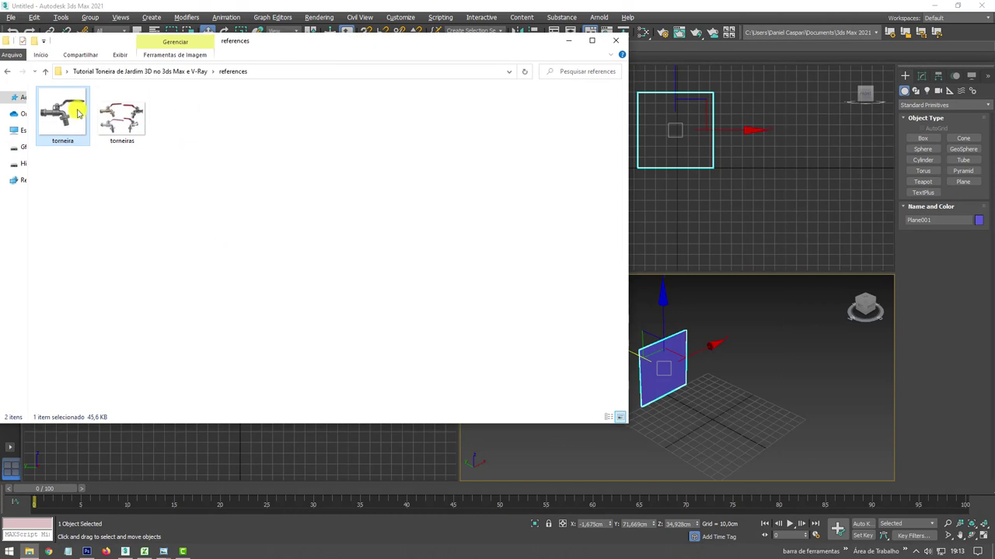
{"action": "left_click_drag", "start_coordinate": [78, 105], "coordinate": [664, 369]}
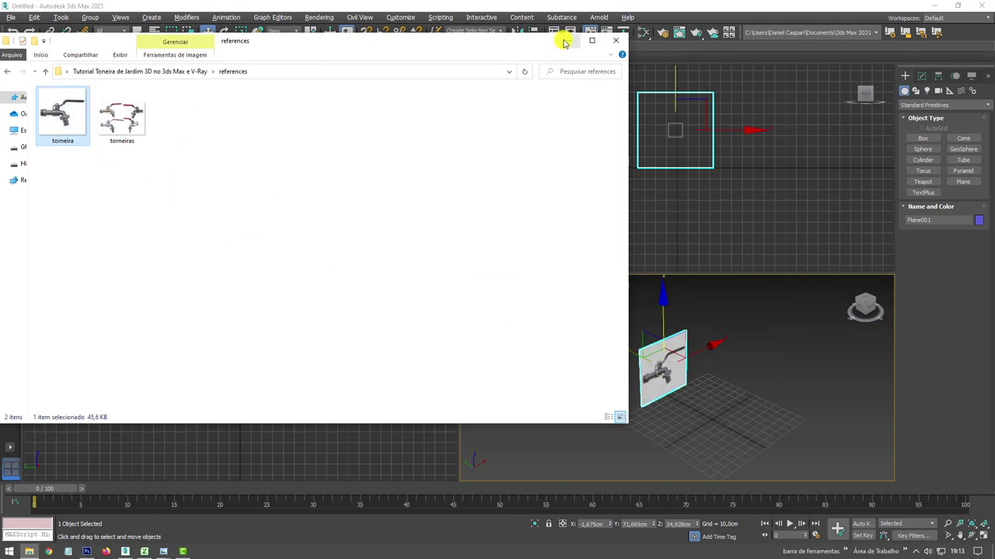
{"action": "left_click", "coordinate": [567, 41]}
{"action": "mouse_move", "coordinate": [781, 411]}
{"action": "middle_mouse_down", "text": "alt"}
{"action": "mouse_move", "coordinate": [695, 377]}
{"action": "mouse_move", "coordinate": [673, 378]}
{"action": "mouse_move", "coordinate": [693, 400]}
{"action": "mouse_move", "coordinate": [673, 392]}
{"action": "middle_mouse_up", "text": "alt"}
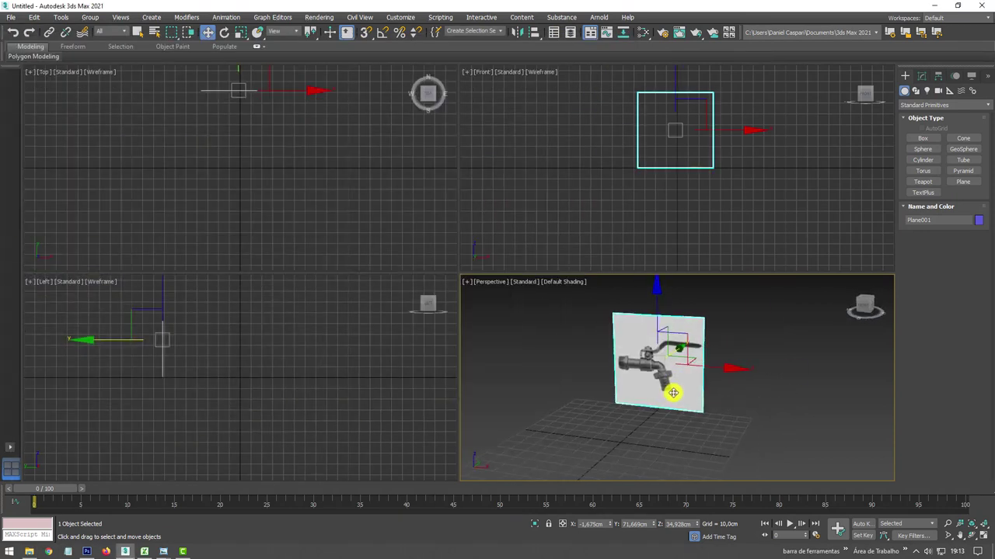
Switch to a two-viewport layout and show the right view shaded with the grid hidden.
{"action": "left_click", "coordinate": [11, 464]}
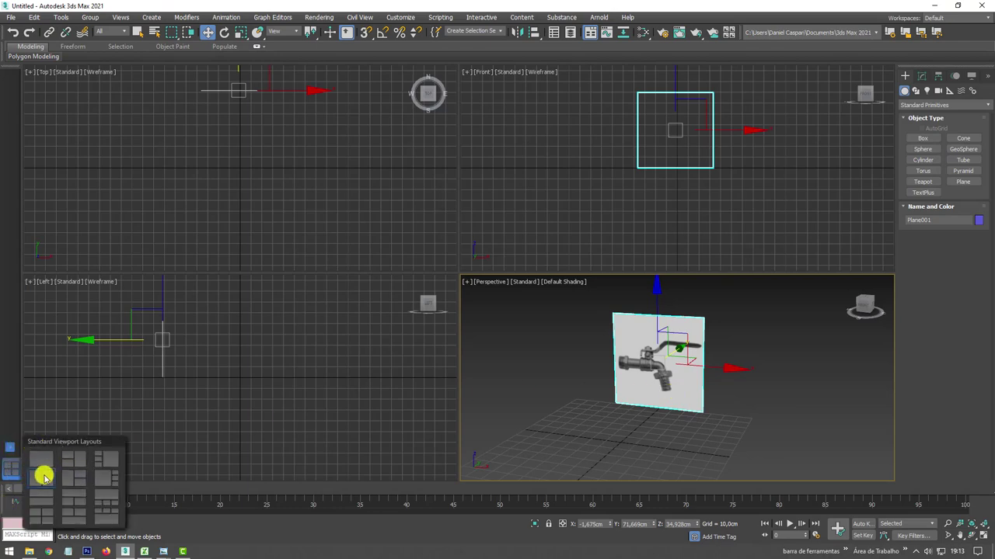
{"action": "left_click", "coordinate": [43, 477]}
{"action": "middle_click_drag", "start_coordinate": [642, 277], "coordinate": [648, 349]}
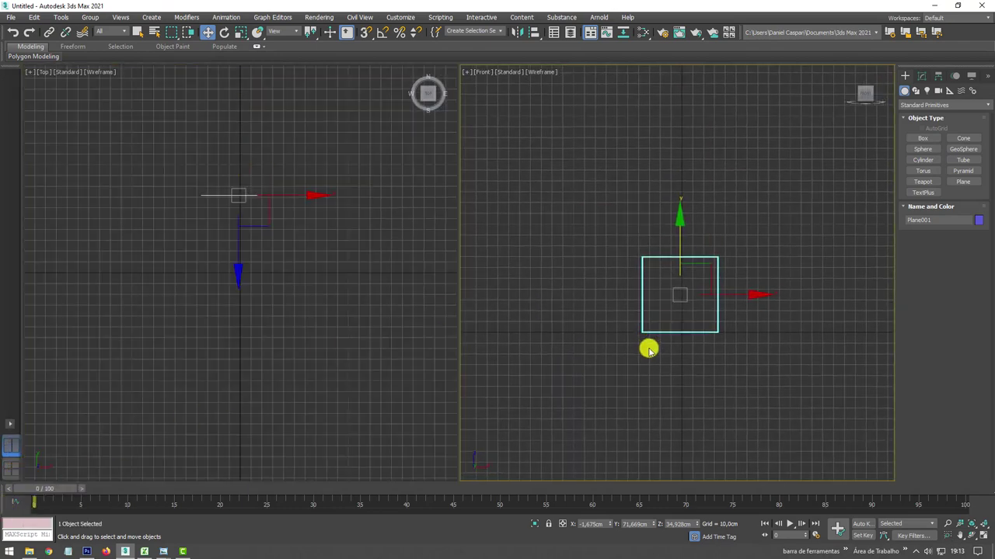
{"action": "key", "text": "F3"}
{"action": "scroll", "coordinate": [648, 347], "scroll_direction": "up", "scroll_amount": 3}
{"action": "scroll", "coordinate": [648, 347], "scroll_direction": "up", "scroll_amount": 2}
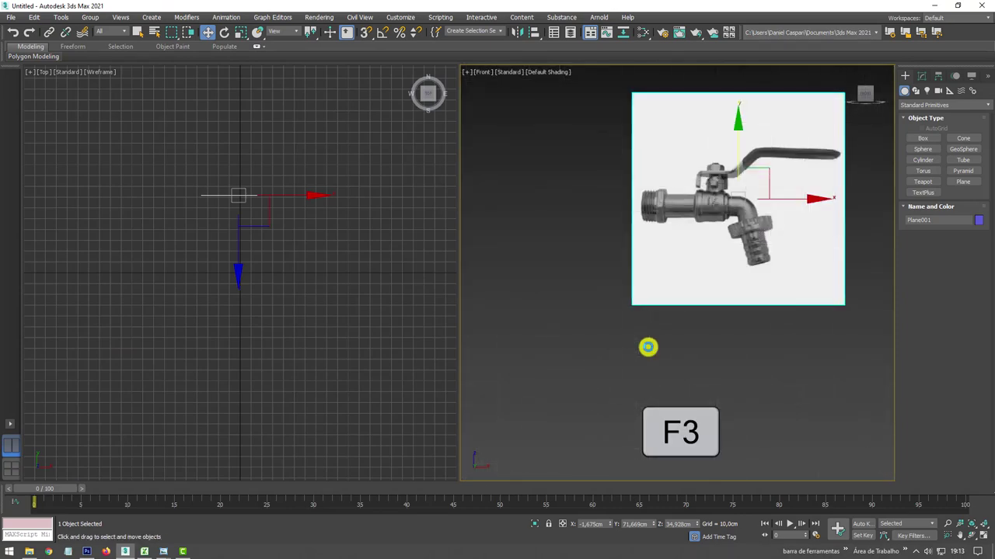
{"action": "key", "text": "g"}
Make the left view a shaded Front view without grid, framed on the faucet image.
{"action": "middle_click_drag", "start_coordinate": [274, 234], "coordinate": [289, 335]}
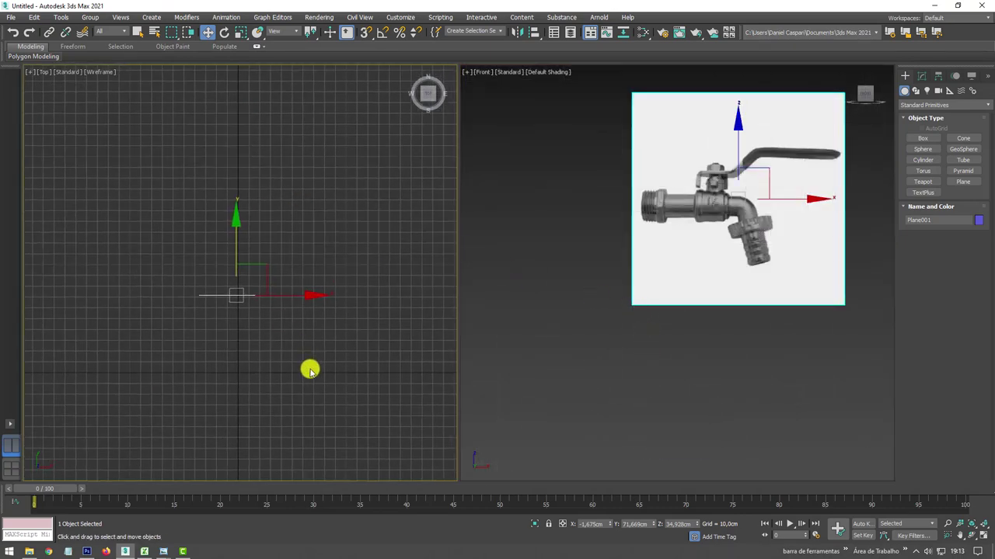
{"action": "key", "text": "f"}
{"action": "middle_click_drag", "start_coordinate": [272, 273], "coordinate": [287, 345]}
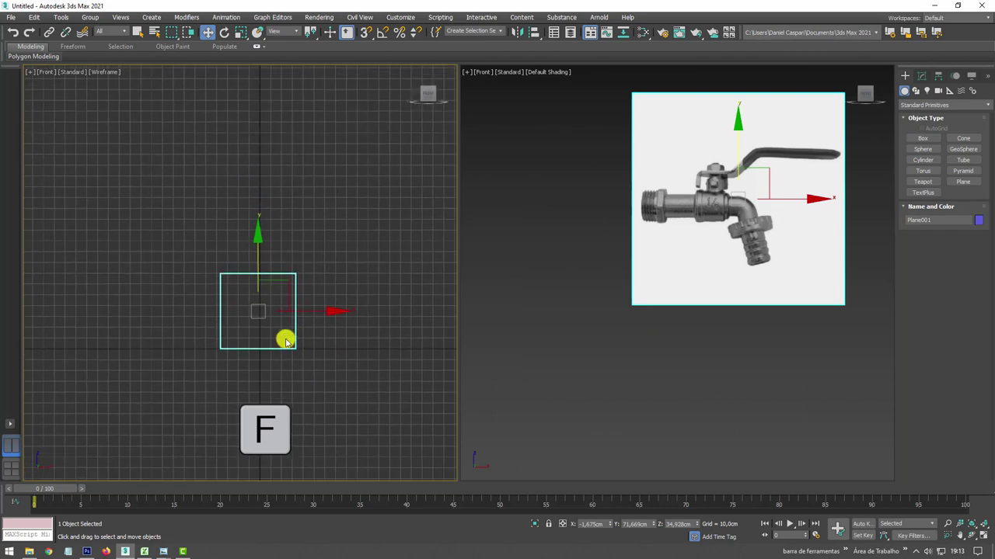
{"action": "key", "text": "F3"}
{"action": "key", "text": "g"}
{"action": "scroll", "coordinate": [286, 344], "scroll_direction": "up", "scroll_amount": 3}
{"action": "scroll", "coordinate": [286, 344], "scroll_direction": "up", "scroll_amount": 3}
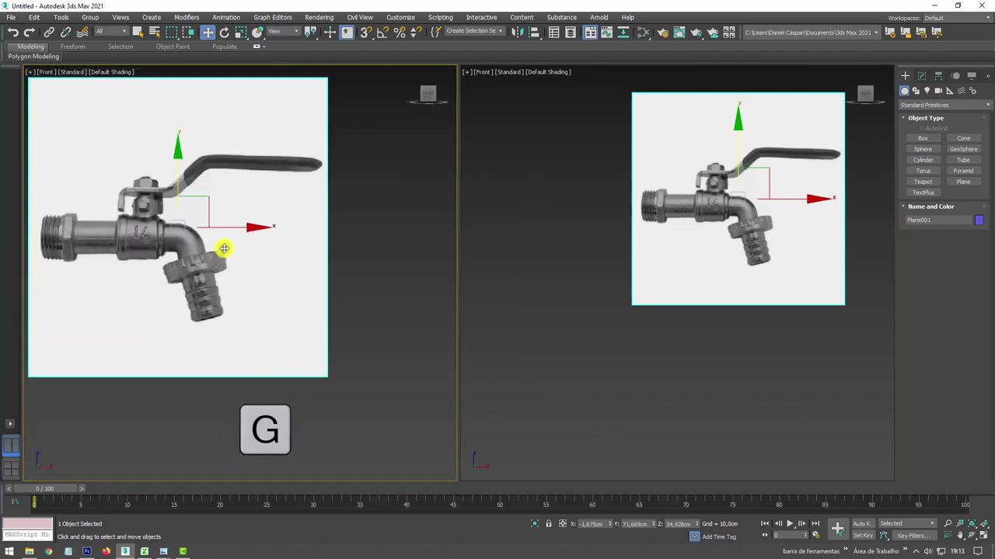
{"action": "middle_click_drag", "start_coordinate": [222, 246], "coordinate": [302, 280]}
{"action": "scroll", "coordinate": [561, 300], "scroll_direction": "up", "scroll_amount": 2}
{"action": "scroll", "coordinate": [633, 279], "scroll_direction": "up", "scroll_amount": 2}
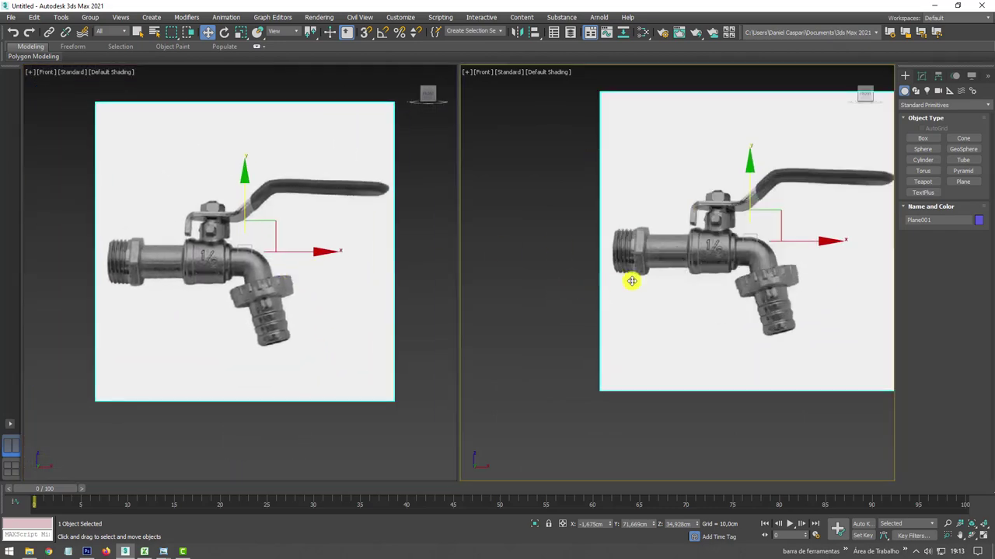
{"action": "scroll", "coordinate": [599, 288], "scroll_direction": "up", "scroll_amount": 1}
{"action": "middle_click_drag", "start_coordinate": [599, 289], "coordinate": [655, 288]}
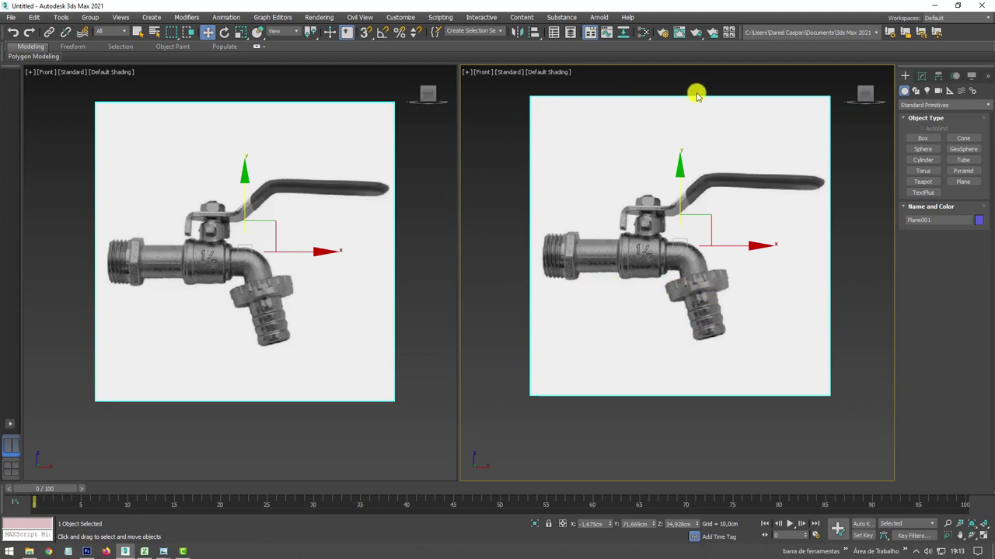
Change the right view to Perspective and orbit to see the whole faucet plane.
{"action": "key", "text": "p"}
{"action": "middle_click_drag", "start_coordinate": [795, 282], "coordinate": [770, 304], "text": "alt"}
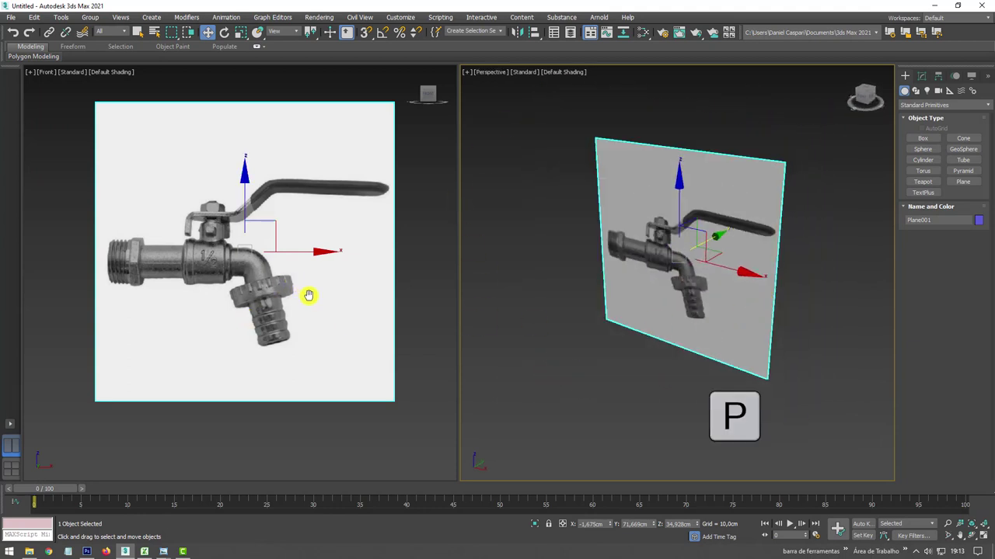
{"action": "mouse_move", "coordinate": [309, 296]}
{"action": "middle_mouse_down"}
{"action": "mouse_move", "coordinate": [289, 275]}
{"action": "mouse_move", "coordinate": [281, 299]}
{"action": "middle_mouse_up"}
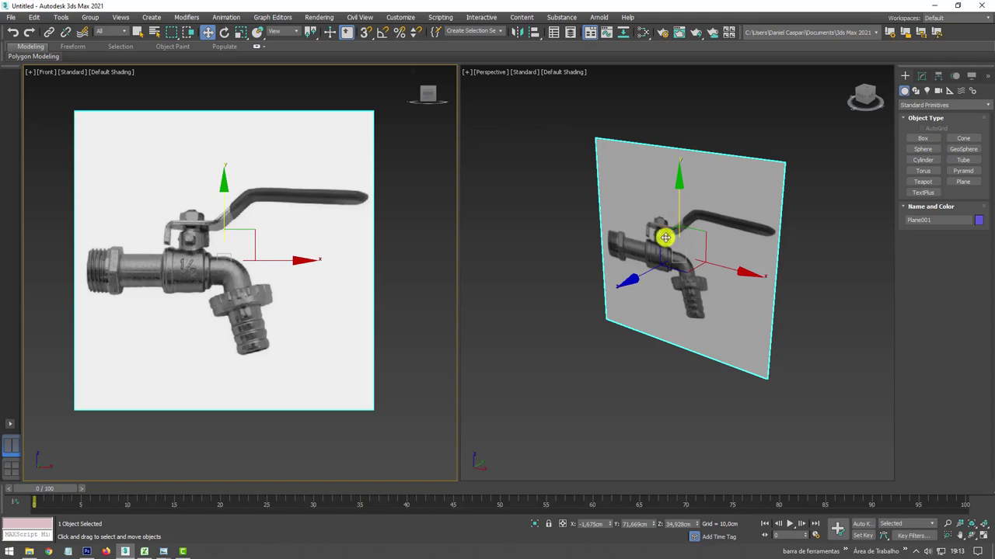
{"action": "middle_click_drag", "start_coordinate": [584, 258], "coordinate": [637, 251], "text": "alt"}
{"action": "scroll", "coordinate": [671, 257], "scroll_direction": "up", "scroll_amount": 5}
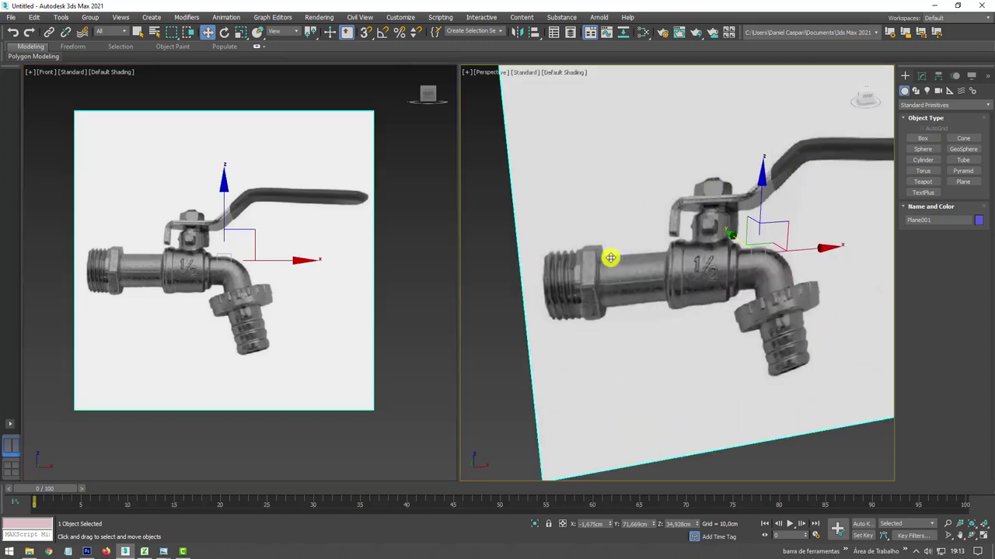
{"action": "scroll", "coordinate": [603, 263], "scroll_direction": "up", "scroll_amount": 3}
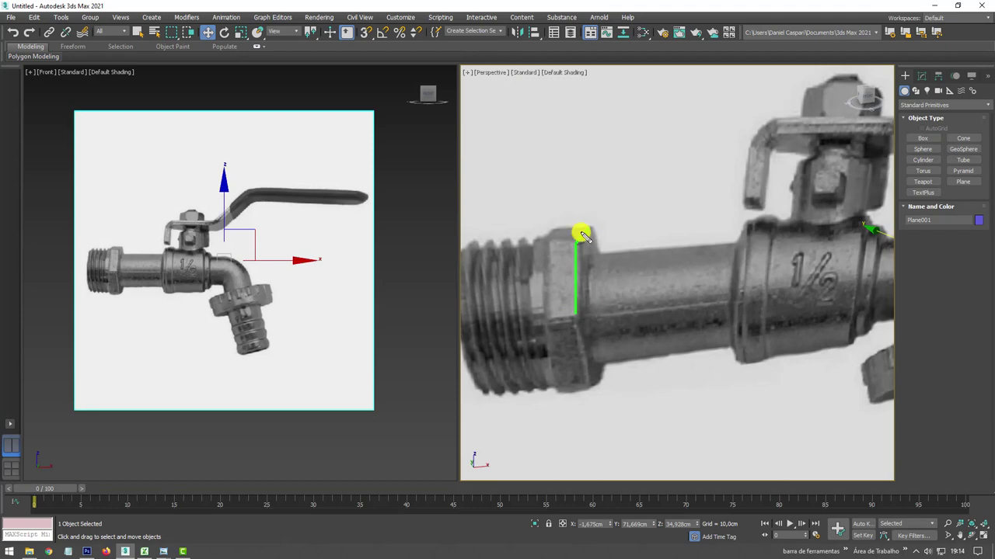
{"action": "scroll", "coordinate": [594, 235], "scroll_direction": "down", "scroll_amount": 5}
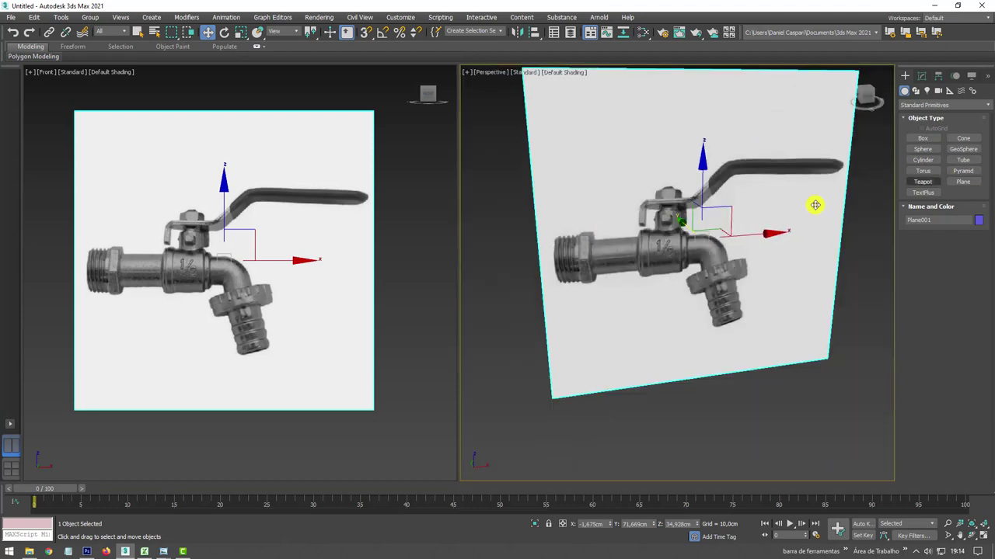
{"action": "scroll", "coordinate": [699, 201], "scroll_direction": "down", "scroll_amount": 3}
{"action": "middle_click_drag", "start_coordinate": [644, 195], "coordinate": [842, 191], "text": "alt"}
Draw a cylinder below the faucet plane and turn on edged-faces display.
{"action": "left_click", "coordinate": [927, 161]}
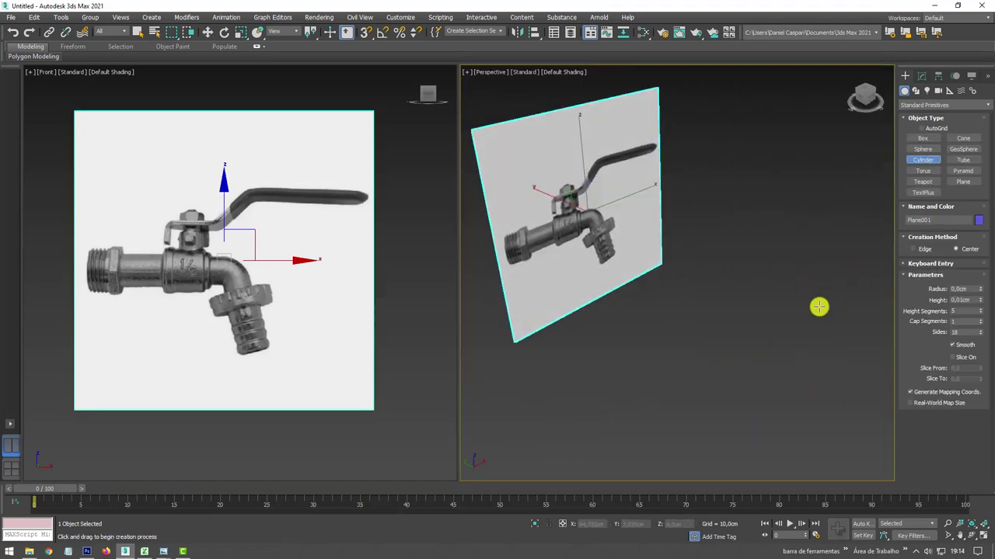
{"action": "left_click_drag", "start_coordinate": [733, 340], "coordinate": [748, 350]}
{"action": "left_click", "coordinate": [746, 320]}
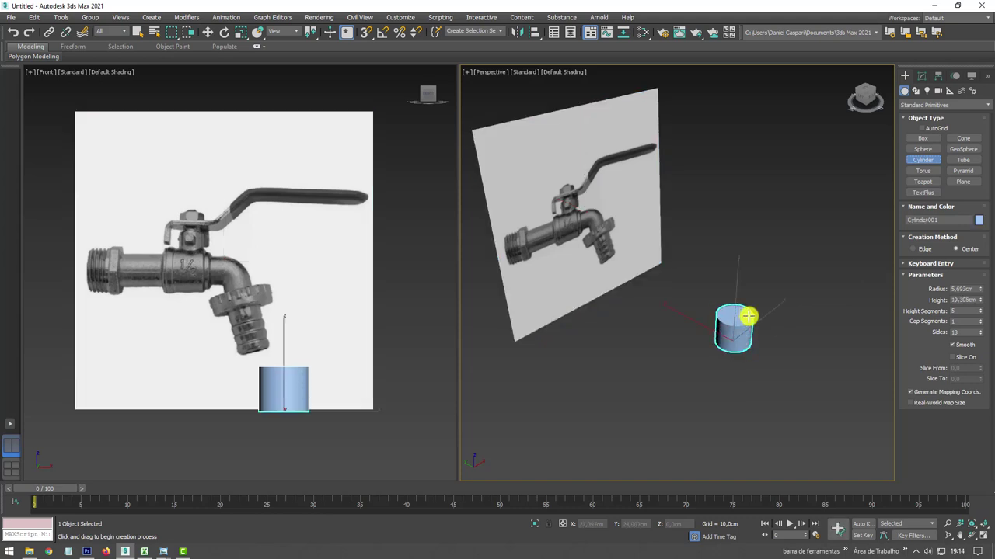
{"action": "left_click", "coordinate": [747, 309]}
{"action": "key", "text": "w"}
{"action": "scroll", "coordinate": [744, 342], "scroll_direction": "up", "scroll_amount": 3}
{"action": "key", "text": "F4"}
{"action": "scroll", "coordinate": [744, 346], "scroll_direction": "up", "scroll_amount": 2}
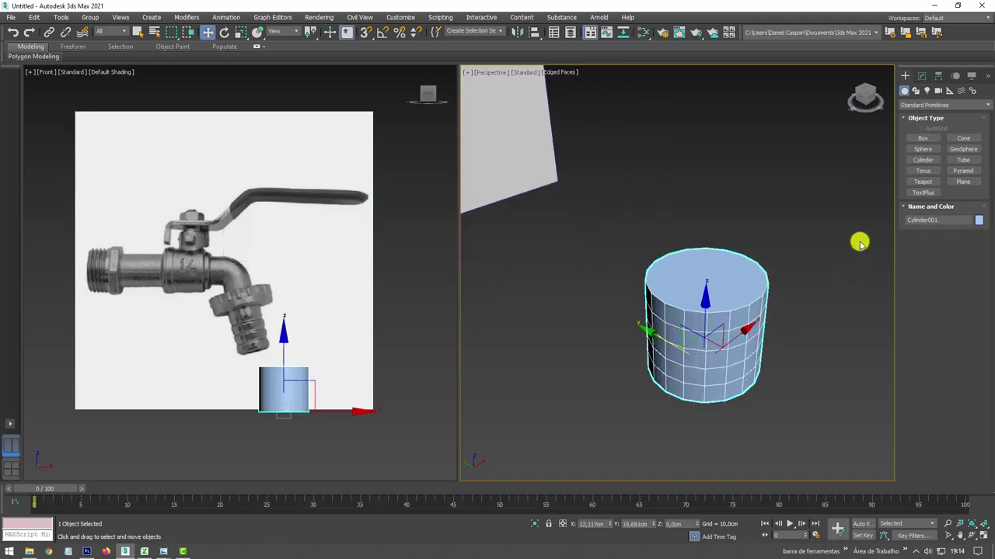
Set the cylinder to 1 height segment and 6 sides.
{"action": "left_click", "coordinate": [922, 76]}
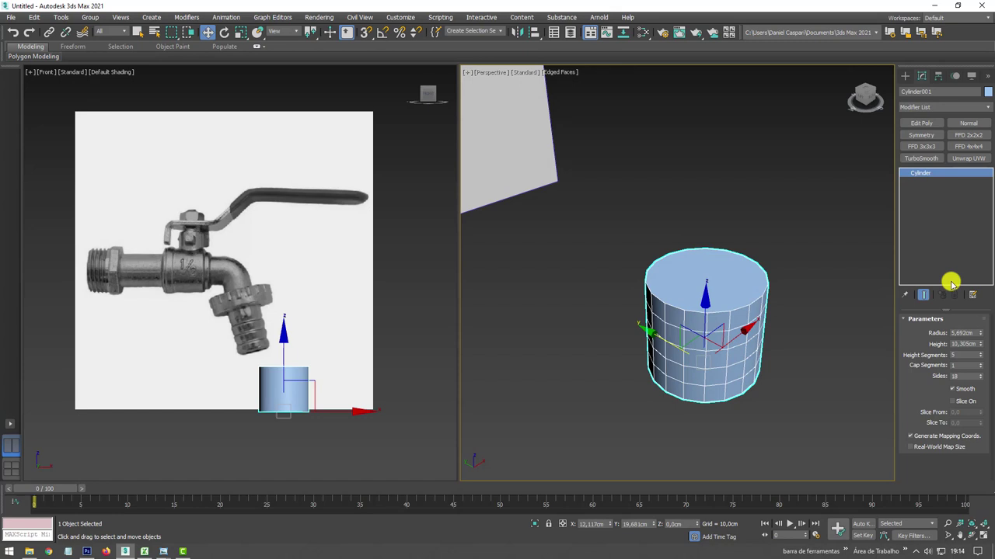
{"action": "right_click", "coordinate": [980, 355]}
{"action": "double_click", "coordinate": [963, 376]}
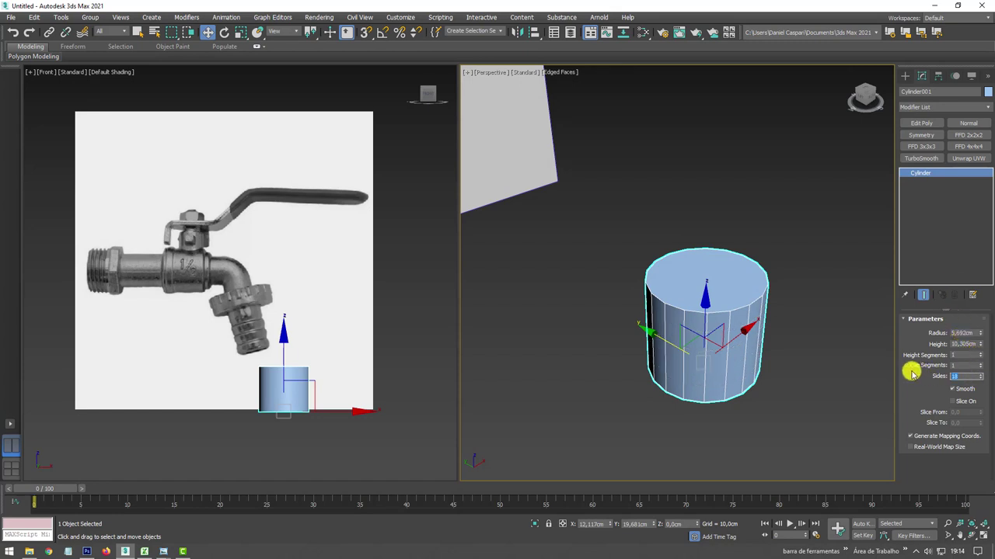
{"action": "type", "text": "6"}
{"action": "key", "text": "Return"}
{"action": "scroll", "coordinate": [745, 349], "scroll_direction": "down", "scroll_amount": 3}
{"action": "scroll", "coordinate": [766, 354], "scroll_direction": "down", "scroll_amount": 2}
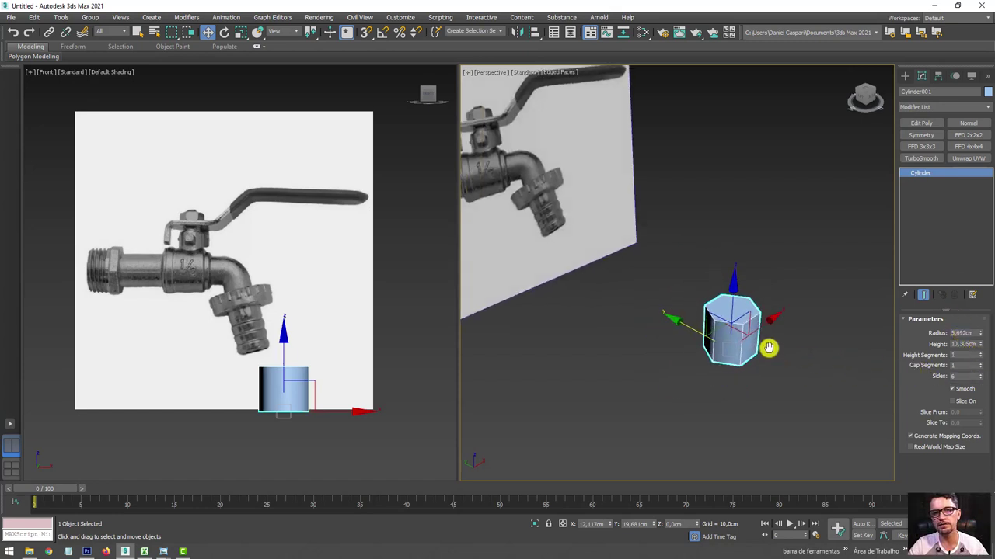
{"action": "middle_click_drag", "start_coordinate": [767, 348], "coordinate": [743, 333], "text": "alt"}
{"action": "scroll", "coordinate": [762, 300], "scroll_direction": "up", "scroll_amount": 2}
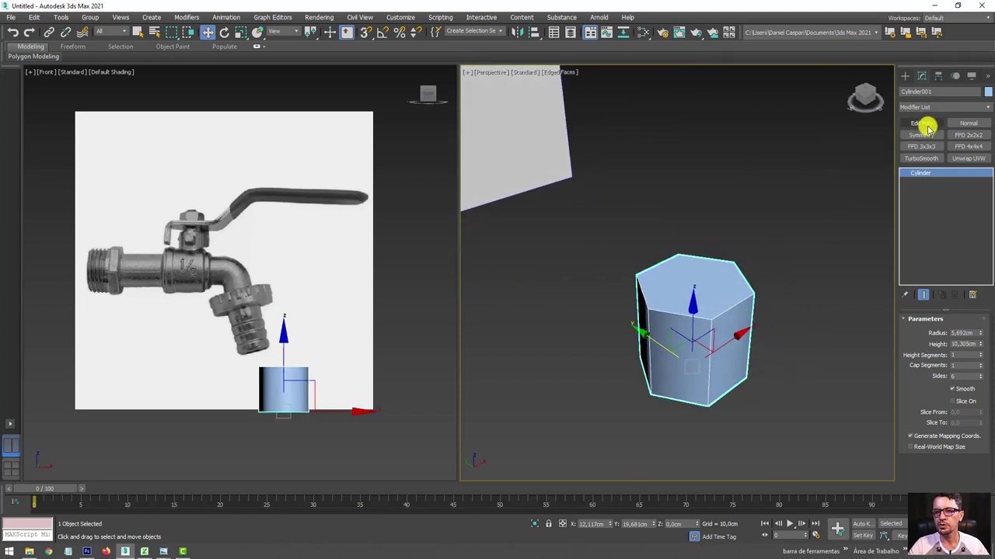
Browse the modifier list and annotate the common modifiers without adding any.
{"action": "left_click", "coordinate": [944, 107]}
{"action": "mouse_move", "coordinate": [990, 160]}
{"action": "left_mouse_down"}
{"action": "mouse_move", "coordinate": [990, 201]}
{"action": "mouse_move", "coordinate": [986, 111]}
{"action": "left_mouse_up"}
{"action": "left_click", "coordinate": [983, 106]}
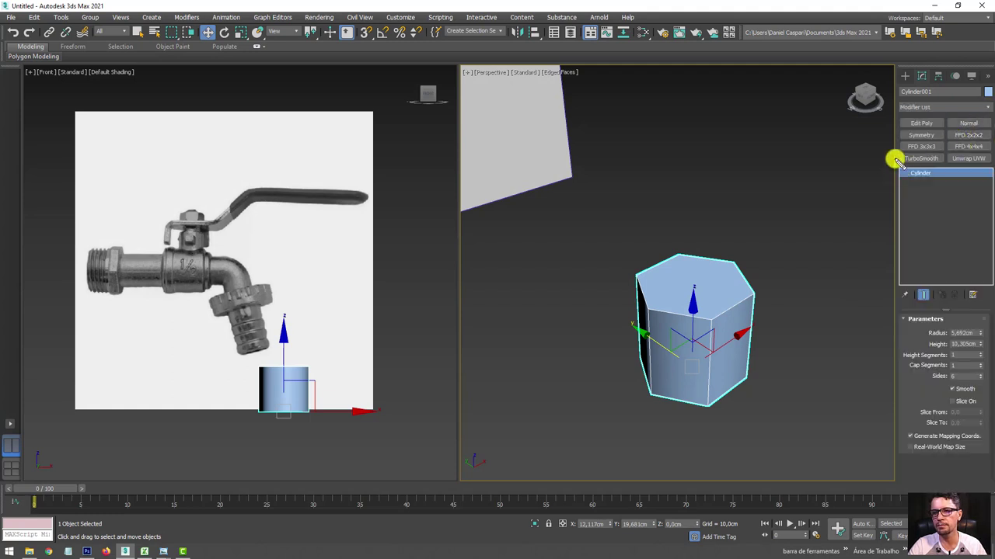
{"action": "mouse_move", "coordinate": [899, 161]}
{"action": "left_mouse_down"}
{"action": "mouse_move", "coordinate": [893, 110]}
{"action": "mouse_move", "coordinate": [985, 113]}
{"action": "left_mouse_up"}
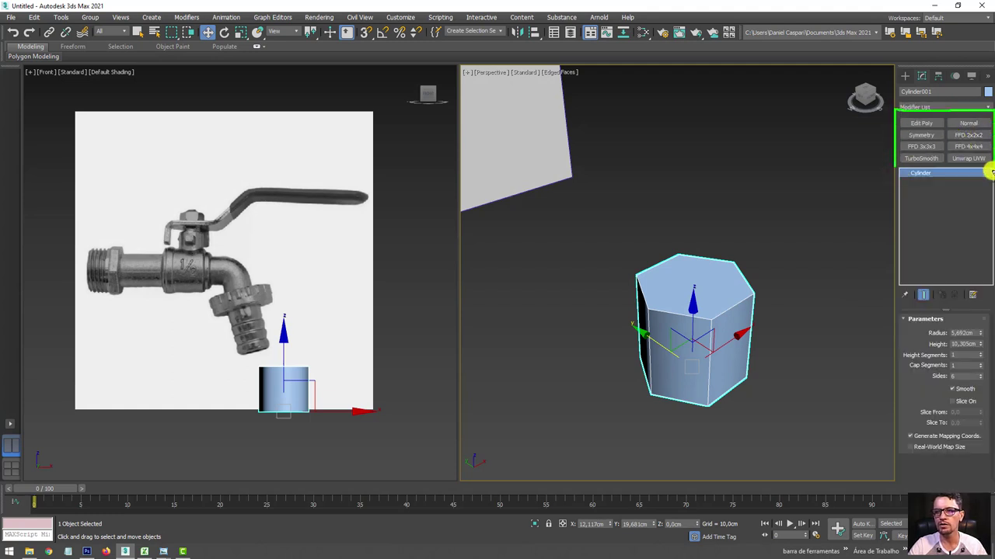
{"action": "key", "text": "Escape"}
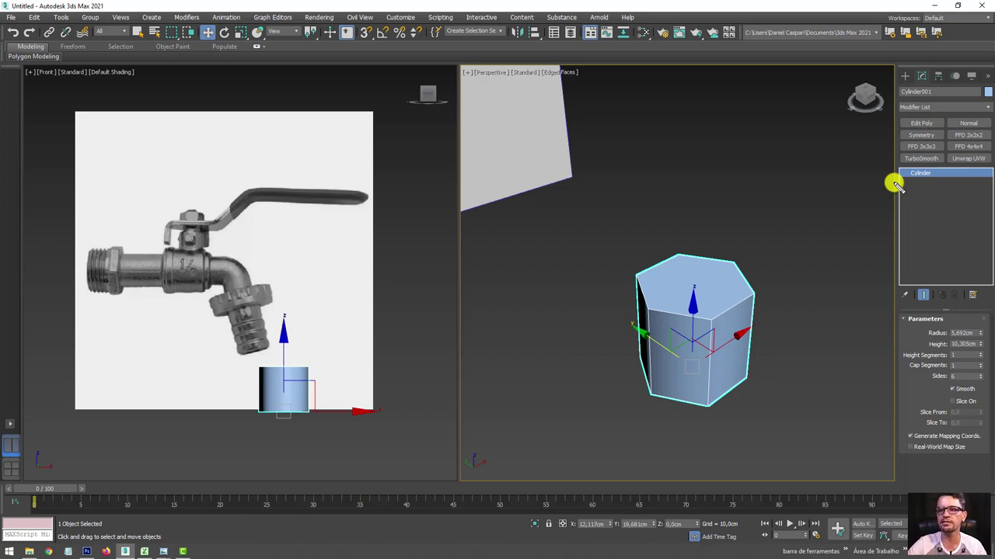
Add Edit Poly to the cylinder and delete its top polygon to open it.
{"action": "left_click", "coordinate": [921, 123]}
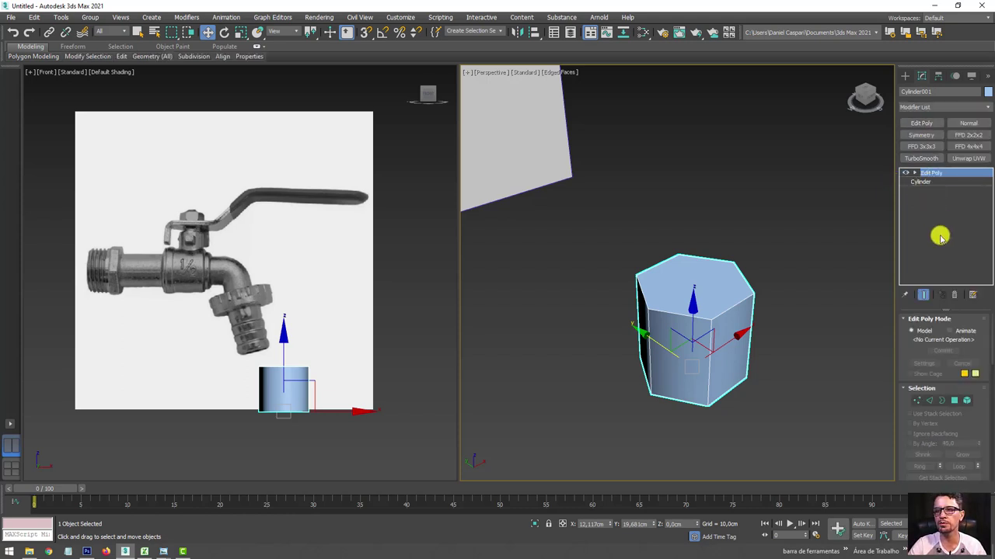
{"action": "left_click", "coordinate": [951, 402]}
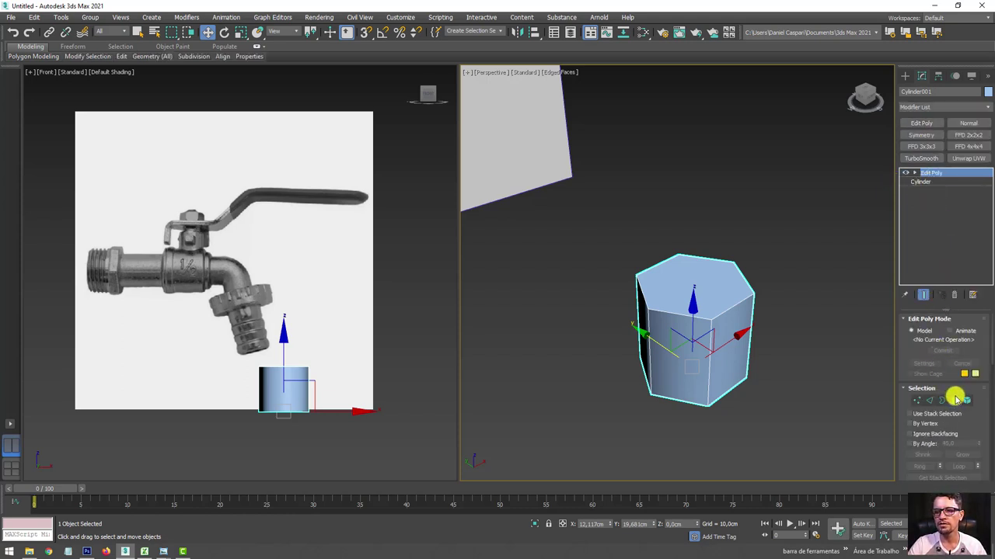
{"action": "left_click", "coordinate": [687, 304]}
{"action": "key", "text": "Delete"}
{"action": "middle_click_drag", "start_coordinate": [704, 287], "coordinate": [707, 324], "text": "alt"}
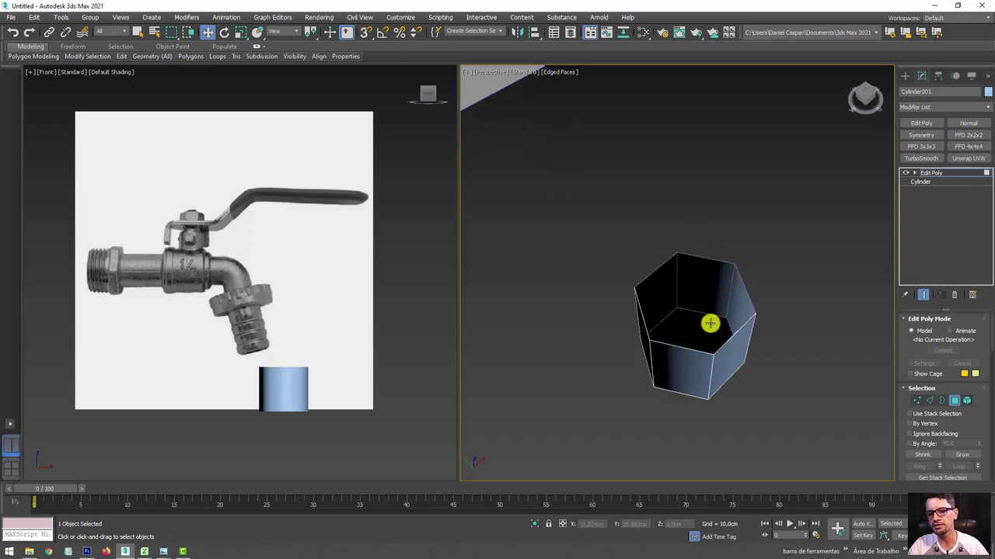
{"action": "left_click", "coordinate": [704, 327]}
{"action": "left_click", "coordinate": [831, 332]}
{"action": "middle_click_drag", "start_coordinate": [844, 331], "coordinate": [905, 202], "text": "alt"}
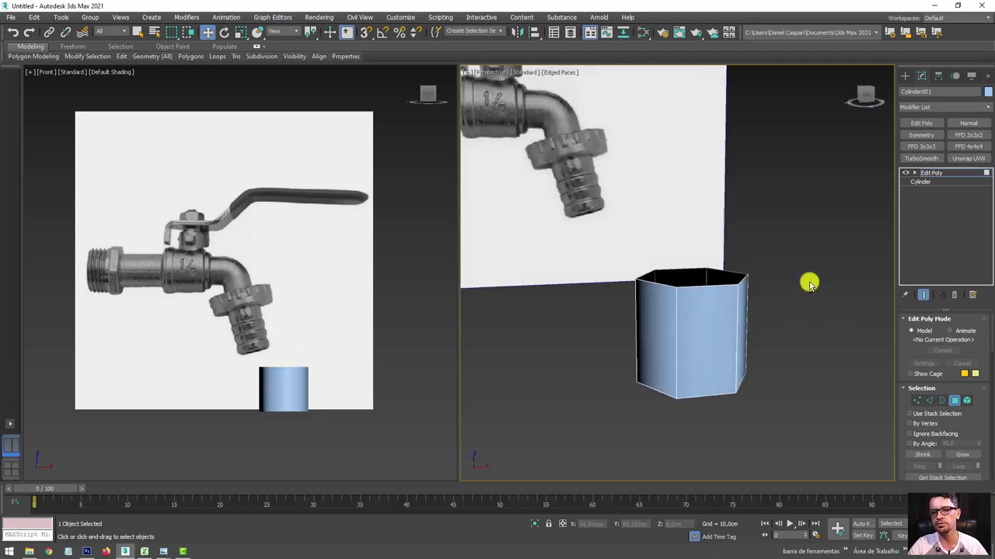
Switch to Edge level, select a top rim edge, and widen the command panel.
{"action": "left_click", "coordinate": [917, 174]}
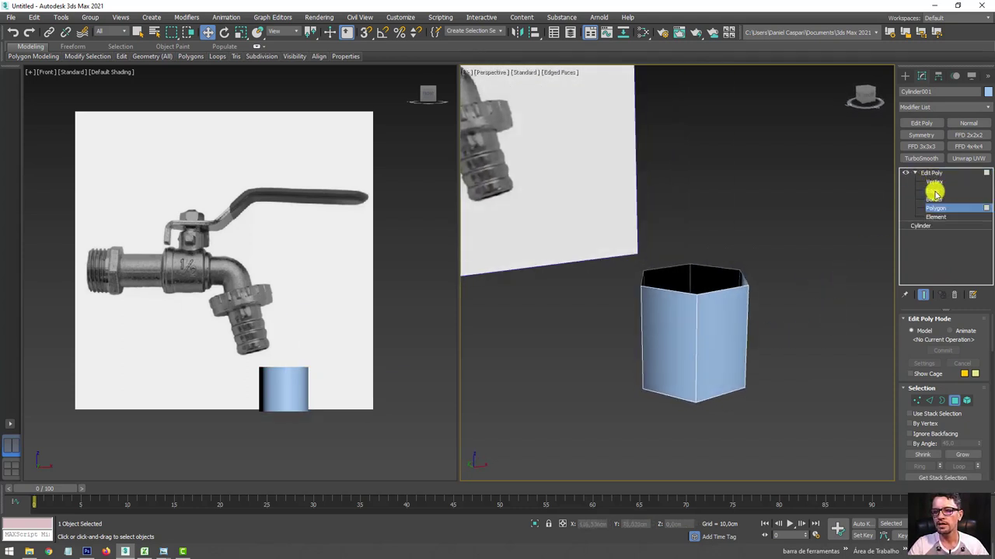
{"action": "left_click", "coordinate": [933, 190]}
{"action": "left_click", "coordinate": [721, 292]}
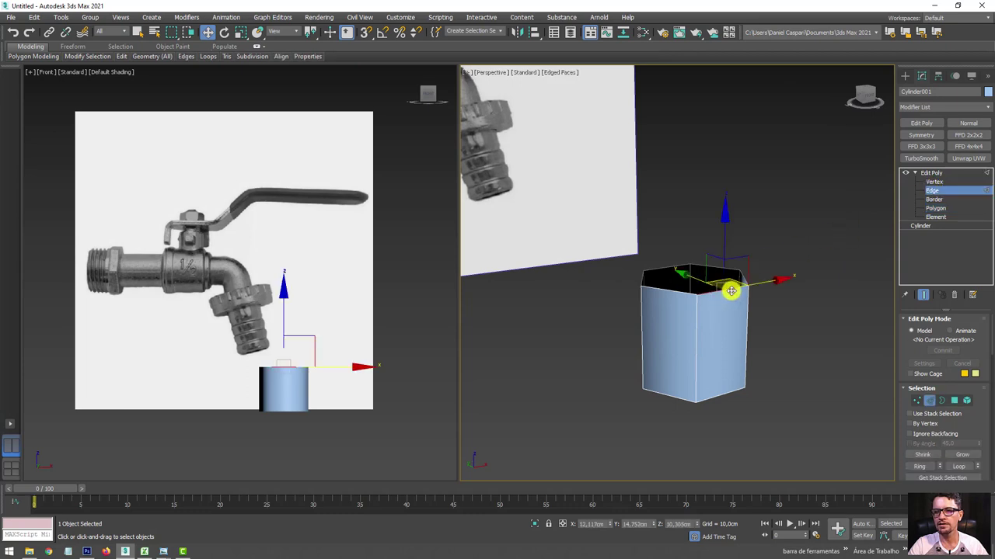
{"action": "middle_click_drag", "start_coordinate": [730, 286], "coordinate": [823, 321], "text": "alt"}
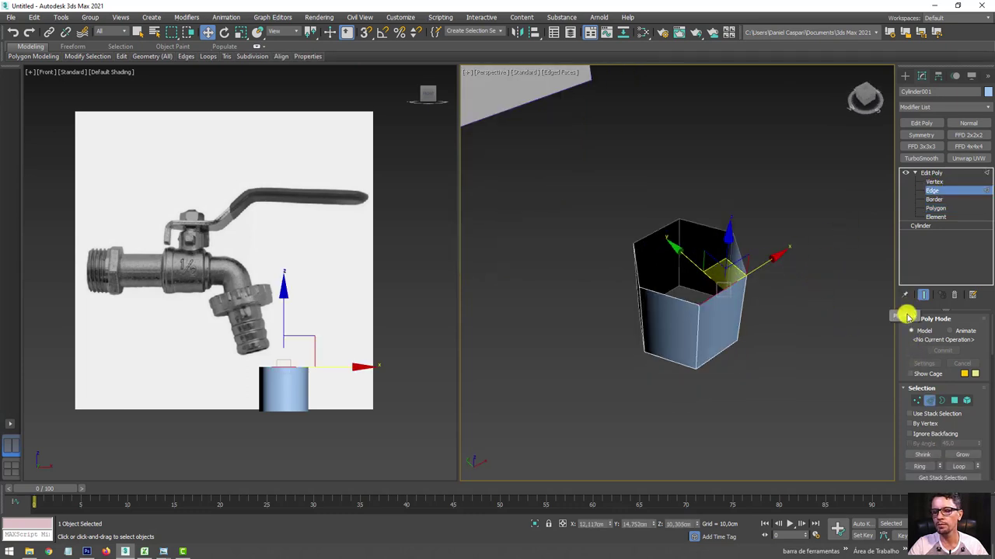
{"action": "left_click_drag", "start_coordinate": [896, 338], "coordinate": [778, 338]}
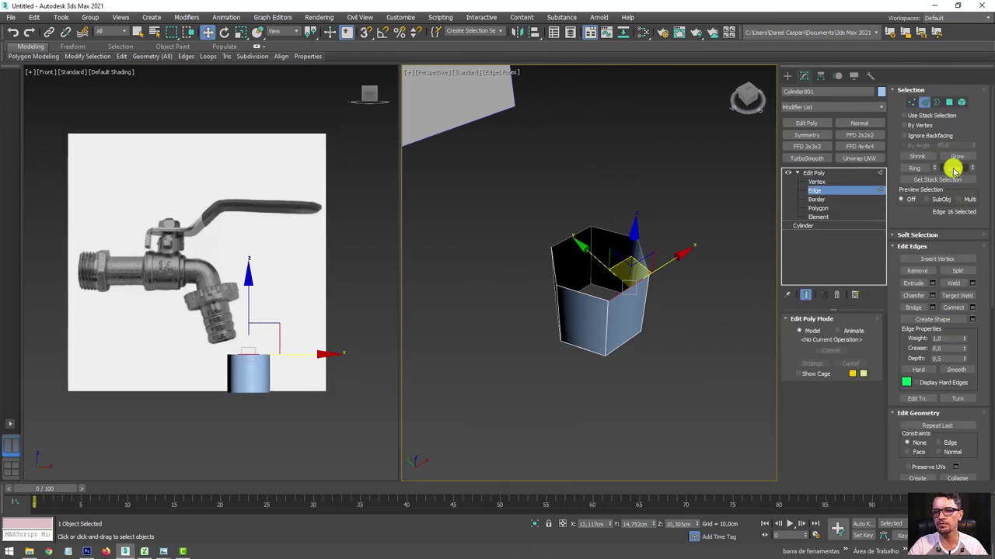
Connect the side edge ring with 5 segments, then select the cylinder's open top border.
{"action": "left_click", "coordinate": [954, 169]}
{"action": "left_click", "coordinate": [917, 169]}
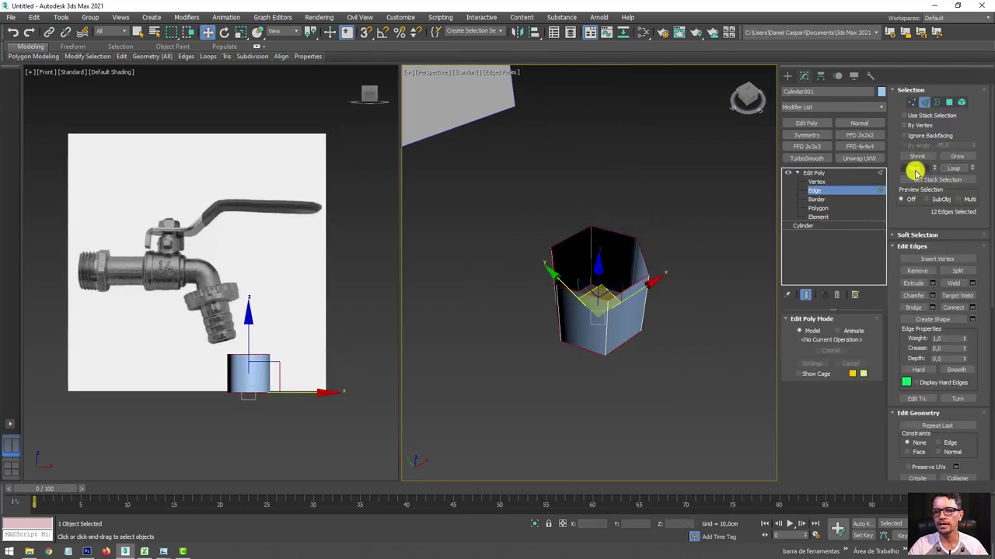
{"action": "mouse_move", "coordinate": [735, 259]}
{"action": "middle_mouse_down", "text": "alt"}
{"action": "mouse_move", "coordinate": [701, 275]}
{"action": "mouse_move", "coordinate": [714, 275]}
{"action": "middle_mouse_up", "text": "alt"}
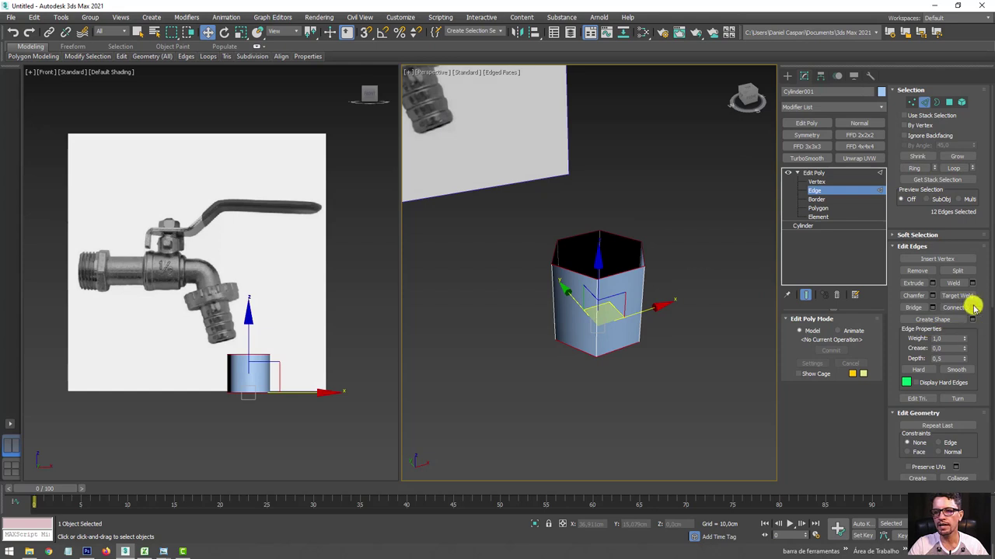
{"action": "left_click", "coordinate": [972, 307]}
{"action": "left_click_drag", "start_coordinate": [601, 282], "coordinate": [596, 271]}
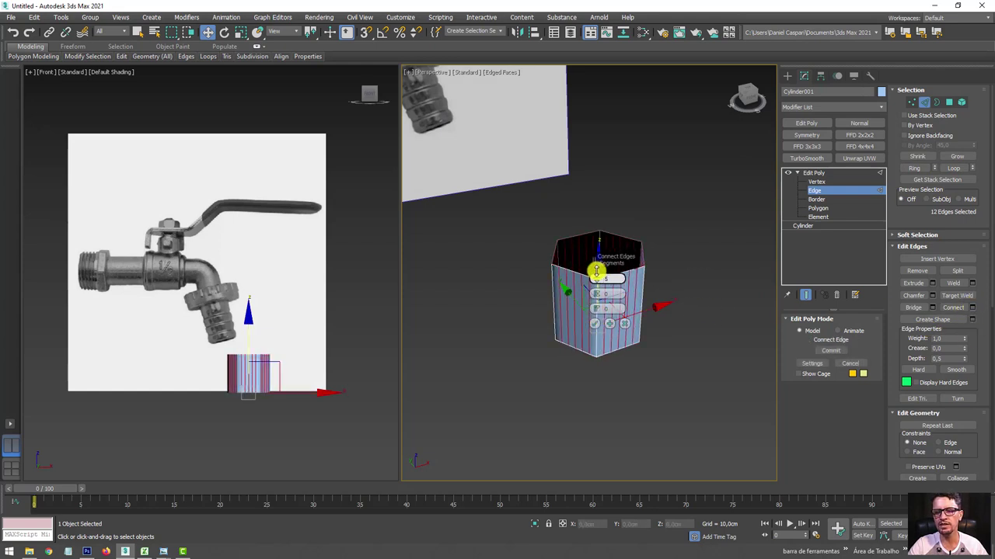
{"action": "scroll", "coordinate": [635, 237], "scroll_direction": "up", "scroll_amount": 3}
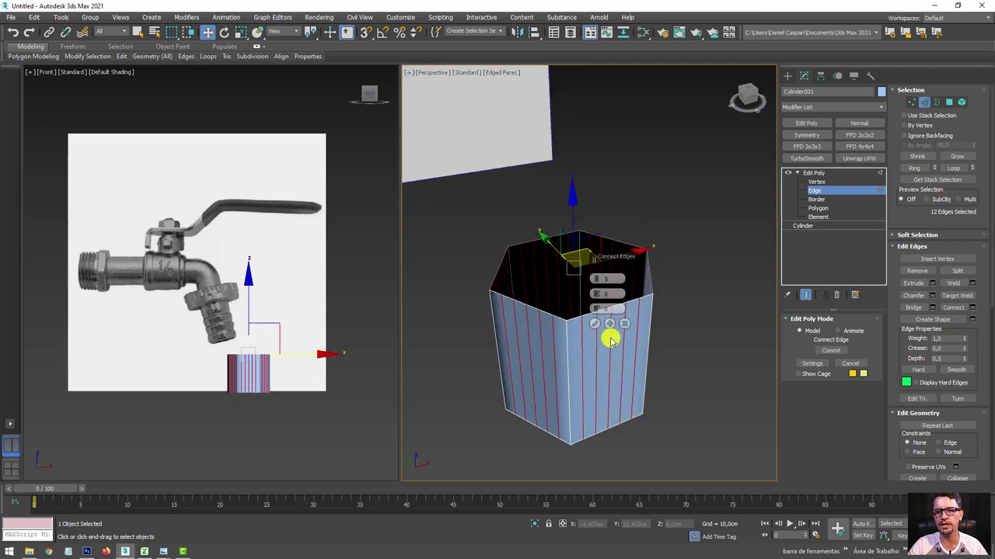
{"action": "left_click", "coordinate": [594, 325]}
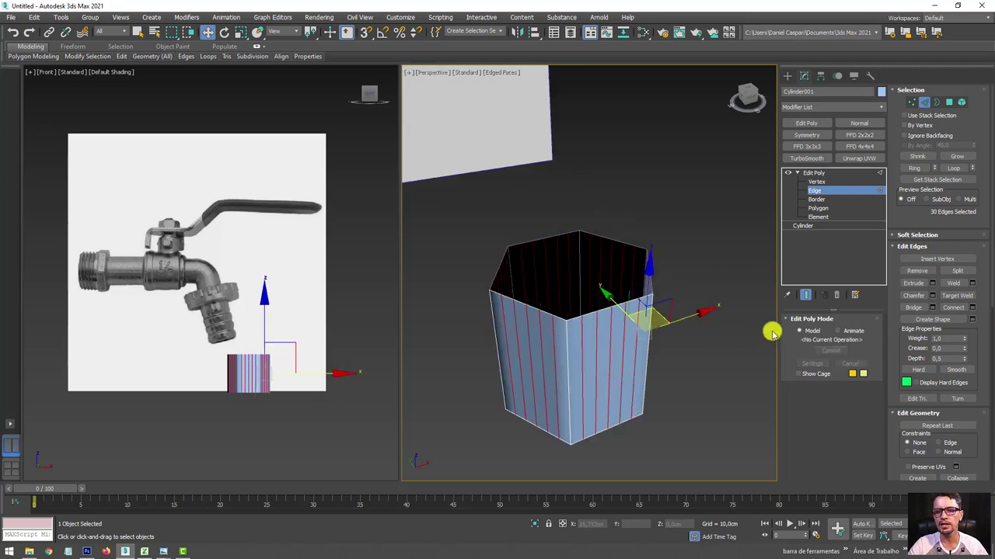
{"action": "left_click", "coordinate": [936, 102]}
{"action": "left_click", "coordinate": [636, 317]}
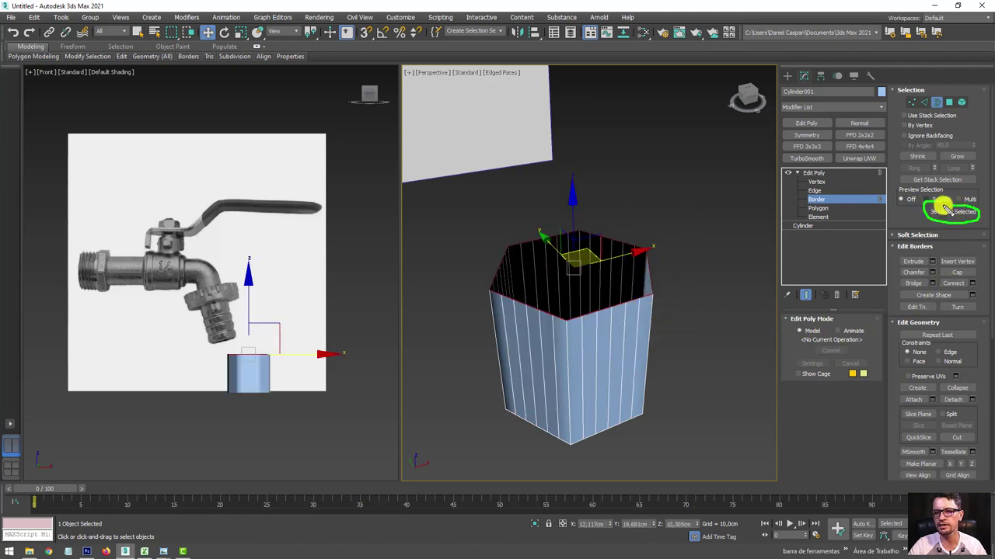
Return to the object level and move the cylinder onto the faucet's threaded inlet pipe.
{"action": "mouse_move", "coordinate": [645, 282]}
{"action": "left_mouse_down"}
{"action": "mouse_move", "coordinate": [617, 244]}
{"action": "mouse_move", "coordinate": [518, 244]}
{"action": "mouse_move", "coordinate": [540, 299]}
{"action": "left_mouse_up"}
{"action": "key", "text": "shift+z"}
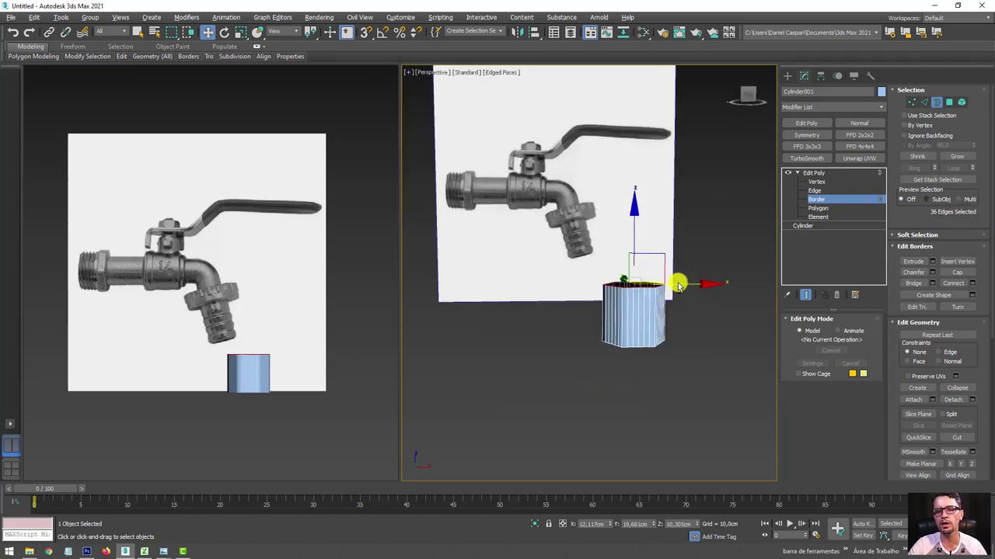
{"action": "left_click", "coordinate": [814, 173]}
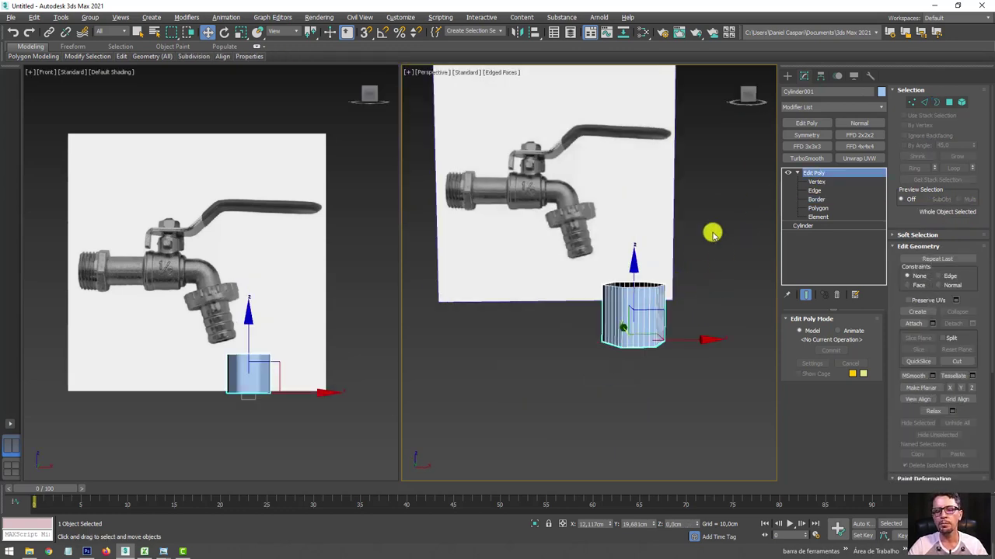
{"action": "middle_click_drag", "start_coordinate": [640, 275], "coordinate": [473, 221], "text": "alt"}
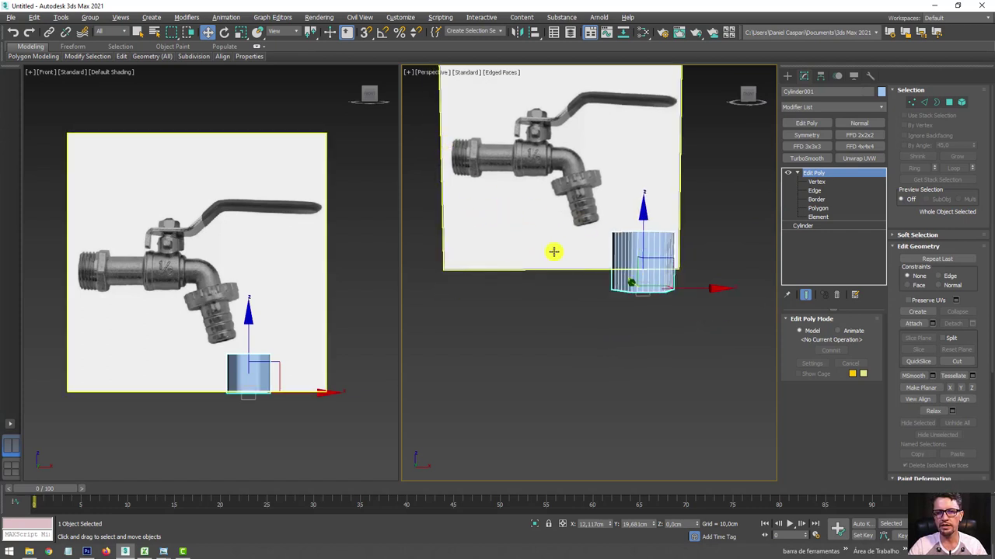
{"action": "middle_click_drag", "start_coordinate": [548, 200], "coordinate": [401, 300], "text": "alt"}
{"action": "middle_click_drag", "start_coordinate": [274, 366], "coordinate": [284, 313]}
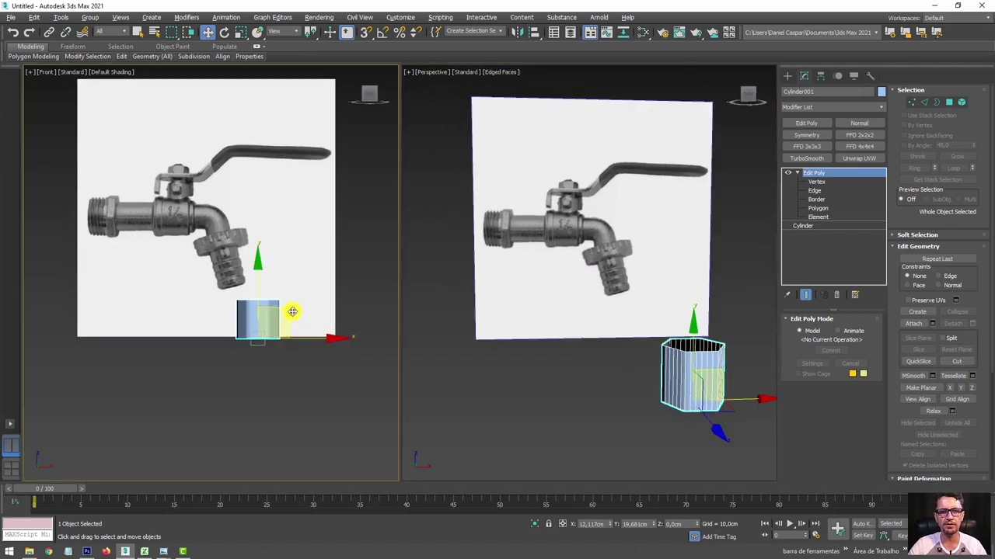
{"action": "mouse_move", "coordinate": [284, 313]}
{"action": "left_mouse_down"}
{"action": "mouse_move", "coordinate": [183, 257]}
{"action": "mouse_move", "coordinate": [157, 194]}
{"action": "left_mouse_up"}
{"action": "scroll", "coordinate": [225, 229], "scroll_direction": "up", "scroll_amount": 2}
{"action": "scroll", "coordinate": [234, 214], "scroll_direction": "up", "scroll_amount": 3}
{"action": "key", "text": "e"}
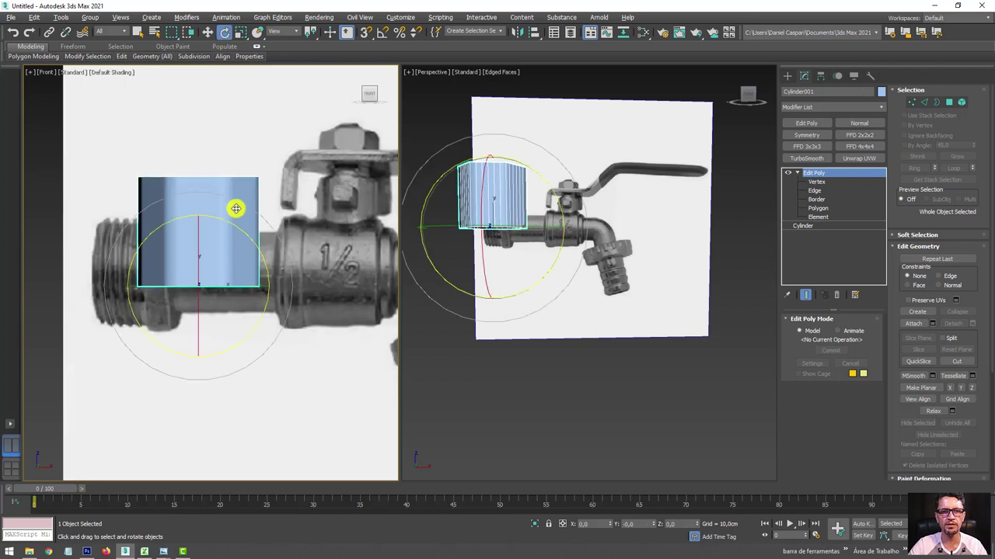
Rotate the cylinder 90° with angle snap and slide it left along the inlet pipe.
{"action": "left_click", "coordinate": [383, 32]}
{"action": "left_click_drag", "start_coordinate": [233, 226], "coordinate": [268, 263]}
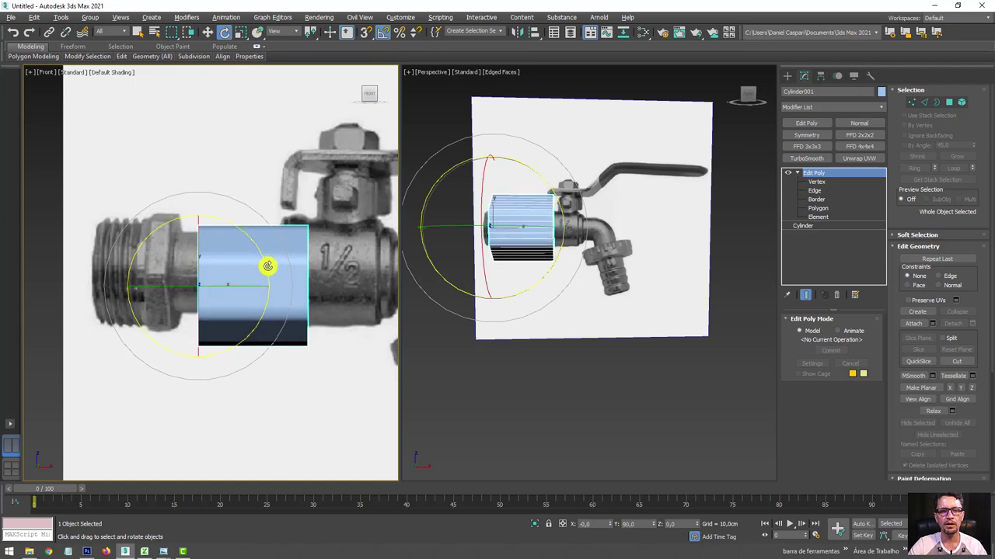
{"action": "key", "text": "alt+x"}
{"action": "scroll", "coordinate": [241, 264], "scroll_direction": "up", "scroll_amount": 4}
{"action": "key", "text": "w"}
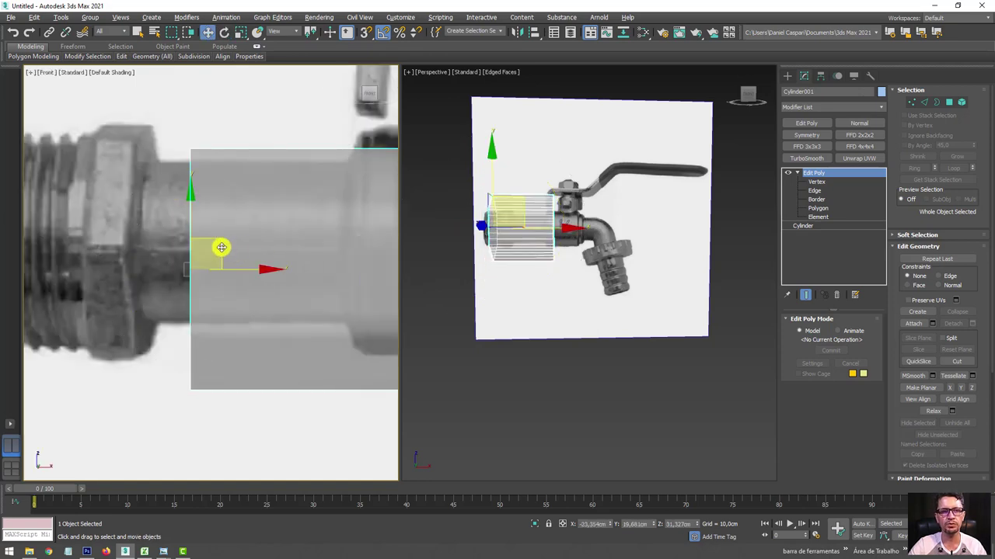
{"action": "left_click_drag", "start_coordinate": [221, 247], "coordinate": [120, 217]}
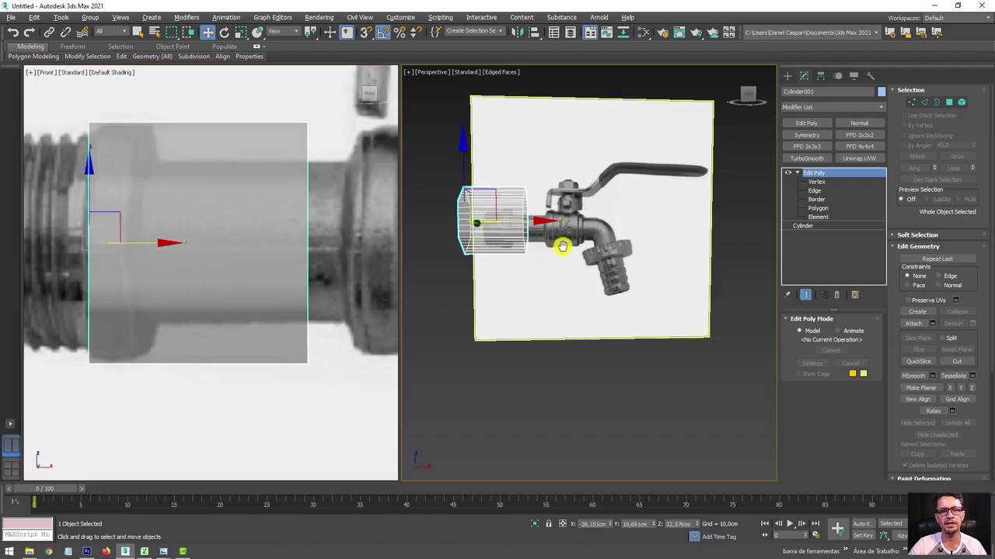
Pull the open border in to shorten the cylinder into a thin ring.
{"action": "scroll", "coordinate": [561, 244], "scroll_direction": "up", "scroll_amount": 4}
{"action": "mouse_move", "coordinate": [628, 262]}
{"action": "middle_mouse_down", "text": "alt"}
{"action": "mouse_move", "coordinate": [566, 278]}
{"action": "mouse_move", "coordinate": [707, 295]}
{"action": "middle_mouse_up", "text": "alt"}
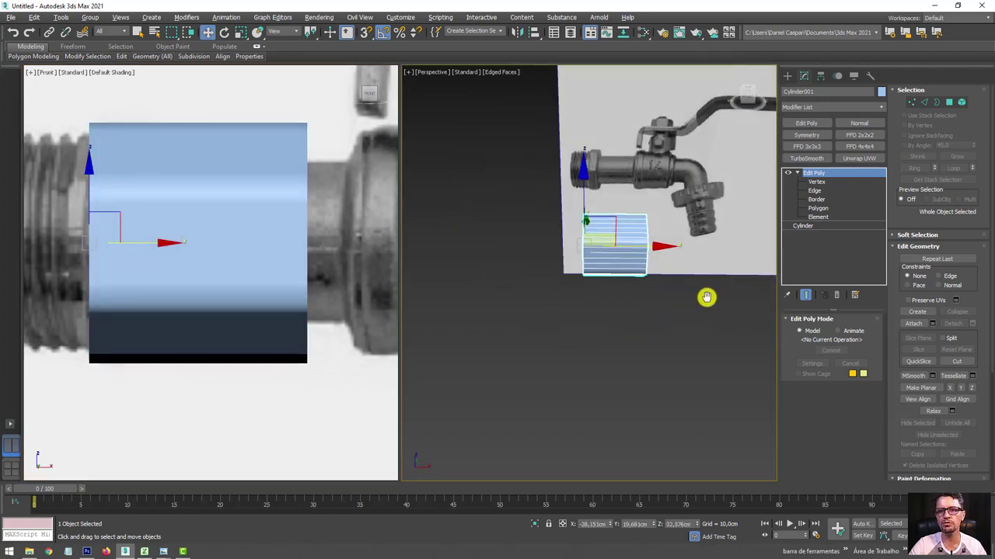
{"action": "left_click", "coordinate": [939, 101]}
{"action": "left_click_drag", "start_coordinate": [659, 282], "coordinate": [614, 289]}
View the hexagonal end straight on and rotate the selected open border.
{"action": "mouse_move", "coordinate": [615, 288]}
{"action": "middle_mouse_down", "text": "alt"}
{"action": "mouse_move", "coordinate": [632, 311]}
{"action": "mouse_move", "coordinate": [546, 249]}
{"action": "middle_mouse_up", "text": "alt"}
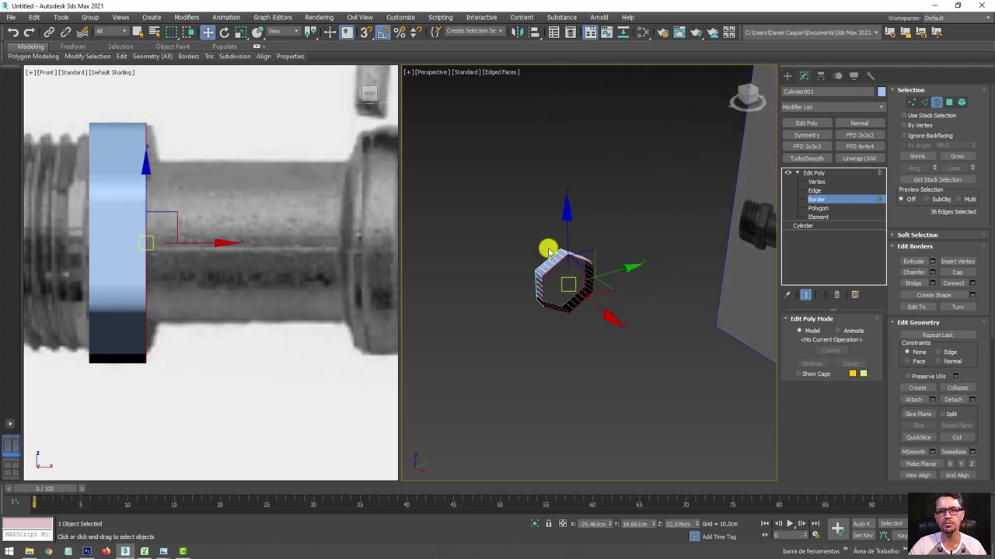
{"action": "middle_click_drag", "start_coordinate": [577, 319], "coordinate": [564, 282], "text": "alt"}
{"action": "key", "text": "e"}
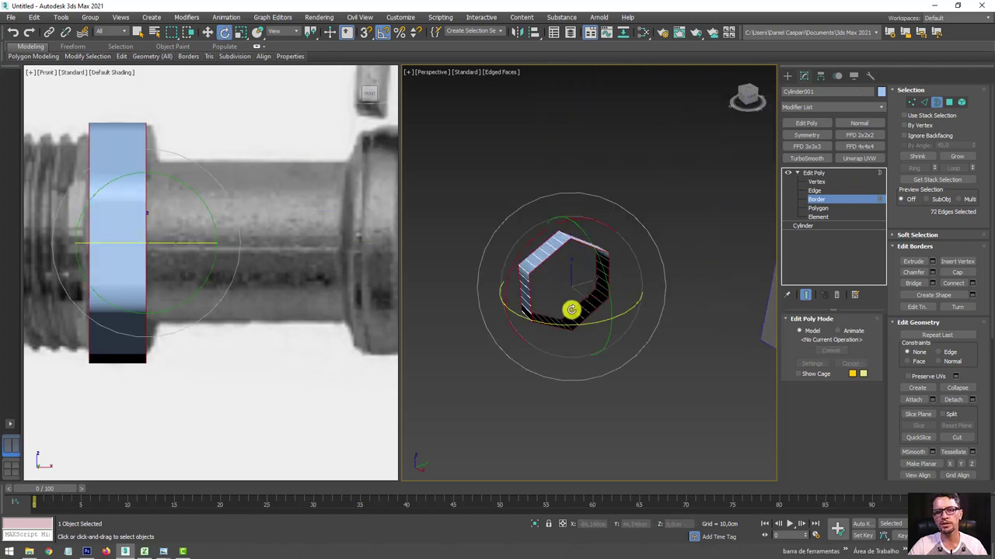
{"action": "mouse_move", "coordinate": [570, 309]}
{"action": "left_mouse_down"}
{"action": "mouse_move", "coordinate": [600, 325]}
{"action": "mouse_move", "coordinate": [336, 48]}
{"action": "left_mouse_up"}
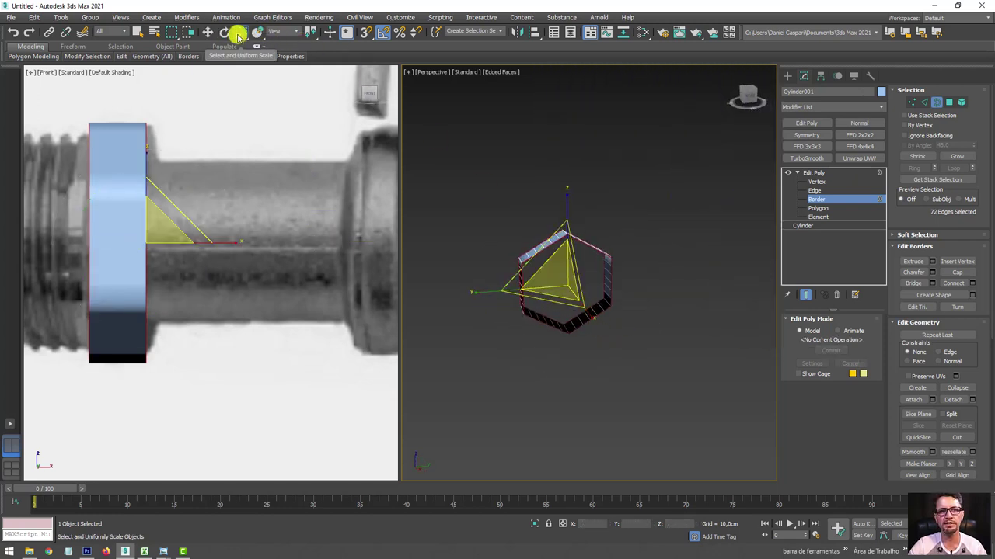
Shift-scale the border inward to 75%, forming a narrower lip of new faces.
{"action": "left_click", "coordinate": [241, 31]}
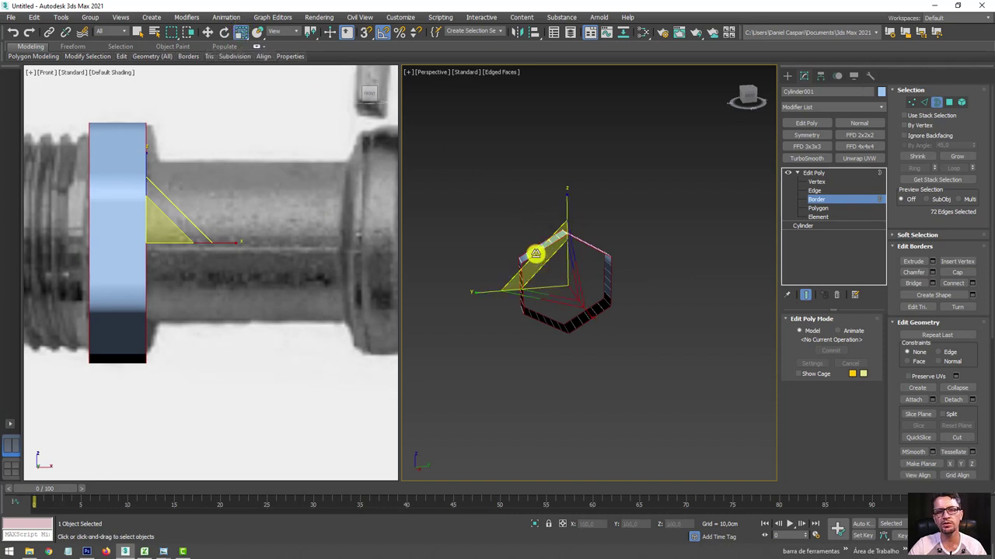
{"action": "mouse_move", "coordinate": [535, 251]}
{"action": "middle_mouse_down", "text": "alt"}
{"action": "mouse_move", "coordinate": [540, 233]}
{"action": "mouse_move", "coordinate": [537, 251]}
{"action": "middle_mouse_up", "text": "alt"}
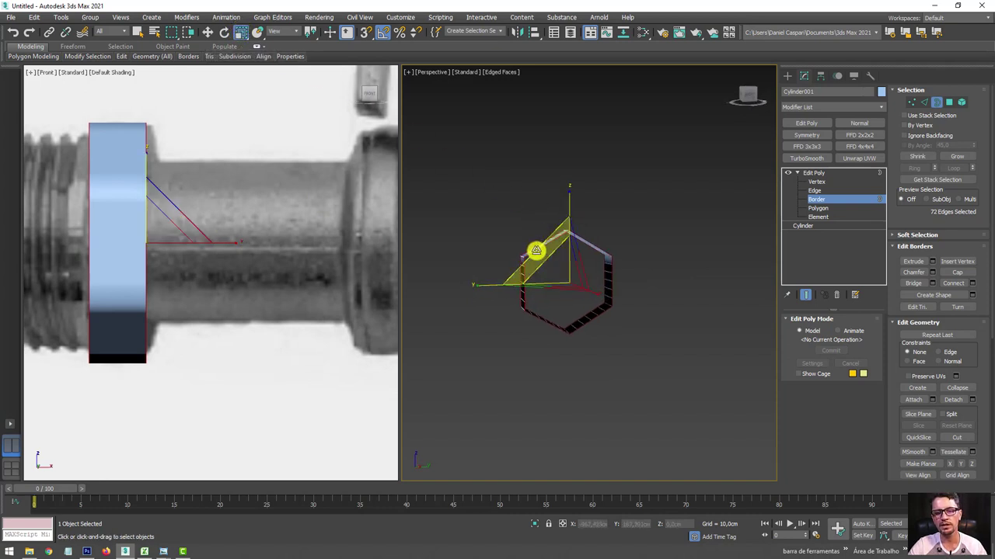
{"action": "left_click_drag", "start_coordinate": [535, 250], "coordinate": [549, 271], "text": "shift"}
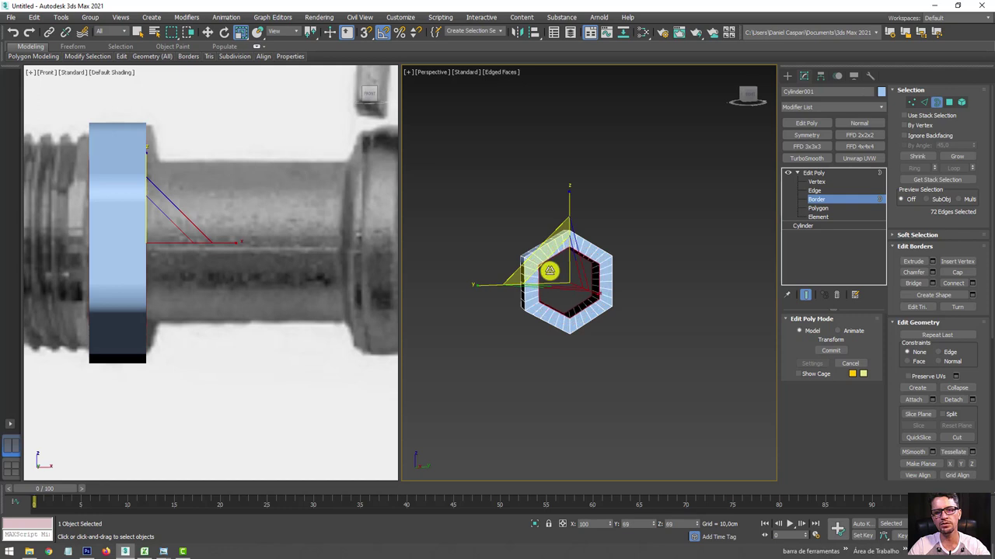
{"action": "mouse_move", "coordinate": [566, 288]}
{"action": "middle_mouse_down", "text": "alt"}
{"action": "mouse_move", "coordinate": [599, 288]}
{"action": "mouse_move", "coordinate": [559, 230]}
{"action": "middle_mouse_up", "text": "alt"}
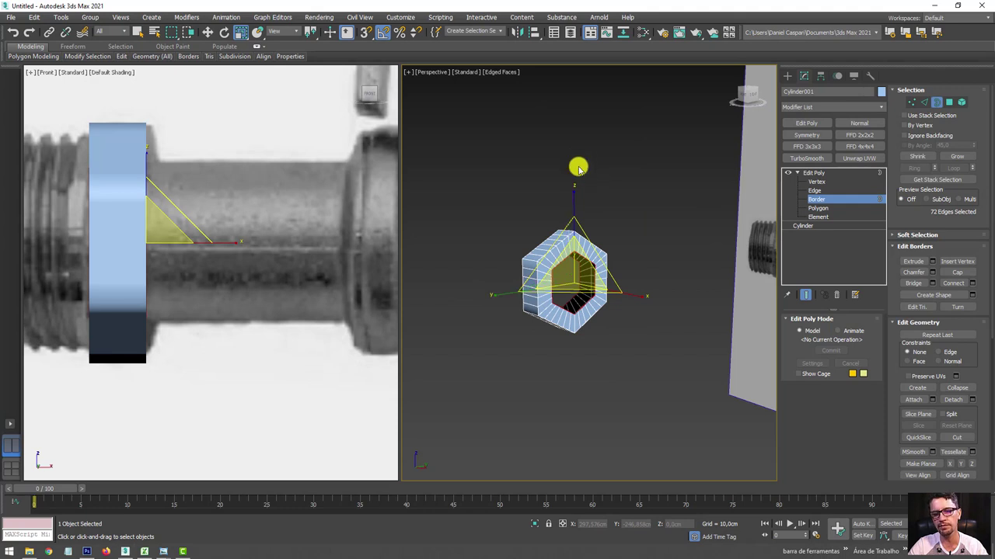
{"action": "middle_click_drag", "start_coordinate": [590, 231], "coordinate": [617, 256], "text": "alt"}
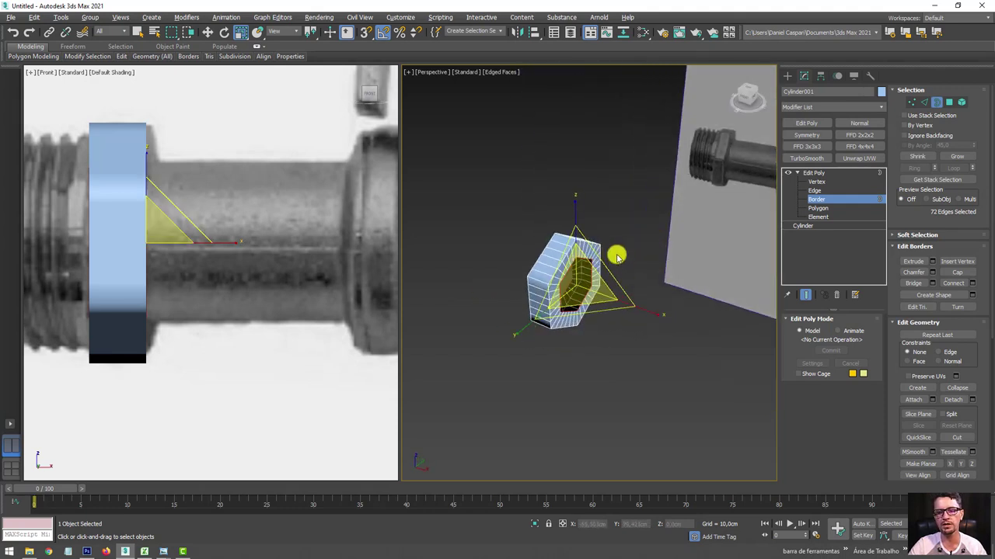
{"action": "mouse_move", "coordinate": [616, 256]}
{"action": "left_mouse_down"}
{"action": "mouse_move", "coordinate": [591, 298]}
{"action": "mouse_move", "coordinate": [580, 261]}
{"action": "left_mouse_up"}
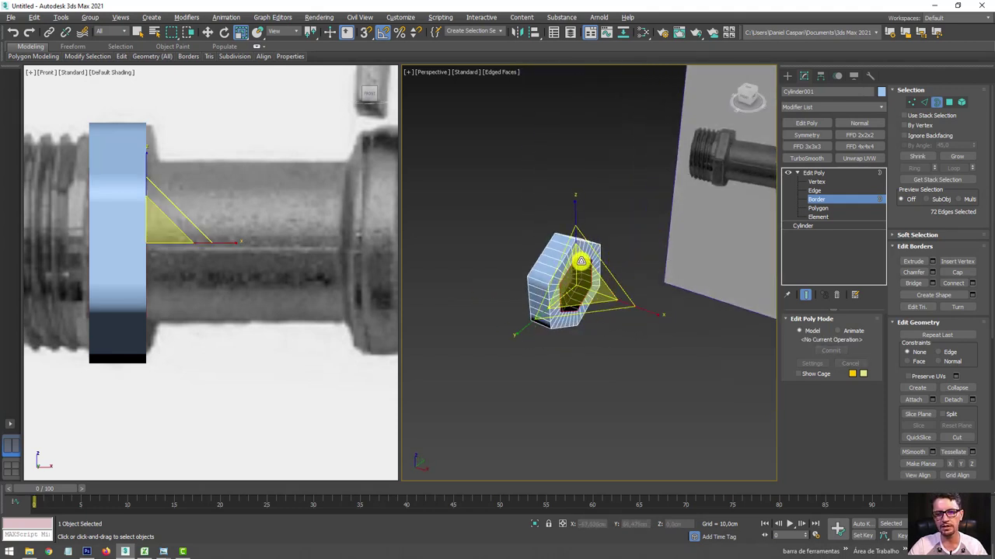
{"action": "mouse_move", "coordinate": [591, 280]}
{"action": "middle_mouse_down", "text": "alt"}
{"action": "mouse_move", "coordinate": [651, 291]}
{"action": "mouse_move", "coordinate": [633, 244]}
{"action": "mouse_move", "coordinate": [558, 262]}
{"action": "mouse_move", "coordinate": [635, 300]}
{"action": "mouse_move", "coordinate": [669, 297]}
{"action": "mouse_move", "coordinate": [615, 262]}
{"action": "mouse_move", "coordinate": [559, 253]}
{"action": "mouse_move", "coordinate": [613, 218]}
{"action": "middle_mouse_up", "text": "alt"}
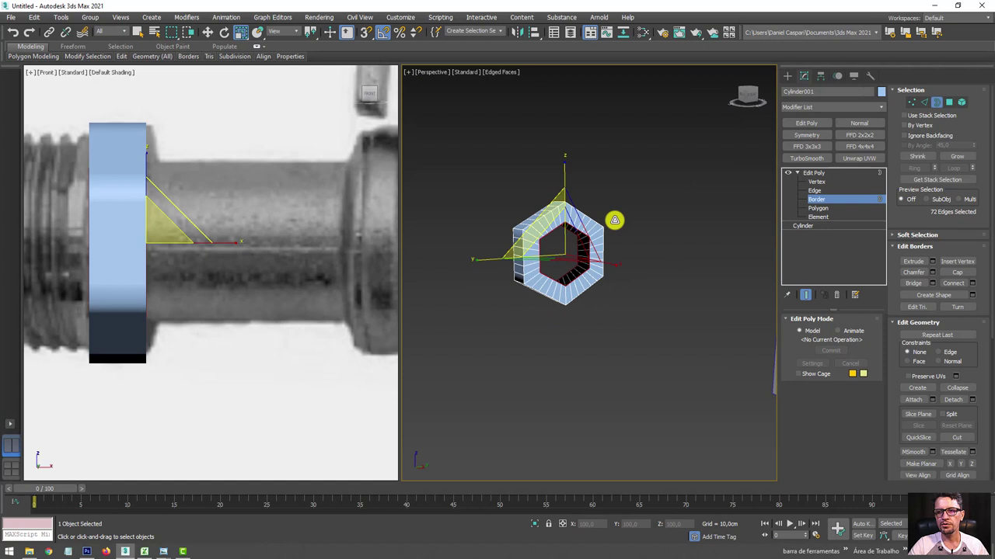
Cap the nut's open border and scale the cap polygons up across the hexagonal face.
{"action": "left_click", "coordinate": [957, 272]}
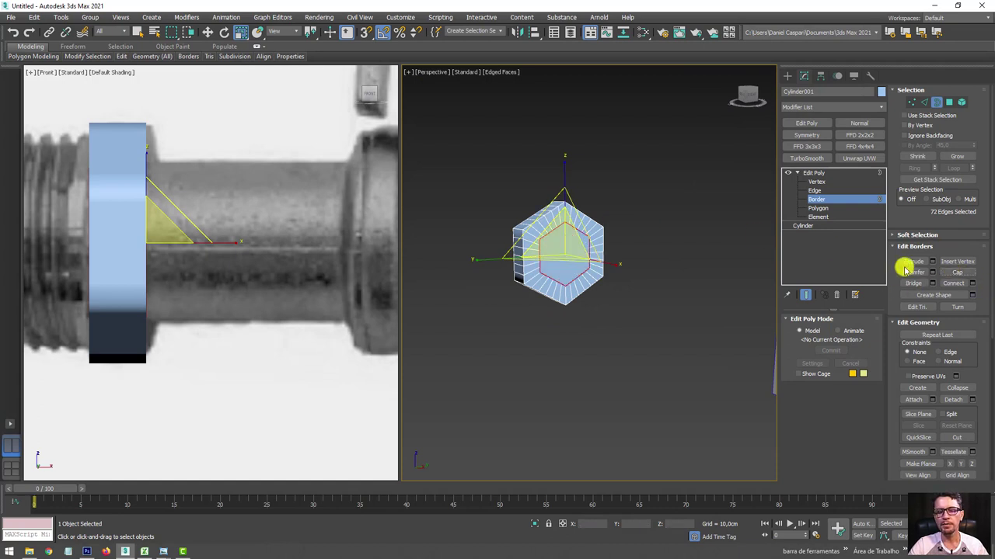
{"action": "left_click", "coordinate": [948, 102], "text": "ctrl"}
{"action": "mouse_move", "coordinate": [572, 240]}
{"action": "middle_mouse_down", "text": "alt"}
{"action": "mouse_move", "coordinate": [533, 240]}
{"action": "mouse_move", "coordinate": [615, 264]}
{"action": "mouse_move", "coordinate": [564, 269]}
{"action": "middle_mouse_up", "text": "alt"}
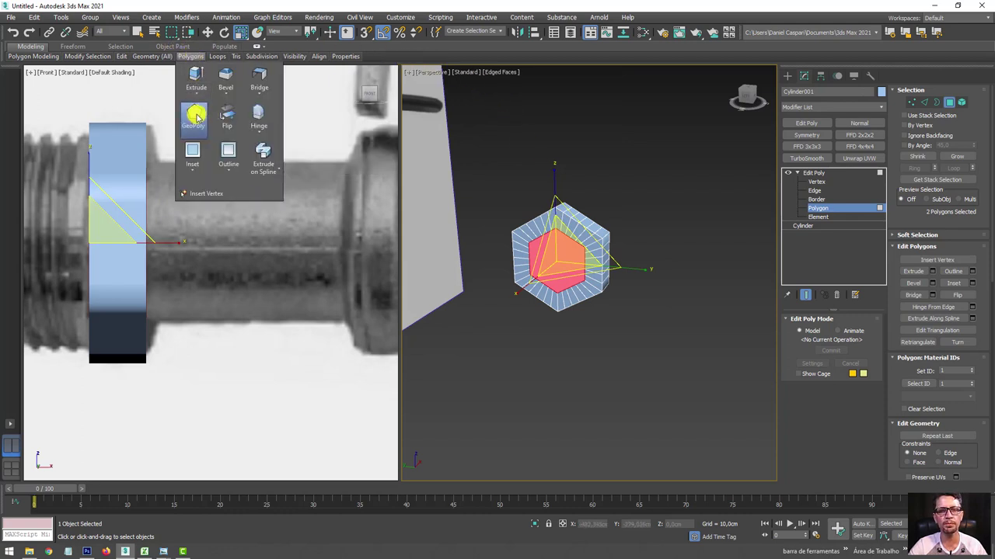
{"action": "mouse_move", "coordinate": [643, 290]}
{"action": "middle_mouse_down", "text": "alt"}
{"action": "mouse_move", "coordinate": [697, 282]}
{"action": "mouse_move", "coordinate": [658, 289]}
{"action": "middle_mouse_up", "text": "alt"}
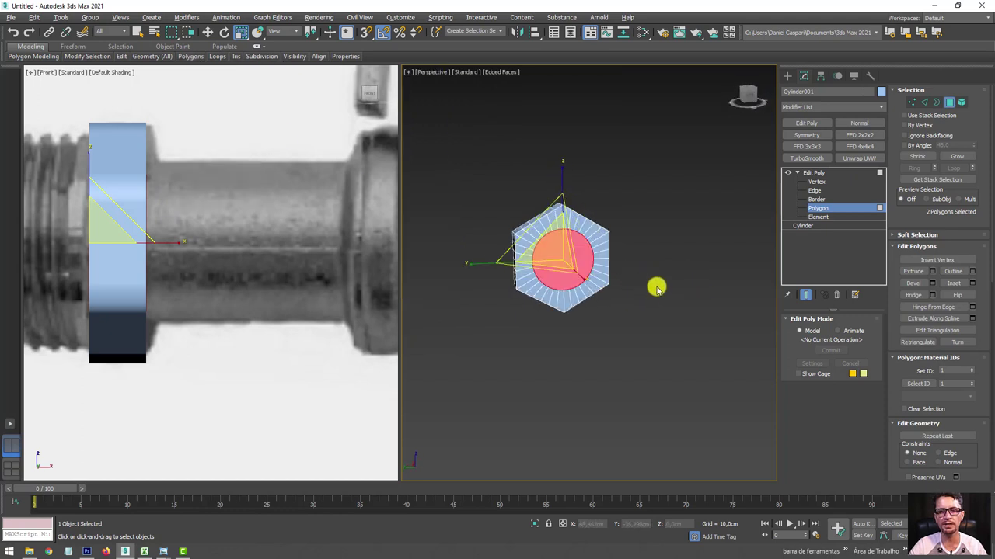
{"action": "mouse_move", "coordinate": [528, 217]}
{"action": "left_mouse_down"}
{"action": "mouse_move", "coordinate": [519, 226]}
{"action": "mouse_move", "coordinate": [507, 217]}
{"action": "left_mouse_up"}
{"action": "mouse_move", "coordinate": [509, 221]}
{"action": "middle_mouse_down", "text": "alt"}
{"action": "mouse_move", "coordinate": [615, 284]}
{"action": "mouse_move", "coordinate": [600, 286]}
{"action": "middle_mouse_up", "text": "alt"}
Delete the cap faces to reopen the hole and keep one 36-edge border loop selected.
{"action": "key", "text": "Delete"}
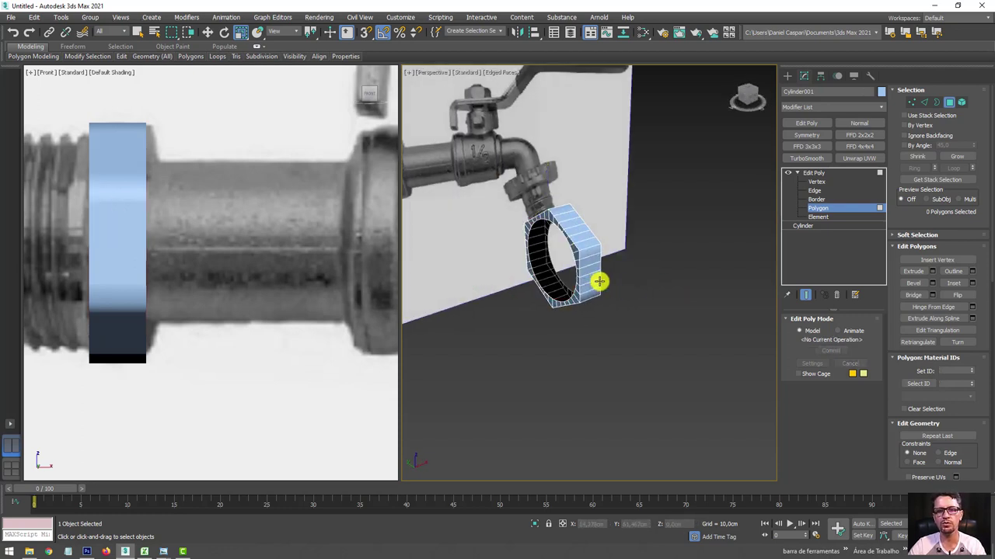
{"action": "mouse_move", "coordinate": [644, 260]}
{"action": "middle_mouse_down", "text": "alt"}
{"action": "mouse_move", "coordinate": [573, 273]}
{"action": "mouse_move", "coordinate": [499, 253]}
{"action": "mouse_move", "coordinate": [588, 249]}
{"action": "mouse_move", "coordinate": [562, 260]}
{"action": "mouse_move", "coordinate": [606, 298]}
{"action": "mouse_move", "coordinate": [675, 275]}
{"action": "middle_mouse_up", "text": "alt"}
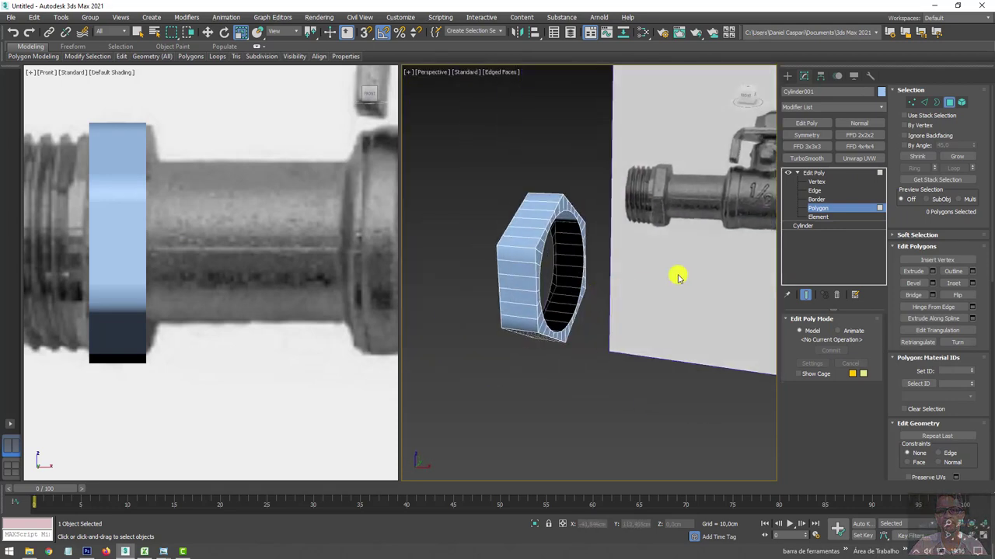
{"action": "left_click", "coordinate": [938, 101]}
{"action": "key", "text": "ctrl+a"}
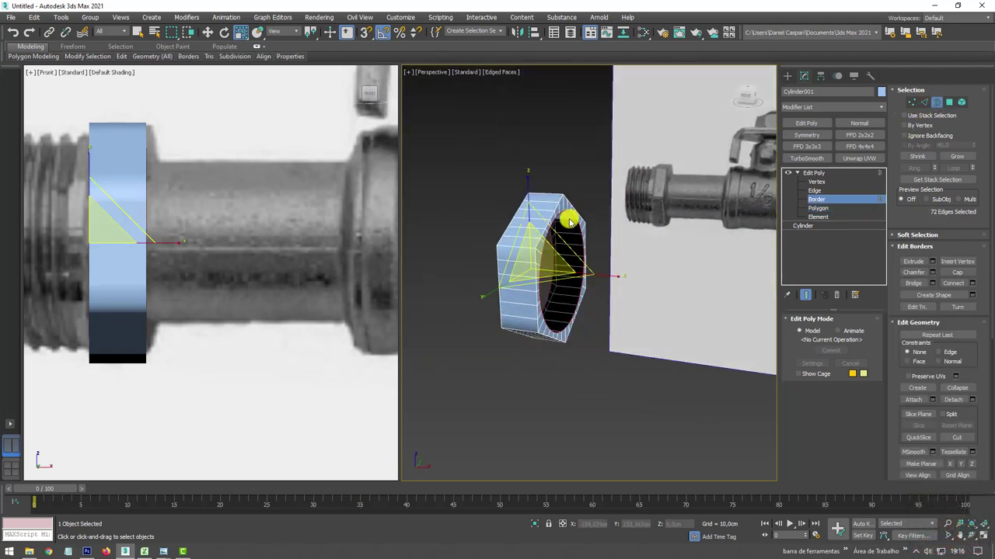
{"action": "left_click", "coordinate": [572, 219], "text": "alt"}
{"action": "mouse_move", "coordinate": [622, 244]}
{"action": "middle_mouse_down", "text": "alt"}
{"action": "mouse_move", "coordinate": [595, 226]}
{"action": "mouse_move", "coordinate": [641, 258]}
{"action": "mouse_move", "coordinate": [567, 275]}
{"action": "mouse_move", "coordinate": [533, 277]}
{"action": "mouse_move", "coordinate": [561, 270]}
{"action": "mouse_move", "coordinate": [510, 255]}
{"action": "middle_mouse_up", "text": "alt"}
{"action": "key", "text": "w"}
{"action": "key", "text": "r"}
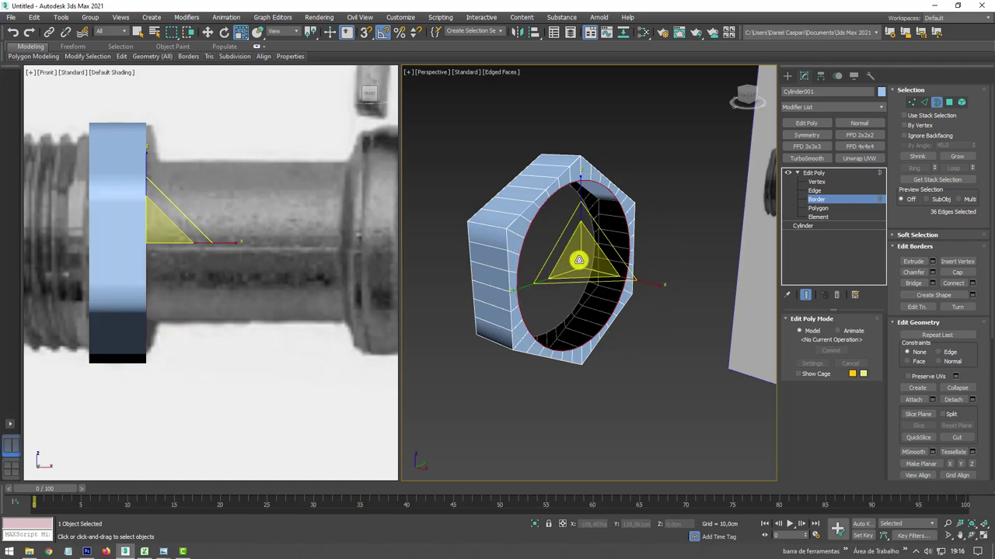
{"action": "key", "text": "shift+z"}
Shift-drag the selected border along X to extrude a round stem neck from the nut.
{"action": "middle_click_drag", "start_coordinate": [582, 272], "coordinate": [560, 274], "text": "alt"}
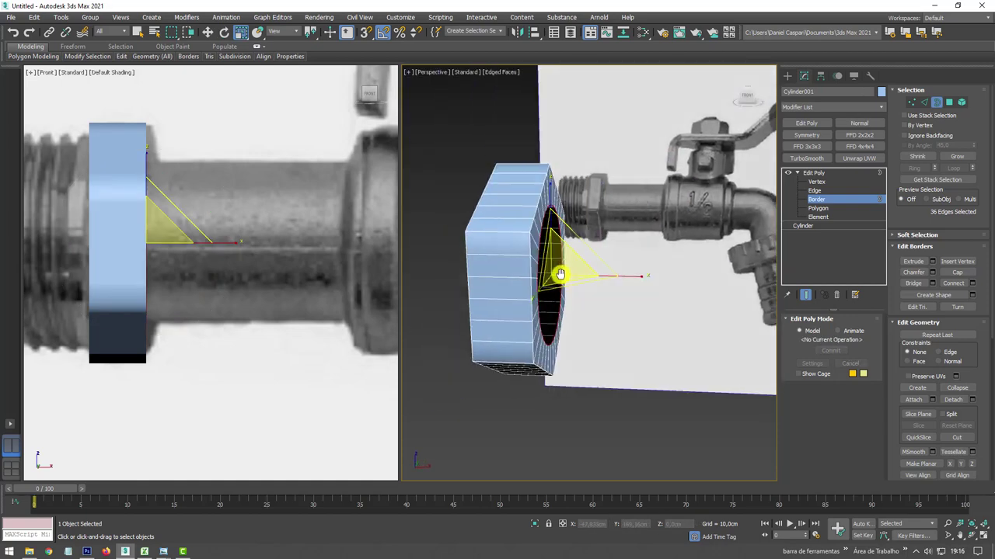
{"action": "key", "text": "w"}
{"action": "mouse_move", "coordinate": [617, 257]}
{"action": "middle_mouse_down", "text": "alt"}
{"action": "mouse_move", "coordinate": [651, 275]}
{"action": "mouse_move", "coordinate": [592, 282]}
{"action": "middle_mouse_up", "text": "alt"}
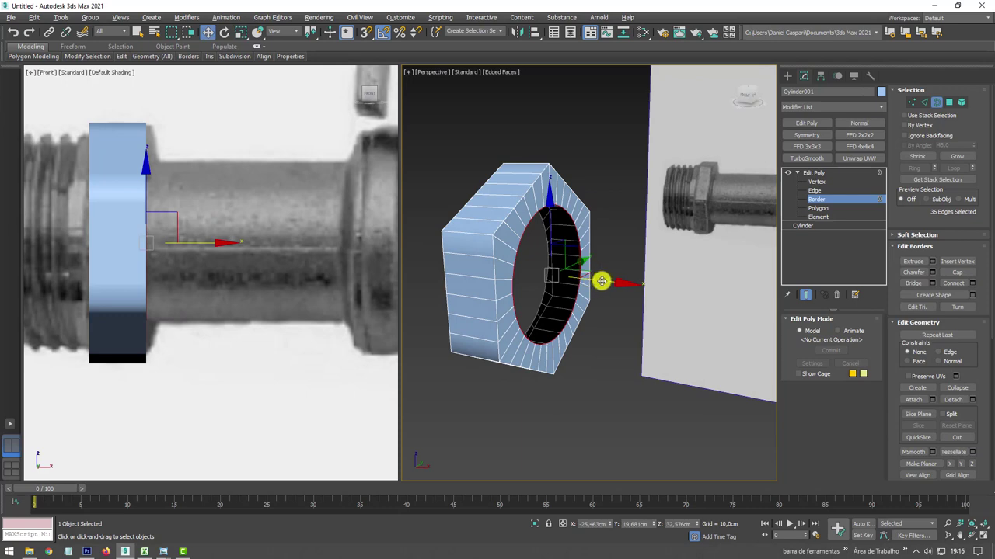
{"action": "left_click_drag", "start_coordinate": [601, 280], "coordinate": [692, 282], "text": "shift"}
{"action": "scroll", "coordinate": [254, 262], "scroll_direction": "down", "scroll_amount": 2}
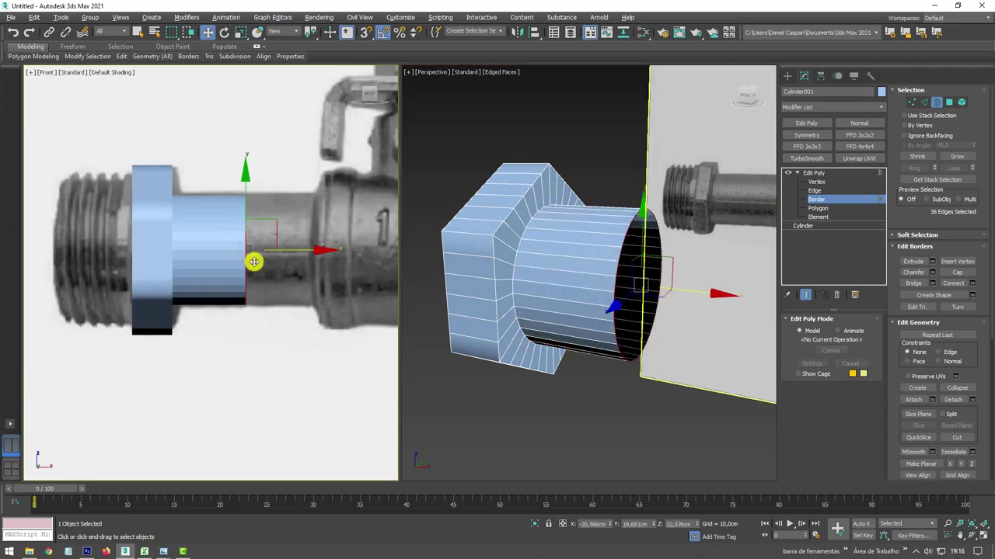
{"action": "scroll", "coordinate": [254, 261], "scroll_direction": "down", "scroll_amount": 1}
{"action": "scroll", "coordinate": [245, 229], "scroll_direction": "up", "scroll_amount": 3}
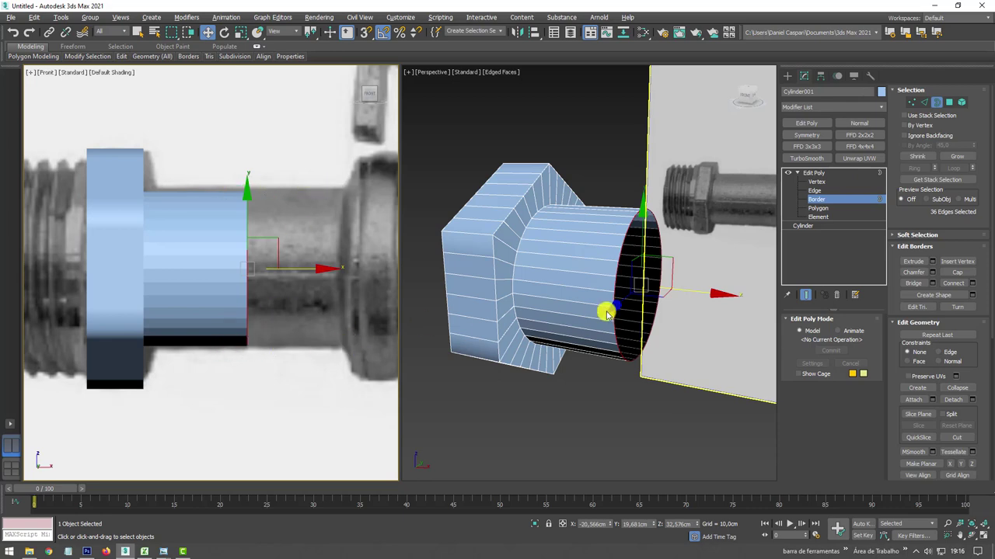
{"action": "left_click", "coordinate": [950, 105], "text": "ctrl"}
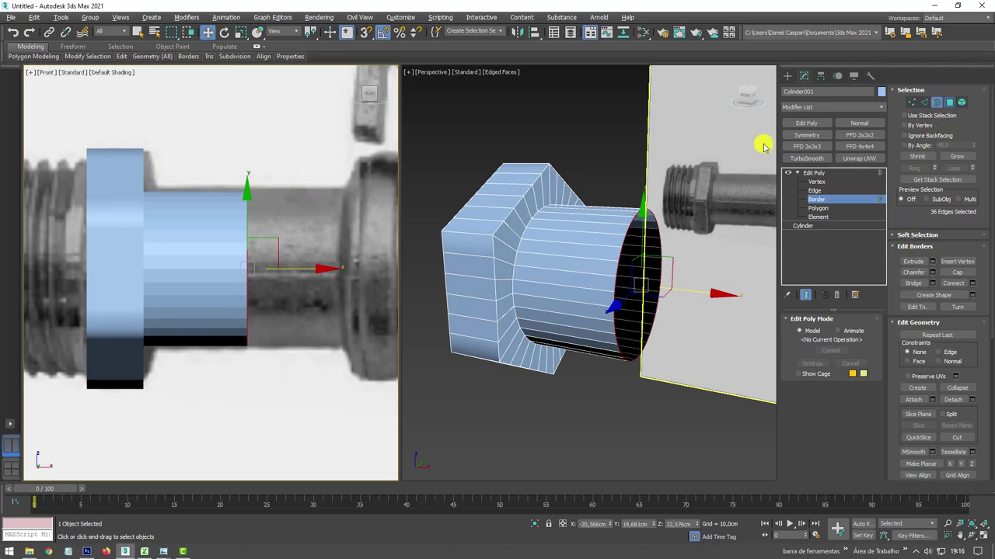
{"action": "middle_click_drag", "start_coordinate": [761, 145], "coordinate": [722, 171], "text": "alt"}
Orbit and pan to recentre the stem neck, then return to its open border.
{"action": "middle_click_drag", "start_coordinate": [644, 375], "coordinate": [573, 266], "text": "alt"}
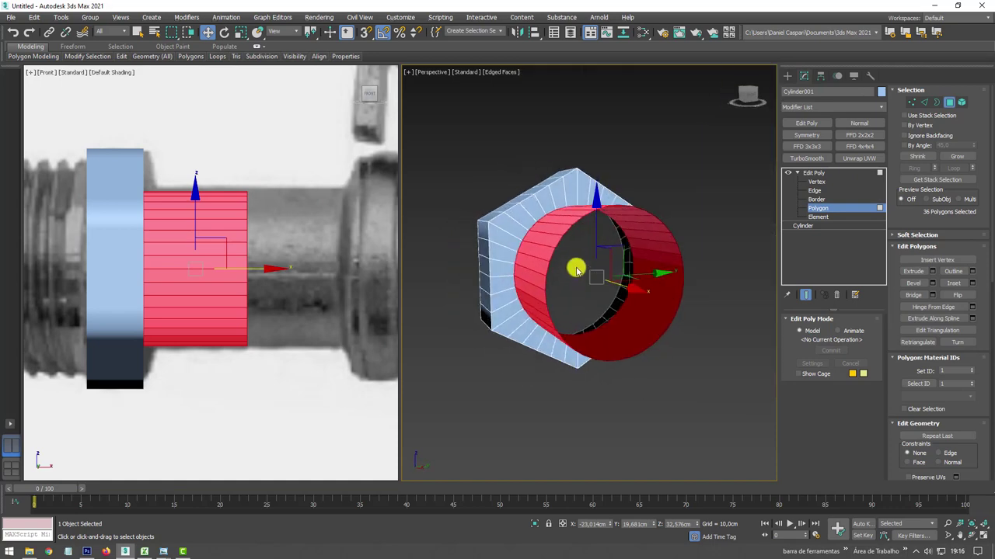
{"action": "key", "text": "e"}
{"action": "mouse_move", "coordinate": [573, 267]}
{"action": "left_mouse_down"}
{"action": "mouse_move", "coordinate": [561, 243]}
{"action": "mouse_move", "coordinate": [582, 233]}
{"action": "left_mouse_up"}
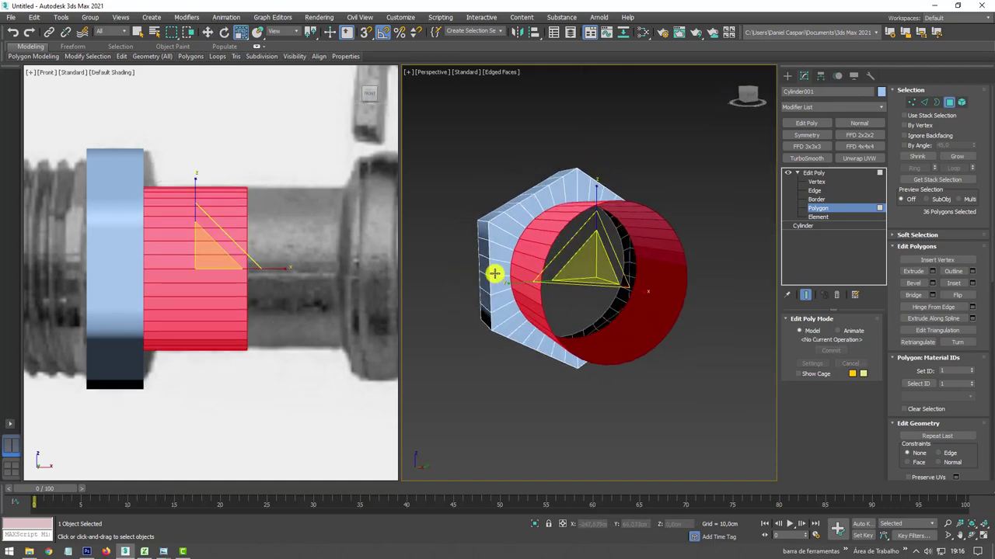
{"action": "middle_click_drag", "start_coordinate": [518, 227], "coordinate": [526, 288], "text": "alt"}
{"action": "middle_click_drag", "start_coordinate": [344, 290], "coordinate": [302, 302]}
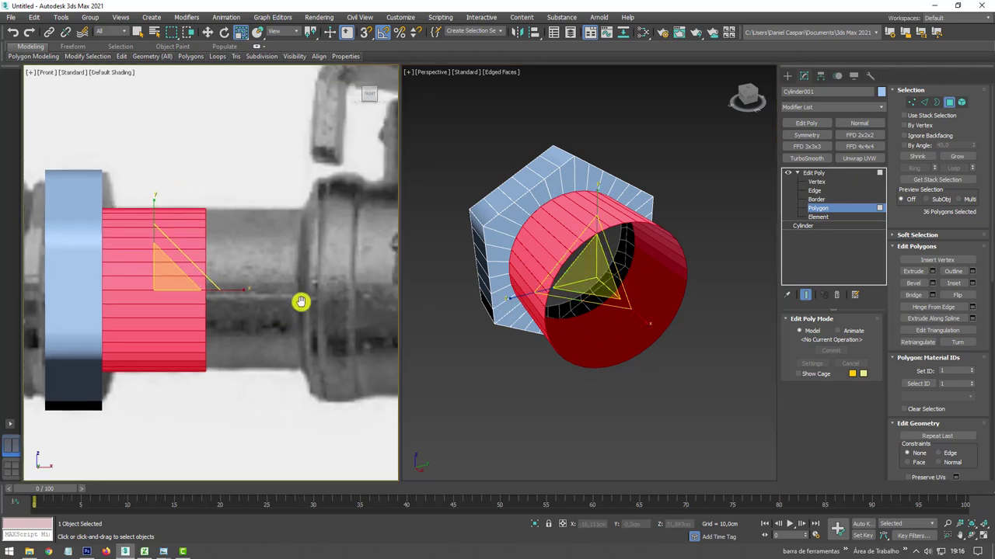
{"action": "middle_click_drag", "start_coordinate": [577, 249], "coordinate": [555, 248], "text": "alt"}
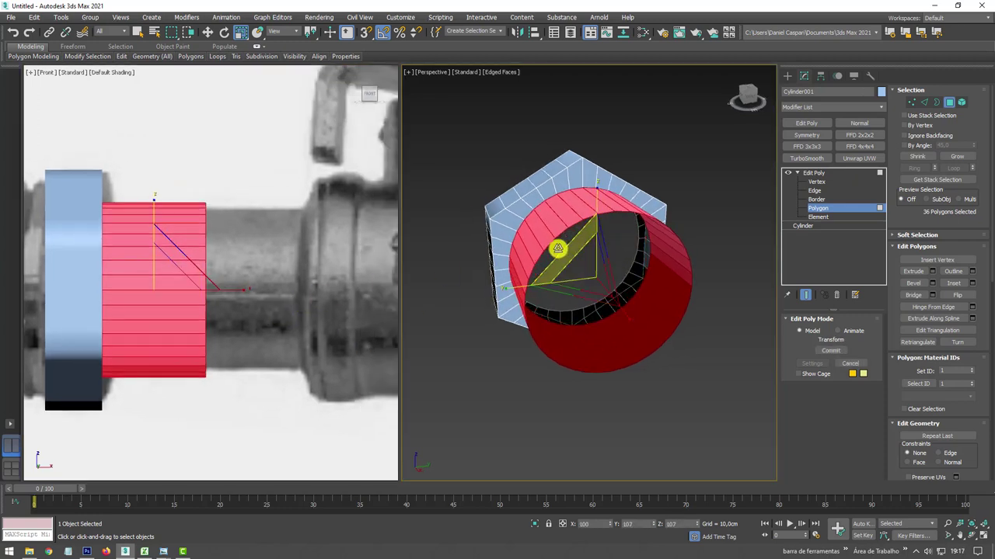
{"action": "left_click", "coordinate": [936, 103]}
{"action": "middle_click_drag", "start_coordinate": [708, 176], "coordinate": [766, 233], "text": "alt"}
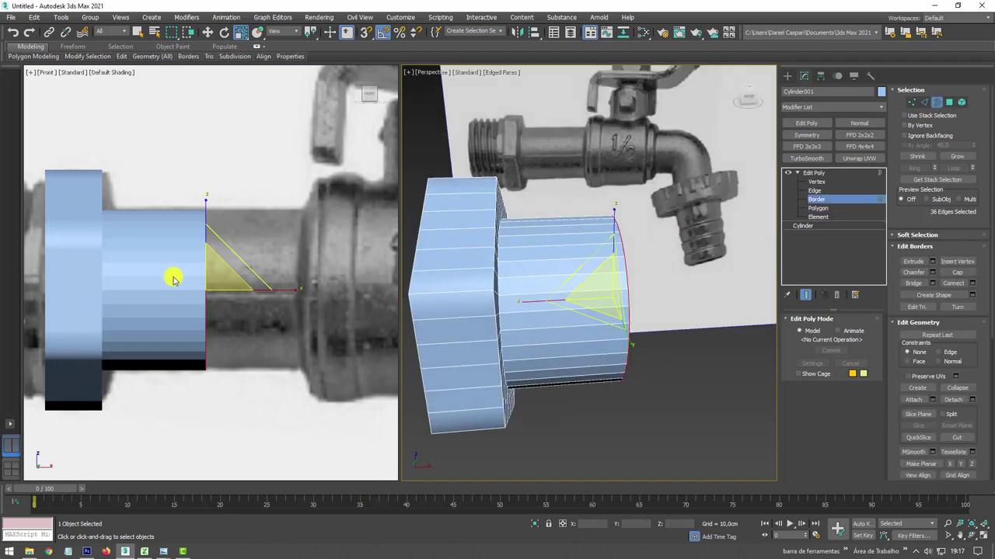
Move the neck's end border along X to lengthen it and show edged faces with F4.
{"action": "scroll", "coordinate": [173, 280], "scroll_direction": "down", "scroll_amount": 5}
{"action": "scroll", "coordinate": [175, 278], "scroll_direction": "up", "scroll_amount": 2}
{"action": "scroll", "coordinate": [186, 273], "scroll_direction": "up", "scroll_amount": 3}
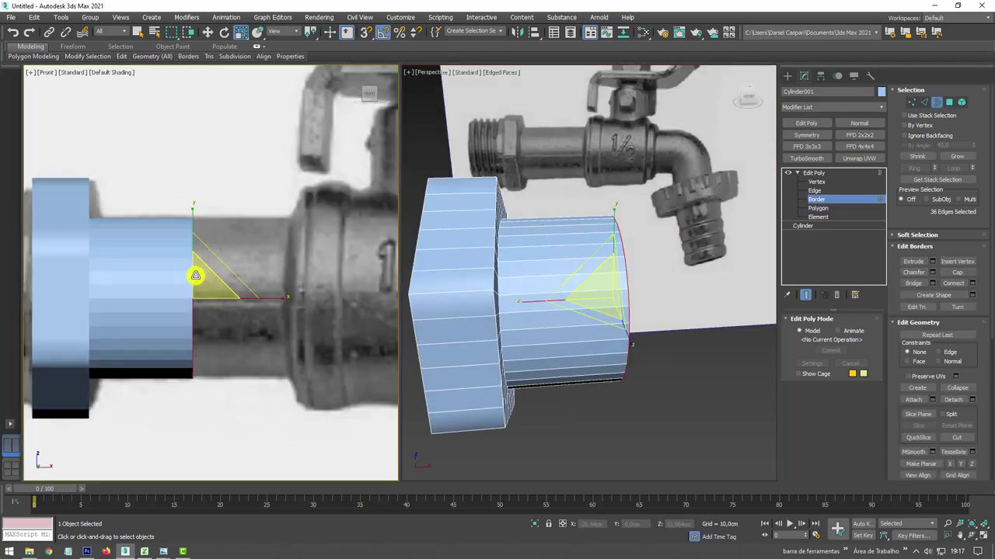
{"action": "key", "text": "w"}
{"action": "scroll", "coordinate": [195, 295], "scroll_direction": "up", "scroll_amount": 3}
{"action": "scroll", "coordinate": [190, 295], "scroll_direction": "up", "scroll_amount": 1}
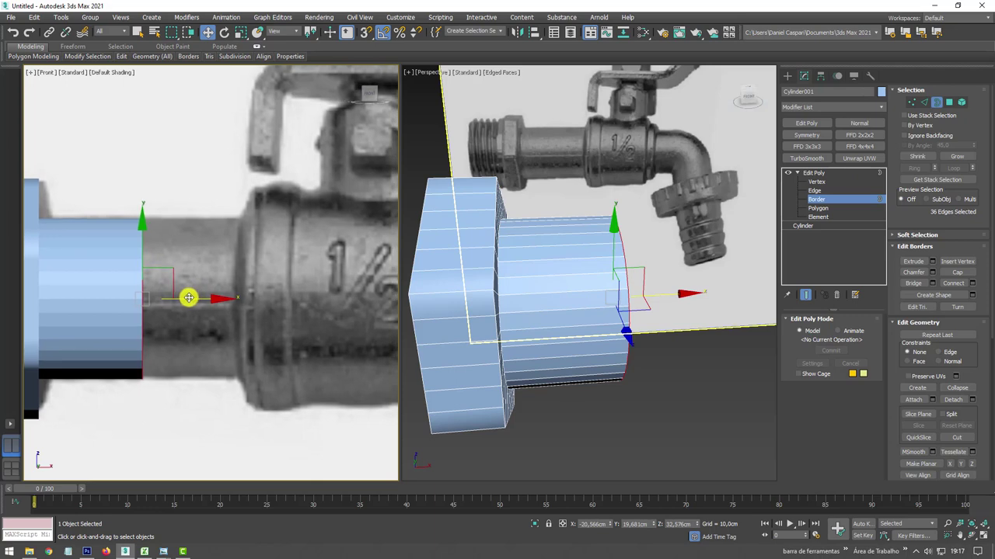
{"action": "left_click_drag", "start_coordinate": [188, 295], "coordinate": [284, 290]}
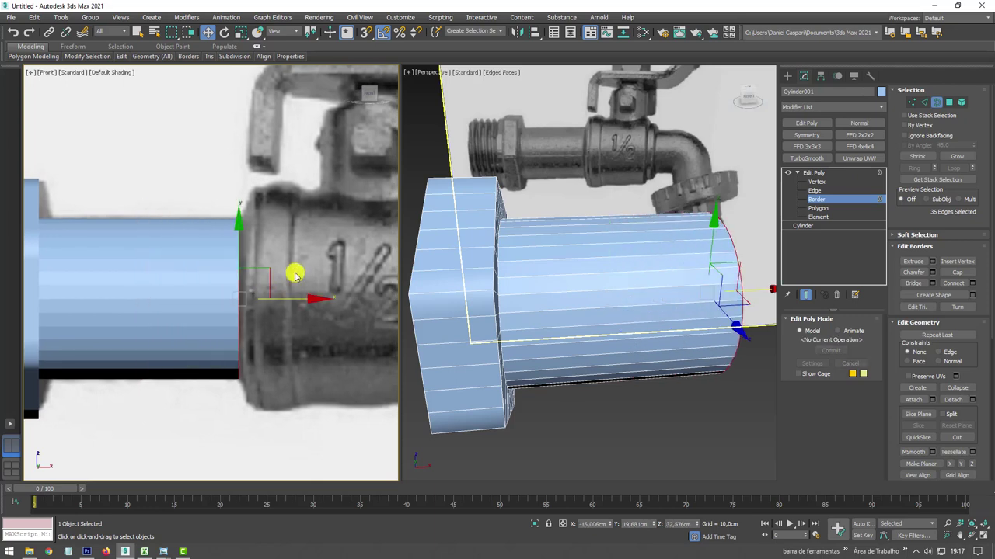
{"action": "key", "text": "F4"}
{"action": "scroll", "coordinate": [593, 213], "scroll_direction": "down", "scroll_amount": 5}
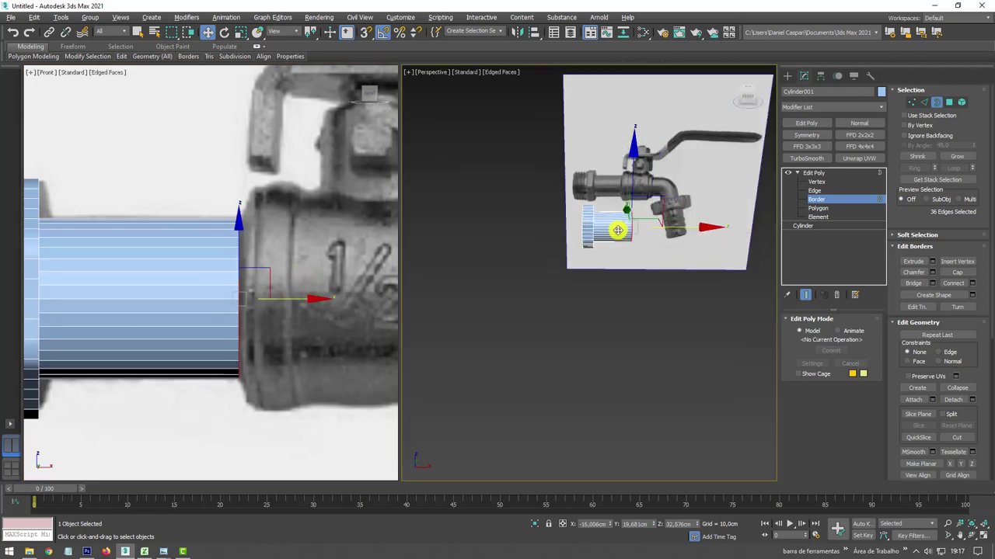
{"action": "mouse_move", "coordinate": [617, 224]}
{"action": "middle_mouse_down", "text": "alt"}
{"action": "mouse_move", "coordinate": [640, 195]}
{"action": "mouse_move", "coordinate": [533, 231]}
{"action": "mouse_move", "coordinate": [558, 247]}
{"action": "mouse_move", "coordinate": [668, 233]}
{"action": "middle_mouse_up", "text": "alt"}
Set Cylinder001's object colour to blue.
{"action": "left_click", "coordinate": [880, 92]}
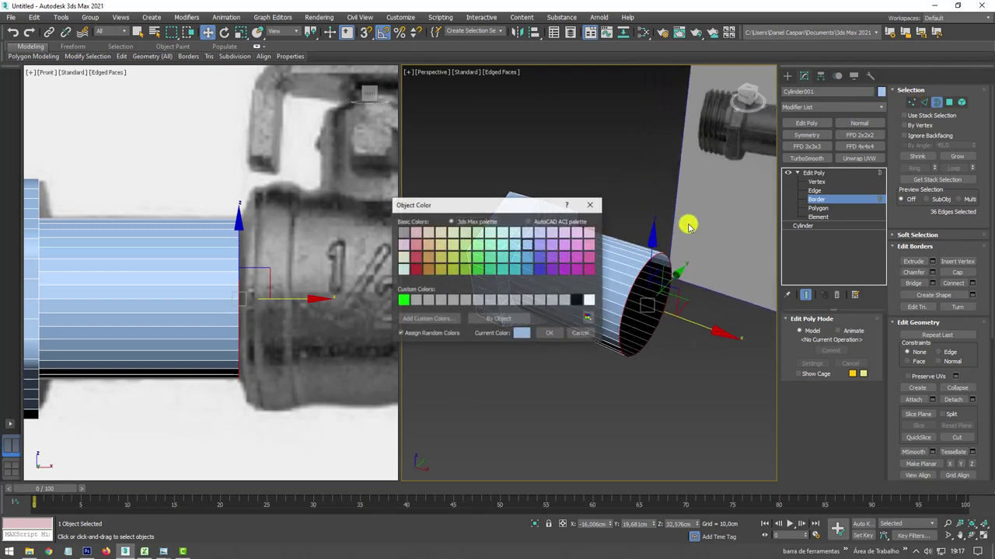
{"action": "left_click", "coordinate": [537, 267]}
{"action": "left_click", "coordinate": [548, 333]}
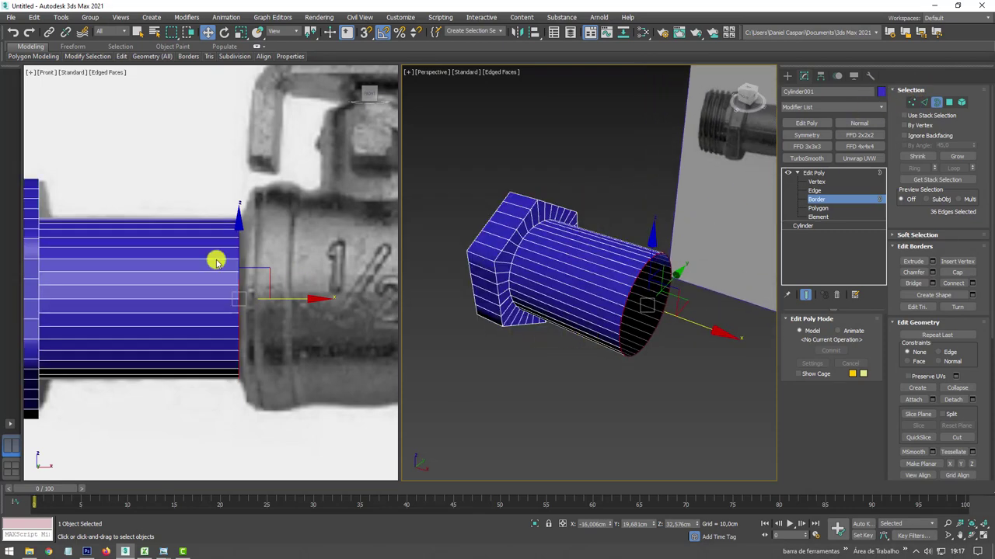
Nudge the neck's end border right to form a wider collar at the faucet body.
{"action": "middle_click_drag", "start_coordinate": [233, 249], "coordinate": [157, 253]}
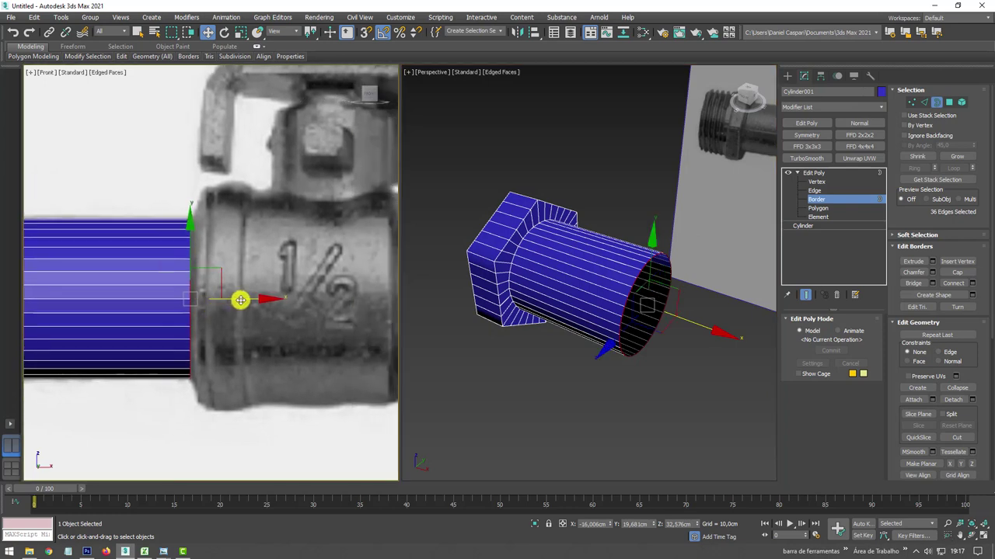
{"action": "mouse_move", "coordinate": [240, 300]}
{"action": "left_mouse_down"}
{"action": "mouse_move", "coordinate": [253, 298]}
{"action": "mouse_move", "coordinate": [237, 268]}
{"action": "mouse_move", "coordinate": [265, 296]}
{"action": "mouse_move", "coordinate": [303, 298]}
{"action": "left_mouse_up"}
{"action": "key", "text": "e"}
{"action": "key", "text": "r"}
{"action": "key", "text": "w"}
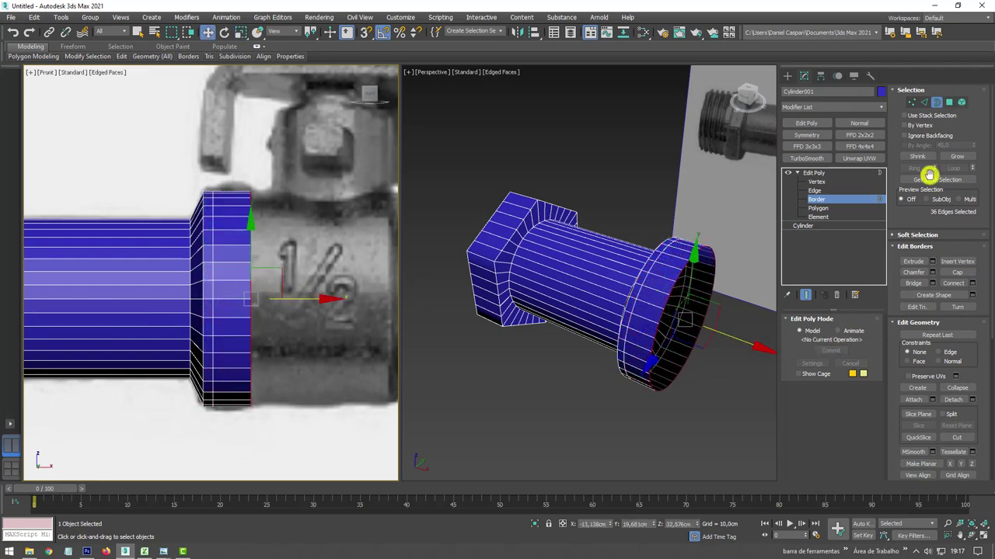
Extrude the front opening polygons along Local Normals with a height of 0.229cm.
{"action": "left_click", "coordinate": [950, 104], "text": "ctrl"}
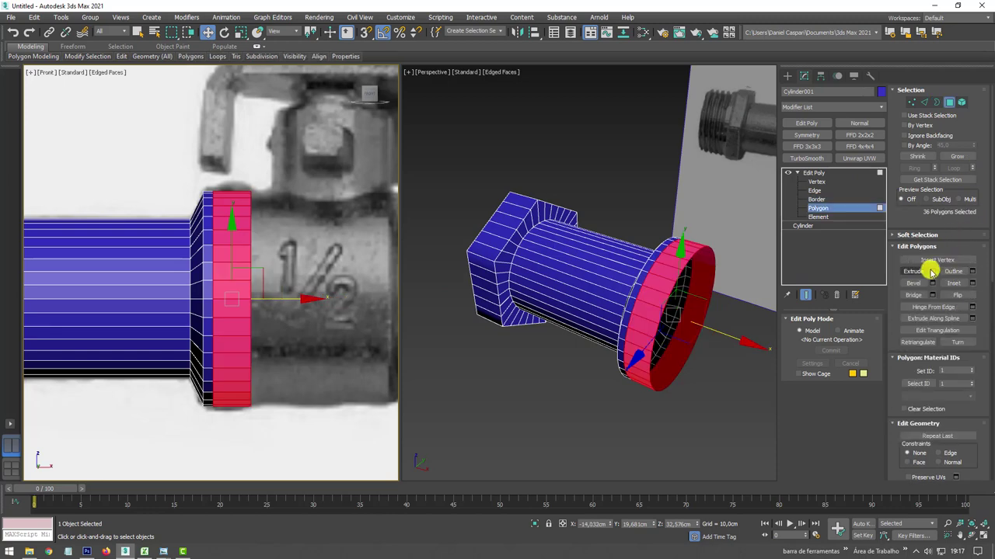
{"action": "left_click", "coordinate": [917, 272]}
{"action": "middle_click_drag", "start_coordinate": [679, 378], "coordinate": [599, 295], "text": "alt"}
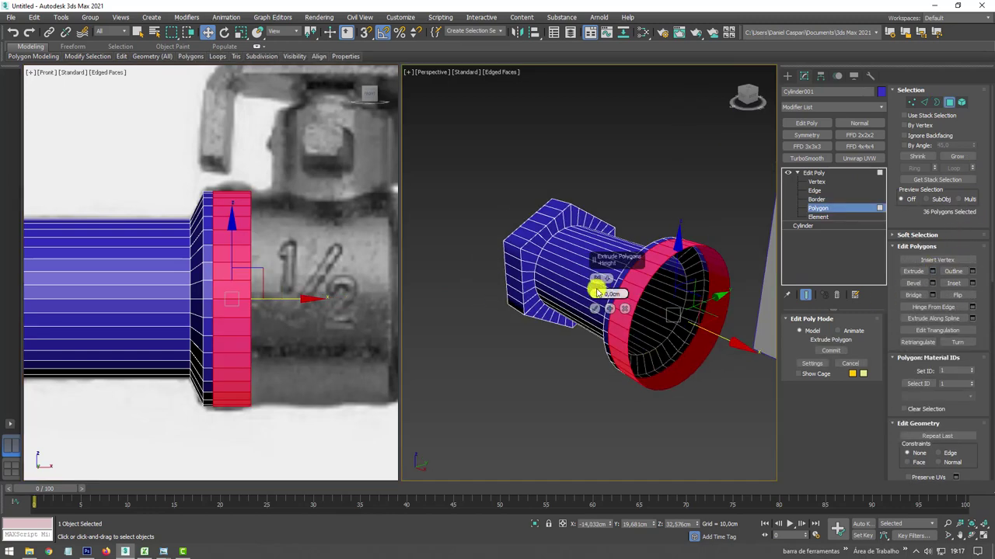
{"action": "mouse_move", "coordinate": [597, 294]}
{"action": "left_mouse_down"}
{"action": "mouse_move", "coordinate": [596, 255]}
{"action": "mouse_move", "coordinate": [599, 271]}
{"action": "left_mouse_up"}
{"action": "left_click", "coordinate": [604, 277]}
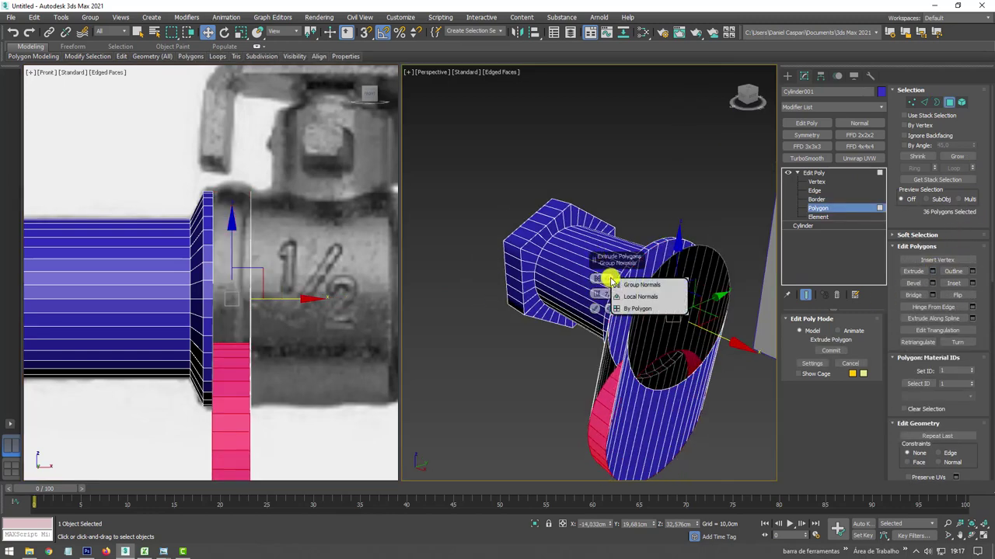
{"action": "left_click", "coordinate": [599, 275]}
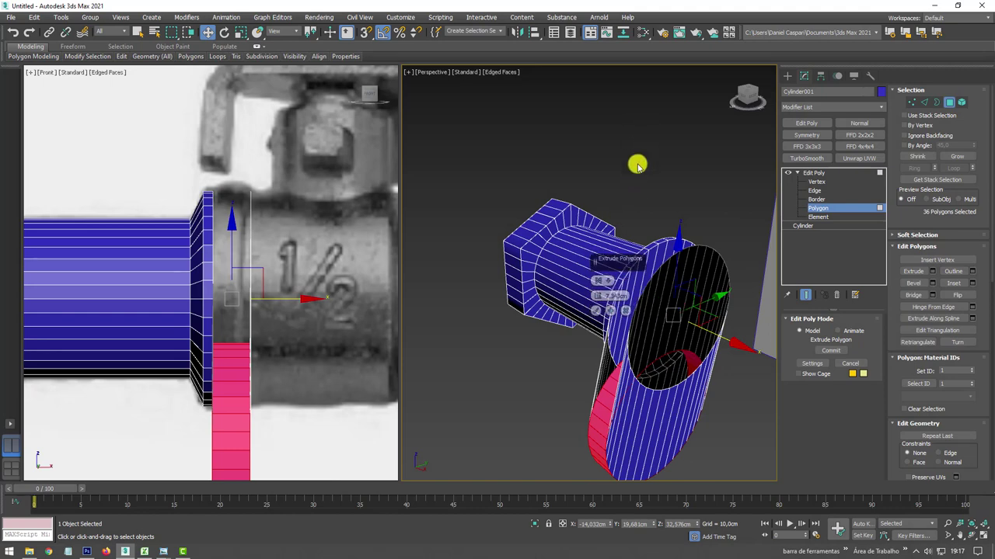
{"action": "left_click_drag", "start_coordinate": [602, 264], "coordinate": [637, 167]}
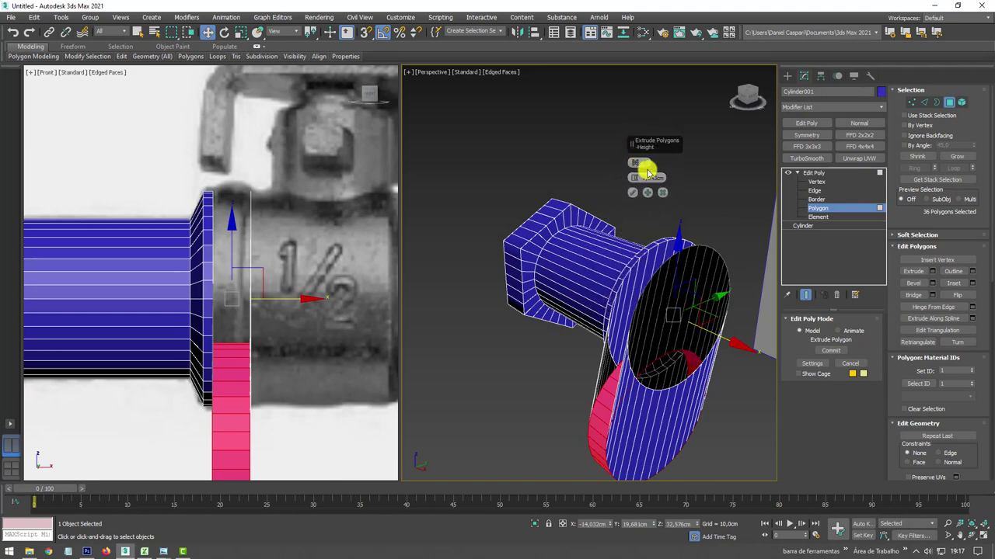
{"action": "left_click", "coordinate": [641, 164]}
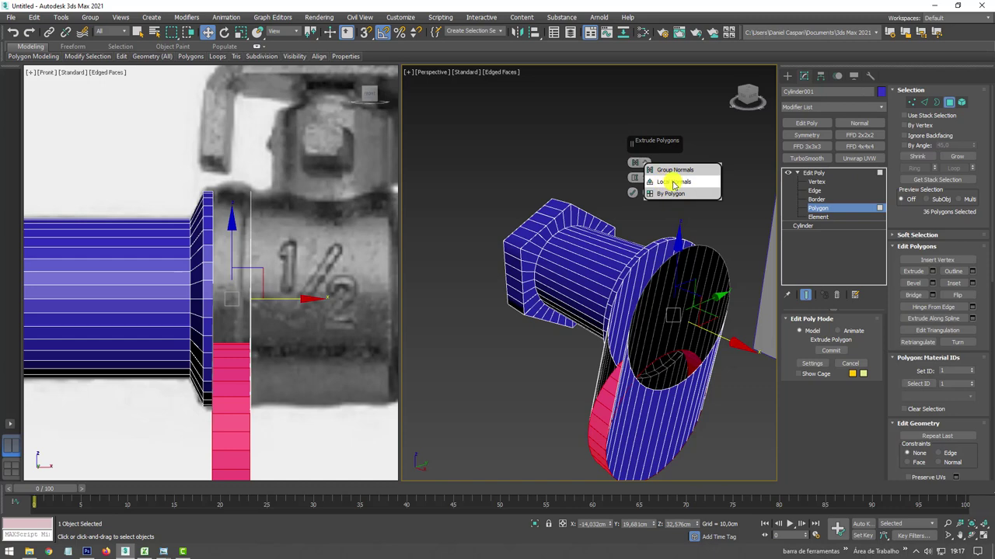
{"action": "left_click", "coordinate": [673, 182]}
{"action": "left_click_drag", "start_coordinate": [638, 178], "coordinate": [637, 189]}
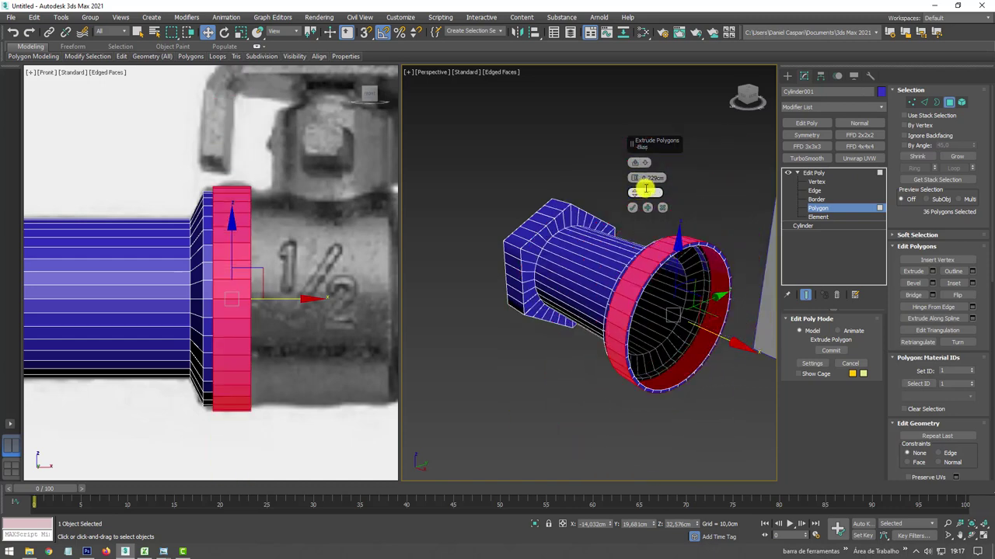
{"action": "left_click_drag", "start_coordinate": [637, 174], "coordinate": [637, 177]}
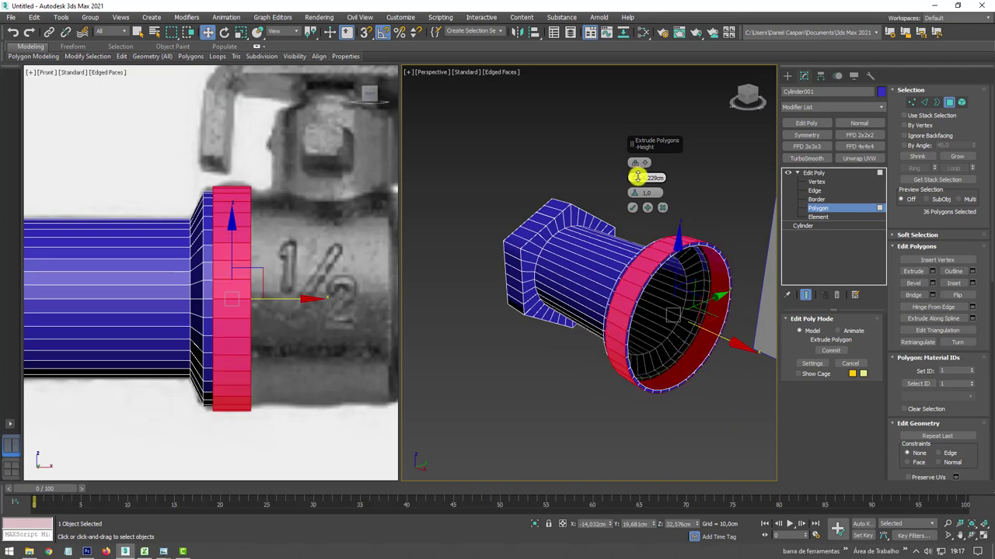
{"action": "left_click", "coordinate": [633, 207]}
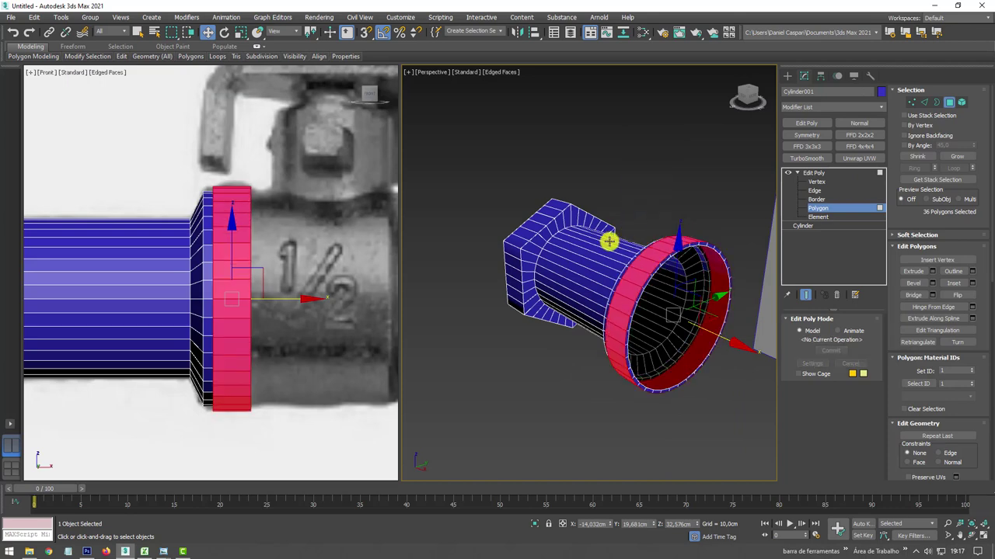
Scale the new rim polygons down along X to narrow the band.
{"action": "middle_click_drag", "start_coordinate": [606, 240], "coordinate": [710, 311], "text": "alt"}
{"action": "key", "text": "r"}
{"action": "left_click_drag", "start_coordinate": [759, 336], "coordinate": [751, 327]}
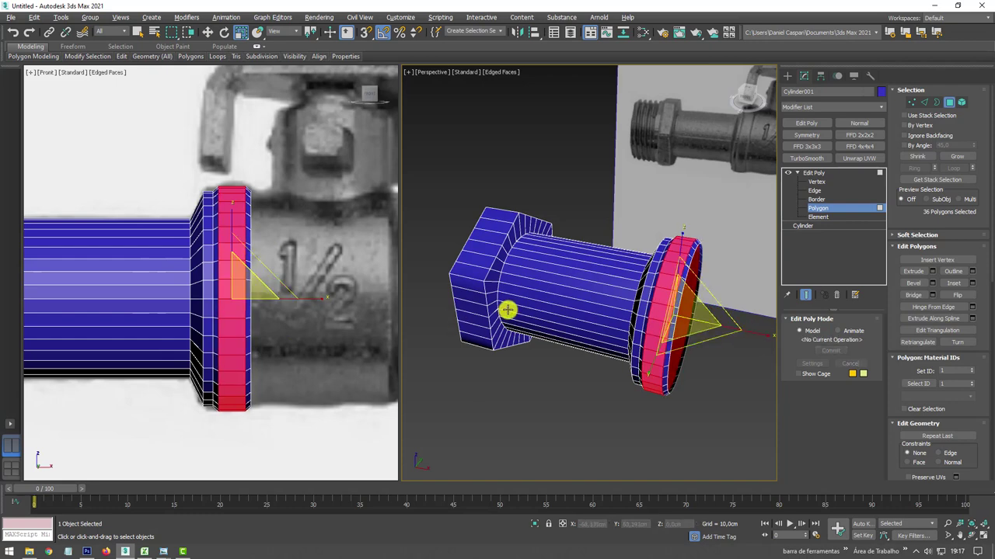
Extrude the open border along X into a new pipe section.
{"action": "left_click", "coordinate": [935, 104]}
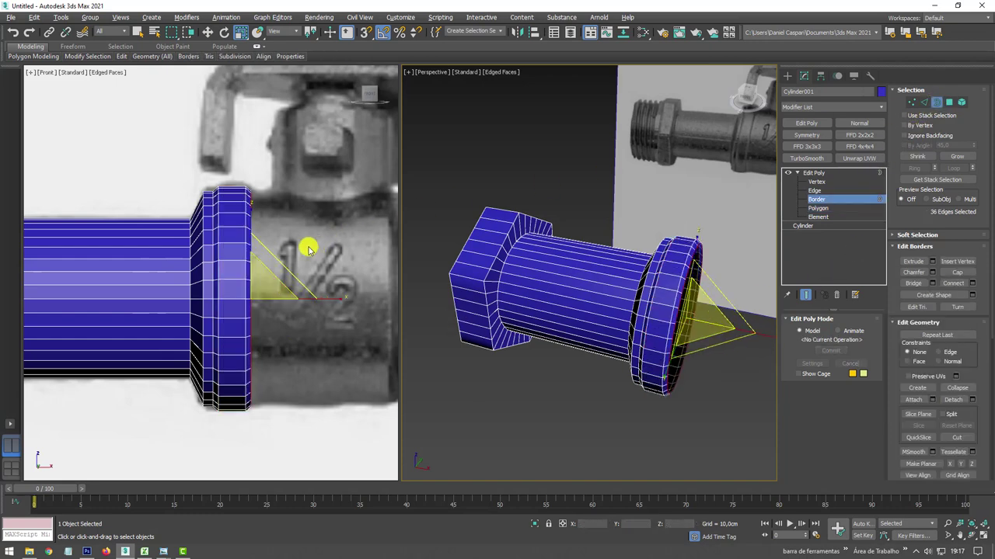
{"action": "scroll", "coordinate": [238, 271], "scroll_direction": "down", "scroll_amount": 2}
{"action": "key", "text": "w"}
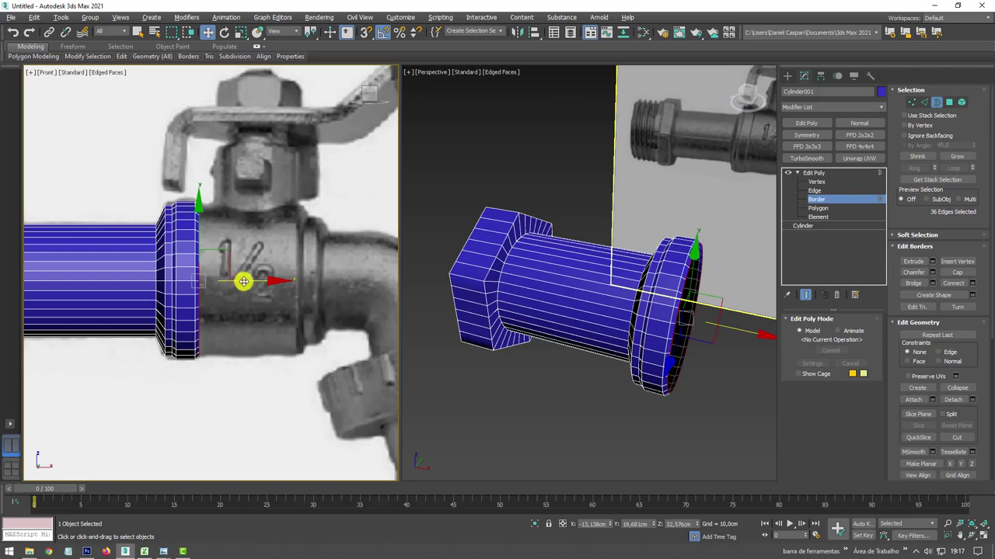
{"action": "left_click_drag", "start_coordinate": [243, 281], "coordinate": [345, 272], "text": "shift"}
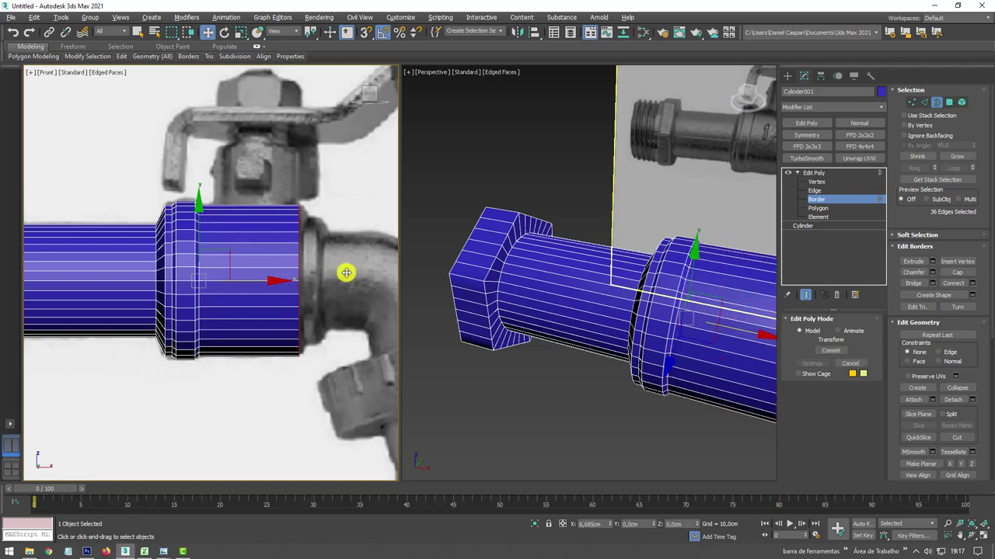
{"action": "scroll", "coordinate": [326, 277], "scroll_direction": "up", "scroll_amount": 3}
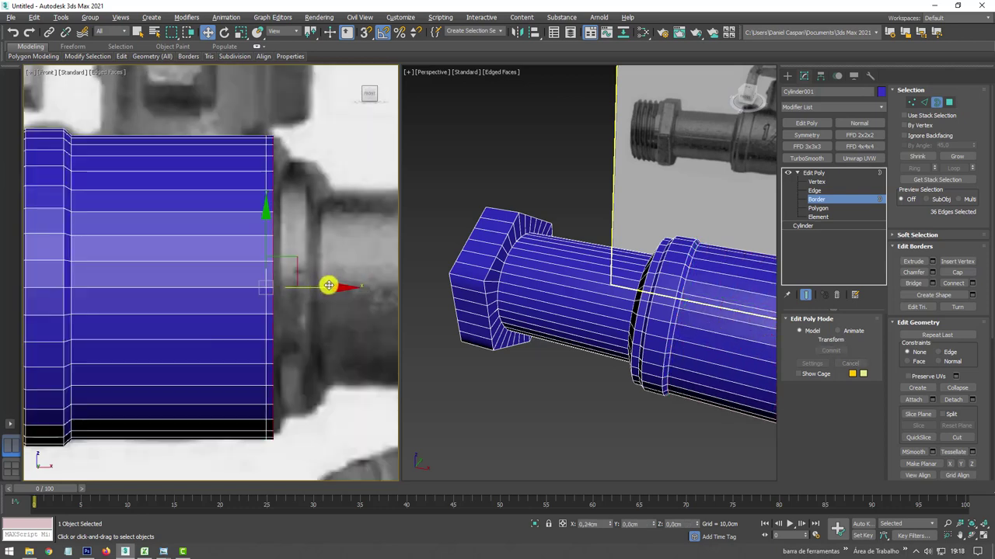
{"action": "mouse_move", "coordinate": [329, 286]}
{"action": "left_mouse_down"}
{"action": "mouse_move", "coordinate": [295, 282]}
{"action": "mouse_move", "coordinate": [377, 284]}
{"action": "mouse_move", "coordinate": [344, 286]}
{"action": "left_mouse_up"}
Alternately scale and move the end border to taper the pipe and extend it toward the spout.
{"action": "key", "text": "r"}
{"action": "key", "text": "w"}
{"action": "key", "text": "r"}
{"action": "scroll", "coordinate": [344, 286], "scroll_direction": "down", "scroll_amount": 5}
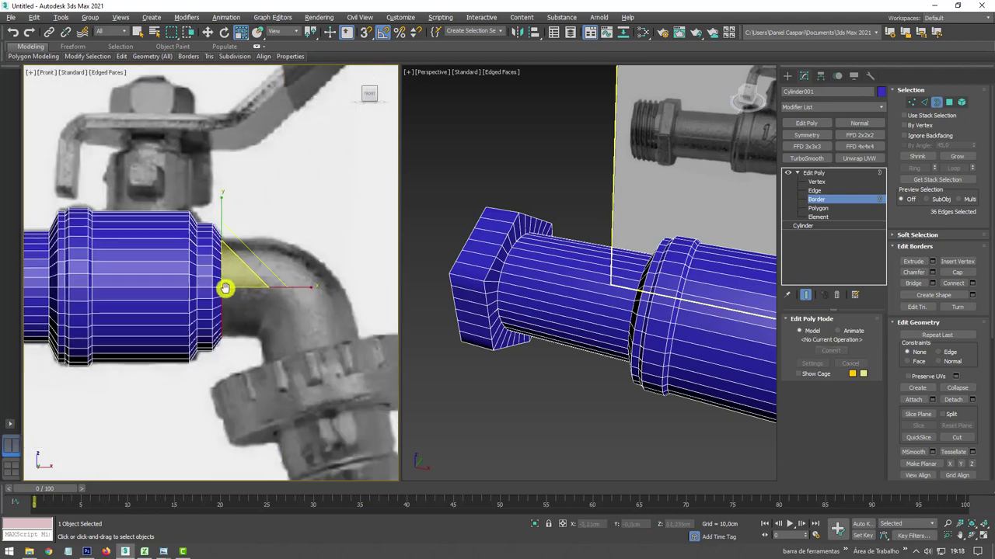
{"action": "scroll", "coordinate": [223, 288], "scroll_direction": "down", "scroll_amount": 1}
{"action": "key", "text": "w"}
{"action": "left_click_drag", "start_coordinate": [246, 282], "coordinate": [265, 282]}
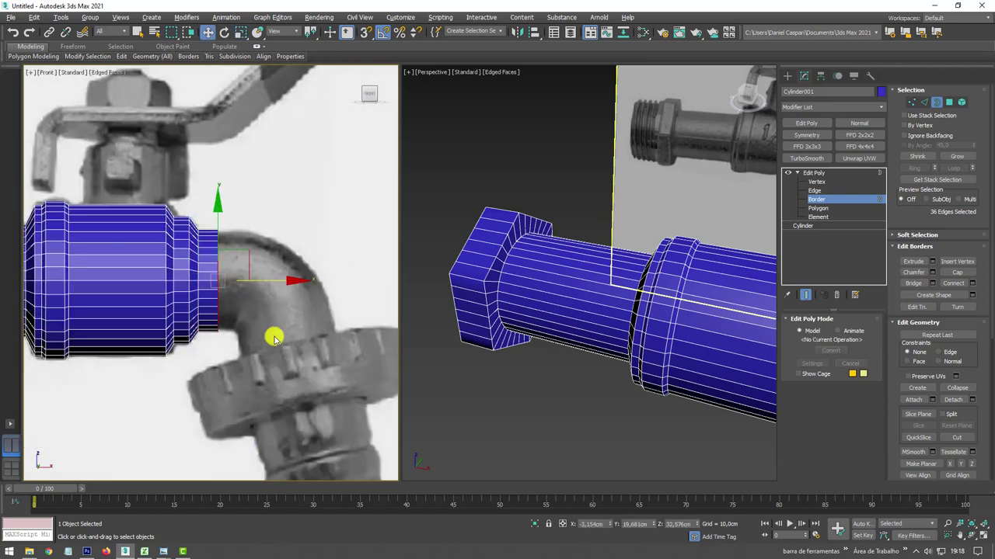
{"action": "scroll", "coordinate": [615, 282], "scroll_direction": "down", "scroll_amount": 3}
{"action": "mouse_move", "coordinate": [614, 282]}
{"action": "middle_mouse_down", "text": "alt"}
{"action": "mouse_move", "coordinate": [548, 273]}
{"action": "mouse_move", "coordinate": [626, 275]}
{"action": "middle_mouse_up", "text": "alt"}
{"action": "scroll", "coordinate": [553, 284], "scroll_direction": "up", "scroll_amount": 2}
{"action": "mouse_move", "coordinate": [553, 285]}
{"action": "middle_mouse_down", "text": "alt"}
{"action": "mouse_move", "coordinate": [646, 303]}
{"action": "mouse_move", "coordinate": [616, 287]}
{"action": "mouse_move", "coordinate": [613, 310]}
{"action": "mouse_move", "coordinate": [630, 269]}
{"action": "mouse_move", "coordinate": [605, 316]}
{"action": "middle_mouse_up", "text": "alt"}
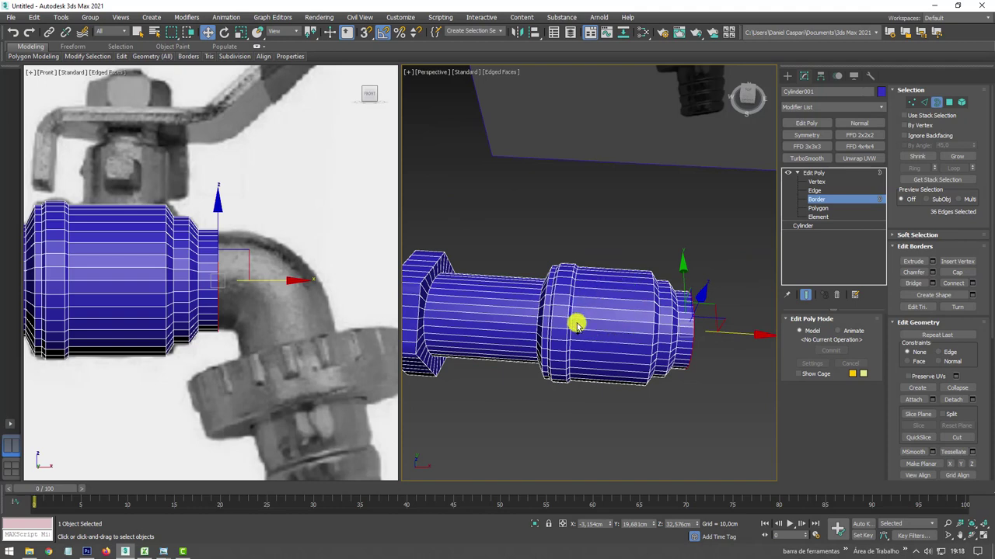
{"action": "key", "text": "shift+z"}
Connect the collar's selected edge ring with 3 new loops pinched 69.
{"action": "key", "text": "shift+z"}
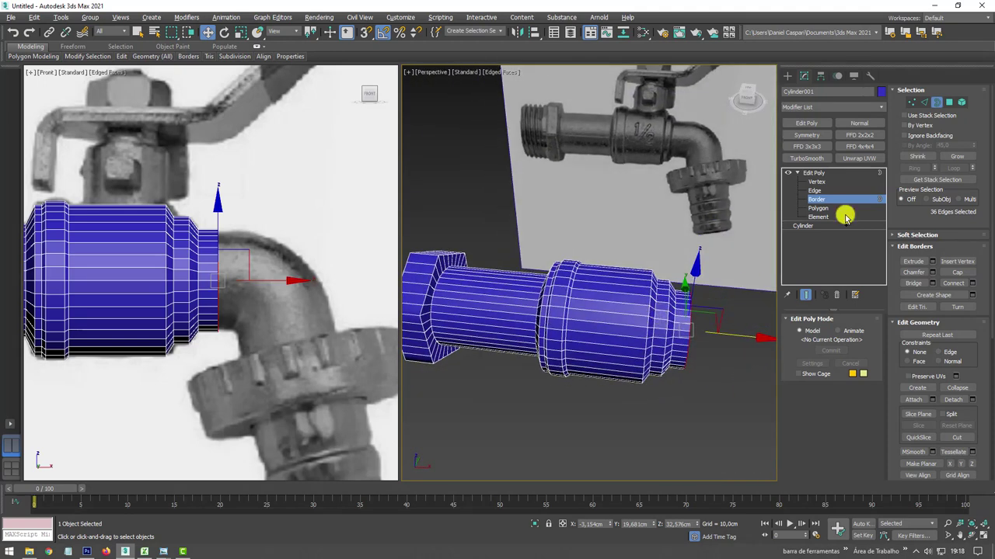
{"action": "key", "text": "shift+z"}
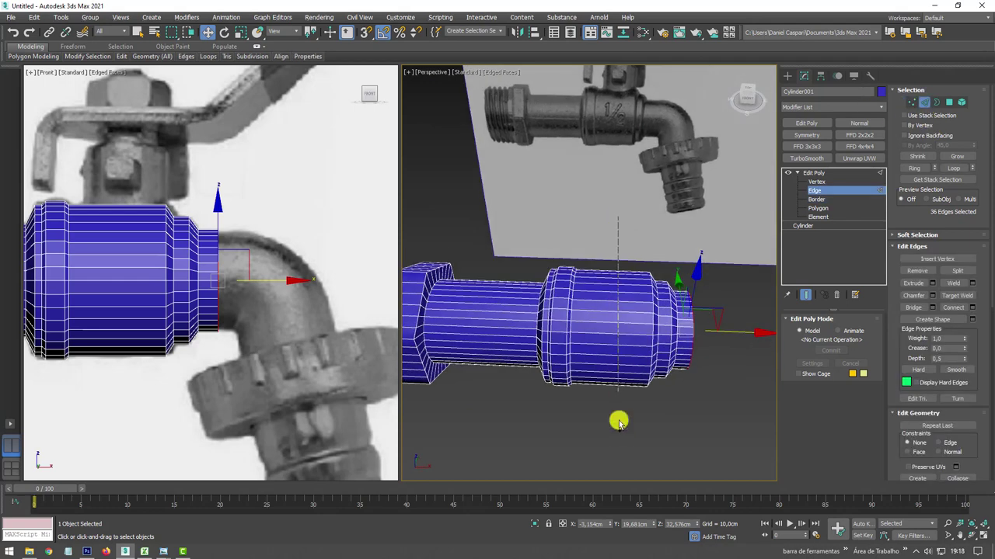
{"action": "key", "text": "2"}
{"action": "left_click", "coordinate": [972, 307]}
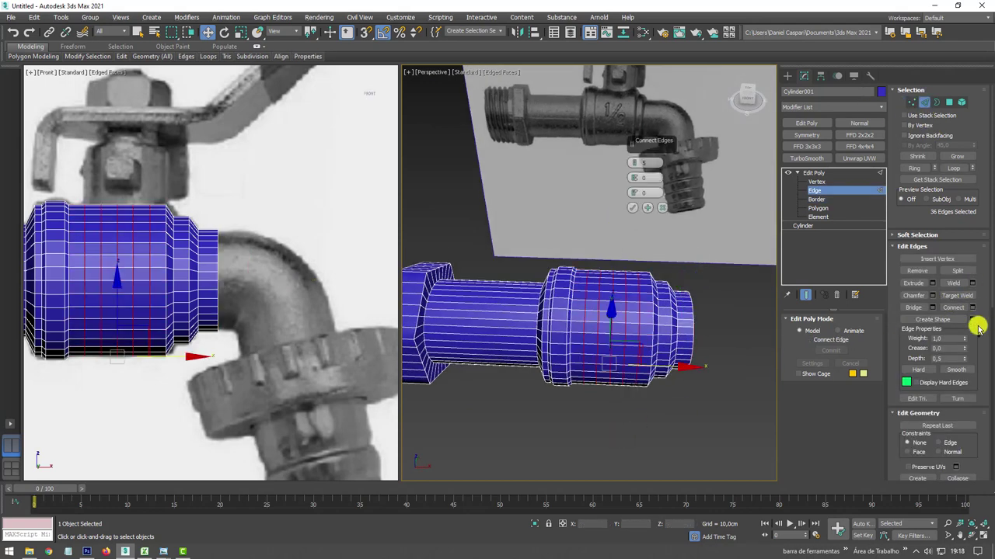
{"action": "left_click_drag", "start_coordinate": [631, 167], "coordinate": [633, 28]}
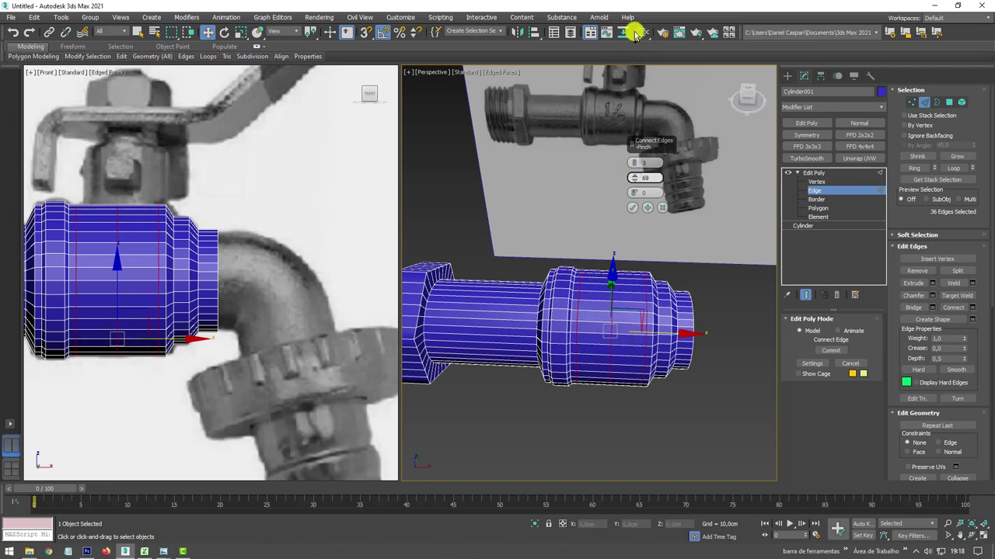
{"action": "left_click", "coordinate": [631, 209]}
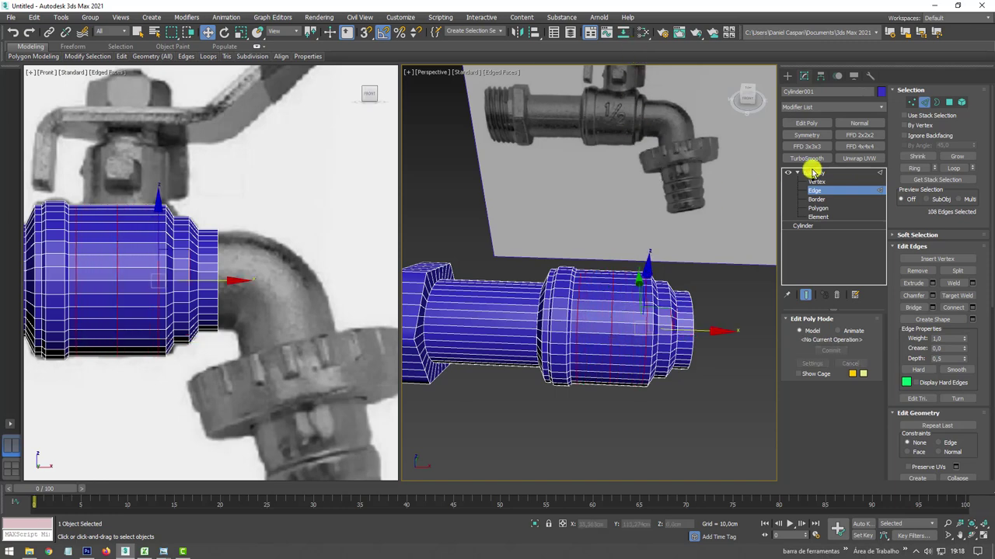
{"action": "left_click", "coordinate": [813, 173]}
Create a 16-sided cylinder (radius 3,176 cm, height 7,768 cm) beside the body and start aligning it.
{"action": "scroll", "coordinate": [675, 230], "scroll_direction": "down", "scroll_amount": 4}
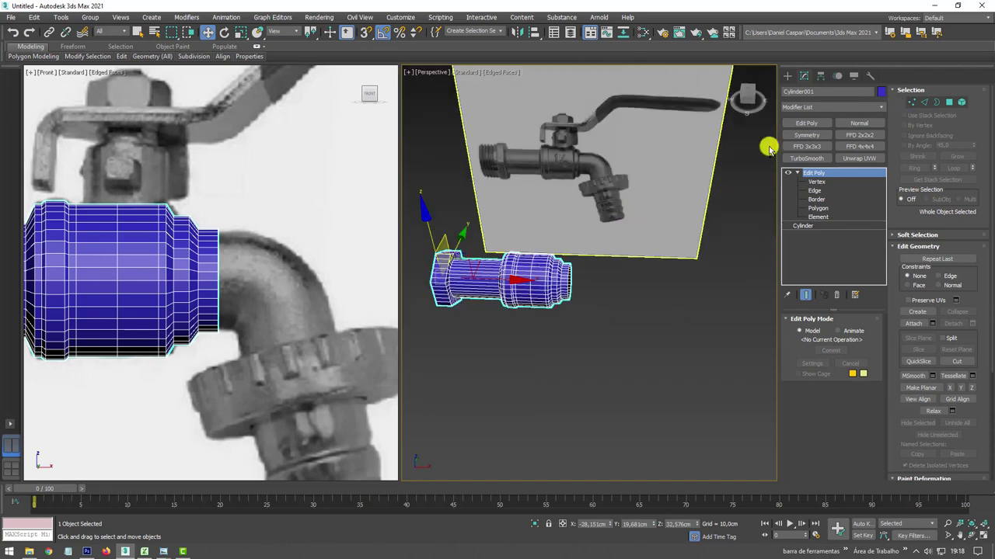
{"action": "left_click", "coordinate": [788, 76]}
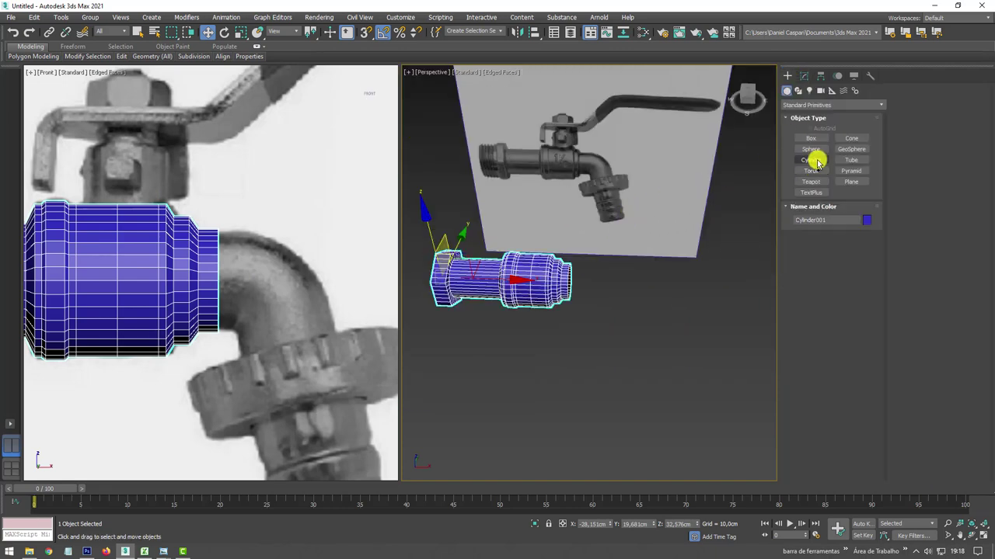
{"action": "left_click", "coordinate": [812, 160]}
{"action": "left_click_drag", "start_coordinate": [666, 340], "coordinate": [680, 345]}
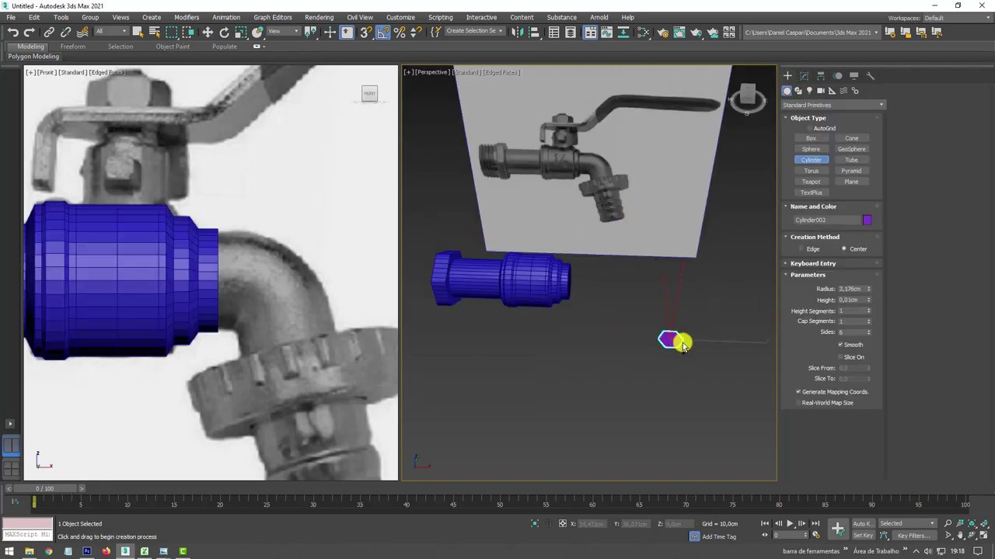
{"action": "left_click", "coordinate": [689, 315]}
{"action": "right_click", "coordinate": [689, 315]}
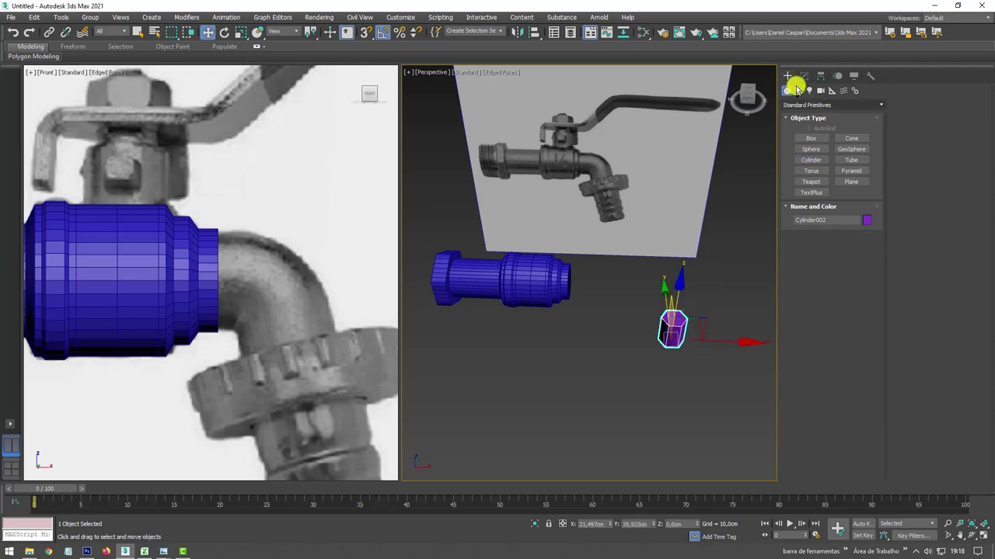
{"action": "left_click", "coordinate": [804, 75]}
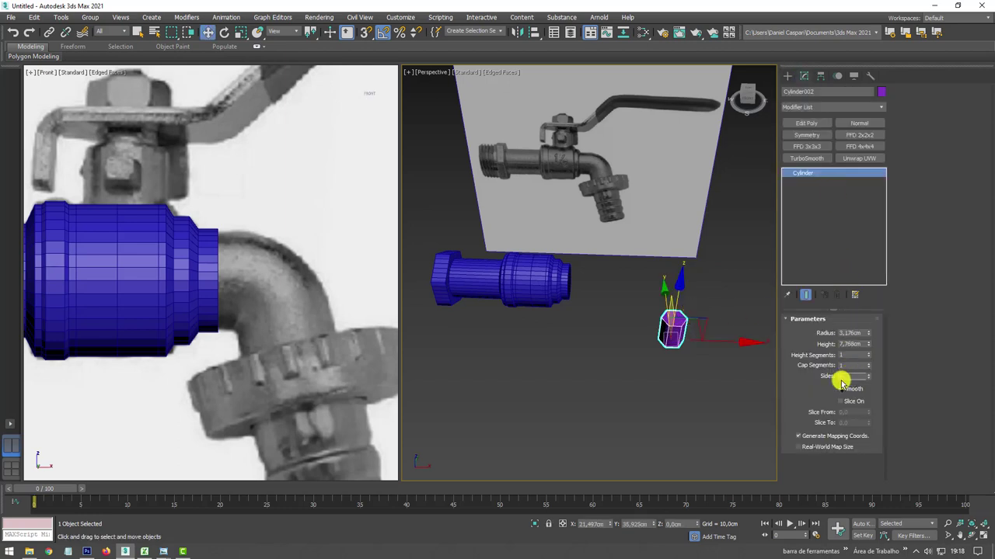
{"action": "type", "text": "16"}
{"action": "key", "text": "Return"}
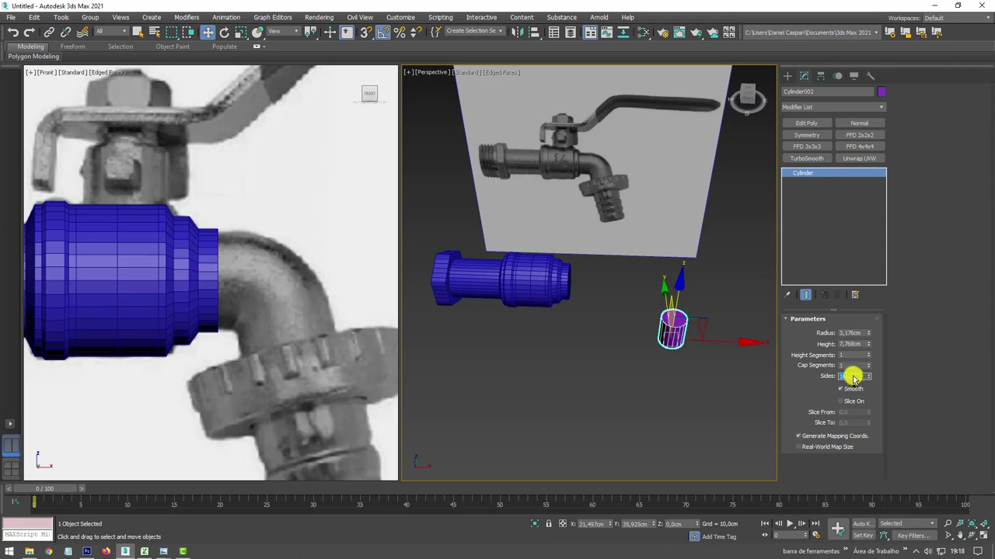
{"action": "middle_click_drag", "start_coordinate": [684, 350], "coordinate": [701, 338]}
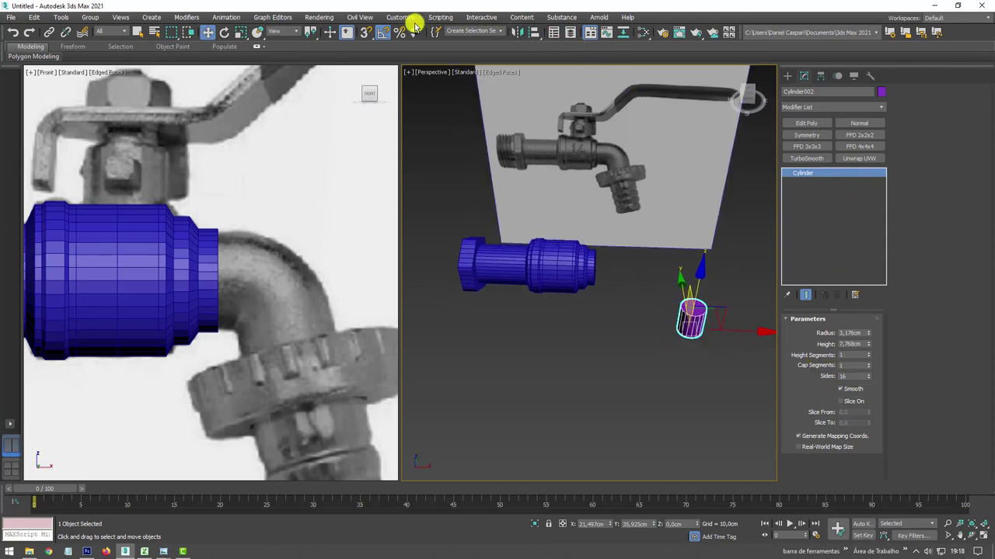
{"action": "left_click", "coordinate": [534, 32]}
Pivot-align Cylinder002 to the blue body on X and Z, then raise it onto the pipe.
{"action": "left_click", "coordinate": [567, 259]}
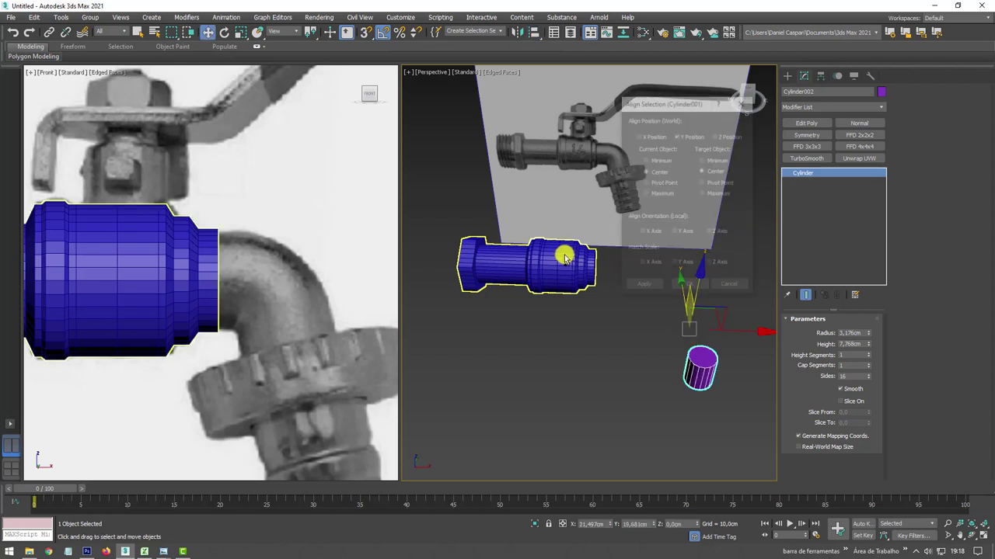
{"action": "left_click", "coordinate": [640, 136]}
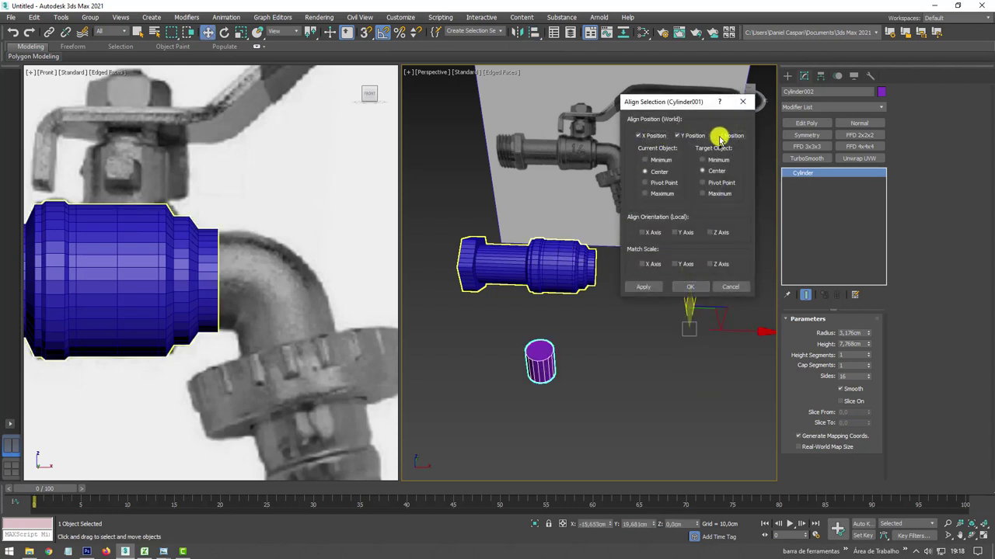
{"action": "left_click", "coordinate": [717, 136]}
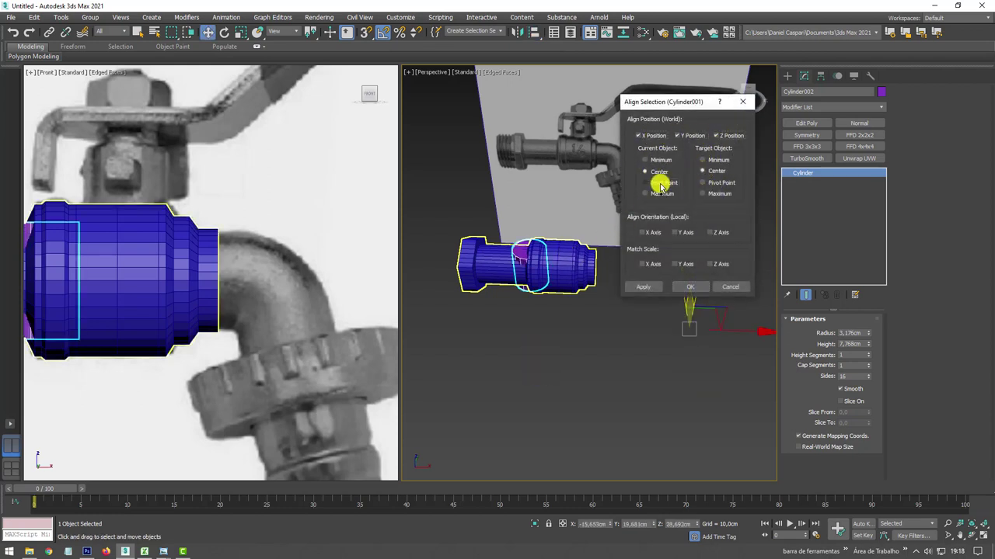
{"action": "left_click", "coordinate": [661, 183]}
{"action": "left_click", "coordinate": [707, 182]}
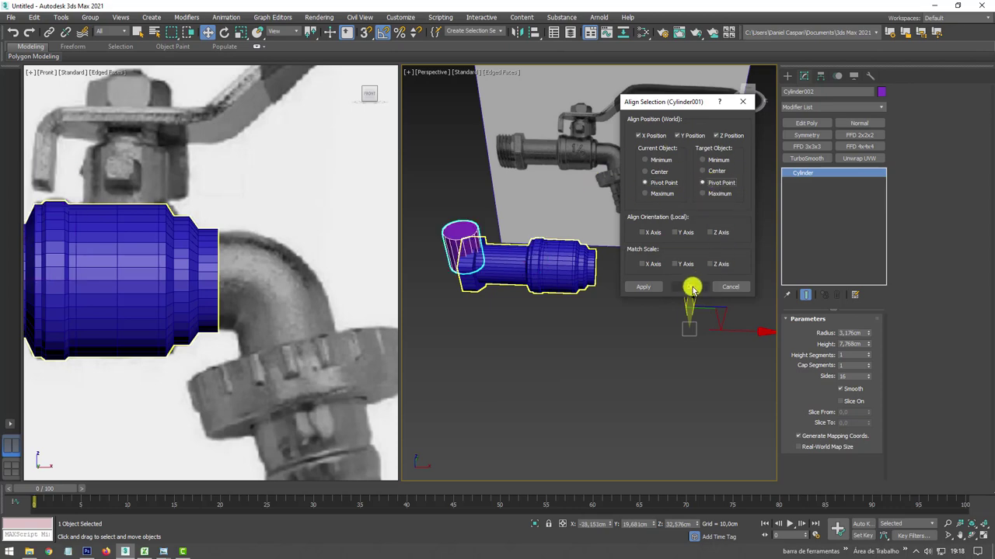
{"action": "left_click", "coordinate": [689, 289]}
{"action": "middle_click_drag", "start_coordinate": [531, 286], "coordinate": [513, 234], "text": "alt"}
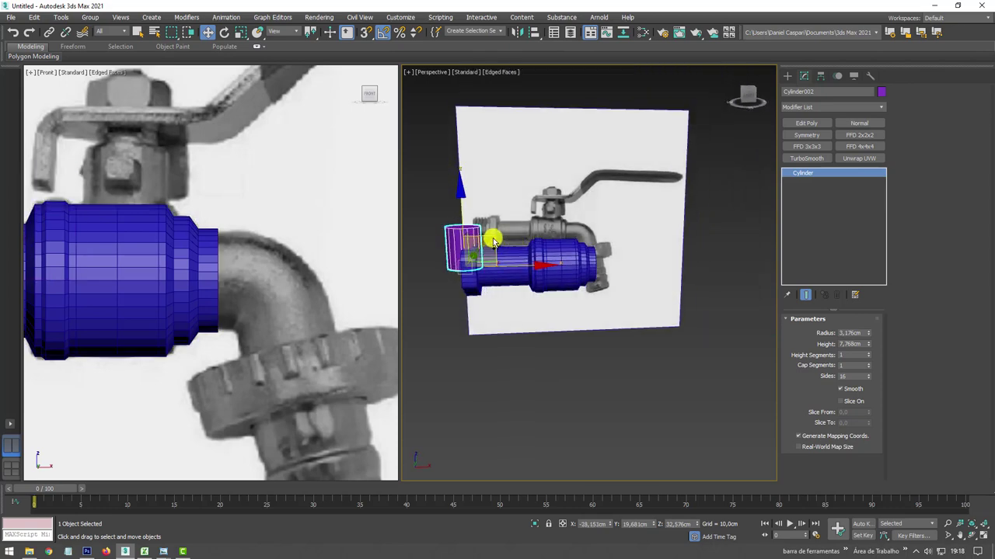
{"action": "left_click_drag", "start_coordinate": [492, 238], "coordinate": [589, 216]}
Shrink the purple cylinder's radius to 2.446cm and lower it into the top of the pipe.
{"action": "middle_click_drag", "start_coordinate": [133, 175], "coordinate": [273, 237]}
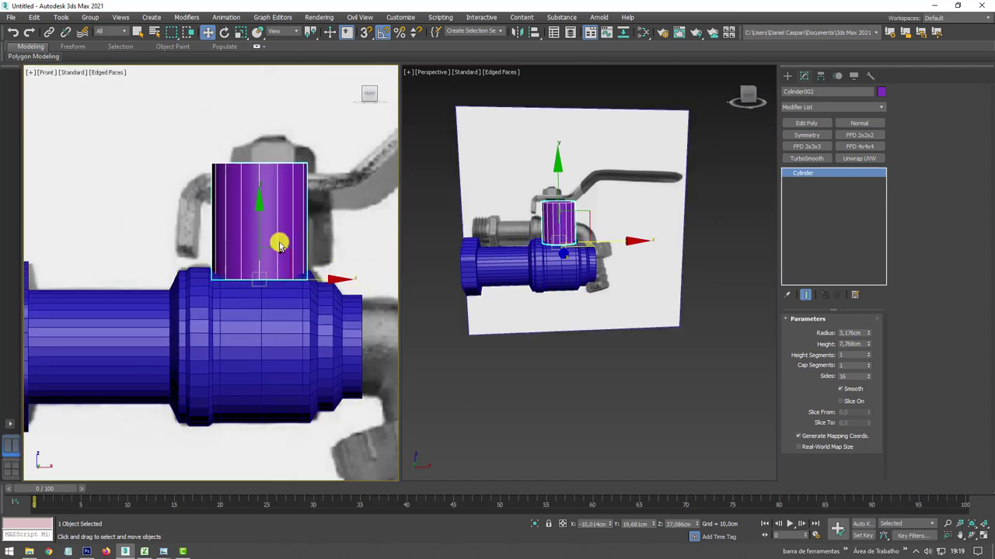
{"action": "scroll", "coordinate": [287, 251], "scroll_direction": "up", "scroll_amount": 2}
{"action": "left_click_drag", "start_coordinate": [288, 250], "coordinate": [300, 246]}
{"action": "scroll", "coordinate": [302, 244], "scroll_direction": "down", "scroll_amount": 2}
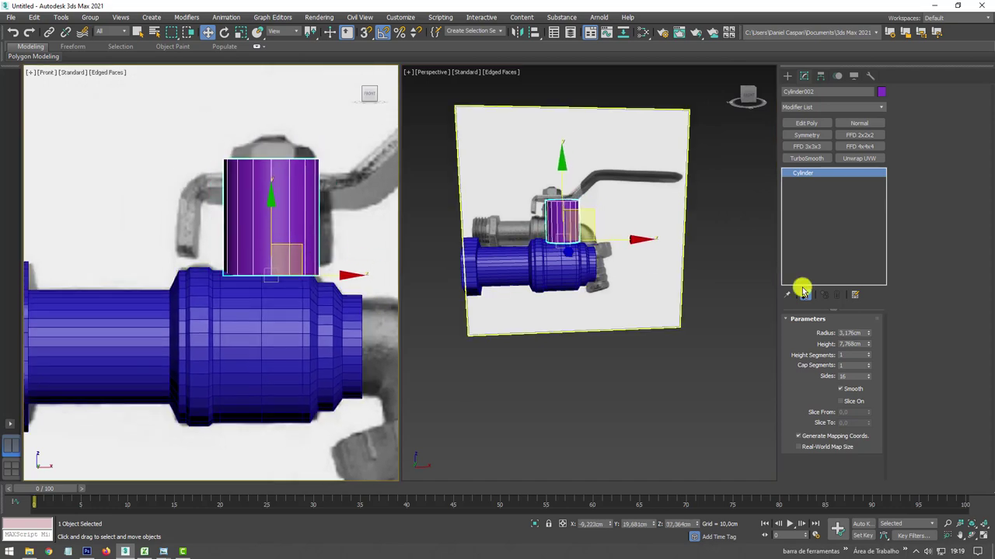
{"action": "left_click_drag", "start_coordinate": [868, 336], "coordinate": [868, 342]}
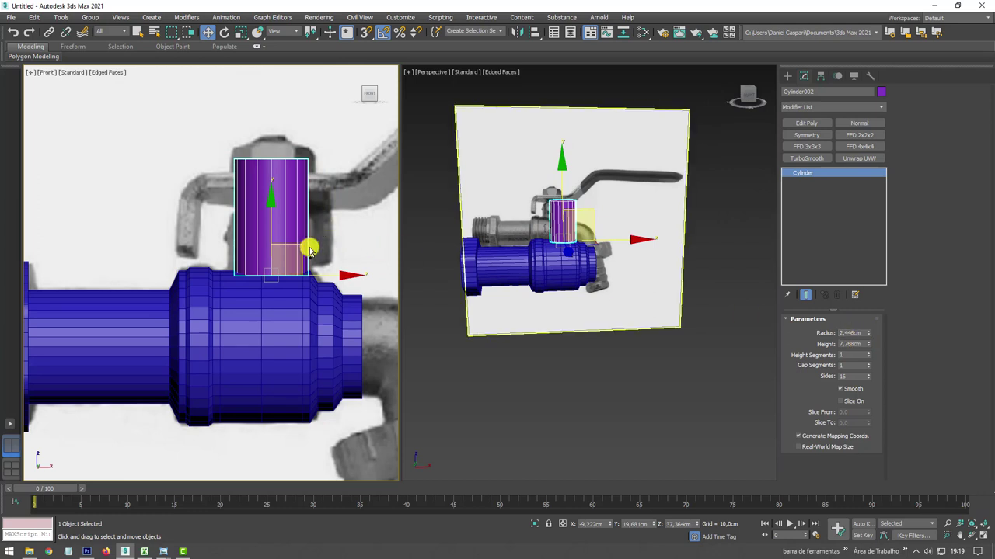
{"action": "left_click_drag", "start_coordinate": [310, 250], "coordinate": [292, 251]}
{"action": "middle_click_drag", "start_coordinate": [624, 234], "coordinate": [666, 254], "text": "alt"}
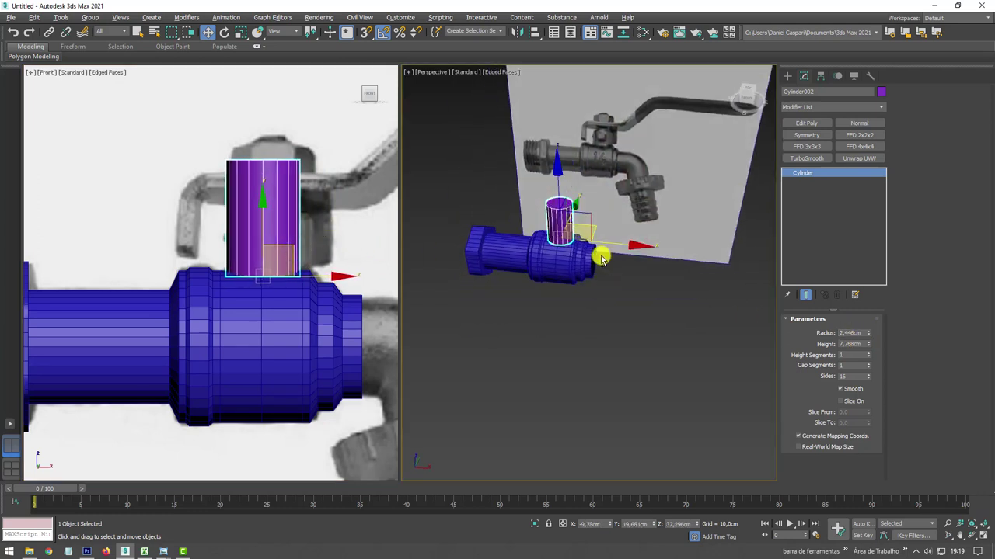
{"action": "scroll", "coordinate": [552, 200], "scroll_direction": "up", "scroll_amount": 3}
{"action": "left_click_drag", "start_coordinate": [554, 203], "coordinate": [573, 296]}
Widen the stem's radius to 2.519cm and centre it along the pipe.
{"action": "left_click", "coordinate": [574, 296]}
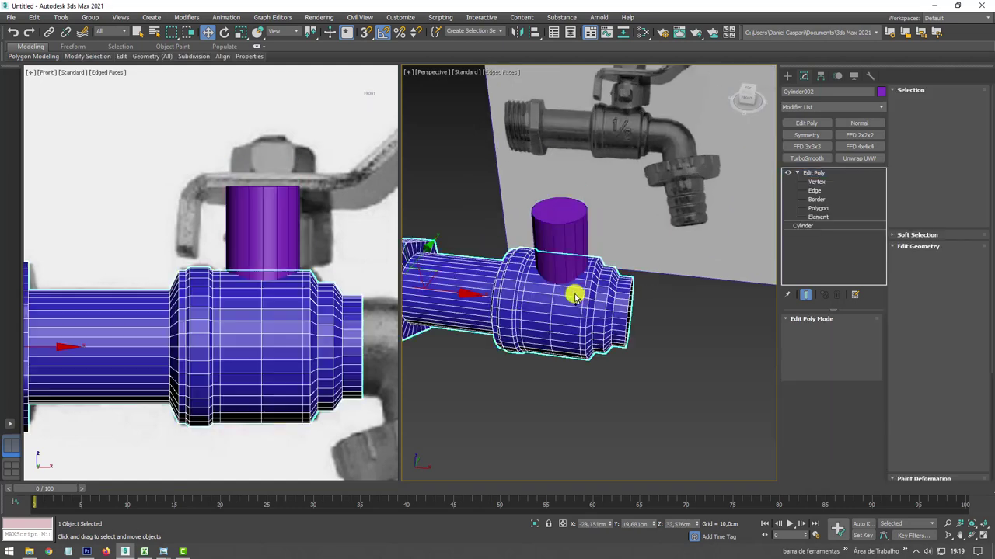
{"action": "scroll", "coordinate": [575, 287], "scroll_direction": "up", "scroll_amount": 3}
{"action": "scroll", "coordinate": [591, 264], "scroll_direction": "up", "scroll_amount": 3}
{"action": "scroll", "coordinate": [633, 271], "scroll_direction": "down", "scroll_amount": 1}
{"action": "middle_click_drag", "start_coordinate": [685, 229], "coordinate": [681, 256], "text": "alt"}
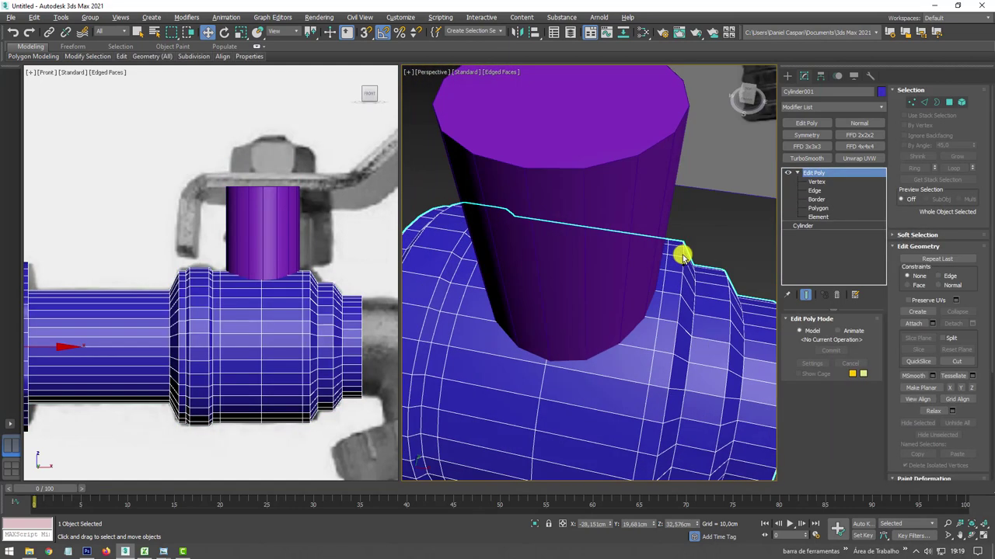
{"action": "left_click", "coordinate": [596, 311]}
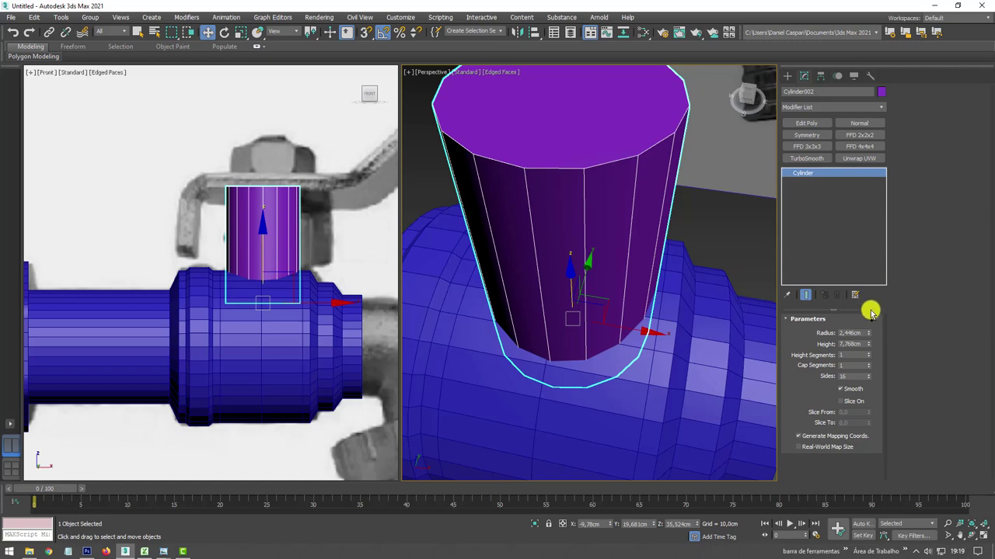
{"action": "left_click_drag", "start_coordinate": [869, 334], "coordinate": [868, 334]}
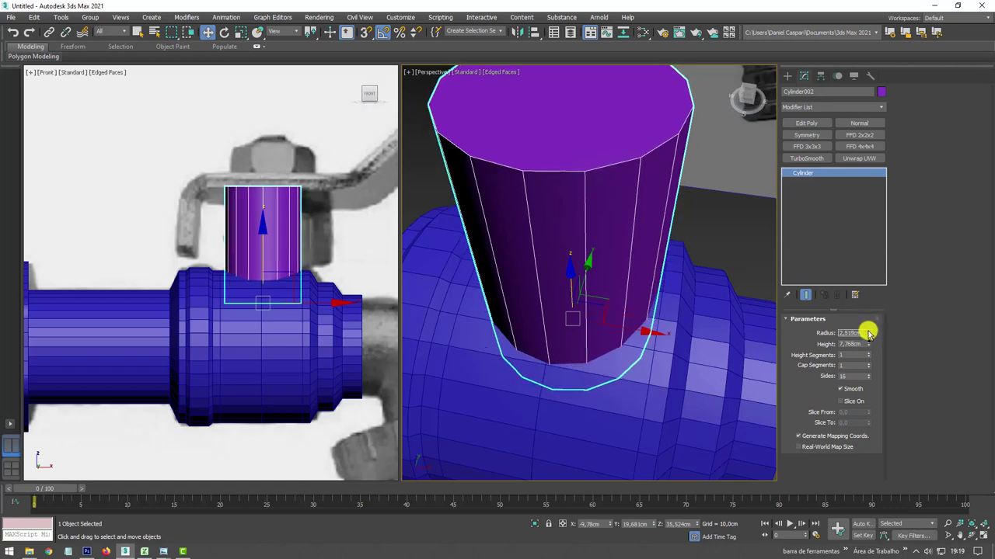
{"action": "left_click_drag", "start_coordinate": [641, 333], "coordinate": [637, 329]}
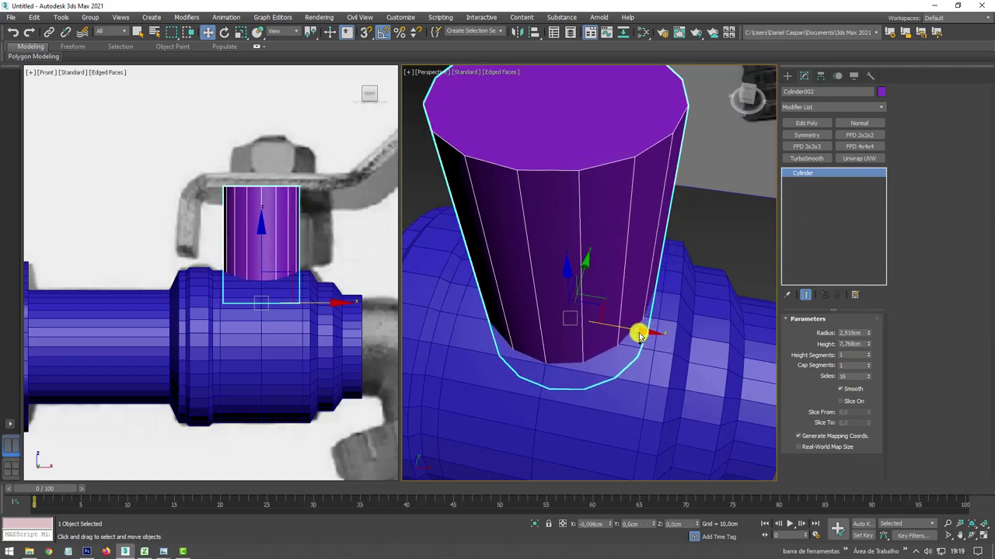
{"action": "left_click", "coordinate": [646, 359]}
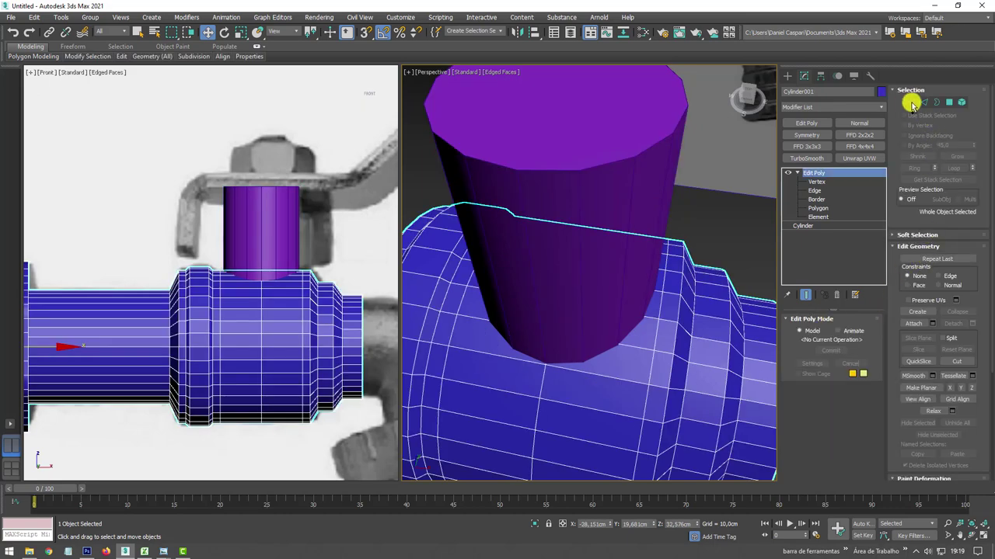
At Vertex level, start a Cut on the pipe surface at the stem's base.
{"action": "left_click", "coordinate": [911, 102]}
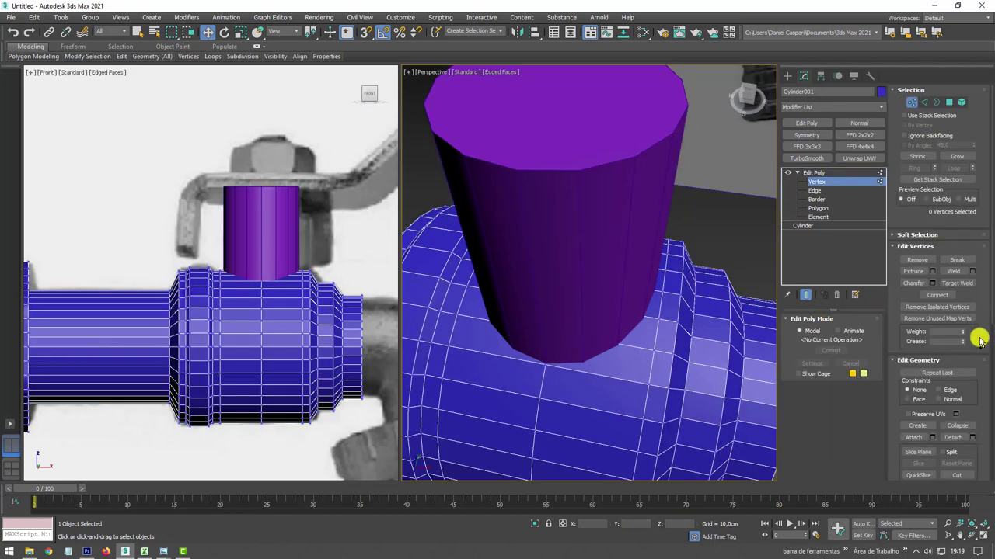
{"action": "left_click_drag", "start_coordinate": [979, 340], "coordinate": [963, 94]}
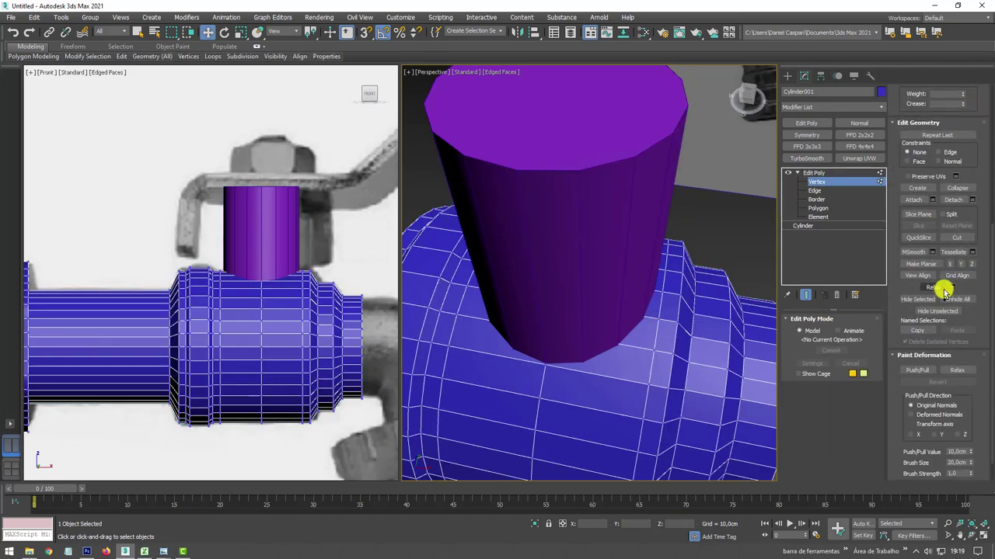
{"action": "left_click", "coordinate": [957, 237]}
{"action": "scroll", "coordinate": [661, 282], "scroll_direction": "up", "scroll_amount": 2}
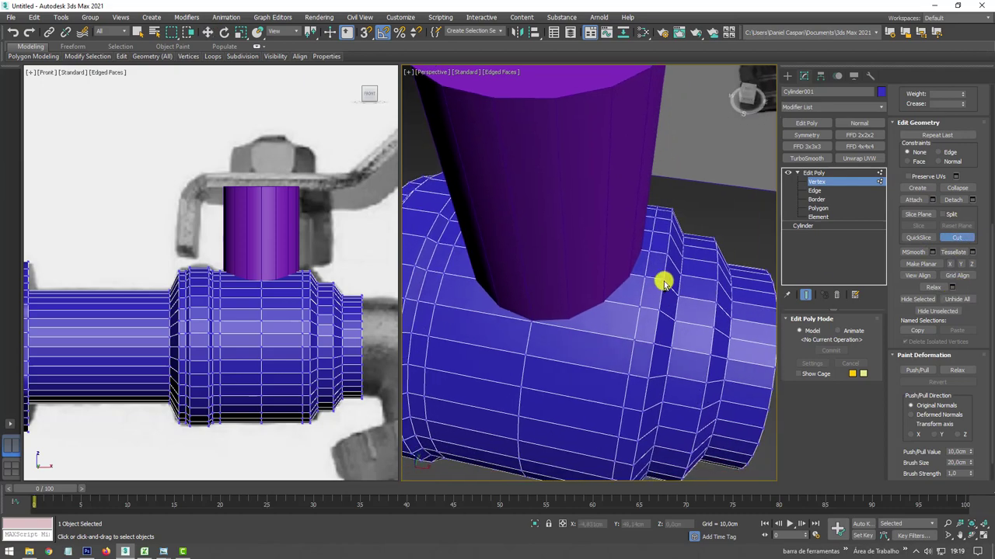
{"action": "scroll", "coordinate": [637, 256], "scroll_direction": "up", "scroll_amount": 3}
{"action": "scroll", "coordinate": [682, 197], "scroll_direction": "up", "scroll_amount": 3}
{"action": "scroll", "coordinate": [682, 196], "scroll_direction": "down", "scroll_amount": 2}
{"action": "mouse_move", "coordinate": [699, 205]}
{"action": "middle_mouse_down", "text": "alt"}
{"action": "mouse_move", "coordinate": [571, 290]}
{"action": "mouse_move", "coordinate": [660, 246]}
{"action": "middle_mouse_up", "text": "alt"}
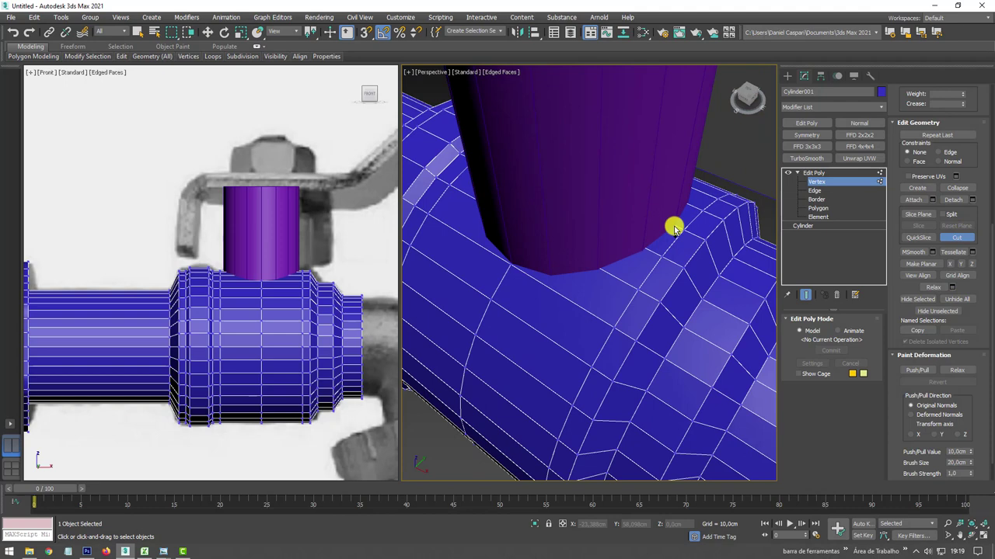
{"action": "left_click", "coordinate": [647, 250]}
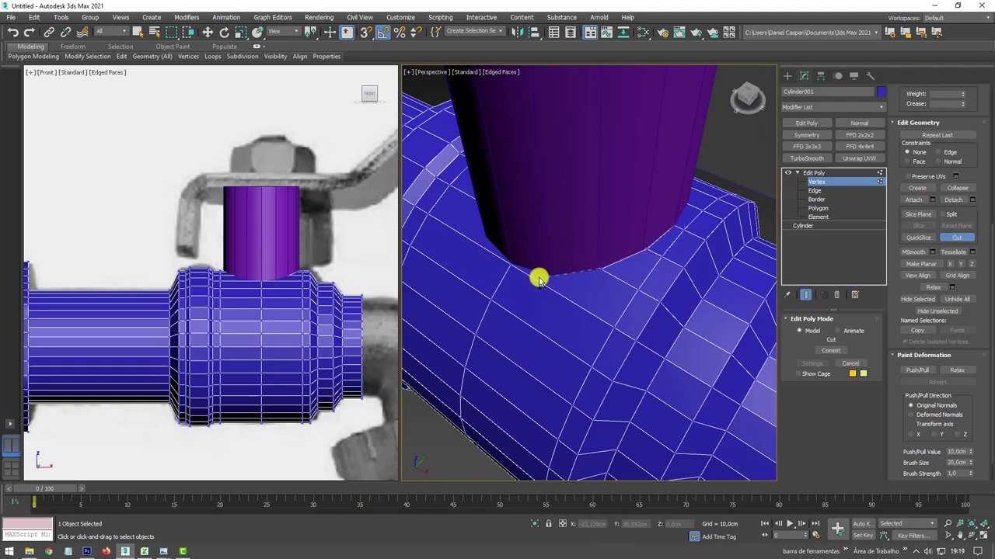
{"action": "scroll", "coordinate": [549, 282], "scroll_direction": "up", "scroll_amount": 2}
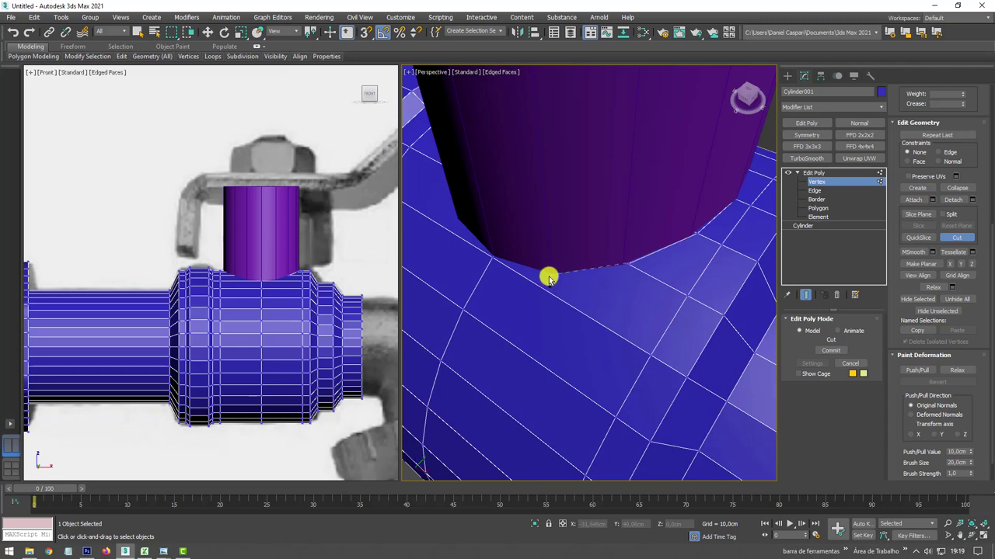
{"action": "scroll", "coordinate": [492, 261], "scroll_direction": "down", "scroll_amount": 3}
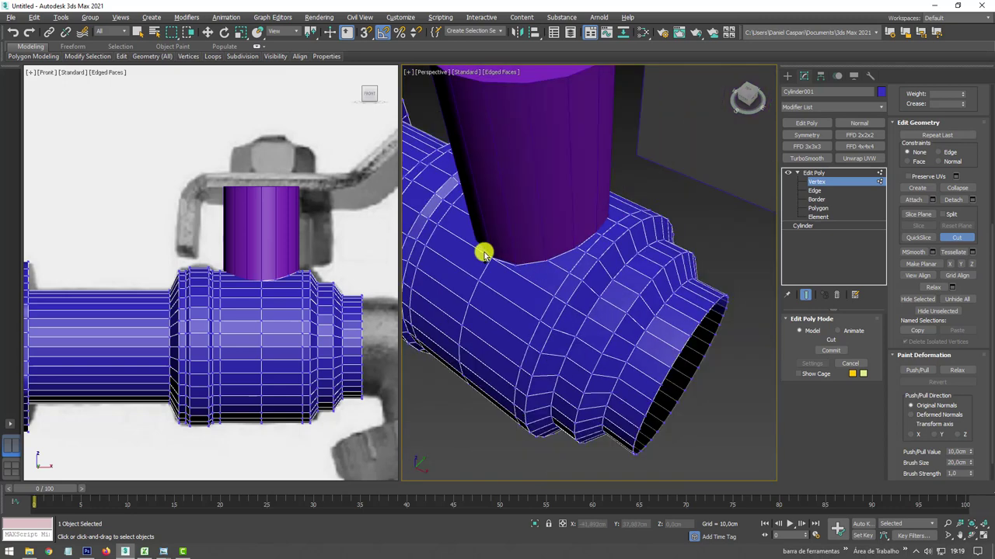
{"action": "scroll", "coordinate": [579, 190], "scroll_direction": "up", "scroll_amount": 4}
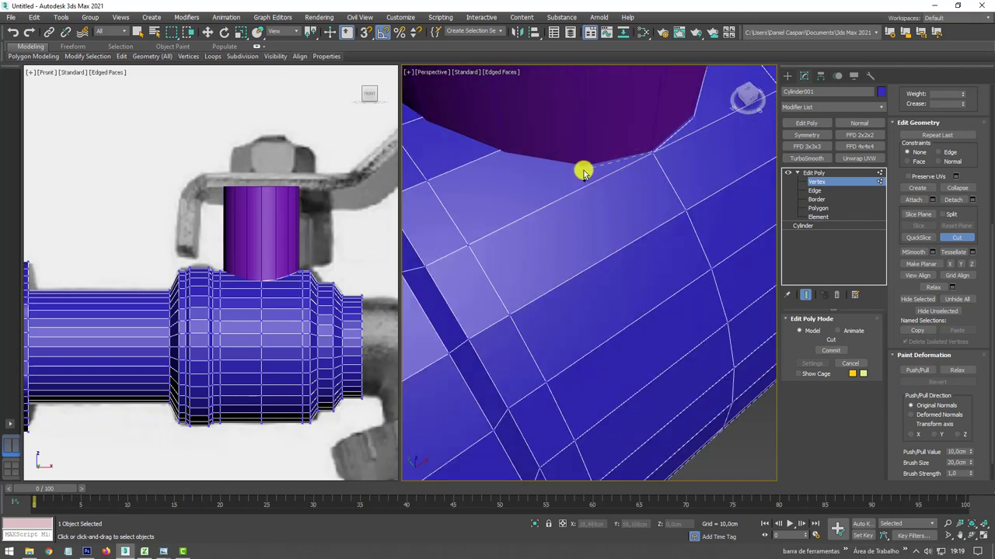
{"action": "mouse_move", "coordinate": [498, 154]}
{"action": "middle_mouse_down", "text": "alt"}
{"action": "mouse_move", "coordinate": [502, 191]}
{"action": "mouse_move", "coordinate": [554, 229]}
{"action": "middle_mouse_up", "text": "alt"}
Cut edges around the rest of the stem's base outline on the pipe, then end the cut.
{"action": "left_click", "coordinate": [547, 231]}
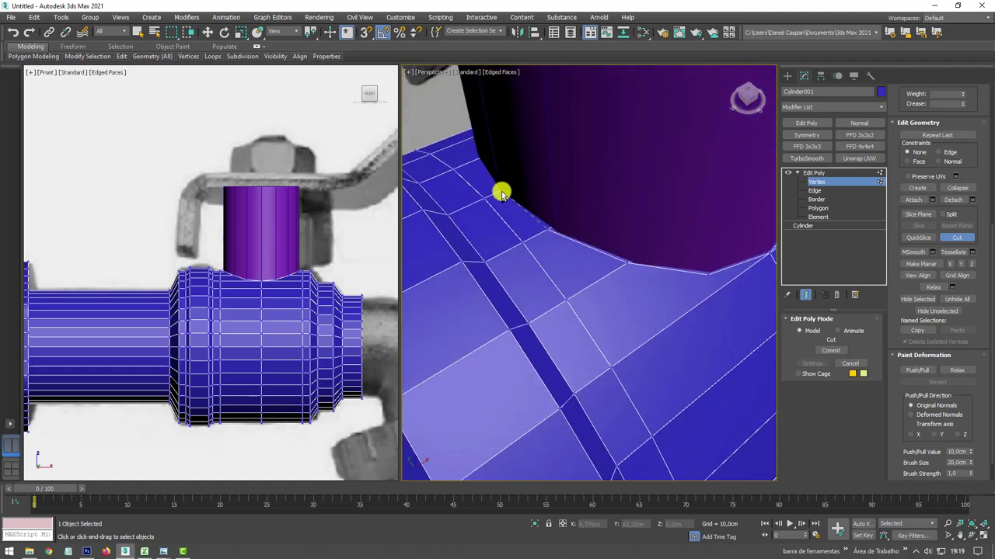
{"action": "scroll", "coordinate": [499, 195], "scroll_direction": "down", "scroll_amount": 3}
{"action": "middle_click_drag", "start_coordinate": [682, 256], "coordinate": [611, 349], "text": "alt"}
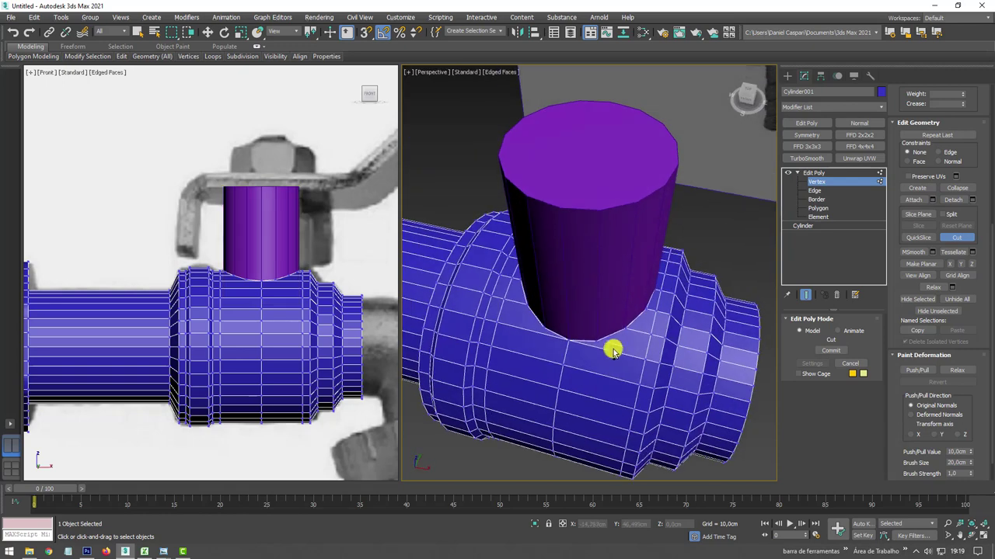
{"action": "scroll", "coordinate": [611, 349], "scroll_direction": "up", "scroll_amount": 3}
{"action": "scroll", "coordinate": [649, 345], "scroll_direction": "up", "scroll_amount": 1}
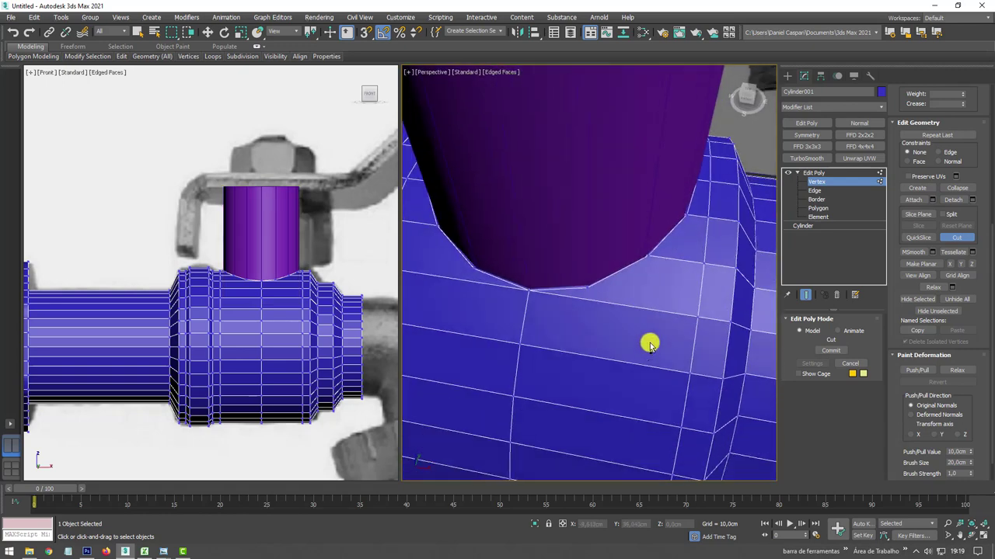
{"action": "left_click", "coordinate": [585, 289]}
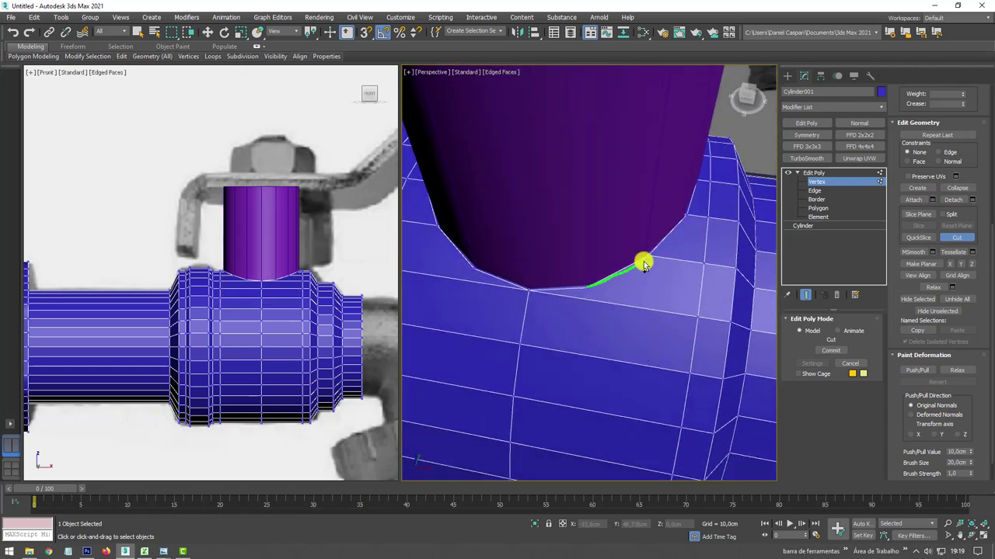
{"action": "left_click", "coordinate": [697, 319]}
{"action": "left_click", "coordinate": [529, 293]}
{"action": "right_click", "coordinate": [615, 317]}
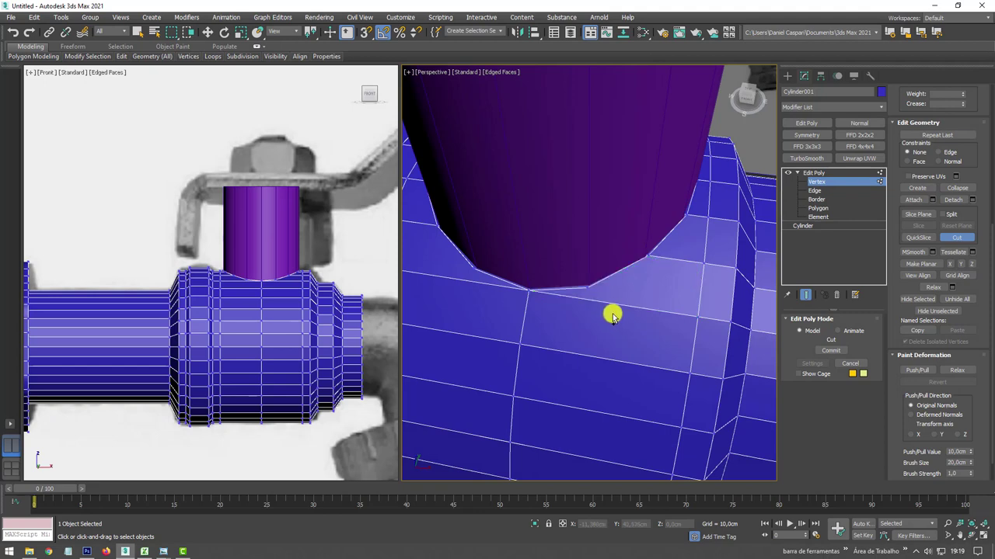
{"action": "middle_click_drag", "start_coordinate": [610, 311], "coordinate": [645, 223], "text": "alt"}
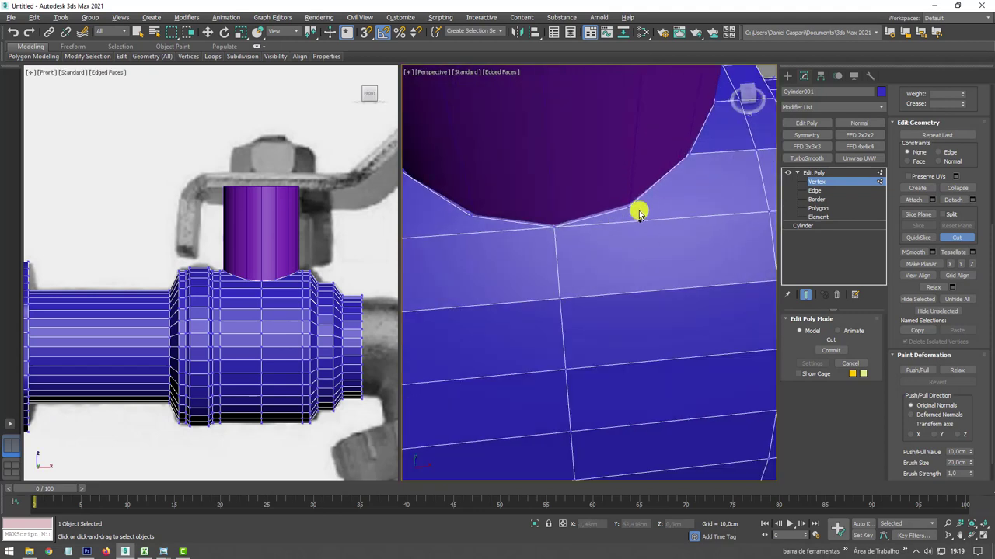
{"action": "mouse_move", "coordinate": [638, 214]}
{"action": "middle_mouse_down", "text": "alt"}
{"action": "mouse_move", "coordinate": [636, 225]}
{"action": "mouse_move", "coordinate": [660, 231]}
{"action": "mouse_move", "coordinate": [670, 274]}
{"action": "middle_mouse_up", "text": "alt"}
{"action": "scroll", "coordinate": [656, 233], "scroll_direction": "down", "scroll_amount": 5}
{"action": "key", "text": "w"}
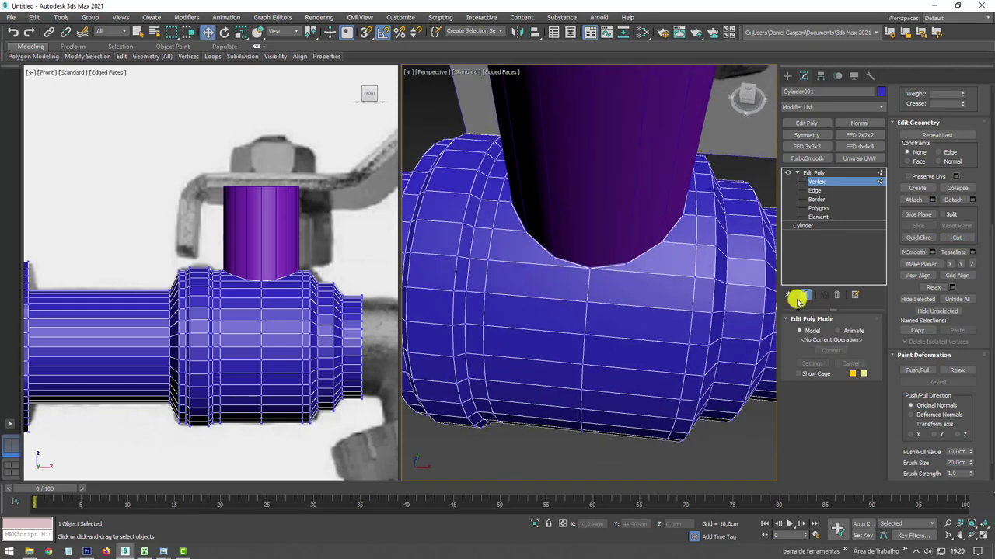
Ring the edge below the stem and connect it with a single new edge loop.
{"action": "left_click", "coordinate": [815, 190]}
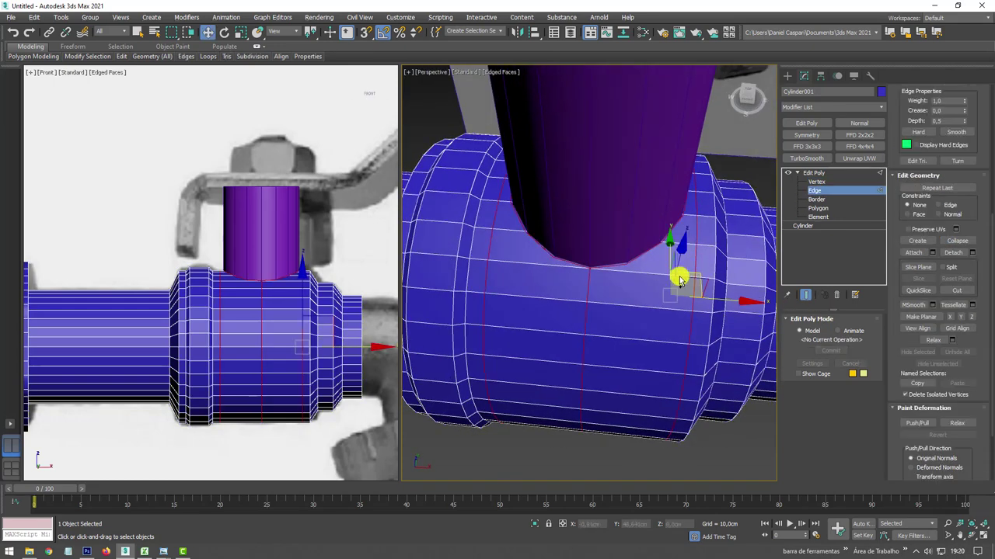
{"action": "left_click", "coordinate": [649, 309]}
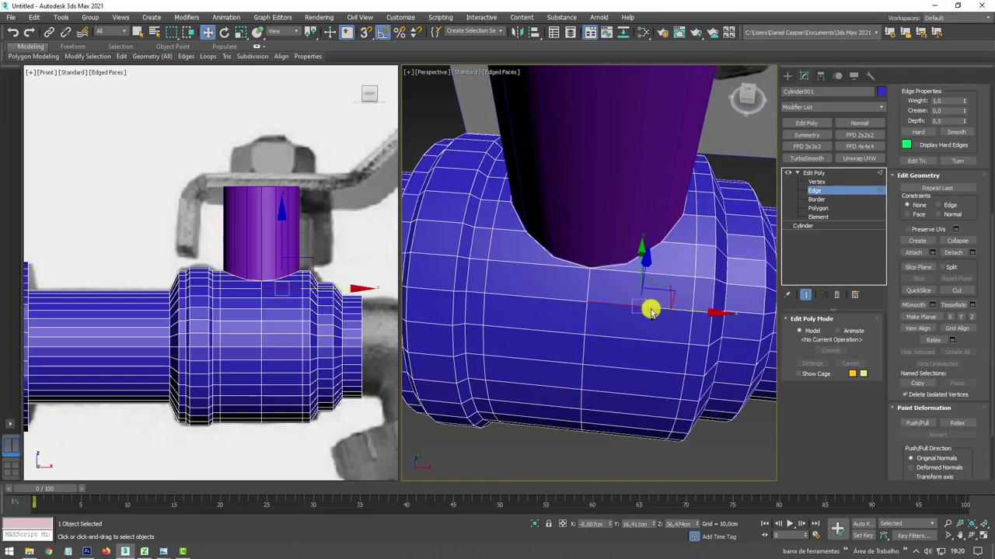
{"action": "left_click", "coordinate": [537, 300]}
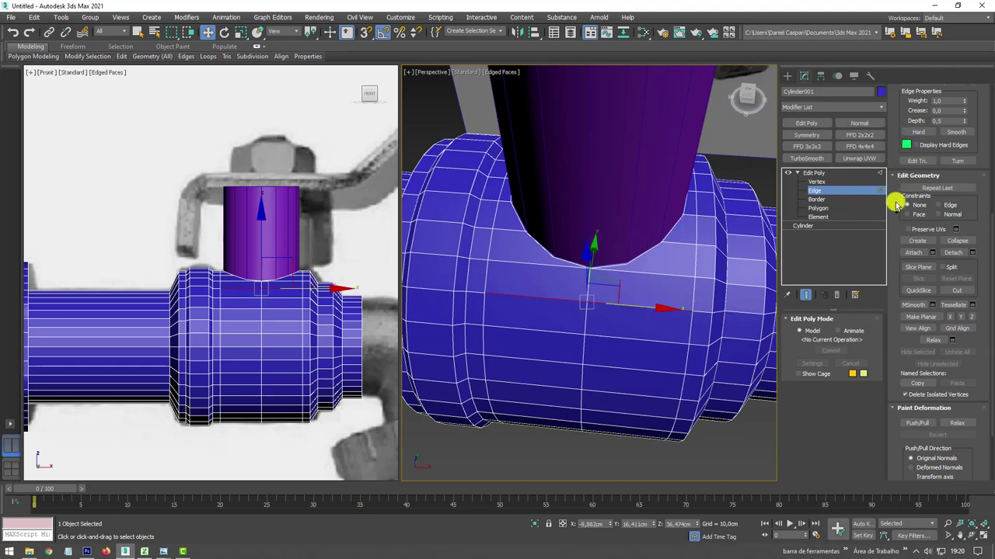
{"action": "left_click_drag", "start_coordinate": [894, 200], "coordinate": [894, 408]}
{"action": "left_click", "coordinate": [915, 142]}
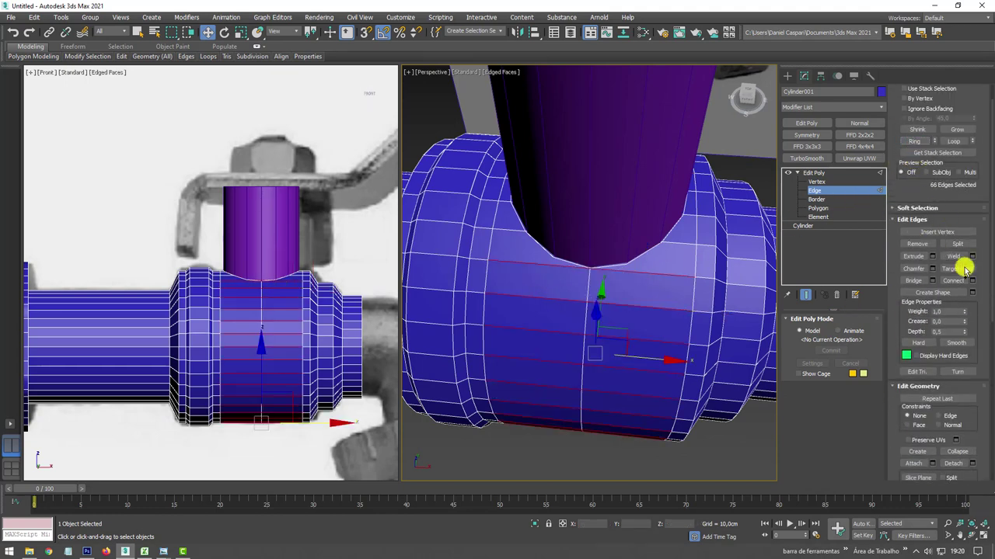
{"action": "left_click", "coordinate": [973, 281]}
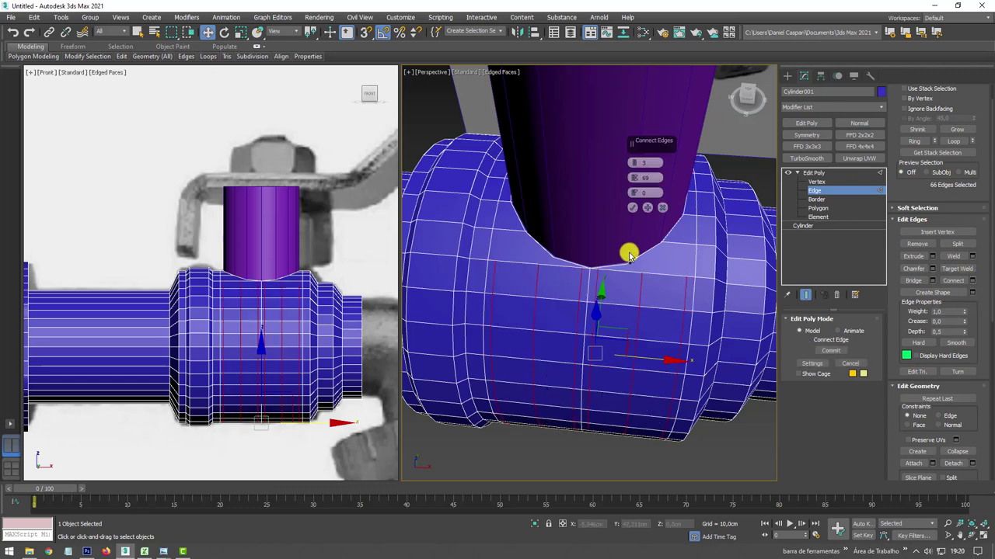
{"action": "left_click_drag", "start_coordinate": [634, 173], "coordinate": [640, 166]}
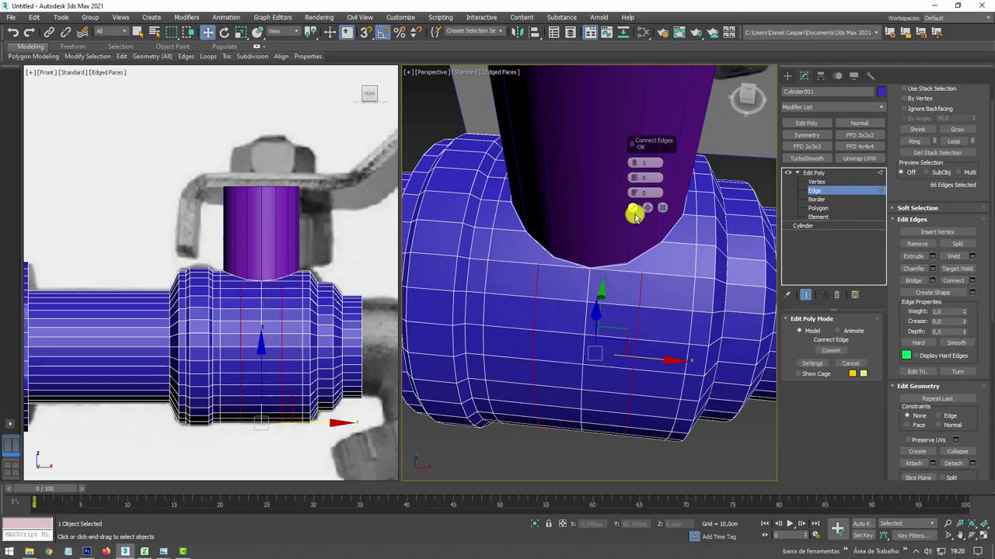
{"action": "left_click", "coordinate": [634, 208]}
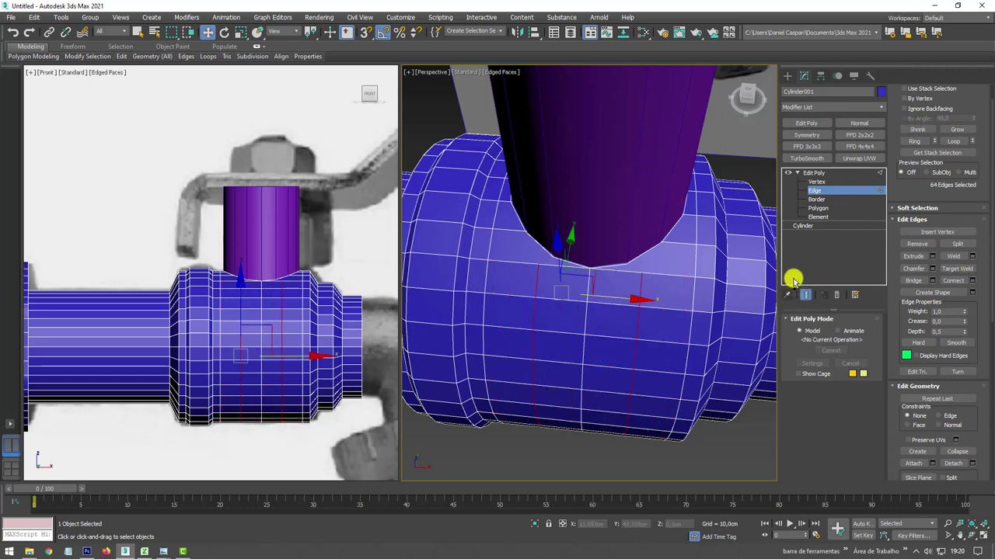
{"action": "left_click", "coordinate": [816, 182]}
{"action": "scroll", "coordinate": [645, 272], "scroll_direction": "up", "scroll_amount": 2}
Select the vertices on the new loop beside the stem opening.
{"action": "scroll", "coordinate": [634, 280], "scroll_direction": "up", "scroll_amount": 2}
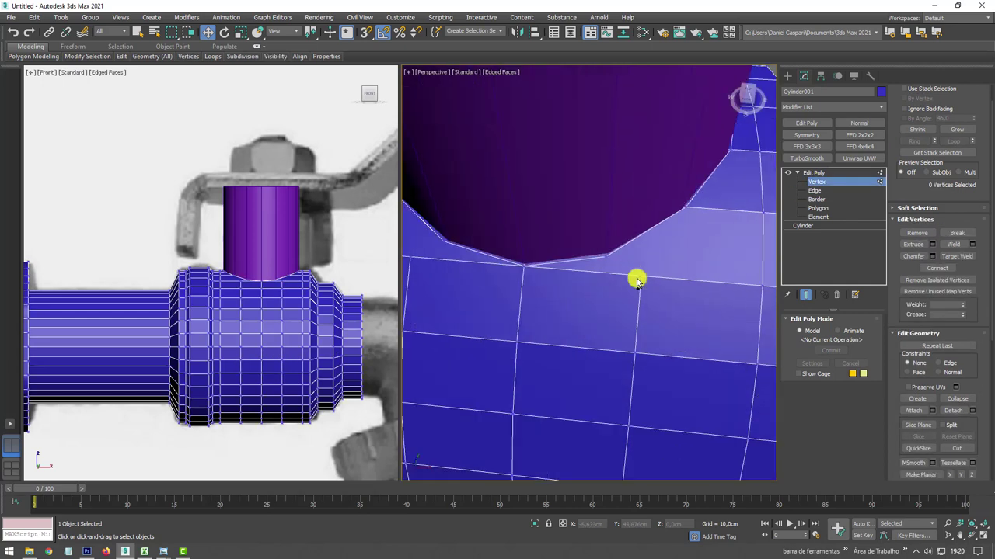
{"action": "left_click_drag", "start_coordinate": [638, 278], "coordinate": [604, 255]}
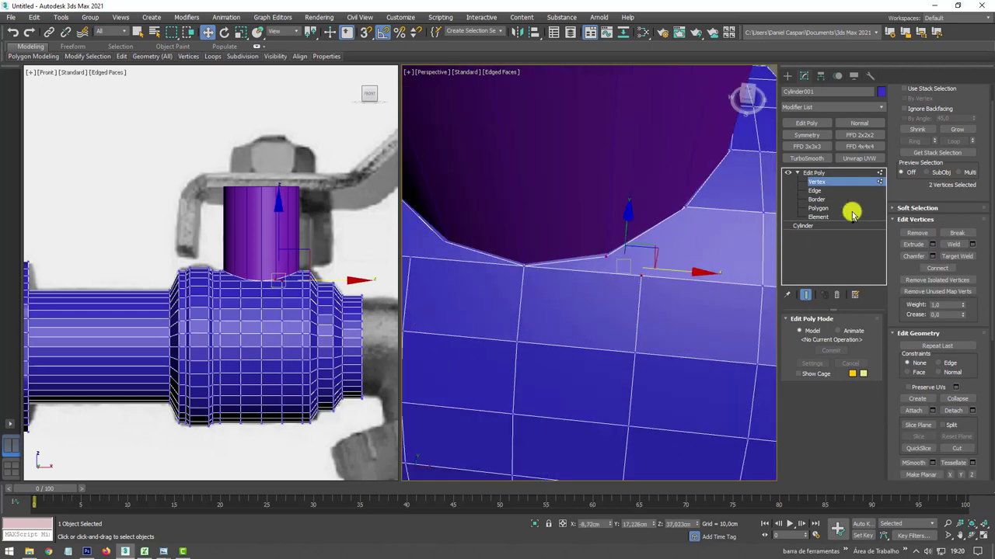
{"action": "middle_click_drag", "start_coordinate": [668, 264], "coordinate": [707, 278], "text": "alt"}
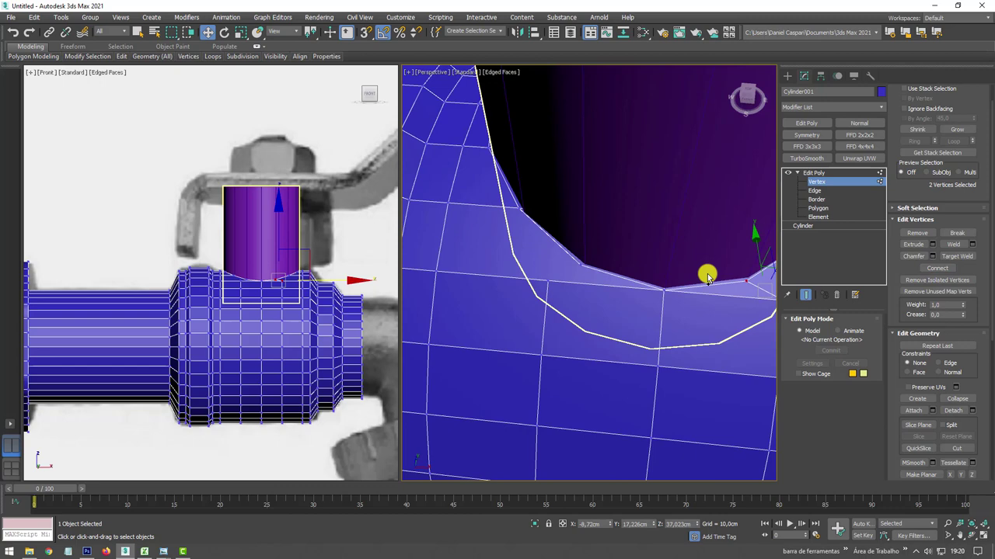
{"action": "left_click", "coordinate": [543, 282]}
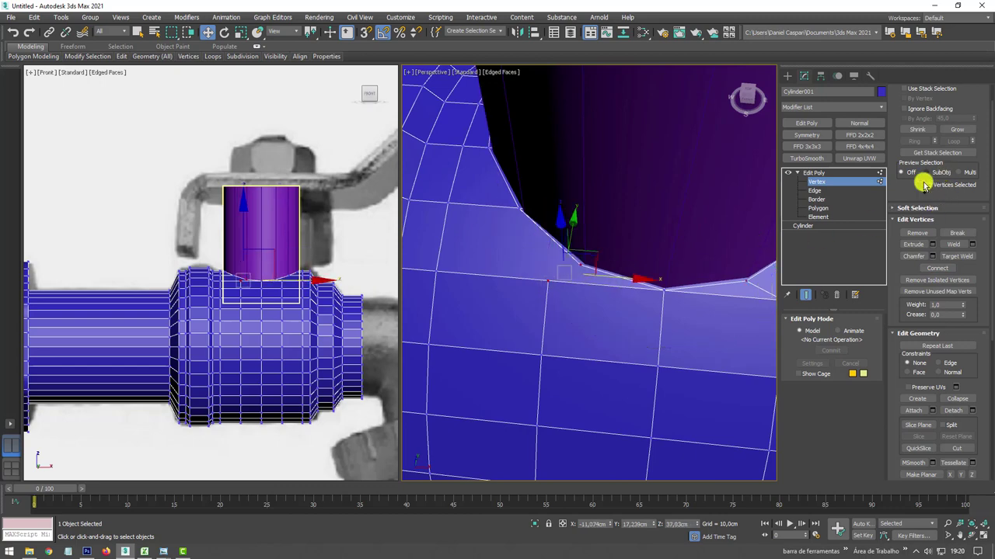
{"action": "scroll", "coordinate": [622, 277], "scroll_direction": "down", "scroll_amount": 3}
{"action": "scroll", "coordinate": [640, 289], "scroll_direction": "down", "scroll_amount": 2}
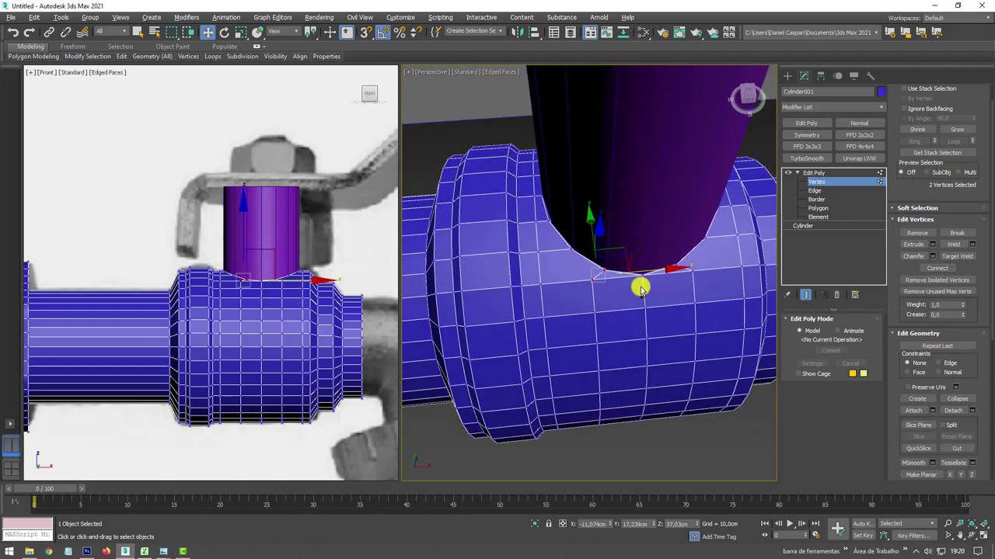
{"action": "middle_click_drag", "start_coordinate": [640, 289], "coordinate": [549, 259], "text": "alt"}
{"action": "scroll", "coordinate": [624, 269], "scroll_direction": "up", "scroll_amount": 3}
{"action": "scroll", "coordinate": [626, 269], "scroll_direction": "down", "scroll_amount": 2}
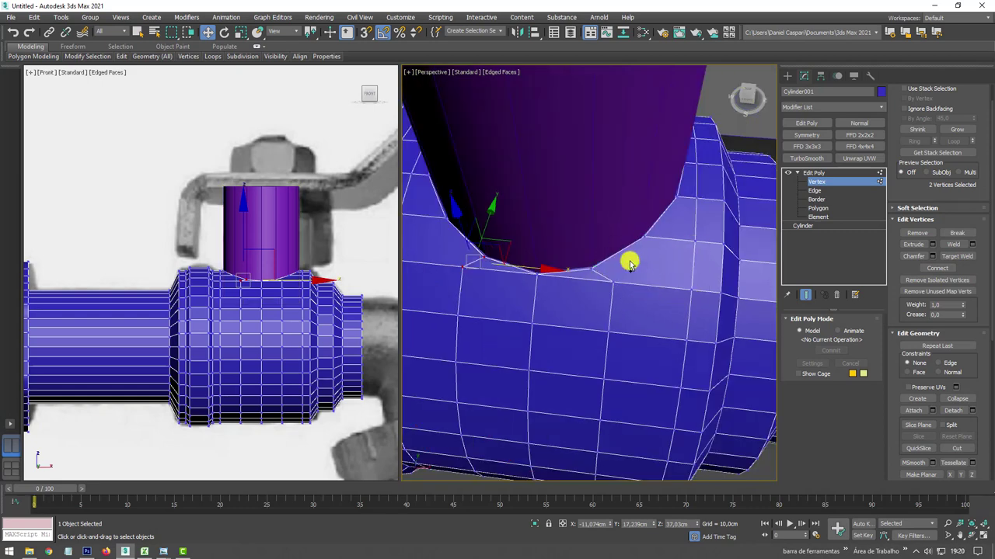
{"action": "scroll", "coordinate": [618, 276], "scroll_direction": "up", "scroll_amount": 2}
Move a pair of vertices near the opening to round it around the stem base.
{"action": "left_click", "coordinate": [605, 293]}
{"action": "left_click", "coordinate": [649, 225], "text": "ctrl"}
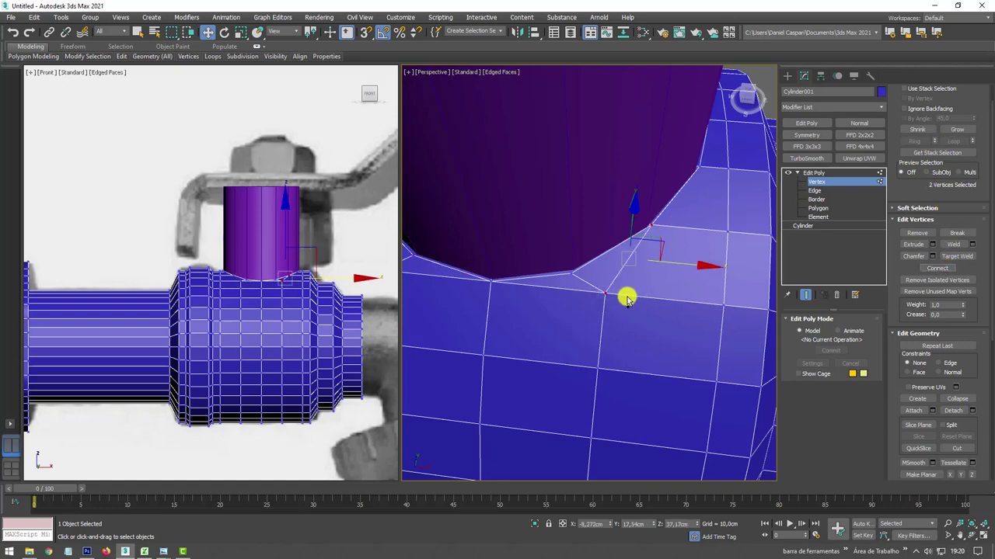
{"action": "mouse_move", "coordinate": [628, 295]}
{"action": "middle_mouse_down", "text": "alt"}
{"action": "mouse_move", "coordinate": [599, 259]}
{"action": "mouse_move", "coordinate": [648, 267]}
{"action": "mouse_move", "coordinate": [611, 286]}
{"action": "mouse_move", "coordinate": [691, 280]}
{"action": "middle_mouse_up", "text": "alt"}
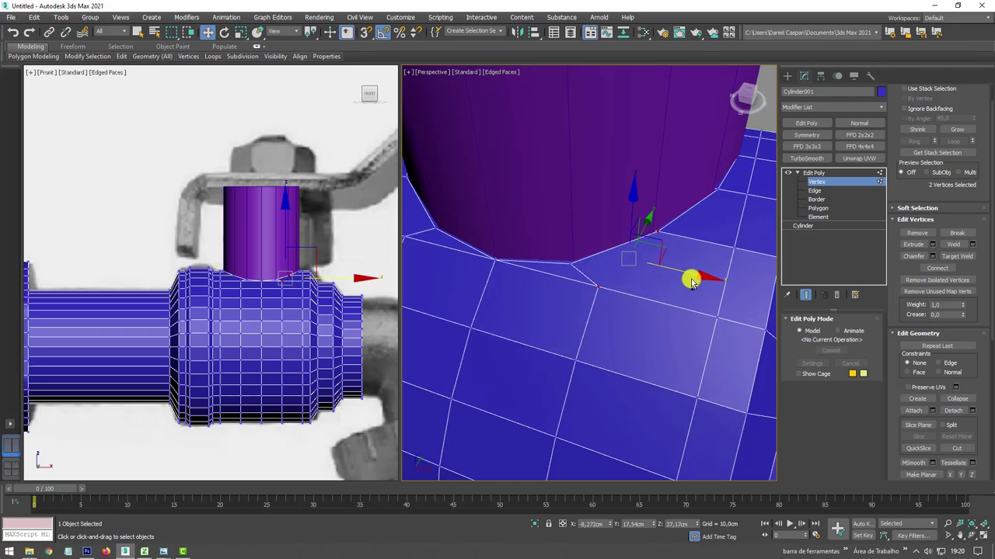
{"action": "left_click_drag", "start_coordinate": [657, 236], "coordinate": [681, 267]}
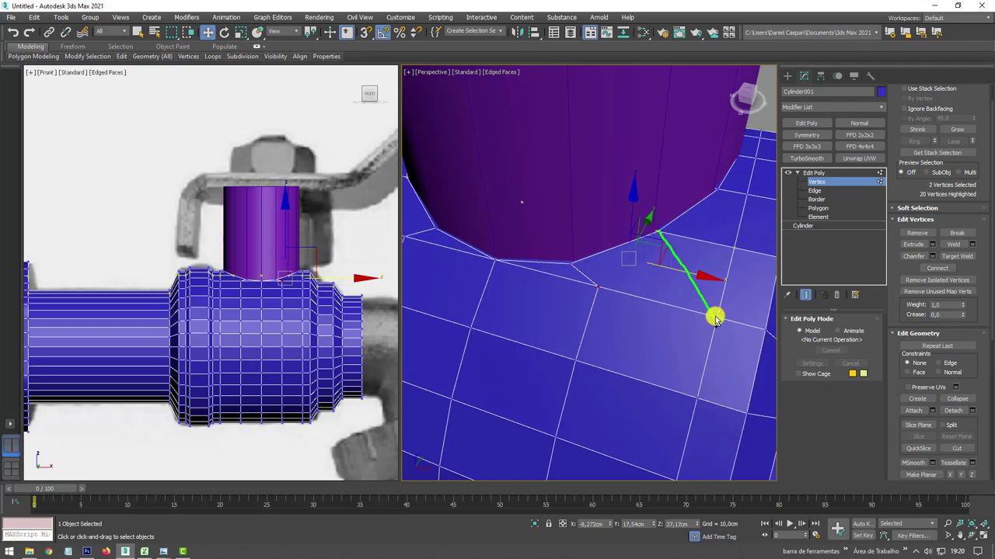
{"action": "left_click_drag", "start_coordinate": [715, 318], "coordinate": [684, 291]}
{"action": "mouse_move", "coordinate": [684, 290]}
{"action": "middle_mouse_down", "text": "alt"}
{"action": "mouse_move", "coordinate": [706, 314]}
{"action": "mouse_move", "coordinate": [700, 321]}
{"action": "mouse_move", "coordinate": [673, 232]}
{"action": "middle_mouse_up", "text": "alt"}
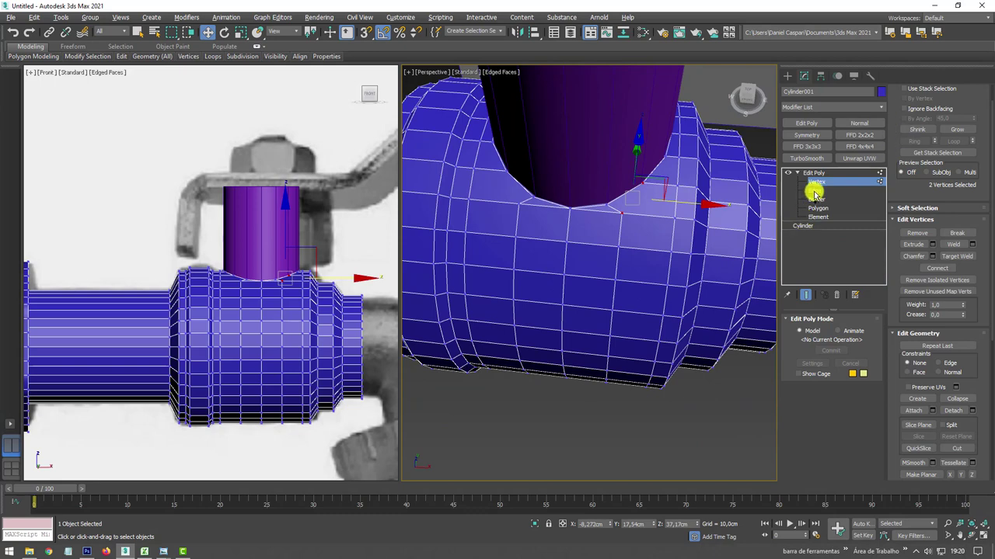
Ring the edge below the stem opening and Connect another edge loop.
{"action": "left_click", "coordinate": [814, 190]}
{"action": "left_click", "coordinate": [650, 216]}
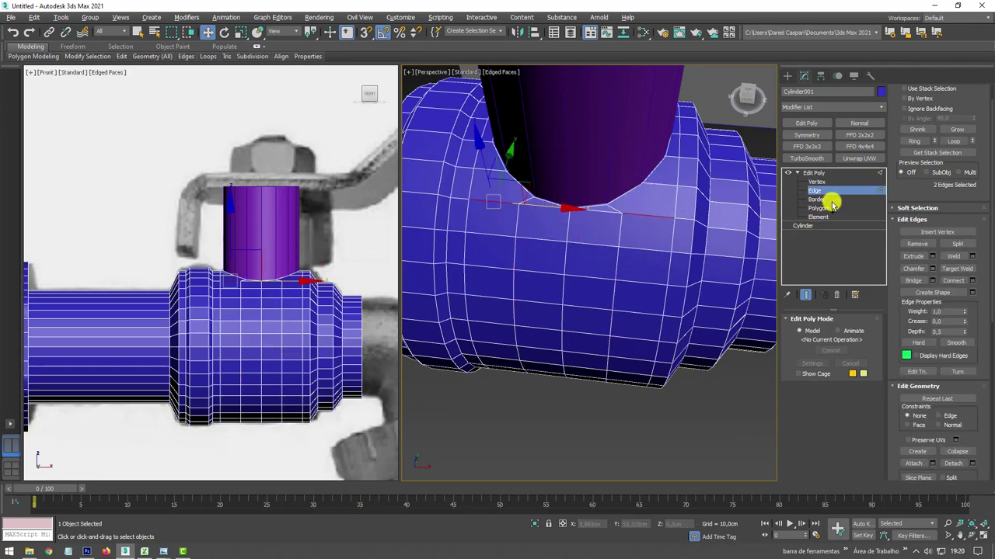
{"action": "left_click", "coordinate": [914, 142]}
{"action": "left_click", "coordinate": [971, 280]}
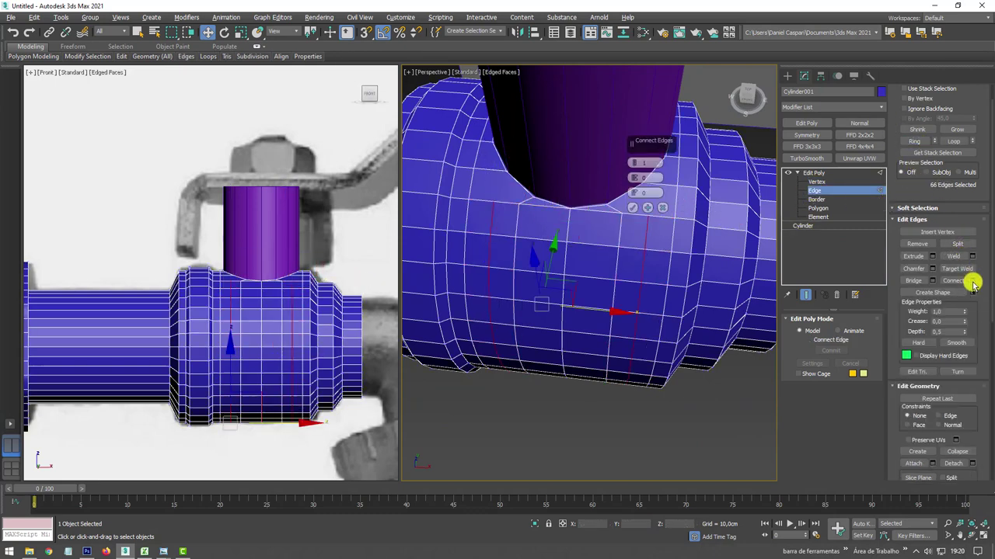
{"action": "left_click", "coordinate": [630, 210]}
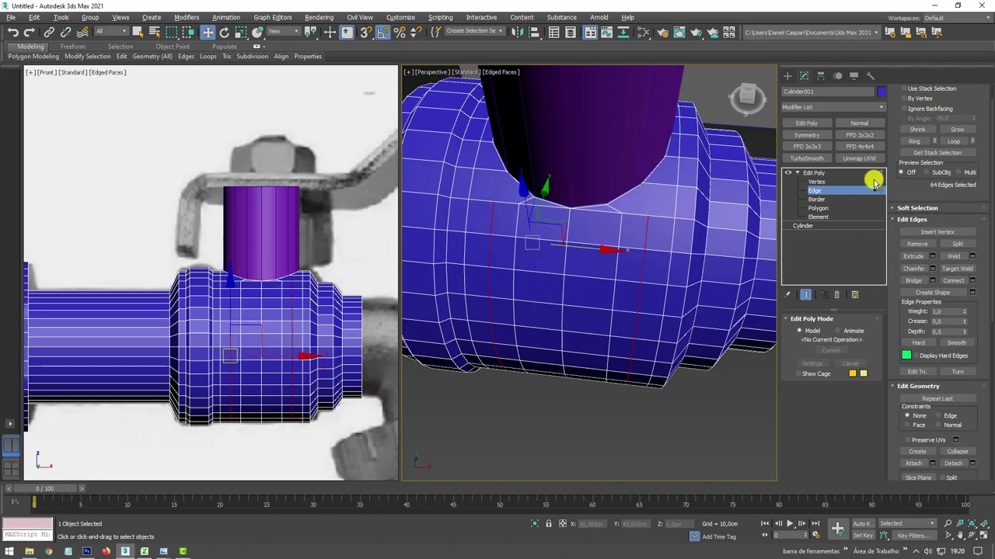
Select vertices on the new loop and around the opening.
{"action": "key", "text": "1"}
{"action": "scroll", "coordinate": [684, 233], "scroll_direction": "up", "scroll_amount": 3}
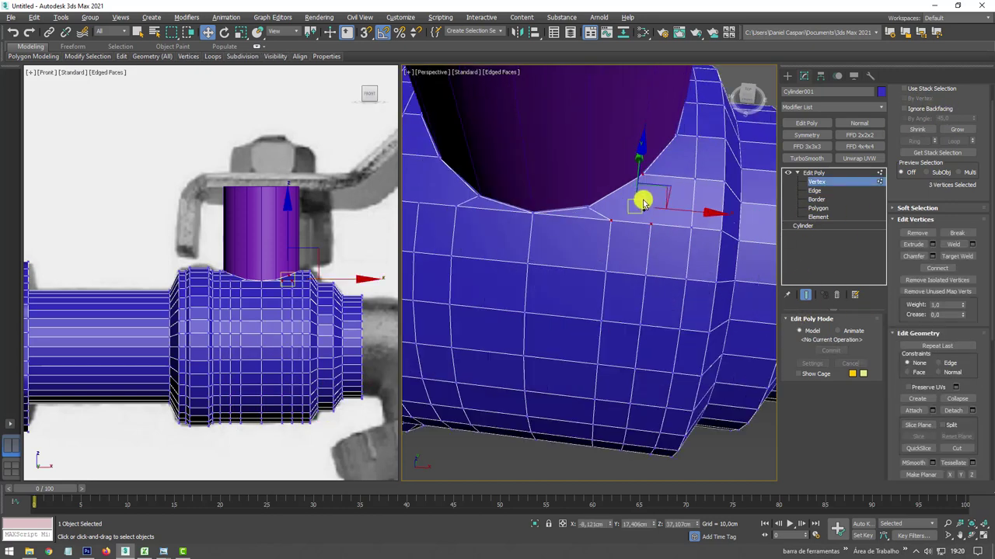
{"action": "scroll", "coordinate": [645, 210], "scroll_direction": "up", "scroll_amount": 3}
{"action": "left_click", "coordinate": [653, 235]}
{"action": "left_click", "coordinate": [639, 164], "text": "ctrl"}
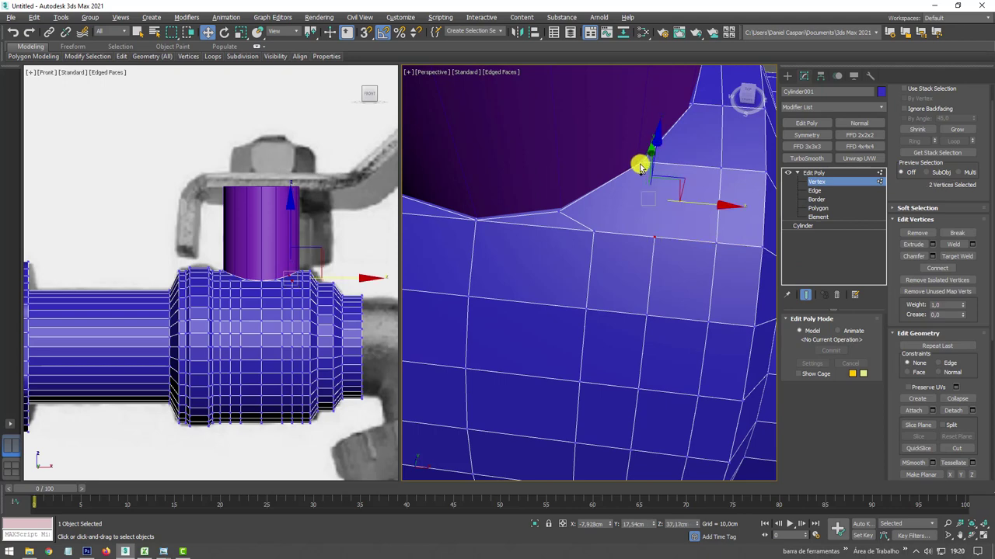
{"action": "mouse_move", "coordinate": [551, 197]}
{"action": "middle_mouse_down", "text": "alt"}
{"action": "mouse_move", "coordinate": [637, 256]}
{"action": "mouse_move", "coordinate": [516, 263]}
{"action": "middle_mouse_up", "text": "alt"}
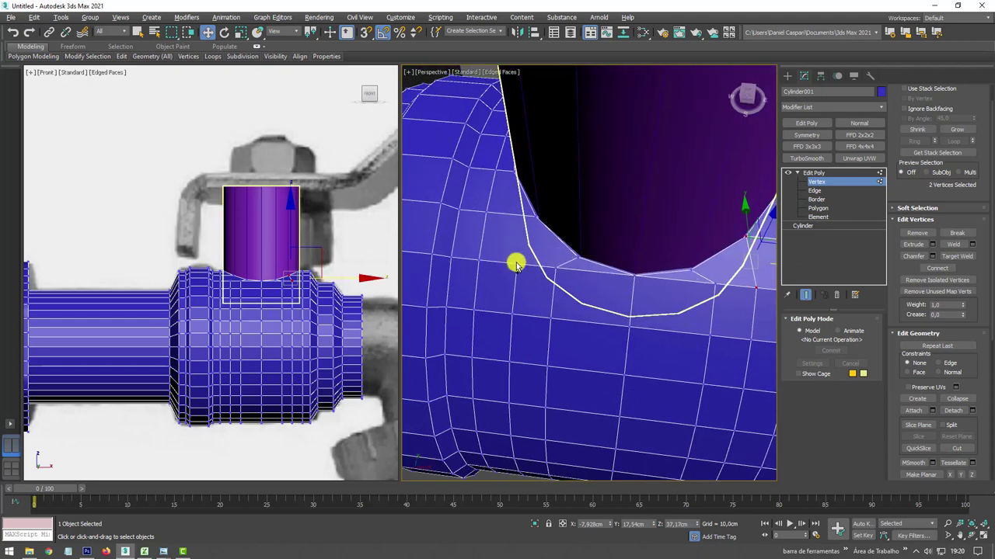
{"action": "left_click", "coordinate": [515, 264], "text": "ctrl"}
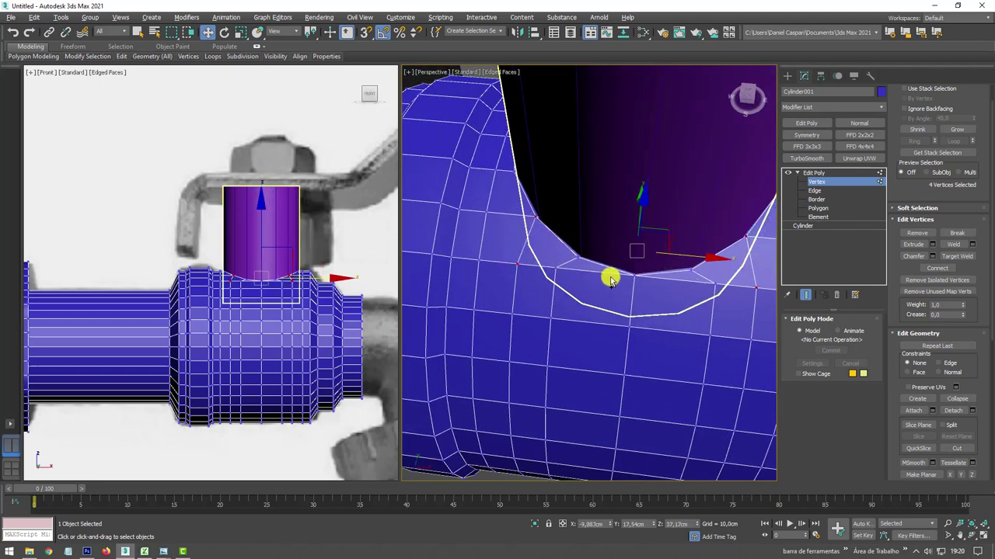
{"action": "mouse_move", "coordinate": [611, 275]}
{"action": "middle_mouse_down", "text": "alt"}
{"action": "mouse_move", "coordinate": [629, 267]}
{"action": "mouse_move", "coordinate": [564, 249]}
{"action": "mouse_move", "coordinate": [561, 259]}
{"action": "middle_mouse_up", "text": "alt"}
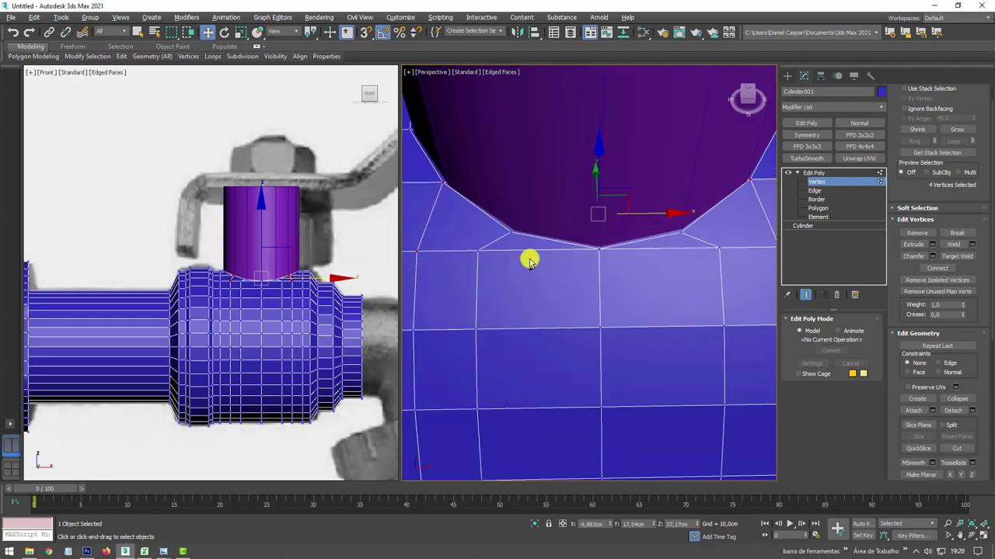
Cut a new edge below the opening, remove the two cut edges, and exit sub-object mode.
{"action": "key", "text": "alt+c"}
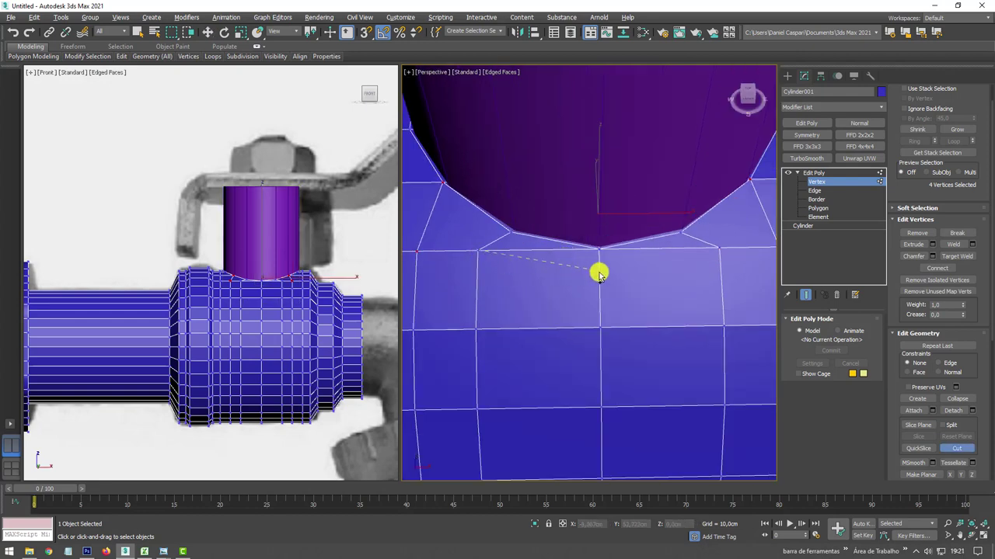
{"action": "left_click", "coordinate": [598, 272]}
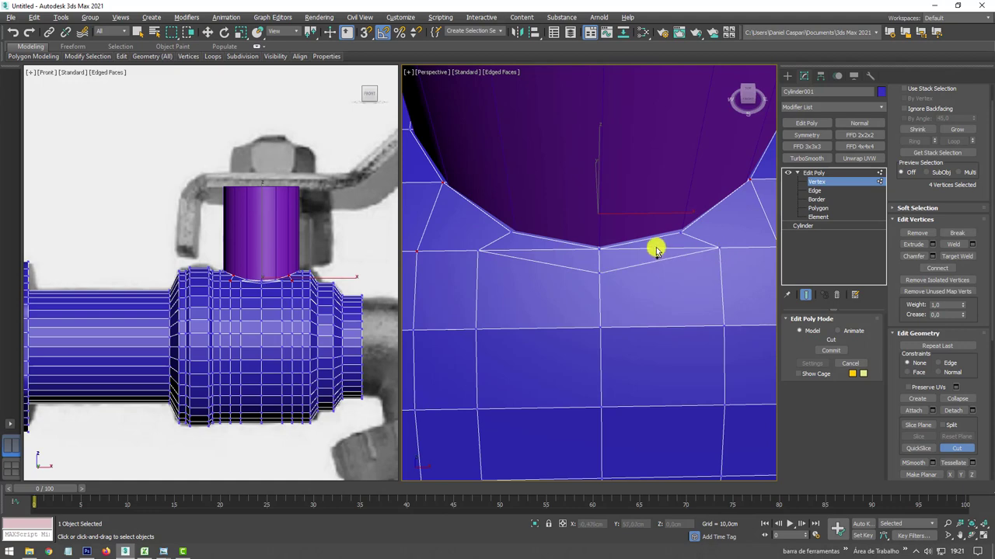
{"action": "key", "text": "2"}
{"action": "key", "text": "w"}
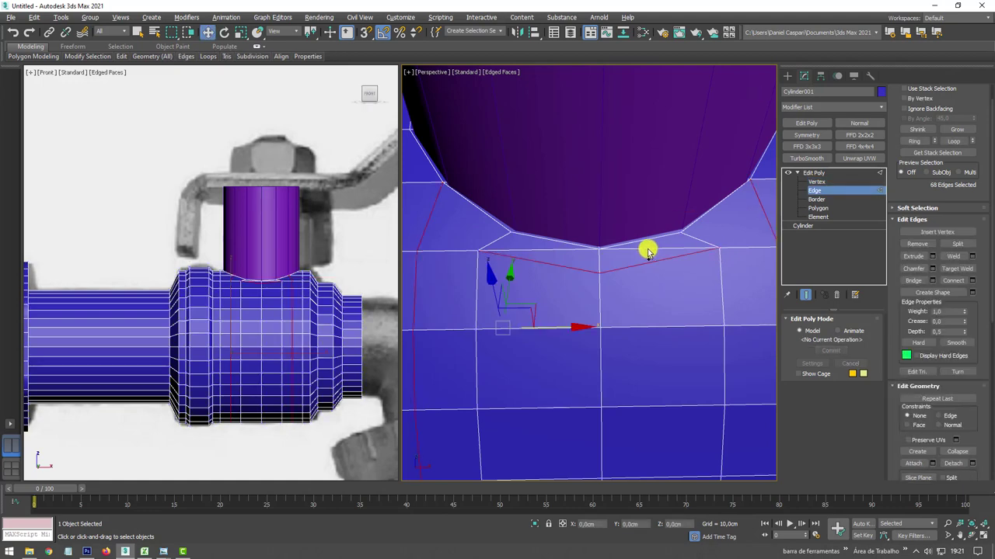
{"action": "right_click", "coordinate": [657, 251]}
{"action": "left_click", "coordinate": [655, 250]}
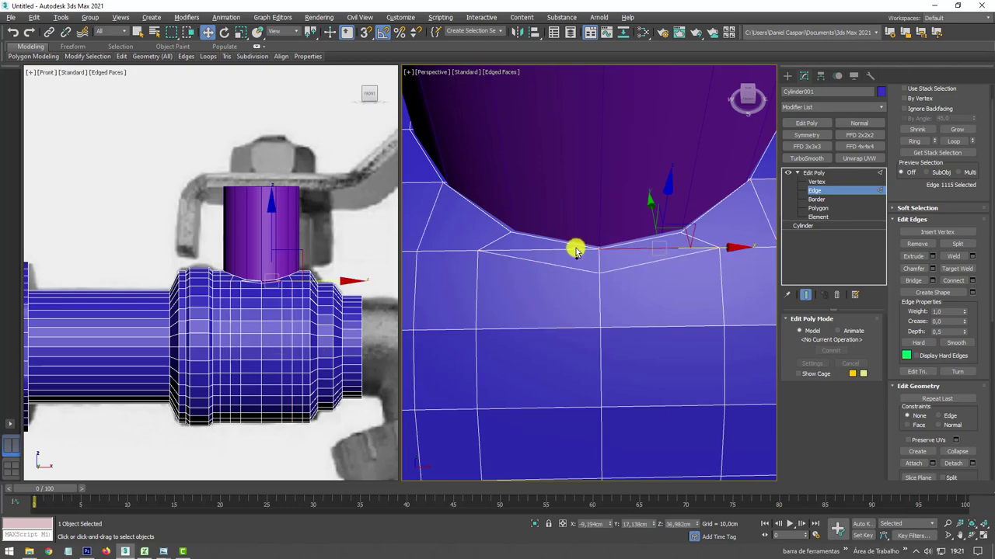
{"action": "double_click", "coordinate": [571, 248]}
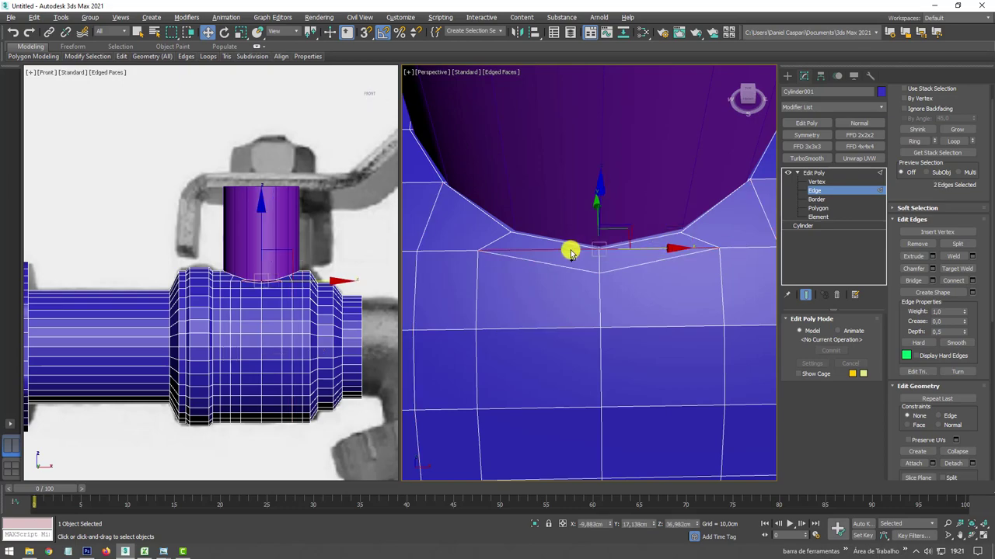
{"action": "left_click", "coordinate": [921, 243]}
{"action": "scroll", "coordinate": [657, 230], "scroll_direction": "down", "scroll_amount": 5}
{"action": "mouse_move", "coordinate": [663, 259]}
{"action": "middle_mouse_down", "text": "alt"}
{"action": "mouse_move", "coordinate": [635, 275]}
{"action": "mouse_move", "coordinate": [679, 256]}
{"action": "mouse_move", "coordinate": [649, 257]}
{"action": "middle_mouse_up", "text": "alt"}
{"action": "left_click", "coordinate": [816, 175]}
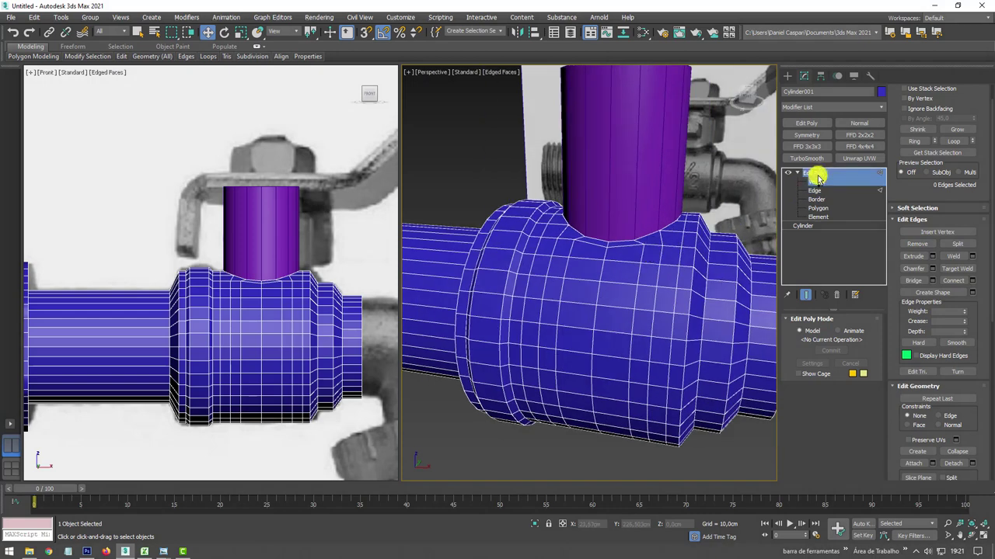
Move the purple stem below the body and delete the pipe's four top vertices.
{"action": "left_click", "coordinate": [628, 150]}
{"action": "scroll", "coordinate": [628, 144], "scroll_direction": "down", "scroll_amount": 5}
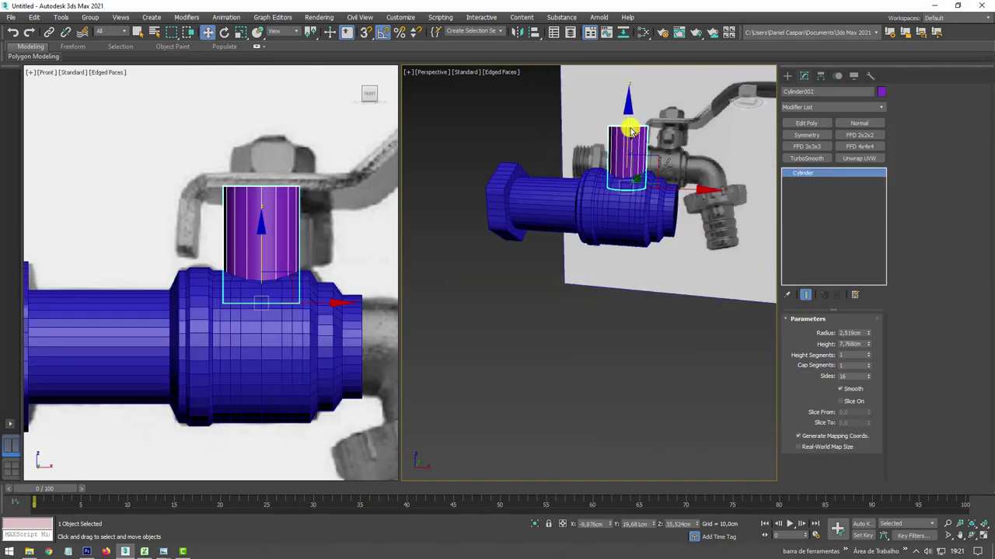
{"action": "left_click_drag", "start_coordinate": [633, 178], "coordinate": [633, 261]}
{"action": "left_click", "coordinate": [617, 178]}
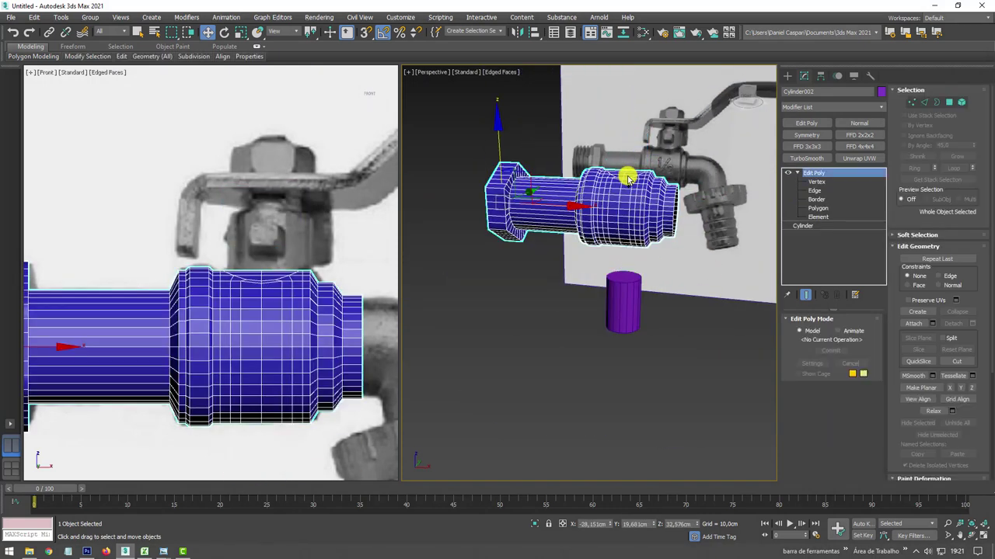
{"action": "scroll", "coordinate": [630, 171], "scroll_direction": "up", "scroll_amount": 4}
{"action": "left_click", "coordinate": [816, 181]}
{"action": "mouse_move", "coordinate": [584, 171]}
{"action": "middle_mouse_down", "text": "alt"}
{"action": "mouse_move", "coordinate": [570, 233]}
{"action": "mouse_move", "coordinate": [573, 211]}
{"action": "mouse_move", "coordinate": [617, 244]}
{"action": "mouse_move", "coordinate": [612, 279]}
{"action": "mouse_move", "coordinate": [592, 217]}
{"action": "mouse_move", "coordinate": [614, 199]}
{"action": "middle_mouse_up", "text": "alt"}
{"action": "key", "text": "Delete"}
Add a Symmetry modifier on Y with Flip checked, then a new Edit Poly above it.
{"action": "left_click", "coordinate": [813, 173]}
{"action": "mouse_move", "coordinate": [723, 205]}
{"action": "middle_mouse_down", "text": "alt"}
{"action": "mouse_move", "coordinate": [689, 227]}
{"action": "mouse_move", "coordinate": [711, 204]}
{"action": "middle_mouse_up", "text": "alt"}
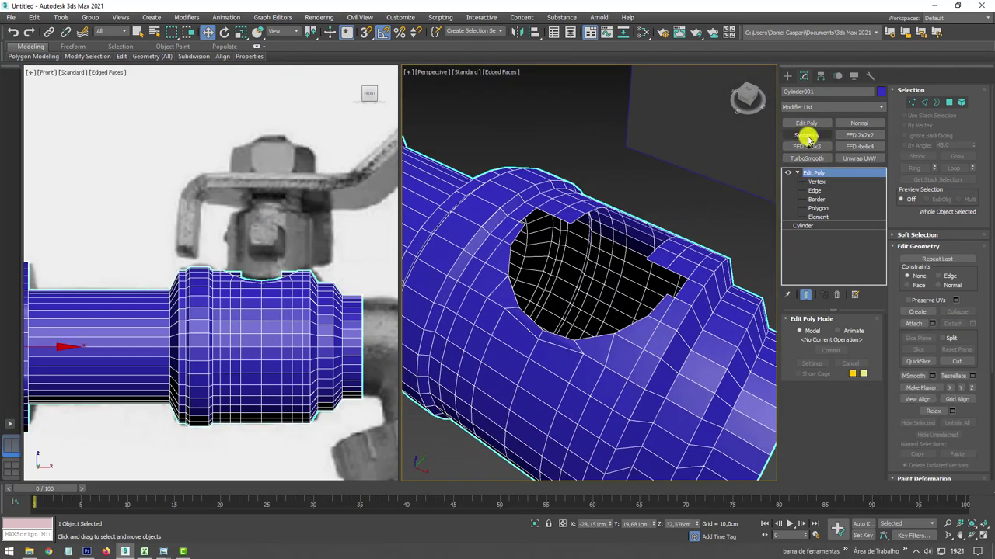
{"action": "left_click", "coordinate": [808, 137]}
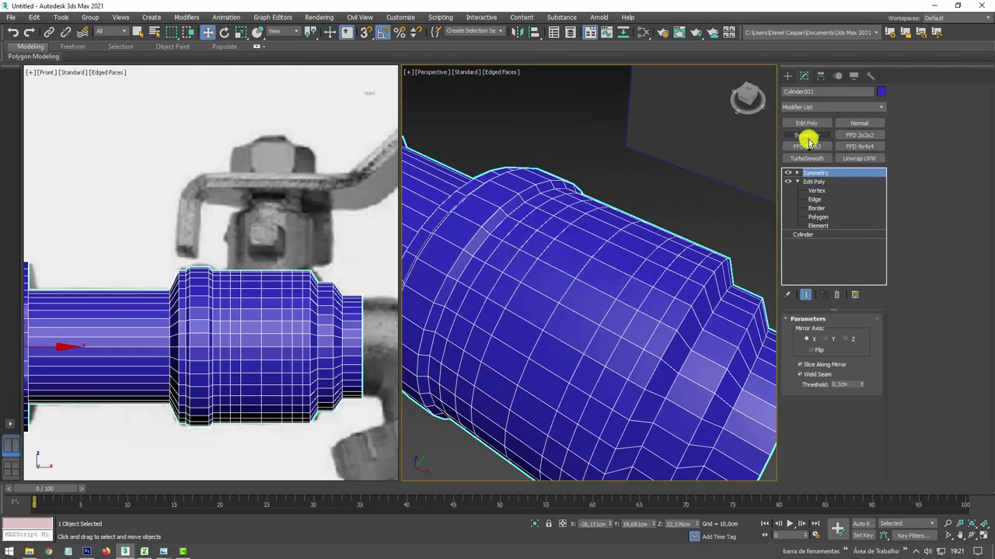
{"action": "left_click", "coordinate": [828, 339]}
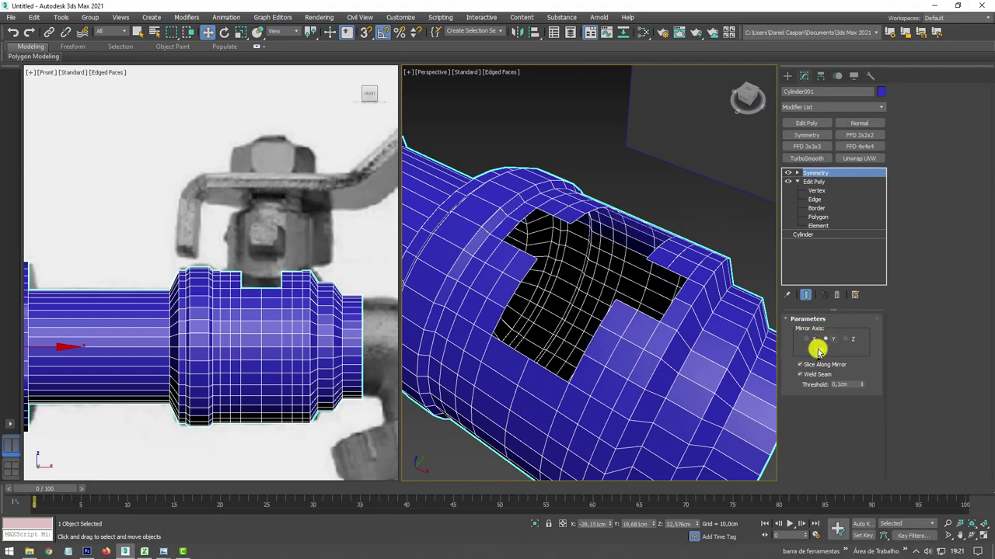
{"action": "left_click", "coordinate": [812, 350]}
{"action": "mouse_move", "coordinate": [655, 326]}
{"action": "middle_mouse_down", "text": "alt"}
{"action": "mouse_move", "coordinate": [628, 332]}
{"action": "mouse_move", "coordinate": [665, 371]}
{"action": "mouse_move", "coordinate": [689, 332]}
{"action": "mouse_move", "coordinate": [670, 311]}
{"action": "middle_mouse_up", "text": "alt"}
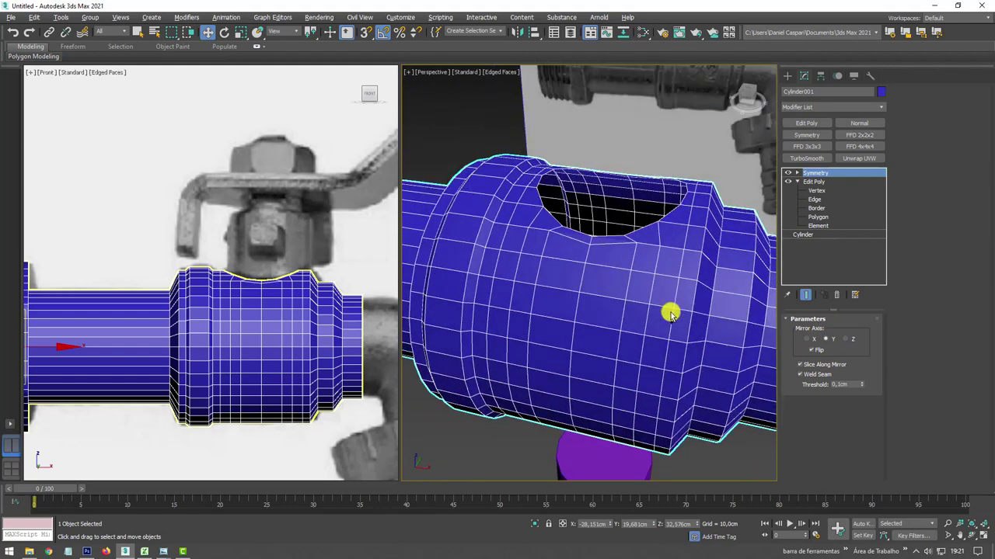
{"action": "left_click", "coordinate": [805, 125]}
{"action": "scroll", "coordinate": [644, 215], "scroll_direction": "up", "scroll_amount": 5}
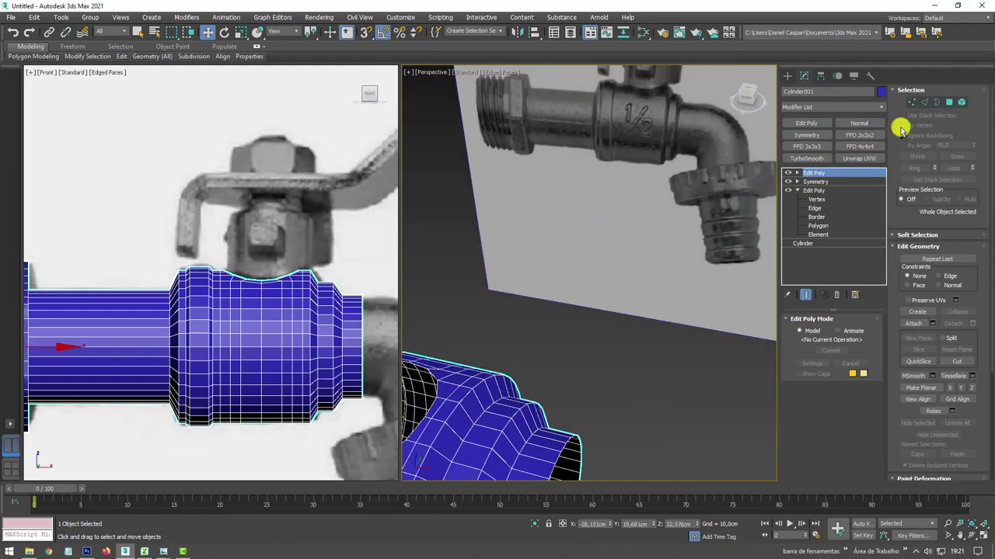
Select the opening's border, flatten its tilt, and extrude a collar upward along Z.
{"action": "left_click", "coordinate": [938, 102]}
{"action": "mouse_move", "coordinate": [617, 272]}
{"action": "middle_mouse_down", "text": "alt"}
{"action": "mouse_move", "coordinate": [695, 249]}
{"action": "mouse_move", "coordinate": [658, 257]}
{"action": "middle_mouse_up", "text": "alt"}
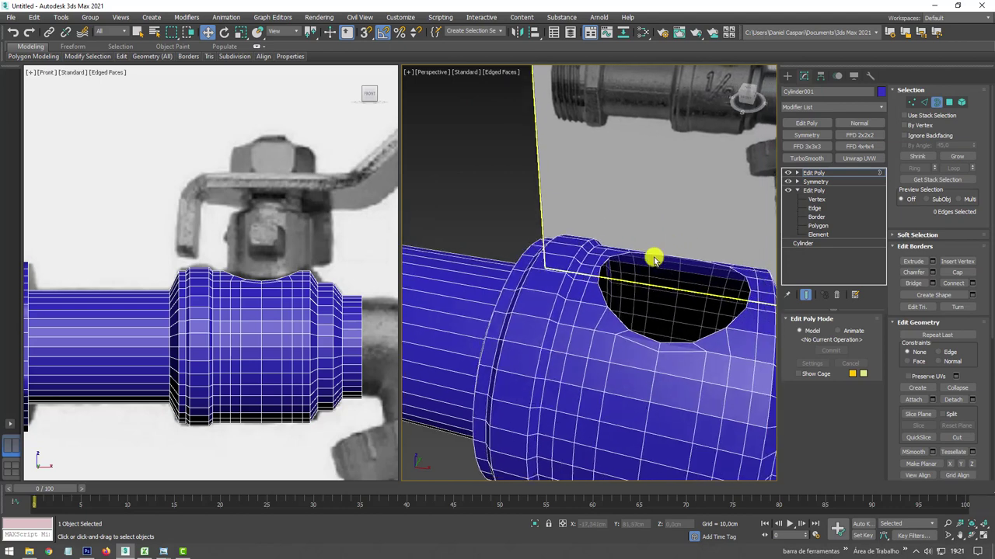
{"action": "left_click", "coordinate": [670, 246]}
{"action": "mouse_move", "coordinate": [680, 229]}
{"action": "left_mouse_down"}
{"action": "mouse_move", "coordinate": [679, 206]}
{"action": "mouse_move", "coordinate": [680, 222]}
{"action": "left_mouse_up"}
{"action": "key", "text": "e"}
{"action": "left_click_drag", "start_coordinate": [684, 268], "coordinate": [685, 274]}
{"action": "key", "text": "w"}
{"action": "left_click_drag", "start_coordinate": [688, 239], "coordinate": [683, 192], "text": "shift"}
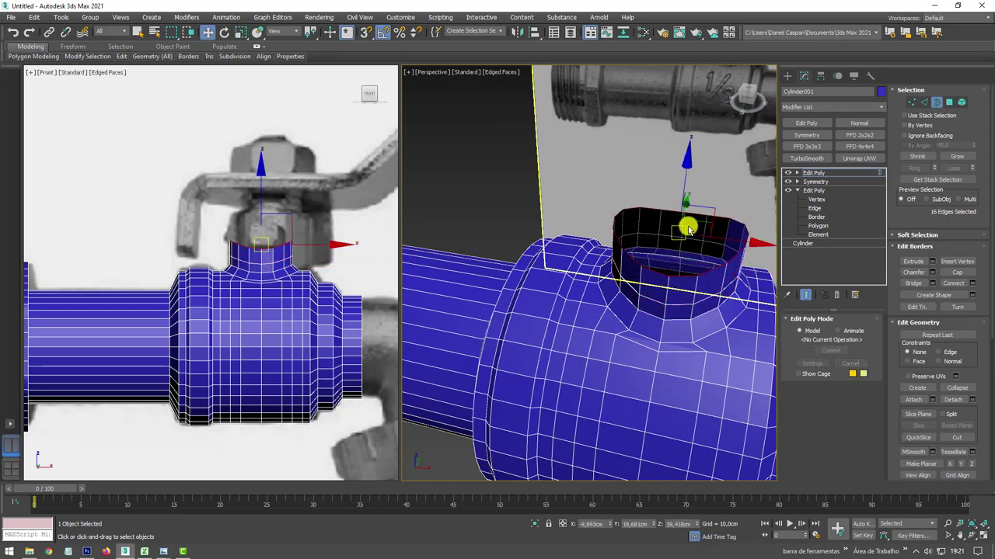
Scale the neck's top rim flat and raise it higher.
{"action": "scroll", "coordinate": [689, 224], "scroll_direction": "down", "scroll_amount": 3}
{"action": "scroll", "coordinate": [660, 215], "scroll_direction": "down", "scroll_amount": 3}
{"action": "scroll", "coordinate": [596, 223], "scroll_direction": "down", "scroll_amount": 1}
{"action": "middle_click_drag", "start_coordinate": [563, 271], "coordinate": [564, 271]}
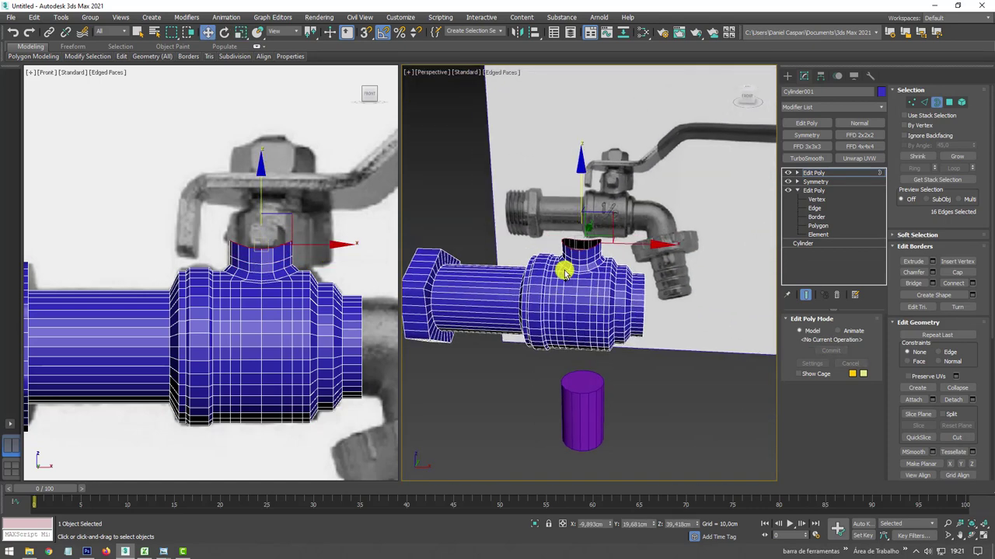
{"action": "scroll", "coordinate": [282, 220], "scroll_direction": "up", "scroll_amount": 2}
{"action": "scroll", "coordinate": [225, 267], "scroll_direction": "up", "scroll_amount": 2}
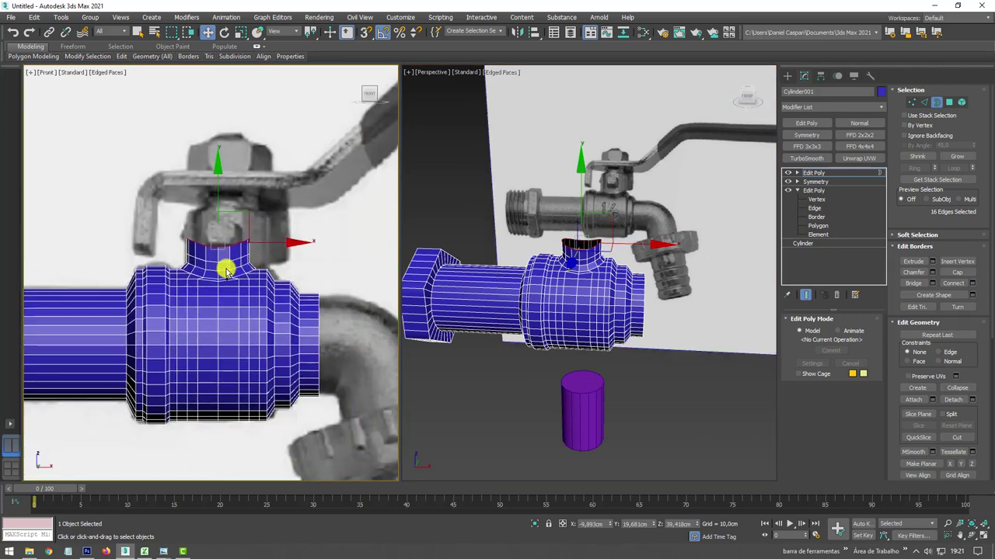
{"action": "scroll", "coordinate": [247, 255], "scroll_direction": "up", "scroll_amount": 1}
{"action": "scroll", "coordinate": [212, 258], "scroll_direction": "up", "scroll_amount": 2}
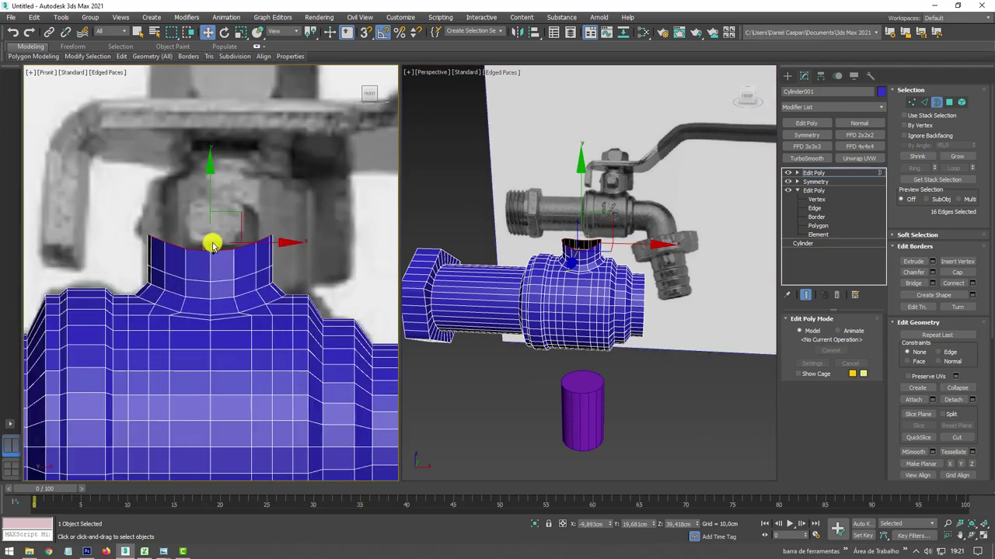
{"action": "key", "text": "r"}
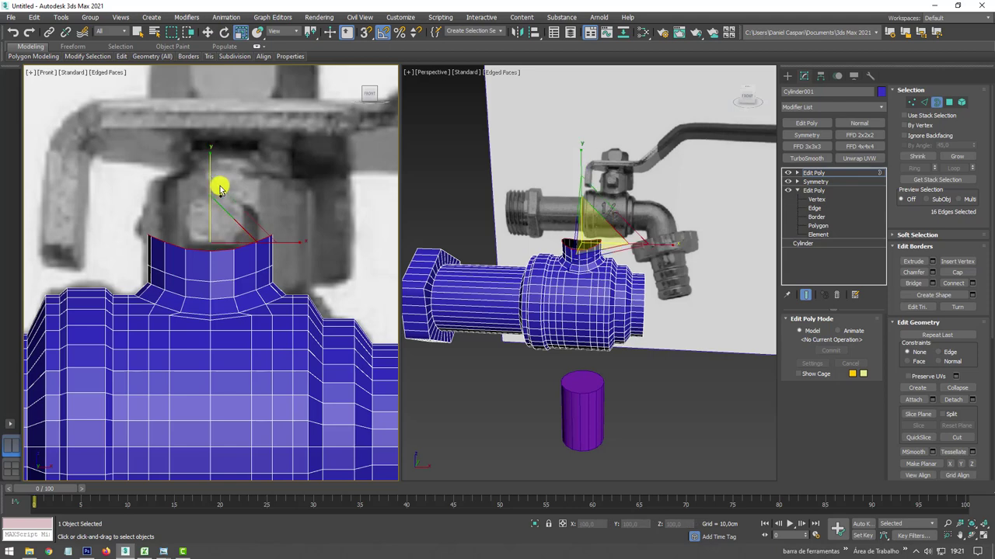
{"action": "left_click_drag", "start_coordinate": [209, 158], "coordinate": [213, 221]}
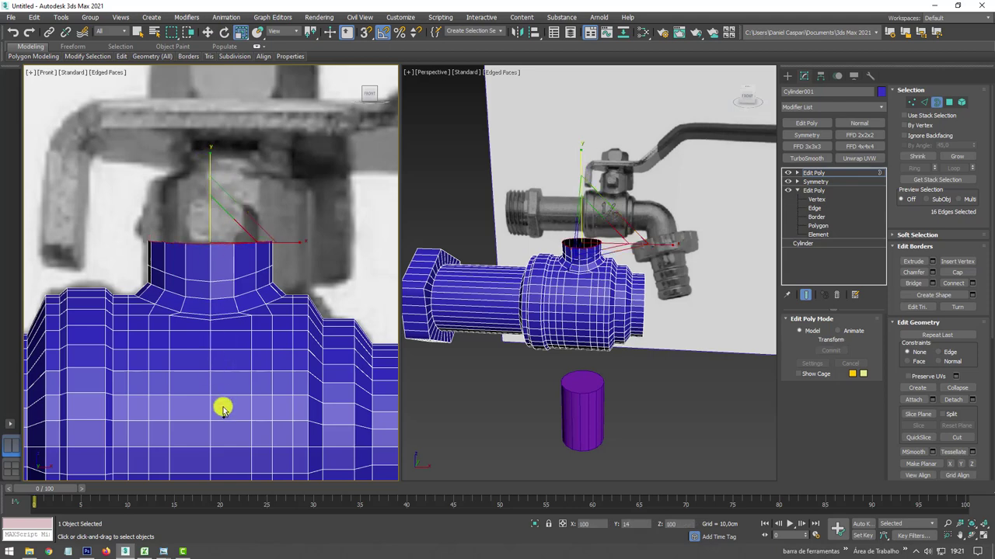
{"action": "key", "text": "w"}
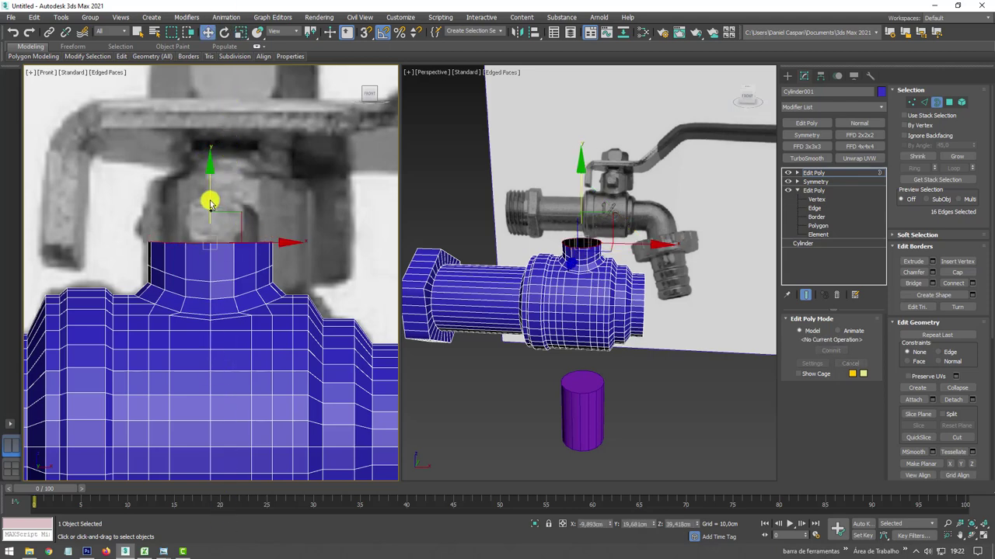
{"action": "left_click_drag", "start_coordinate": [207, 195], "coordinate": [209, 147]}
Shrink the neck's top rim inward into a lip.
{"action": "key", "text": "r"}
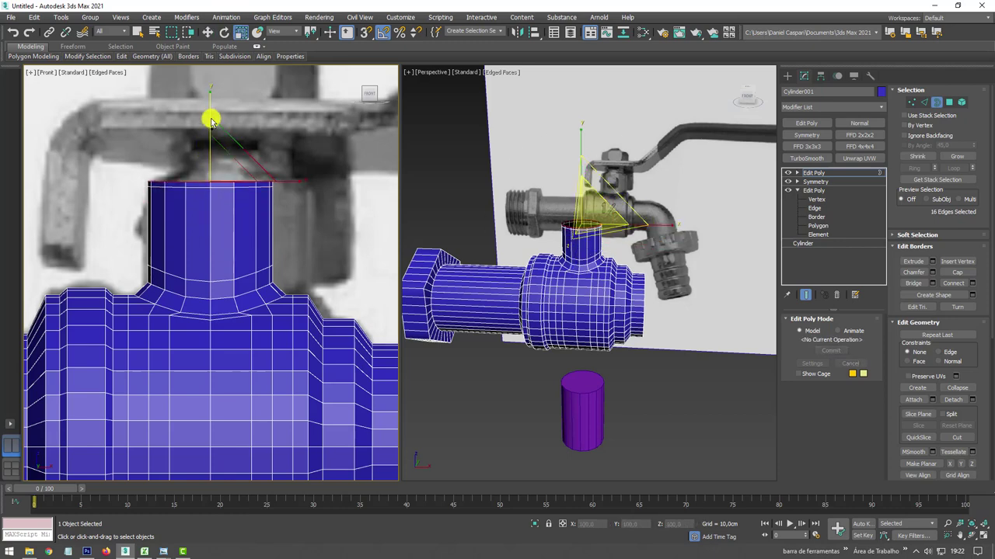
{"action": "mouse_move", "coordinate": [287, 140]}
{"action": "middle_mouse_down", "text": "alt"}
{"action": "mouse_move", "coordinate": [280, 173]}
{"action": "mouse_move", "coordinate": [226, 187]}
{"action": "middle_mouse_up", "text": "alt"}
{"action": "left_click_drag", "start_coordinate": [224, 189], "coordinate": [227, 188]}
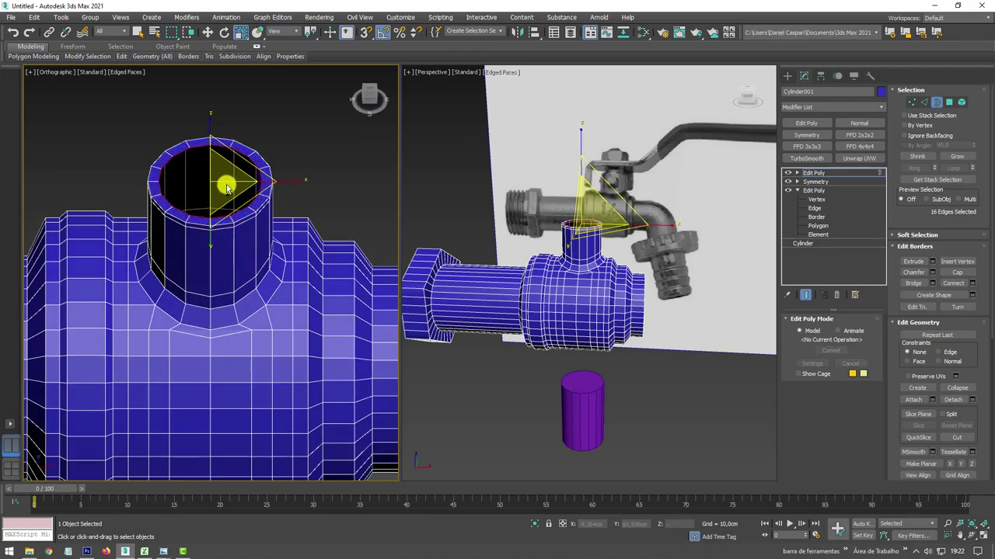
{"action": "mouse_move", "coordinate": [235, 197]}
{"action": "middle_mouse_down", "text": "alt"}
{"action": "mouse_move", "coordinate": [251, 262]}
{"action": "mouse_move", "coordinate": [200, 228]}
{"action": "mouse_move", "coordinate": [218, 175]}
{"action": "mouse_move", "coordinate": [305, 221]}
{"action": "middle_mouse_up", "text": "alt"}
{"action": "scroll", "coordinate": [256, 273], "scroll_direction": "down", "scroll_amount": 2}
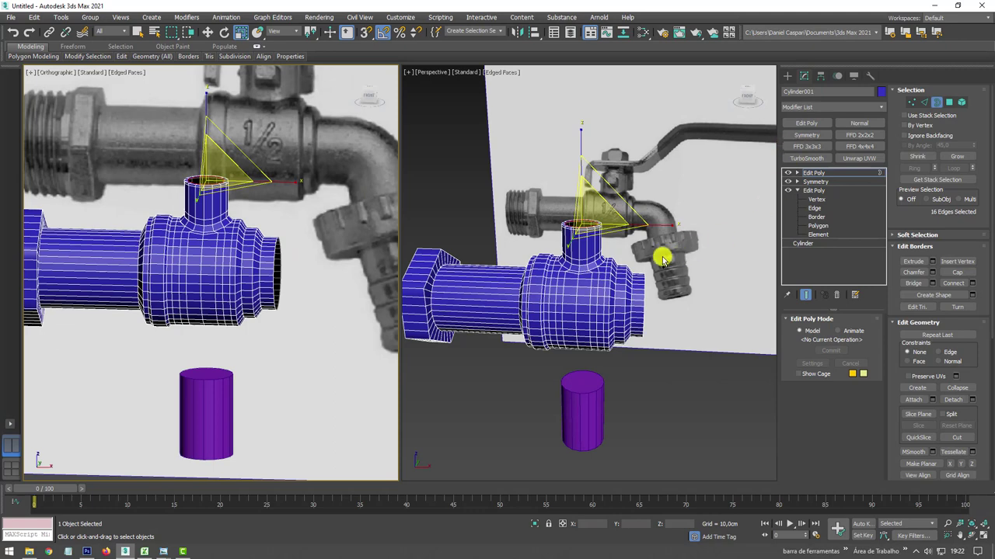
{"action": "scroll", "coordinate": [662, 259], "scroll_direction": "up", "scroll_amount": 3}
{"action": "scroll", "coordinate": [554, 222], "scroll_direction": "up", "scroll_amount": 2}
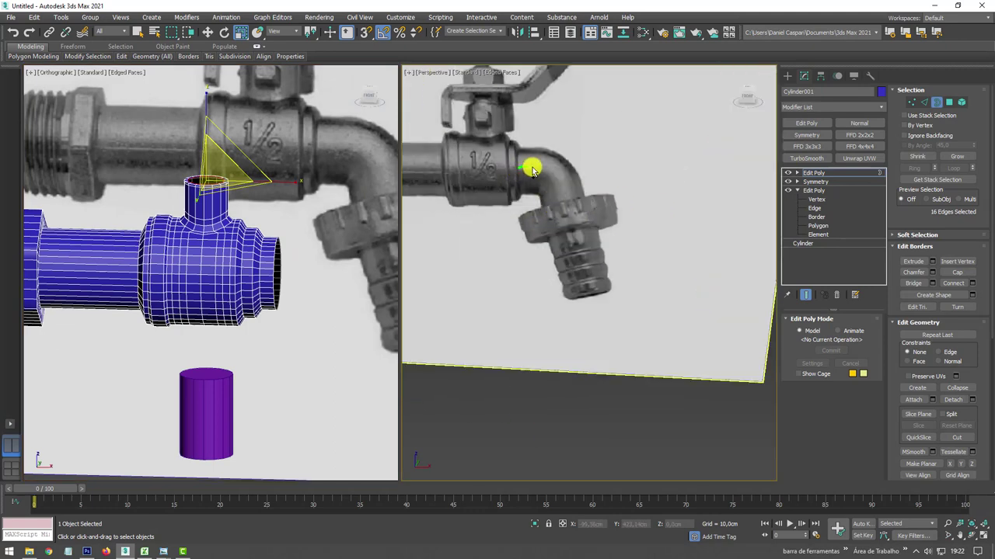
{"action": "scroll", "coordinate": [288, 271], "scroll_direction": "down", "scroll_amount": 3}
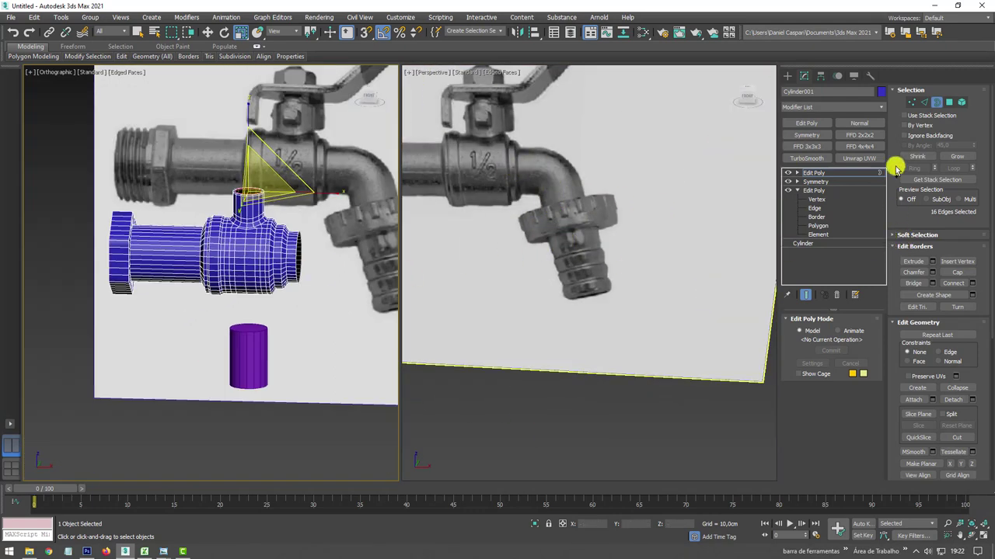
Extrude the pipe's right-end border along X toward the spout in the front view.
{"action": "left_click", "coordinate": [295, 299]}
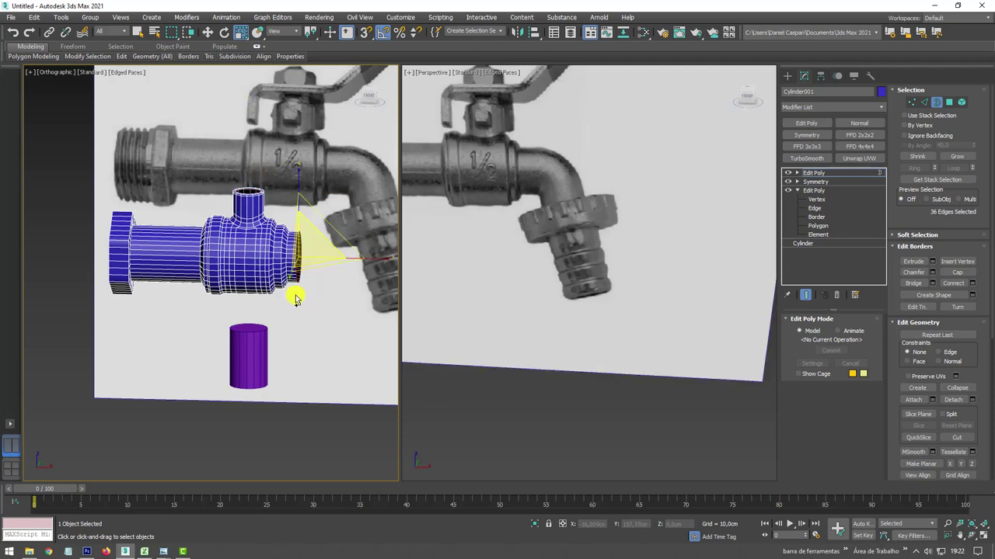
{"action": "scroll", "coordinate": [301, 289], "scroll_direction": "down", "scroll_amount": 2}
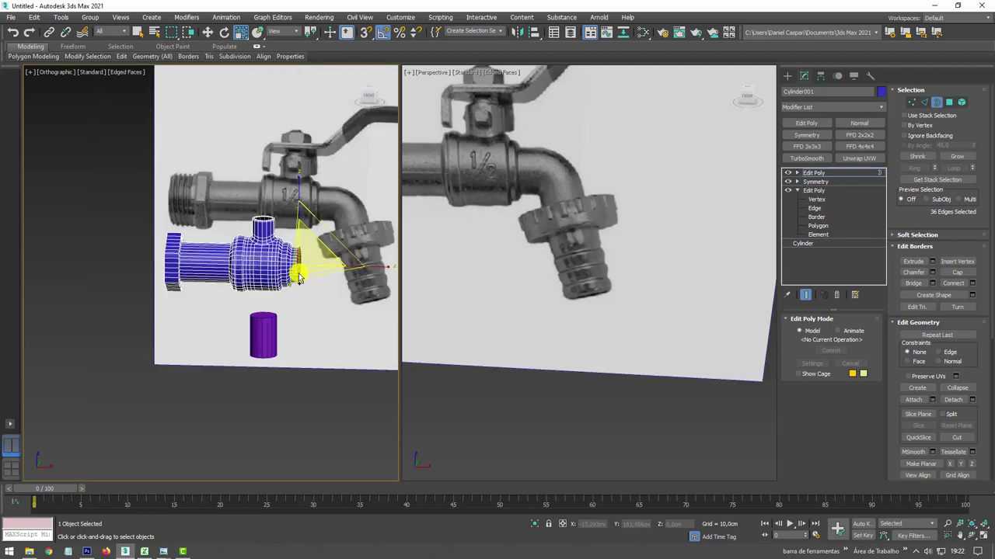
{"action": "scroll", "coordinate": [302, 289], "scroll_direction": "up", "scroll_amount": 3}
{"action": "key", "text": "f"}
{"action": "scroll", "coordinate": [262, 262], "scroll_direction": "down", "scroll_amount": 2}
{"action": "scroll", "coordinate": [261, 249], "scroll_direction": "up", "scroll_amount": 2}
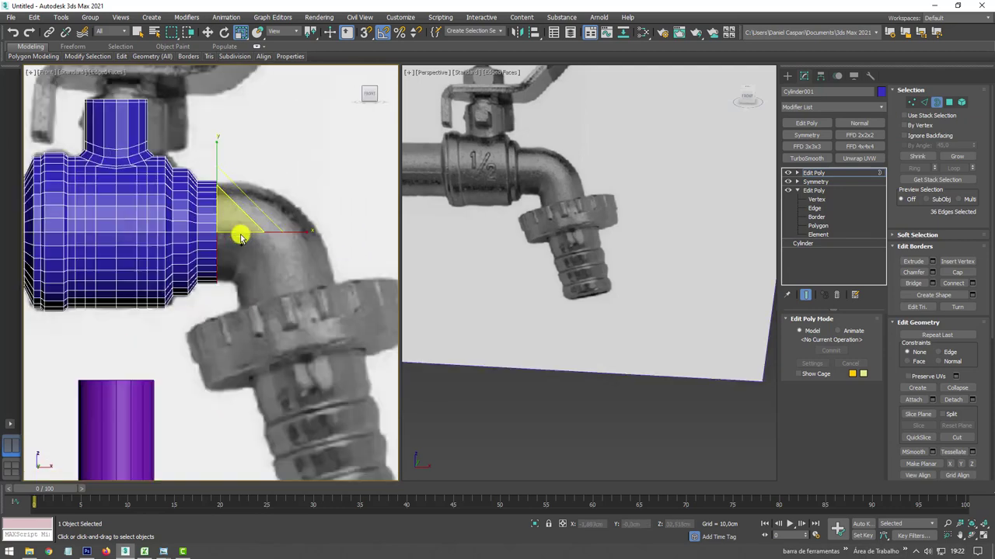
{"action": "key", "text": "w"}
{"action": "scroll", "coordinate": [256, 241], "scroll_direction": "down", "scroll_amount": 2}
{"action": "middle_click_drag", "start_coordinate": [244, 244], "coordinate": [200, 241]}
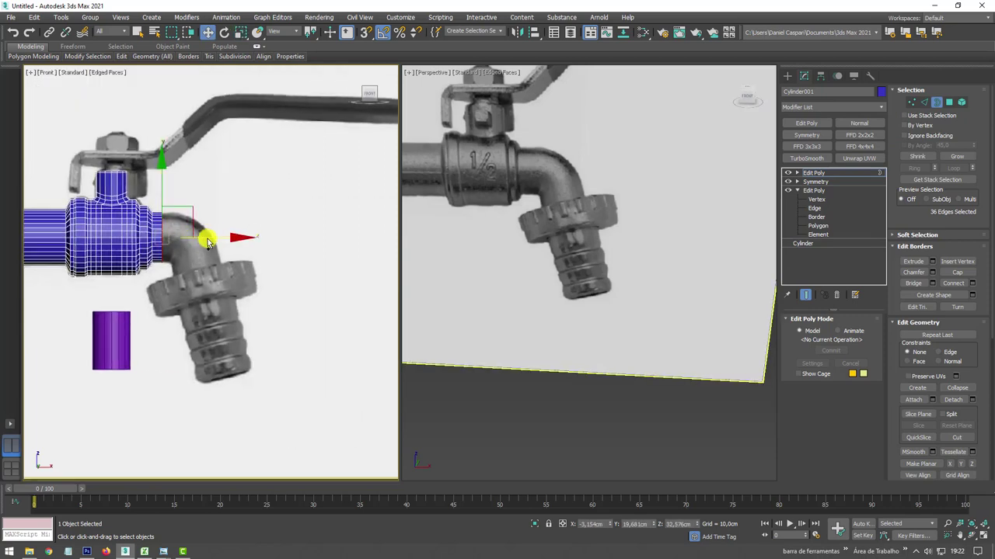
{"action": "left_click_drag", "start_coordinate": [207, 242], "coordinate": [262, 237], "text": "shift"}
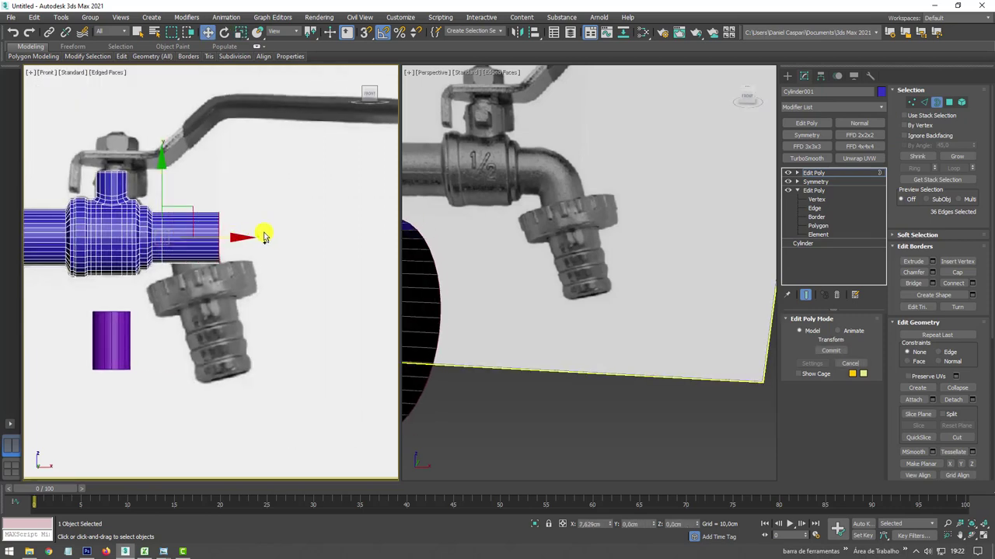
{"action": "left_click_drag", "start_coordinate": [278, 235], "coordinate": [346, 239], "text": "shift"}
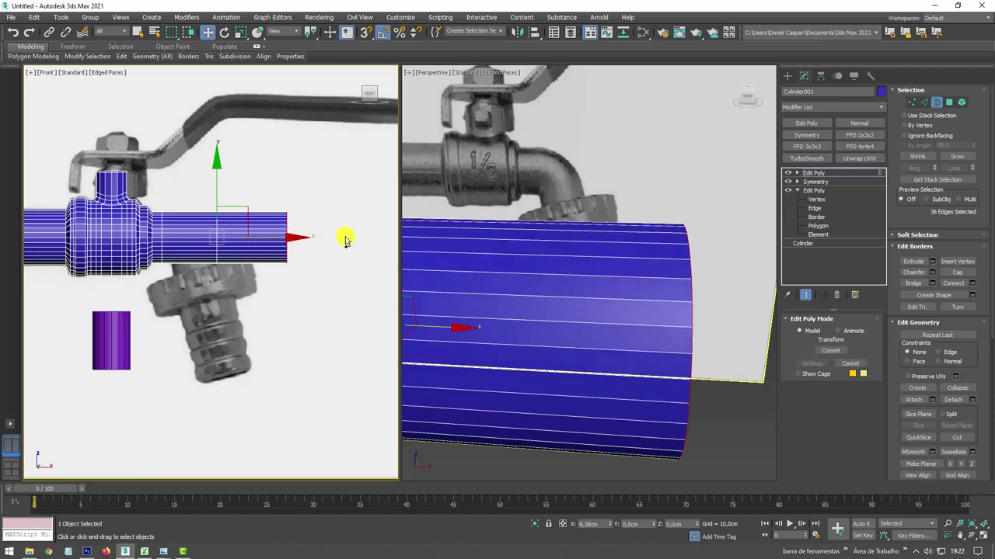
Select the new section's lengthwise edges and open the Connect settings.
{"action": "left_click", "coordinate": [924, 101]}
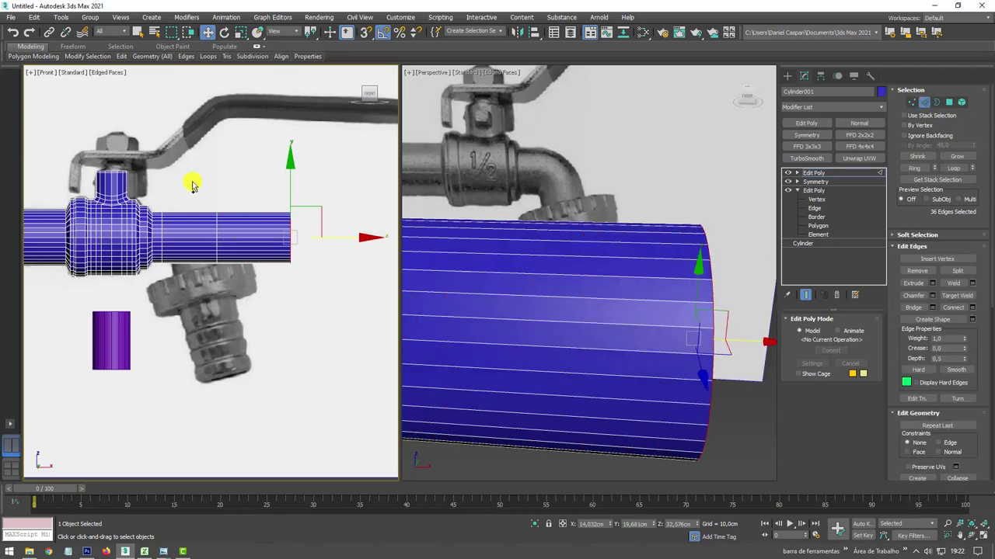
{"action": "left_click", "coordinate": [190, 237]}
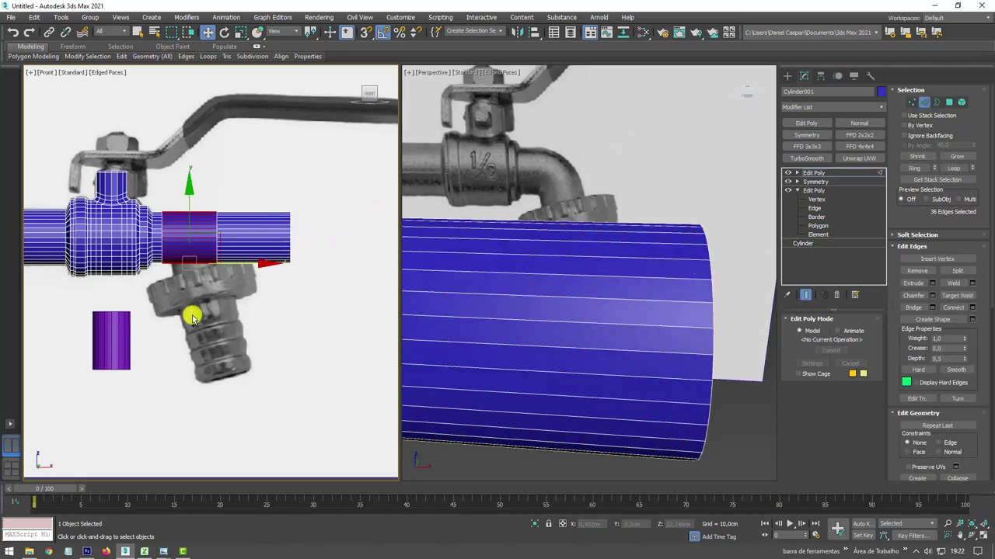
{"action": "left_click", "coordinate": [971, 307]}
{"action": "scroll", "coordinate": [226, 256], "scroll_direction": "up", "scroll_amount": 4}
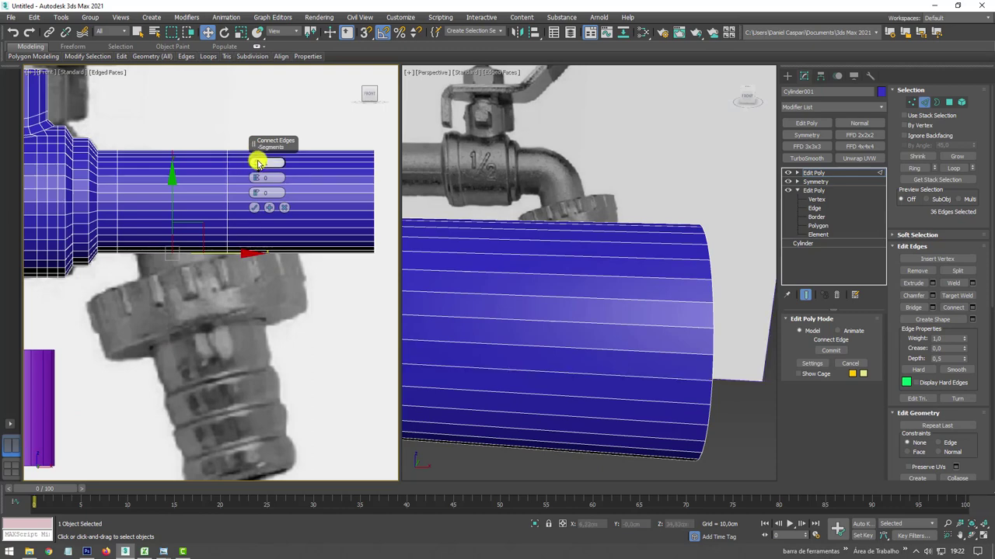
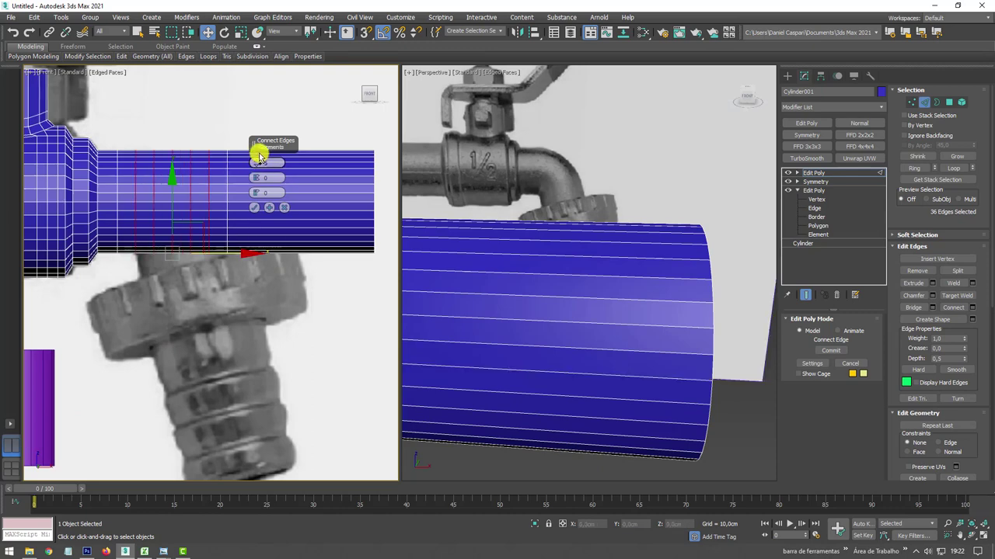
Apply the extra pipe edge loops and switch the top Edit Poly to Polygon mode.
{"action": "left_click", "coordinate": [254, 207]}
{"action": "scroll", "coordinate": [233, 210], "scroll_direction": "down", "scroll_amount": 2}
{"action": "scroll", "coordinate": [273, 213], "scroll_direction": "down", "scroll_amount": 2}
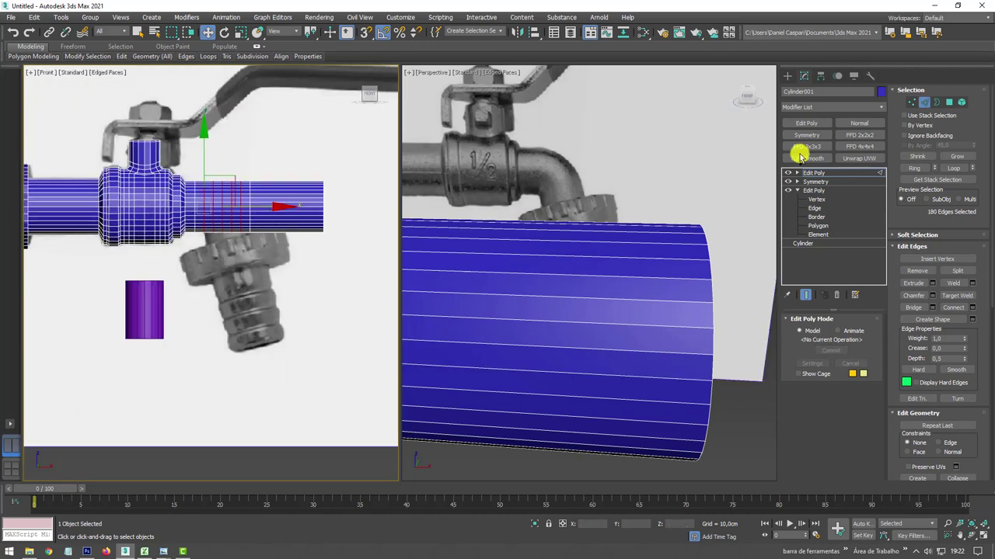
{"action": "left_click", "coordinate": [812, 173]}
{"action": "scroll", "coordinate": [182, 249], "scroll_direction": "up", "scroll_amount": 1}
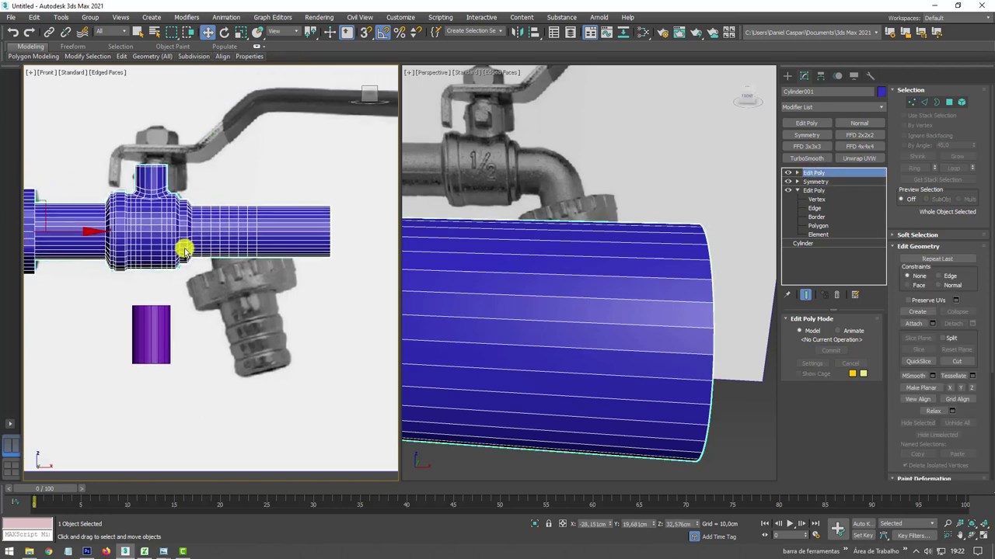
{"action": "scroll", "coordinate": [181, 249], "scroll_direction": "up", "scroll_amount": 1}
{"action": "left_click", "coordinate": [948, 102]}
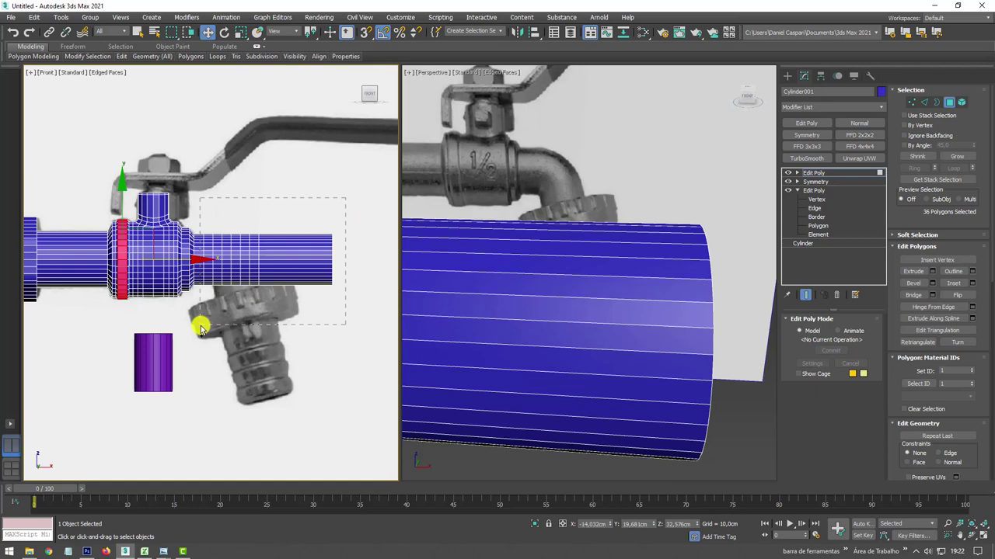
Select the right pipe polygons and add a Bend modifier with Angle 163.
{"action": "left_click_drag", "start_coordinate": [200, 329], "coordinate": [202, 330]}
{"action": "left_click", "coordinate": [881, 107]}
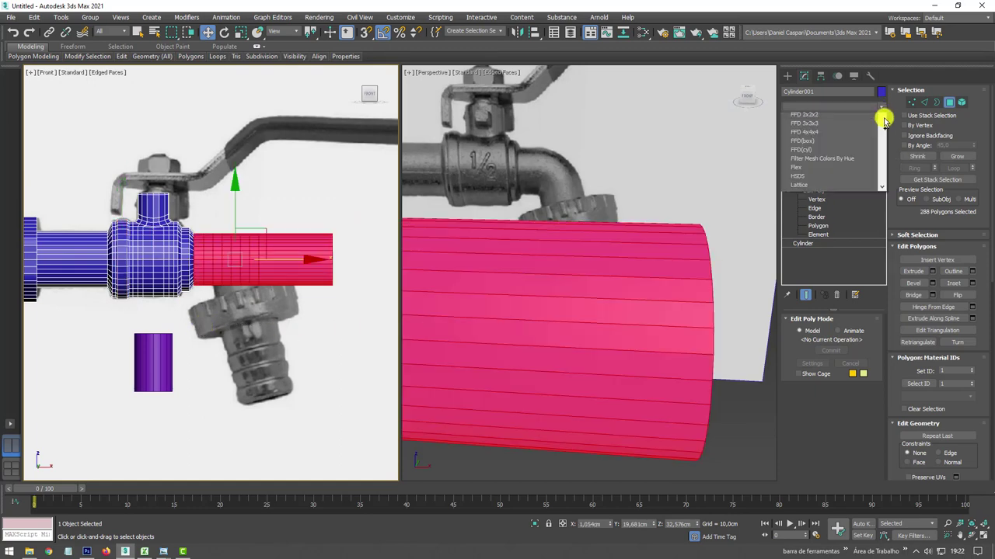
{"action": "scroll", "coordinate": [882, 150], "scroll_direction": "down", "scroll_amount": 5}
{"action": "scroll", "coordinate": [881, 156], "scroll_direction": "down", "scroll_amount": 3}
{"action": "scroll", "coordinate": [881, 159], "scroll_direction": "down", "scroll_amount": 1}
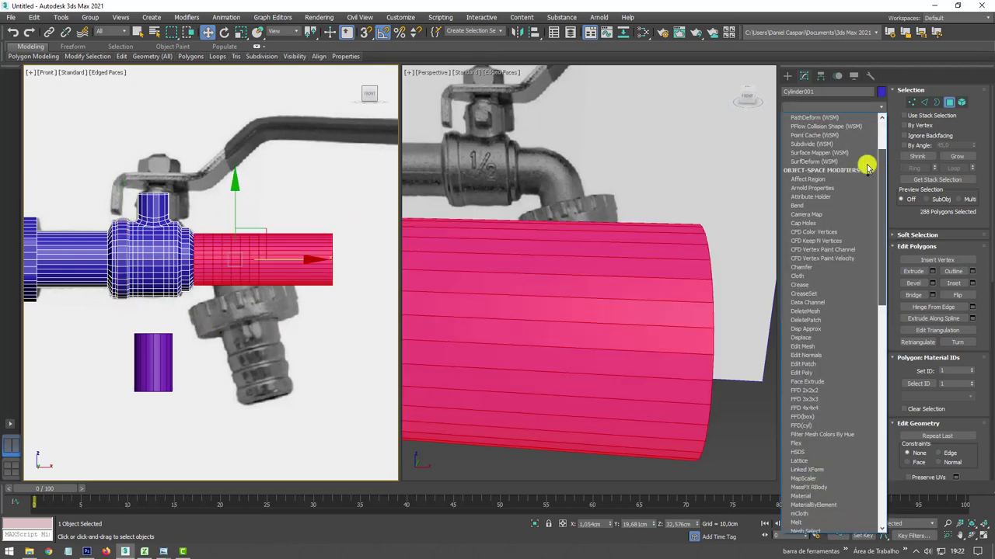
{"action": "left_click", "coordinate": [802, 206]}
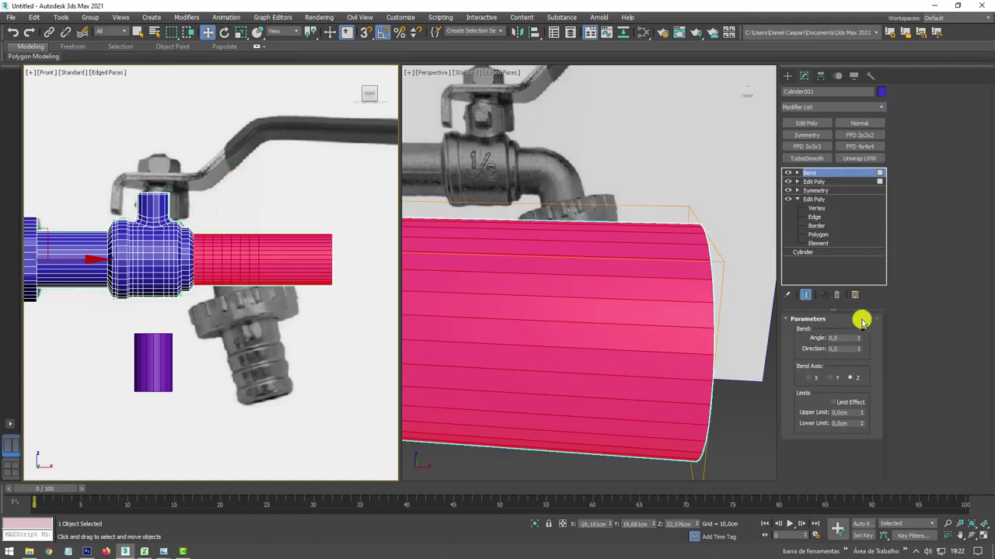
{"action": "left_click_drag", "start_coordinate": [858, 339], "coordinate": [824, 169]}
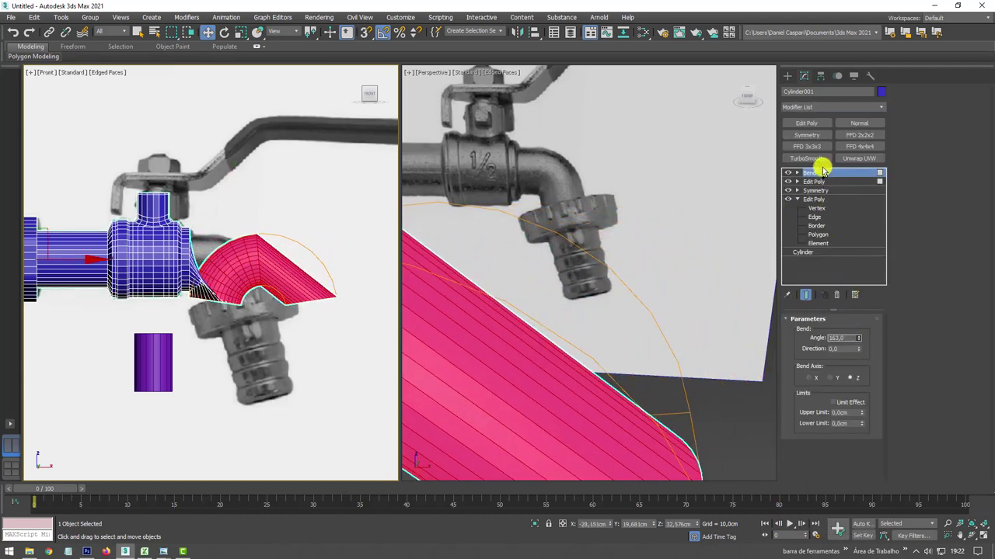
Enable Limit Effect on the Bend and set the Upper Limit to 11.2 cm.
{"action": "scroll", "coordinate": [677, 278], "scroll_direction": "down", "scroll_amount": 5}
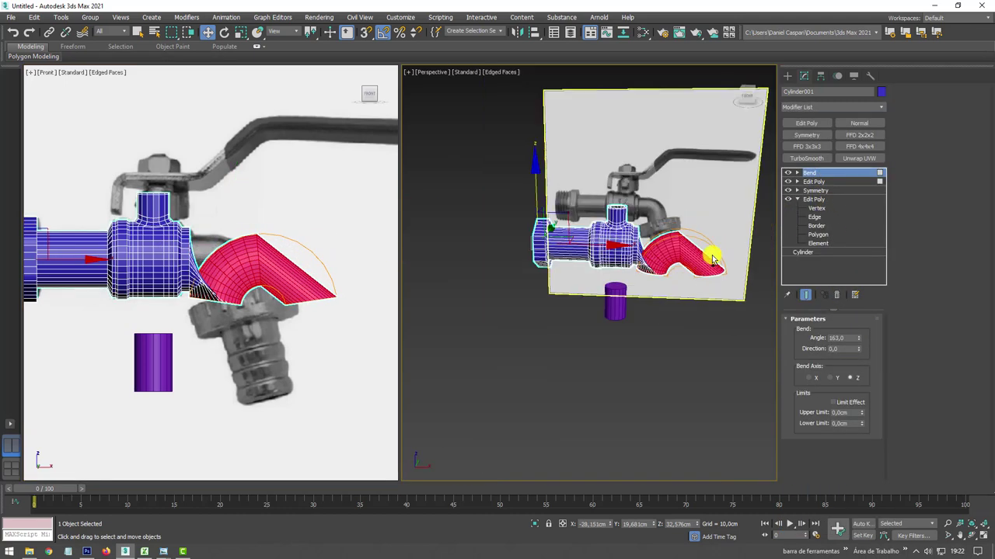
{"action": "middle_click_drag", "start_coordinate": [710, 251], "coordinate": [661, 282], "text": "alt"}
{"action": "scroll", "coordinate": [688, 279], "scroll_direction": "up", "scroll_amount": 2}
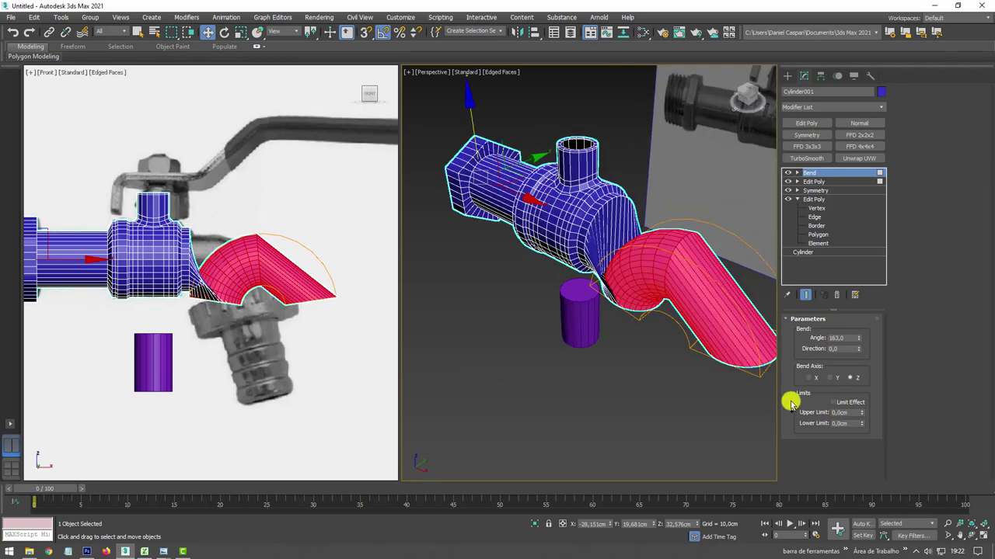
{"action": "left_click", "coordinate": [833, 402]}
{"action": "mouse_move", "coordinate": [861, 414]}
{"action": "left_mouse_down"}
{"action": "mouse_move", "coordinate": [830, 204]}
{"action": "mouse_move", "coordinate": [839, 441]}
{"action": "mouse_move", "coordinate": [850, 82]}
{"action": "mouse_move", "coordinate": [886, 374]}
{"action": "left_mouse_up"}
{"action": "mouse_move", "coordinate": [662, 289]}
{"action": "middle_mouse_down", "text": "alt"}
{"action": "mouse_move", "coordinate": [677, 278]}
{"action": "mouse_move", "coordinate": [651, 300]}
{"action": "middle_mouse_up", "text": "alt"}
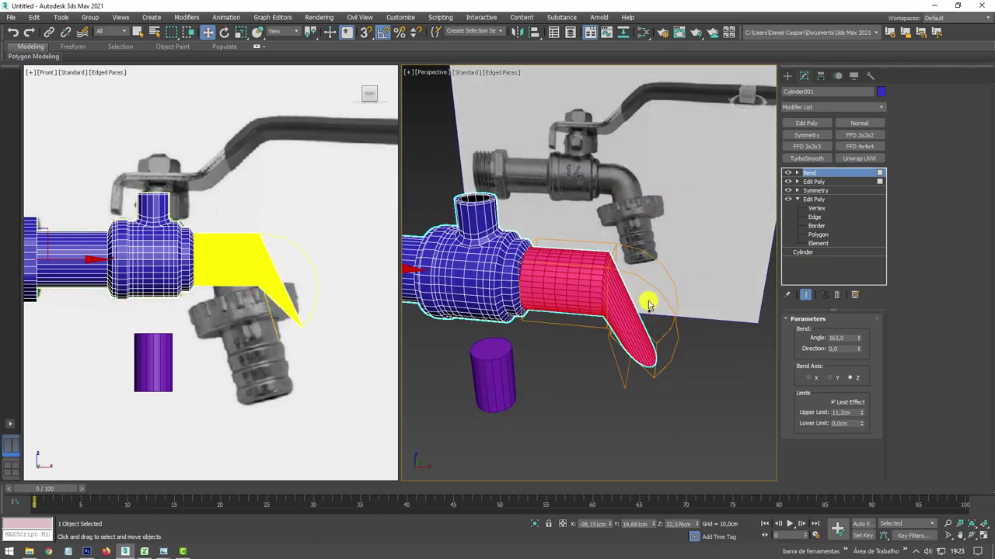
Select the Bend gizmo and shift the bend centre left along the pipe's X axis.
{"action": "left_click", "coordinate": [797, 173]}
{"action": "left_click", "coordinate": [815, 181]}
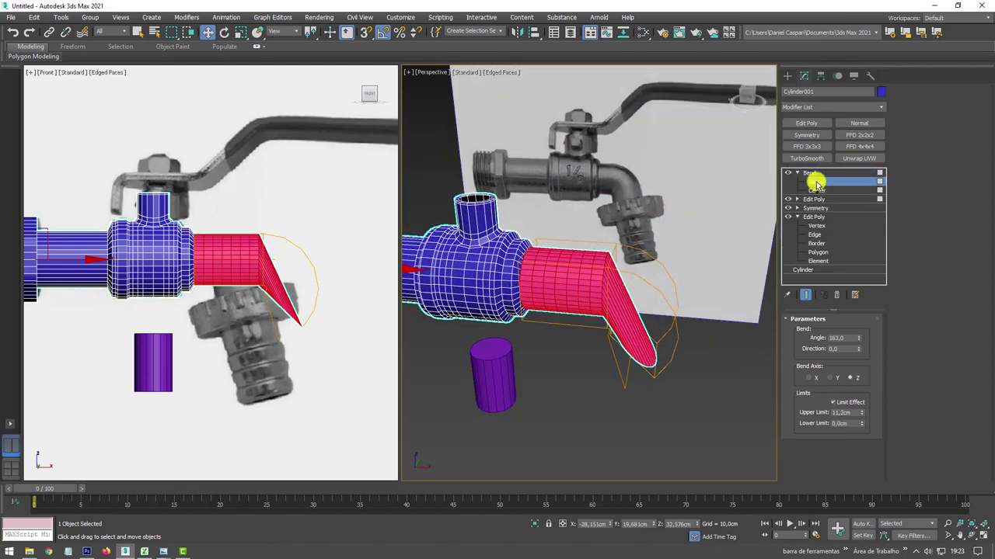
{"action": "middle_click_drag", "start_coordinate": [697, 291], "coordinate": [677, 304], "text": "alt"}
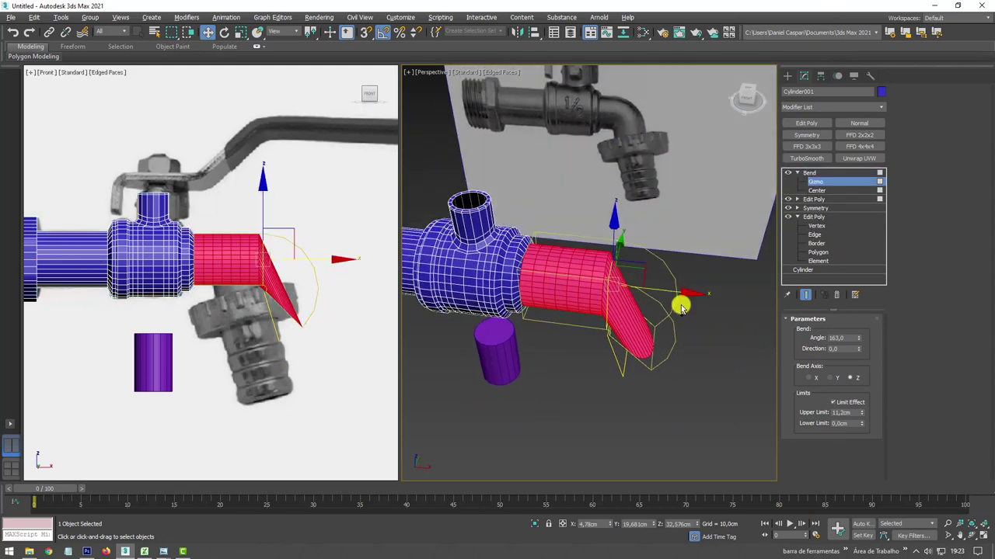
{"action": "left_click_drag", "start_coordinate": [677, 291], "coordinate": [590, 291]}
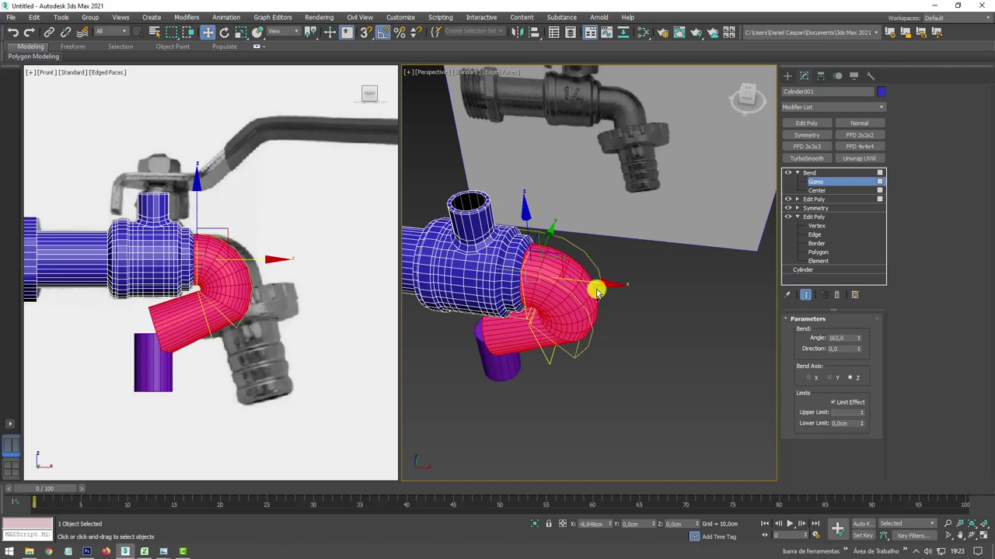
{"action": "middle_click_drag", "start_coordinate": [595, 291], "coordinate": [613, 257], "text": "alt"}
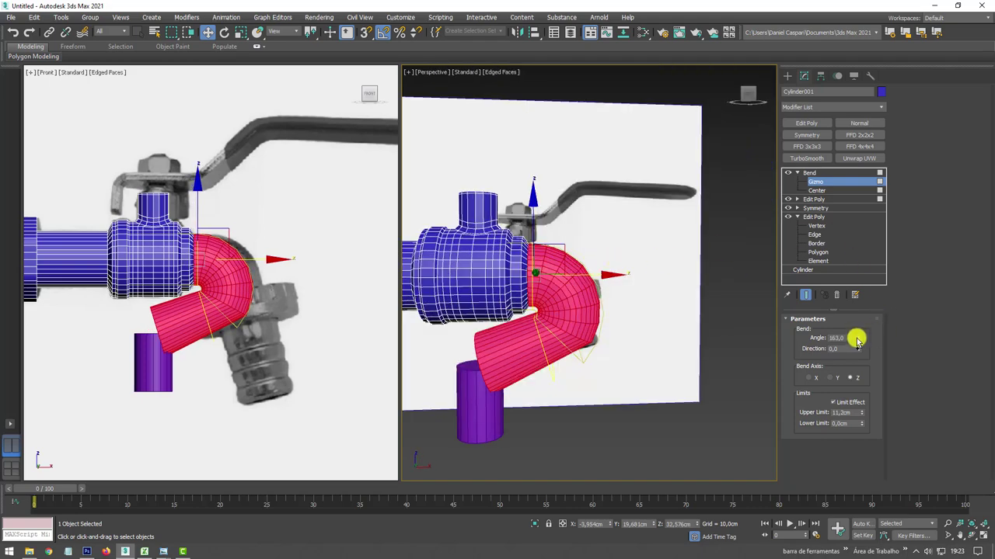
Retune the bend to 76.5° with a 6.608 cm upper limit, nudging the gizmo right.
{"action": "mouse_move", "coordinate": [857, 340]}
{"action": "left_mouse_down"}
{"action": "mouse_move", "coordinate": [886, 433]}
{"action": "mouse_move", "coordinate": [886, 410]}
{"action": "left_mouse_up"}
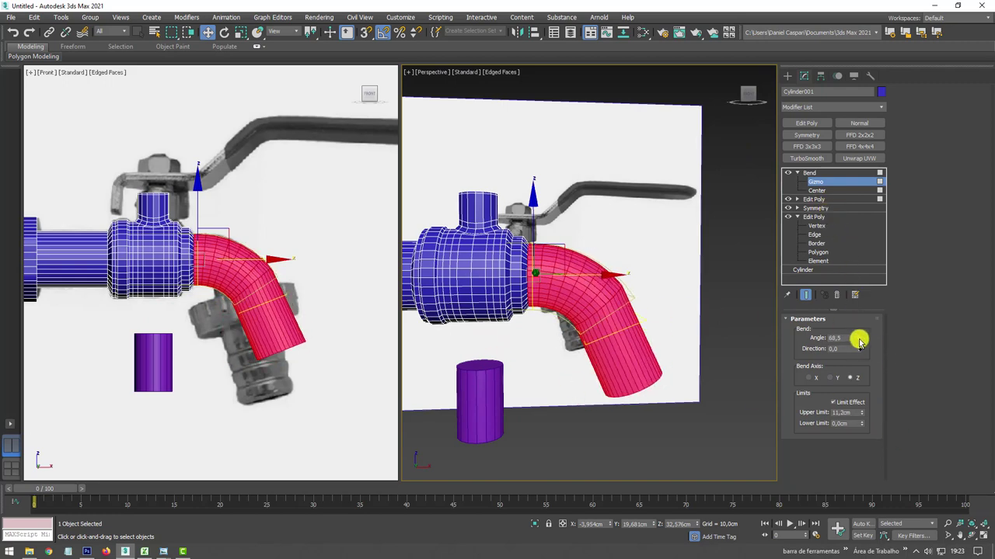
{"action": "mouse_move", "coordinate": [859, 342]}
{"action": "left_mouse_down"}
{"action": "mouse_move", "coordinate": [853, 305]}
{"action": "mouse_move", "coordinate": [864, 432]}
{"action": "left_mouse_up"}
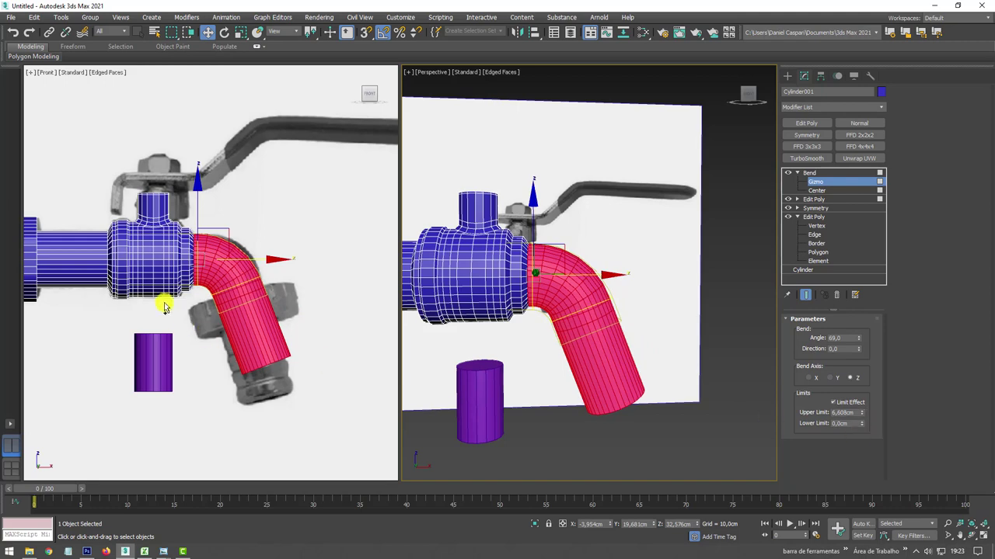
{"action": "scroll", "coordinate": [163, 306], "scroll_direction": "up", "scroll_amount": 3}
{"action": "scroll", "coordinate": [234, 277], "scroll_direction": "up", "scroll_amount": 3}
{"action": "left_click_drag", "start_coordinate": [246, 263], "coordinate": [260, 260]}
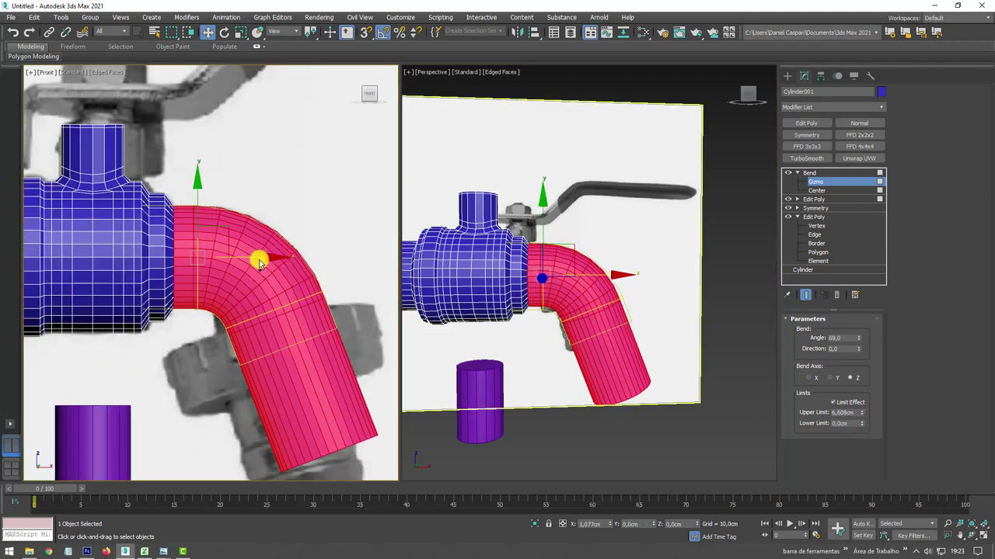
{"action": "left_click_drag", "start_coordinate": [858, 342], "coordinate": [859, 335]}
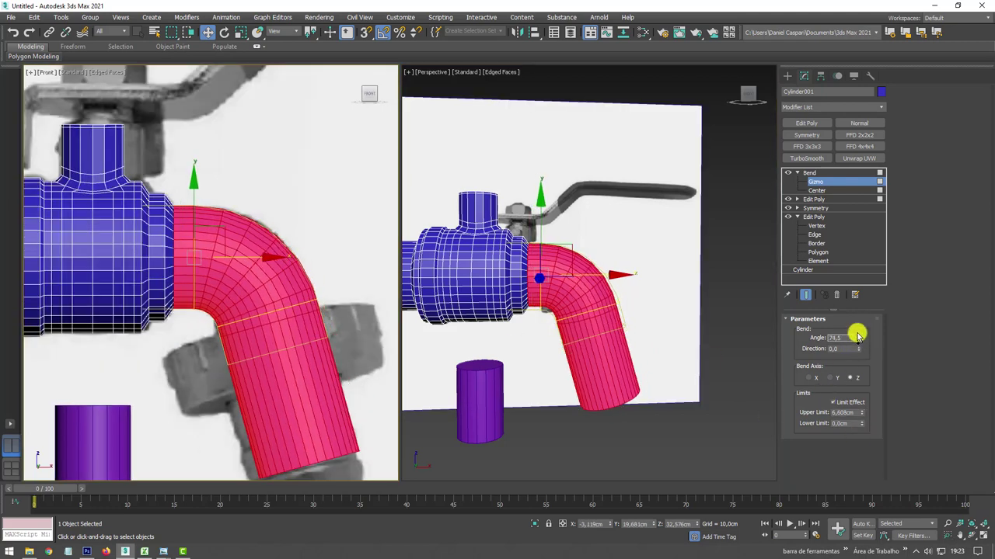
{"action": "scroll", "coordinate": [448, 345], "scroll_direction": "down", "scroll_amount": 5}
{"action": "scroll", "coordinate": [324, 354], "scroll_direction": "down", "scroll_amount": 2}
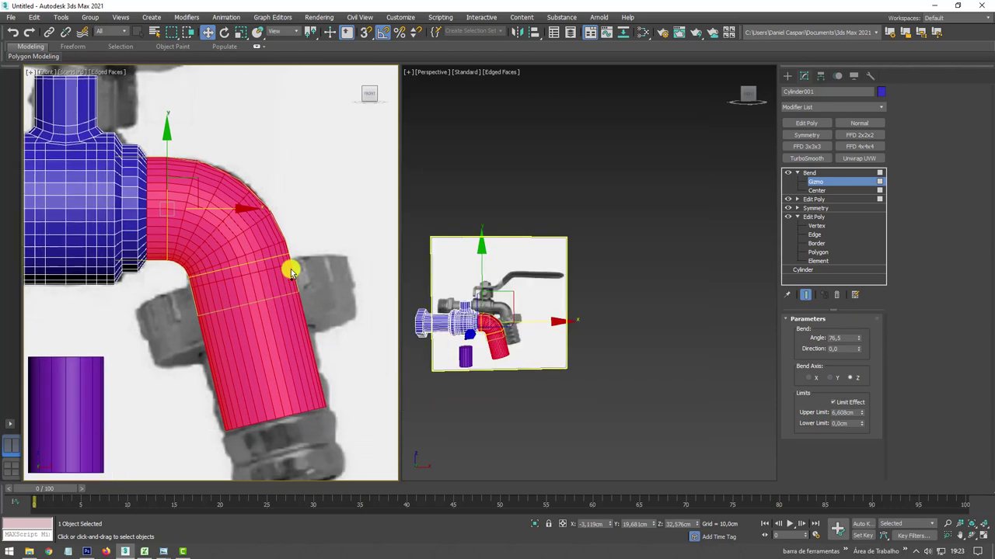
{"action": "scroll", "coordinate": [291, 280], "scroll_direction": "down", "scroll_amount": 2}
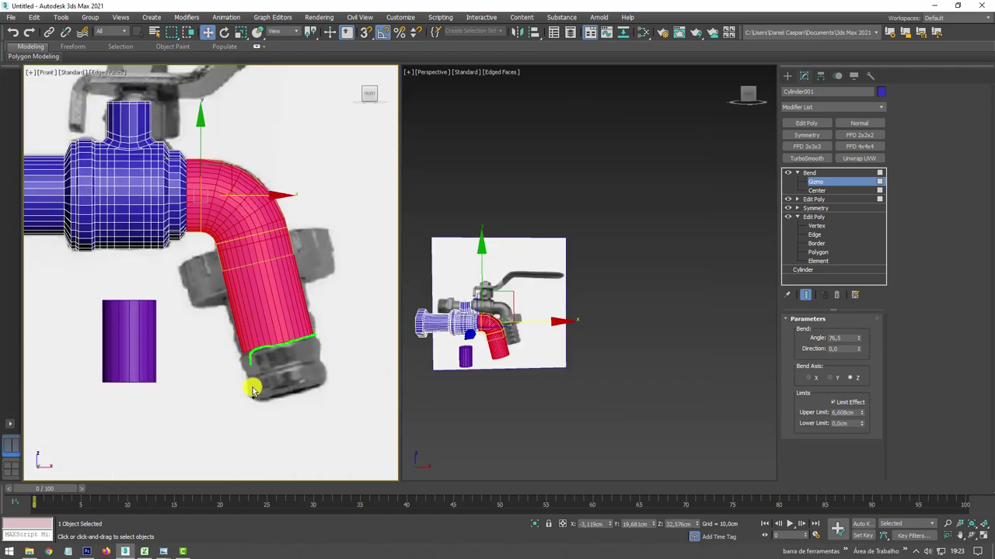
With the Bend off, move the pipe's end border along X to lengthen the spout.
{"action": "left_click", "coordinate": [788, 173]}
{"action": "left_click", "coordinate": [808, 200]}
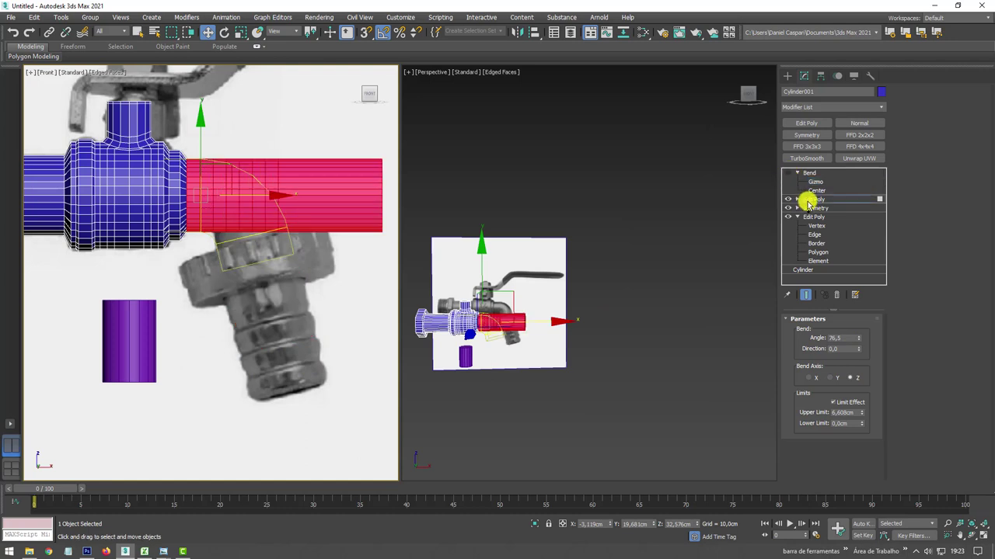
{"action": "left_click", "coordinate": [937, 103]}
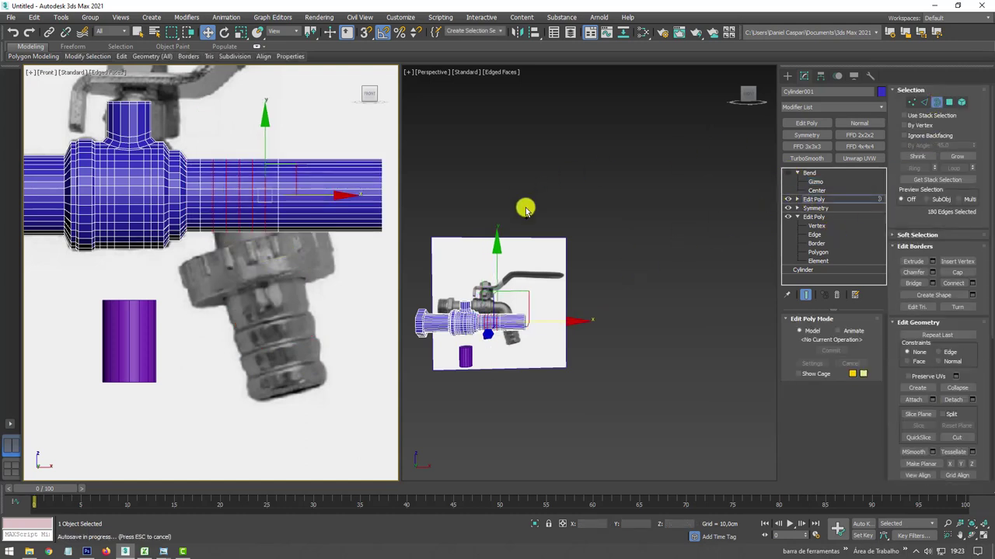
{"action": "right_click", "coordinate": [506, 290]}
{"action": "middle_click_drag", "start_coordinate": [356, 228], "coordinate": [219, 204]}
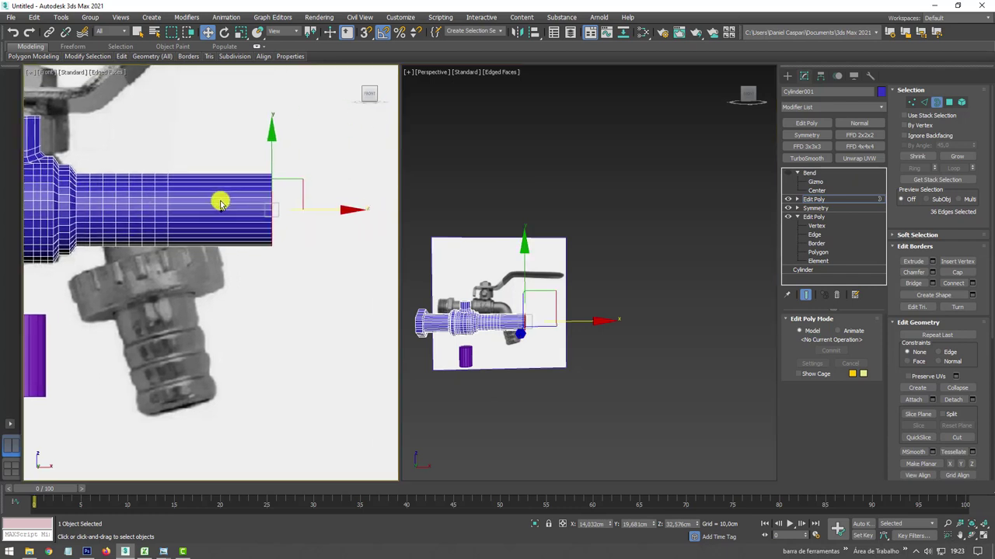
{"action": "left_click_drag", "start_coordinate": [325, 215], "coordinate": [386, 211]}
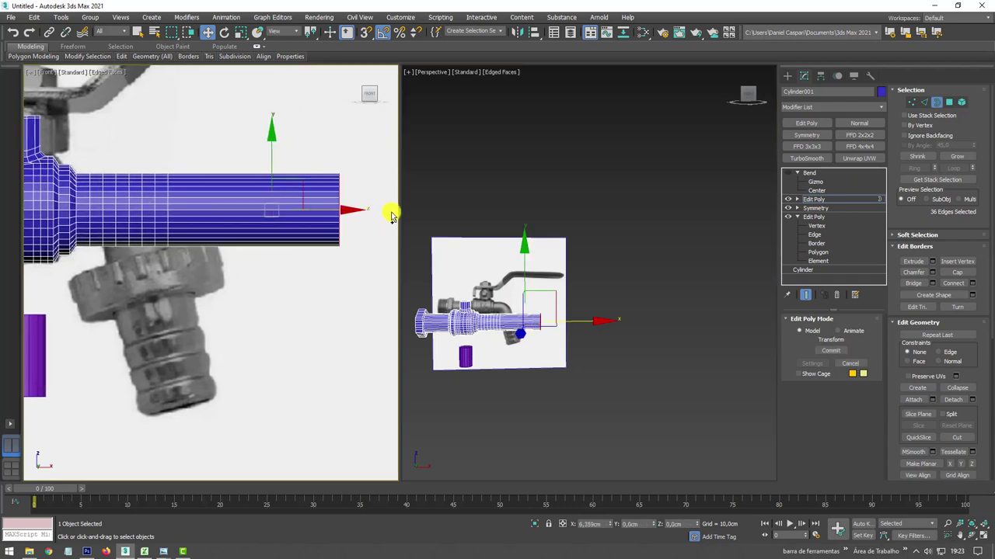
{"action": "left_click", "coordinate": [948, 103]}
Re-enable the Bend and lower its angle to 73°.
{"action": "left_click", "coordinate": [810, 173]}
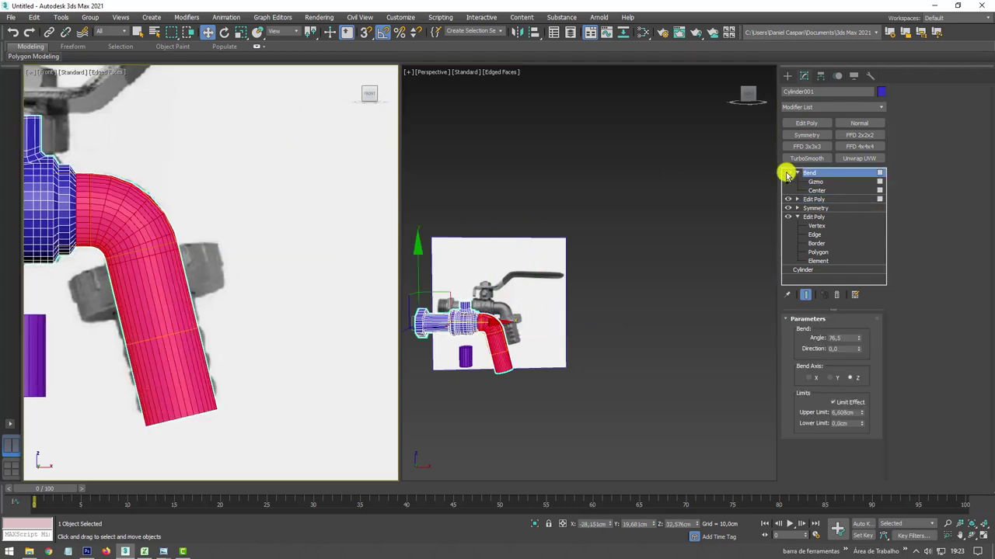
{"action": "scroll", "coordinate": [222, 295], "scroll_direction": "up", "scroll_amount": 1}
{"action": "scroll", "coordinate": [271, 300], "scroll_direction": "up", "scroll_amount": 1}
{"action": "scroll", "coordinate": [271, 285], "scroll_direction": "down", "scroll_amount": 3}
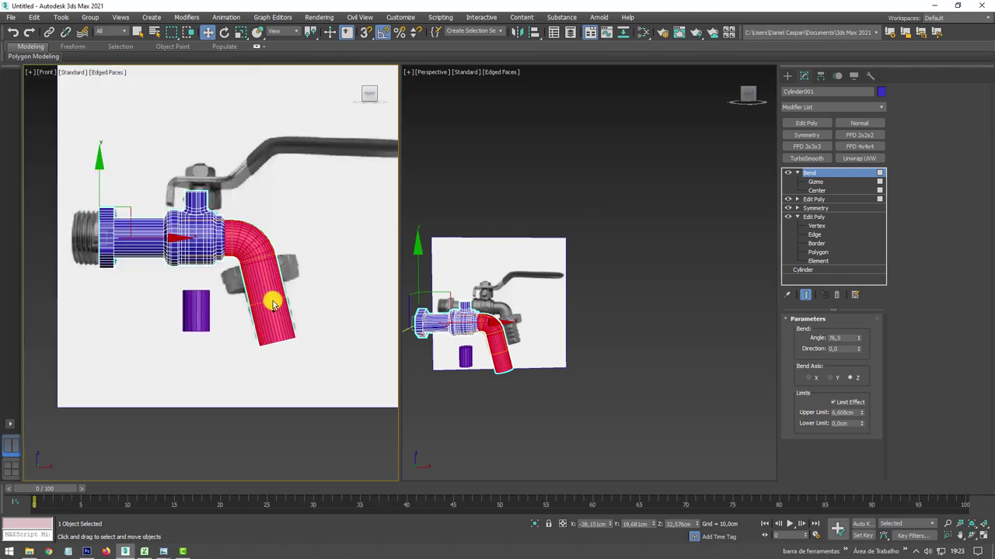
{"action": "scroll", "coordinate": [266, 294], "scroll_direction": "up", "scroll_amount": 3}
{"action": "scroll", "coordinate": [287, 286], "scroll_direction": "down", "scroll_amount": 1}
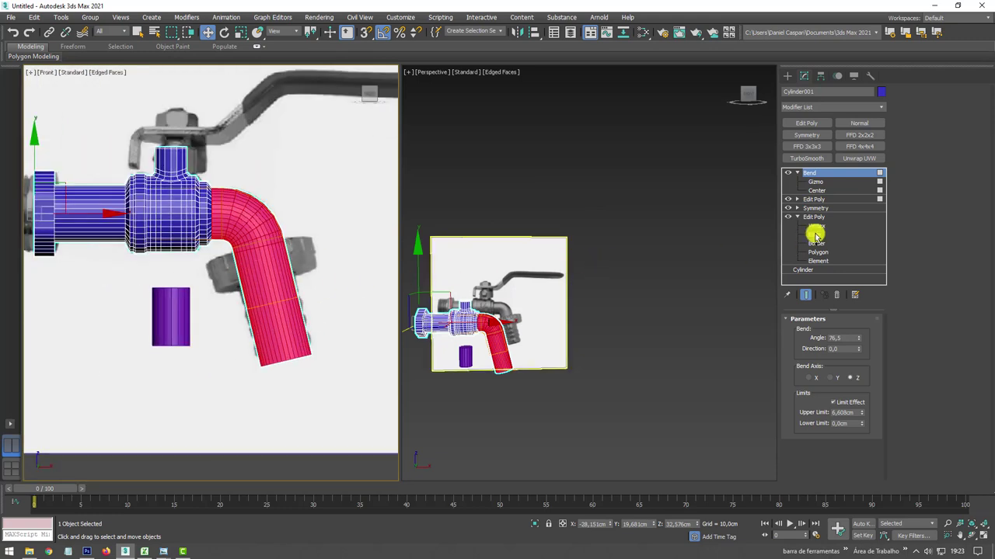
{"action": "left_click_drag", "start_coordinate": [859, 346], "coordinate": [860, 344]}
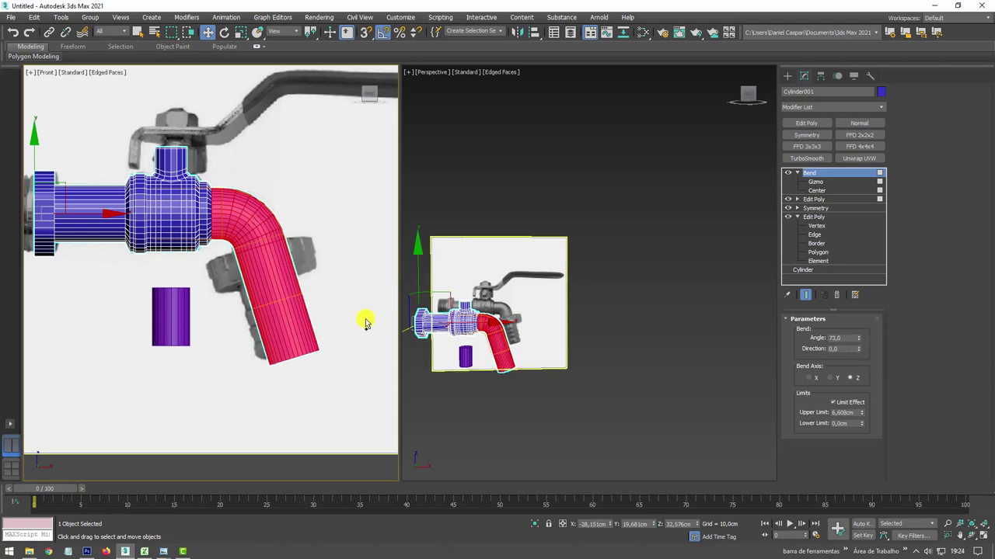
{"action": "middle_click_drag", "start_coordinate": [599, 308], "coordinate": [599, 329], "text": "alt"}
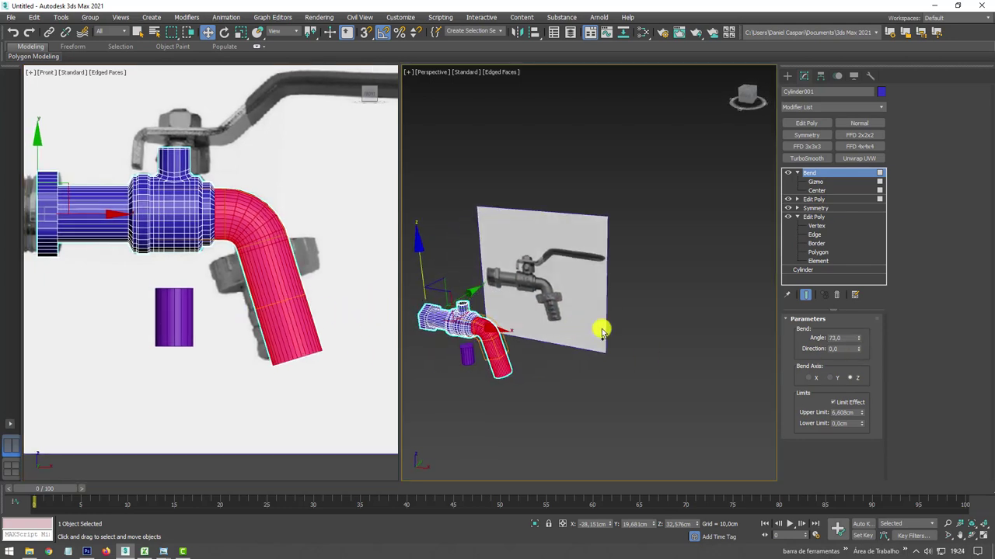
{"action": "scroll", "coordinate": [569, 325], "scroll_direction": "up", "scroll_amount": 2}
{"action": "scroll", "coordinate": [569, 325], "scroll_direction": "up", "scroll_amount": 3}
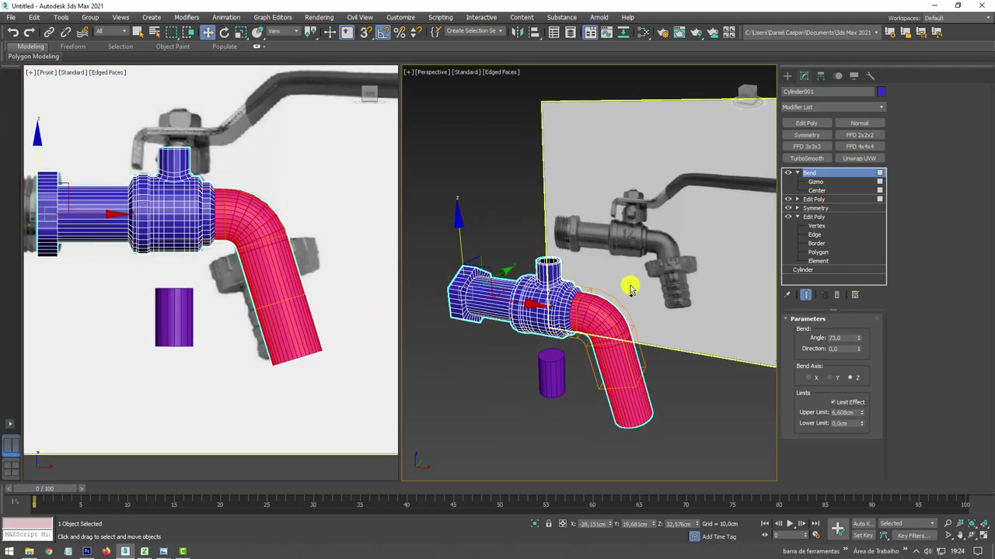
Add a new Edit Poly above the Bend, enter Edge mode, and undo the ring edges.
{"action": "left_click", "coordinate": [806, 123]}
{"action": "left_click", "coordinate": [920, 104]}
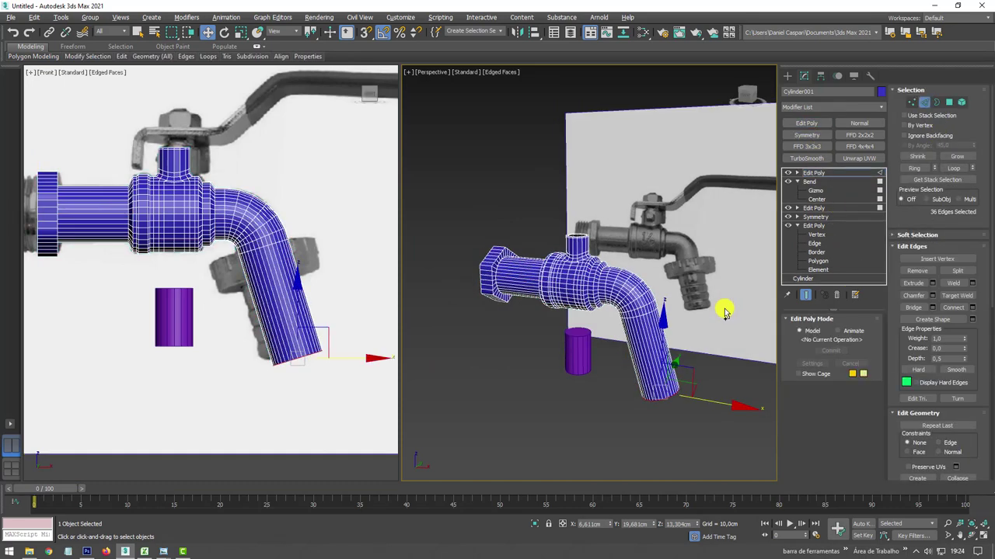
{"action": "middle_click_drag", "start_coordinate": [726, 310], "coordinate": [715, 317], "text": "alt"}
{"action": "scroll", "coordinate": [707, 297], "scroll_direction": "up", "scroll_amount": 3}
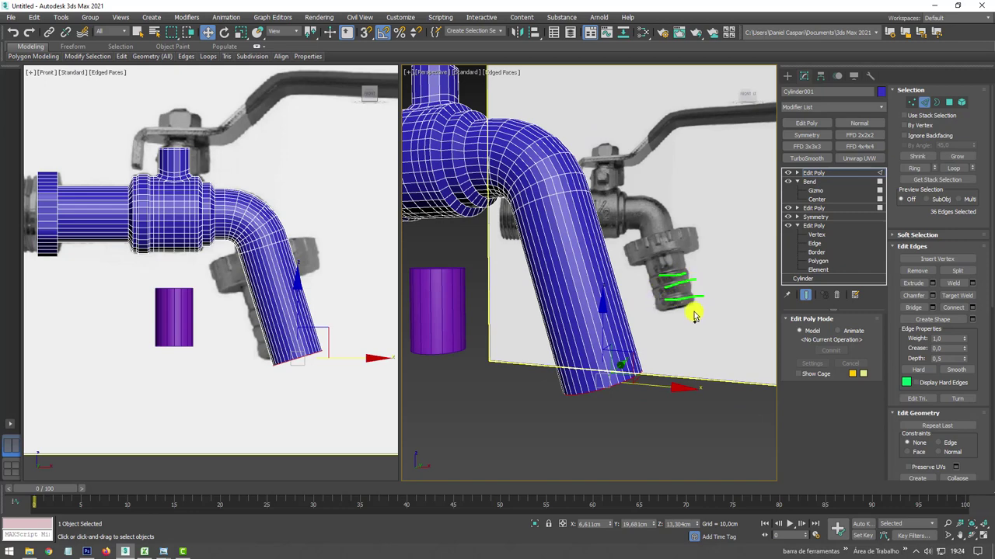
{"action": "middle_click_drag", "start_coordinate": [656, 322], "coordinate": [657, 285], "text": "alt"}
{"action": "key", "text": "ctrl+z"}
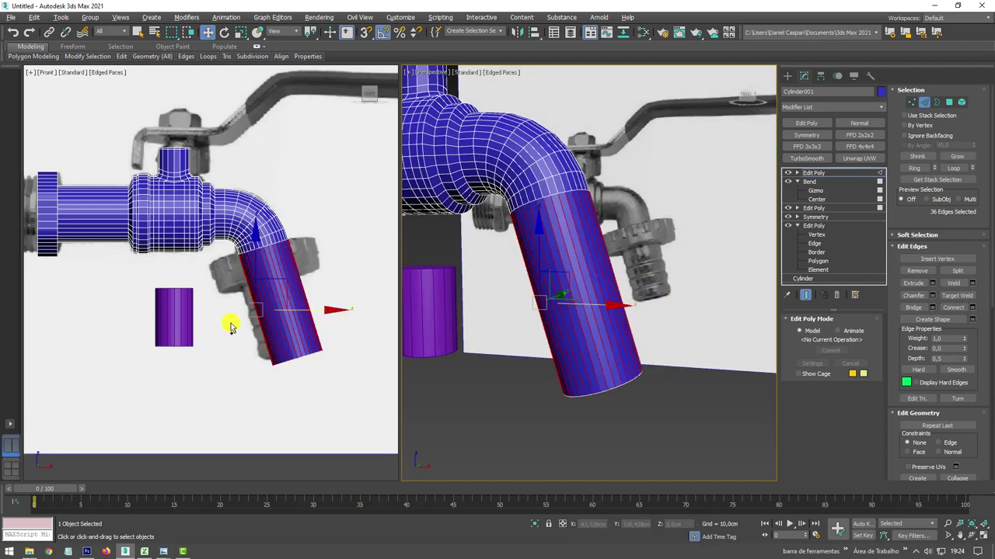
{"action": "scroll", "coordinate": [230, 326], "scroll_direction": "up", "scroll_amount": 2}
{"action": "scroll", "coordinate": [259, 289], "scroll_direction": "up", "scroll_amount": 2}
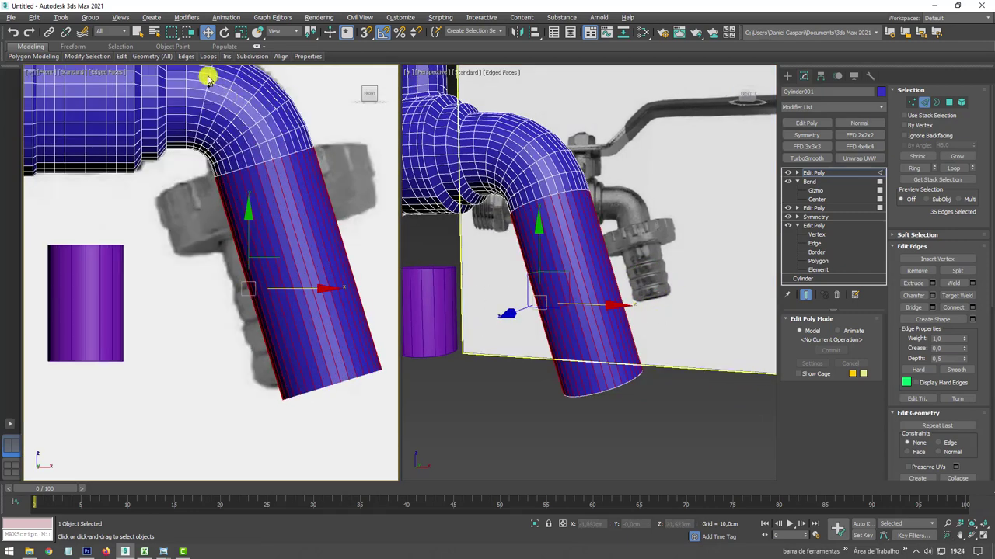
{"action": "mouse_move", "coordinate": [121, 56]}
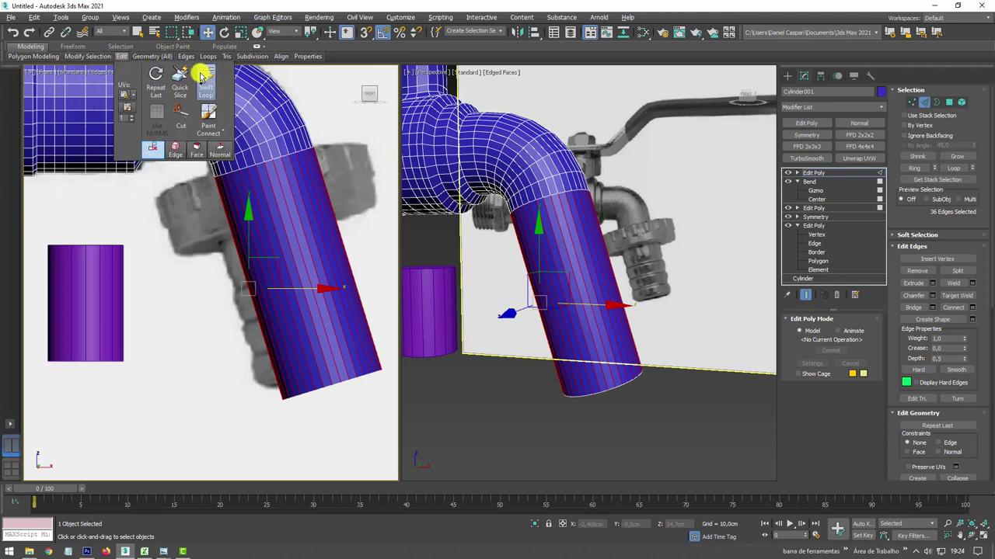
Insert two Swift Loop edge loops near the lower end of the straight spout.
{"action": "left_click", "coordinate": [200, 75]}
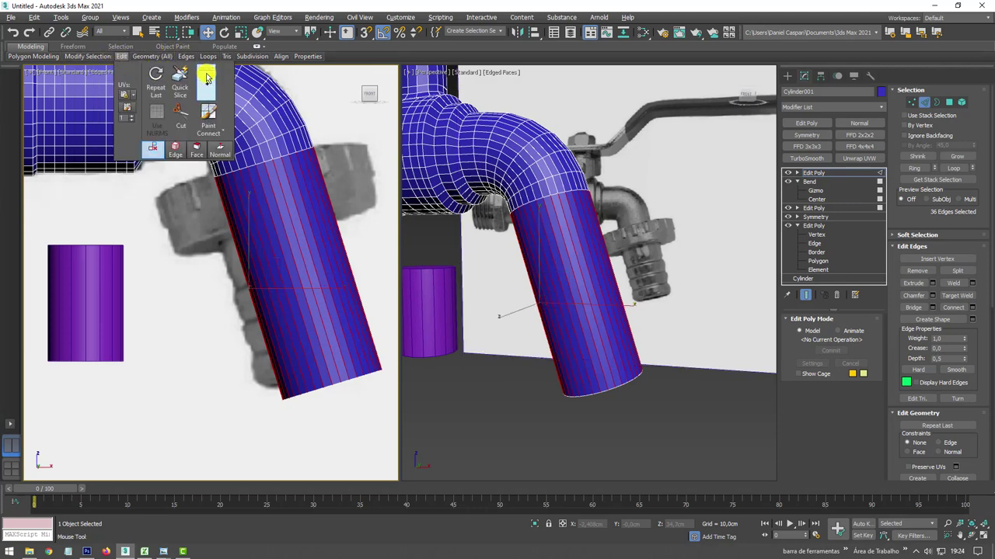
{"action": "left_click", "coordinate": [264, 281]}
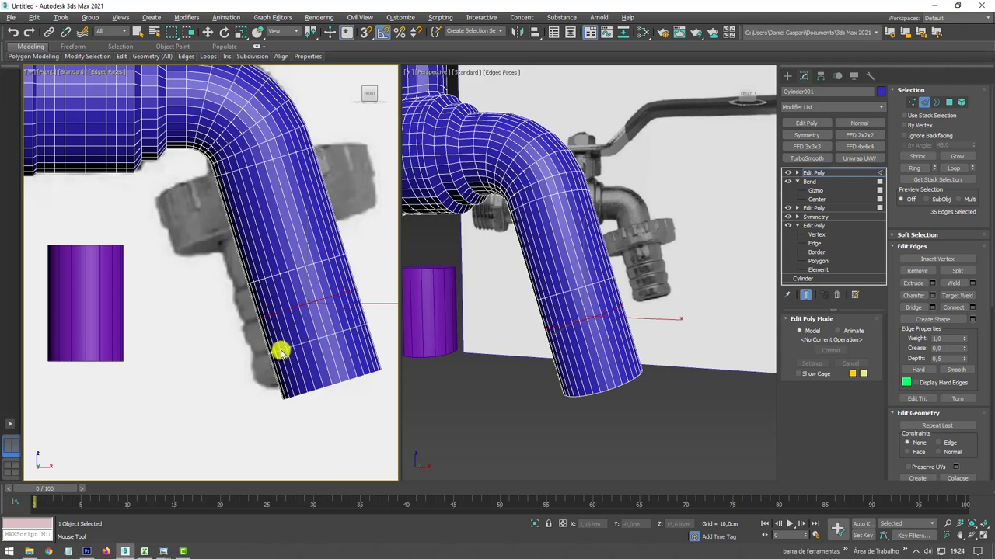
{"action": "left_click", "coordinate": [288, 386]}
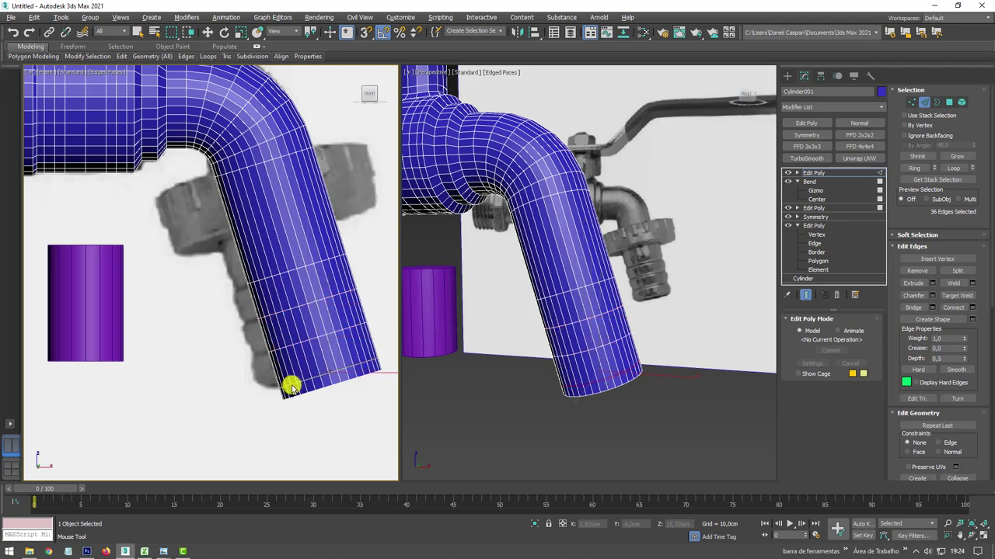
{"action": "key", "text": "w"}
Clear the border selection and ring-select edges on the spout's lower part.
{"action": "left_click", "coordinate": [940, 101]}
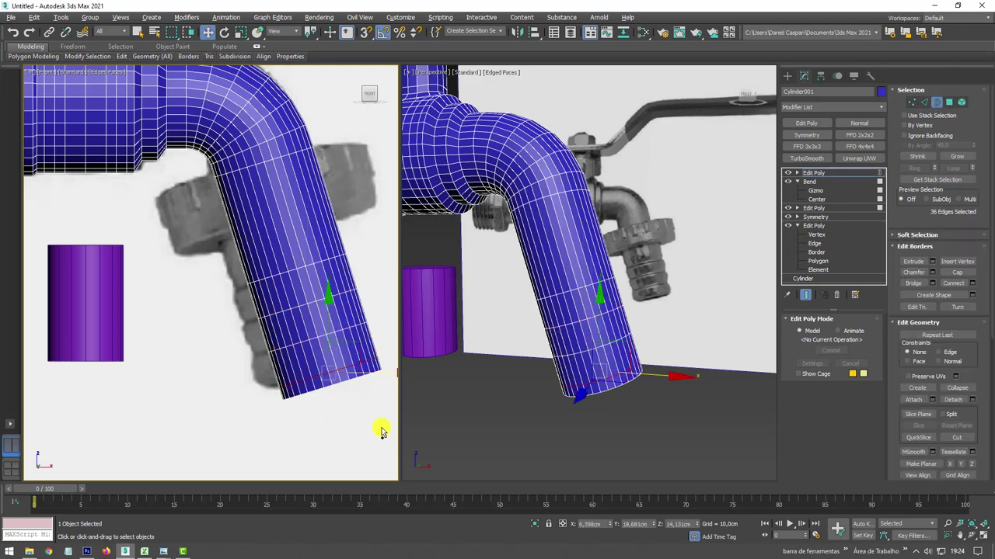
{"action": "left_click", "coordinate": [309, 397]}
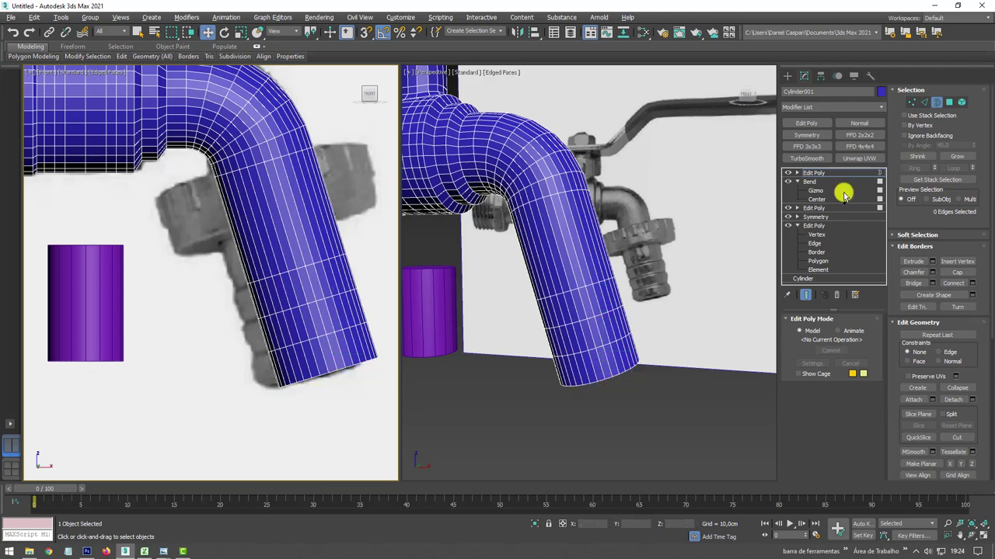
{"action": "left_click", "coordinate": [940, 101]}
{"action": "left_click", "coordinate": [923, 102]}
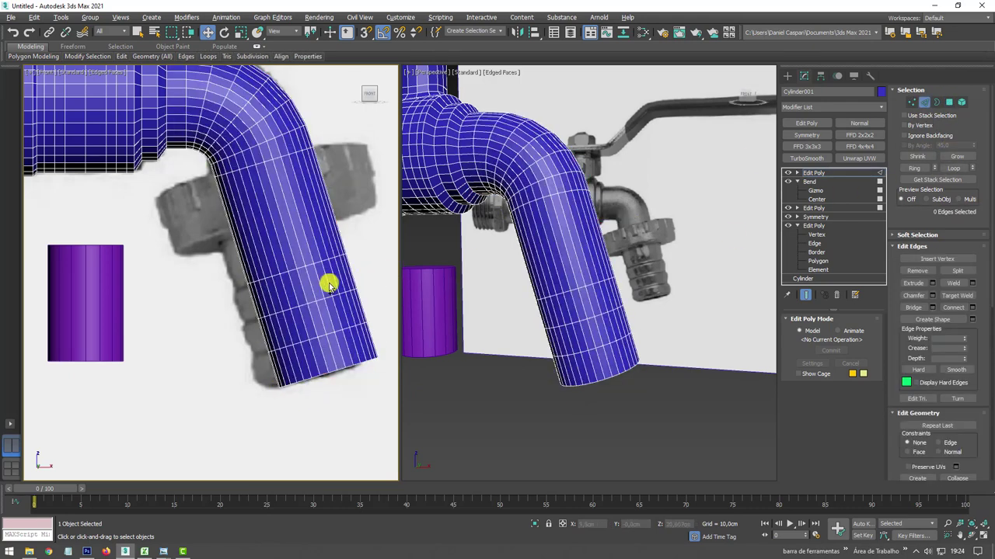
{"action": "left_click", "coordinate": [315, 282]}
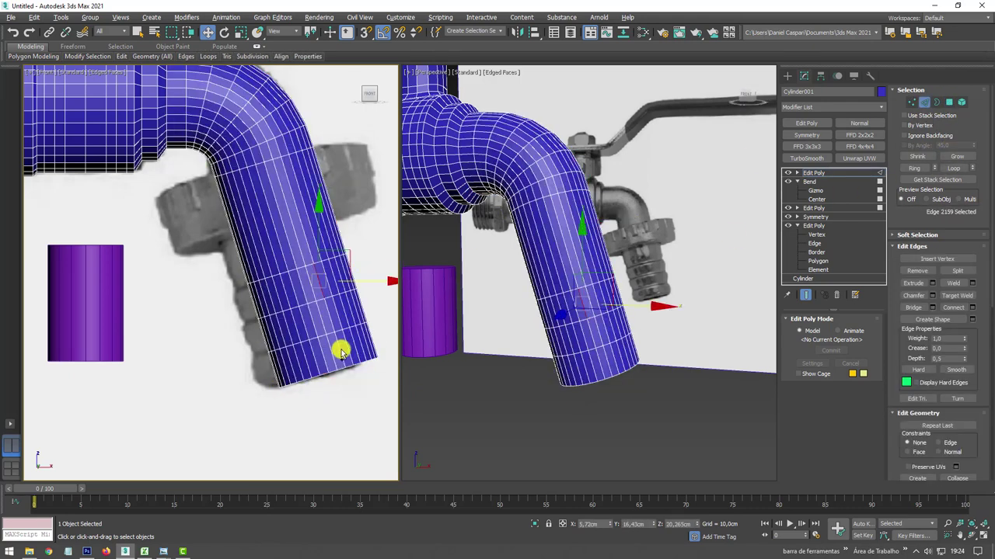
{"action": "left_click", "coordinate": [915, 168]}
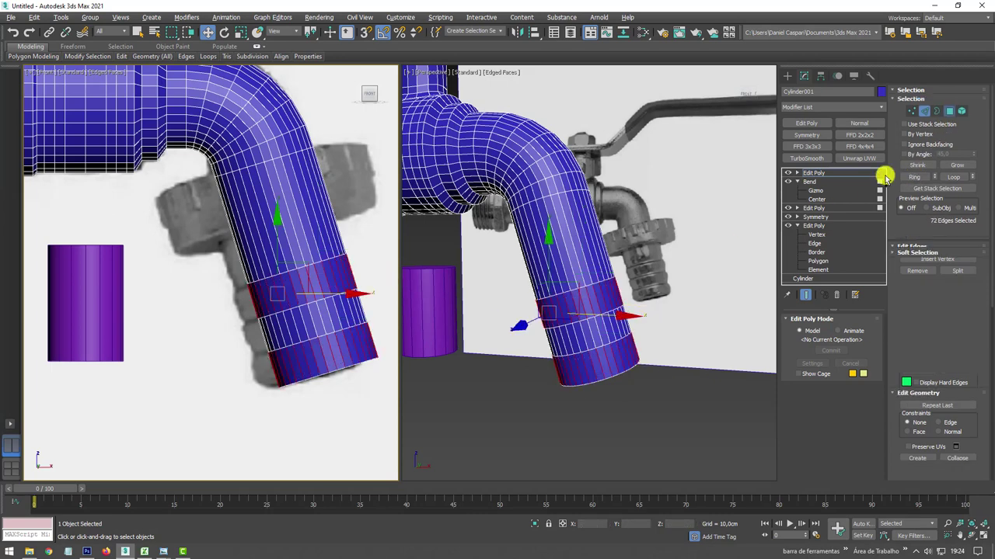
Convert the edge rings to polygons and extrude them by Local Normal about 0.688 cm.
{"action": "key", "text": "4"}
{"action": "left_click", "coordinate": [932, 273]}
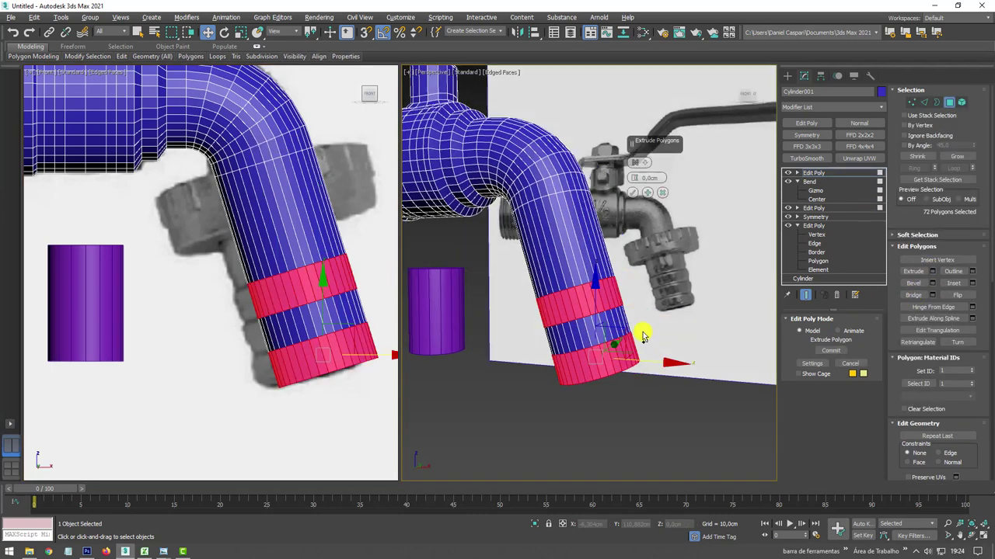
{"action": "middle_click_drag", "start_coordinate": [640, 332], "coordinate": [622, 171], "text": "alt"}
{"action": "left_click_drag", "start_coordinate": [637, 167], "coordinate": [641, 167]}
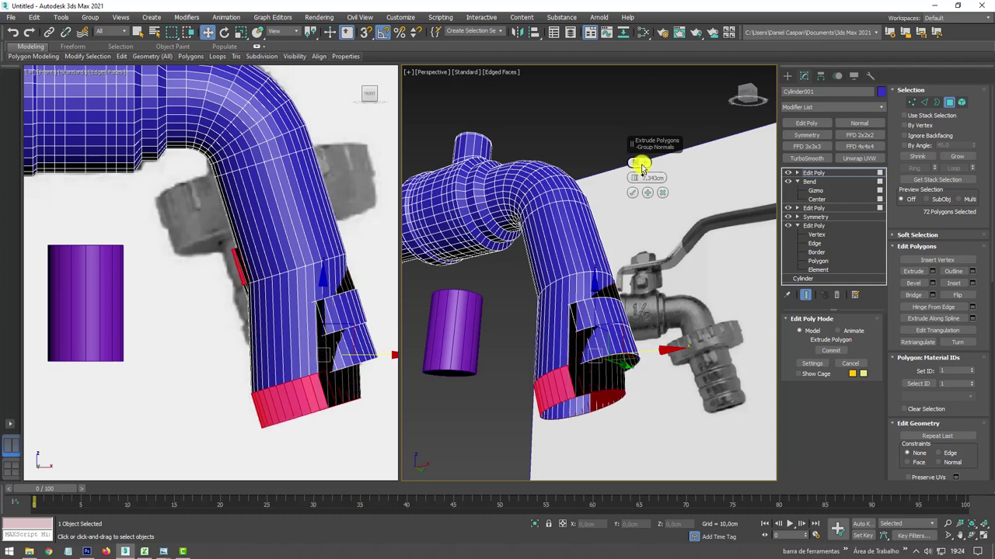
{"action": "left_click", "coordinate": [645, 165]}
{"action": "left_click", "coordinate": [661, 188]}
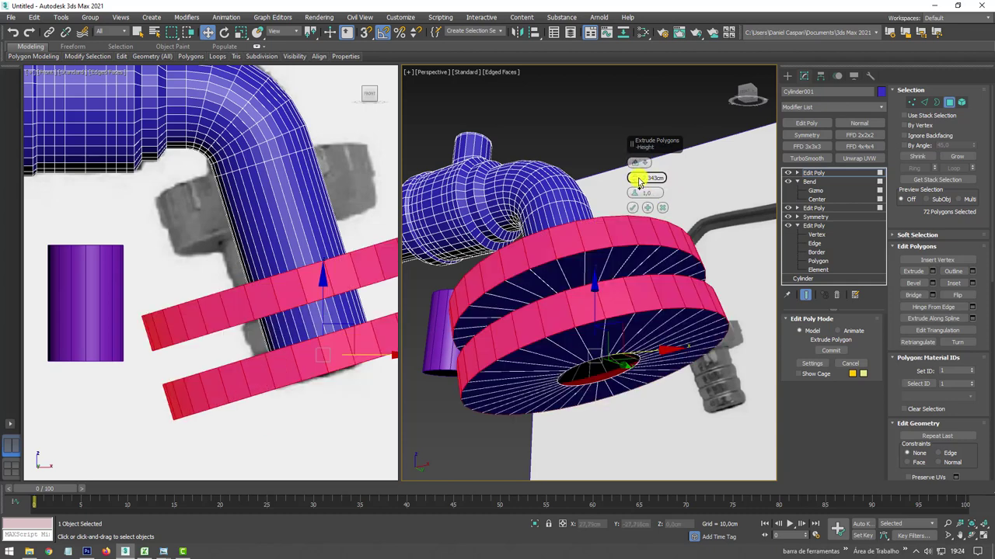
{"action": "left_click_drag", "start_coordinate": [638, 181], "coordinate": [639, 196]}
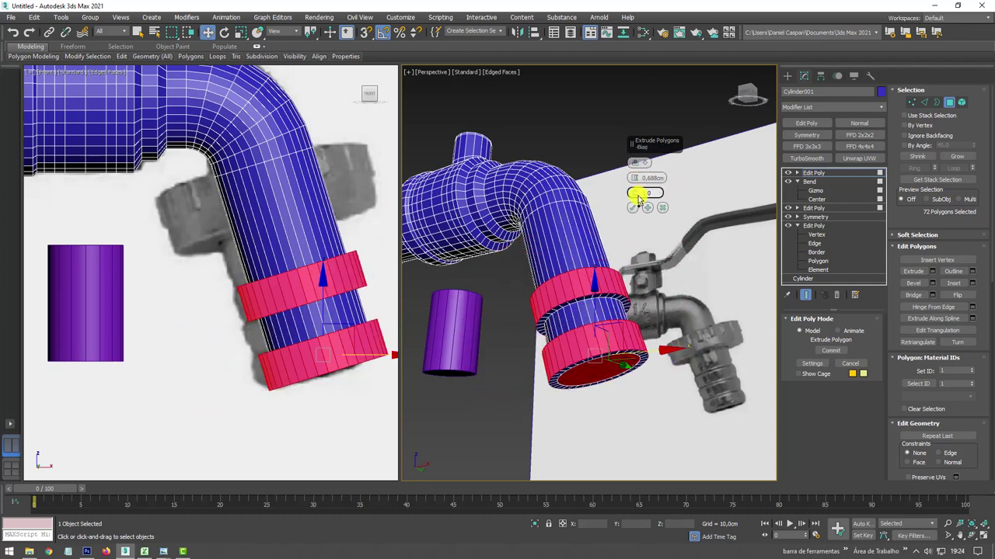
{"action": "left_click", "coordinate": [631, 208]}
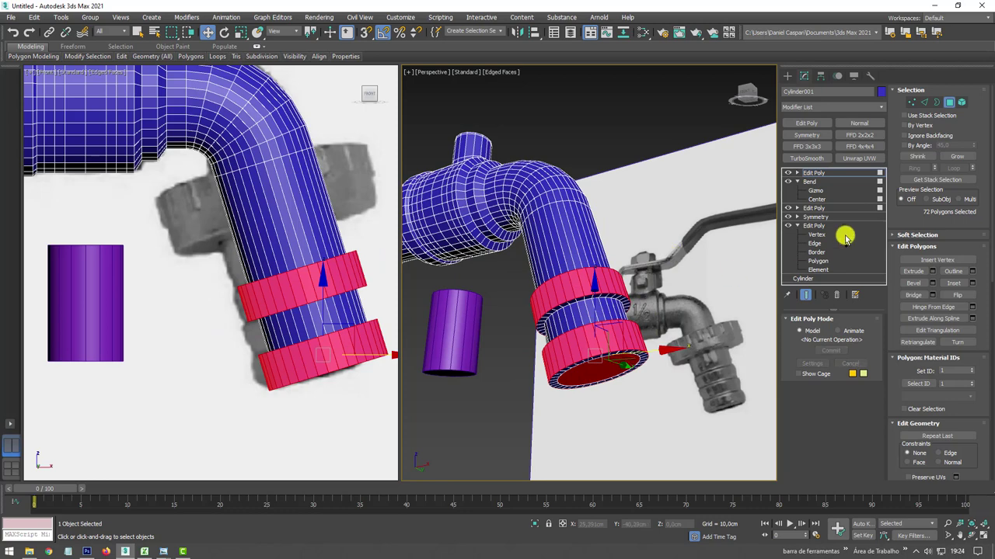
Remove the edge loops at the top and bottom of the new ring.
{"action": "left_click", "coordinate": [927, 103]}
{"action": "scroll", "coordinate": [622, 282], "scroll_direction": "up", "scroll_amount": 5}
{"action": "mouse_move", "coordinate": [604, 295]}
{"action": "middle_mouse_down", "text": "alt"}
{"action": "mouse_move", "coordinate": [519, 354]}
{"action": "mouse_move", "coordinate": [559, 298]}
{"action": "middle_mouse_up", "text": "alt"}
{"action": "double_click", "coordinate": [568, 293]}
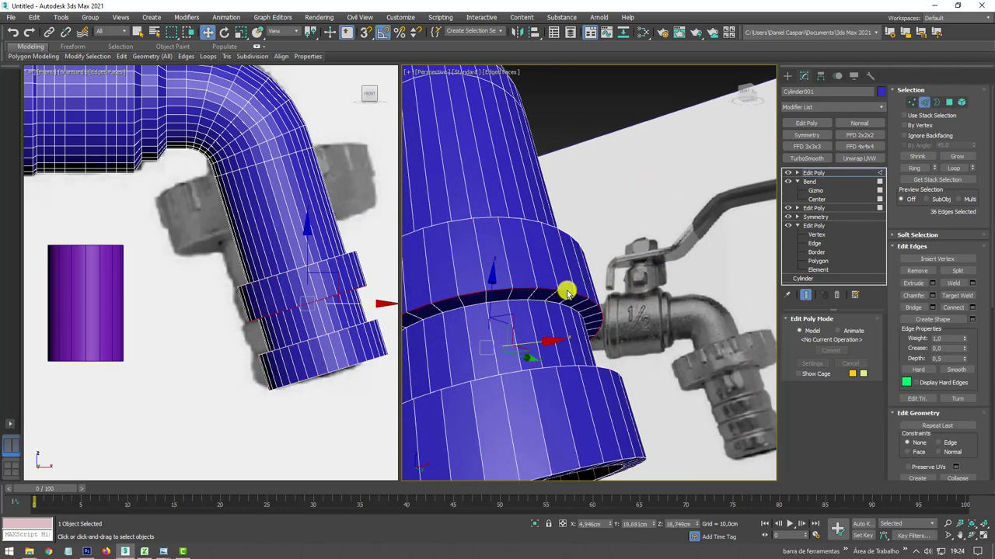
{"action": "double_click", "coordinate": [611, 464]}
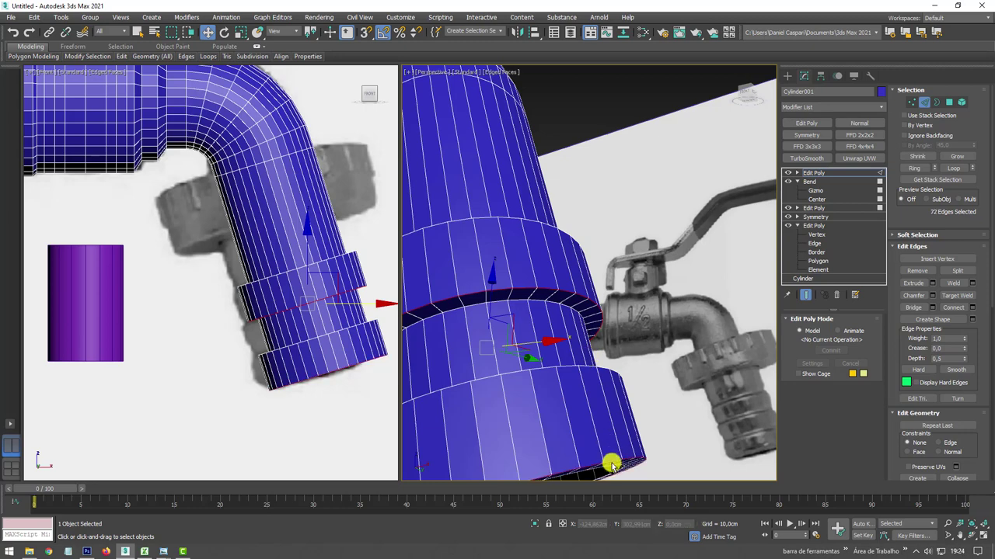
{"action": "middle_click_drag", "start_coordinate": [611, 461], "coordinate": [613, 443], "text": "alt"}
{"action": "left_click", "coordinate": [916, 272]}
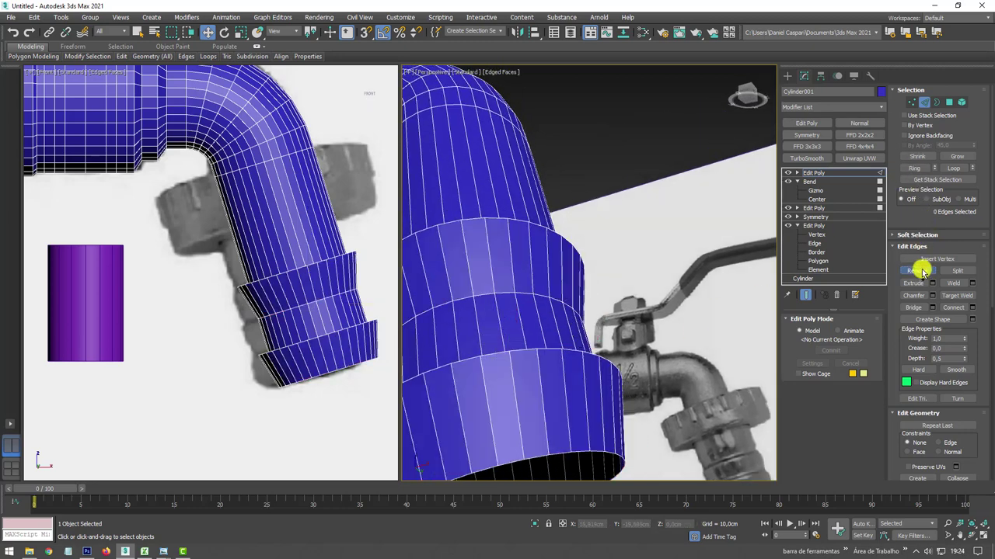
Extrude another edge-ring band outward on the tube, then remove its edge ring.
{"action": "left_click", "coordinate": [542, 331]}
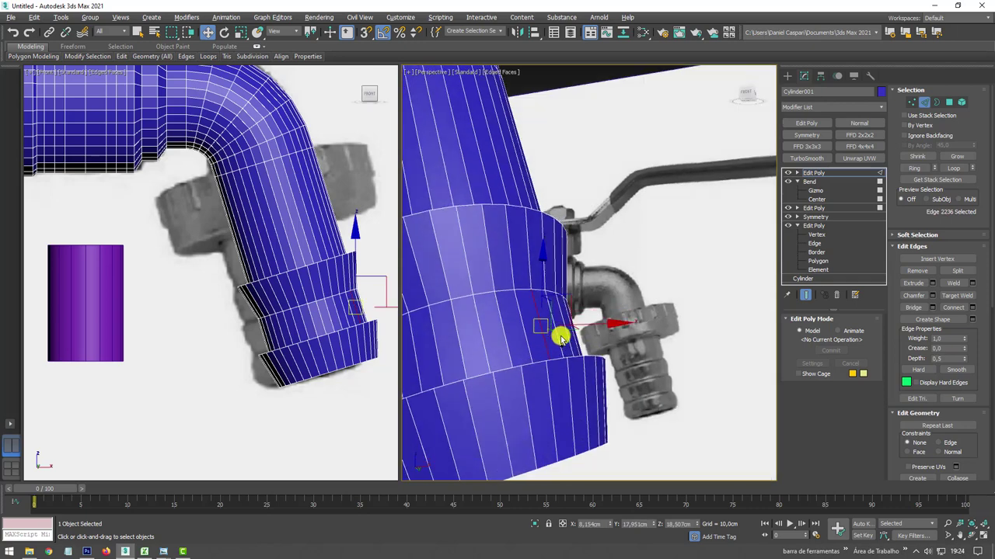
{"action": "middle_click_drag", "start_coordinate": [560, 334], "coordinate": [628, 333], "text": "alt"}
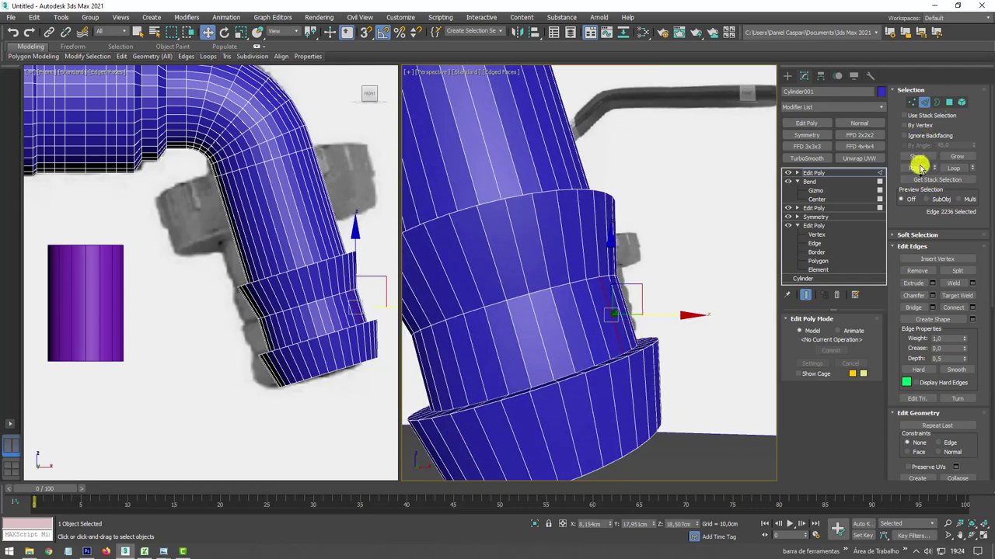
{"action": "left_click", "coordinate": [917, 168]}
{"action": "left_click", "coordinate": [949, 102], "text": "ctrl"}
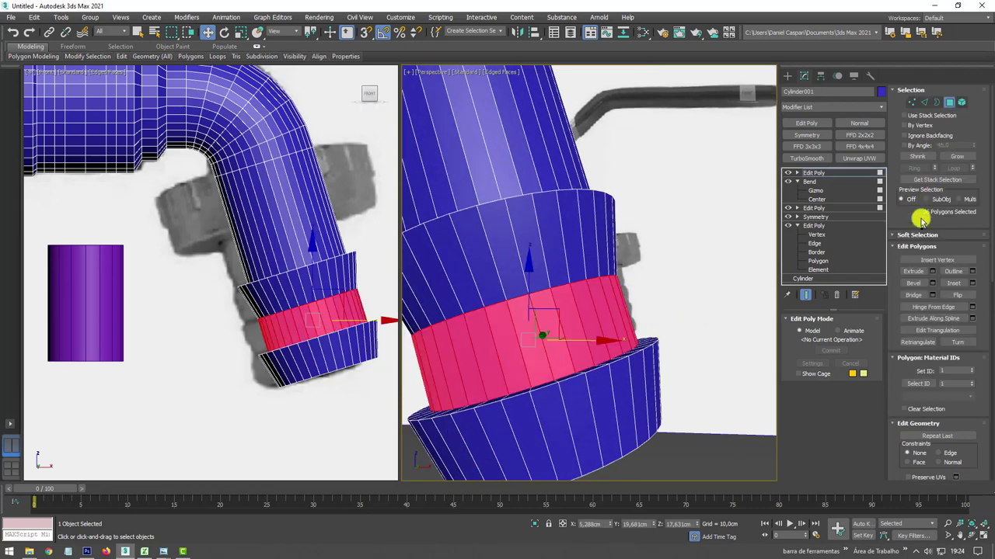
{"action": "left_click", "coordinate": [914, 271], "text": "shift"}
{"action": "left_click", "coordinate": [631, 209]}
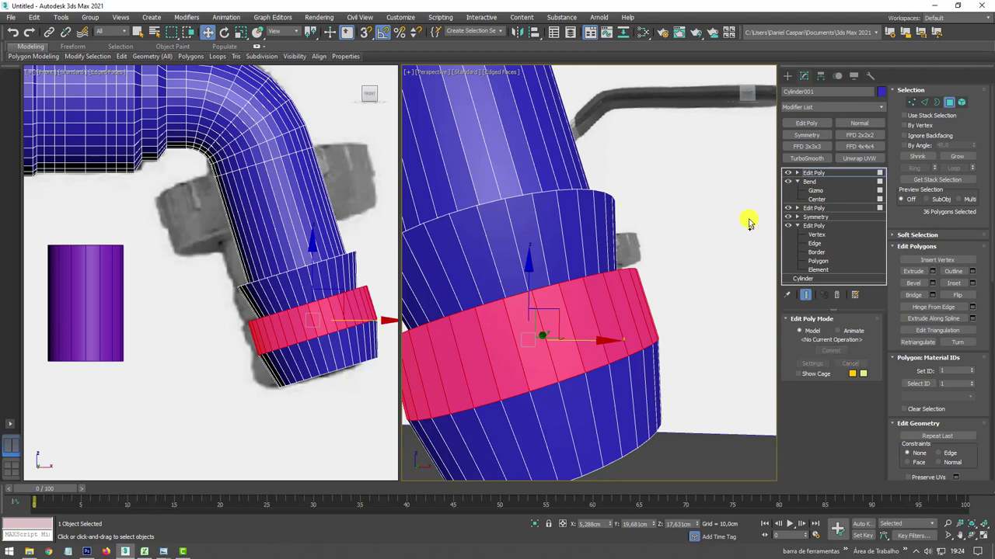
{"action": "middle_click_drag", "start_coordinate": [750, 218], "coordinate": [892, 118], "text": "alt"}
{"action": "left_click", "coordinate": [924, 103]}
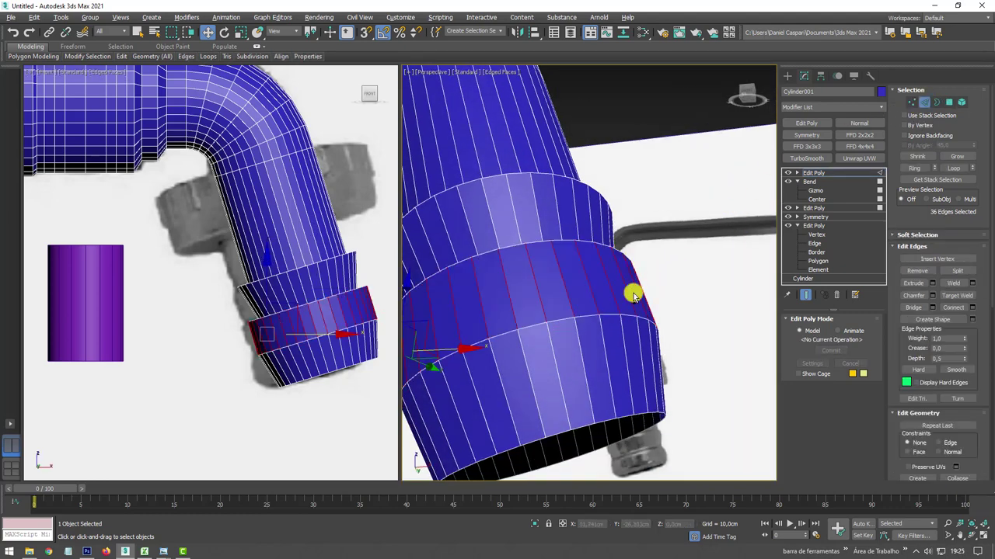
{"action": "left_click", "coordinate": [917, 270]}
Slide the lower band's edge loop to taper the ring, then remove that loop.
{"action": "double_click", "coordinate": [603, 323]}
{"action": "middle_click_drag", "start_coordinate": [604, 313], "coordinate": [597, 339], "text": "alt"}
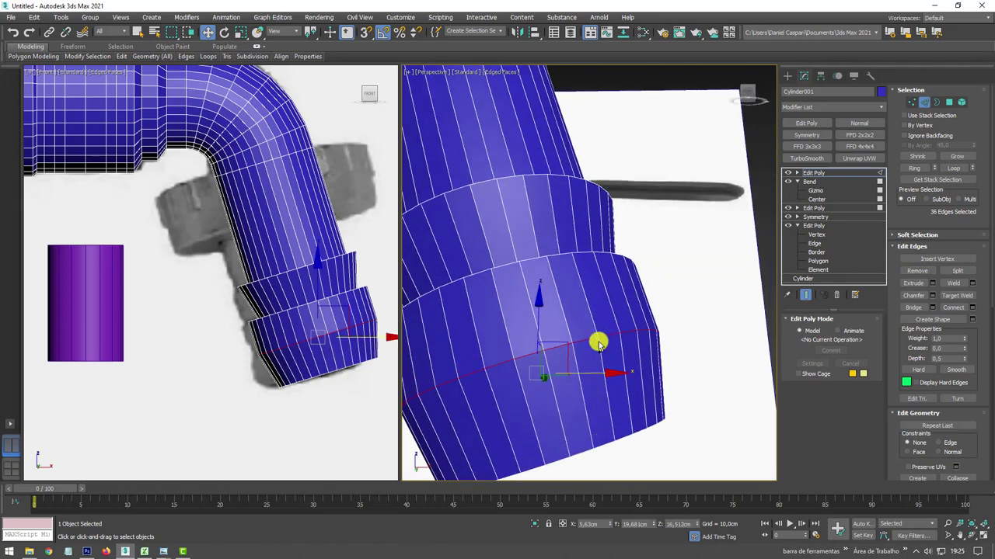
{"action": "left_click_drag", "start_coordinate": [565, 345], "coordinate": [581, 347]}
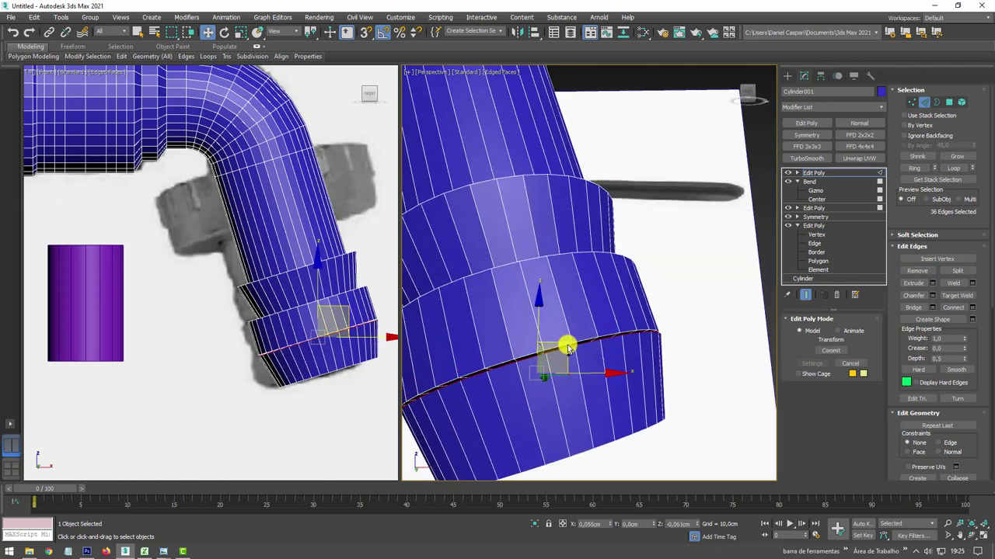
{"action": "middle_click_drag", "start_coordinate": [581, 347], "coordinate": [628, 318], "text": "alt"}
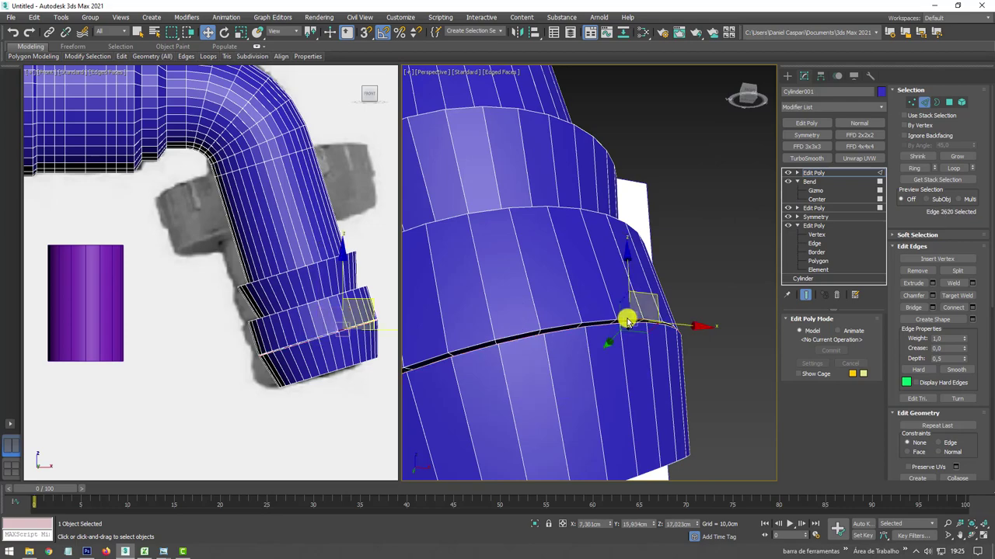
{"action": "left_click", "coordinate": [919, 271]}
{"action": "scroll", "coordinate": [629, 284], "scroll_direction": "down", "scroll_amount": 3}
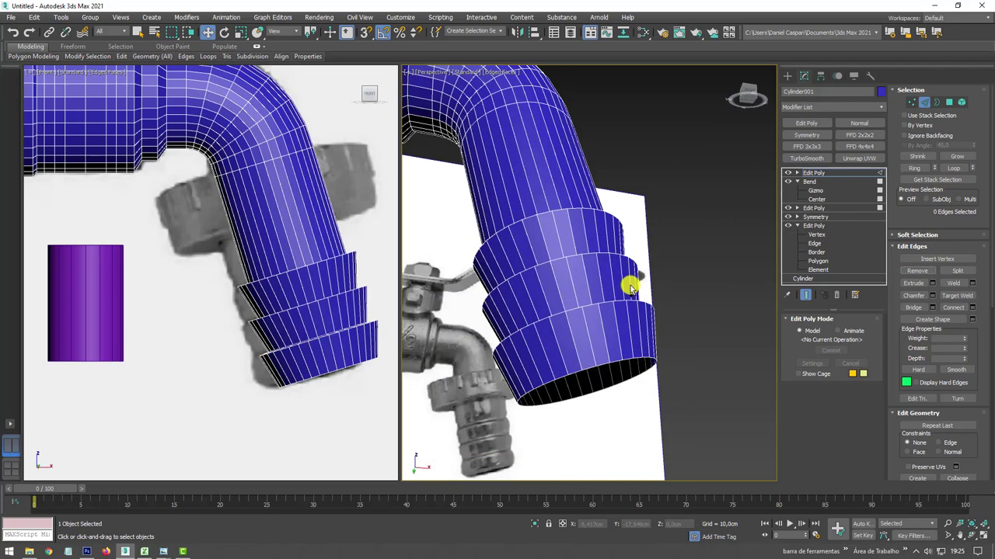
{"action": "scroll", "coordinate": [684, 311], "scroll_direction": "down", "scroll_amount": 2}
{"action": "mouse_move", "coordinate": [683, 311]}
{"action": "middle_mouse_down", "text": "alt"}
{"action": "mouse_move", "coordinate": [620, 324]}
{"action": "mouse_move", "coordinate": [595, 291]}
{"action": "middle_mouse_up", "text": "alt"}
{"action": "scroll", "coordinate": [588, 311], "scroll_direction": "up", "scroll_amount": 2}
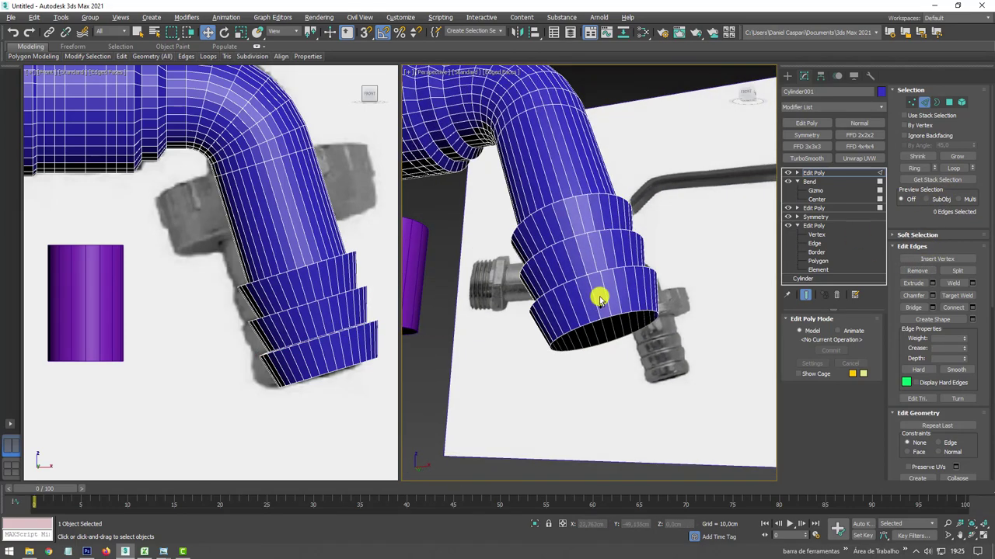
{"action": "scroll", "coordinate": [722, 279], "scroll_direction": "up", "scroll_amount": 2}
Shift-scale the spout's bottom border inward to form an inner lip.
{"action": "left_click", "coordinate": [934, 104]}
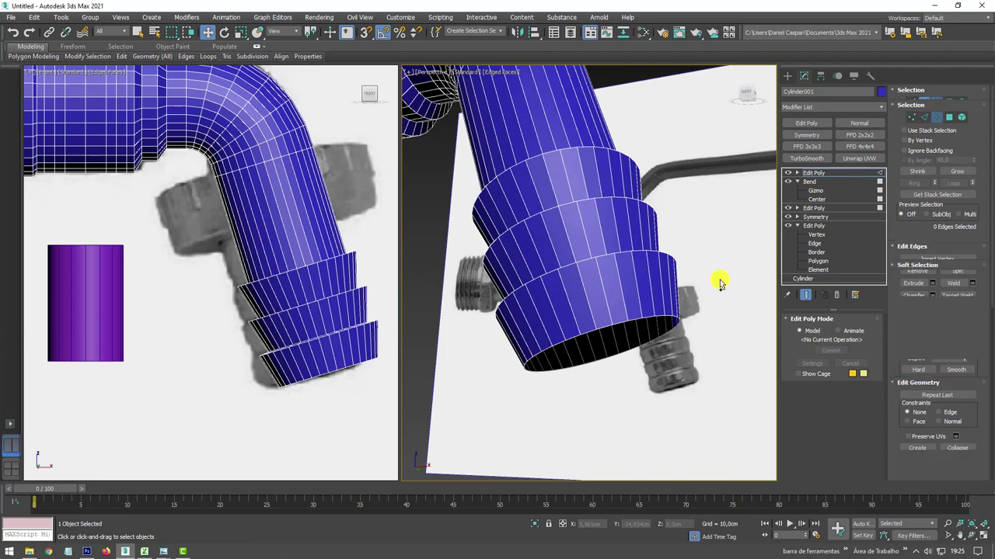
{"action": "left_click", "coordinate": [670, 334]}
{"action": "key", "text": "r"}
{"action": "left_click_drag", "start_coordinate": [619, 358], "coordinate": [616, 365], "text": "shift"}
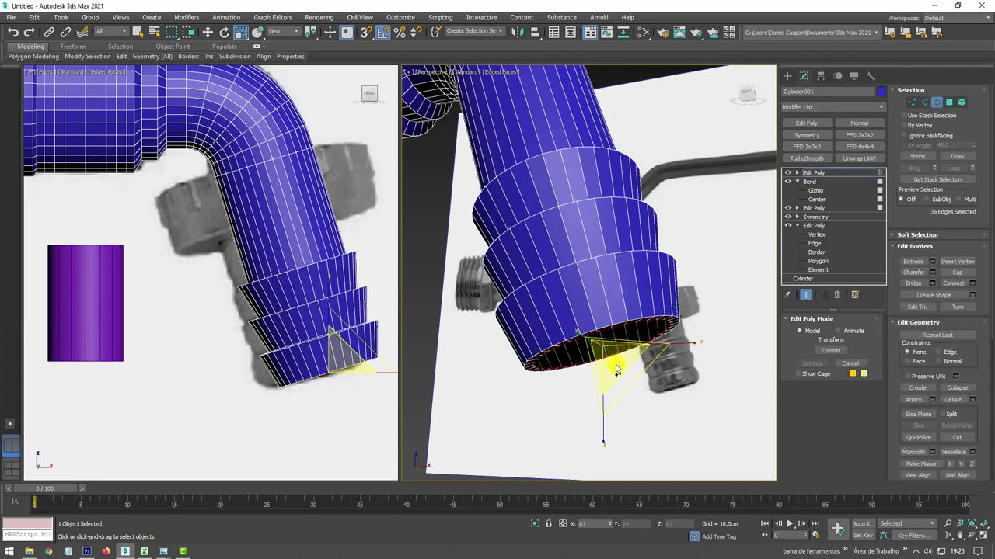
{"action": "middle_click_drag", "start_coordinate": [616, 364], "coordinate": [630, 326], "text": "alt"}
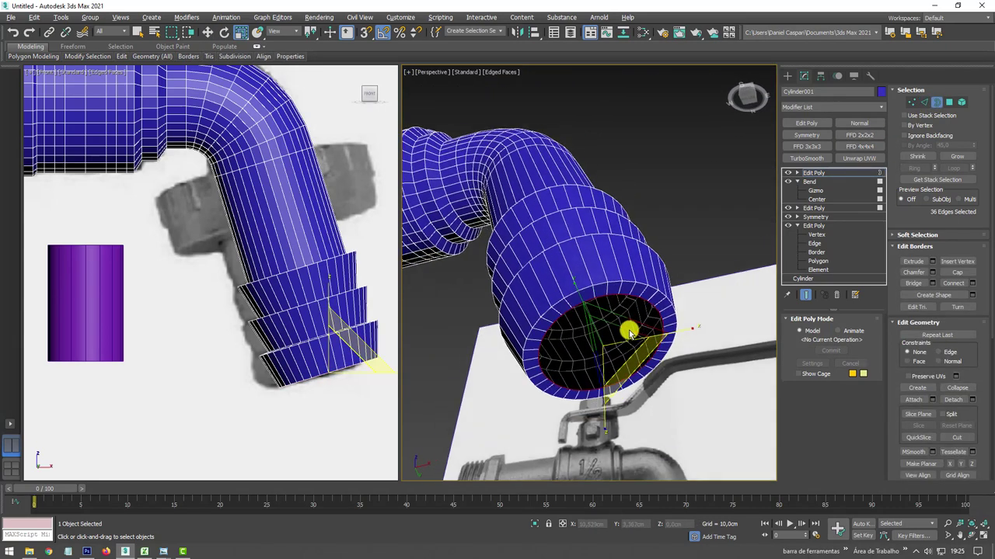
Ring-select edges across the barb rings and Connect them with 2 segments, pinch 72.
{"action": "left_click", "coordinate": [925, 103]}
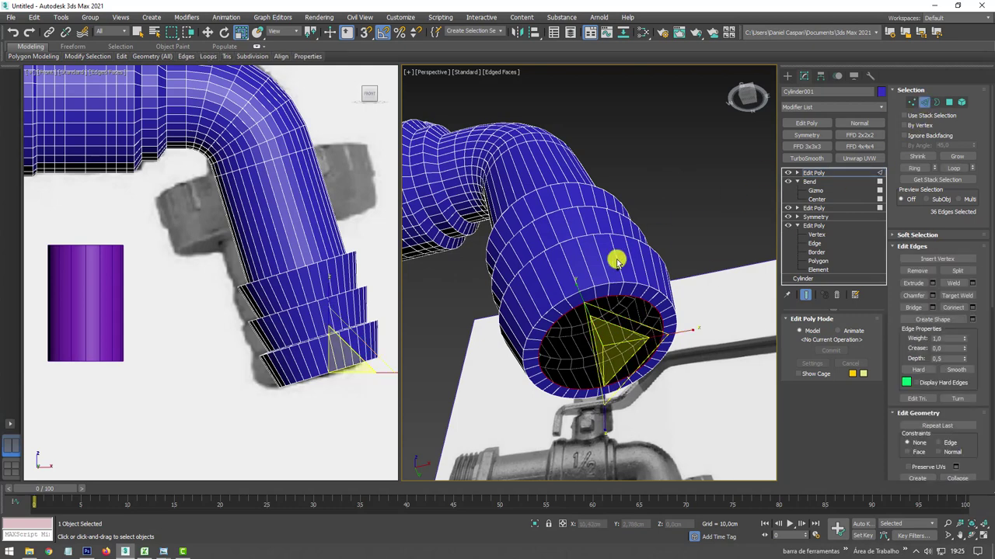
{"action": "left_click", "coordinate": [603, 225]}
{"action": "mouse_move", "coordinate": [603, 224]}
{"action": "middle_mouse_down", "text": "alt"}
{"action": "mouse_move", "coordinate": [602, 251]}
{"action": "mouse_move", "coordinate": [597, 211]}
{"action": "middle_mouse_up", "text": "alt"}
{"action": "left_click", "coordinate": [587, 149], "text": "ctrl"}
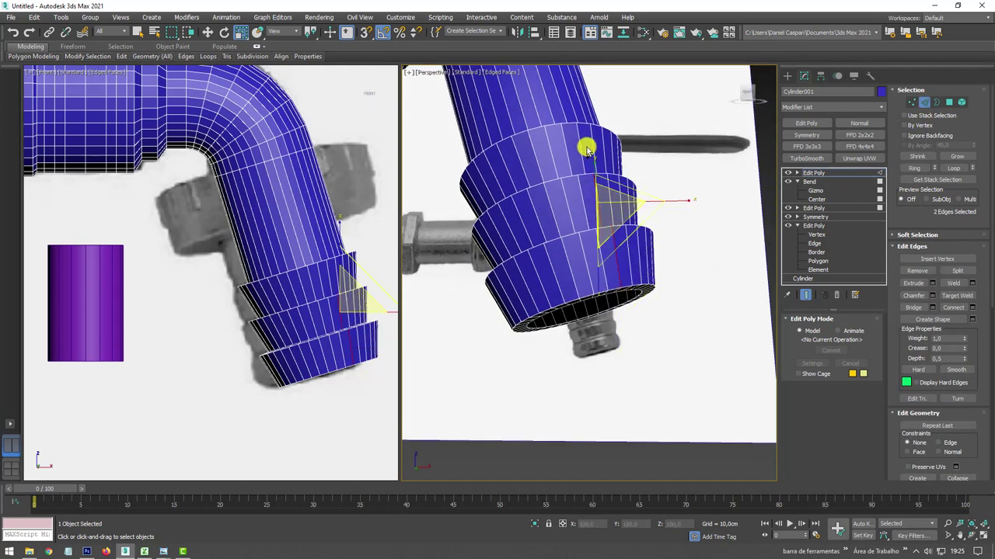
{"action": "left_click", "coordinate": [914, 167]}
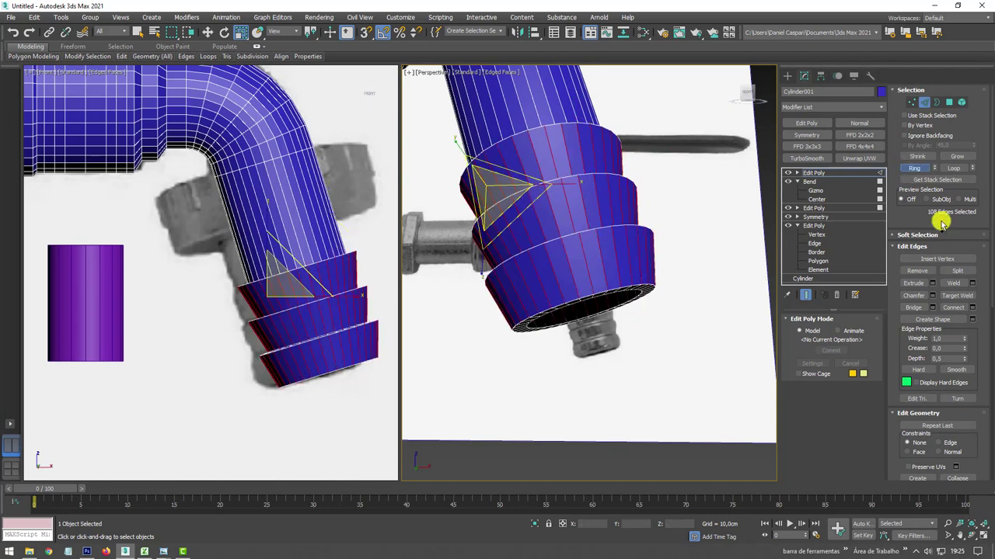
{"action": "left_click", "coordinate": [972, 307]}
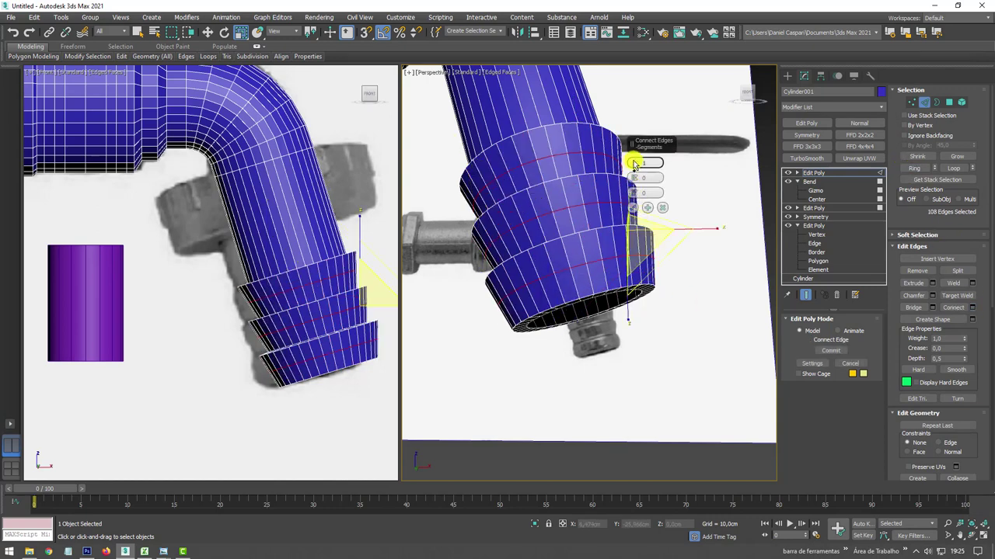
{"action": "type", "text": "2"}
{"action": "mouse_move", "coordinate": [637, 177]}
{"action": "left_mouse_down"}
{"action": "mouse_move", "coordinate": [631, 27]}
{"action": "mouse_move", "coordinate": [636, 218]}
{"action": "left_mouse_up"}
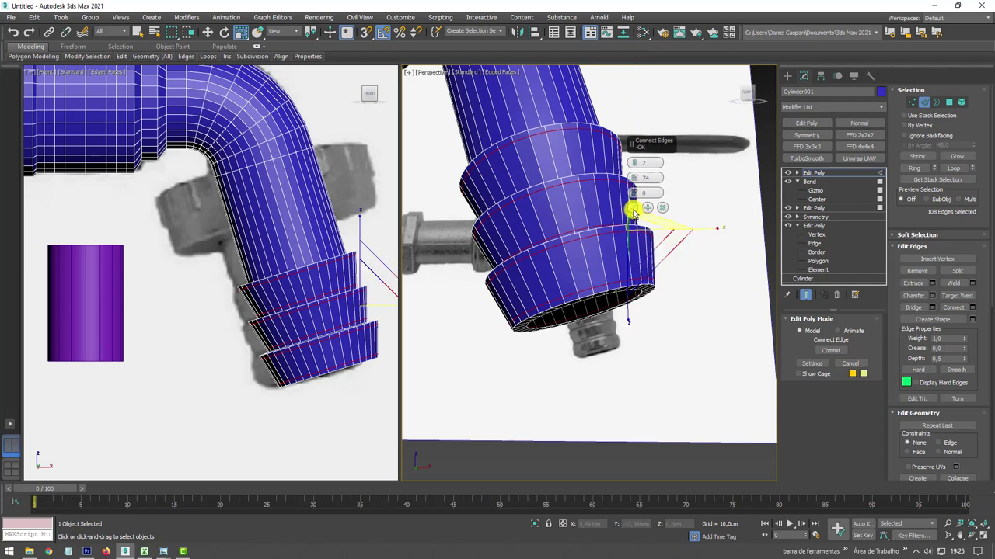
{"action": "left_click", "coordinate": [633, 211]}
{"action": "middle_click_drag", "start_coordinate": [629, 181], "coordinate": [658, 257], "text": "alt"}
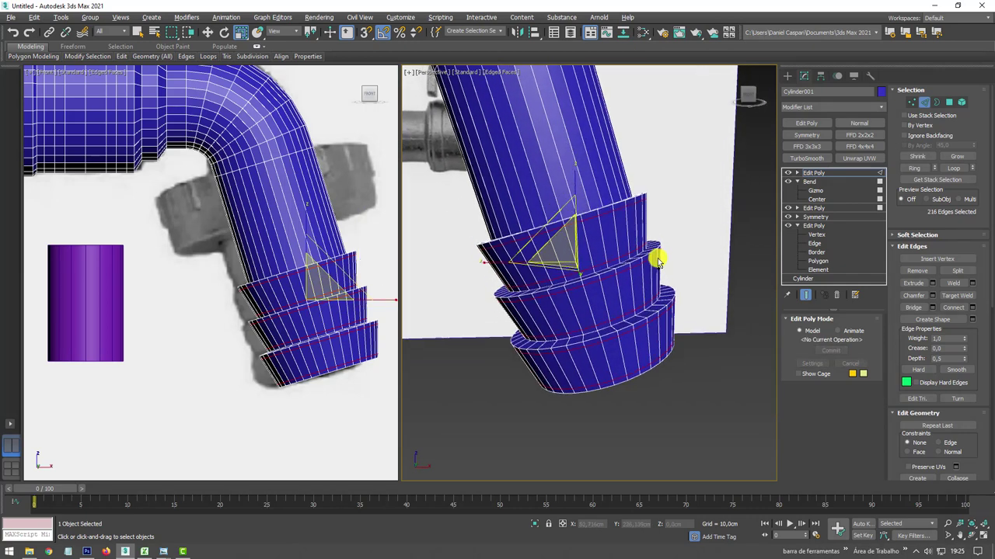
{"action": "left_click", "coordinate": [814, 173]}
{"action": "scroll", "coordinate": [609, 246], "scroll_direction": "down", "scroll_amount": 5}
Zoom onto the reference photo and trace guide strokes along the nut.
{"action": "scroll", "coordinate": [574, 223], "scroll_direction": "down", "scroll_amount": 3}
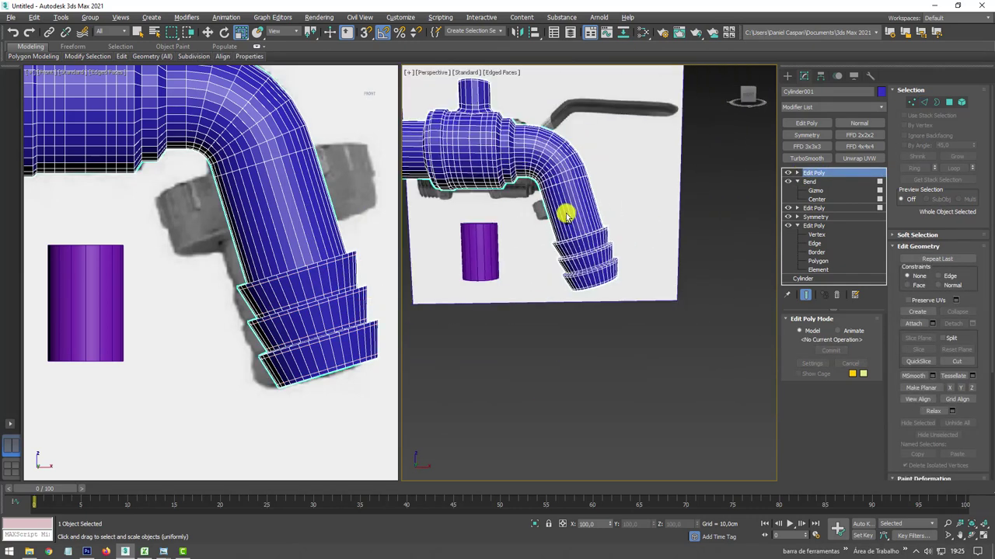
{"action": "mouse_move", "coordinate": [594, 233]}
{"action": "middle_mouse_down", "text": "alt"}
{"action": "mouse_move", "coordinate": [548, 237]}
{"action": "mouse_move", "coordinate": [583, 215]}
{"action": "middle_mouse_up", "text": "alt"}
{"action": "scroll", "coordinate": [595, 219], "scroll_direction": "up", "scroll_amount": 2}
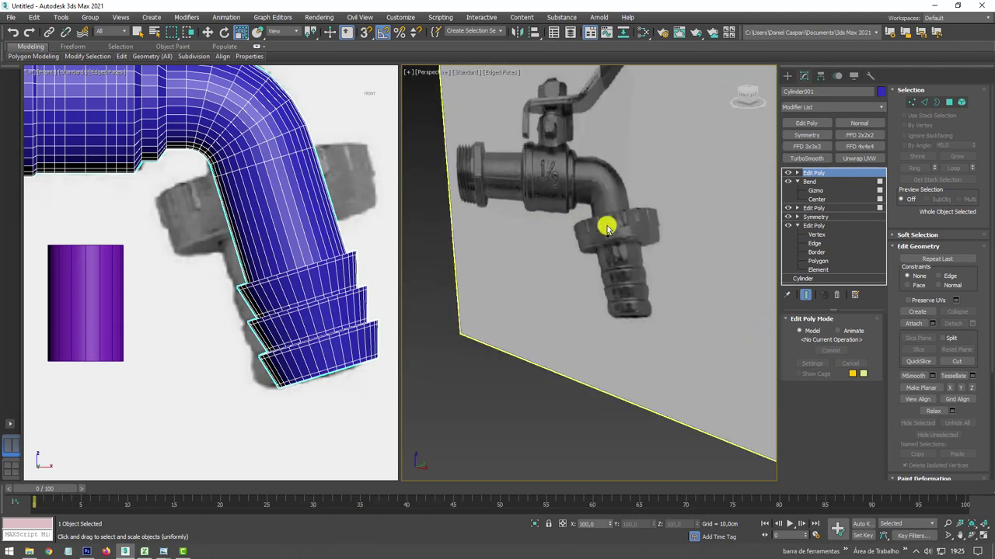
{"action": "scroll", "coordinate": [617, 226], "scroll_direction": "up", "scroll_amount": 4}
{"action": "left_click_drag", "start_coordinate": [592, 200], "coordinate": [671, 188]}
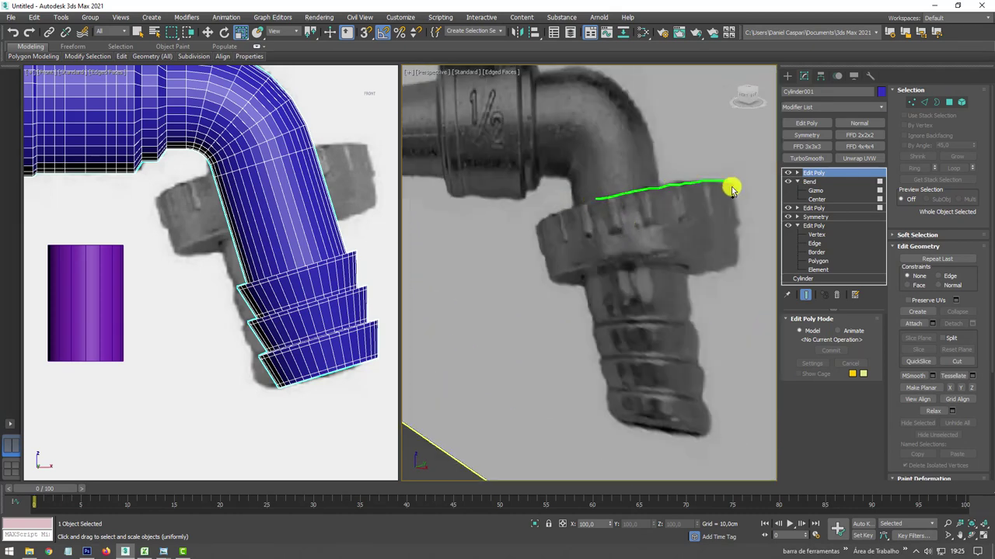
{"action": "left_click_drag", "start_coordinate": [742, 267], "coordinate": [573, 270]}
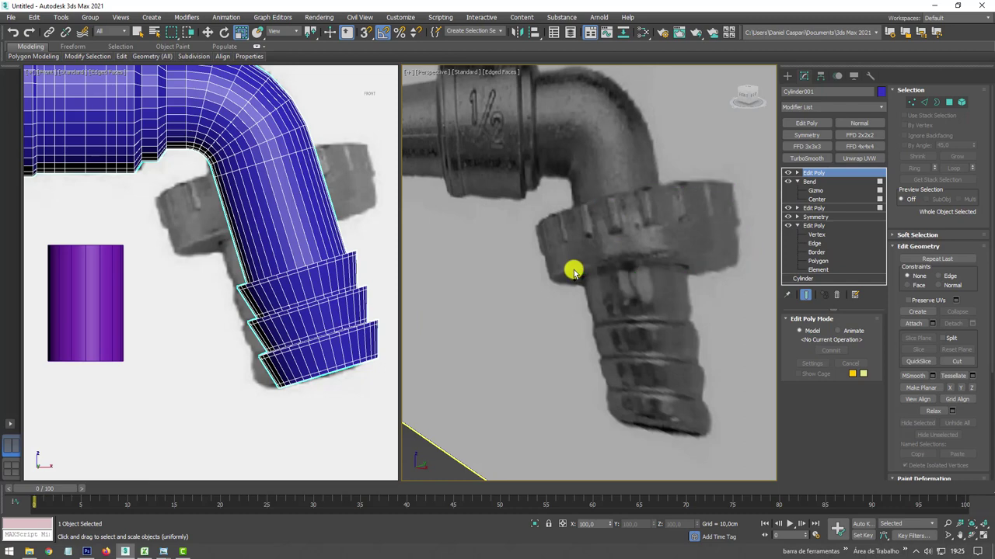
{"action": "scroll", "coordinate": [544, 295], "scroll_direction": "down", "scroll_amount": 8}
{"action": "middle_click_drag", "start_coordinate": [506, 310], "coordinate": [440, 318], "text": "alt"}
Switch the viewport to Front view in Edge mode with Swift Loop active.
{"action": "key", "text": "f"}
{"action": "scroll", "coordinate": [659, 245], "scroll_direction": "up", "scroll_amount": 10}
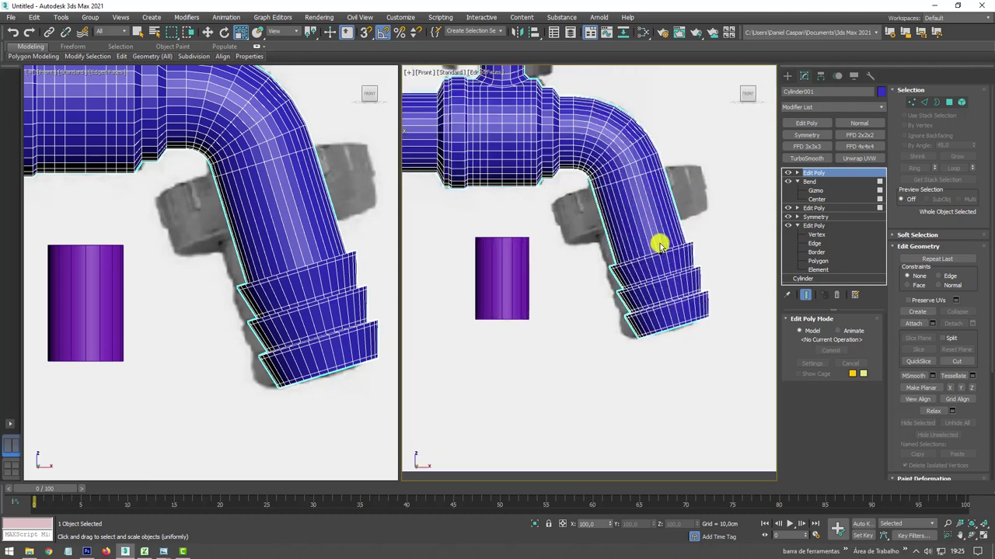
{"action": "left_click", "coordinate": [924, 102]}
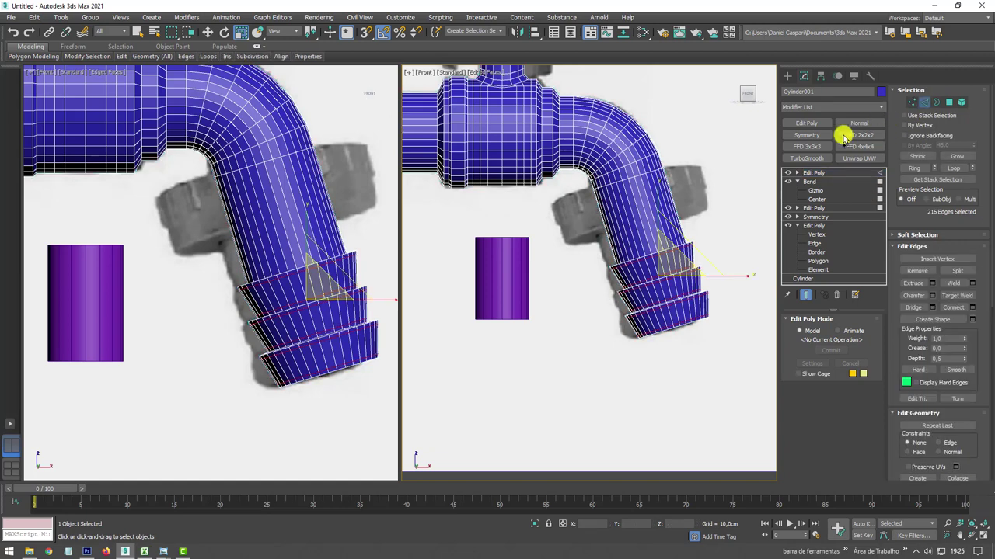
{"action": "scroll", "coordinate": [689, 193], "scroll_direction": "up", "scroll_amount": 2}
{"action": "scroll", "coordinate": [615, 197], "scroll_direction": "up", "scroll_amount": 2}
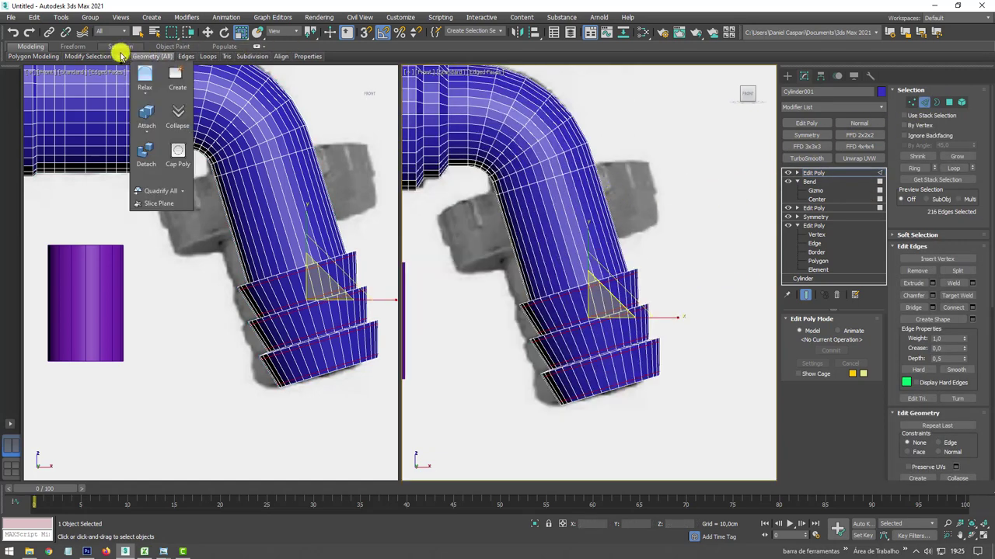
{"action": "left_click", "coordinate": [206, 76]}
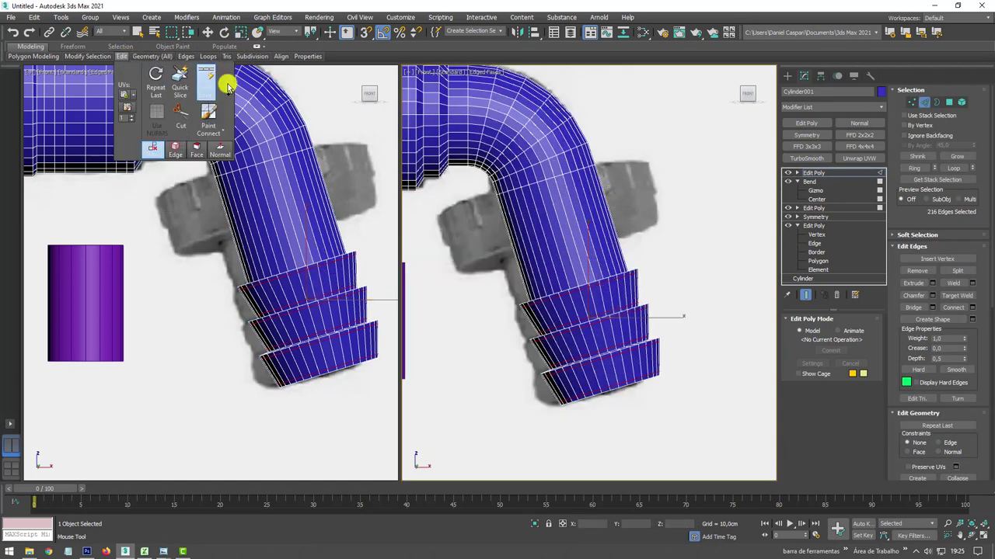
Insert an edge loop on the spout above the barb rings and ring-select it.
{"action": "left_click", "coordinate": [576, 235]}
{"action": "right_click", "coordinate": [576, 234]}
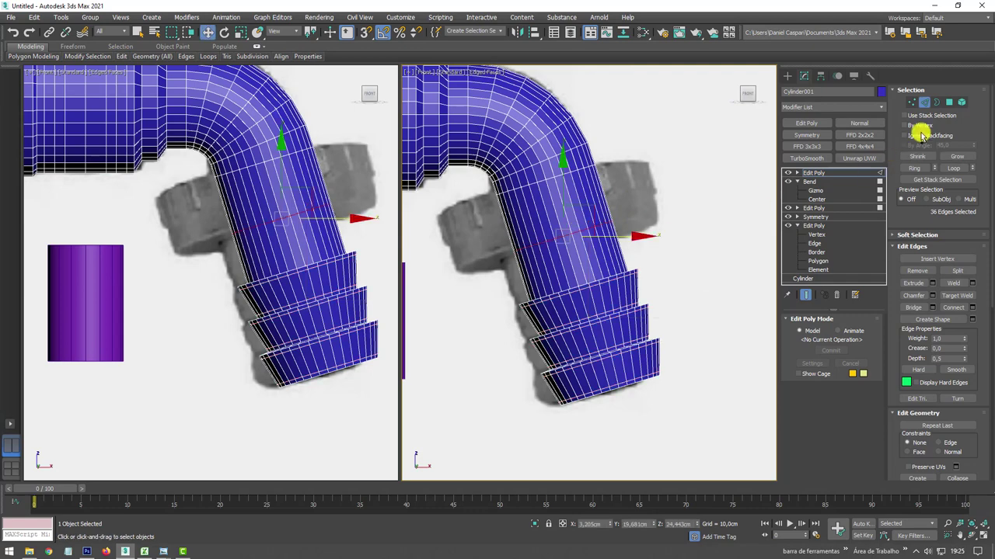
{"action": "left_click", "coordinate": [949, 104]}
{"action": "left_click_drag", "start_coordinate": [588, 203], "coordinate": [576, 205]}
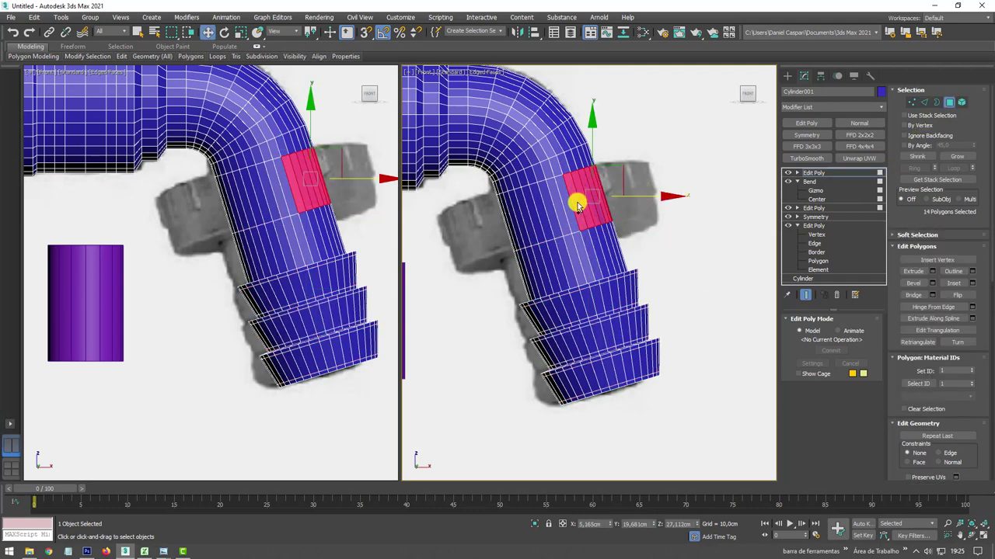
{"action": "left_click", "coordinate": [926, 103]}
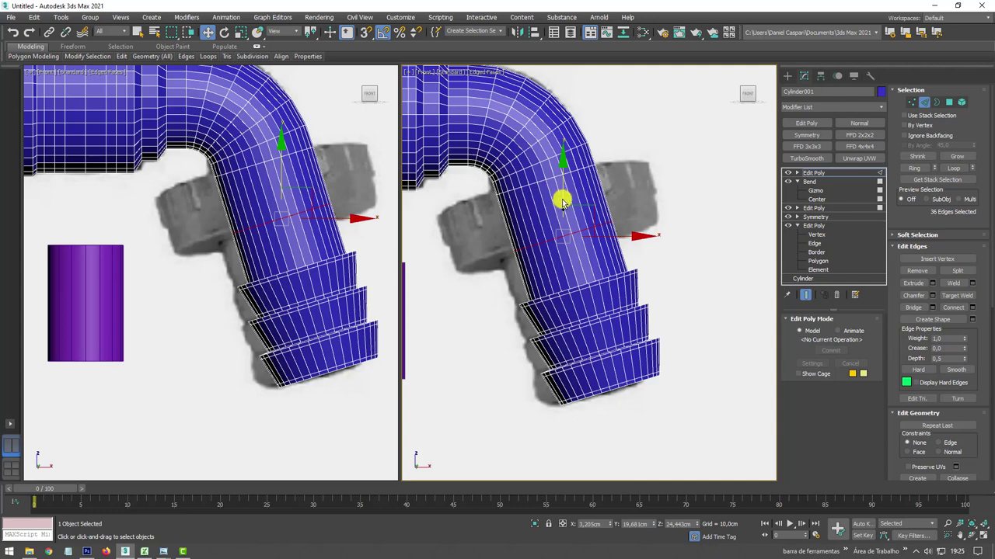
{"action": "left_click", "coordinate": [913, 167]}
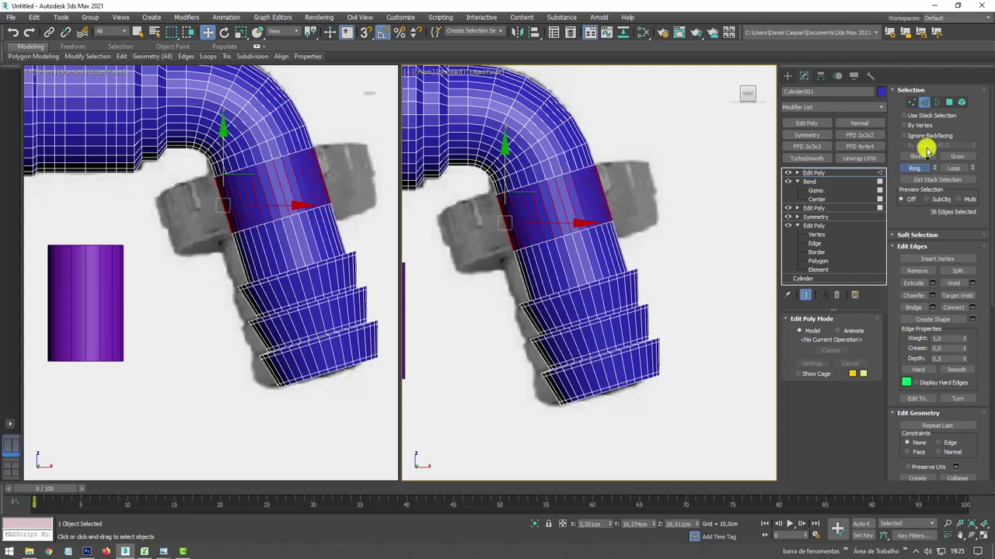
Extrude the band of faces outward about 4.289 cm to form the nut collar.
{"action": "left_click", "coordinate": [950, 104], "text": "ctrl"}
{"action": "left_click", "coordinate": [931, 271]}
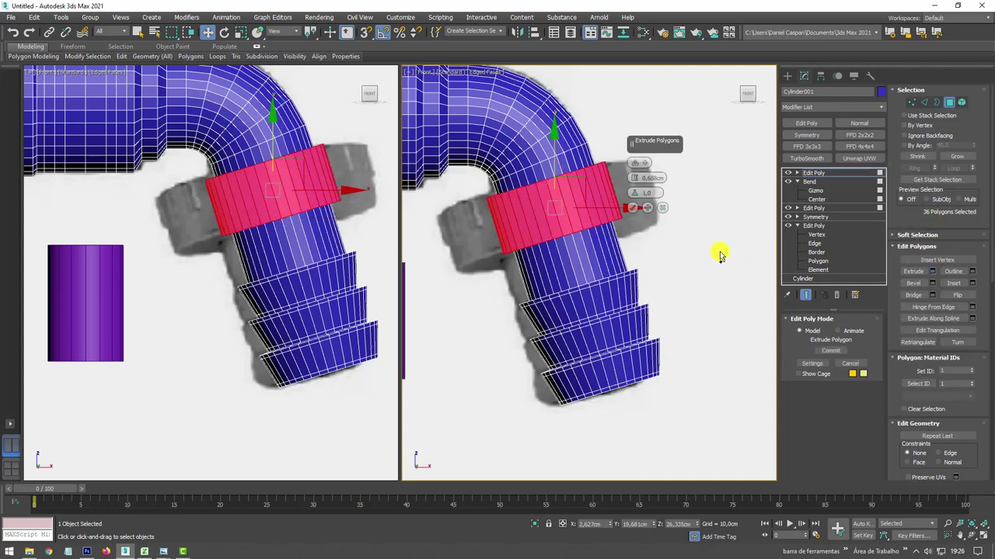
{"action": "left_click_drag", "start_coordinate": [633, 176], "coordinate": [636, 125]}
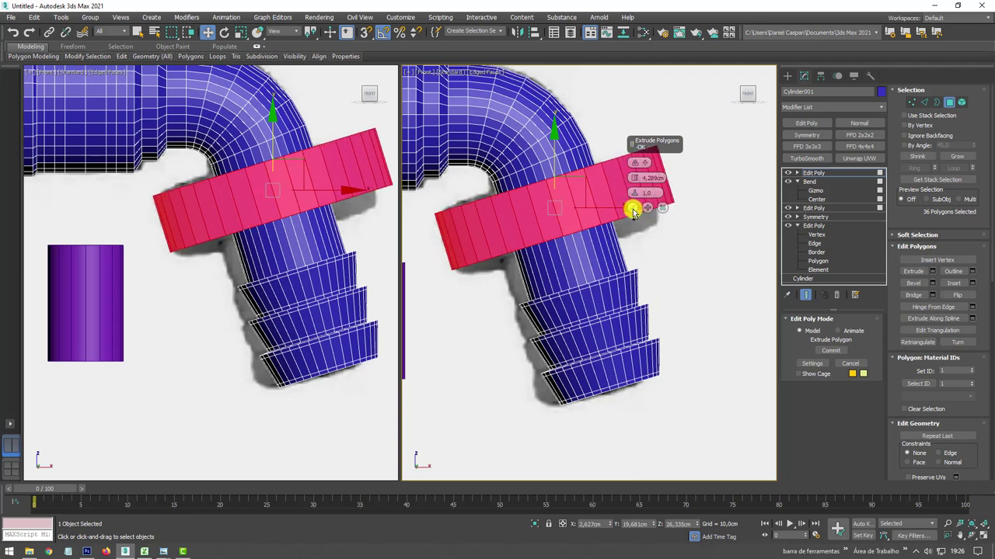
{"action": "left_click", "coordinate": [631, 208]}
Select the ring of faces on the collar band's top.
{"action": "middle_click_drag", "start_coordinate": [695, 215], "coordinate": [706, 200], "text": "alt"}
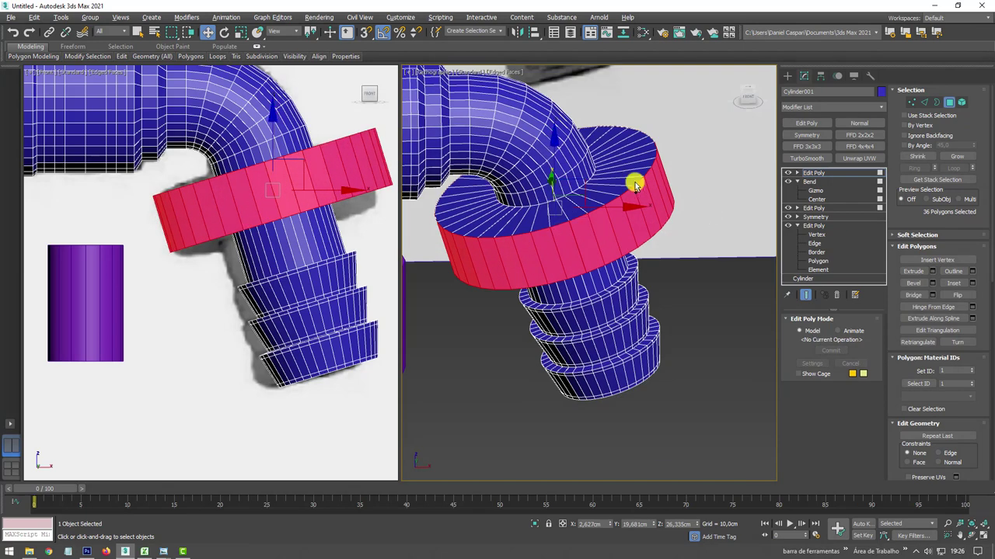
{"action": "scroll", "coordinate": [632, 182], "scroll_direction": "up", "scroll_amount": 3}
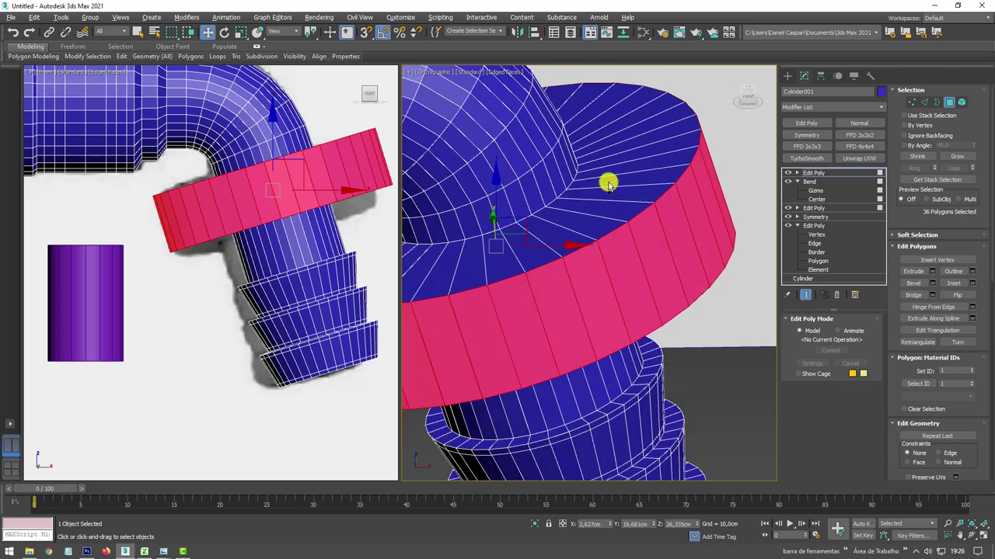
{"action": "key", "text": "2"}
{"action": "left_click", "coordinate": [661, 153]}
{"action": "left_click", "coordinate": [918, 169]}
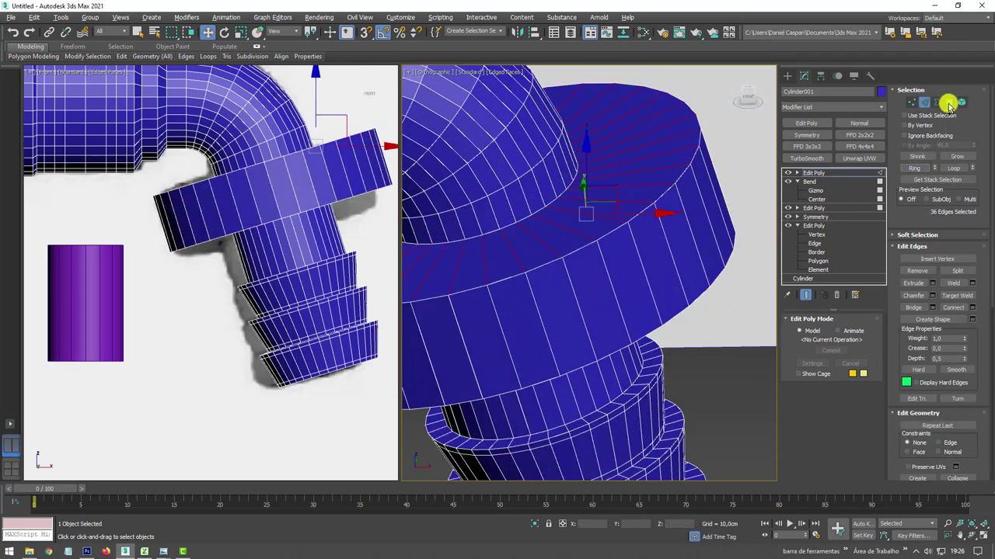
{"action": "left_click", "coordinate": [948, 101], "text": "ctrl"}
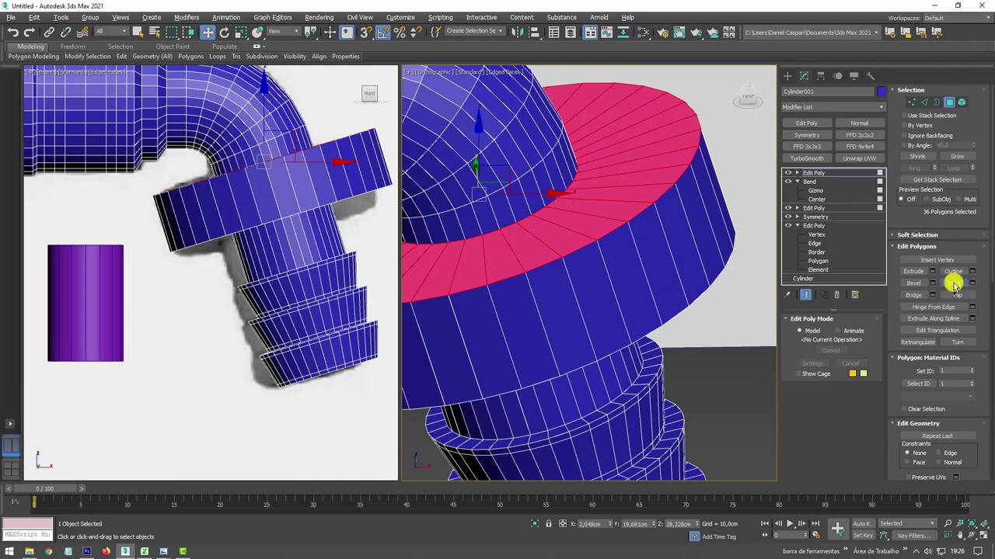
Inset the top ring of faces on the collar inward.
{"action": "left_click", "coordinate": [952, 283]}
{"action": "left_click_drag", "start_coordinate": [603, 207], "coordinate": [610, 204]}
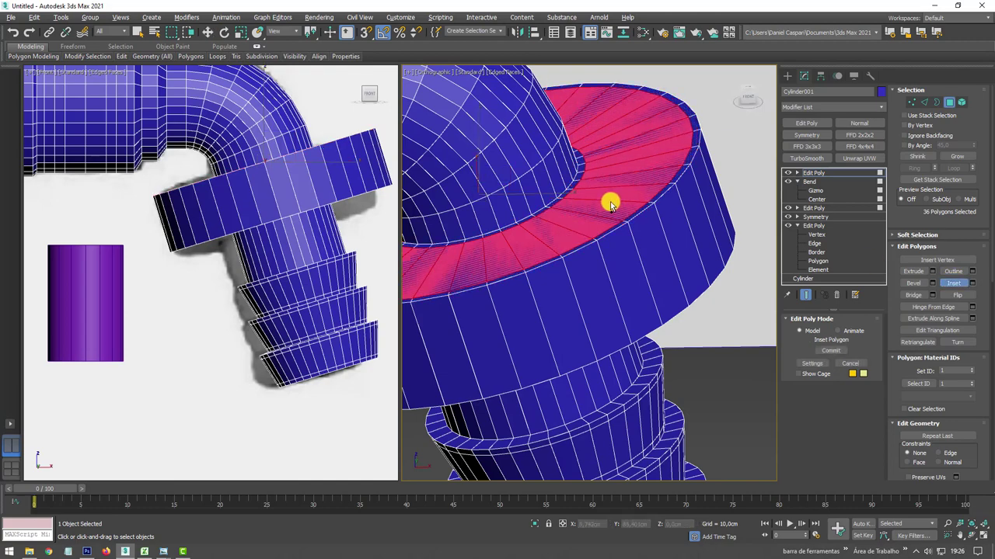
{"action": "right_click", "coordinate": [610, 204]}
{"action": "mouse_move", "coordinate": [617, 178]}
{"action": "middle_mouse_down", "text": "alt"}
{"action": "mouse_move", "coordinate": [639, 193]}
{"action": "mouse_move", "coordinate": [642, 180]}
{"action": "middle_mouse_up", "text": "alt"}
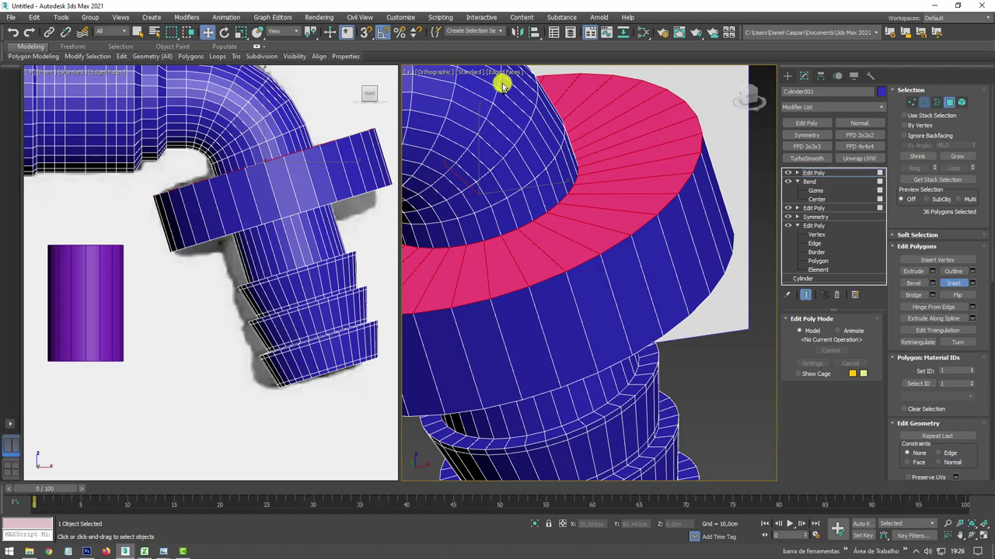
Swift Loop a new loop around the band's top rim and select its ring of faces.
{"action": "key", "text": "2"}
{"action": "key", "text": "w"}
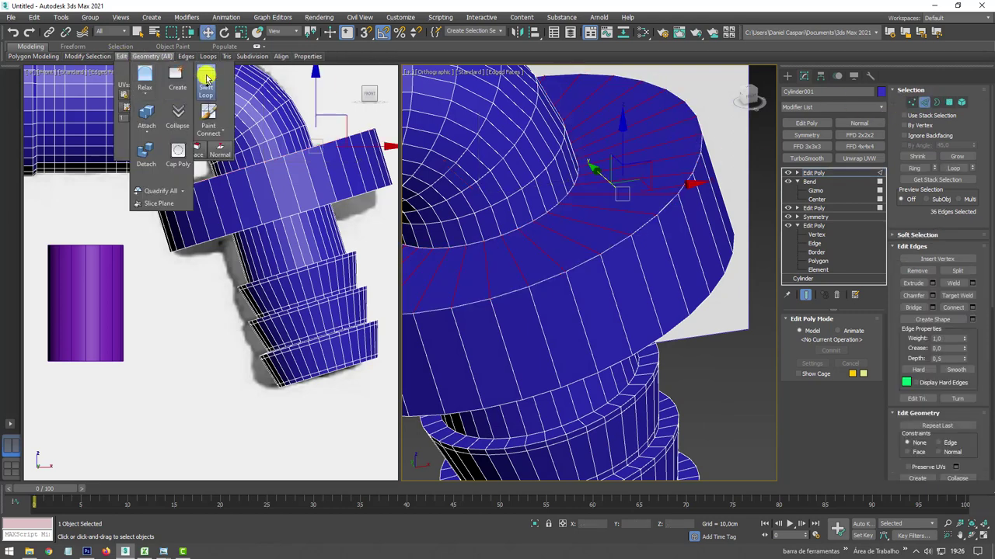
{"action": "left_click", "coordinate": [206, 74]}
{"action": "left_click", "coordinate": [680, 177]}
{"action": "right_click", "coordinate": [674, 176]}
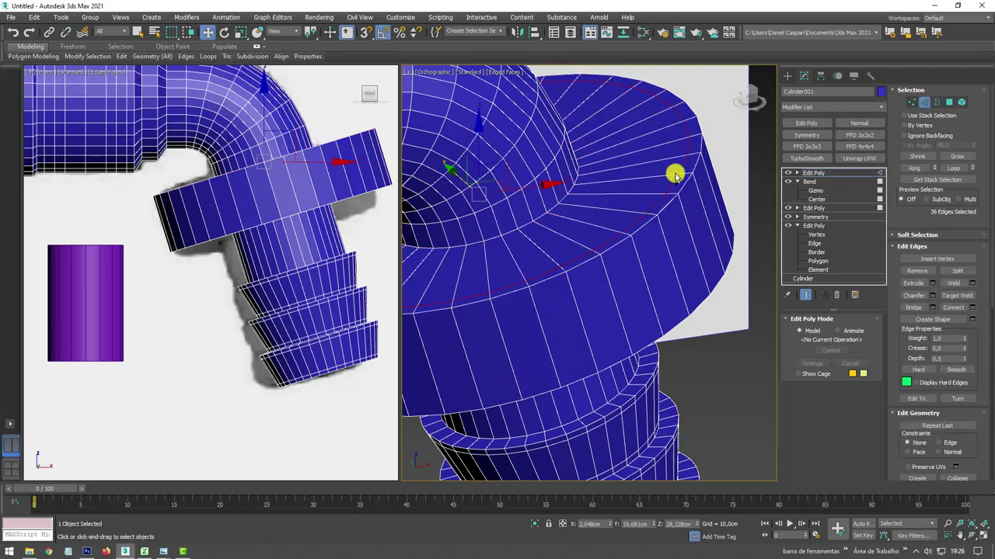
{"action": "left_click", "coordinate": [657, 177]}
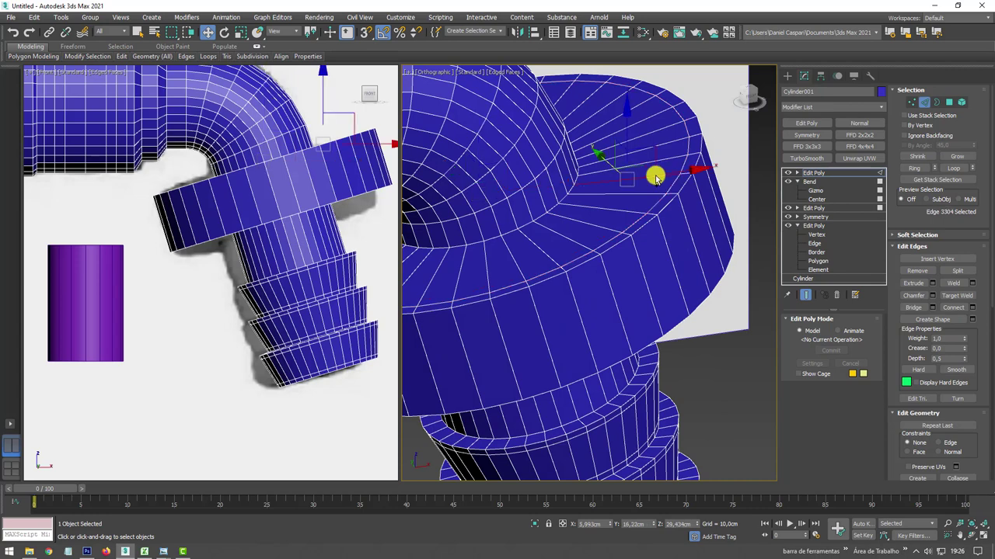
{"action": "left_click", "coordinate": [917, 168]}
{"action": "left_click", "coordinate": [949, 101], "text": "ctrl"}
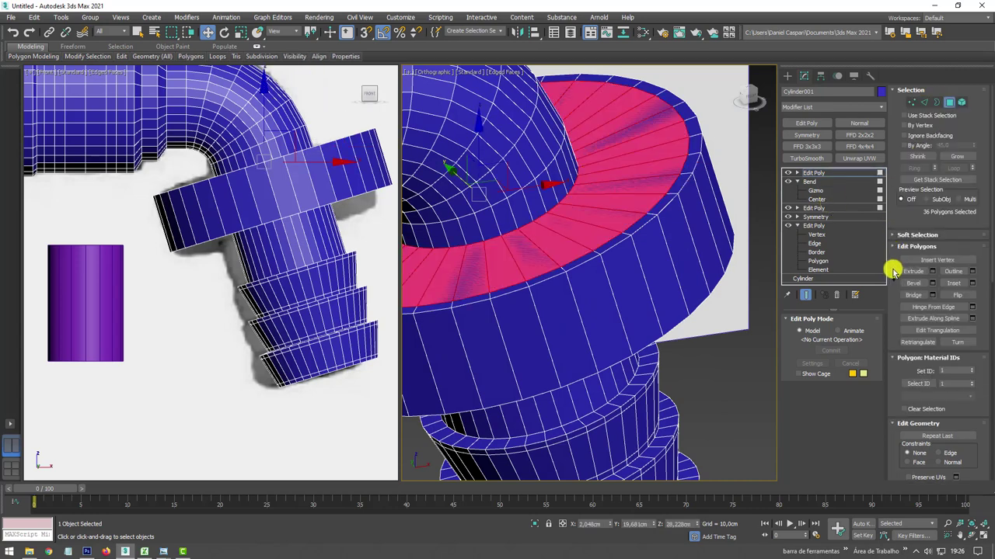
Extrude the ring faces to sink them about 0.472 cm.
{"action": "left_click", "coordinate": [911, 264]}
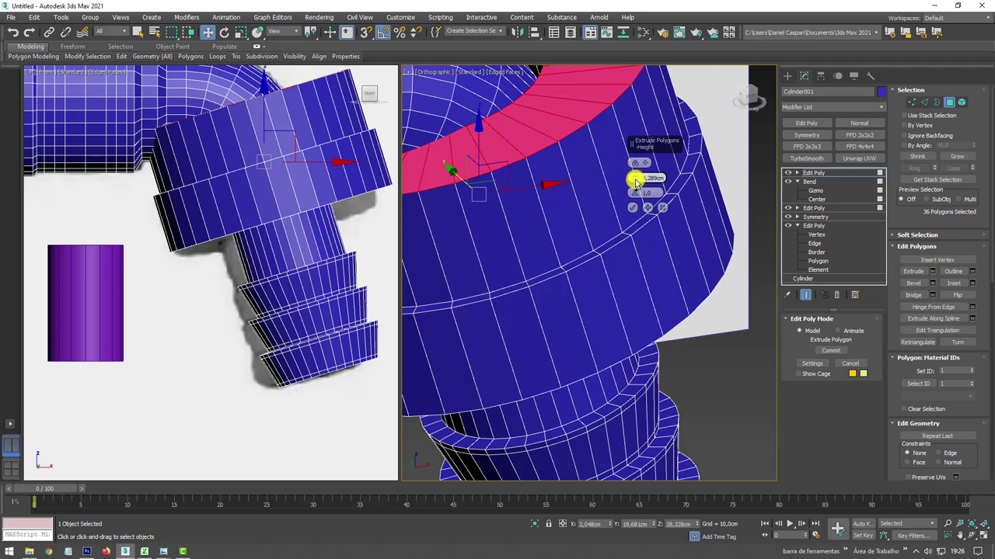
{"action": "left_click_drag", "start_coordinate": [635, 178], "coordinate": [659, 329]}
{"action": "left_click", "coordinate": [632, 208]}
{"action": "mouse_move", "coordinate": [631, 209]}
{"action": "middle_mouse_down", "text": "alt"}
{"action": "mouse_move", "coordinate": [632, 186]}
{"action": "mouse_move", "coordinate": [633, 199]}
{"action": "middle_mouse_up", "text": "alt"}
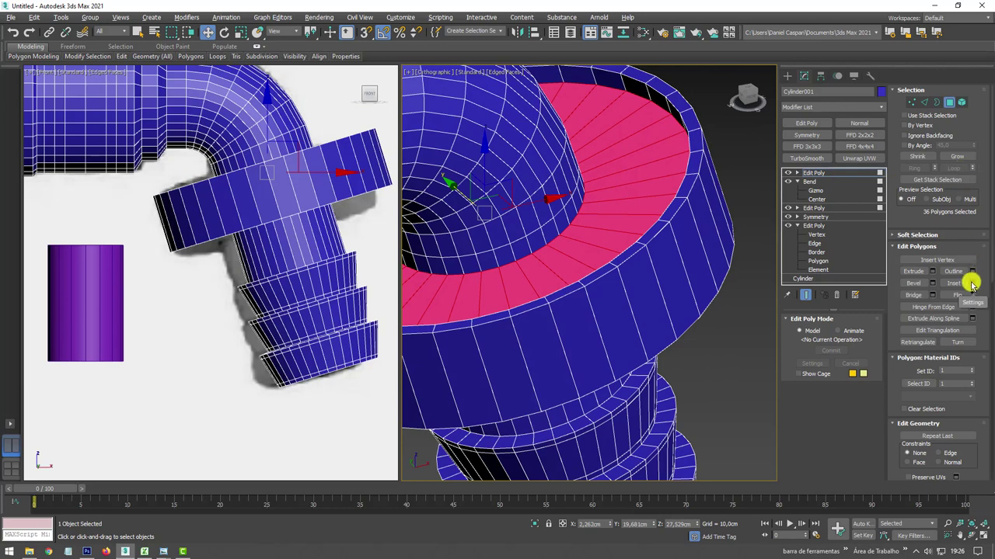
Inset the ring faces to leave a thin raised rim.
{"action": "left_click", "coordinate": [971, 283]}
{"action": "left_click_drag", "start_coordinate": [635, 180], "coordinate": [637, 166]}
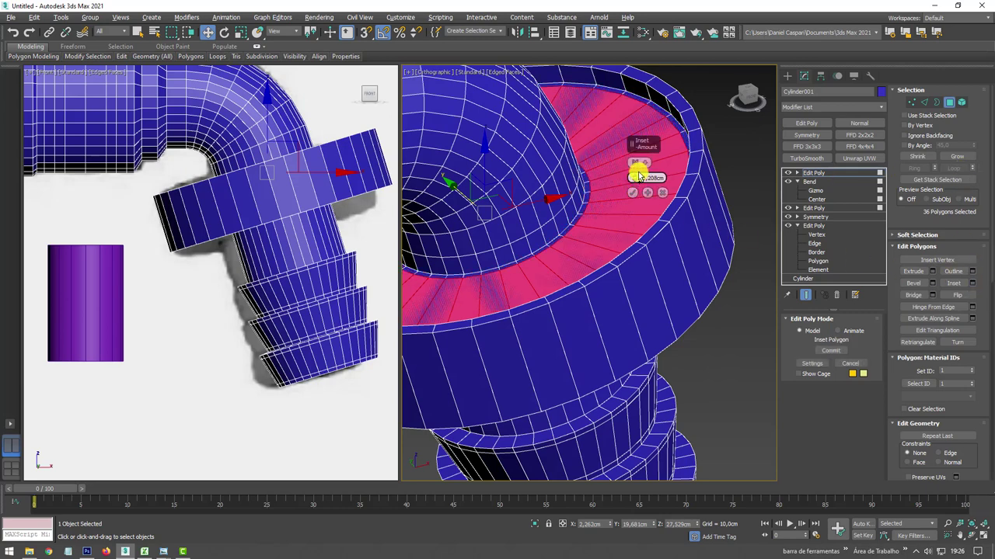
{"action": "left_click", "coordinate": [634, 195]}
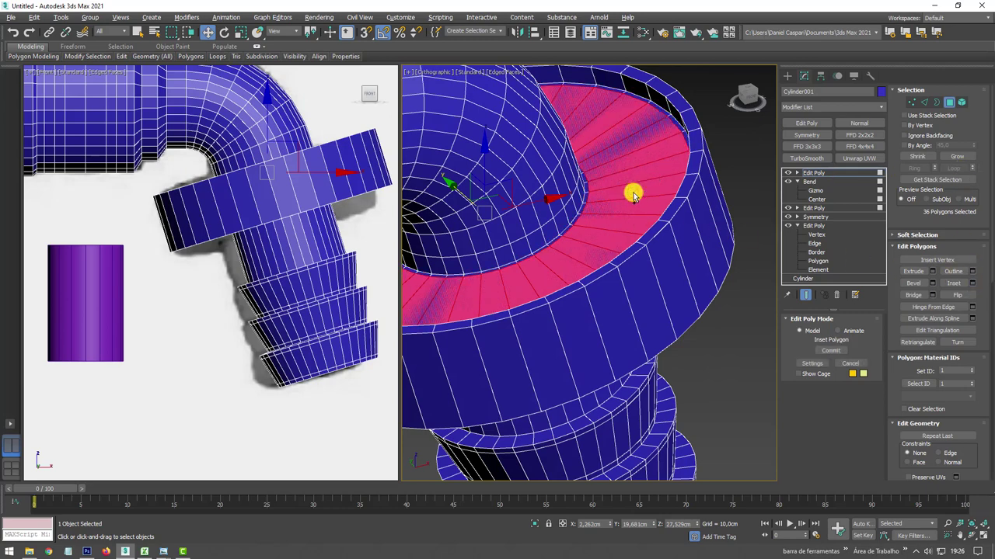
{"action": "middle_click_drag", "start_coordinate": [632, 195], "coordinate": [659, 179], "text": "alt"}
Ring-select the collar edges and Swift Loop a support loop along the top rim.
{"action": "left_click", "coordinate": [924, 104]}
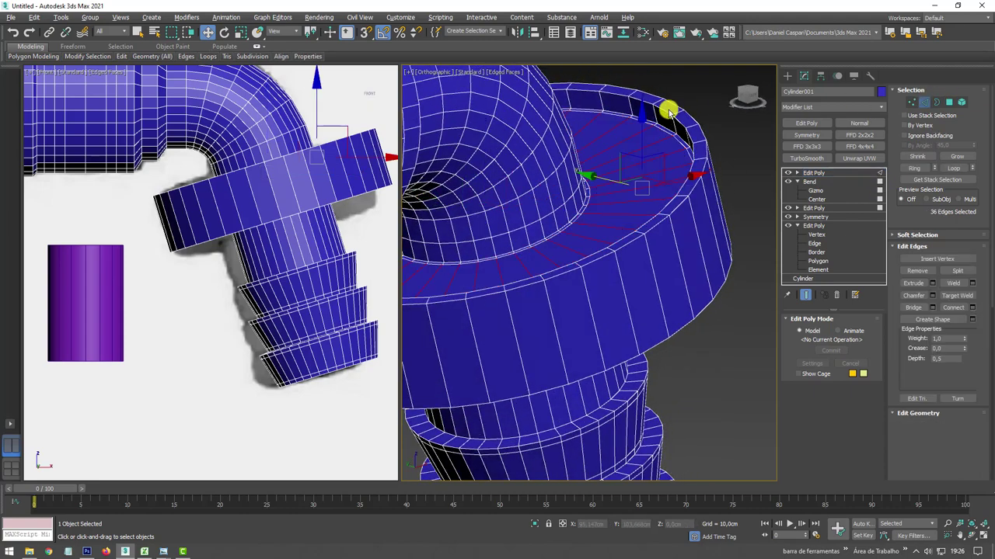
{"action": "left_click", "coordinate": [661, 109]}
{"action": "middle_click_drag", "start_coordinate": [657, 109], "coordinate": [650, 111], "text": "alt"}
{"action": "middle_click_drag", "start_coordinate": [721, 146], "coordinate": [689, 138], "text": "alt"}
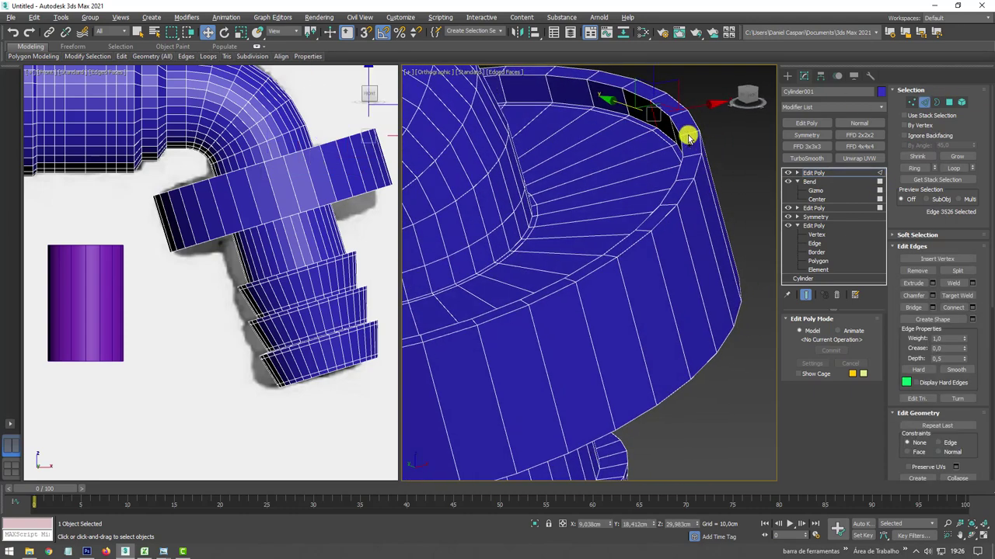
{"action": "left_click", "coordinate": [918, 168]}
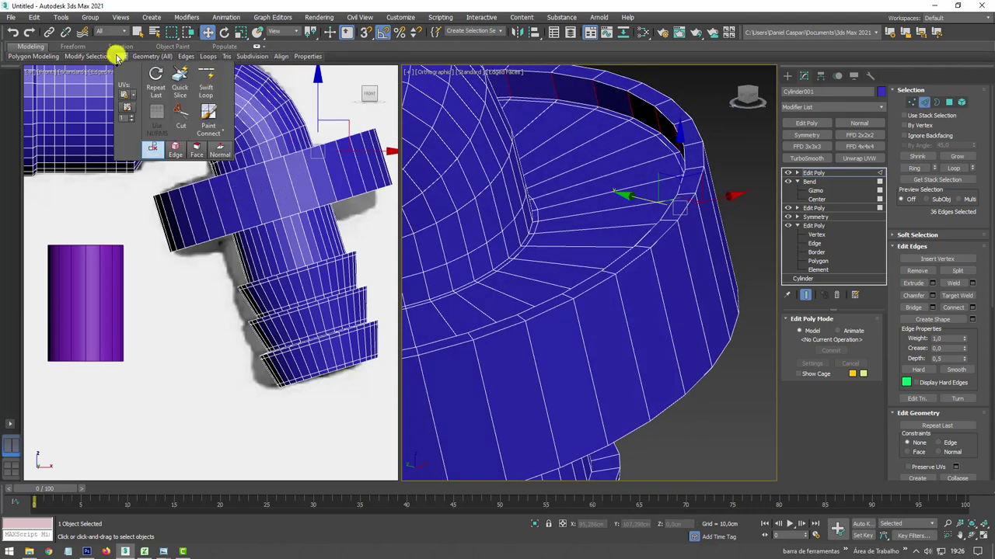
{"action": "left_click", "coordinate": [205, 78]}
{"action": "left_click", "coordinate": [633, 116]}
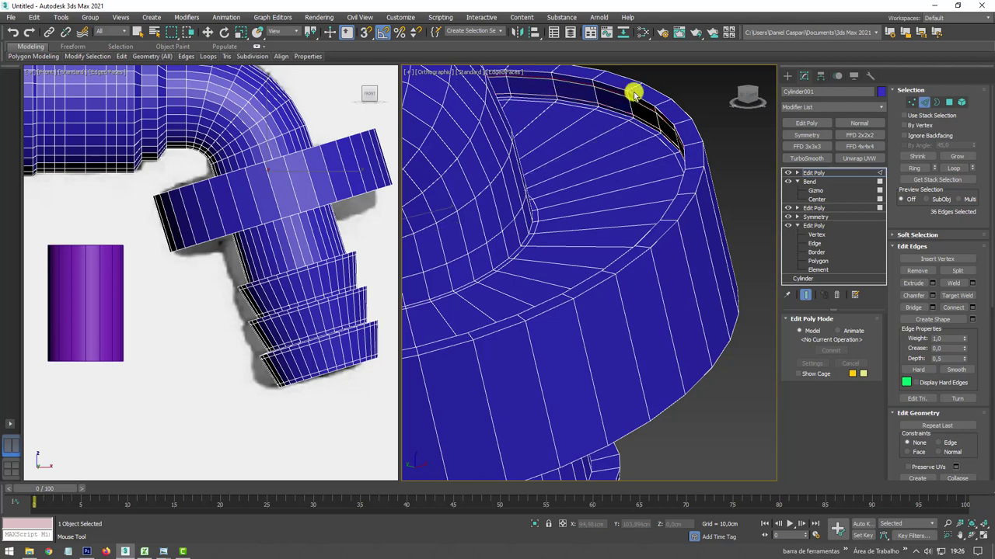
{"action": "left_click", "coordinate": [636, 92]}
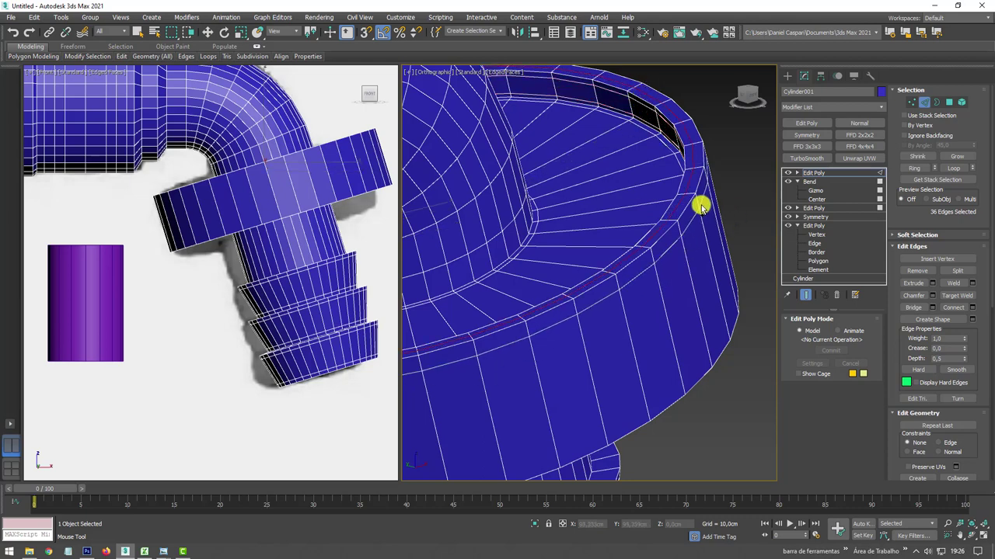
Chamfer the collar's bottom rim loop 0.718 cm with 3 segments.
{"action": "middle_click_drag", "start_coordinate": [697, 205], "coordinate": [712, 296], "text": "alt"}
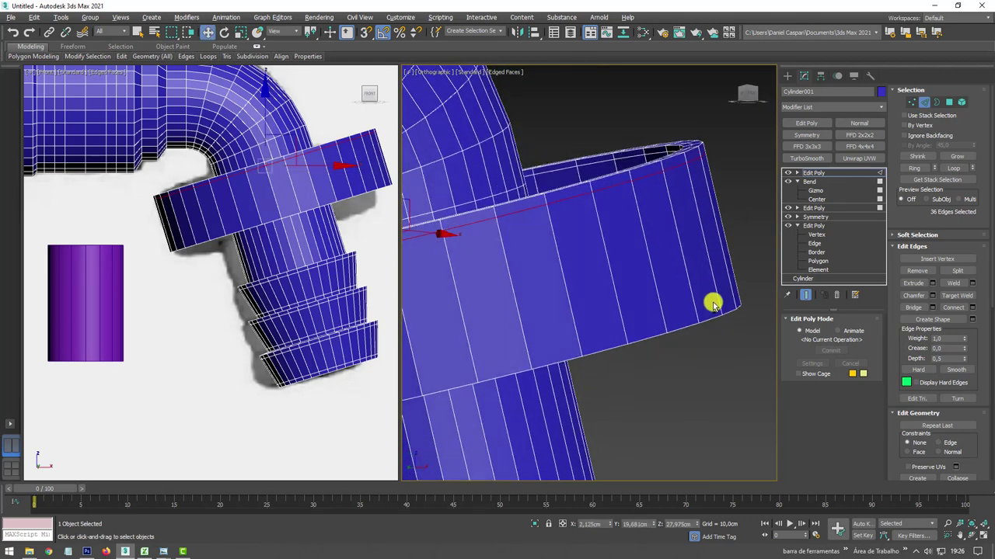
{"action": "double_click", "coordinate": [713, 297]}
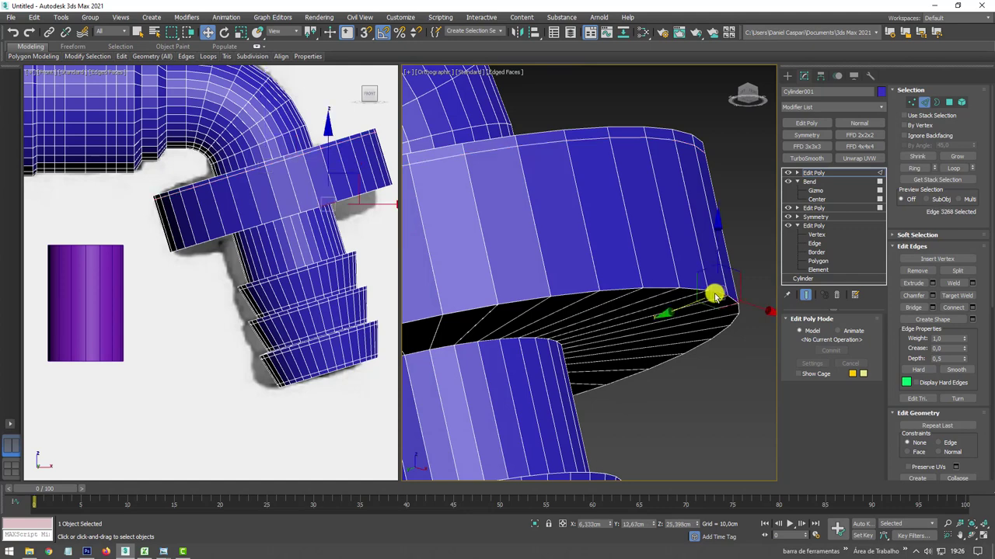
{"action": "left_click", "coordinate": [928, 296]}
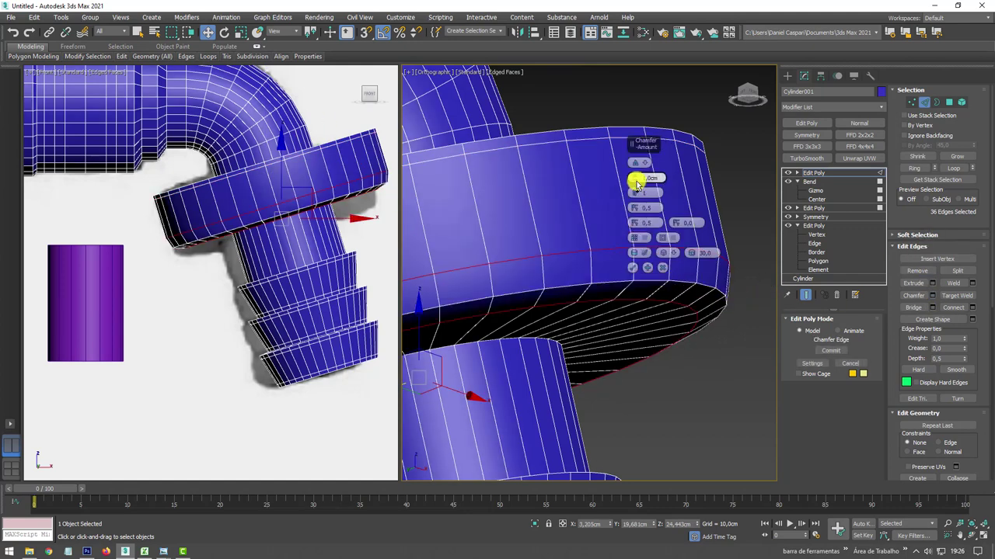
{"action": "mouse_move", "coordinate": [638, 178]}
{"action": "left_mouse_down"}
{"action": "mouse_move", "coordinate": [637, 162]}
{"action": "mouse_move", "coordinate": [637, 186]}
{"action": "left_mouse_up"}
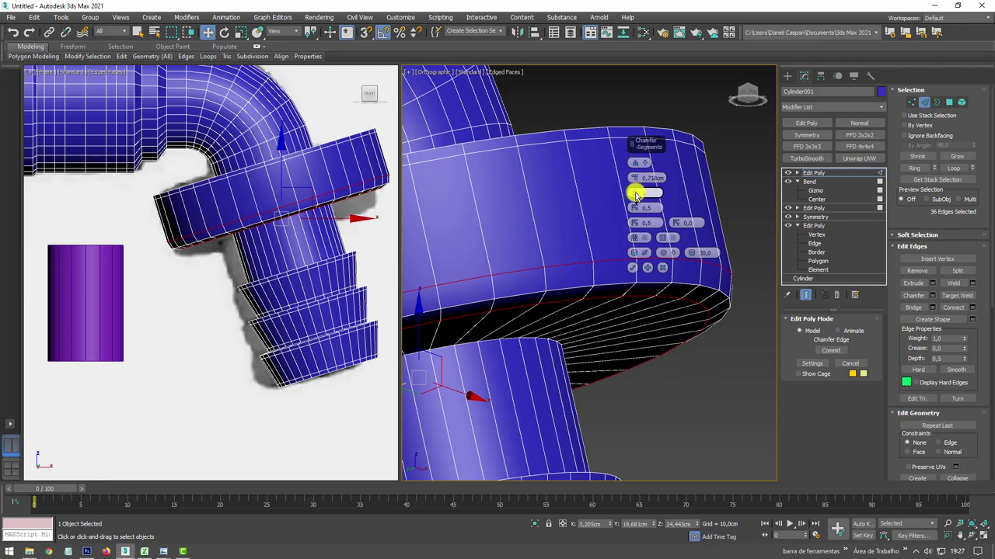
{"action": "type", "text": "3"}
{"action": "key", "text": "Return"}
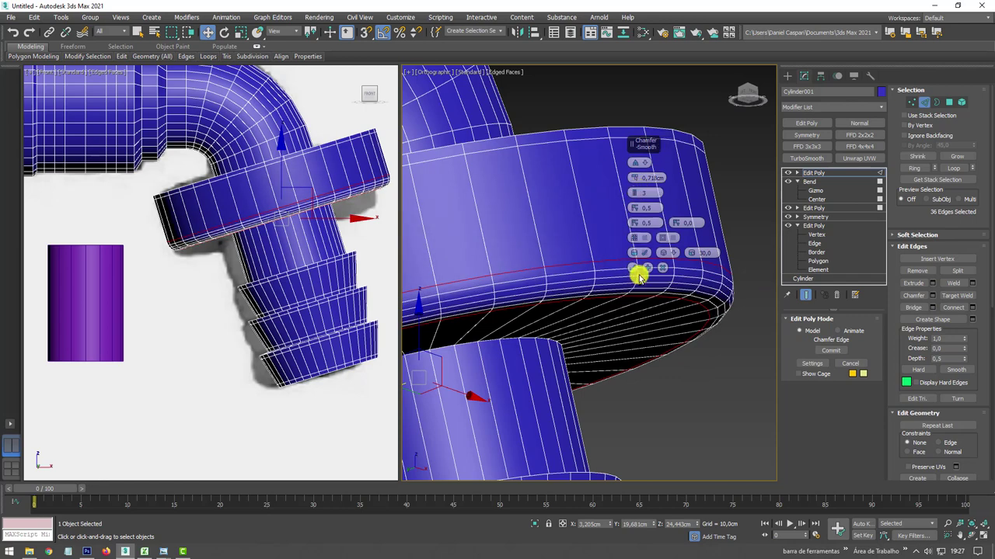
{"action": "left_click", "coordinate": [634, 269]}
{"action": "middle_click_drag", "start_coordinate": [633, 269], "coordinate": [632, 264], "text": "alt"}
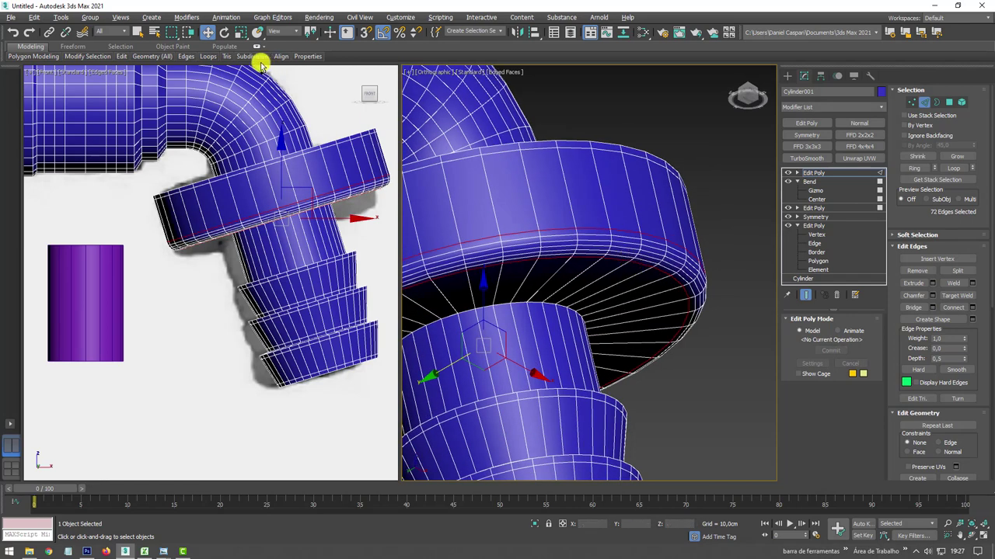
Select the edge loop around the inner cylinder's top and reframe the collar.
{"action": "left_click", "coordinate": [198, 71]}
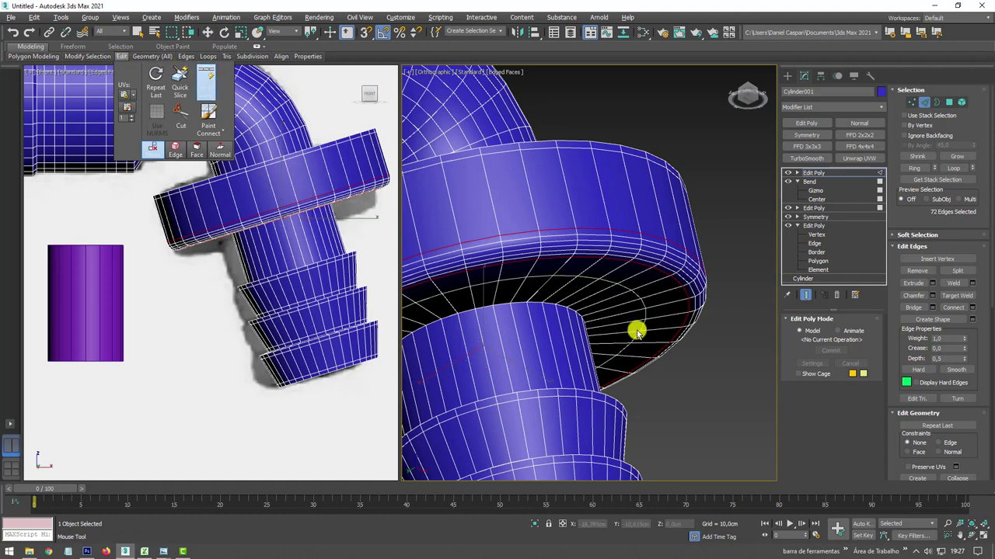
{"action": "double_click", "coordinate": [579, 305]}
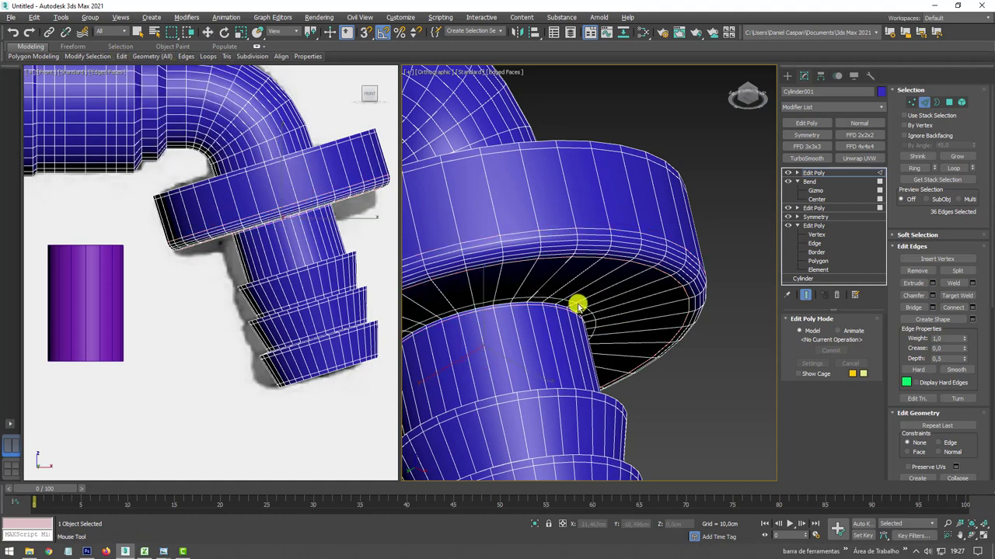
{"action": "scroll", "coordinate": [578, 299], "scroll_direction": "down", "scroll_amount": 5}
{"action": "key", "text": "w"}
{"action": "scroll", "coordinate": [582, 329], "scroll_direction": "up", "scroll_amount": 6}
{"action": "middle_click_drag", "start_coordinate": [582, 329], "coordinate": [582, 311], "text": "alt"}
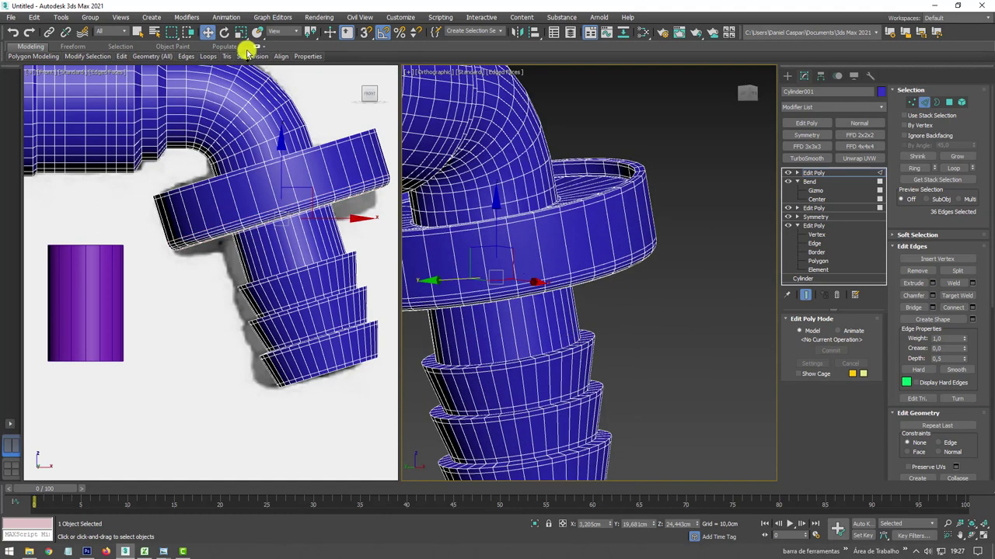
{"action": "left_click", "coordinate": [204, 75]}
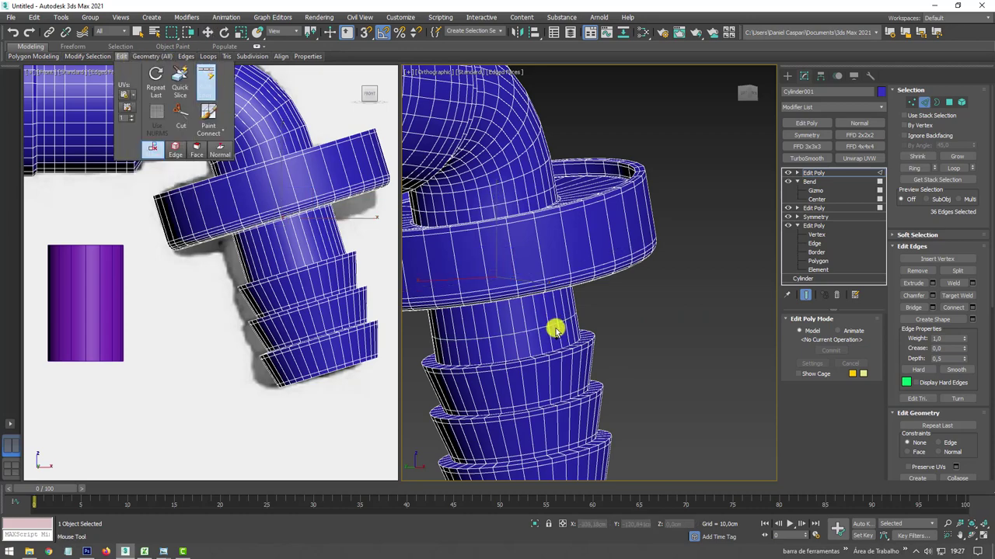
{"action": "key", "text": "w"}
{"action": "scroll", "coordinate": [628, 332], "scroll_direction": "down", "scroll_amount": 3}
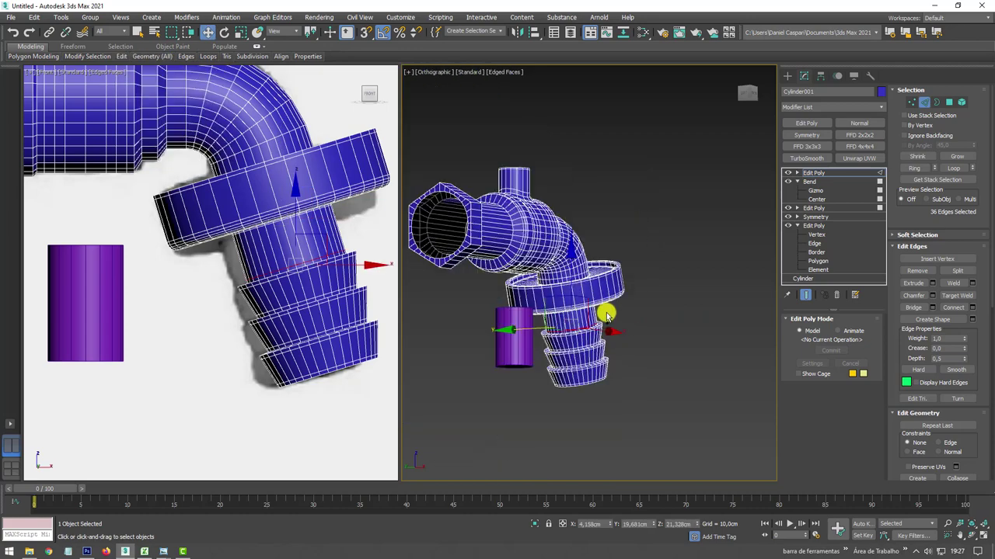
{"action": "mouse_move", "coordinate": [603, 313]}
{"action": "middle_mouse_down", "text": "alt"}
{"action": "mouse_move", "coordinate": [516, 339]}
{"action": "mouse_move", "coordinate": [563, 396]}
{"action": "mouse_move", "coordinate": [555, 282]}
{"action": "middle_mouse_up", "text": "alt"}
{"action": "scroll", "coordinate": [566, 266], "scroll_direction": "up", "scroll_amount": 3}
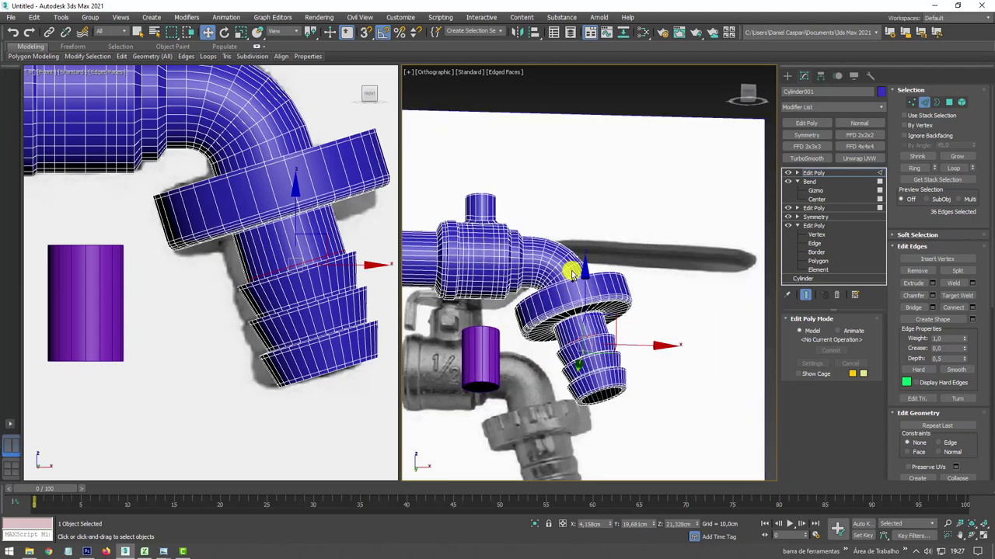
{"action": "scroll", "coordinate": [593, 301], "scroll_direction": "up", "scroll_amount": 3}
{"action": "left_click", "coordinate": [575, 302]}
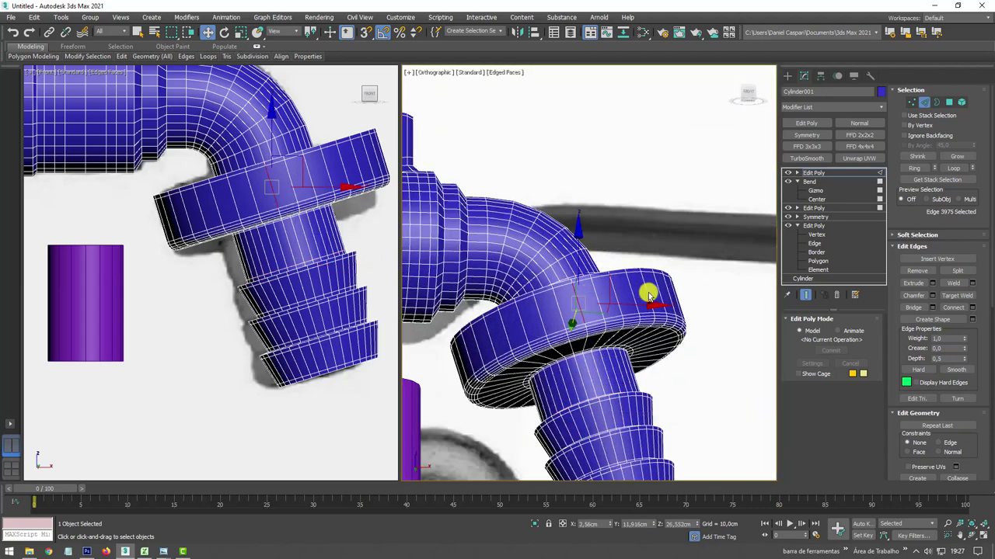
{"action": "scroll", "coordinate": [648, 303], "scroll_direction": "down", "scroll_amount": 3}
{"action": "middle_click_drag", "start_coordinate": [657, 317], "coordinate": [660, 271], "text": "alt"}
{"action": "scroll", "coordinate": [558, 271], "scroll_direction": "up", "scroll_amount": 3}
{"action": "scroll", "coordinate": [558, 270], "scroll_direction": "up", "scroll_amount": 2}
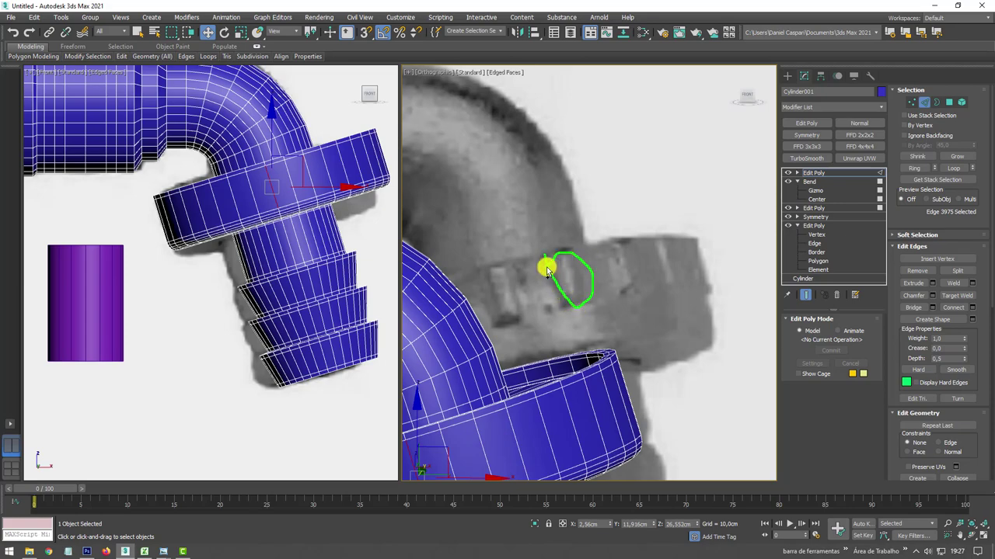
{"action": "scroll", "coordinate": [565, 296], "scroll_direction": "down", "scroll_amount": 3}
{"action": "scroll", "coordinate": [573, 324], "scroll_direction": "down", "scroll_amount": 2}
{"action": "mouse_move", "coordinate": [666, 262]}
{"action": "middle_mouse_down", "text": "alt"}
{"action": "mouse_move", "coordinate": [580, 285]}
{"action": "mouse_move", "coordinate": [473, 284]}
{"action": "middle_mouse_up", "text": "alt"}
{"action": "scroll", "coordinate": [577, 228], "scroll_direction": "up", "scroll_amount": 3}
{"action": "scroll", "coordinate": [603, 229], "scroll_direction": "up", "scroll_amount": 2}
{"action": "scroll", "coordinate": [591, 243], "scroll_direction": "up", "scroll_amount": 2}
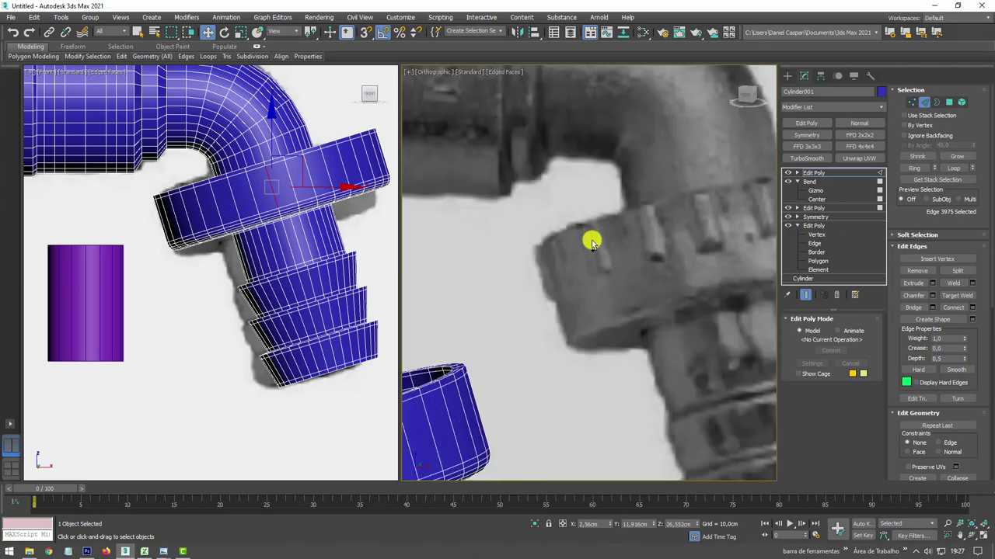
{"action": "scroll", "coordinate": [650, 232], "scroll_direction": "down", "scroll_amount": 2}
{"action": "scroll", "coordinate": [652, 236], "scroll_direction": "down", "scroll_amount": 2}
{"action": "scroll", "coordinate": [645, 227], "scroll_direction": "up", "scroll_amount": 1}
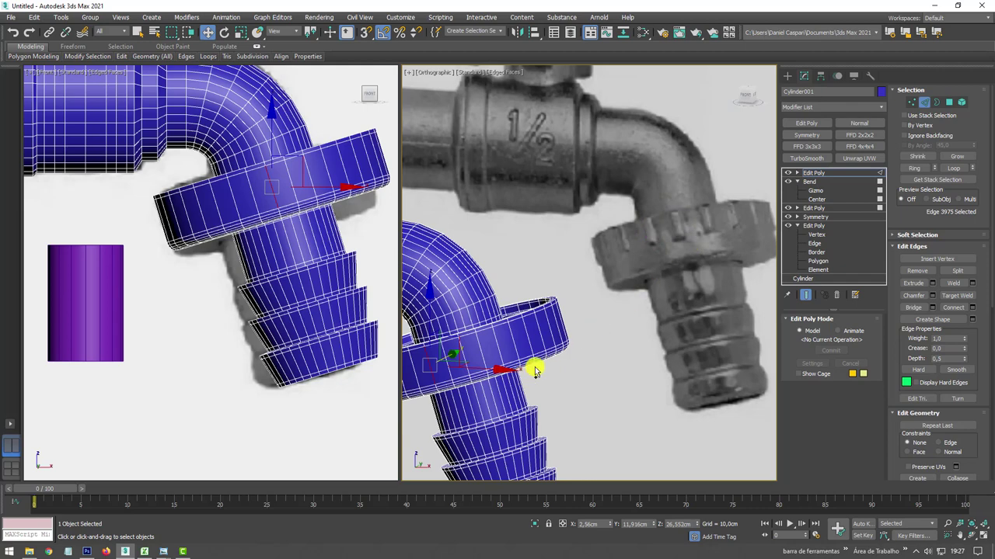
{"action": "scroll", "coordinate": [533, 366], "scroll_direction": "up", "scroll_amount": 2}
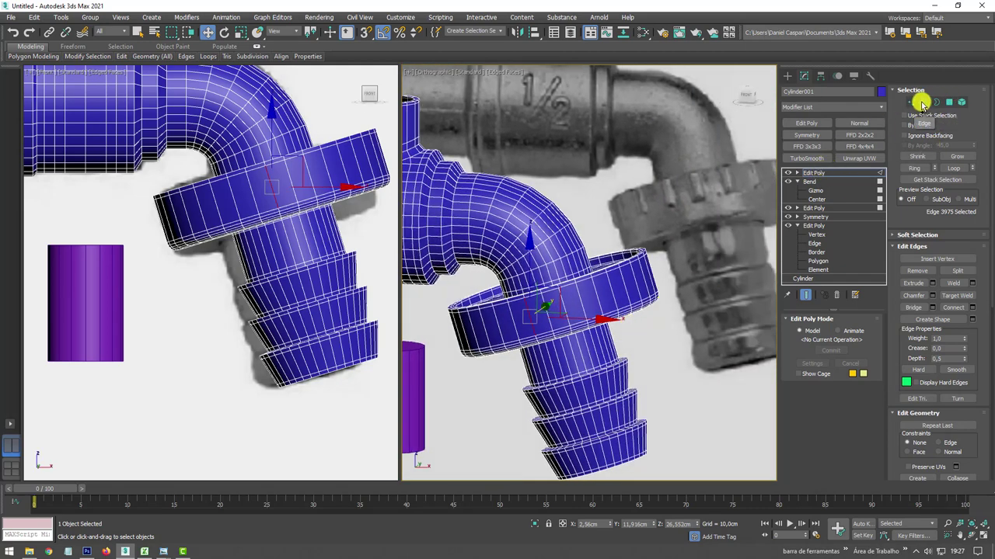
Zoom in and select an edge and a face on the collar ring band.
{"action": "left_click", "coordinate": [579, 303], "text": "alt"}
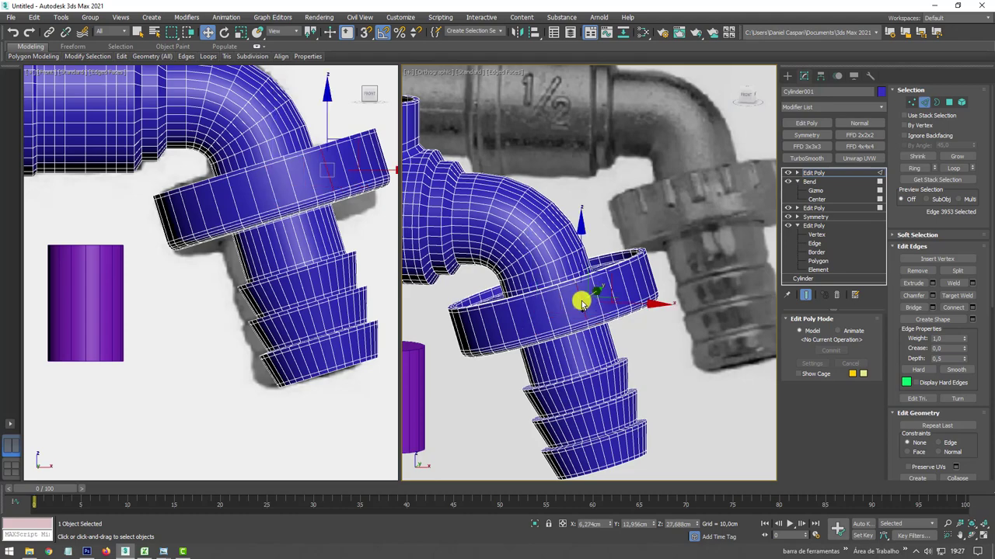
{"action": "scroll", "coordinate": [575, 300], "scroll_direction": "up", "scroll_amount": 2}
{"action": "scroll", "coordinate": [569, 315], "scroll_direction": "up", "scroll_amount": 2}
{"action": "scroll", "coordinate": [569, 315], "scroll_direction": "up", "scroll_amount": 1}
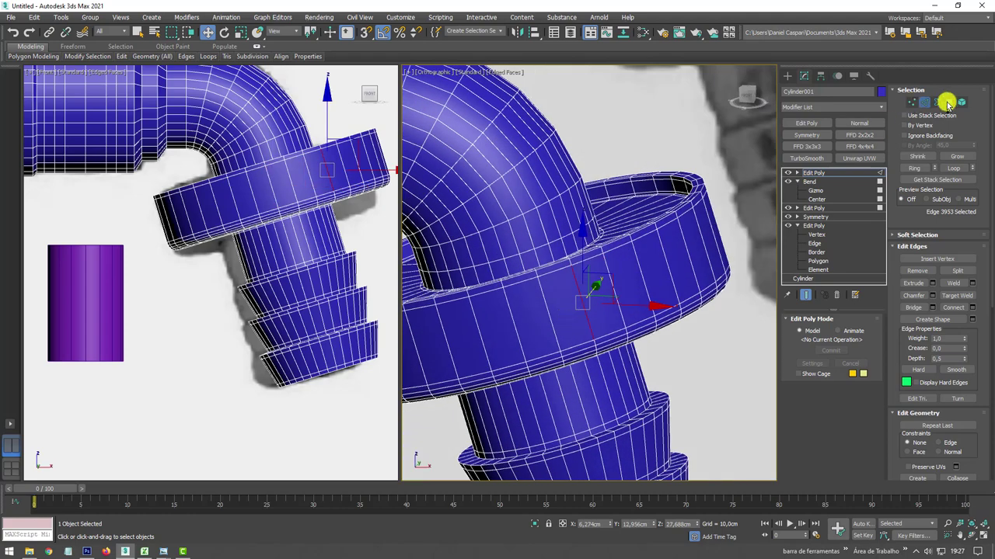
{"action": "key", "text": "4"}
{"action": "left_click", "coordinate": [562, 309]}
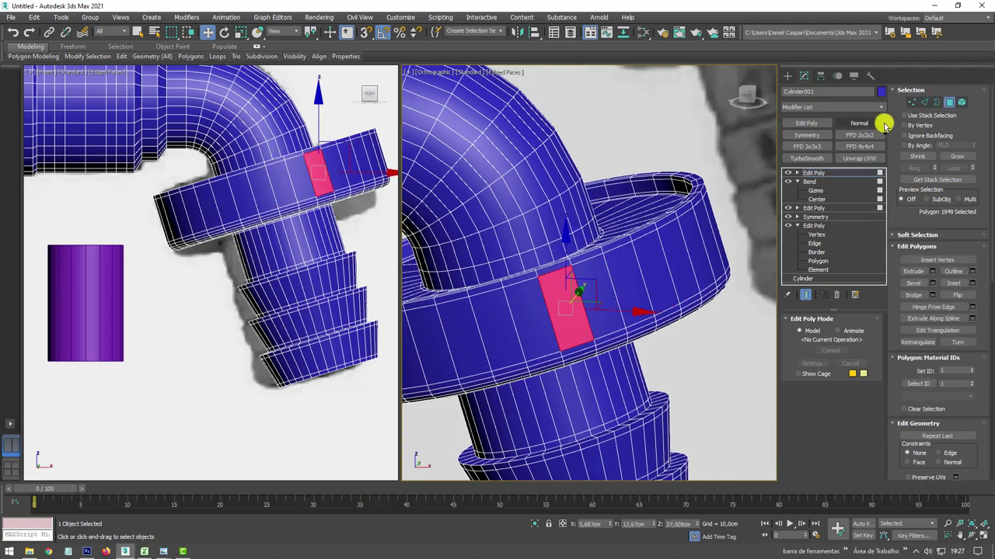
{"action": "left_click", "coordinate": [924, 102]}
{"action": "mouse_move", "coordinate": [606, 304]}
{"action": "middle_mouse_down", "text": "alt"}
{"action": "mouse_move", "coordinate": [517, 284]}
{"action": "mouse_move", "coordinate": [549, 290]}
{"action": "mouse_move", "coordinate": [661, 246]}
{"action": "mouse_move", "coordinate": [657, 235]}
{"action": "mouse_move", "coordinate": [633, 256]}
{"action": "middle_mouse_up", "text": "alt"}
Select an edge loop around the ring band and view it from below.
{"action": "left_click", "coordinate": [516, 283]}
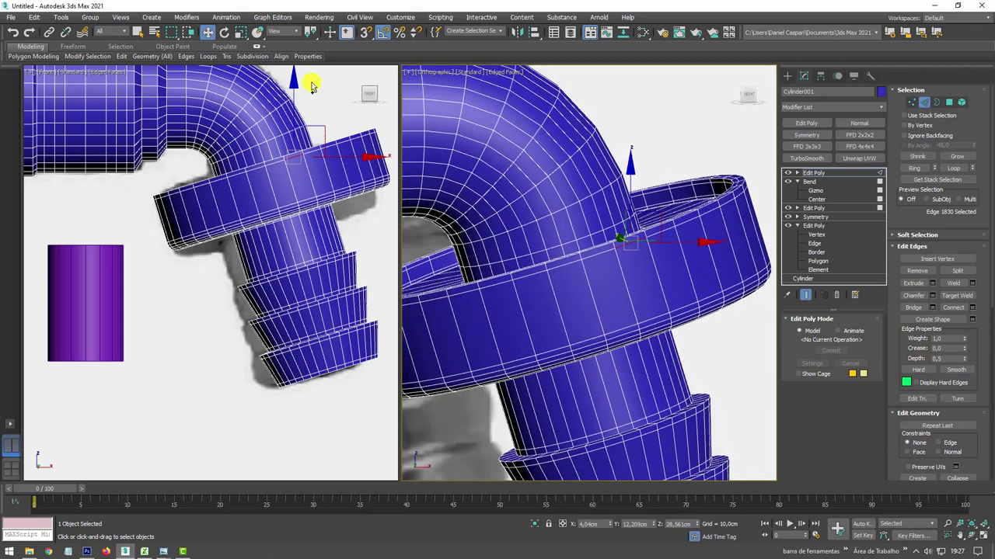
{"action": "mouse_move", "coordinate": [88, 56]}
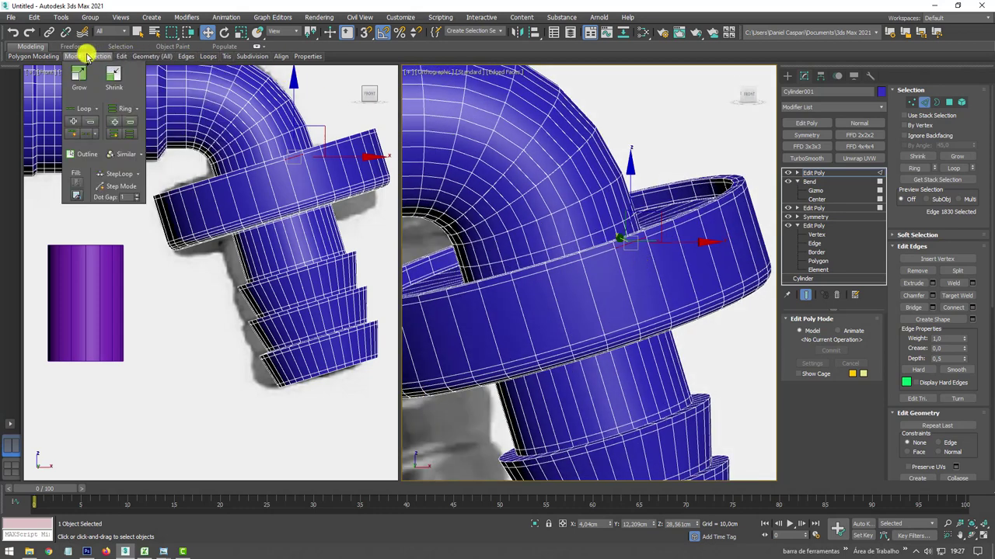
{"action": "left_click", "coordinate": [84, 132]}
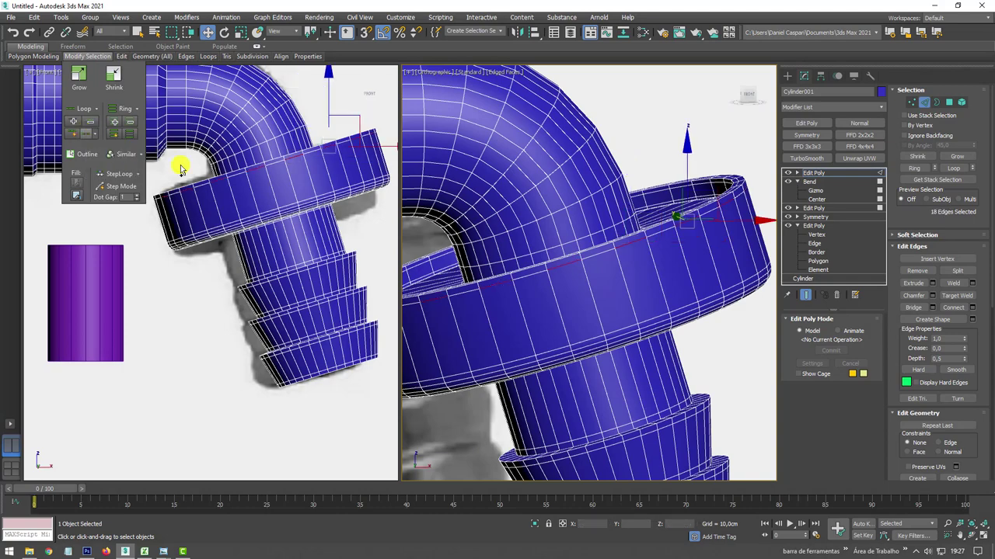
{"action": "middle_click_drag", "start_coordinate": [592, 274], "coordinate": [672, 220], "text": "alt"}
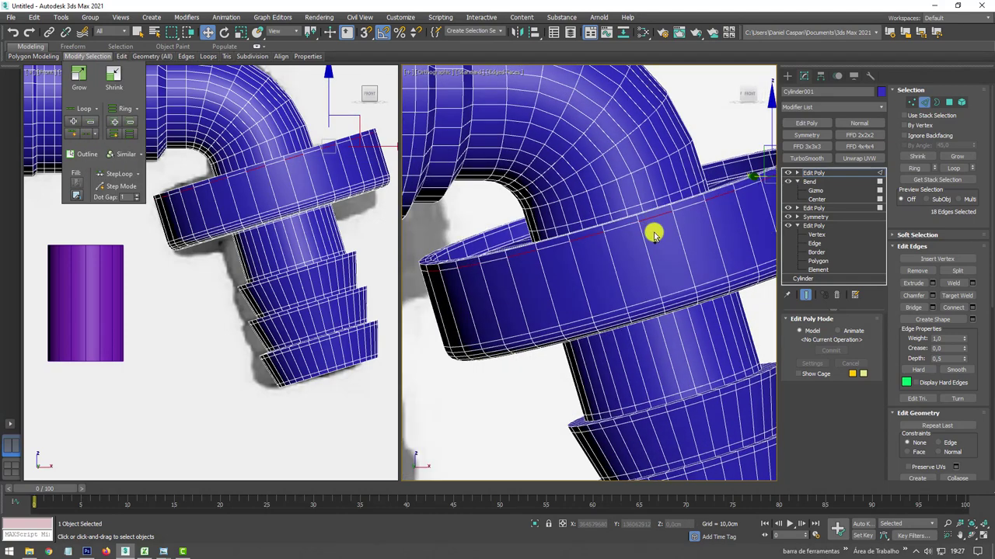
{"action": "left_click", "coordinate": [949, 103], "text": "ctrl"}
{"action": "mouse_move", "coordinate": [739, 210]}
{"action": "middle_mouse_down", "text": "alt"}
{"action": "mouse_move", "coordinate": [688, 222]}
{"action": "mouse_move", "coordinate": [704, 235]}
{"action": "mouse_move", "coordinate": [614, 220]}
{"action": "middle_mouse_up", "text": "alt"}
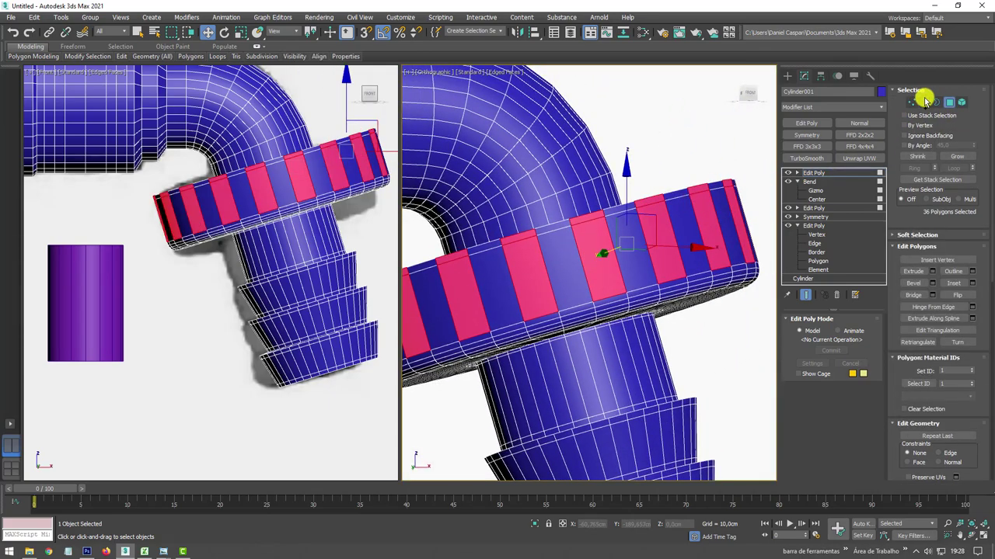
Connect the ring of vertical band edges with one centred loop (Segments 1, Pinch 0).
{"action": "left_click", "coordinate": [924, 101]}
{"action": "left_click", "coordinate": [671, 233]}
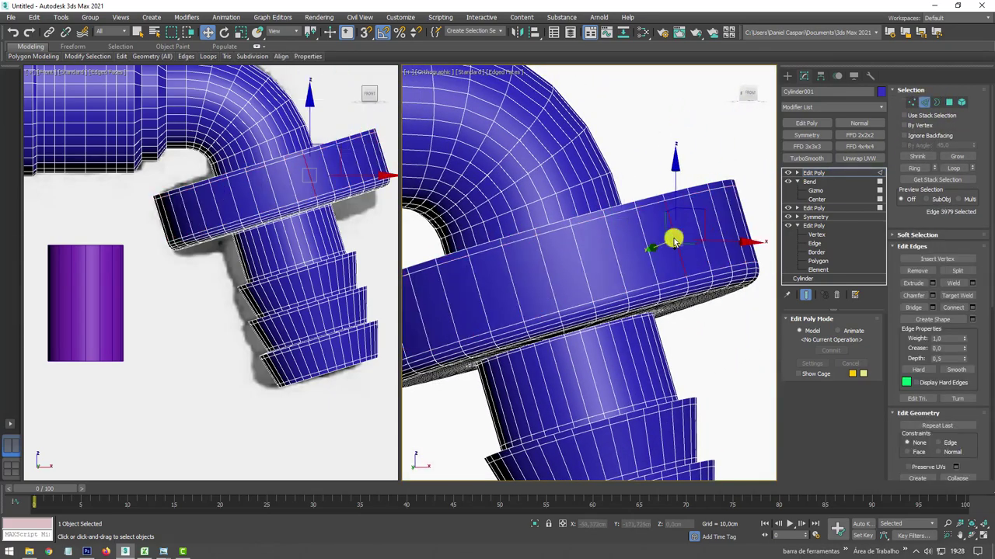
{"action": "left_click", "coordinate": [914, 169]}
{"action": "left_click", "coordinate": [957, 309]}
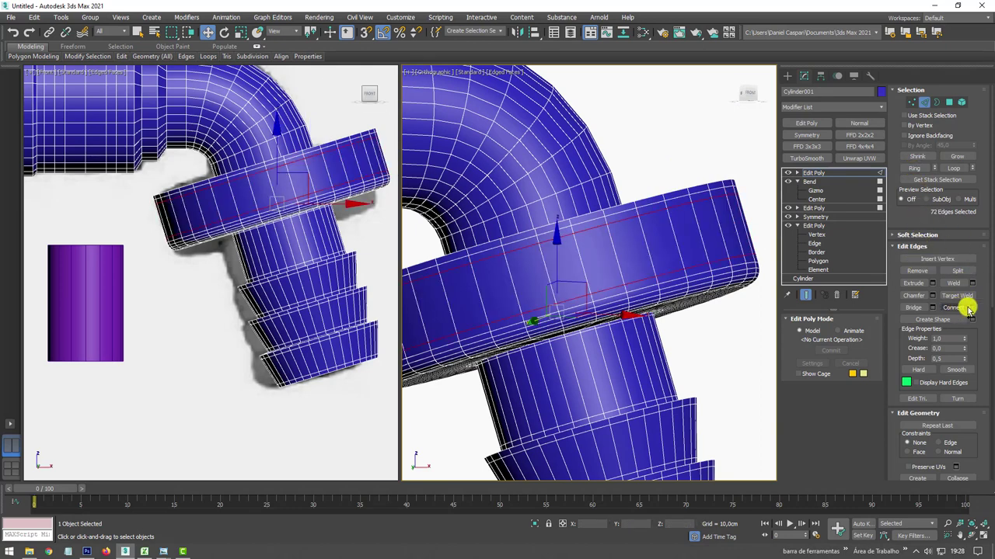
{"action": "left_click", "coordinate": [971, 307]}
{"action": "right_click", "coordinate": [633, 162]}
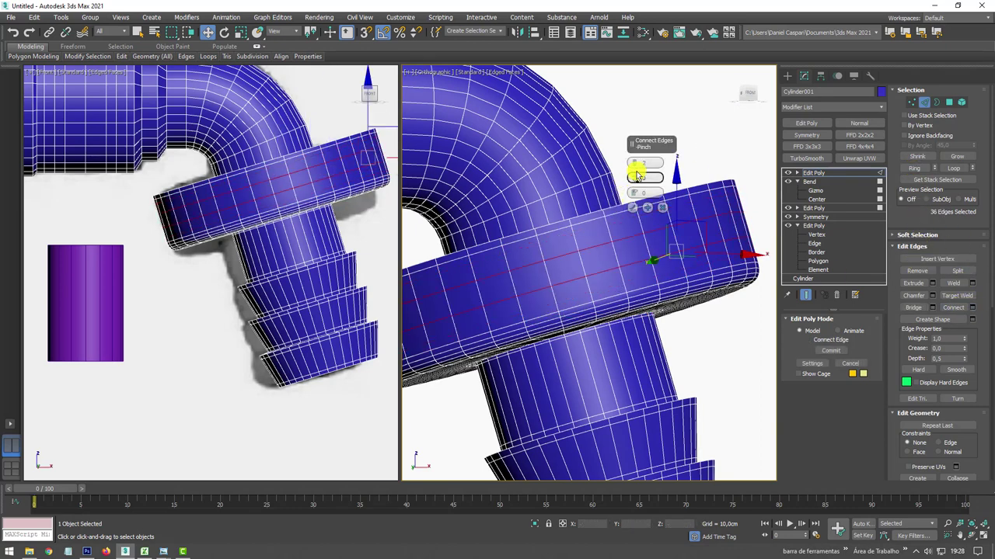
{"action": "right_click", "coordinate": [633, 177]}
{"action": "left_click", "coordinate": [632, 210]}
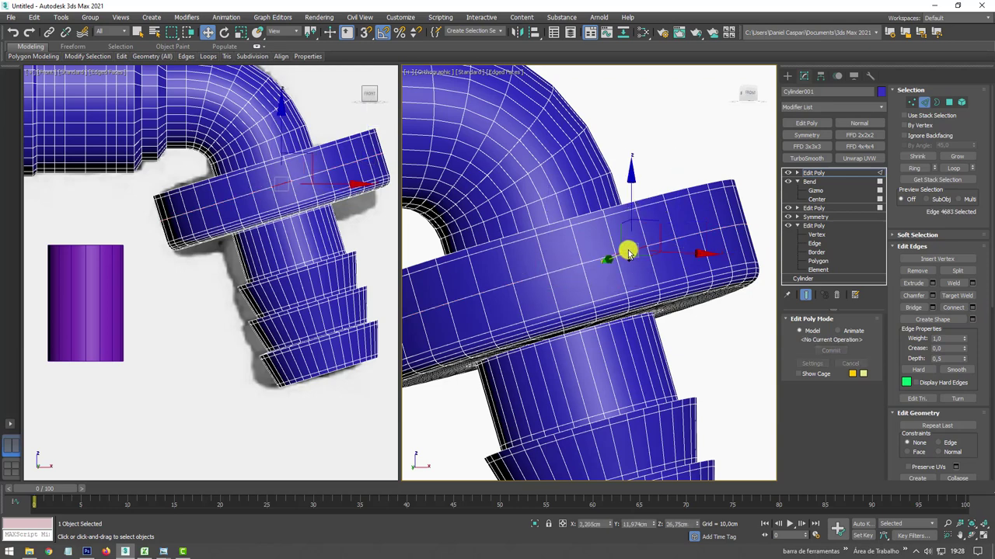
{"action": "mouse_move", "coordinate": [87, 56]}
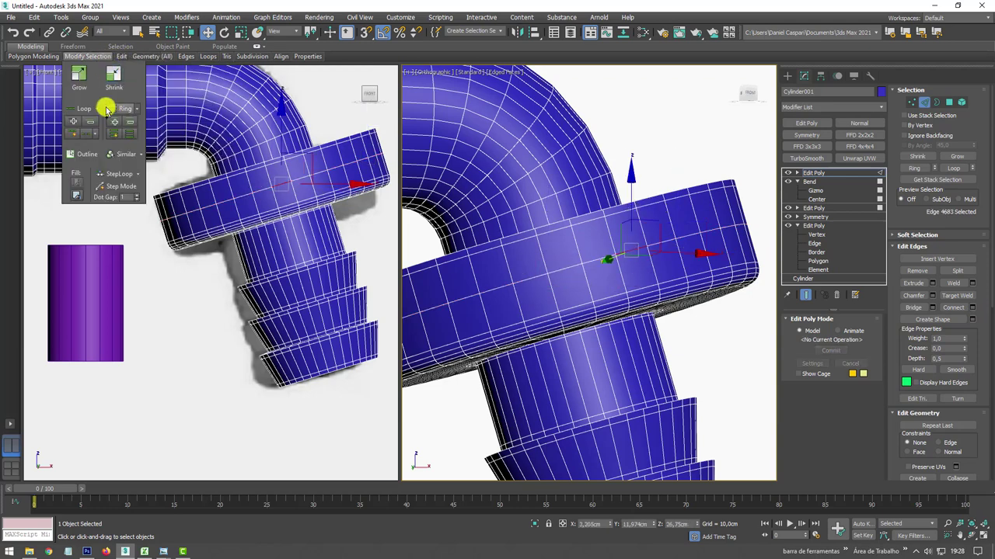
Grow the new loop, convert it to band polygons, and frame them in Front view.
{"action": "left_click", "coordinate": [89, 129]}
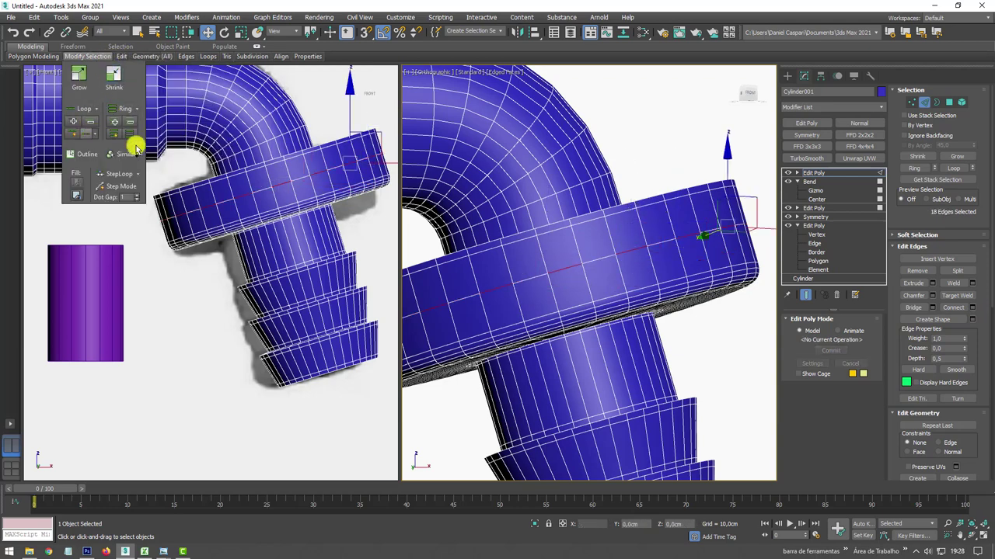
{"action": "left_click", "coordinate": [949, 102], "text": "ctrl"}
{"action": "middle_click_drag", "start_coordinate": [595, 280], "coordinate": [631, 261], "text": "alt"}
{"action": "key", "text": "z"}
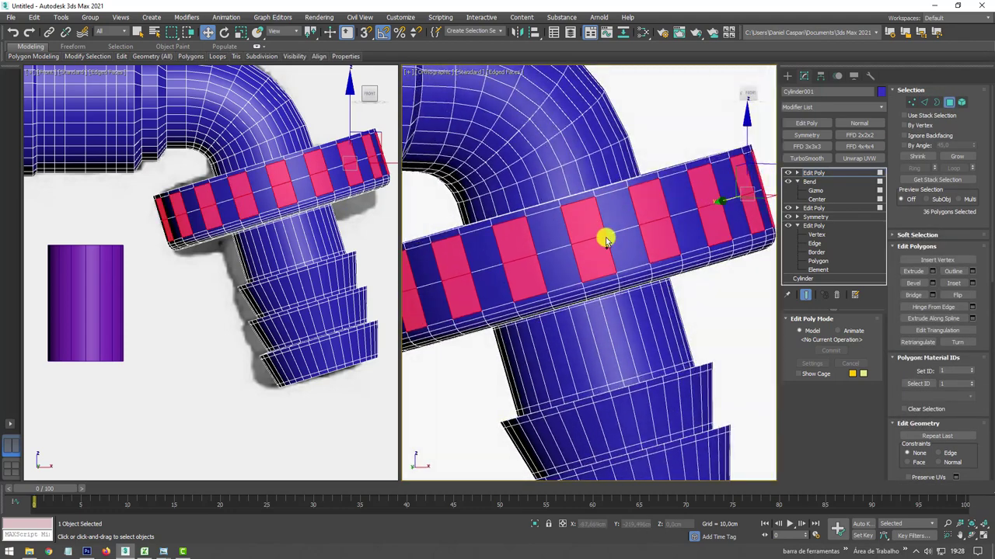
{"action": "scroll", "coordinate": [676, 249], "scroll_direction": "down", "scroll_amount": 3}
{"action": "key", "text": "f"}
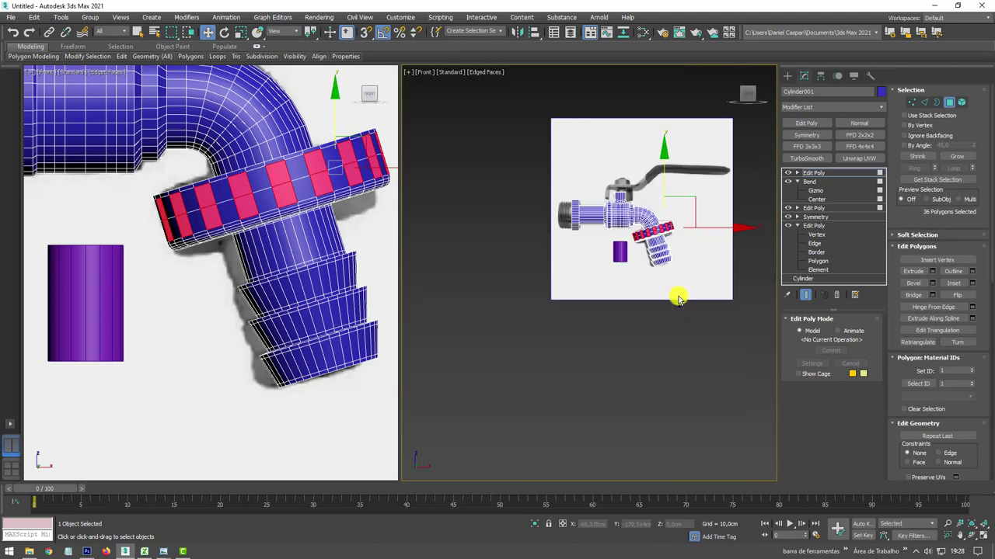
{"action": "scroll", "coordinate": [666, 237], "scroll_direction": "up", "scroll_amount": 5}
{"action": "scroll", "coordinate": [661, 211], "scroll_direction": "up", "scroll_amount": 2}
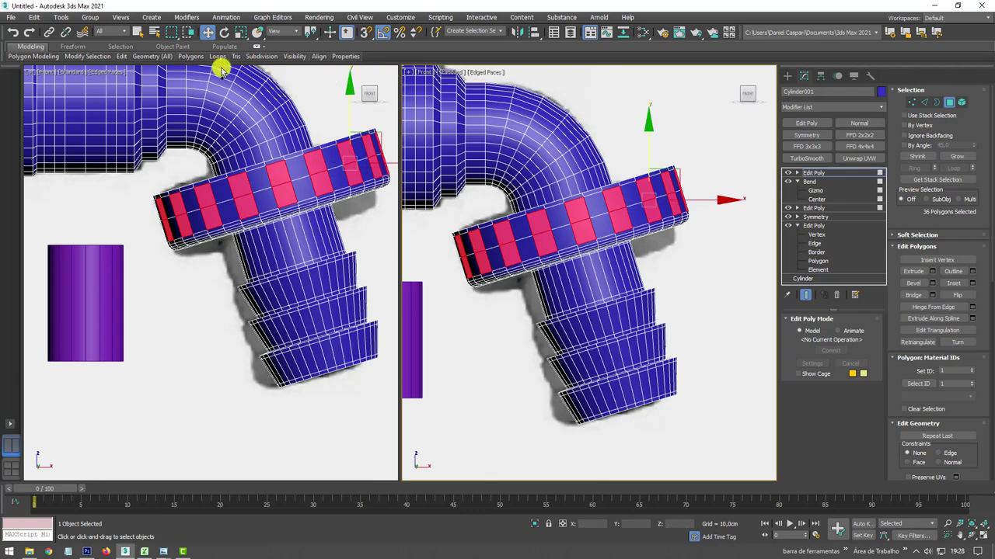
Lasso-select to keep only the alternating faces on the ring band.
{"action": "left_click_drag", "start_coordinate": [171, 32], "coordinate": [173, 62]}
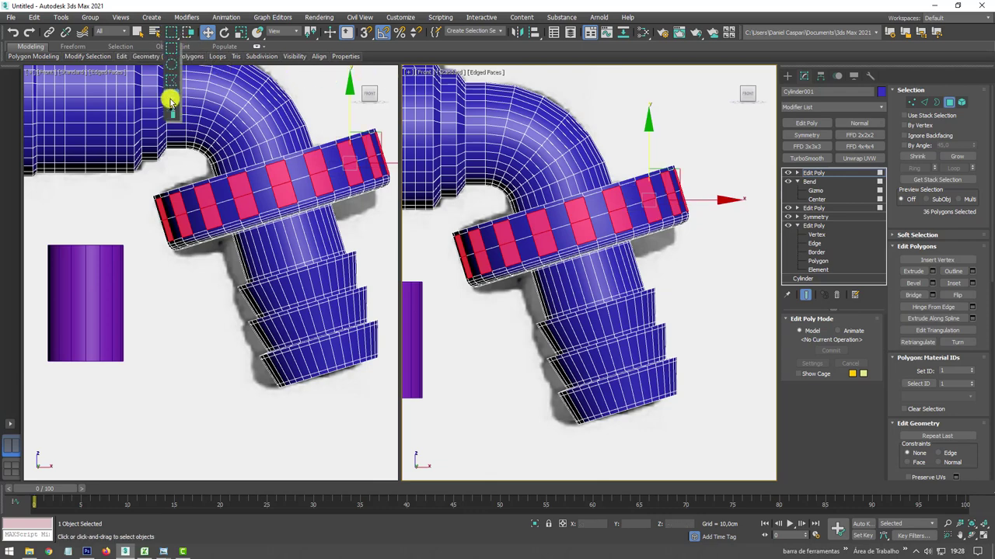
{"action": "left_click_drag", "start_coordinate": [171, 101], "coordinate": [171, 100]}
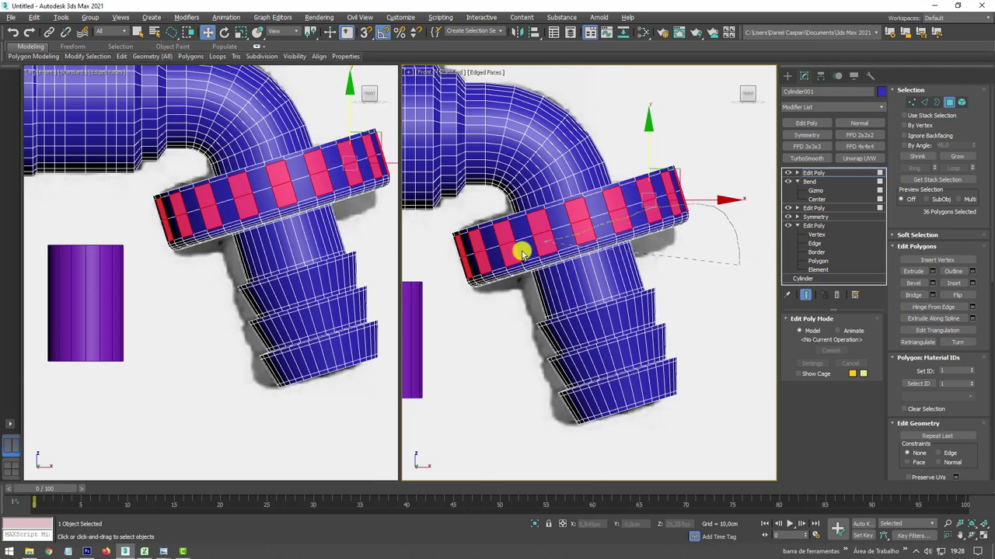
{"action": "left_click_drag", "start_coordinate": [497, 354], "coordinate": [488, 345]}
{"action": "middle_click_drag", "start_coordinate": [632, 288], "coordinate": [966, 177], "text": "alt"}
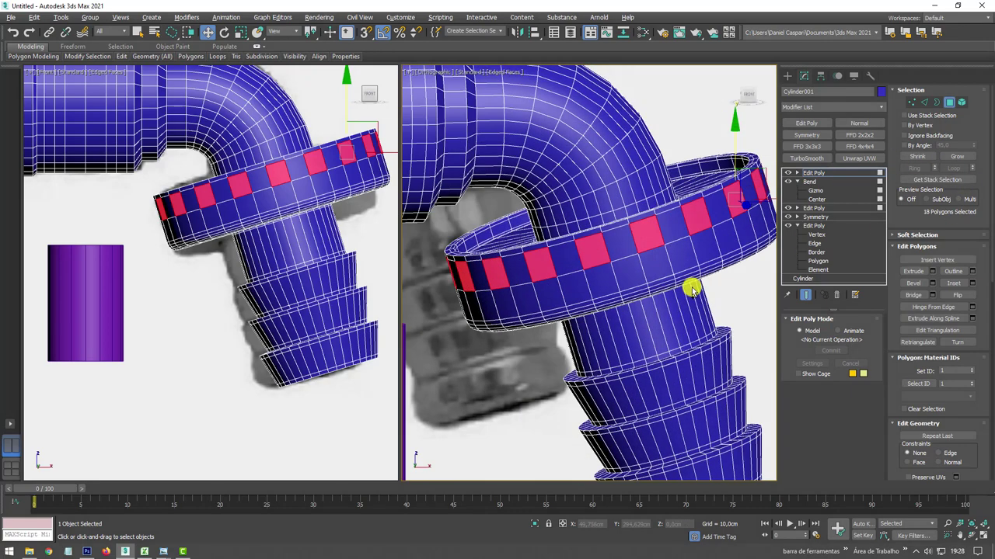
{"action": "middle_click_drag", "start_coordinate": [693, 284], "coordinate": [659, 291], "text": "alt"}
Inset the 18 selected alternating faces on the ring band.
{"action": "scroll", "coordinate": [658, 291], "scroll_direction": "up", "scroll_amount": 2}
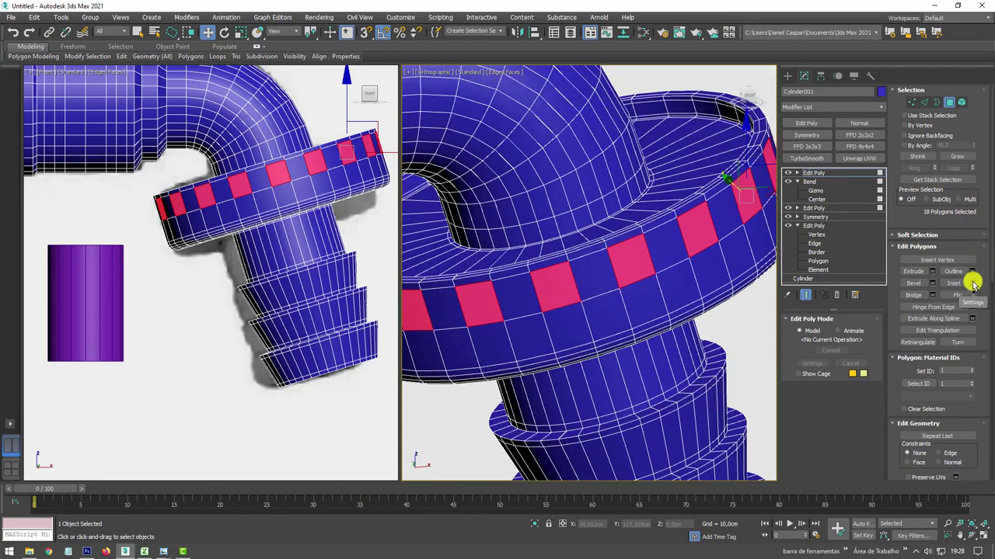
{"action": "left_click", "coordinate": [973, 283]}
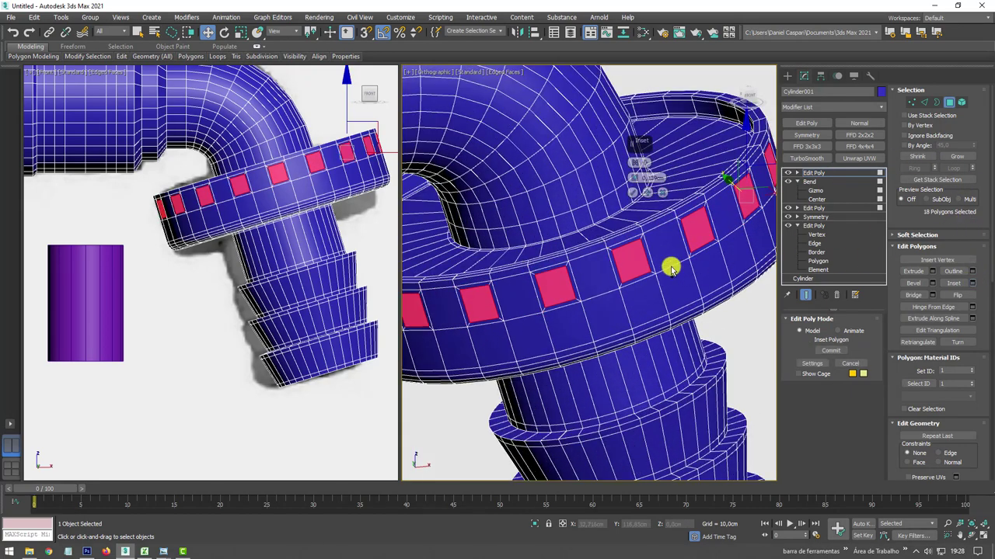
{"action": "left_click", "coordinate": [633, 193]}
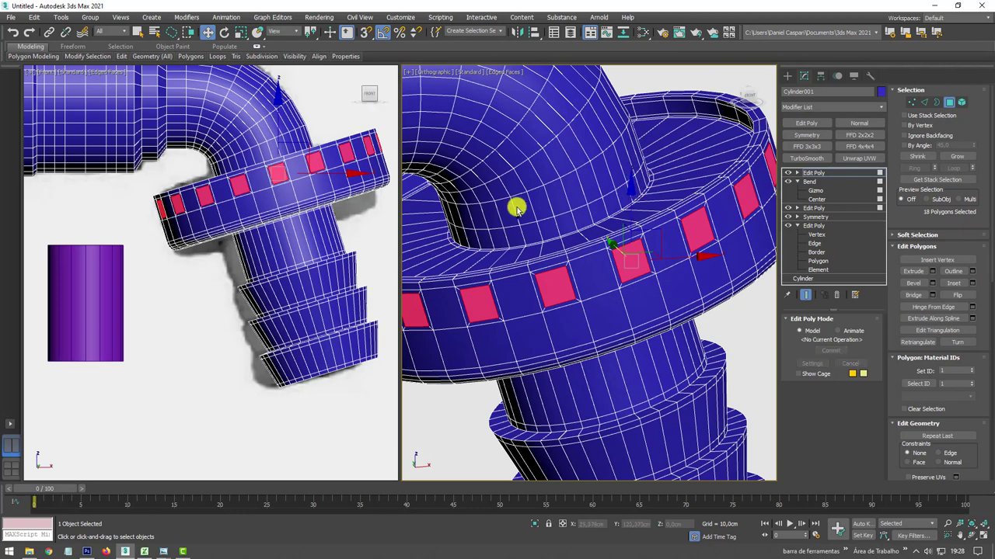
Extrude the inset faces 0.428 cm along Local Normals into studs, then return to Edit Poly.
{"action": "left_click", "coordinate": [932, 271]}
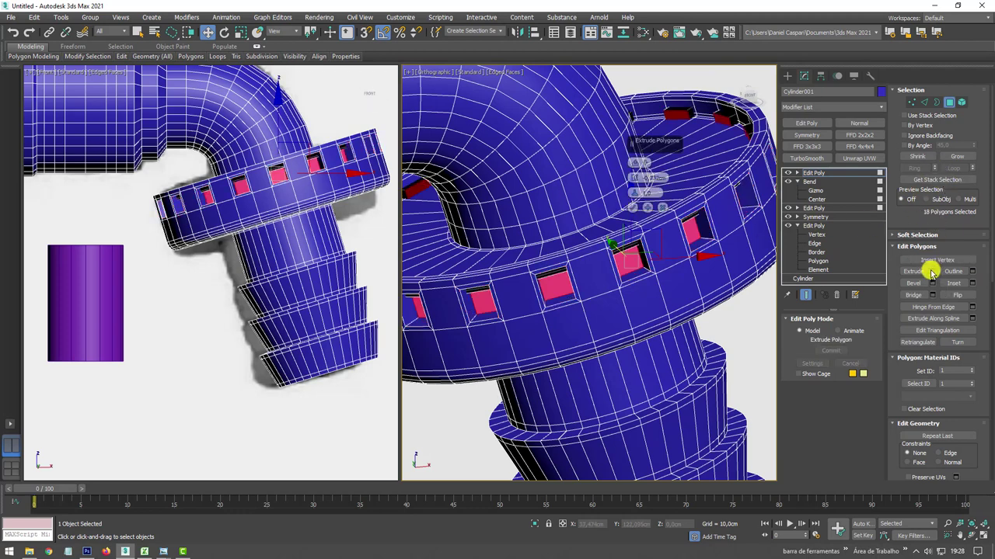
{"action": "left_click", "coordinate": [642, 162]}
{"action": "left_click", "coordinate": [676, 179]}
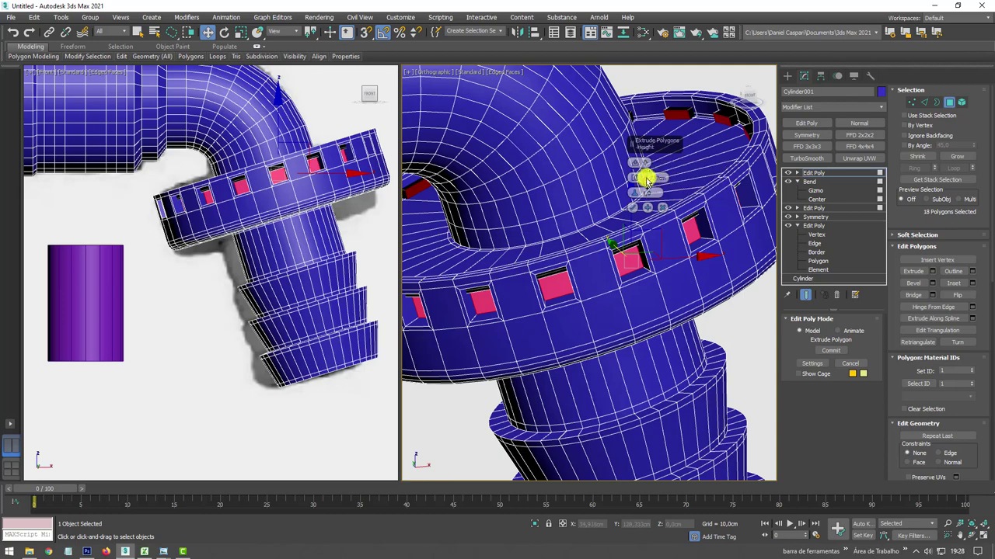
{"action": "left_click_drag", "start_coordinate": [635, 180], "coordinate": [643, 146]}
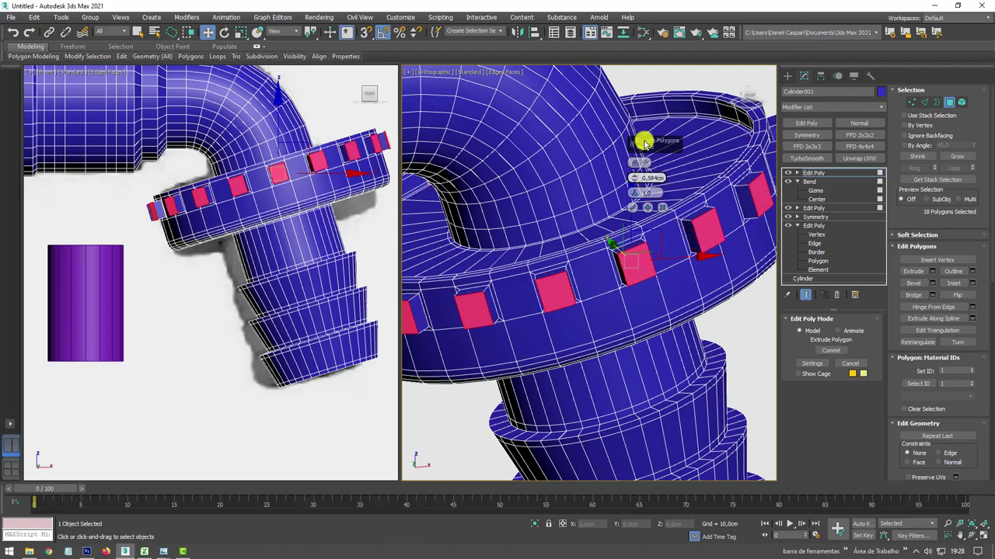
{"action": "mouse_move", "coordinate": [726, 135]}
{"action": "middle_mouse_down", "text": "alt"}
{"action": "mouse_move", "coordinate": [650, 163]}
{"action": "mouse_move", "coordinate": [630, 194]}
{"action": "middle_mouse_up", "text": "alt"}
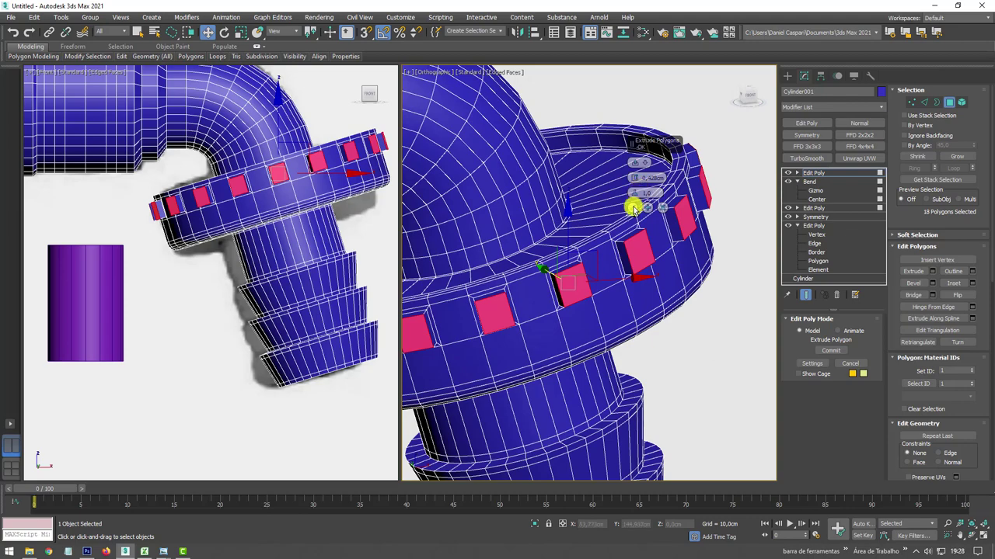
{"action": "left_click", "coordinate": [634, 208]}
{"action": "left_click", "coordinate": [808, 172]}
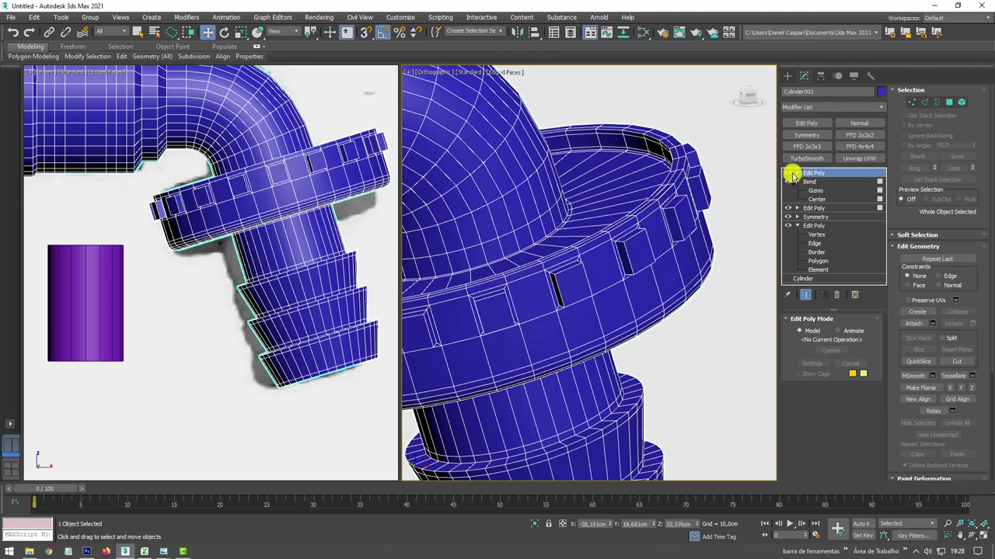
Ring-select a stud edge and Connect it with 2 segments, then exit sub-object mode.
{"action": "key", "text": "shift+z"}
{"action": "key", "text": "shift+z"}
{"action": "key", "text": "shift+z"}
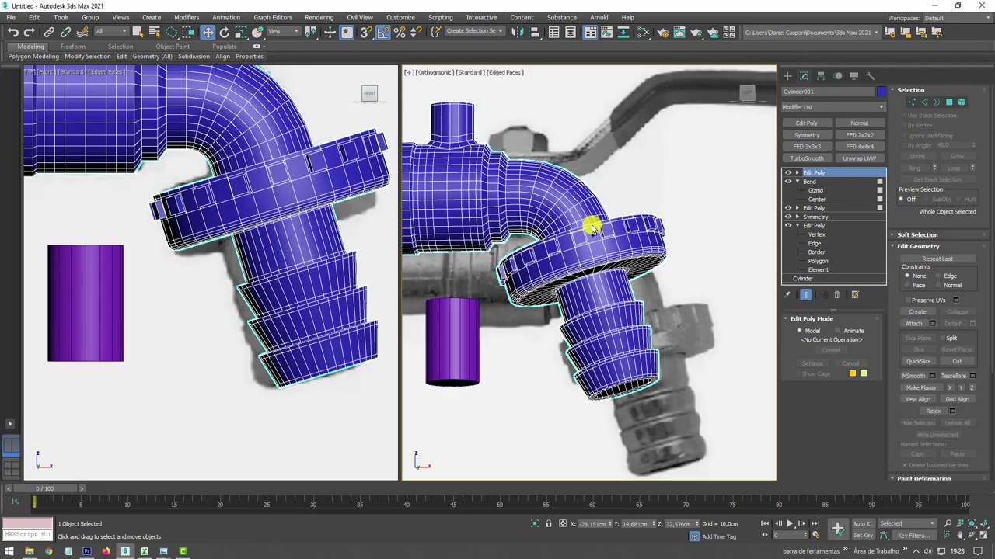
{"action": "scroll", "coordinate": [582, 251], "scroll_direction": "up", "scroll_amount": 3}
{"action": "scroll", "coordinate": [560, 224], "scroll_direction": "up", "scroll_amount": 3}
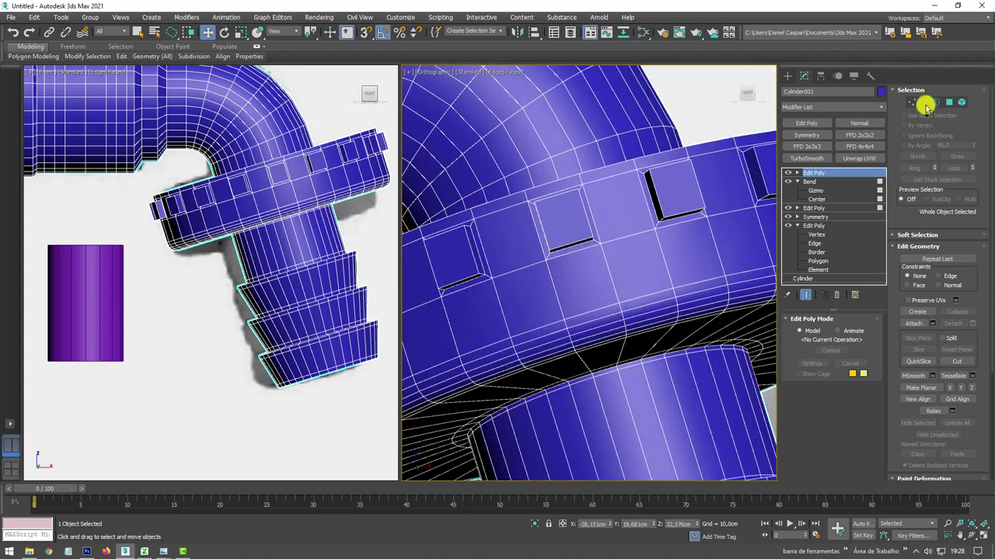
{"action": "left_click", "coordinate": [924, 104]}
{"action": "left_click", "coordinate": [658, 198]}
{"action": "mouse_move", "coordinate": [655, 195]}
{"action": "middle_mouse_down", "text": "alt"}
{"action": "mouse_move", "coordinate": [717, 238]}
{"action": "mouse_move", "coordinate": [690, 238]}
{"action": "middle_mouse_up", "text": "alt"}
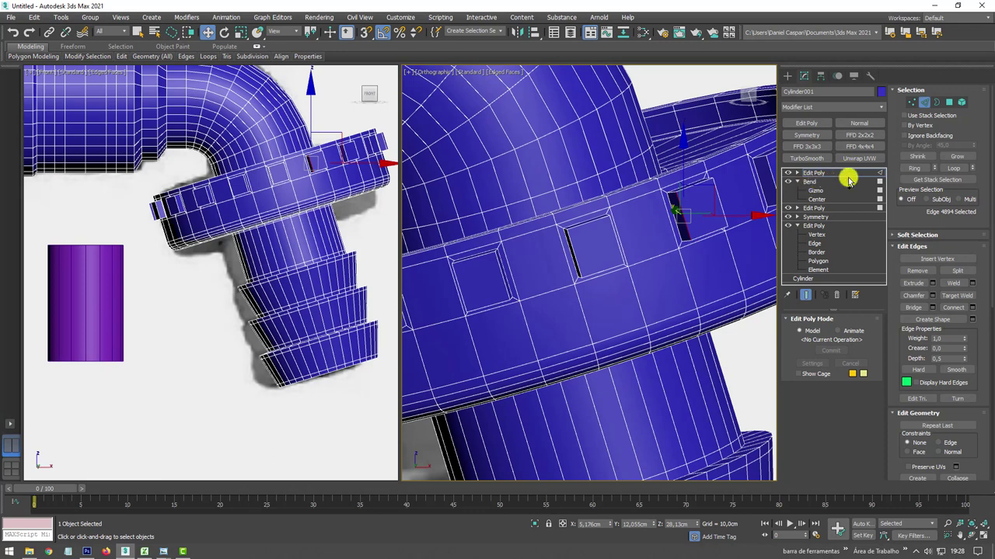
{"action": "left_click", "coordinate": [916, 168]}
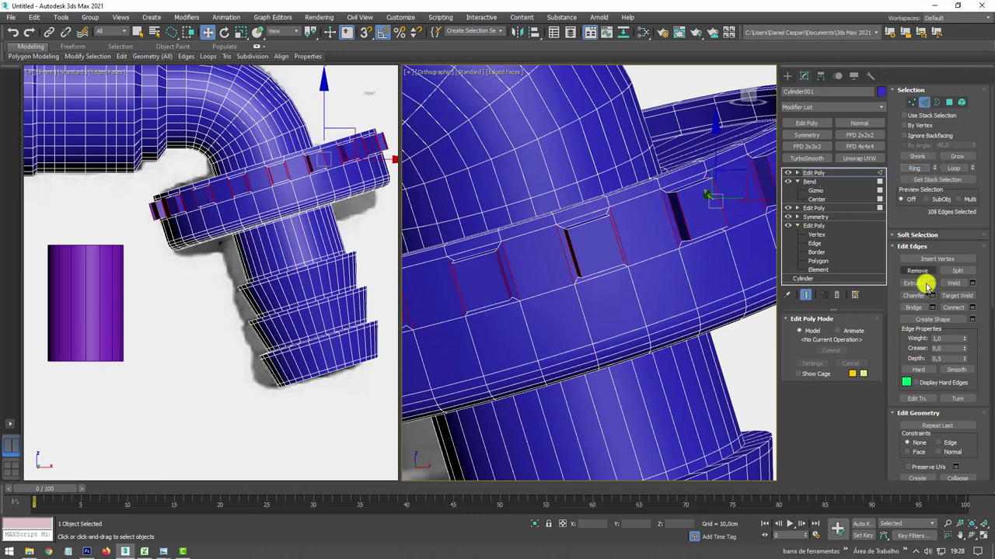
{"action": "left_click", "coordinate": [971, 307]}
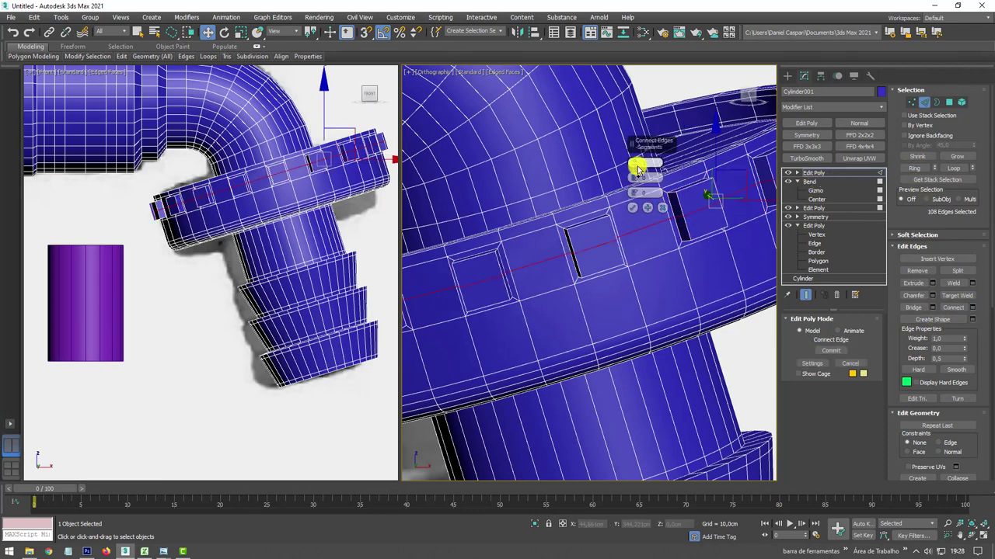
{"action": "mouse_move", "coordinate": [636, 163]}
{"action": "left_mouse_down"}
{"action": "mouse_move", "coordinate": [636, 177]}
{"action": "mouse_move", "coordinate": [637, 105]}
{"action": "left_mouse_up"}
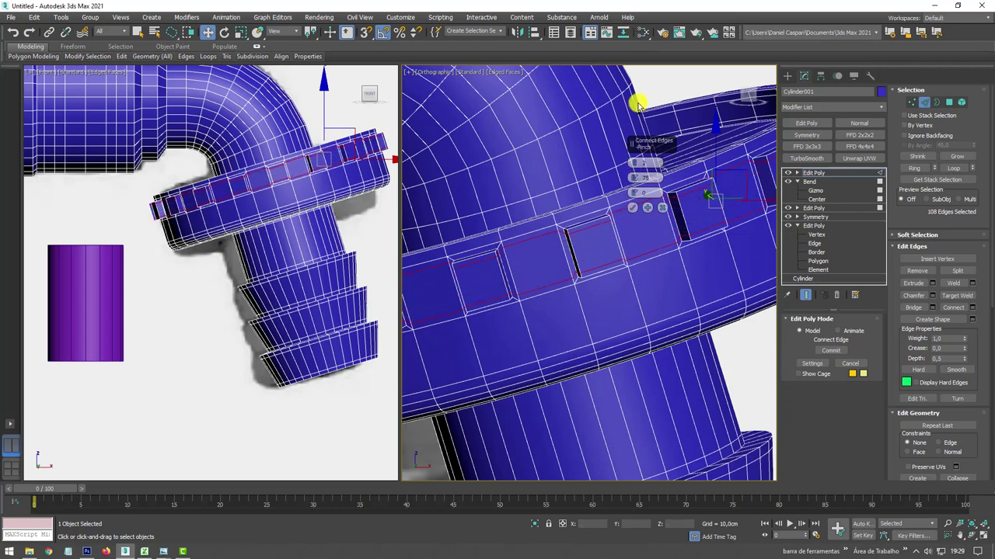
{"action": "left_click", "coordinate": [634, 208]}
{"action": "left_click", "coordinate": [814, 171]}
{"action": "scroll", "coordinate": [625, 168], "scroll_direction": "down", "scroll_amount": 5}
{"action": "scroll", "coordinate": [716, 308], "scroll_direction": "down", "scroll_amount": 2}
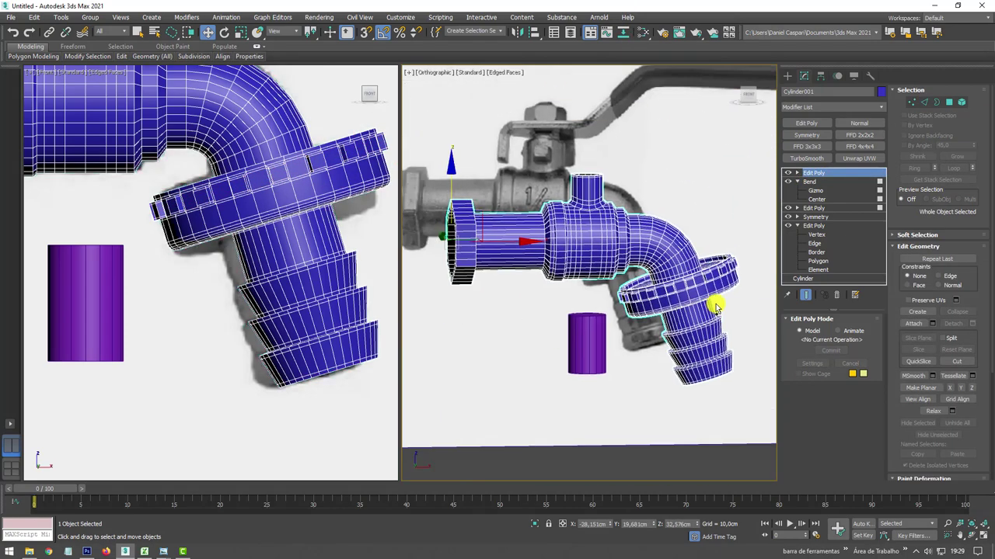
{"action": "middle_click_drag", "start_coordinate": [716, 308], "coordinate": [672, 246], "text": "alt"}
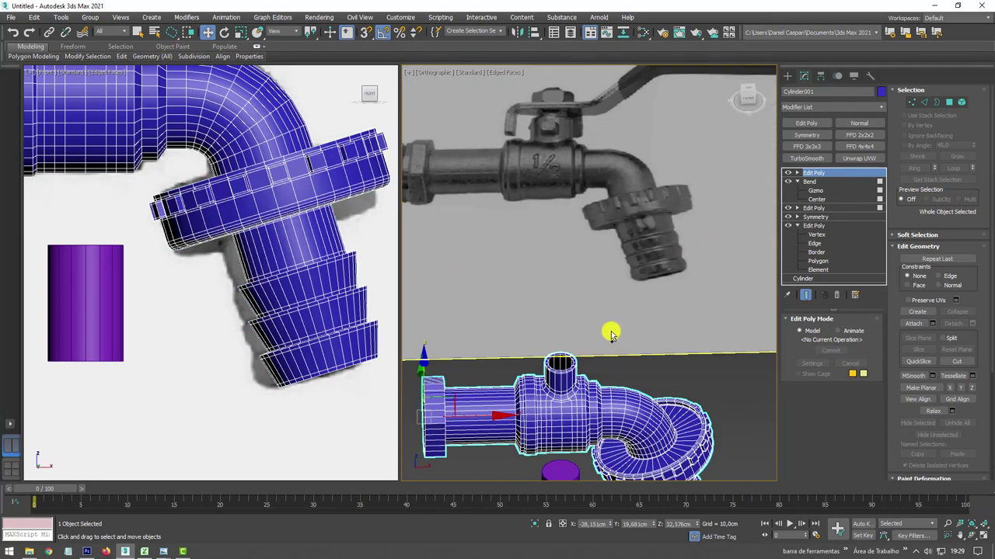
{"action": "middle_click_drag", "start_coordinate": [611, 334], "coordinate": [607, 360], "text": "alt"}
{"action": "scroll", "coordinate": [530, 178], "scroll_direction": "up", "scroll_amount": 2}
{"action": "scroll", "coordinate": [530, 172], "scroll_direction": "down", "scroll_amount": 1}
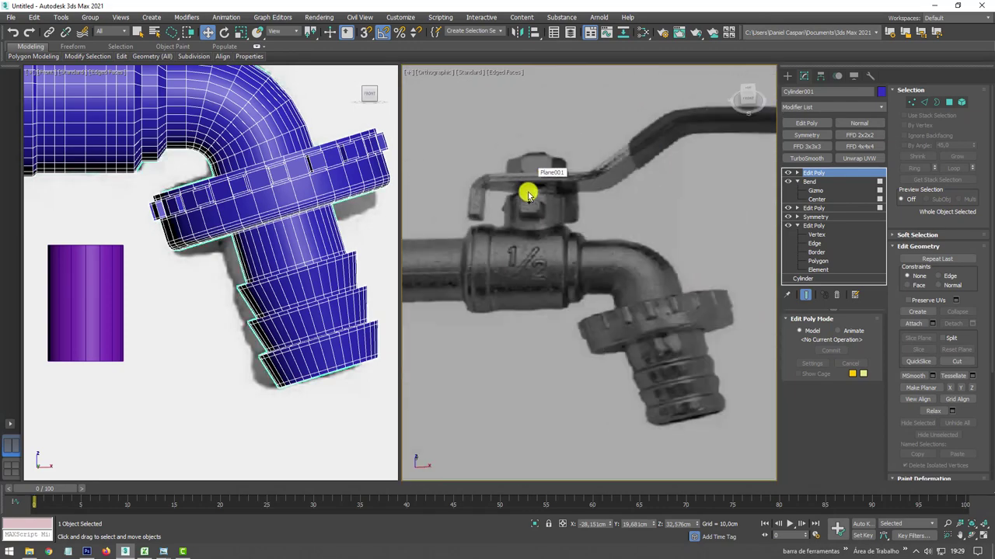
{"action": "scroll", "coordinate": [577, 288], "scroll_direction": "down", "scroll_amount": 3}
{"action": "mouse_move", "coordinate": [578, 288]}
{"action": "middle_mouse_down", "text": "alt"}
{"action": "mouse_move", "coordinate": [563, 359]}
{"action": "mouse_move", "coordinate": [549, 311]}
{"action": "middle_mouse_up", "text": "alt"}
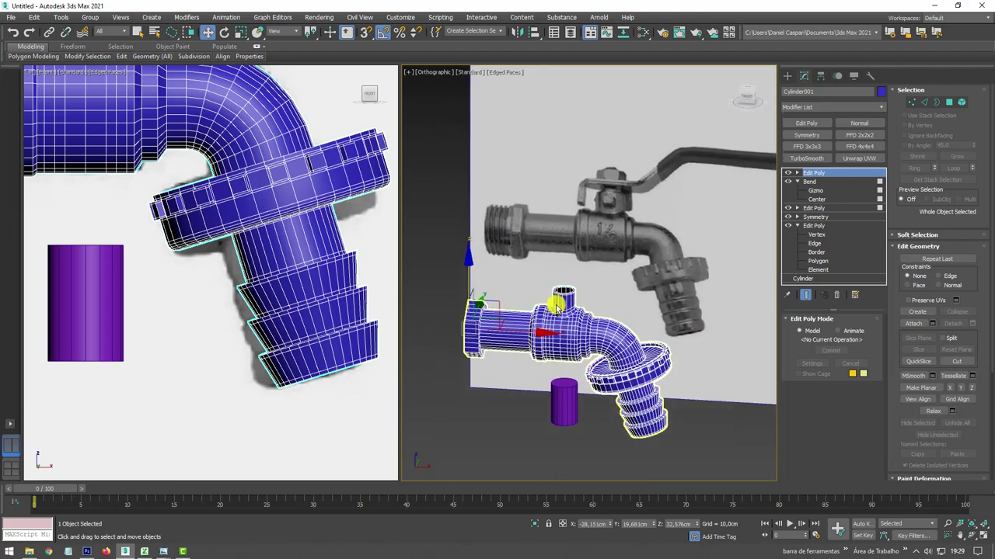
{"action": "scroll", "coordinate": [548, 308], "scroll_direction": "up", "scroll_amount": 2}
{"action": "scroll", "coordinate": [548, 306], "scroll_direction": "up", "scroll_amount": 2}
{"action": "scroll", "coordinate": [548, 308], "scroll_direction": "up", "scroll_amount": 3}
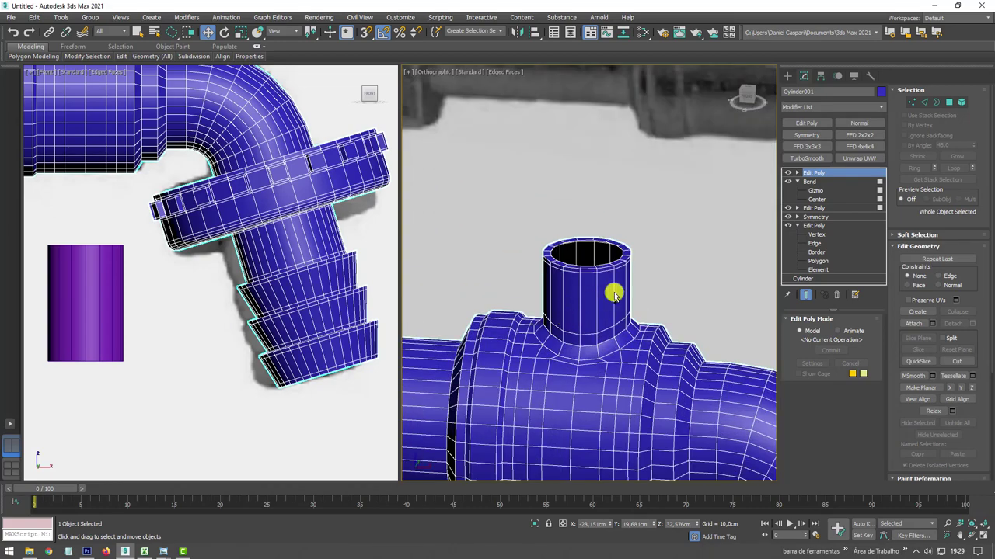
{"action": "middle_click_drag", "start_coordinate": [614, 294], "coordinate": [645, 194], "text": "alt"}
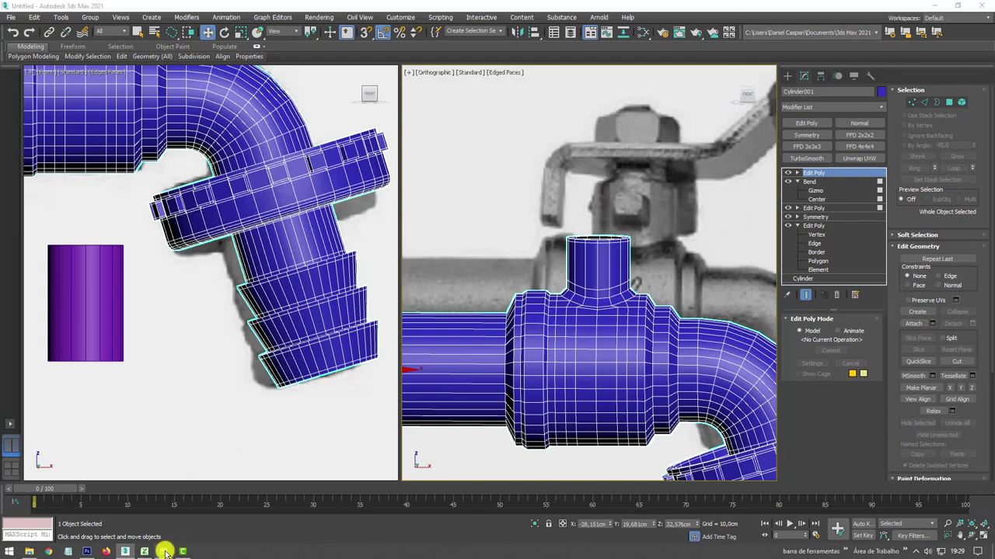
{"action": "mouse_move", "coordinate": [163, 551]}
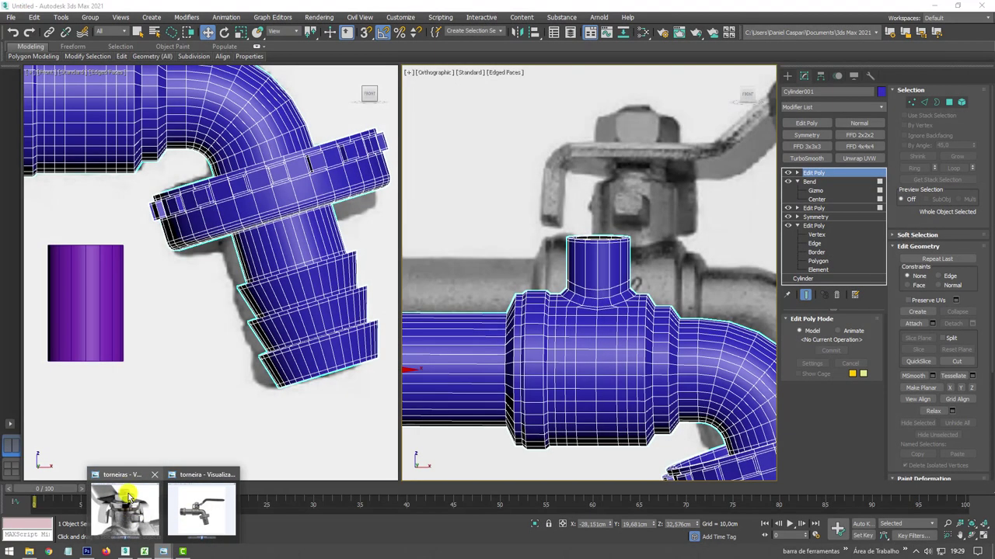
{"action": "left_click", "coordinate": [126, 509]}
{"action": "scroll", "coordinate": [530, 287], "scroll_direction": "down", "scroll_amount": 2}
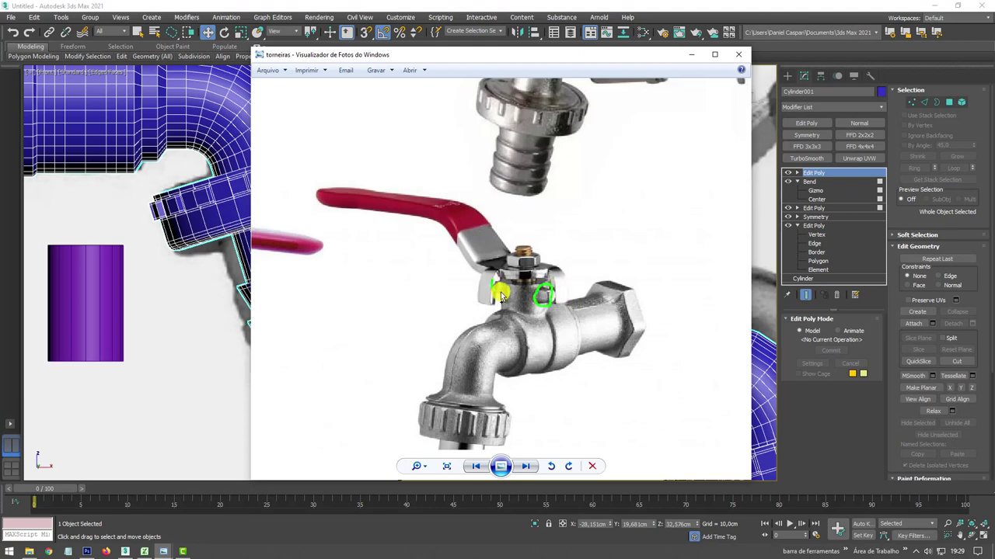
{"action": "scroll", "coordinate": [629, 166], "scroll_direction": "down", "scroll_amount": 2}
{"action": "scroll", "coordinate": [689, 160], "scroll_direction": "up", "scroll_amount": 2}
{"action": "scroll", "coordinate": [659, 193], "scroll_direction": "down", "scroll_amount": 1}
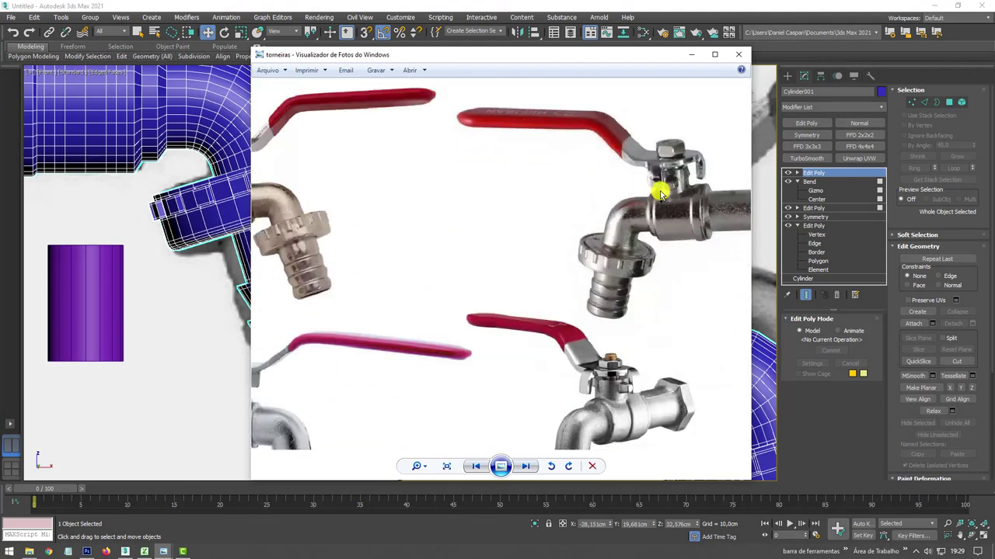
{"action": "scroll", "coordinate": [659, 194], "scroll_direction": "down", "scroll_amount": 1}
{"action": "scroll", "coordinate": [304, 346], "scroll_direction": "up", "scroll_amount": 1}
{"action": "scroll", "coordinate": [326, 342], "scroll_direction": "up", "scroll_amount": 1}
{"action": "scroll", "coordinate": [388, 311], "scroll_direction": "up", "scroll_amount": 1}
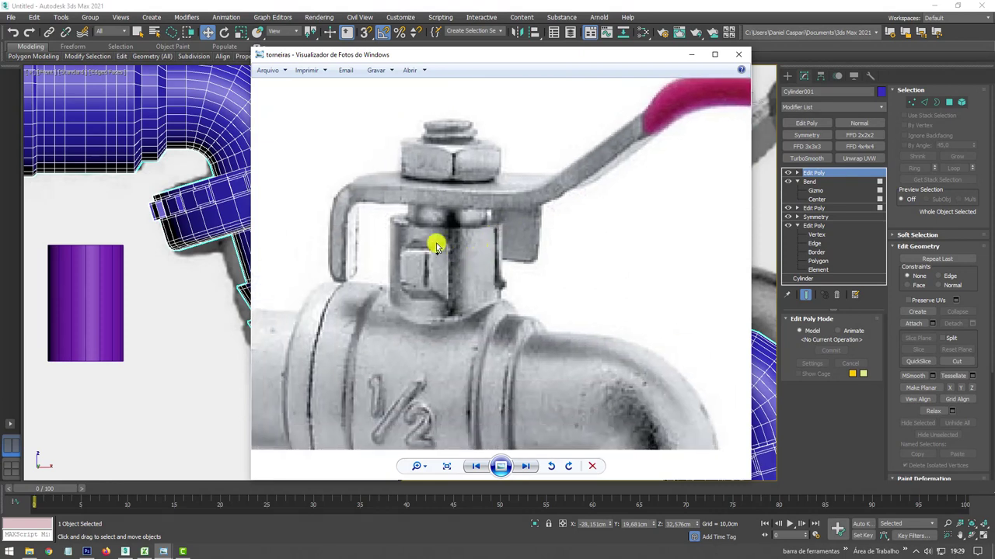
{"action": "left_click", "coordinate": [691, 54]}
{"action": "scroll", "coordinate": [606, 264], "scroll_direction": "up", "scroll_amount": 3}
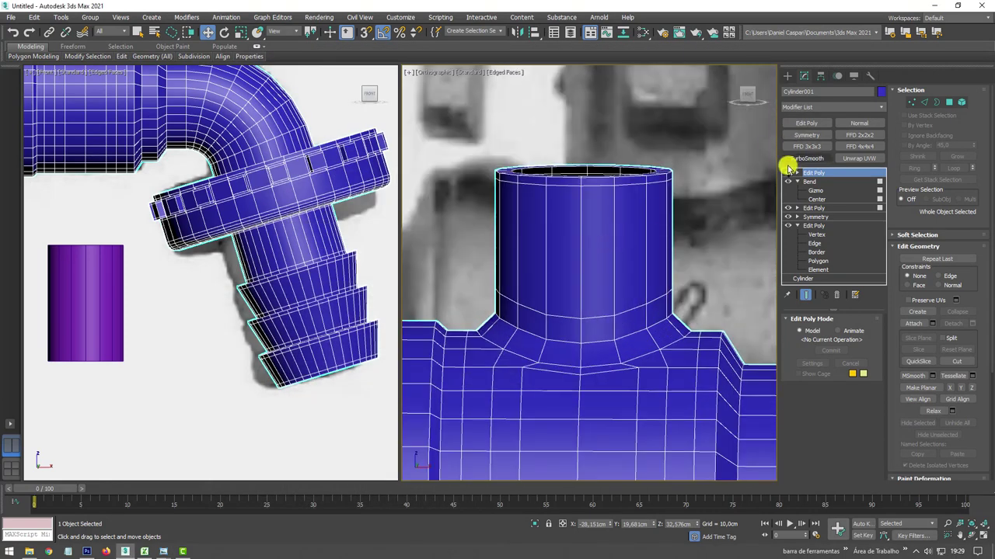
Connect an edge ring around the valve stub into a new loop and lower it slightly.
{"action": "key", "text": "2"}
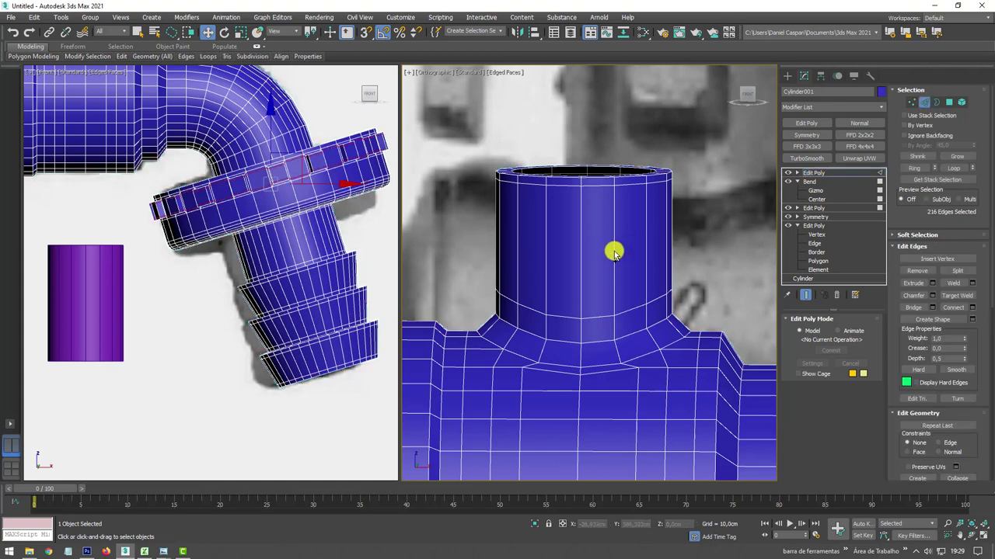
{"action": "left_click", "coordinate": [614, 253]}
{"action": "left_click", "coordinate": [914, 168]}
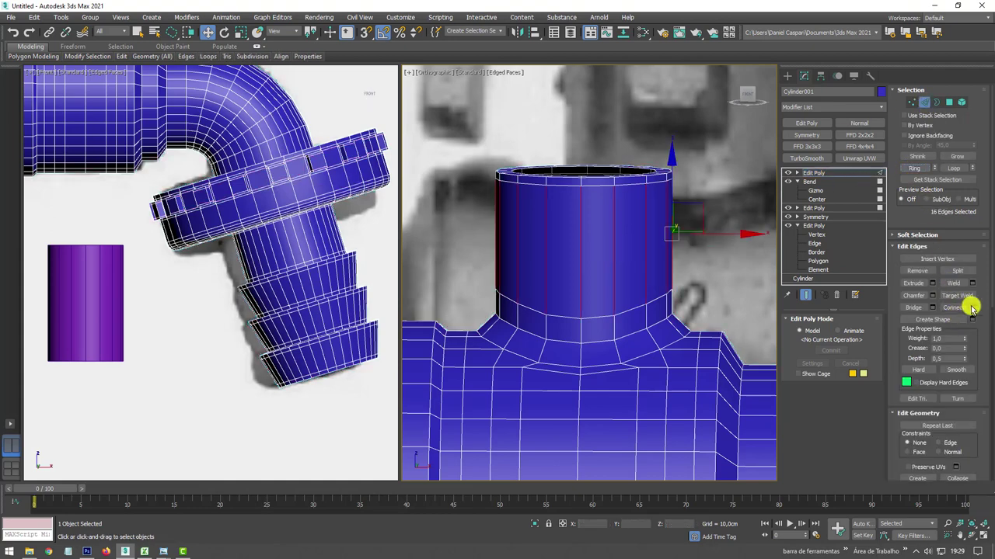
{"action": "left_click", "coordinate": [972, 308]}
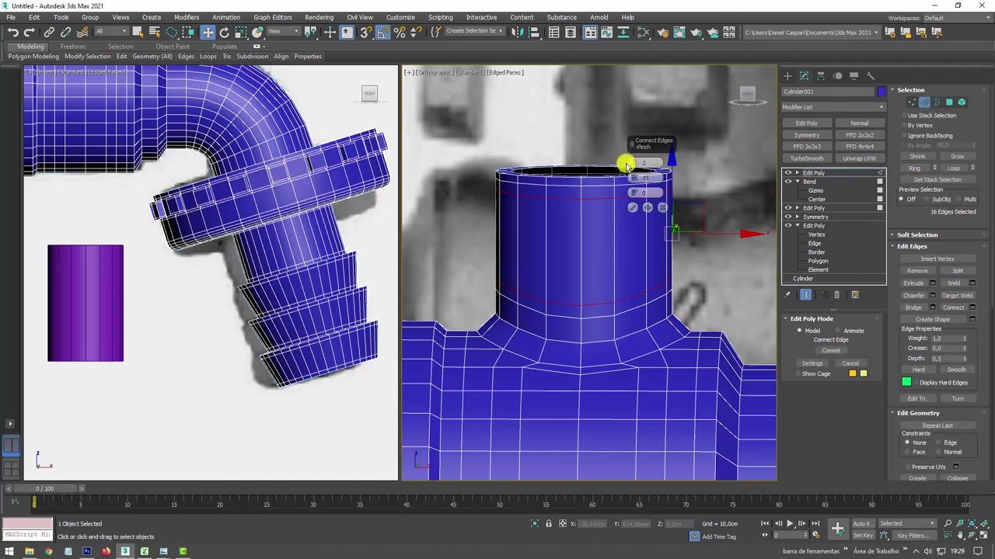
{"action": "left_click_drag", "start_coordinate": [633, 178], "coordinate": [632, 204]}
{"action": "left_click", "coordinate": [631, 208]}
{"action": "left_click_drag", "start_coordinate": [584, 168], "coordinate": [581, 168]}
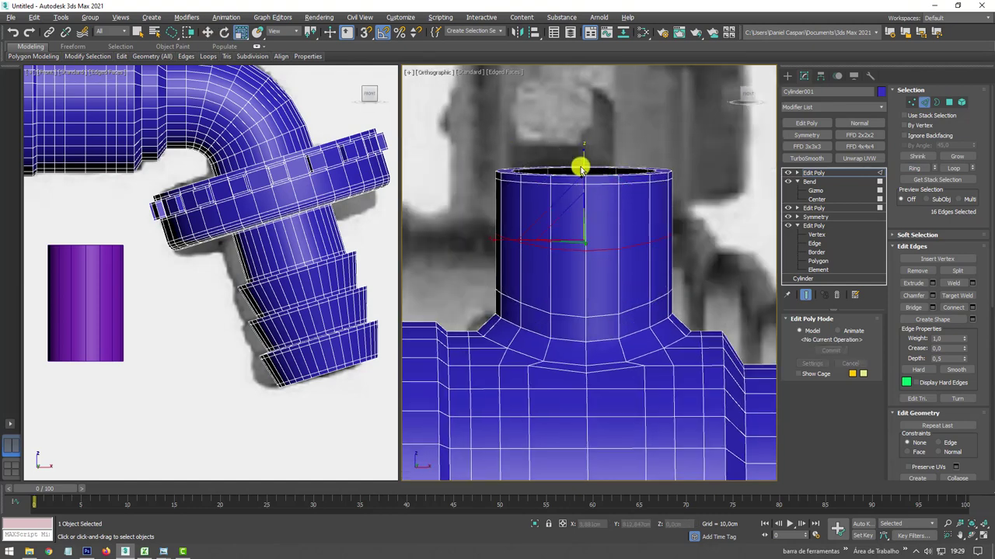
{"action": "key", "text": "w"}
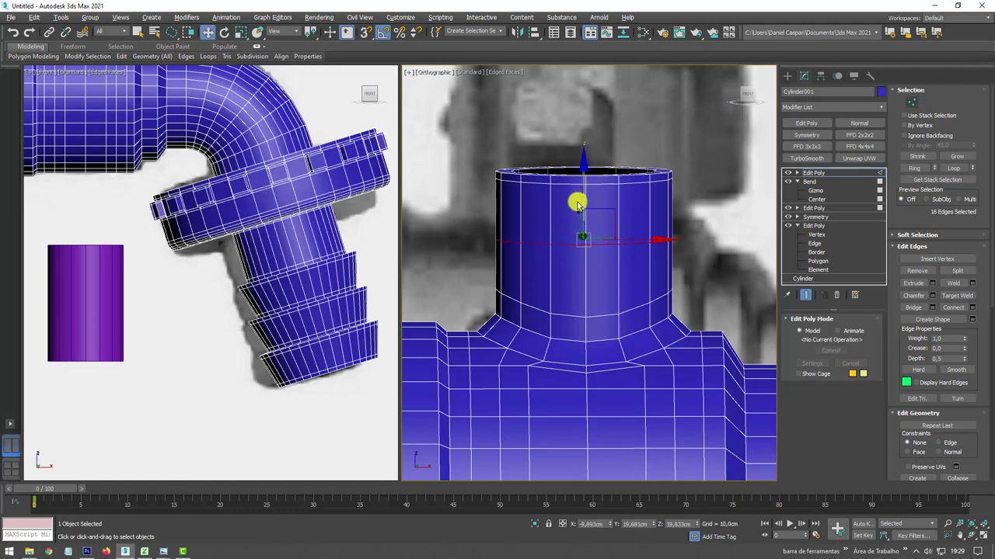
{"action": "left_click_drag", "start_coordinate": [584, 176], "coordinate": [584, 204]}
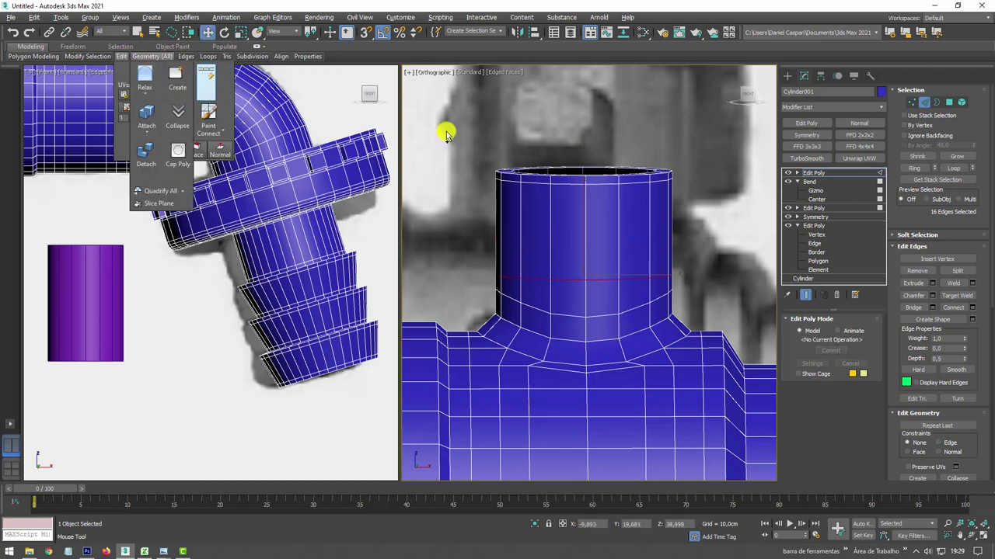
{"action": "left_click", "coordinate": [586, 209]}
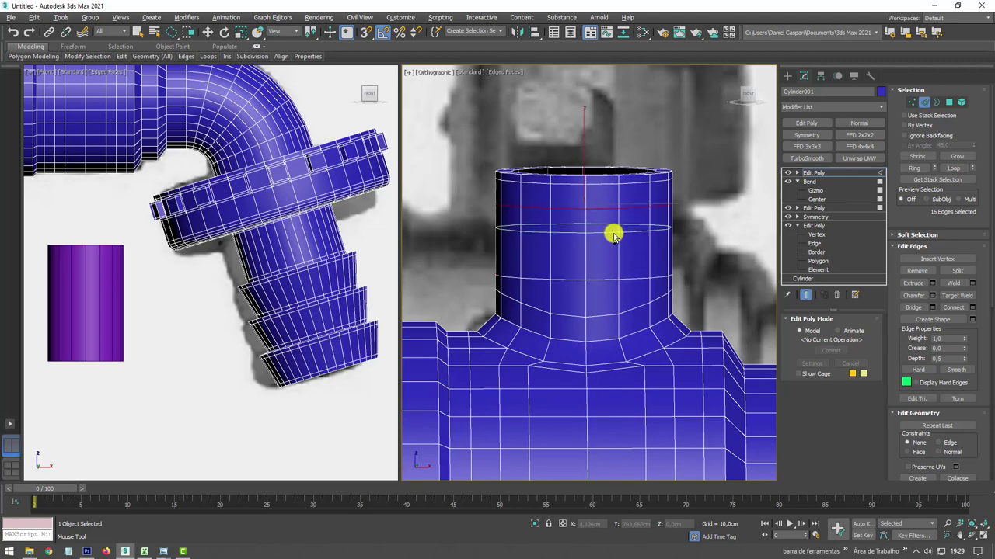
{"action": "key", "text": "w"}
Extrude the polygon patches on opposite sides of the stub outward into square lugs.
{"action": "key", "text": "4"}
{"action": "left_click", "coordinate": [593, 237]}
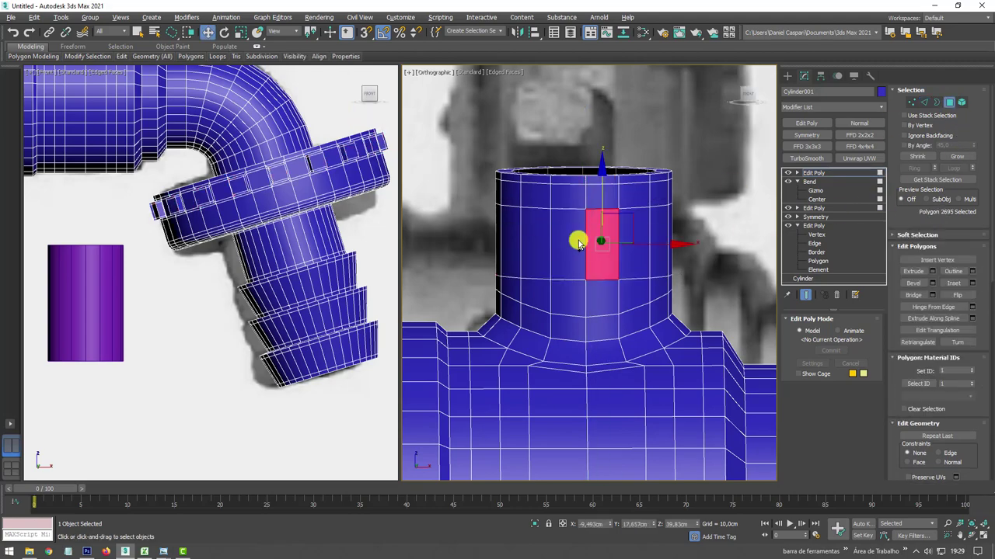
{"action": "left_click", "coordinate": [573, 236], "text": "ctrl"}
{"action": "mouse_move", "coordinate": [713, 236]}
{"action": "middle_mouse_down", "text": "alt"}
{"action": "mouse_move", "coordinate": [555, 258]}
{"action": "mouse_move", "coordinate": [631, 284]}
{"action": "middle_mouse_up", "text": "alt"}
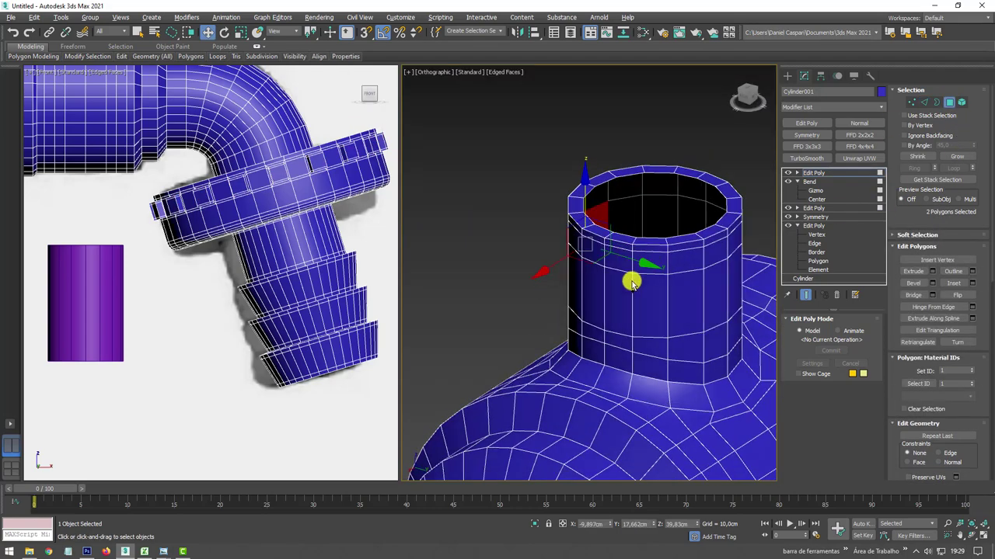
{"action": "key", "text": "z"}
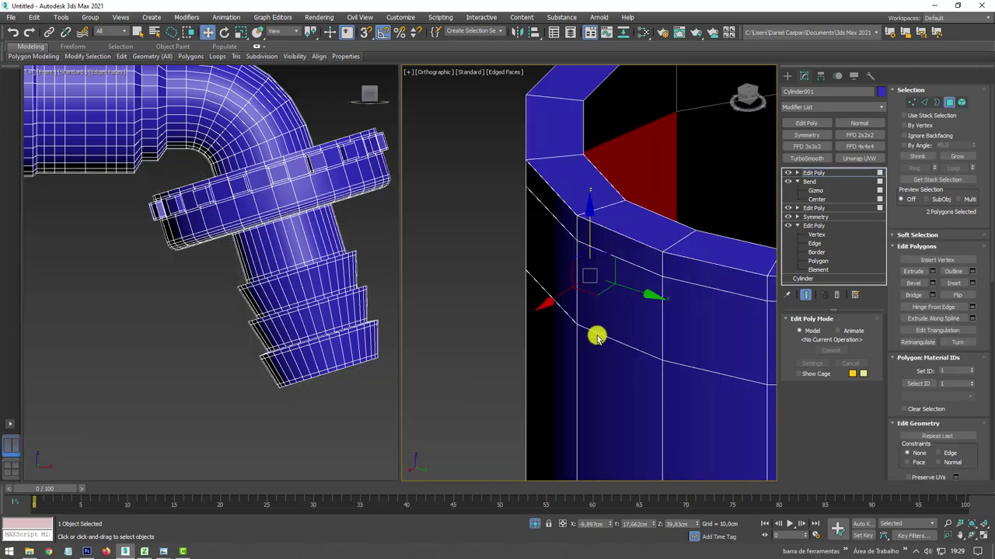
{"action": "scroll", "coordinate": [606, 323], "scroll_direction": "down", "scroll_amount": 5}
{"action": "mouse_move", "coordinate": [631, 313]}
{"action": "middle_mouse_down", "text": "alt"}
{"action": "mouse_move", "coordinate": [623, 324]}
{"action": "mouse_move", "coordinate": [676, 311]}
{"action": "middle_mouse_up", "text": "alt"}
{"action": "left_click", "coordinate": [621, 326]}
{"action": "left_click", "coordinate": [644, 328], "text": "ctrl"}
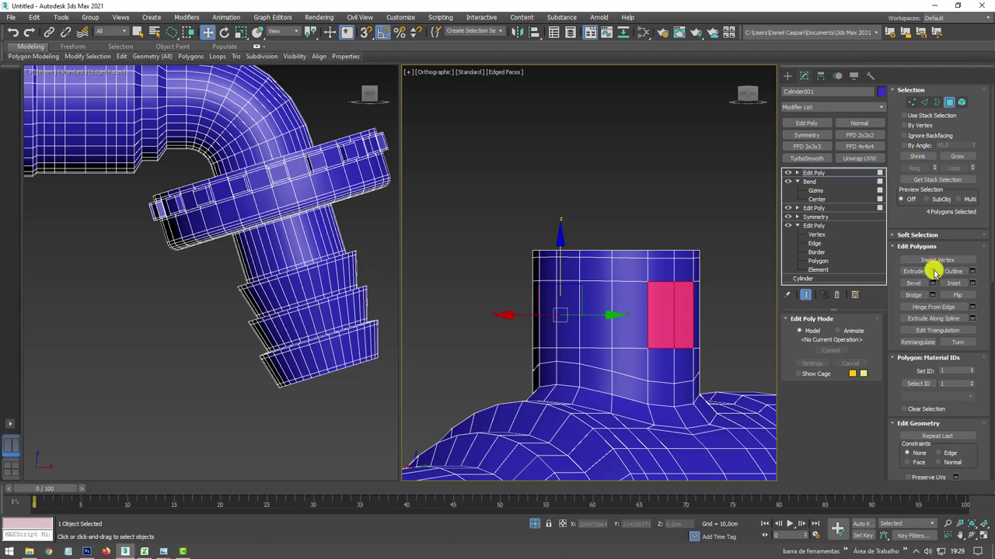
{"action": "left_click", "coordinate": [931, 272]}
{"action": "left_click_drag", "start_coordinate": [641, 178], "coordinate": [633, 143]}
{"action": "left_click", "coordinate": [631, 208]}
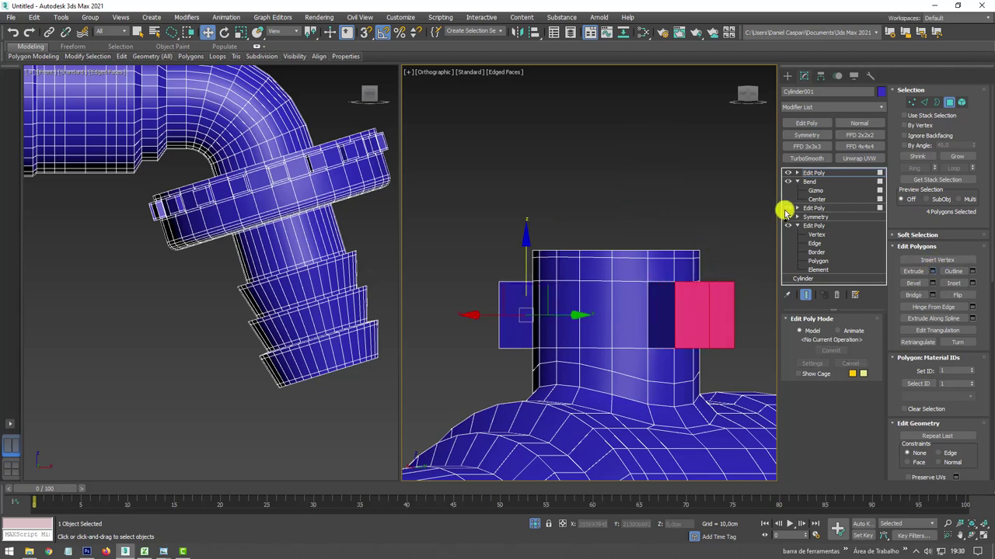
Adjust one row of the lugs' vertices and orbit around the stub to check them.
{"action": "middle_click_drag", "start_coordinate": [683, 260], "coordinate": [645, 237], "text": "alt"}
{"action": "left_click", "coordinate": [911, 102]}
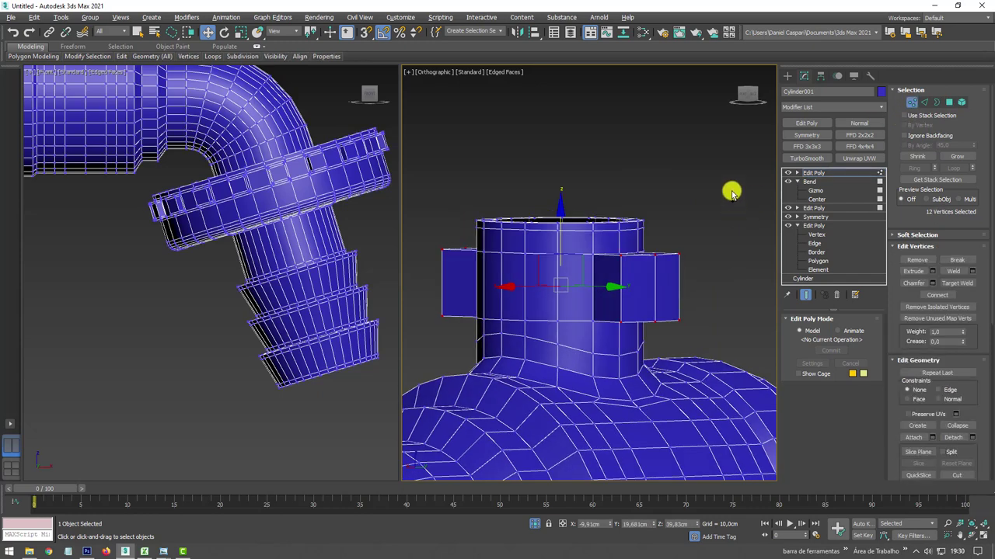
{"action": "mouse_move", "coordinate": [736, 202]}
{"action": "left_mouse_down", "text": "alt"}
{"action": "mouse_move", "coordinate": [573, 282]}
{"action": "mouse_move", "coordinate": [556, 221]}
{"action": "left_mouse_up", "text": "alt"}
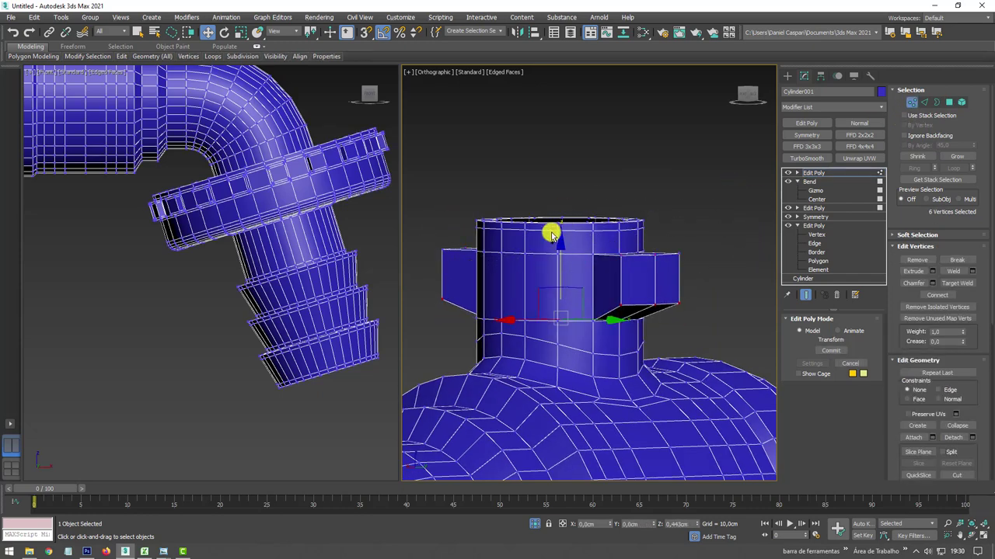
{"action": "mouse_move", "coordinate": [552, 231]}
{"action": "middle_mouse_down", "text": "alt"}
{"action": "mouse_move", "coordinate": [691, 279]}
{"action": "mouse_move", "coordinate": [699, 294]}
{"action": "middle_mouse_up", "text": "alt"}
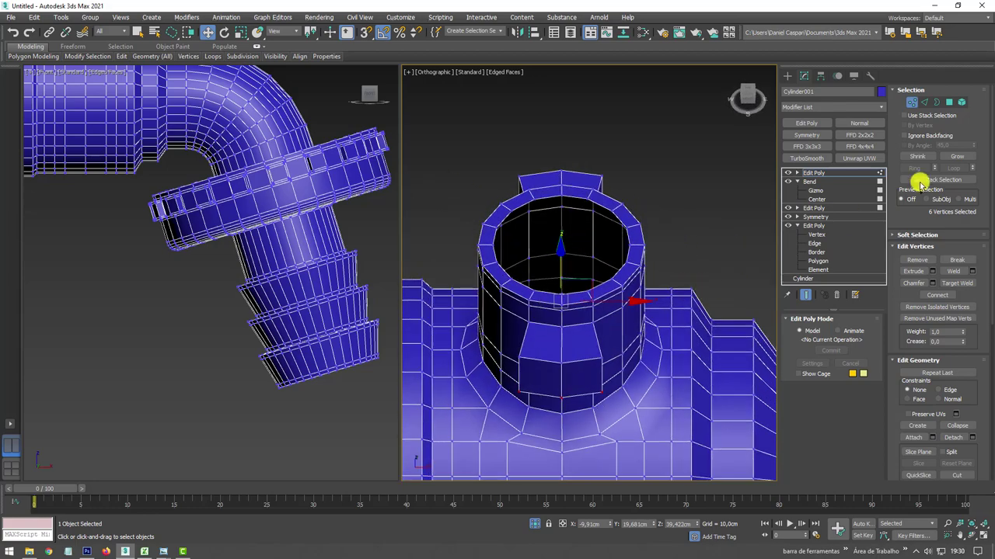
{"action": "left_click", "coordinate": [961, 104], "text": "ctrl"}
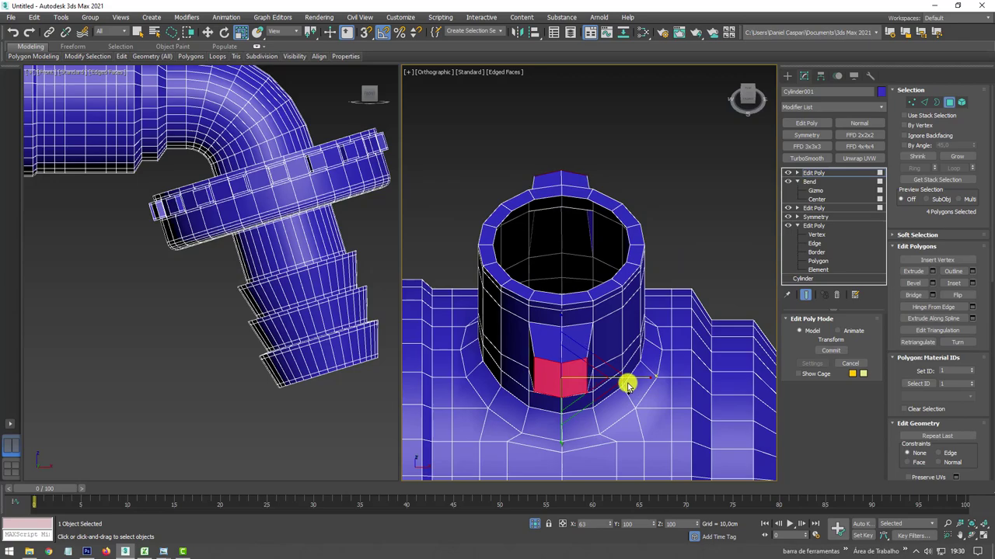
{"action": "mouse_move", "coordinate": [633, 383]}
{"action": "middle_mouse_down", "text": "alt"}
{"action": "mouse_move", "coordinate": [668, 359]}
{"action": "mouse_move", "coordinate": [708, 351]}
{"action": "mouse_move", "coordinate": [746, 299]}
{"action": "middle_mouse_up", "text": "alt"}
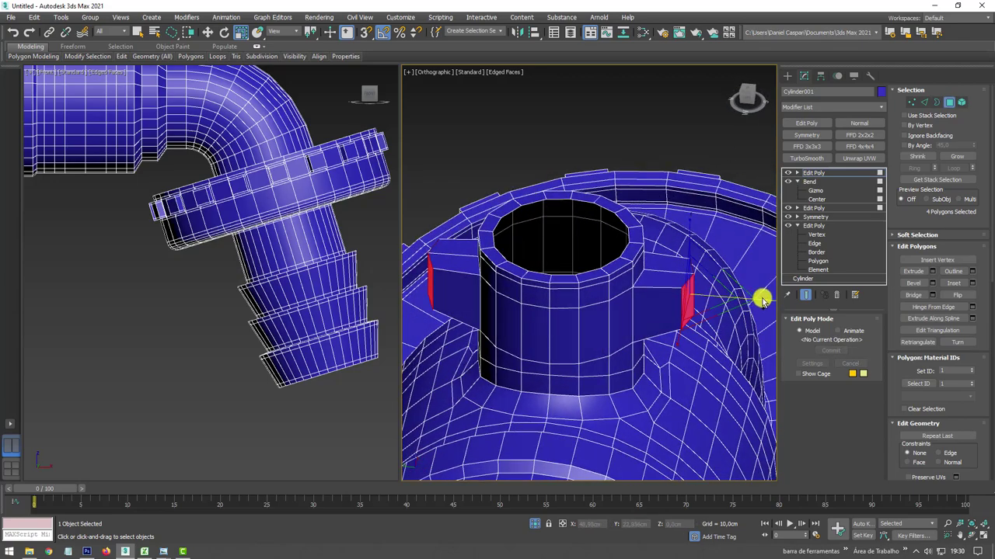
{"action": "mouse_move", "coordinate": [515, 288]}
{"action": "middle_mouse_down", "text": "alt"}
{"action": "mouse_move", "coordinate": [648, 329]}
{"action": "mouse_move", "coordinate": [599, 253]}
{"action": "mouse_move", "coordinate": [641, 215]}
{"action": "middle_mouse_up", "text": "alt"}
Connect a stub edge ring into two loops with Pinch 83, then return to object level.
{"action": "left_click", "coordinate": [923, 102]}
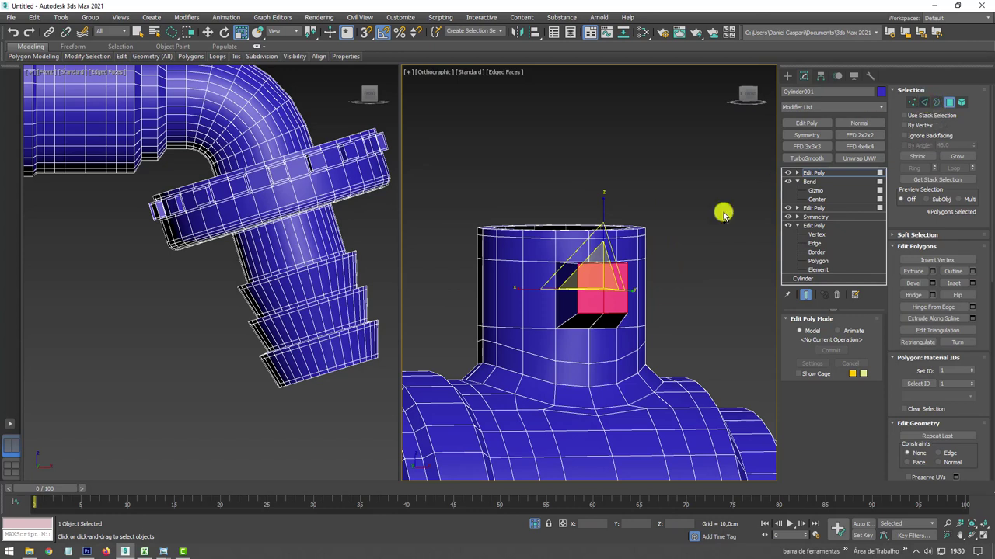
{"action": "left_click", "coordinate": [604, 287]}
{"action": "left_click", "coordinate": [628, 300]}
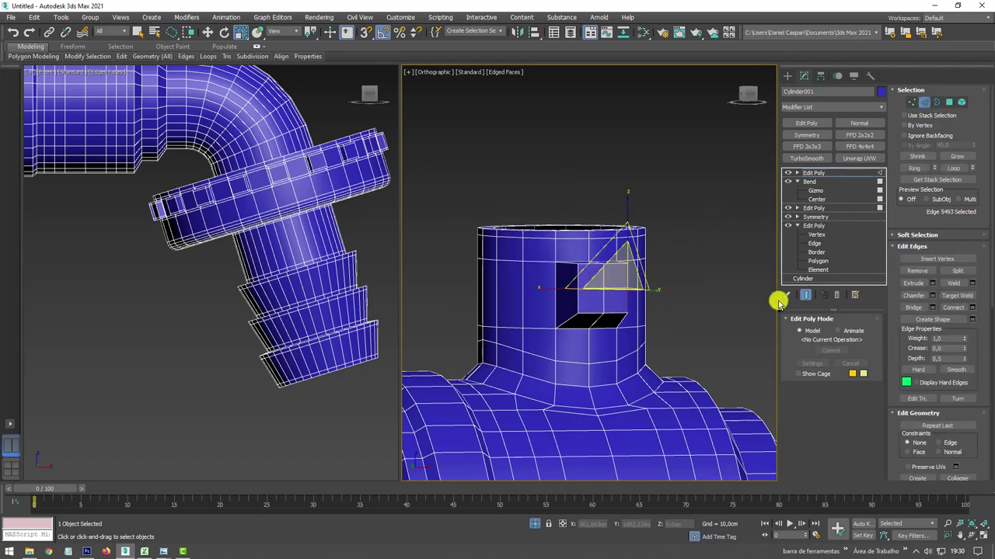
{"action": "left_click", "coordinate": [915, 167]}
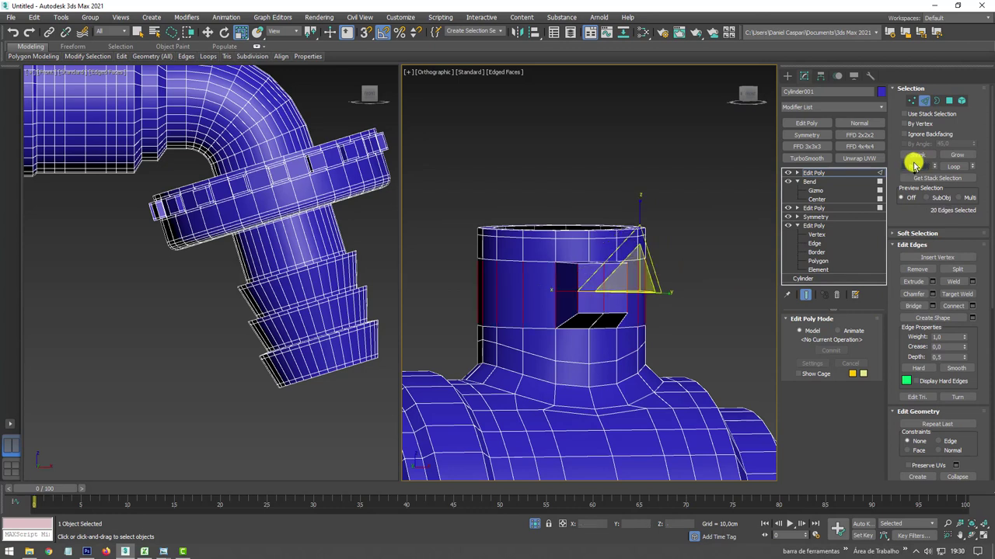
{"action": "left_click", "coordinate": [971, 305]}
{"action": "left_click_drag", "start_coordinate": [634, 163], "coordinate": [634, 139]}
{"action": "left_click_drag", "start_coordinate": [627, 11], "coordinate": [630, 13]}
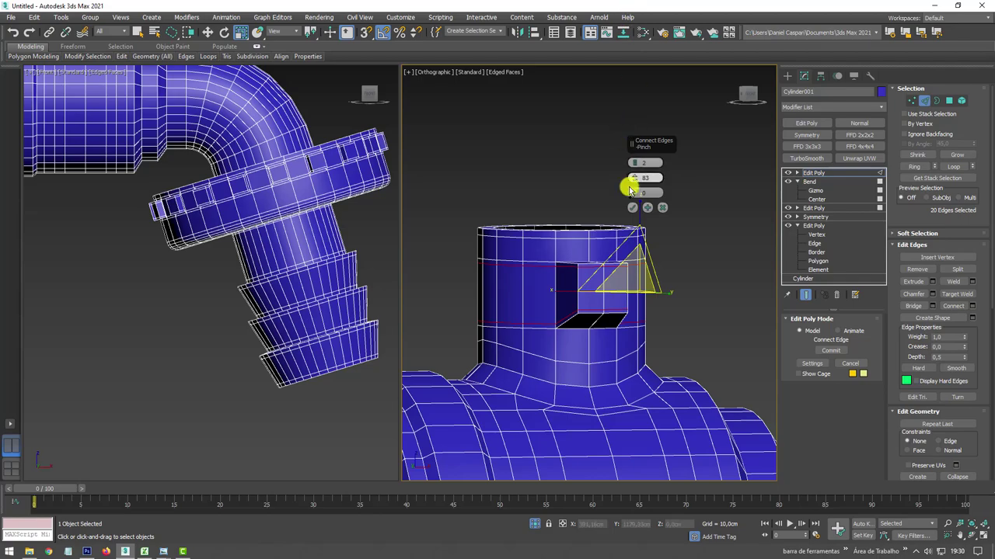
{"action": "left_click", "coordinate": [633, 208]}
{"action": "left_click", "coordinate": [813, 172]}
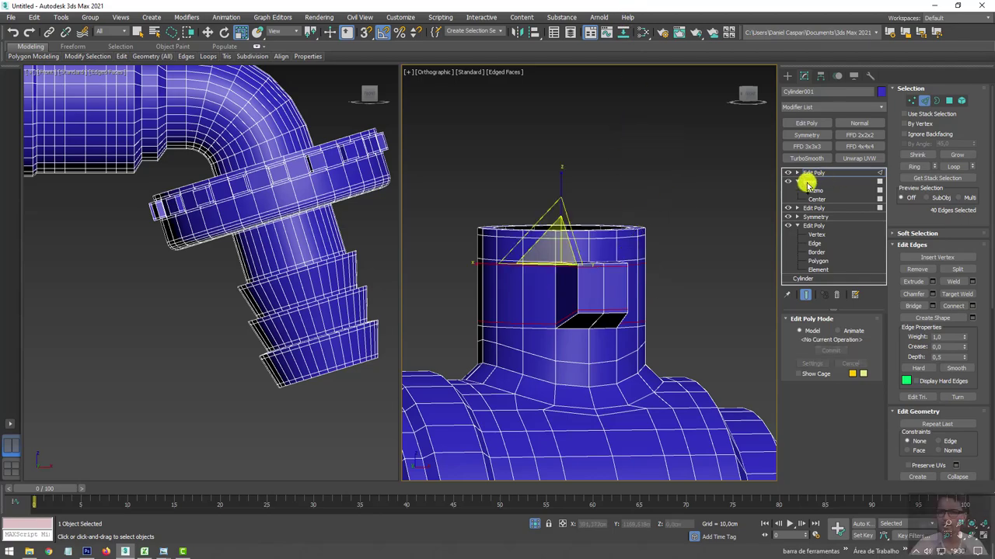
{"action": "scroll", "coordinate": [691, 222], "scroll_direction": "down", "scroll_amount": 3}
{"action": "mouse_move", "coordinate": [682, 228]}
{"action": "middle_mouse_down", "text": "alt"}
{"action": "mouse_move", "coordinate": [582, 240]}
{"action": "mouse_move", "coordinate": [630, 216]}
{"action": "mouse_move", "coordinate": [652, 256]}
{"action": "mouse_move", "coordinate": [638, 383]}
{"action": "middle_mouse_up", "text": "alt"}
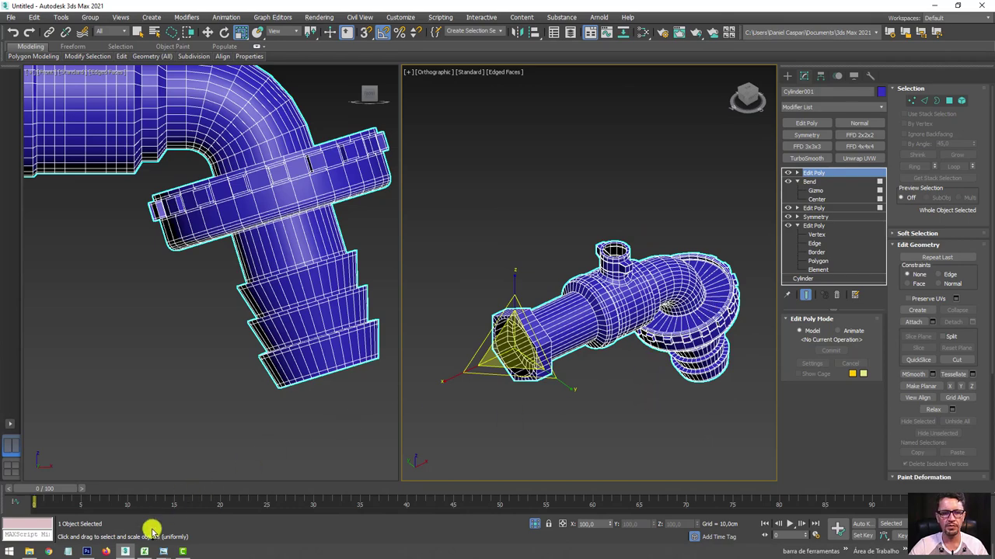
{"action": "mouse_move", "coordinate": [124, 551]}
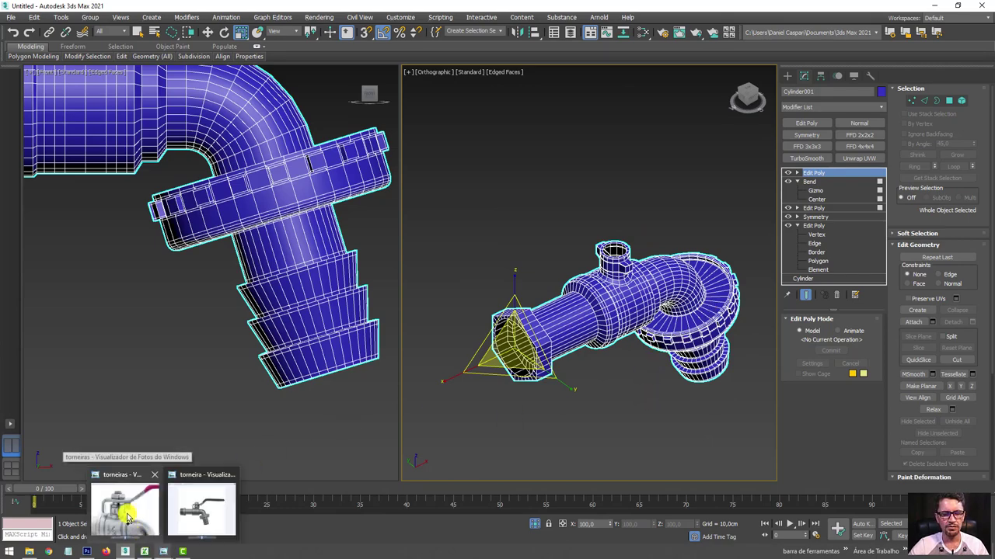
Bring up the torneiras taps reference photo and zoom in on the nut atop the valve.
{"action": "left_click", "coordinate": [129, 519]}
{"action": "scroll", "coordinate": [386, 265], "scroll_direction": "up", "scroll_amount": 2}
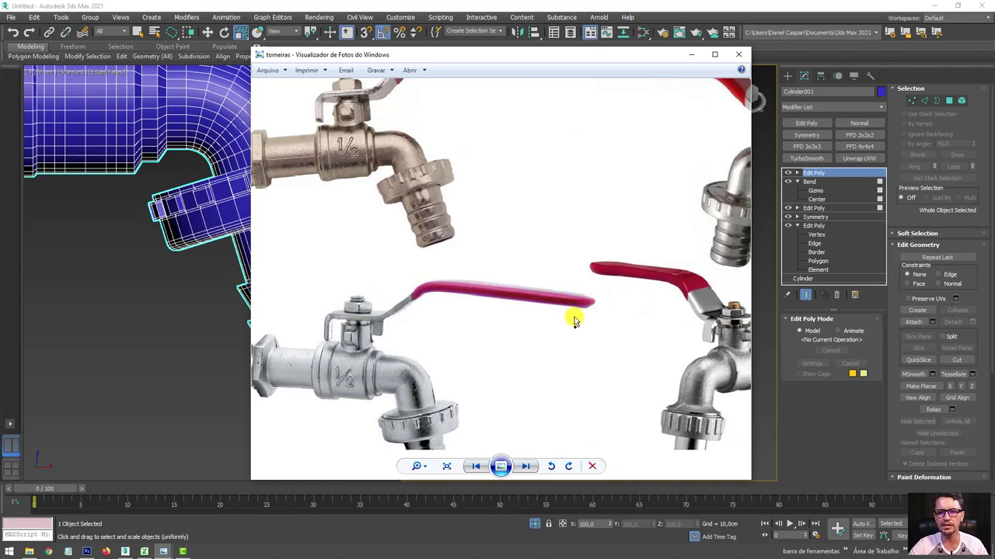
{"action": "scroll", "coordinate": [706, 326], "scroll_direction": "up", "scroll_amount": 1}
{"action": "scroll", "coordinate": [493, 284], "scroll_direction": "up", "scroll_amount": 1}
{"action": "scroll", "coordinate": [460, 273], "scroll_direction": "up", "scroll_amount": 1}
{"action": "scroll", "coordinate": [492, 273], "scroll_direction": "up", "scroll_amount": 1}
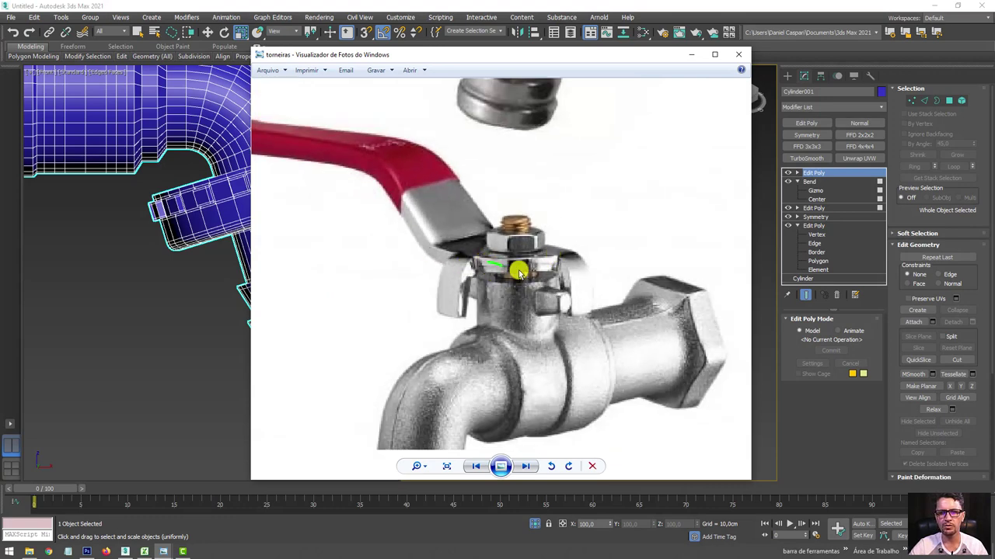
{"action": "left_click_drag", "start_coordinate": [517, 239], "coordinate": [443, 246]}
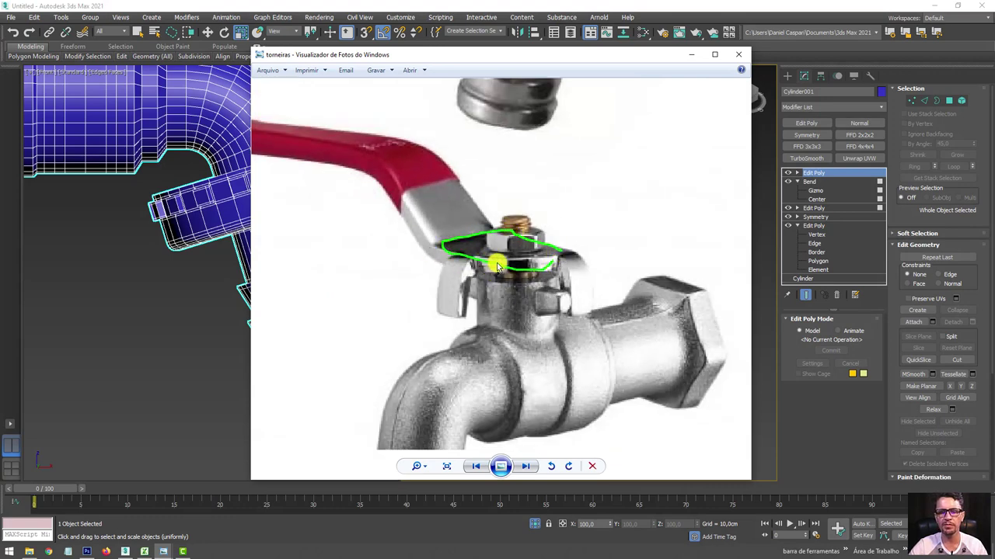
Zoom back out to compare all four taps, then minimise Photo Viewer.
{"action": "scroll", "coordinate": [498, 266], "scroll_direction": "down", "scroll_amount": 1}
{"action": "scroll", "coordinate": [497, 260], "scroll_direction": "down", "scroll_amount": 1}
{"action": "scroll", "coordinate": [566, 248], "scroll_direction": "down", "scroll_amount": 1}
{"action": "scroll", "coordinate": [365, 161], "scroll_direction": "up", "scroll_amount": 2}
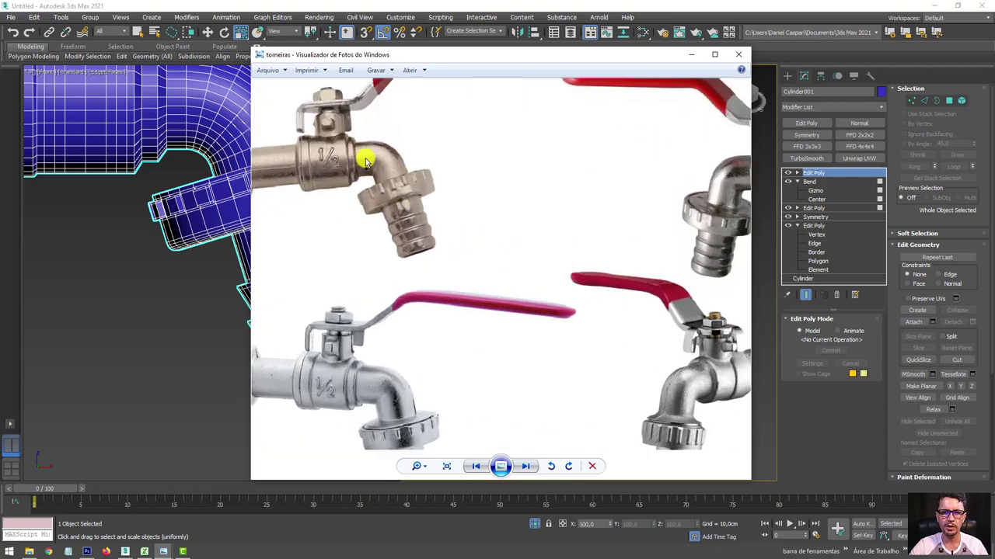
{"action": "scroll", "coordinate": [365, 161], "scroll_direction": "down", "scroll_amount": 1}
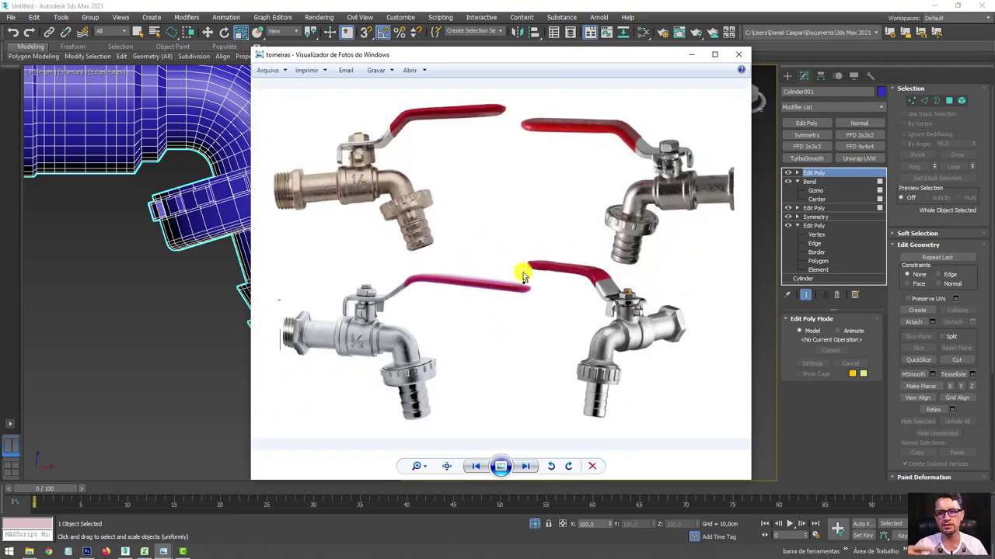
{"action": "scroll", "coordinate": [591, 306], "scroll_direction": "up", "scroll_amount": 1}
{"action": "scroll", "coordinate": [638, 92], "scroll_direction": "down", "scroll_amount": 1}
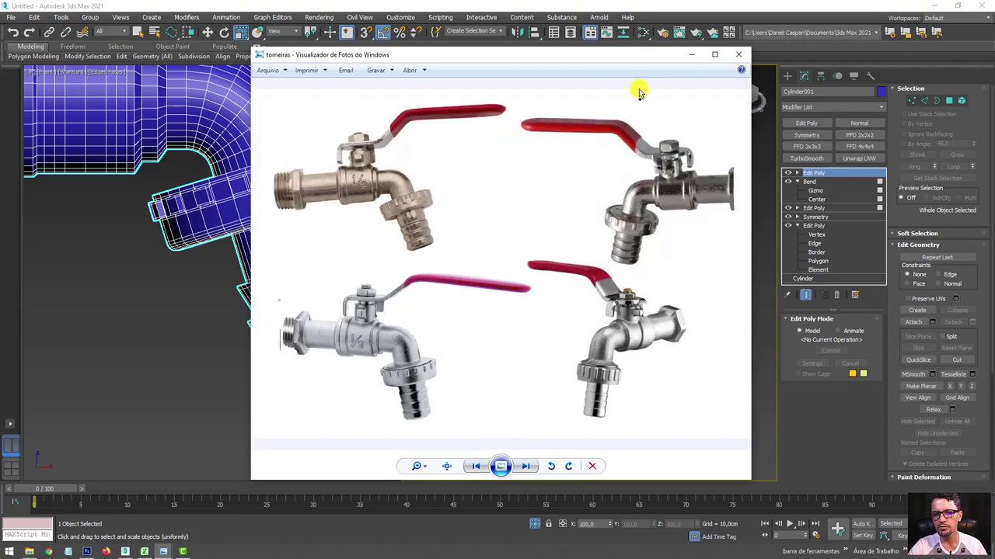
{"action": "left_click", "coordinate": [690, 53]}
Draw a long thin plane, about 7.051 × 60.721 cm, beside the valve in the Top view.
{"action": "scroll", "coordinate": [626, 258], "scroll_direction": "down", "scroll_amount": 1}
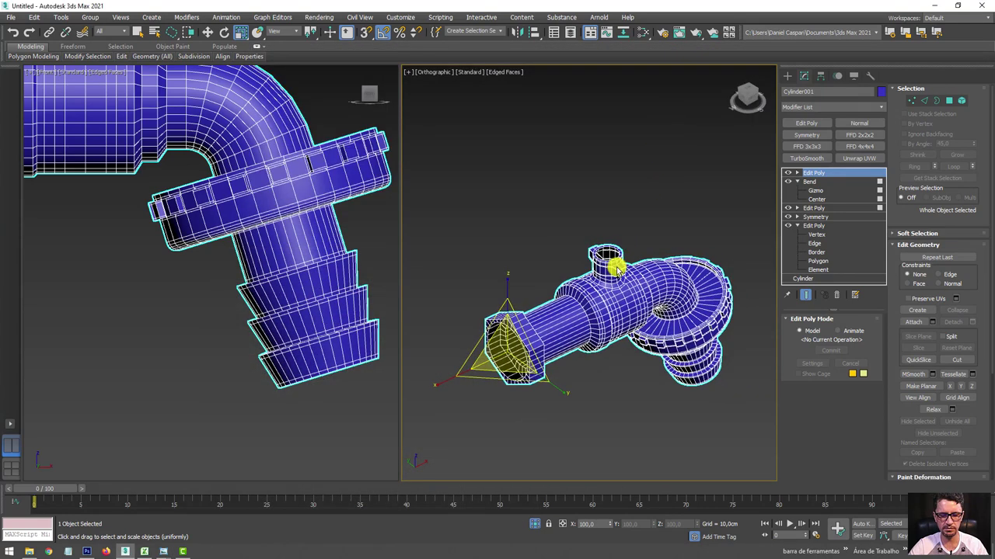
{"action": "scroll", "coordinate": [610, 268], "scroll_direction": "down", "scroll_amount": 1}
{"action": "key", "text": "p"}
{"action": "left_click", "coordinate": [787, 76]}
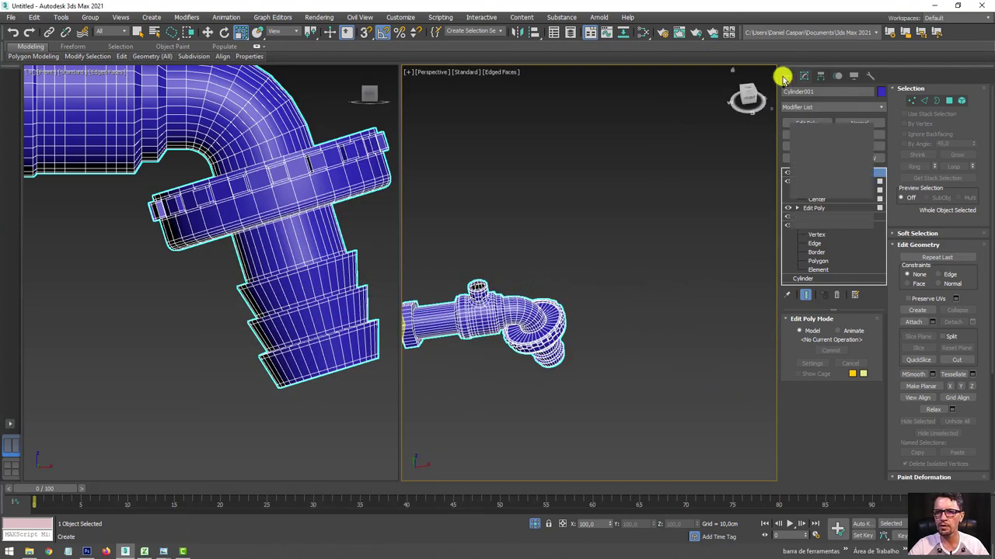
{"action": "left_click", "coordinate": [851, 180]}
{"action": "key", "text": "t"}
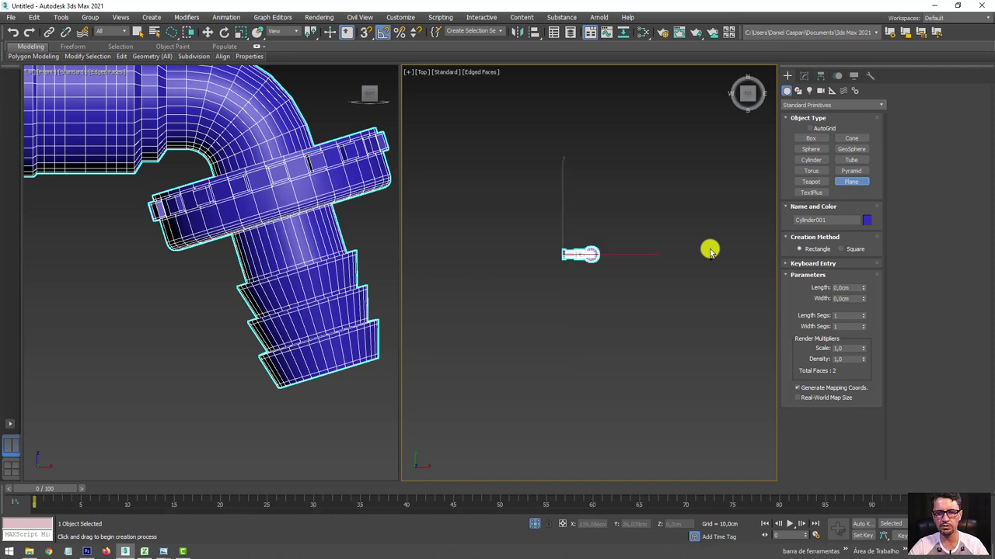
{"action": "scroll", "coordinate": [532, 249], "scroll_direction": "up", "scroll_amount": 2}
{"action": "left_click_drag", "start_coordinate": [511, 246], "coordinate": [591, 257]}
{"action": "scroll", "coordinate": [515, 249], "scroll_direction": "up", "scroll_amount": 2}
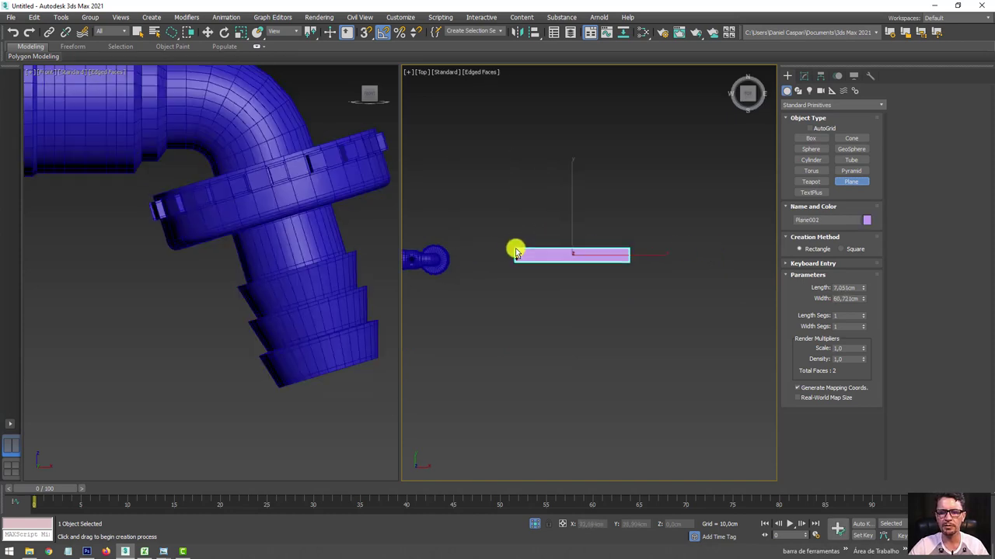
{"action": "scroll", "coordinate": [544, 259], "scroll_direction": "up", "scroll_amount": 3}
{"action": "scroll", "coordinate": [548, 264], "scroll_direction": "down", "scroll_amount": 3}
Add an Edit Poly modifier to the plane and enter Edge mode.
{"action": "left_click", "coordinate": [803, 75]}
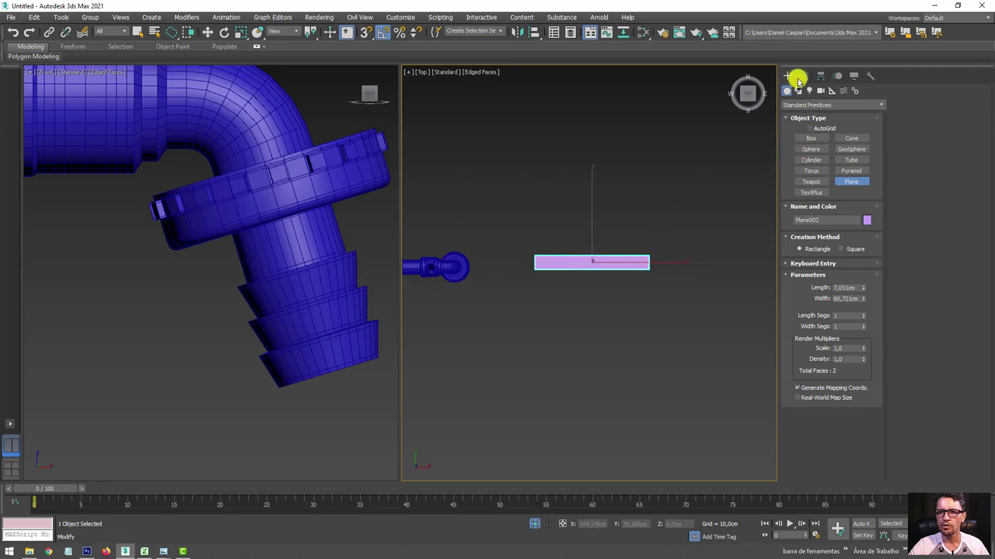
{"action": "left_click", "coordinate": [806, 123]}
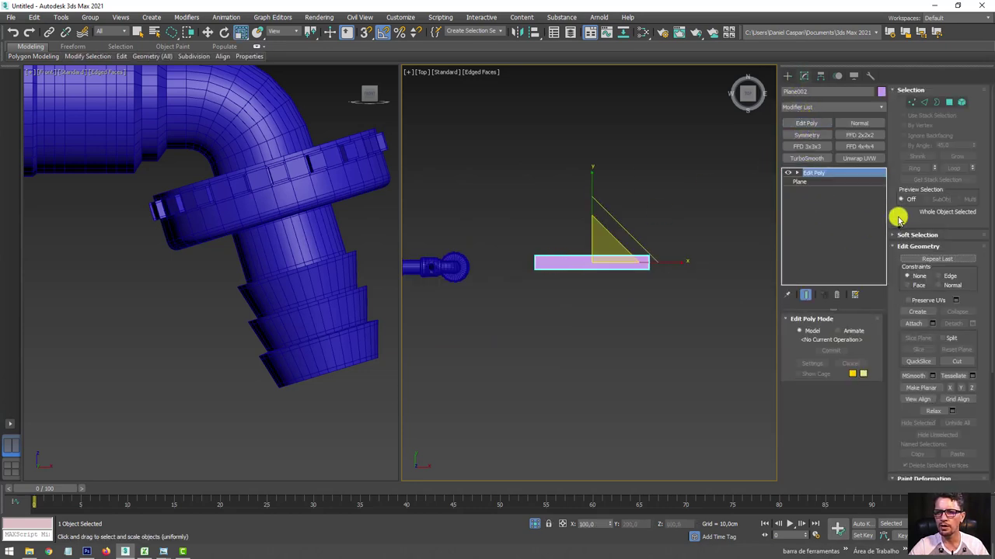
{"action": "left_click", "coordinate": [923, 103]}
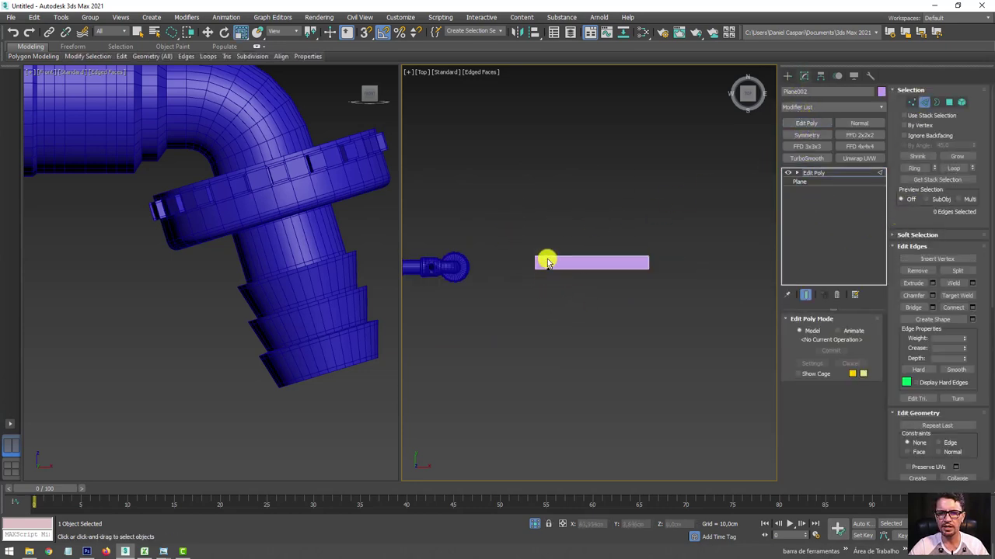
Extend the plane leftward by shift-dragging its left end edge with Move.
{"action": "left_click", "coordinate": [546, 260]}
{"action": "left_click_drag", "start_coordinate": [170, 33], "coordinate": [171, 42]}
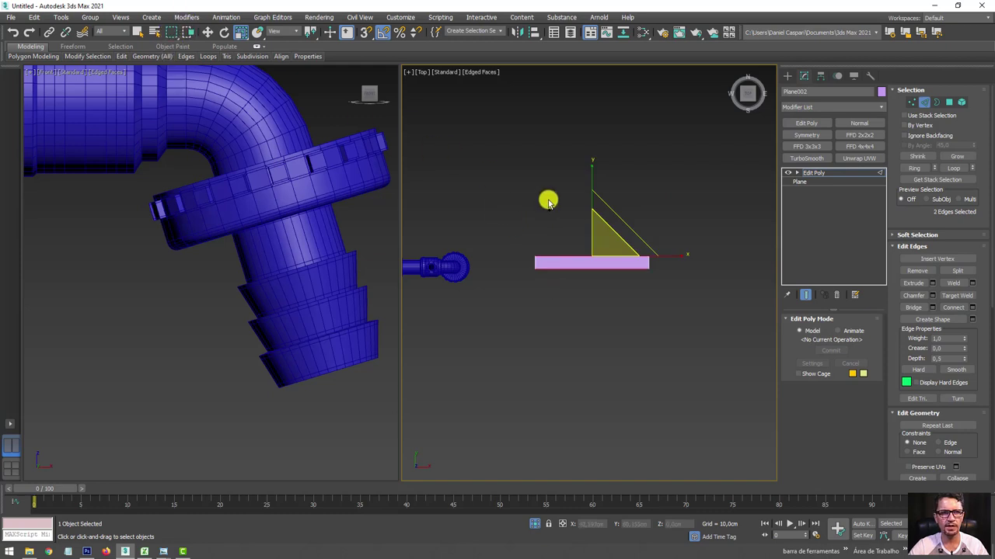
{"action": "left_click_drag", "start_coordinate": [535, 290], "coordinate": [536, 290]}
{"action": "key", "text": "w"}
{"action": "scroll", "coordinate": [564, 241], "scroll_direction": "up", "scroll_amount": 5}
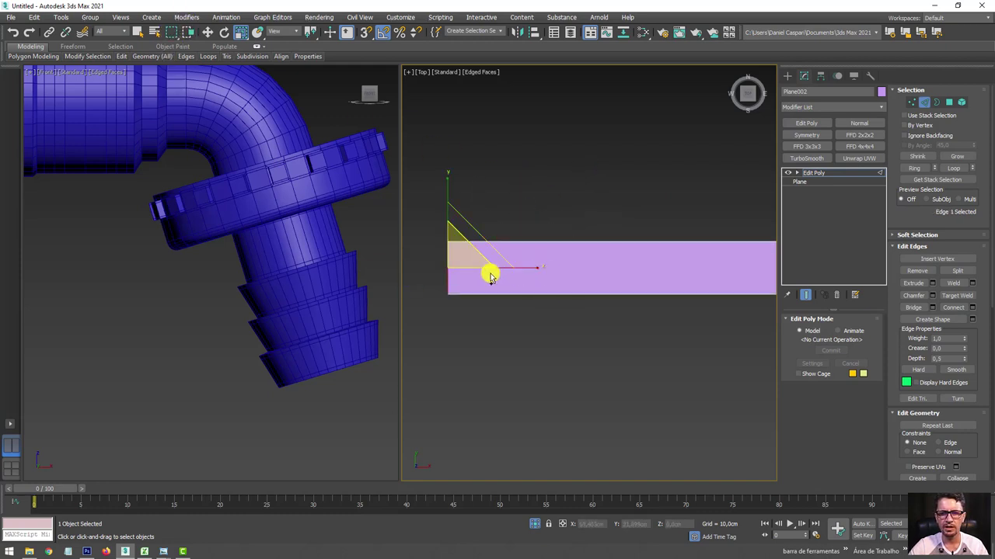
{"action": "left_click_drag", "start_coordinate": [588, 268], "coordinate": [486, 269], "text": "shift"}
{"action": "scroll", "coordinate": [513, 249], "scroll_direction": "up", "scroll_amount": 2}
{"action": "scroll", "coordinate": [564, 218], "scroll_direction": "up", "scroll_amount": 2}
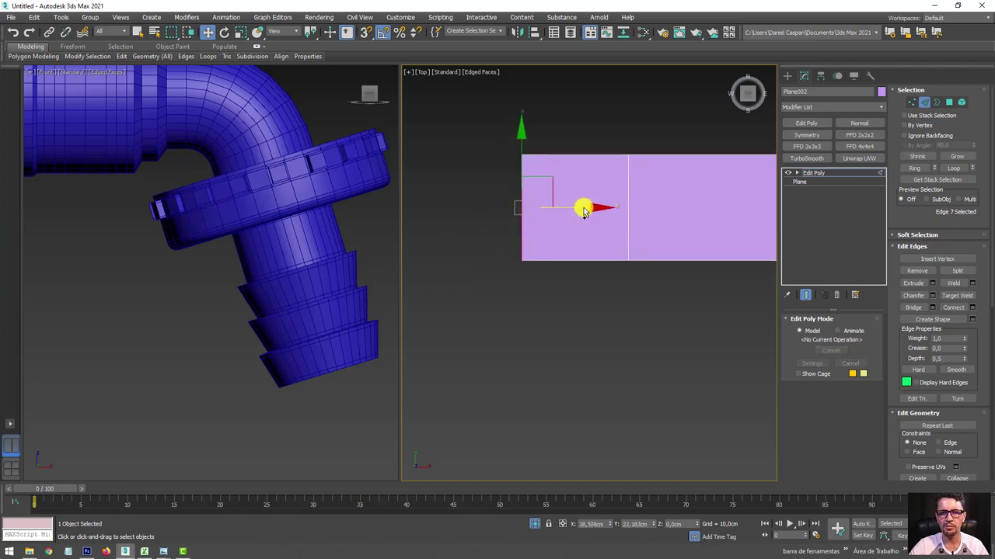
{"action": "scroll", "coordinate": [579, 214], "scroll_direction": "down", "scroll_amount": 2}
{"action": "middle_click_drag", "start_coordinate": [579, 216], "coordinate": [536, 330]}
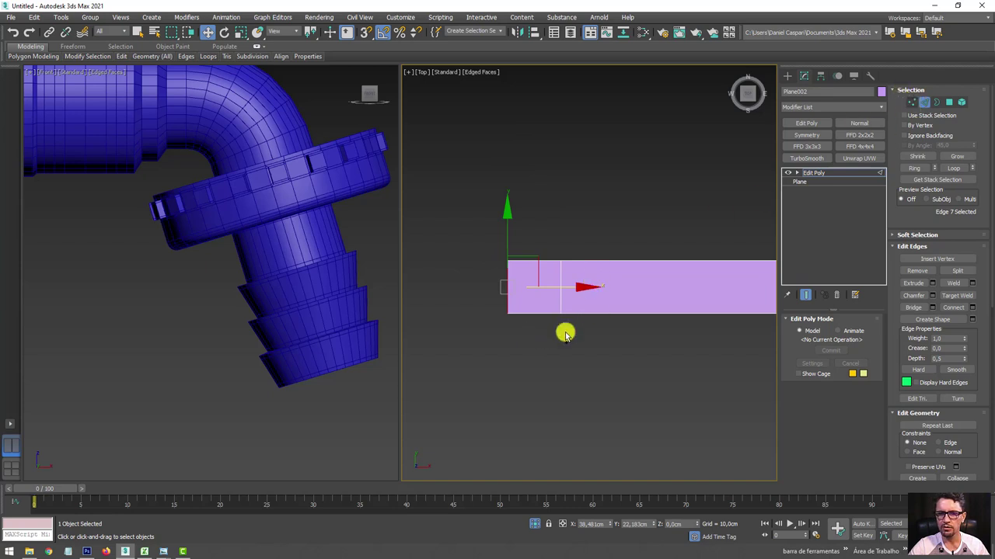
Connect the left section's edges to cut a lengthwise edge through the plane.
{"action": "left_click_drag", "start_coordinate": [536, 344], "coordinate": [535, 202]}
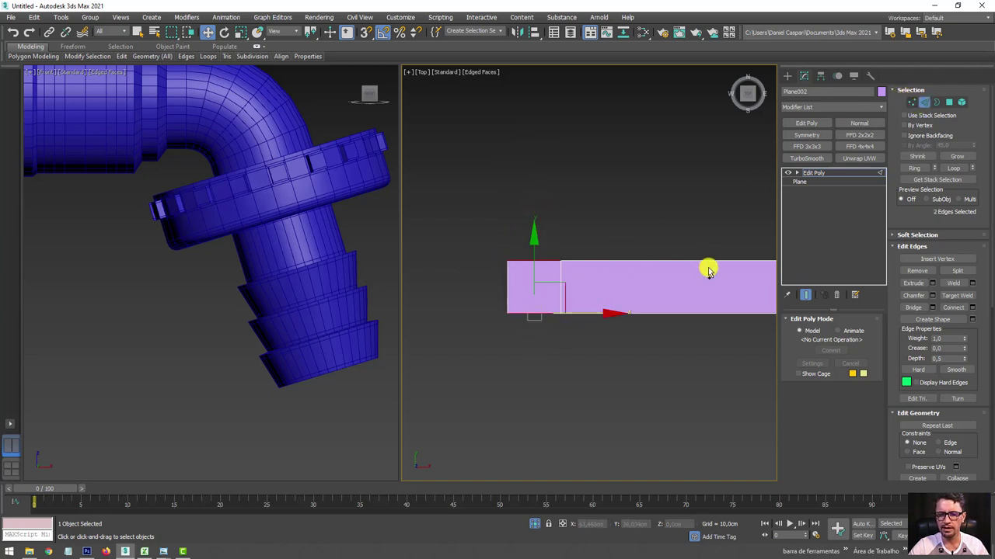
{"action": "left_click", "coordinate": [534, 301]}
{"action": "left_click", "coordinate": [569, 291], "text": "ctrl"}
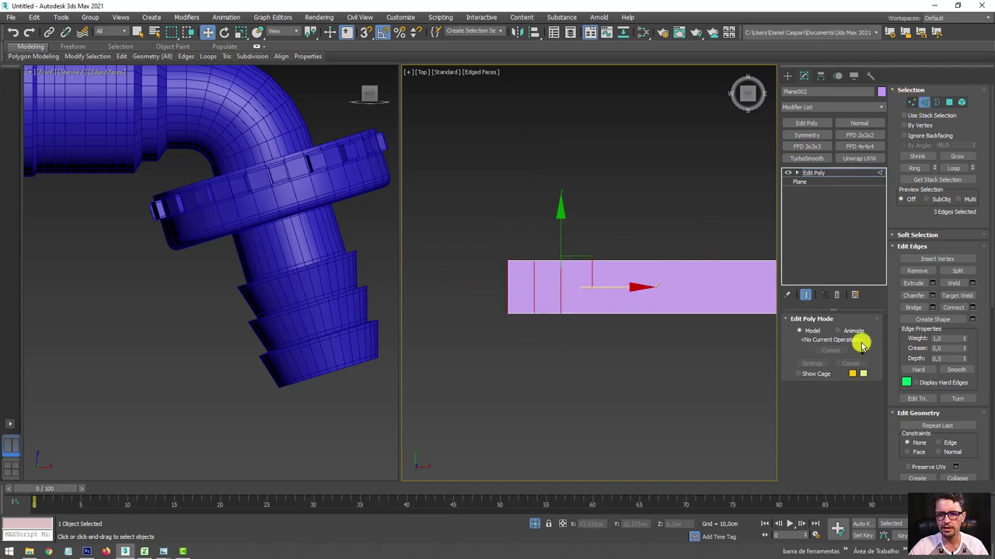
{"action": "left_click", "coordinate": [952, 306]}
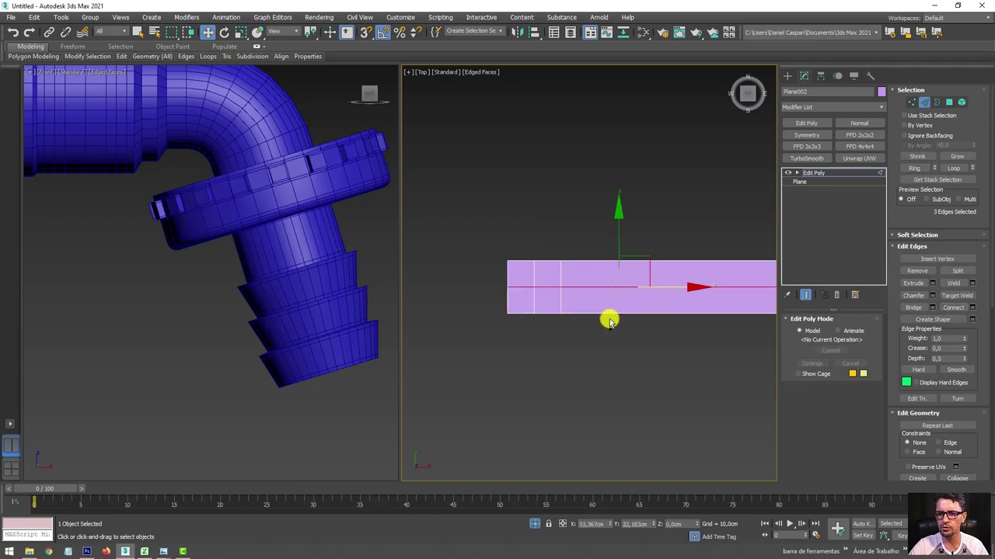
{"action": "scroll", "coordinate": [606, 317], "scroll_direction": "down", "scroll_amount": 2}
{"action": "middle_click_drag", "start_coordinate": [614, 317], "coordinate": [530, 270]}
{"action": "scroll", "coordinate": [529, 270], "scroll_direction": "up", "scroll_amount": 4}
{"action": "scroll", "coordinate": [497, 272], "scroll_direction": "up", "scroll_amount": 1}
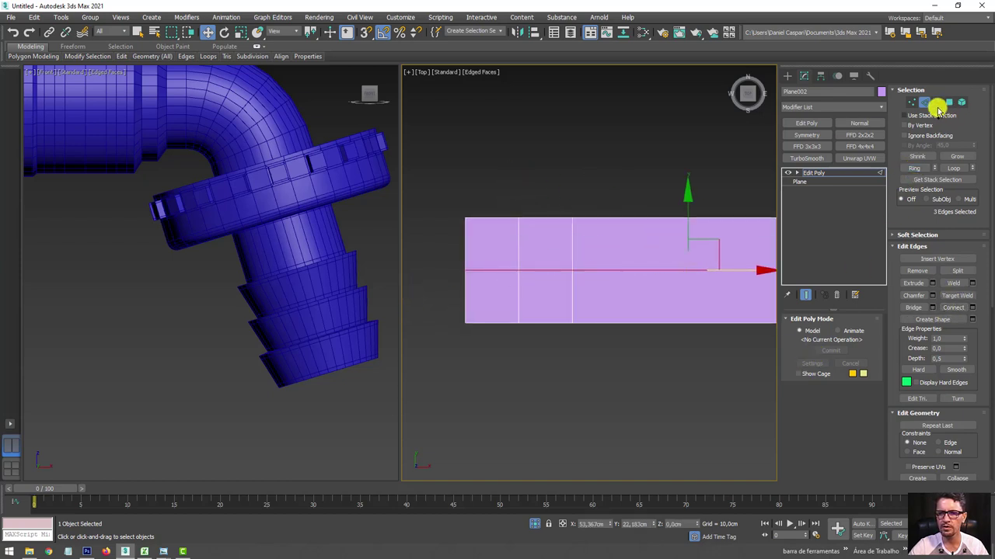
{"action": "left_click", "coordinate": [913, 104]}
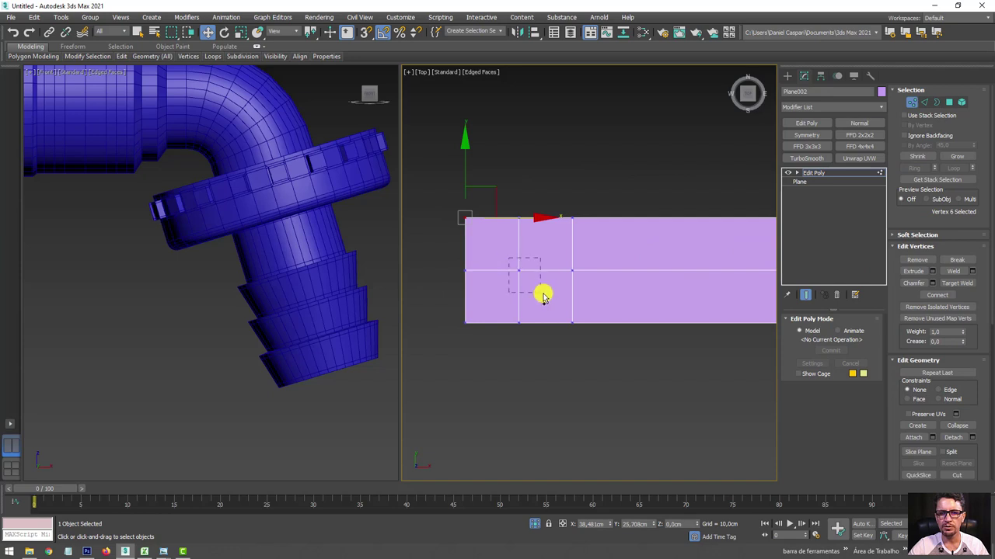
Chamfer the left grid section's central vertex by about 2.2 cm to form the ring opening.
{"action": "left_click_drag", "start_coordinate": [542, 295], "coordinate": [542, 296]}
{"action": "left_click_drag", "start_coordinate": [566, 299], "coordinate": [611, 338], "text": "ctrl"}
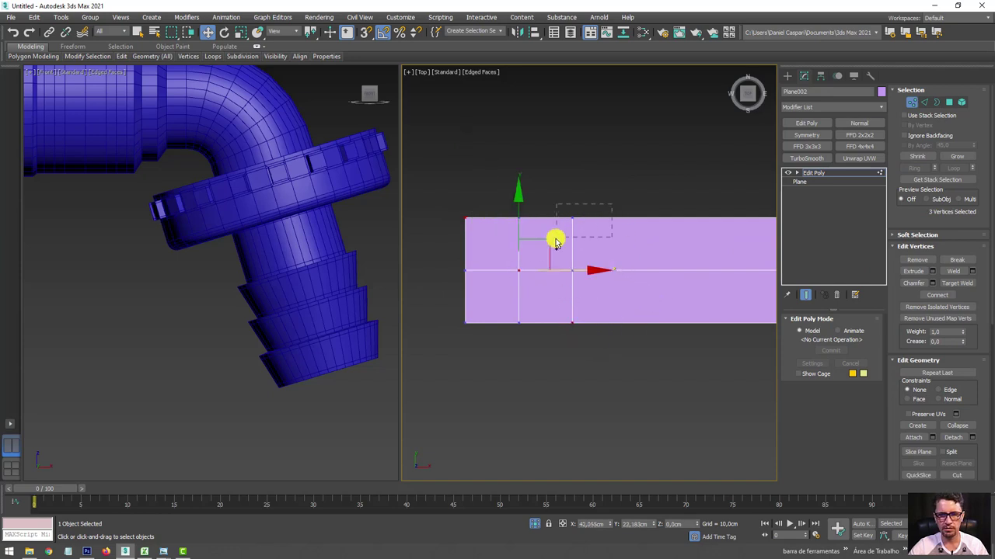
{"action": "left_click_drag", "start_coordinate": [555, 241], "coordinate": [553, 242], "text": "ctrl"}
{"action": "left_click_drag", "start_coordinate": [477, 300], "coordinate": [536, 327], "text": "ctrl"}
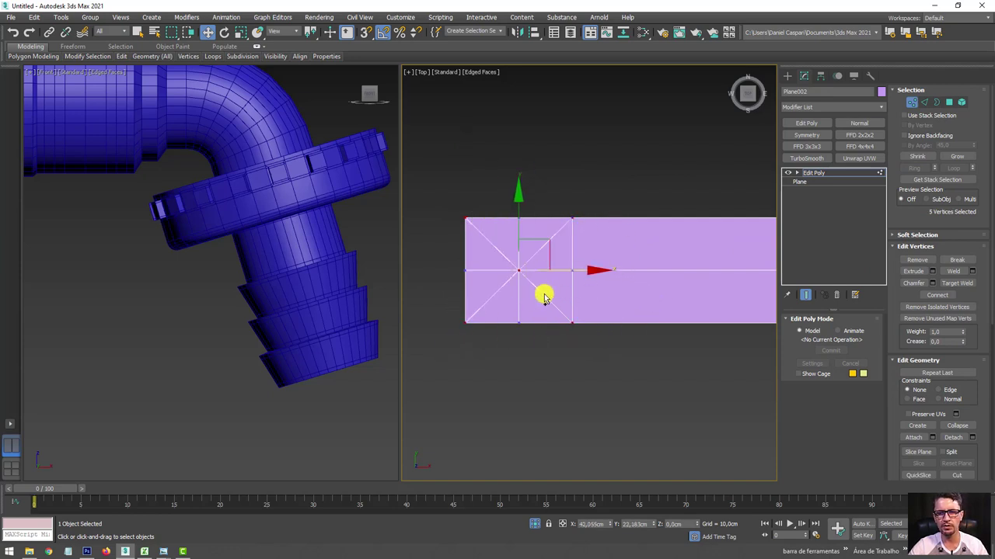
{"action": "left_click", "coordinate": [933, 283]}
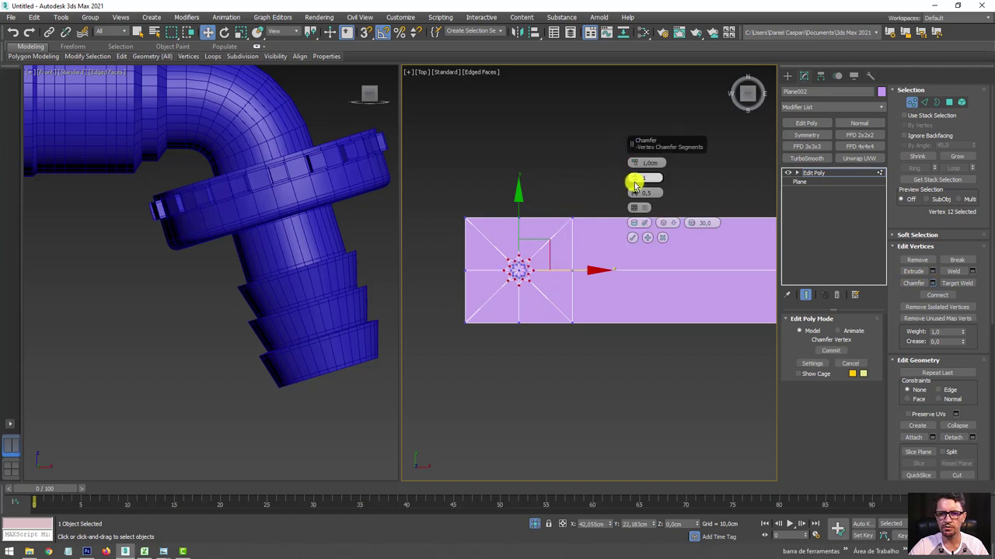
{"action": "left_click_drag", "start_coordinate": [638, 155], "coordinate": [637, 146]}
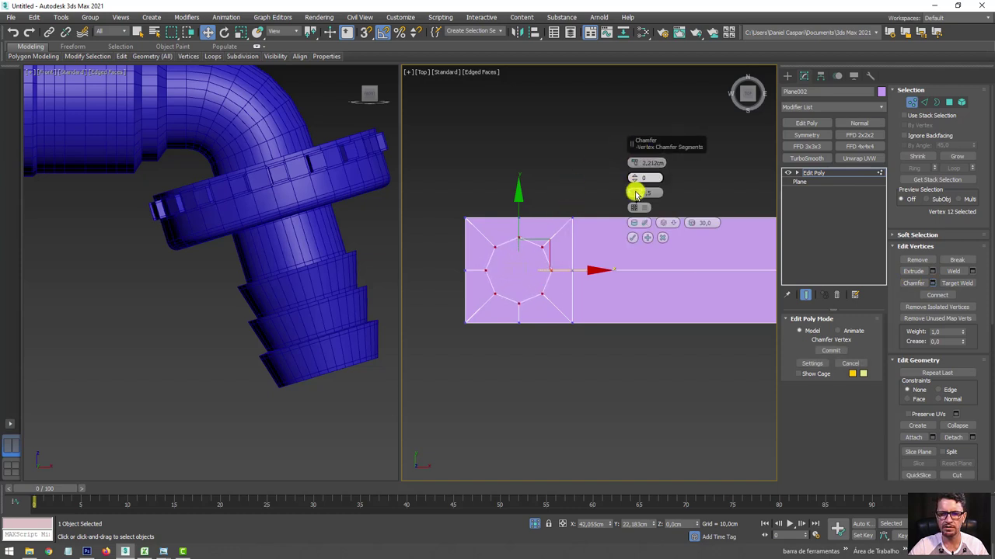
{"action": "left_click", "coordinate": [634, 239]}
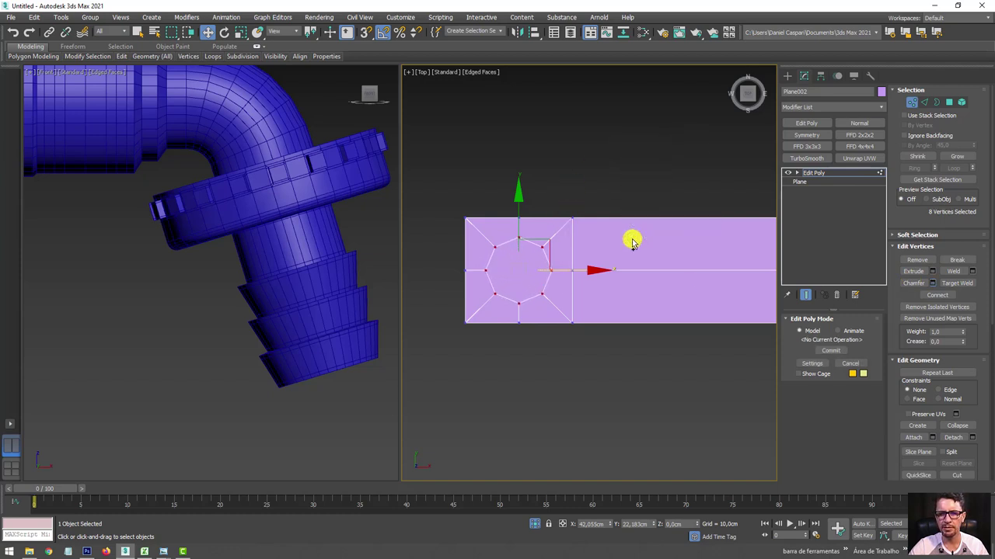
Pull the plane's left and right end vertices outward into pointed ends.
{"action": "left_click", "coordinate": [464, 271]}
{"action": "left_click_drag", "start_coordinate": [527, 277], "coordinate": [497, 273]}
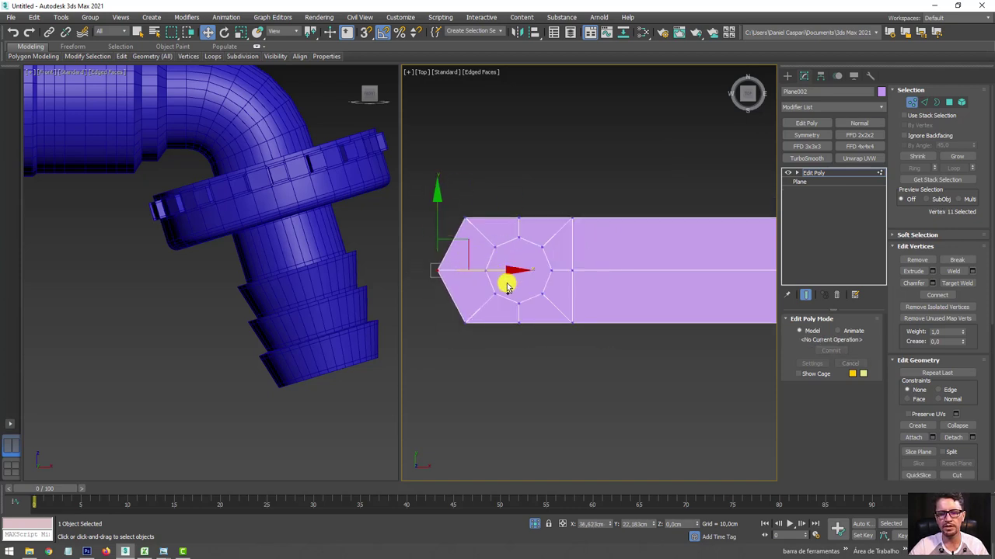
{"action": "scroll", "coordinate": [544, 276], "scroll_direction": "down", "scroll_amount": 3}
{"action": "middle_click_drag", "start_coordinate": [666, 266], "coordinate": [581, 272]}
{"action": "mouse_move", "coordinate": [601, 258]}
{"action": "left_mouse_down"}
{"action": "mouse_move", "coordinate": [649, 278]}
{"action": "mouse_move", "coordinate": [679, 269]}
{"action": "left_mouse_up"}
{"action": "scroll", "coordinate": [639, 280], "scroll_direction": "down", "scroll_amount": 3}
{"action": "scroll", "coordinate": [609, 276], "scroll_direction": "up", "scroll_amount": 3}
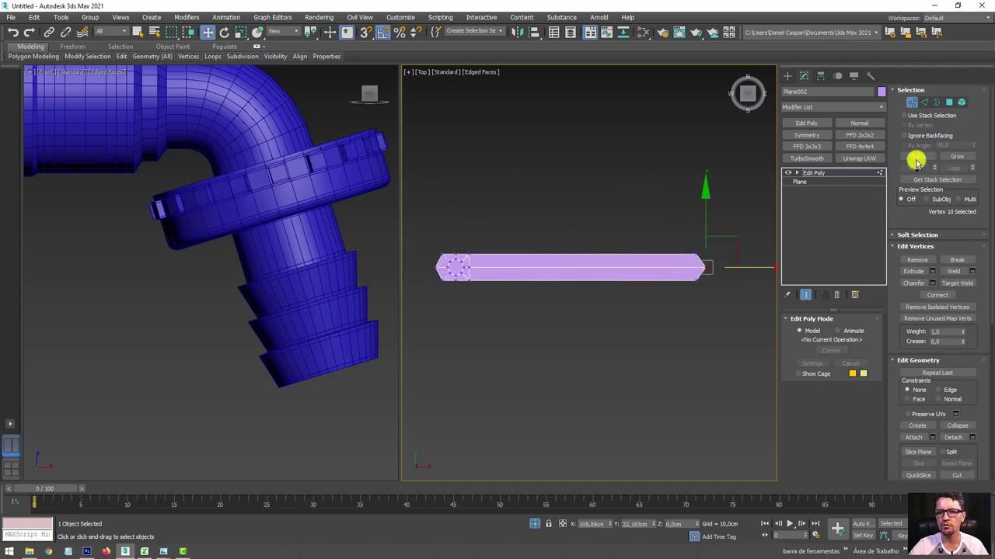
Try an extra connecting cross edge, undo it, and return to object level.
{"action": "left_click", "coordinate": [923, 103]}
{"action": "left_click_drag", "start_coordinate": [552, 171], "coordinate": [645, 373]}
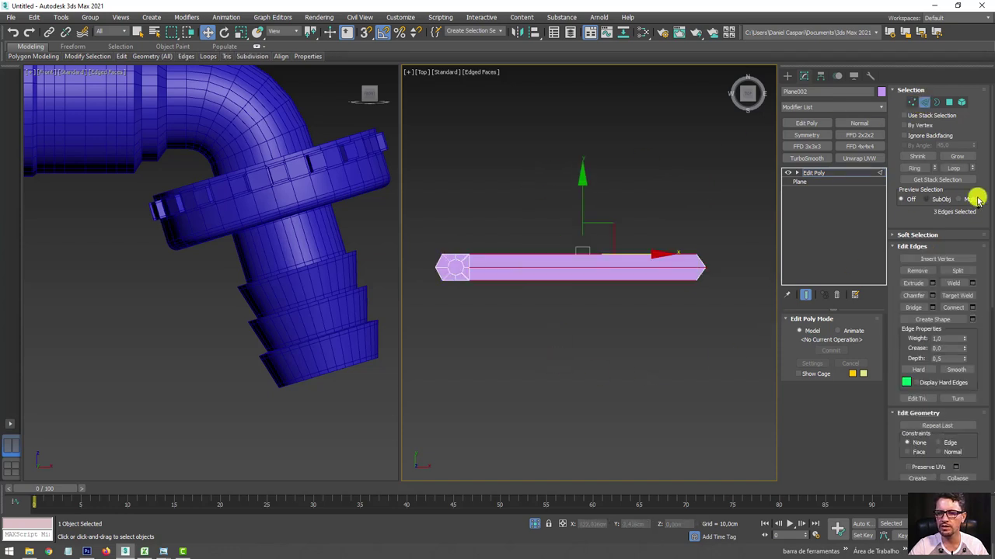
{"action": "left_click", "coordinate": [953, 307]}
{"action": "left_click_drag", "start_coordinate": [648, 275], "coordinate": [588, 270]}
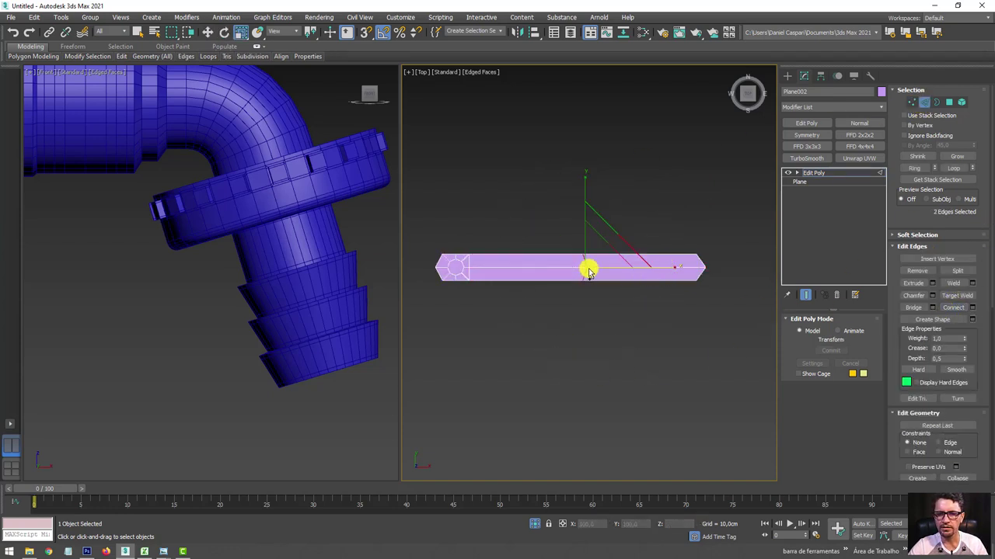
{"action": "left_click", "coordinate": [953, 307]}
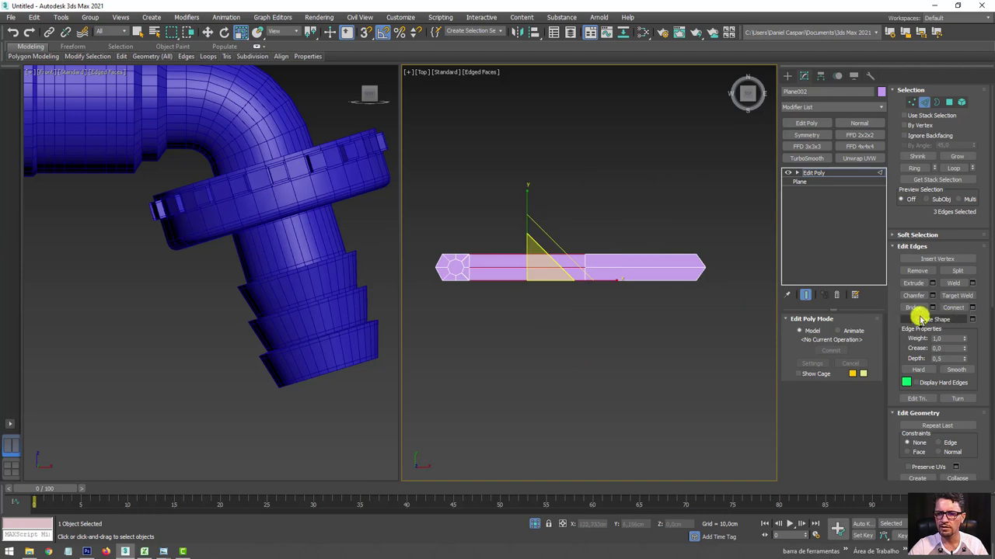
{"action": "key", "text": "ctrl+z"}
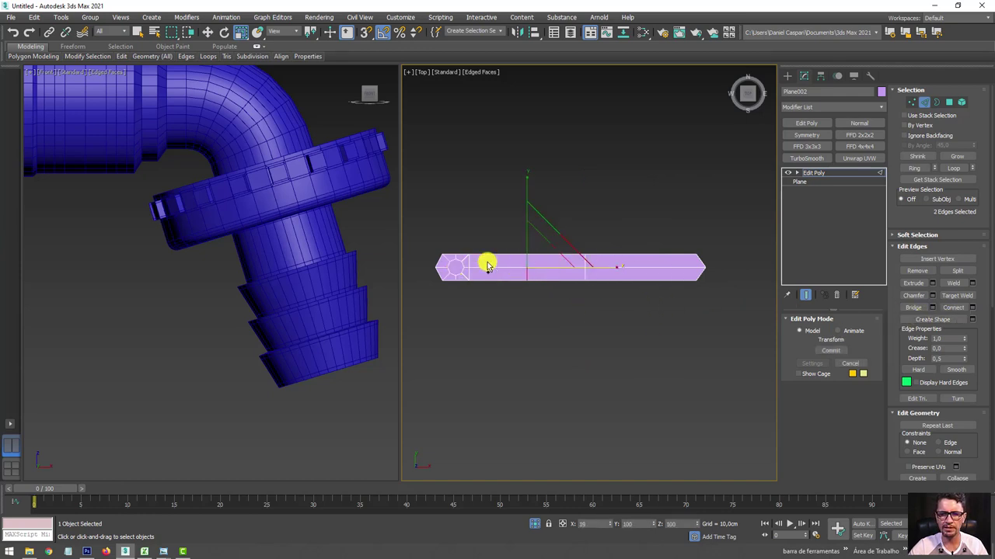
{"action": "left_click", "coordinate": [814, 172]}
{"action": "scroll", "coordinate": [590, 252], "scroll_direction": "down", "scroll_amount": 5}
Align the plane's pivot to Cylinder001 and raise it above the pipe.
{"action": "scroll", "coordinate": [584, 251], "scroll_direction": "up", "scroll_amount": 1}
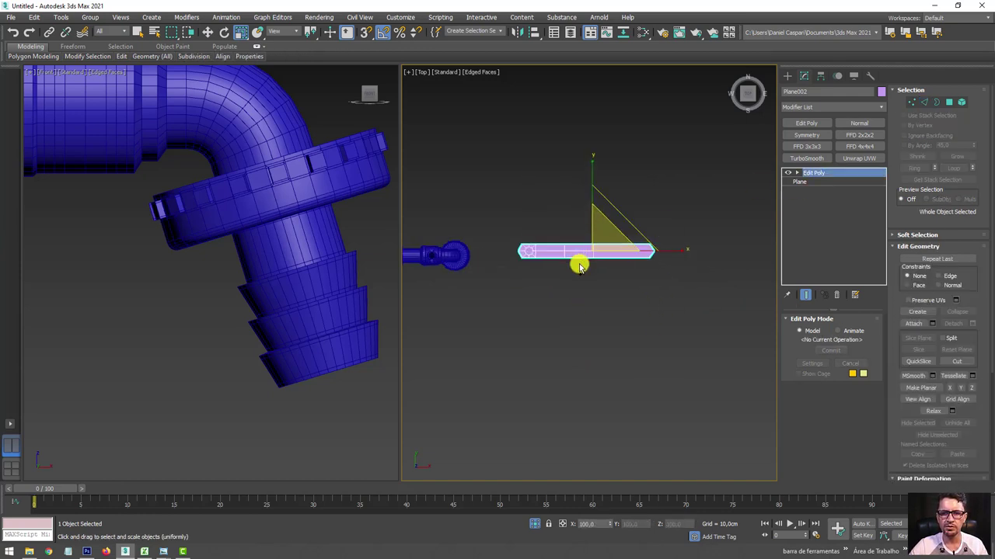
{"action": "key", "text": "w"}
{"action": "mouse_move", "coordinate": [542, 259]}
{"action": "middle_mouse_down"}
{"action": "mouse_move", "coordinate": [666, 237]}
{"action": "mouse_move", "coordinate": [591, 283]}
{"action": "middle_mouse_up"}
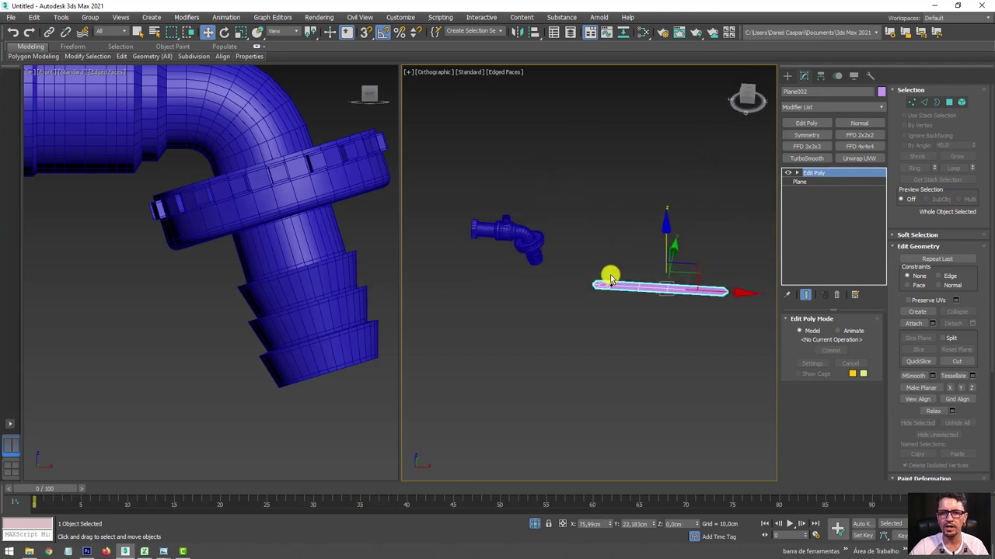
{"action": "left_click", "coordinate": [532, 33]}
{"action": "left_click", "coordinate": [498, 240]}
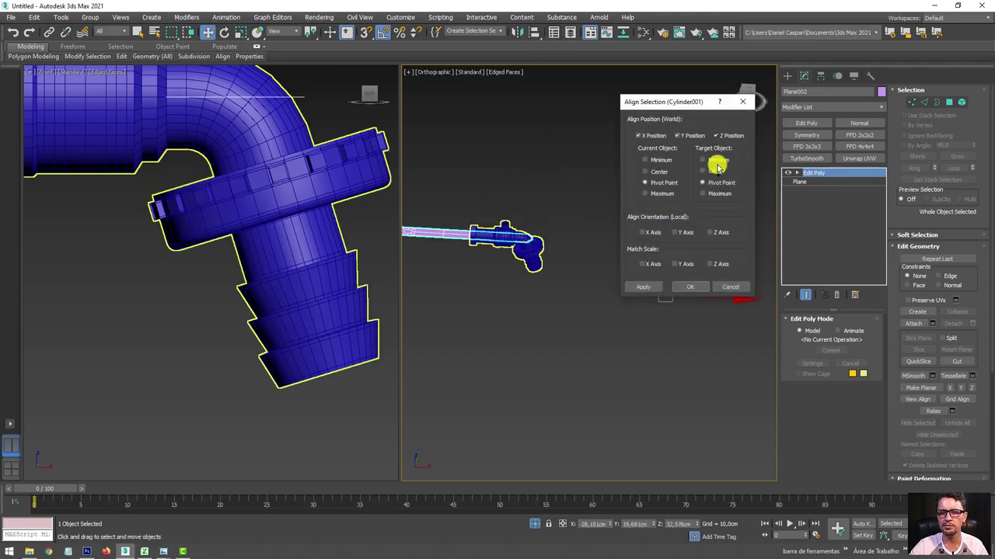
{"action": "left_click", "coordinate": [690, 286]}
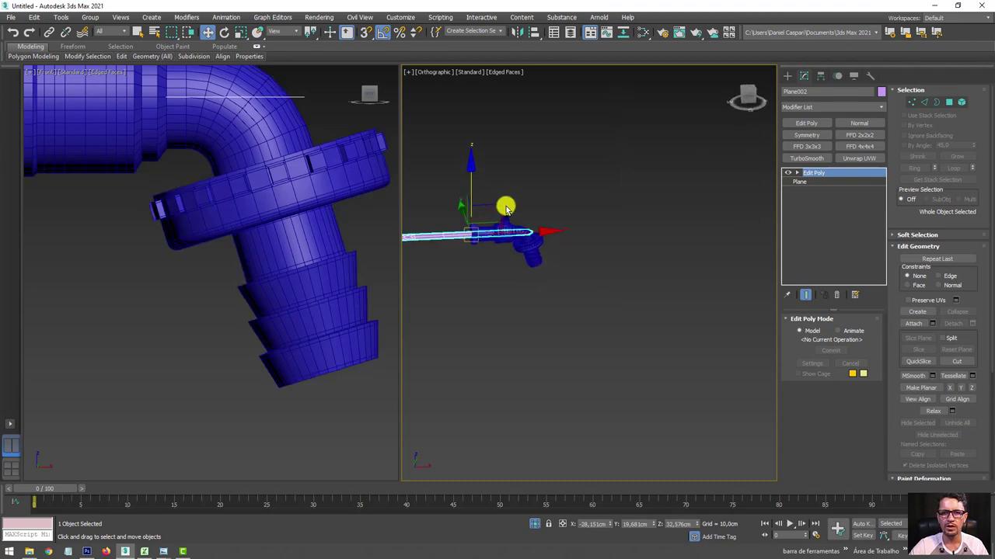
{"action": "left_click_drag", "start_coordinate": [506, 204], "coordinate": [542, 182]}
Set the left view to Top wireframe and nudge the plane to centre over the valve.
{"action": "middle_click_drag", "start_coordinate": [542, 182], "coordinate": [593, 174], "text": "alt"}
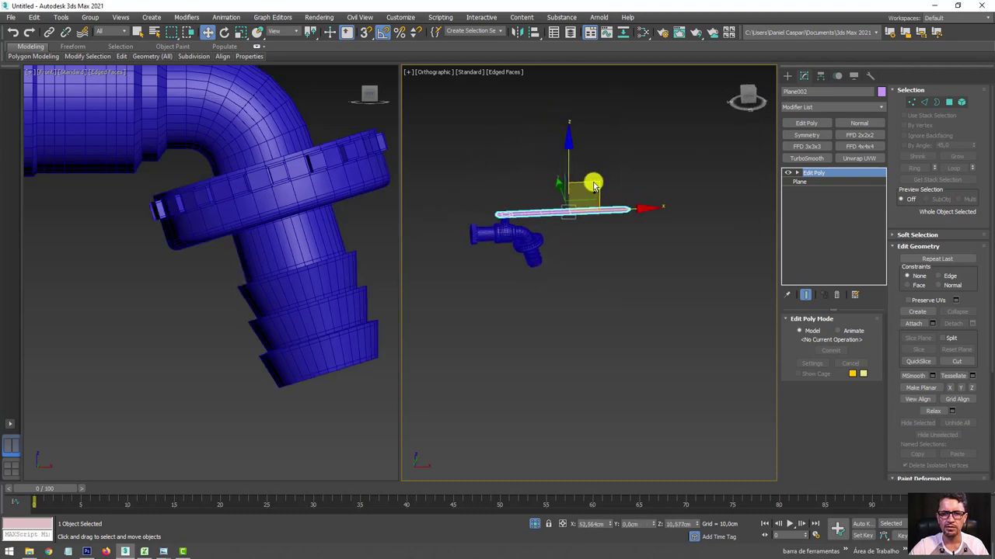
{"action": "middle_click_drag", "start_coordinate": [579, 268], "coordinate": [544, 256], "text": "alt"}
{"action": "scroll", "coordinate": [186, 226], "scroll_direction": "down", "scroll_amount": 3}
{"action": "middle_click_drag", "start_coordinate": [215, 222], "coordinate": [224, 326]}
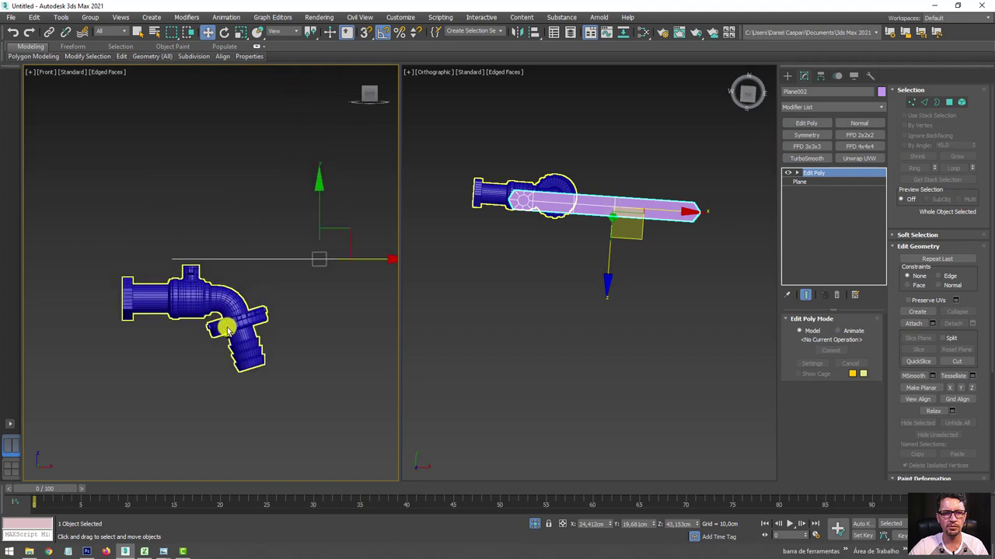
{"action": "scroll", "coordinate": [254, 306], "scroll_direction": "down", "scroll_amount": 1}
{"action": "key", "text": "t"}
{"action": "scroll", "coordinate": [317, 276], "scroll_direction": "up", "scroll_amount": 2}
{"action": "scroll", "coordinate": [317, 247], "scroll_direction": "up", "scroll_amount": 2}
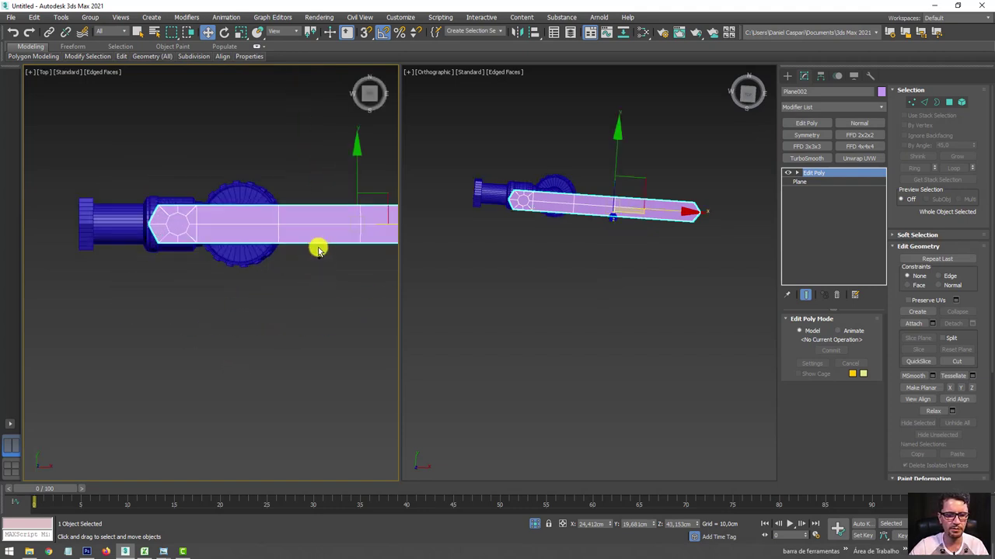
{"action": "middle_click_drag", "start_coordinate": [318, 247], "coordinate": [281, 324]}
{"action": "key", "text": "F3"}
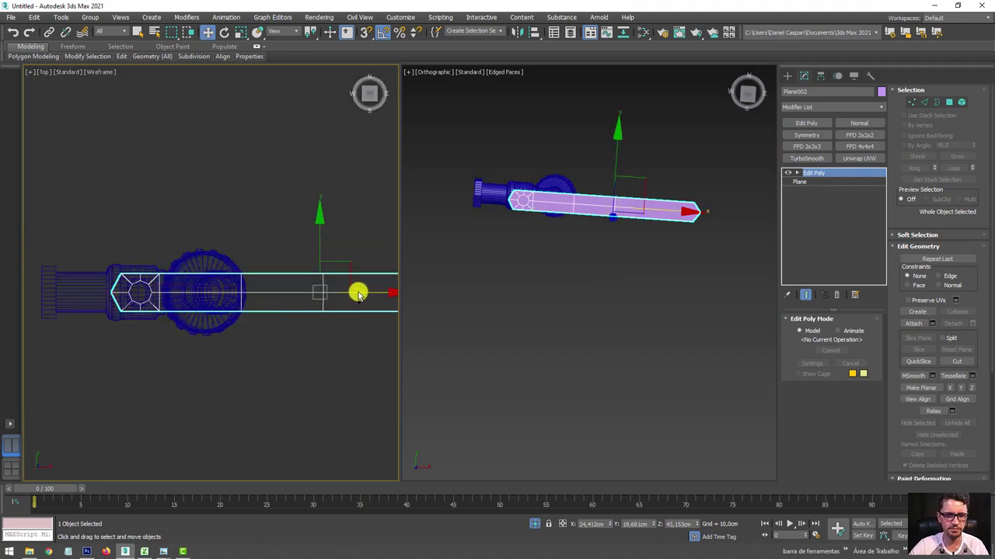
{"action": "left_click_drag", "start_coordinate": [358, 296], "coordinate": [356, 297]}
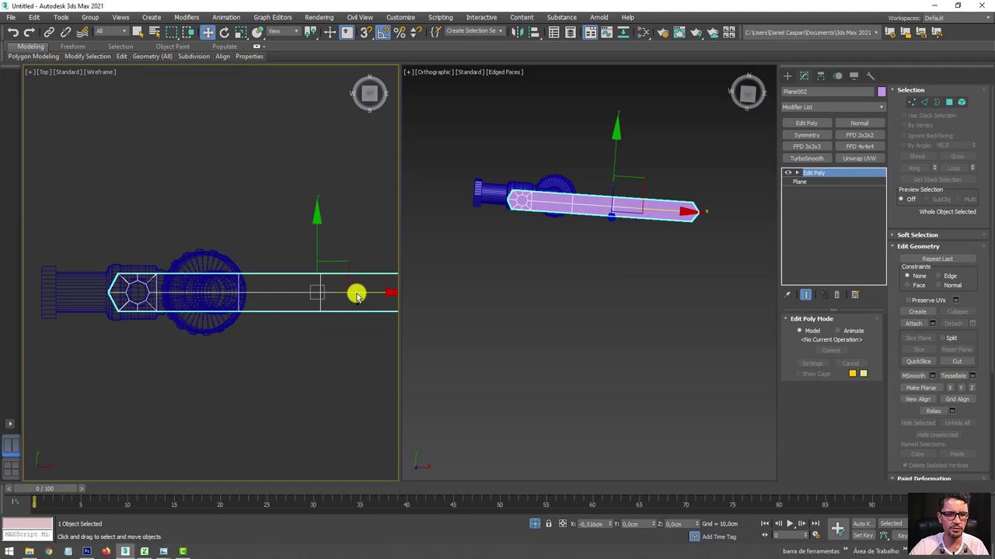
Switch the right view to Perspective and orbit to a lower angle on the faucet.
{"action": "right_click", "coordinate": [551, 309]}
{"action": "key", "text": "p"}
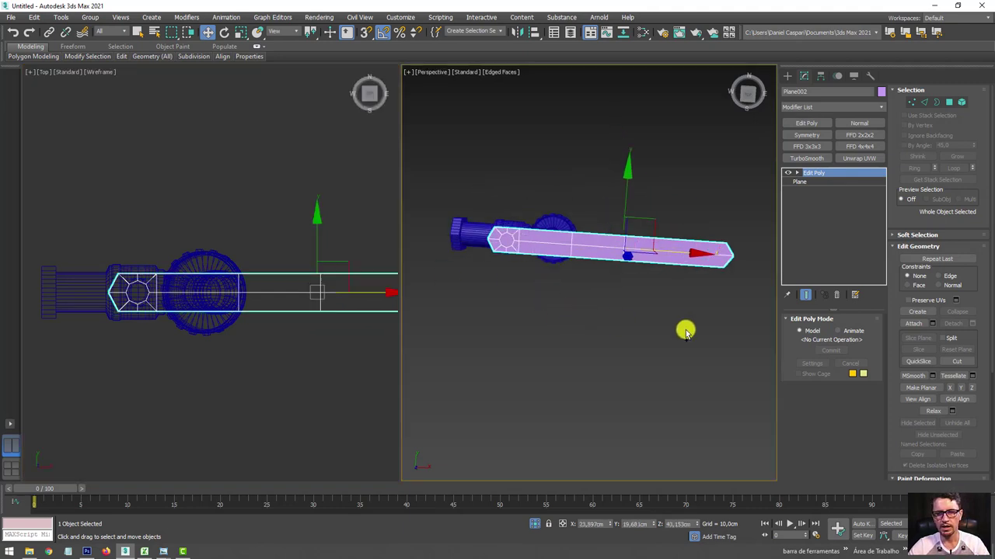
{"action": "mouse_move", "coordinate": [685, 332]}
{"action": "middle_mouse_down", "text": "alt"}
{"action": "mouse_move", "coordinate": [681, 230]}
{"action": "mouse_move", "coordinate": [699, 202]}
{"action": "middle_mouse_up", "text": "alt"}
Lift the outer vertex columns of Plane002 upward and shift them toward the valve to crank the handle.
{"action": "left_click", "coordinate": [916, 99]}
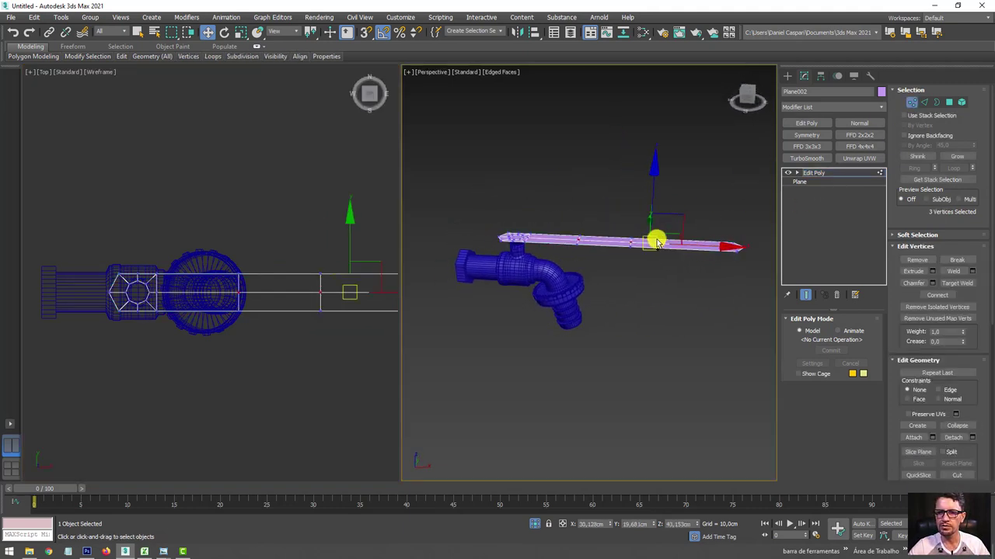
{"action": "scroll", "coordinate": [723, 215], "scroll_direction": "up", "scroll_amount": 2}
{"action": "scroll", "coordinate": [726, 206], "scroll_direction": "up", "scroll_amount": 1}
{"action": "left_click_drag", "start_coordinate": [455, 296], "coordinate": [458, 294]}
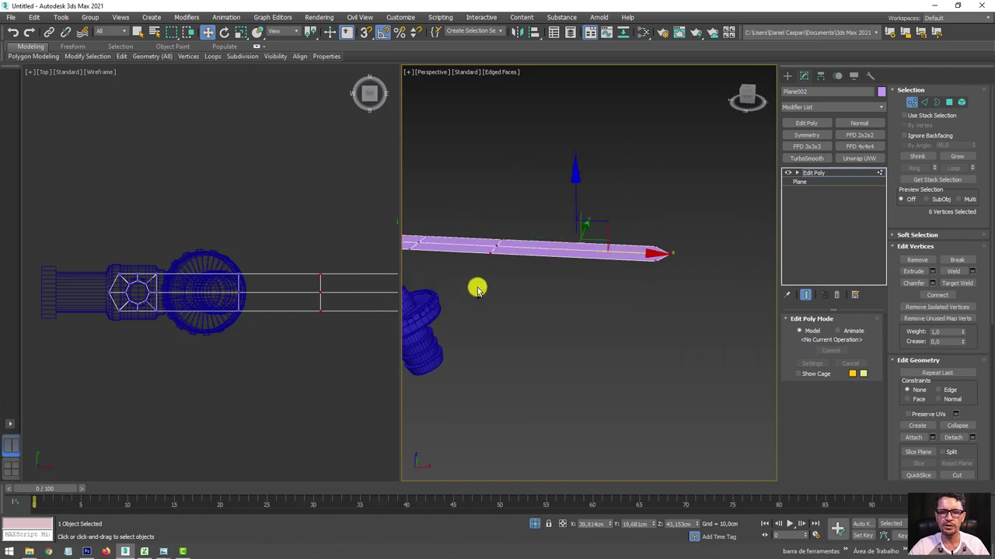
{"action": "mouse_move", "coordinate": [477, 287]}
{"action": "middle_mouse_down", "text": "alt"}
{"action": "mouse_move", "coordinate": [577, 282]}
{"action": "mouse_move", "coordinate": [659, 225]}
{"action": "middle_mouse_up", "text": "alt"}
{"action": "left_click_drag", "start_coordinate": [649, 220], "coordinate": [649, 192]}
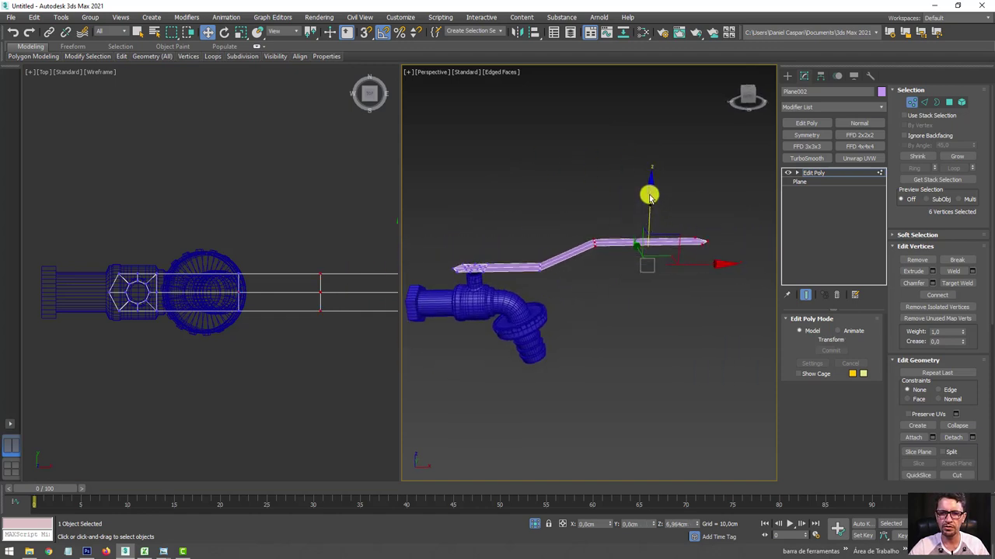
{"action": "left_click_drag", "start_coordinate": [533, 287], "coordinate": [534, 287]}
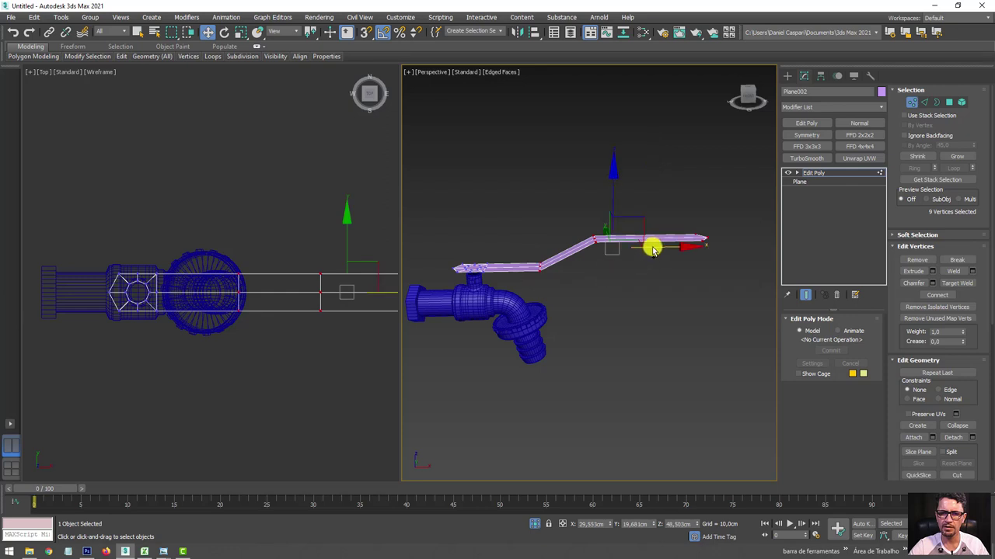
{"action": "left_click_drag", "start_coordinate": [650, 246], "coordinate": [618, 248]}
Turn the left viewport into a shaded Front view and unhide the reference image.
{"action": "right_click", "coordinate": [208, 307]}
{"action": "middle_click_drag", "start_coordinate": [208, 307], "coordinate": [207, 326]}
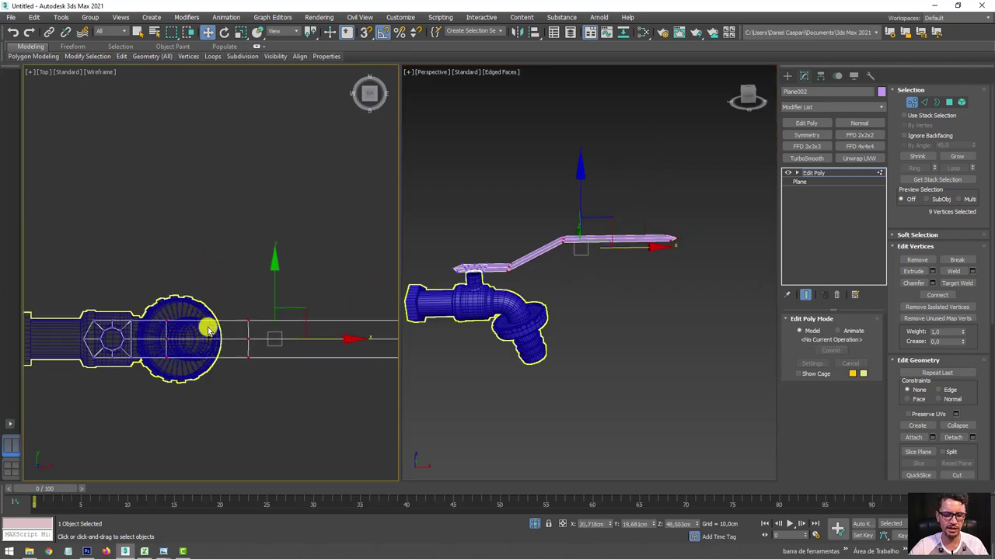
{"action": "key", "text": "f"}
{"action": "key", "text": "F3"}
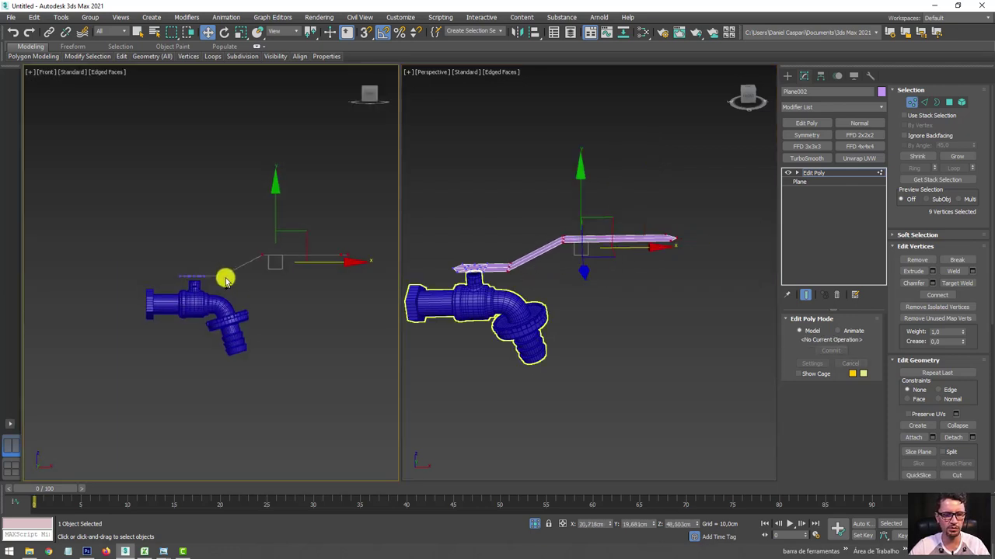
{"action": "scroll", "coordinate": [233, 308], "scroll_direction": "down", "scroll_amount": 2}
{"action": "left_click", "coordinate": [536, 525]}
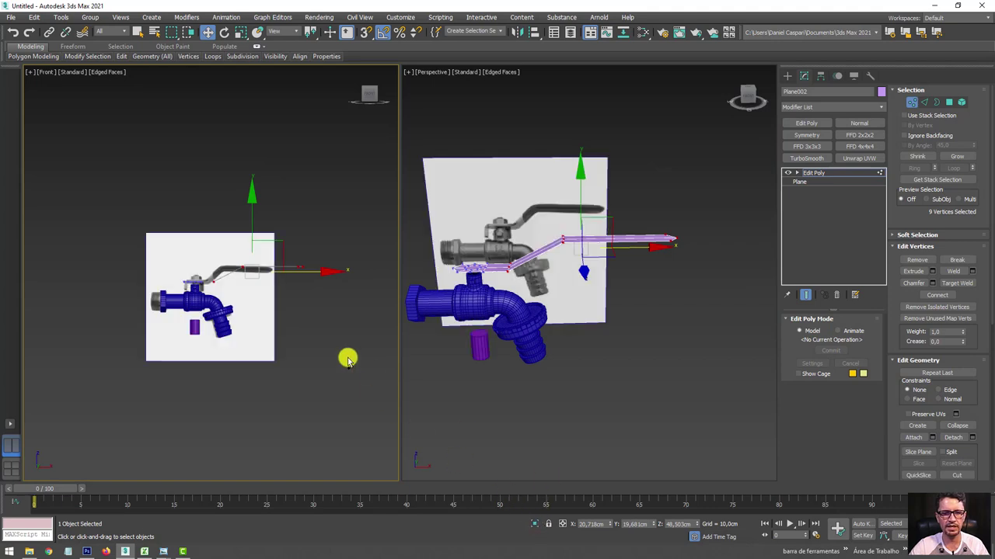
{"action": "scroll", "coordinate": [244, 288], "scroll_direction": "up", "scroll_amount": 2}
{"action": "scroll", "coordinate": [166, 230], "scroll_direction": "up", "scroll_amount": 2}
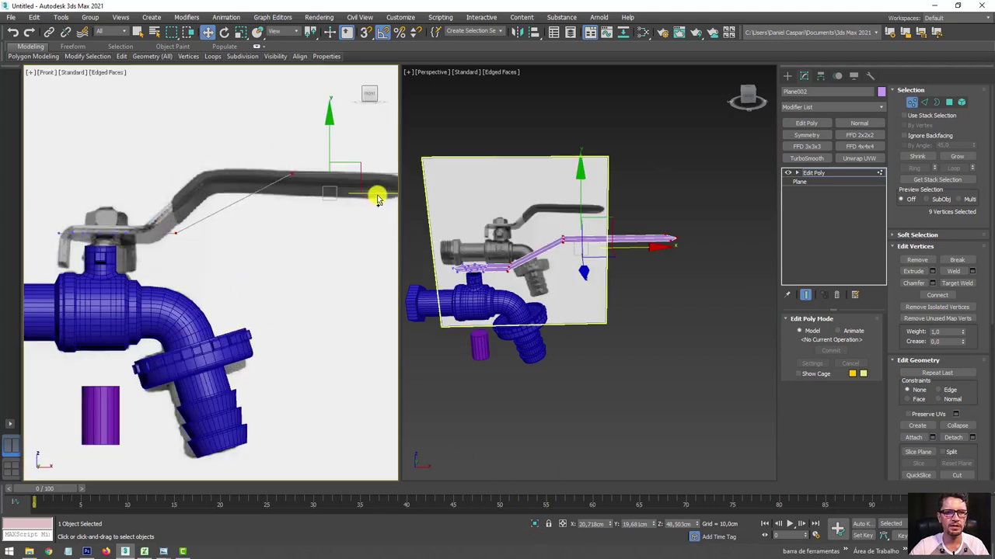
Shorten the handle by moving its end vertices onto the photo's lever tip.
{"action": "left_click_drag", "start_coordinate": [377, 200], "coordinate": [322, 195]}
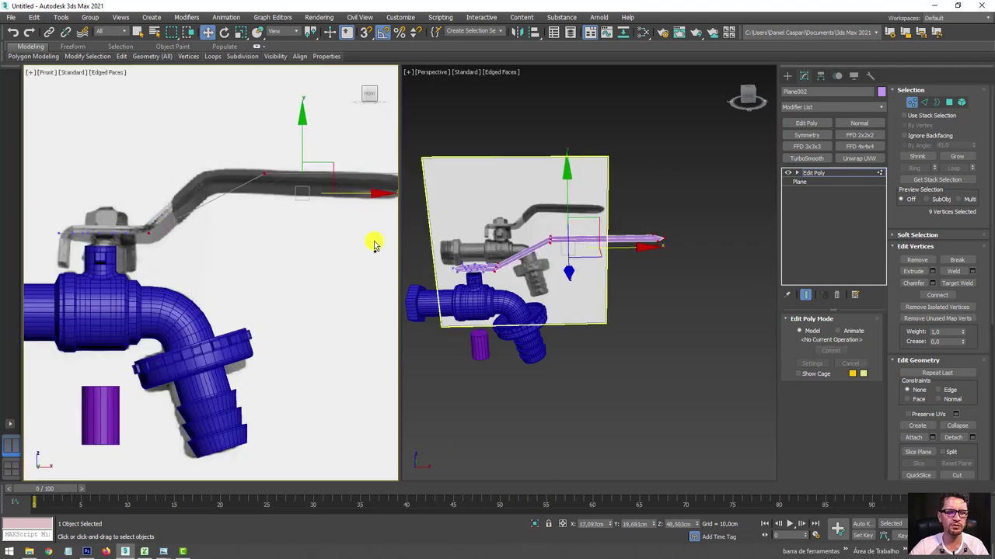
{"action": "middle_click_drag", "start_coordinate": [322, 245], "coordinate": [210, 264]}
{"action": "scroll", "coordinate": [324, 268], "scroll_direction": "down", "scroll_amount": 1}
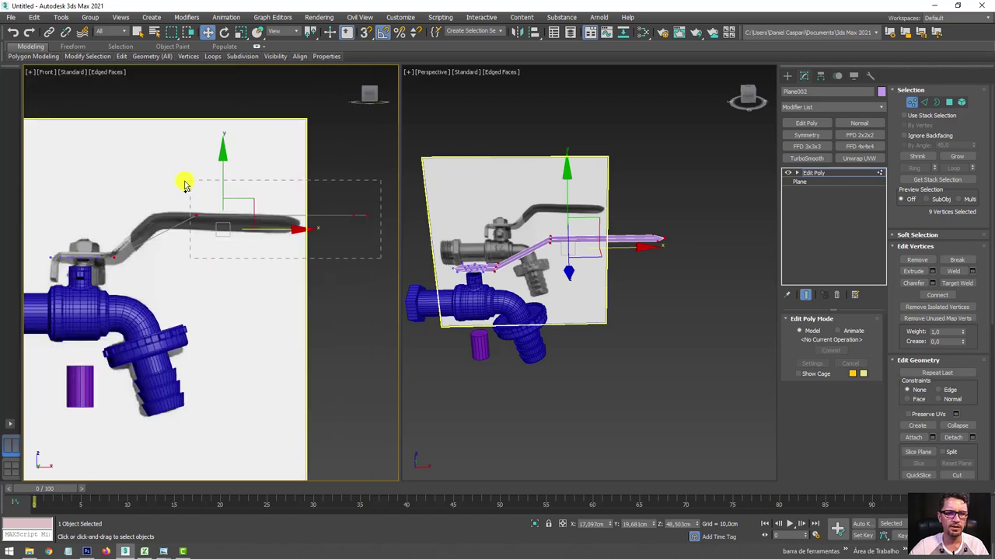
{"action": "left_click_drag", "start_coordinate": [185, 184], "coordinate": [187, 182]}
{"action": "mouse_move", "coordinate": [318, 218]}
{"action": "left_mouse_down"}
{"action": "mouse_move", "coordinate": [287, 224]}
{"action": "mouse_move", "coordinate": [244, 175]}
{"action": "mouse_move", "coordinate": [241, 183]}
{"action": "left_mouse_up"}
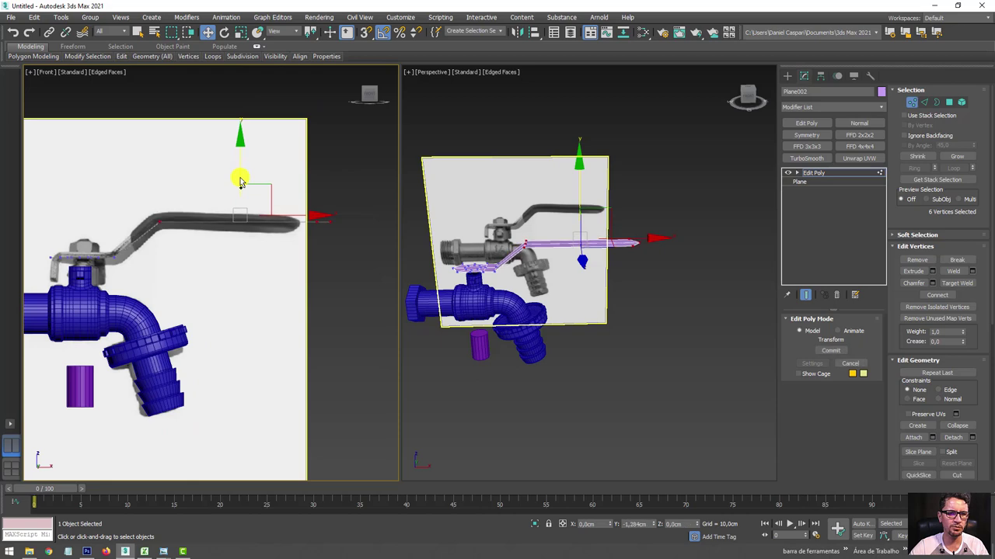
{"action": "left_click_drag", "start_coordinate": [307, 203], "coordinate": [371, 276]}
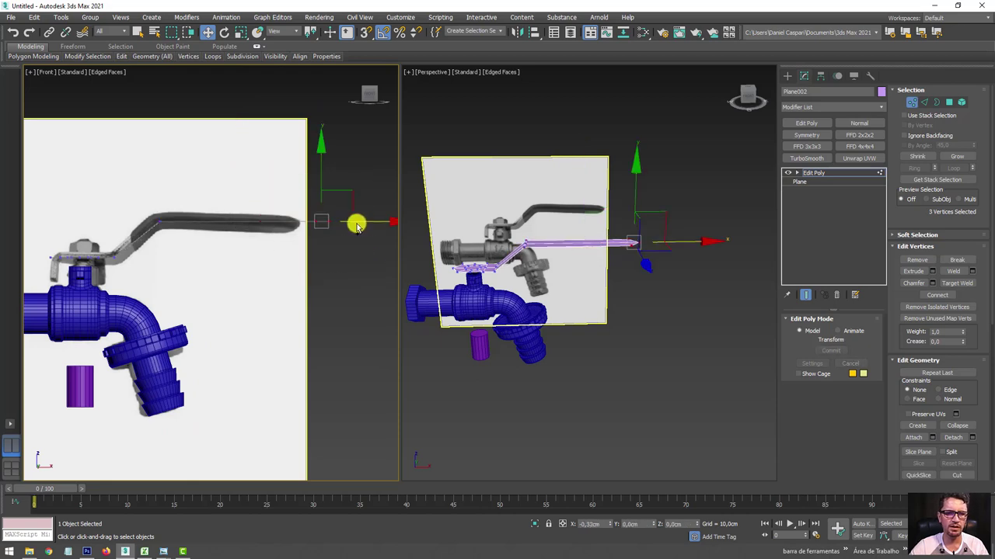
{"action": "mouse_move", "coordinate": [544, 240]}
{"action": "middle_mouse_down", "text": "alt"}
{"action": "mouse_move", "coordinate": [639, 300]}
{"action": "mouse_move", "coordinate": [573, 266]}
{"action": "middle_mouse_up", "text": "alt"}
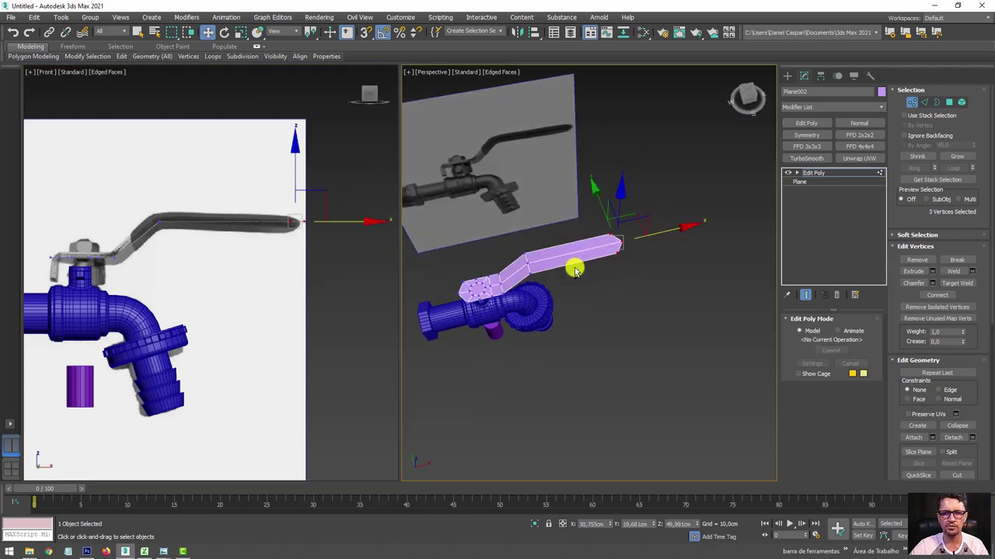
{"action": "scroll", "coordinate": [544, 272], "scroll_direction": "up", "scroll_amount": 5}
{"action": "mouse_move", "coordinate": [519, 281]}
{"action": "middle_mouse_down", "text": "alt"}
{"action": "mouse_move", "coordinate": [544, 288]}
{"action": "mouse_move", "coordinate": [604, 273]}
{"action": "mouse_move", "coordinate": [589, 255]}
{"action": "mouse_move", "coordinate": [500, 307]}
{"action": "mouse_move", "coordinate": [544, 299]}
{"action": "middle_mouse_up", "text": "alt"}
{"action": "scroll", "coordinate": [544, 300], "scroll_direction": "up", "scroll_amount": 3}
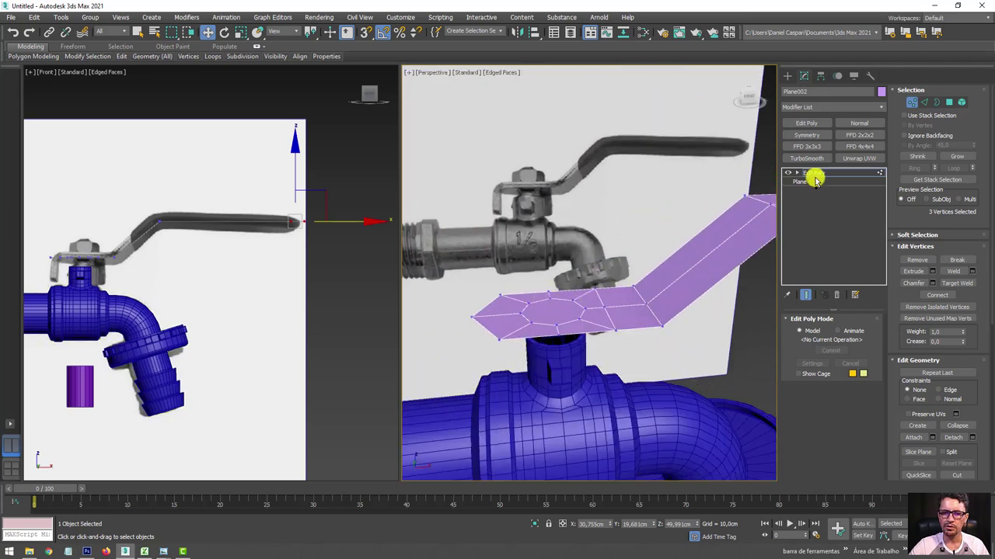
Delete the centre hexagon polygon to open a hole in the handle's ring end.
{"action": "left_click", "coordinate": [948, 102]}
{"action": "left_click", "coordinate": [553, 307]}
{"action": "key", "text": "Delete"}
{"action": "middle_click_drag", "start_coordinate": [644, 266], "coordinate": [628, 274], "text": "alt"}
{"action": "left_click", "coordinate": [812, 173]}
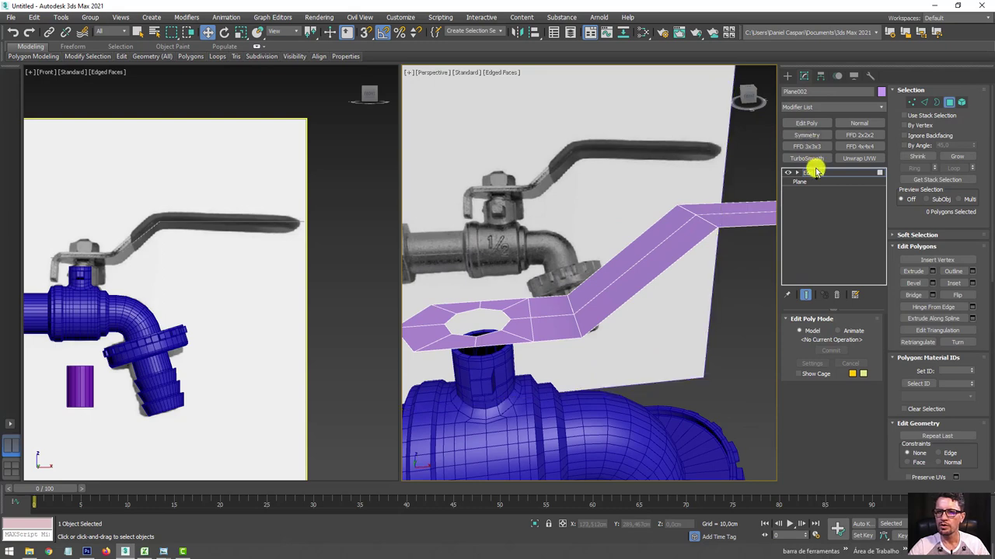
Add a Shell modifier giving the handle a 1 cm outer thickness.
{"action": "left_click", "coordinate": [880, 106]}
{"action": "left_click_drag", "start_coordinate": [881, 127], "coordinate": [884, 425]}
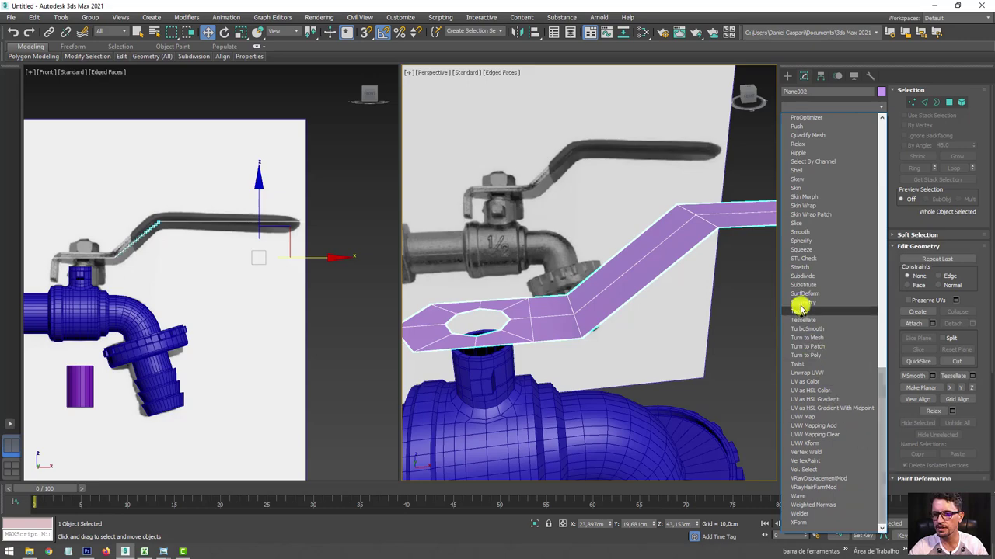
{"action": "left_click", "coordinate": [800, 170]}
{"action": "mouse_move", "coordinate": [610, 306]}
{"action": "middle_mouse_down", "text": "alt"}
{"action": "mouse_move", "coordinate": [644, 296]}
{"action": "mouse_move", "coordinate": [640, 327]}
{"action": "mouse_move", "coordinate": [570, 311]}
{"action": "mouse_move", "coordinate": [601, 272]}
{"action": "mouse_move", "coordinate": [657, 349]}
{"action": "mouse_move", "coordinate": [632, 355]}
{"action": "mouse_move", "coordinate": [655, 291]}
{"action": "middle_mouse_up", "text": "alt"}
{"action": "middle_click_drag", "start_coordinate": [598, 318], "coordinate": [655, 316], "text": "alt"}
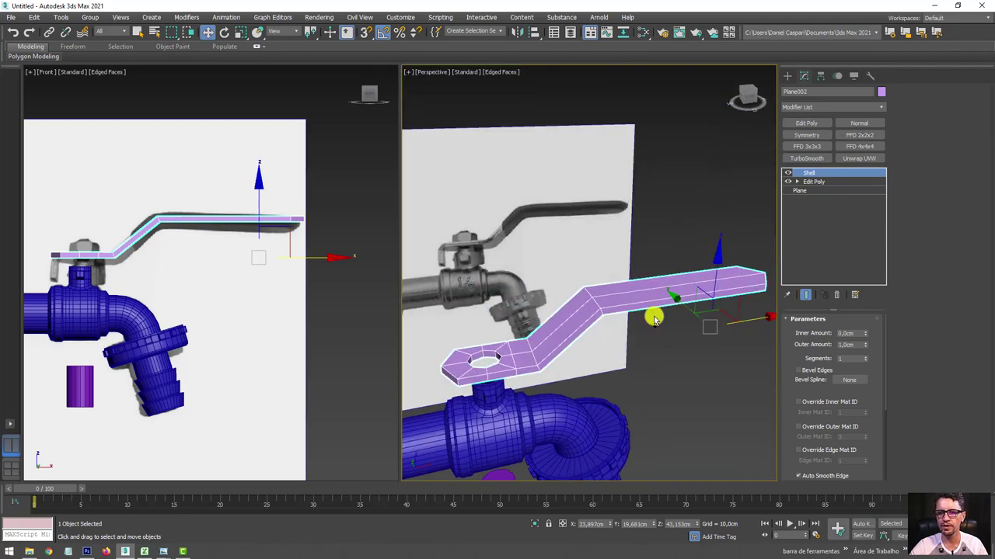
Add Edit Poly above Shell, select the upper and lower bend edge loops, and start Chamfer.
{"action": "left_click", "coordinate": [806, 123]}
{"action": "left_click", "coordinate": [924, 101]}
{"action": "left_click", "coordinate": [582, 318]}
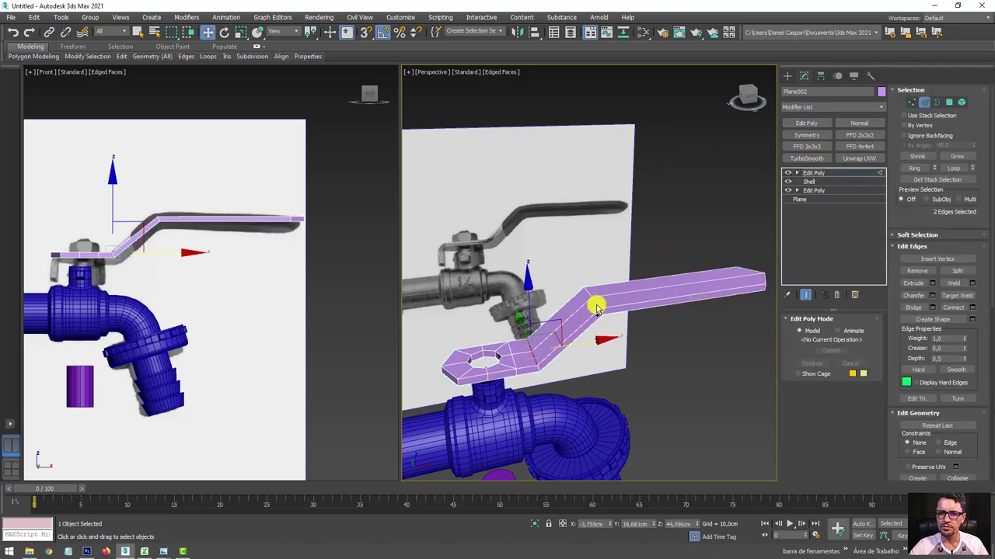
{"action": "double_click", "coordinate": [597, 309]}
{"action": "double_click", "coordinate": [534, 362], "text": "ctrl"}
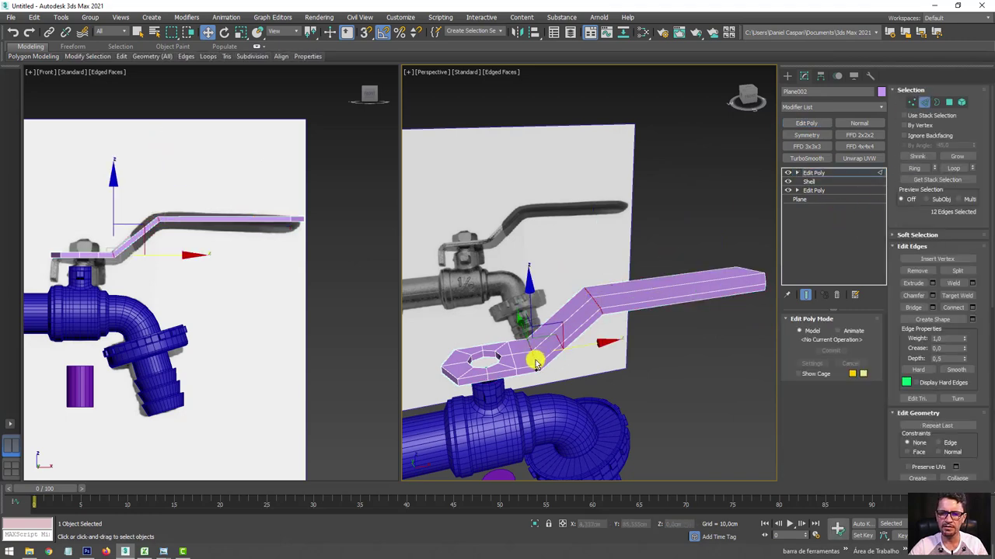
{"action": "left_click", "coordinate": [931, 296]}
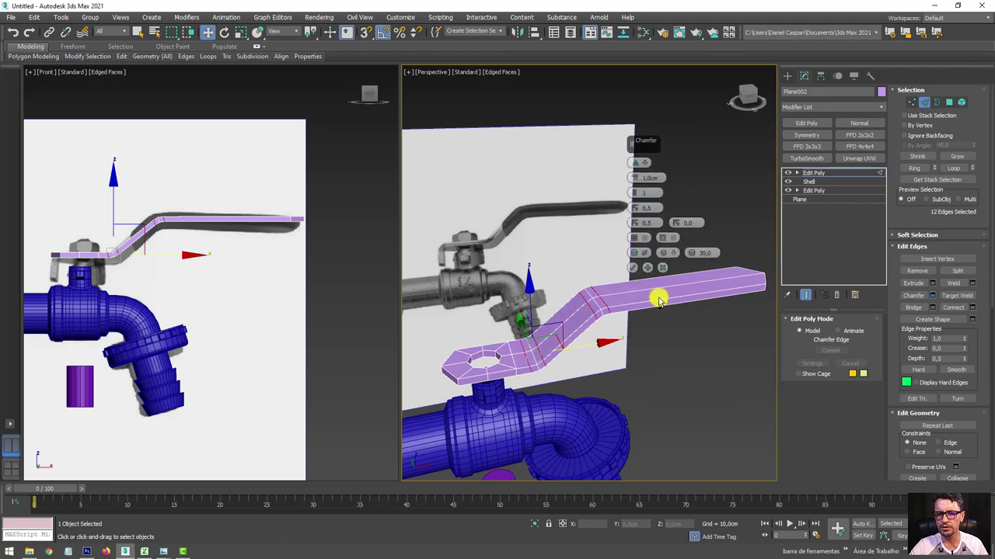
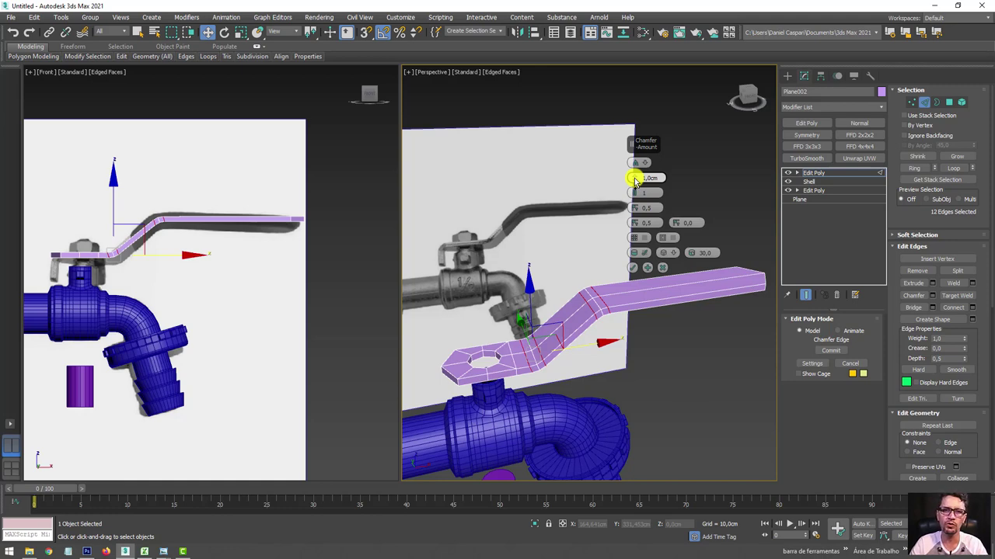
Commit the chamfer, then connect the six tip edges with 2 loops pinched at 80.
{"action": "left_click", "coordinate": [631, 268]}
{"action": "middle_click_drag", "start_coordinate": [679, 254], "coordinate": [668, 262], "text": "alt"}
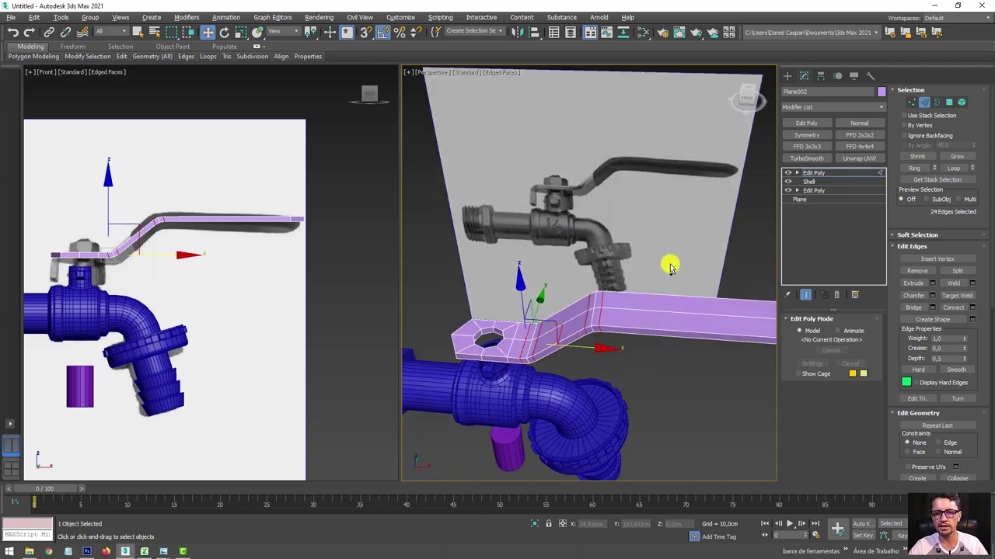
{"action": "left_click_drag", "start_coordinate": [717, 357], "coordinate": [699, 382]}
{"action": "middle_click_drag", "start_coordinate": [699, 382], "coordinate": [752, 312], "text": "alt"}
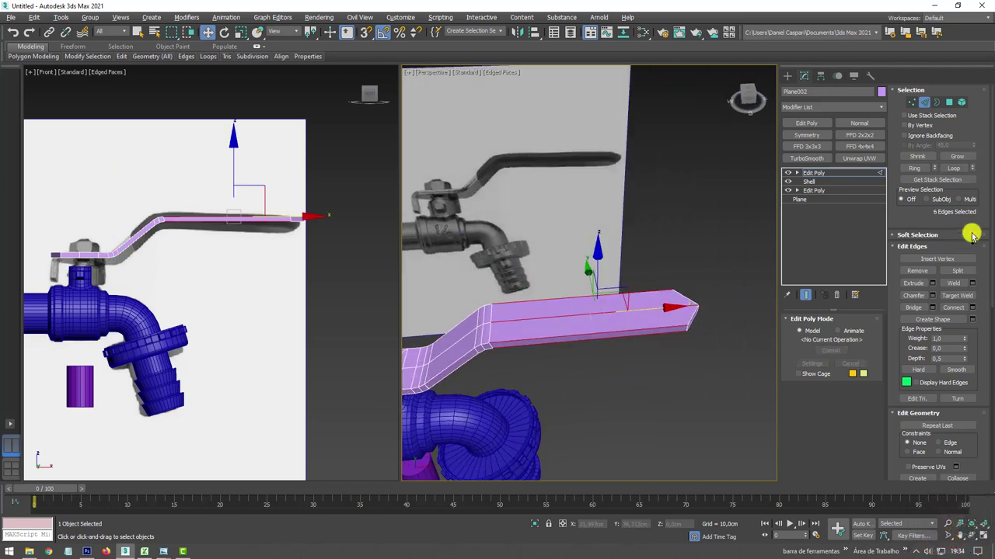
{"action": "left_click", "coordinate": [971, 307]}
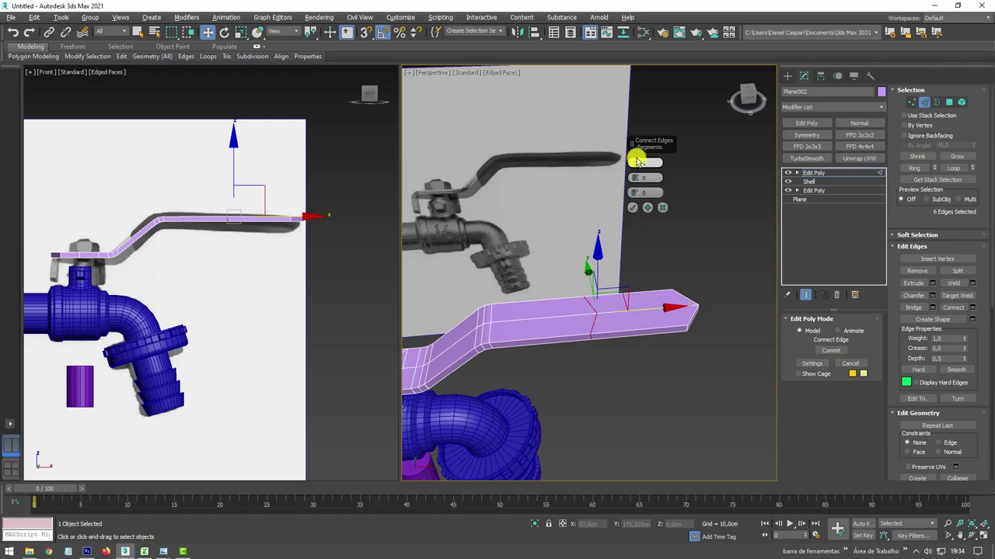
{"action": "left_click_drag", "start_coordinate": [635, 161], "coordinate": [636, 4]}
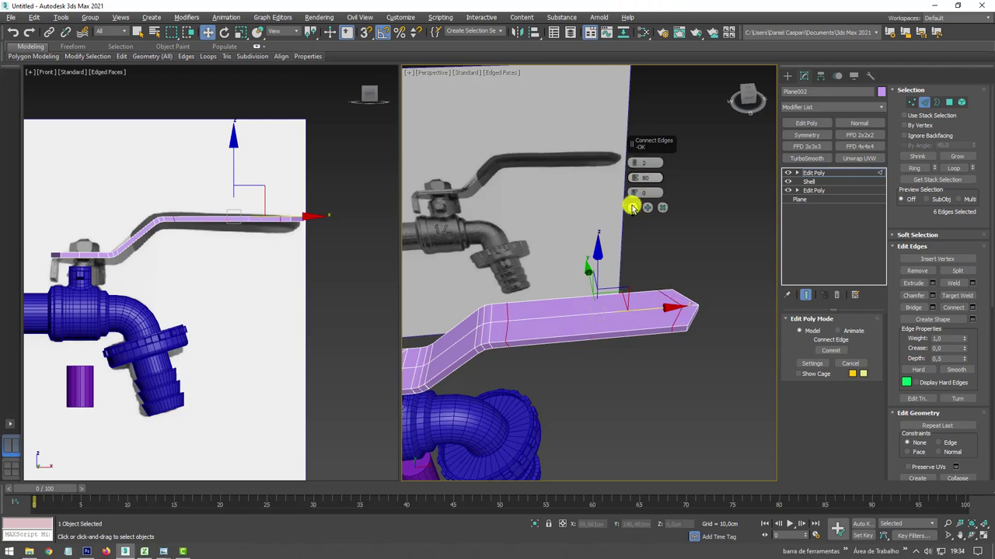
{"action": "left_click", "coordinate": [632, 208]}
Ring-select the hole's inner rim edges and convert the ring to polygons.
{"action": "mouse_move", "coordinate": [632, 208]}
{"action": "middle_mouse_down", "text": "alt"}
{"action": "mouse_move", "coordinate": [560, 284]}
{"action": "mouse_move", "coordinate": [694, 255]}
{"action": "mouse_move", "coordinate": [637, 228]}
{"action": "middle_mouse_up", "text": "alt"}
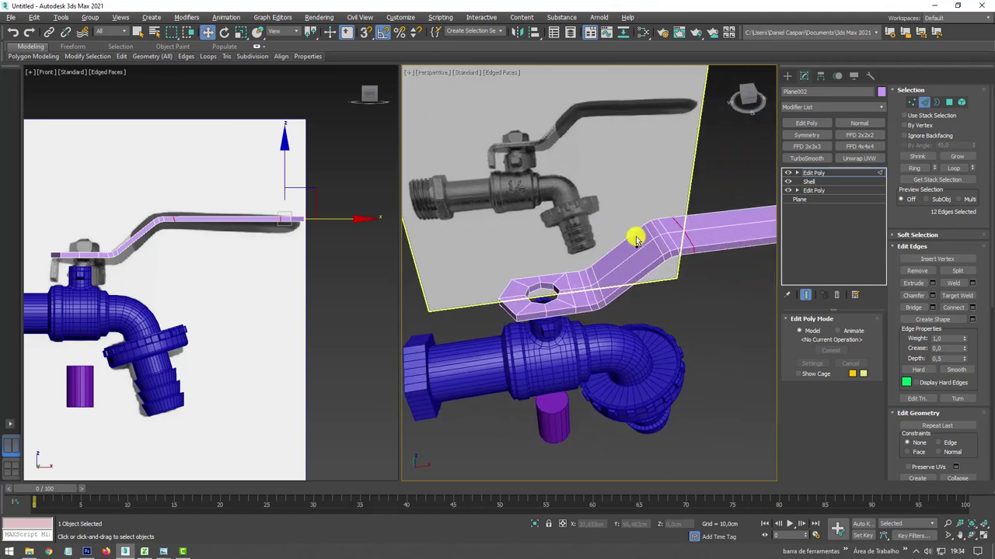
{"action": "left_click", "coordinate": [814, 173]}
{"action": "left_click", "coordinate": [924, 101]}
{"action": "scroll", "coordinate": [539, 288], "scroll_direction": "up", "scroll_amount": 2}
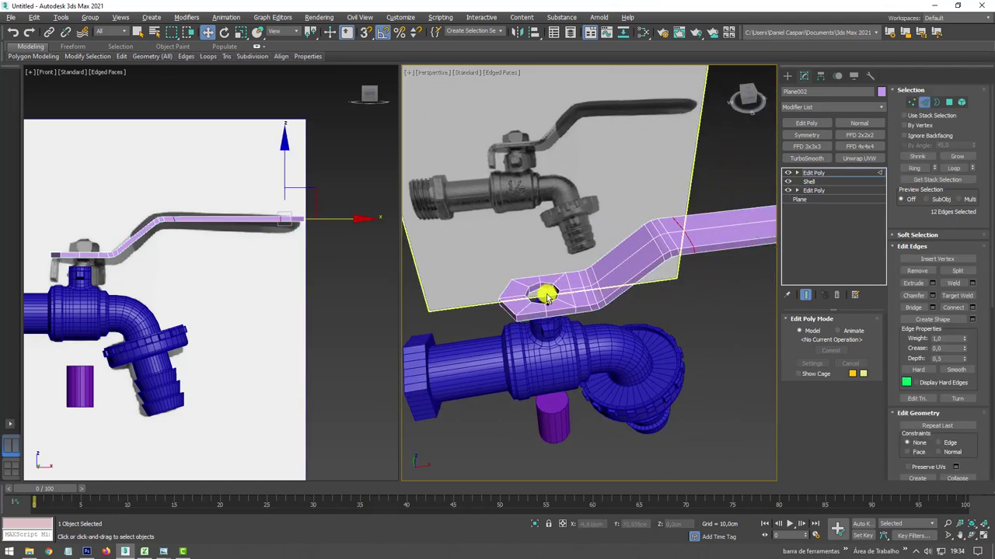
{"action": "scroll", "coordinate": [539, 285], "scroll_direction": "up", "scroll_amount": 5}
{"action": "left_click", "coordinate": [514, 248]}
{"action": "middle_click_drag", "start_coordinate": [514, 249], "coordinate": [526, 255], "text": "alt"}
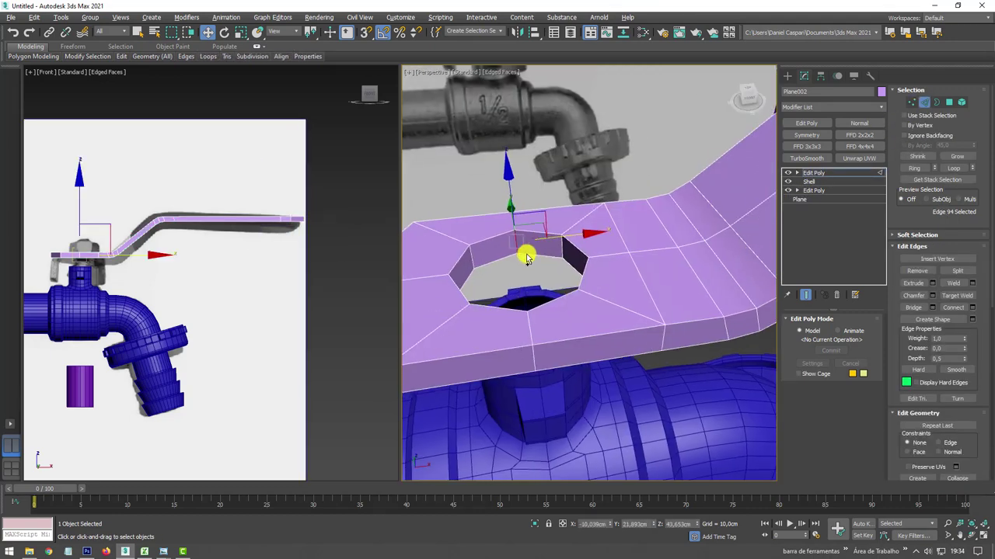
{"action": "left_click", "coordinate": [917, 168]}
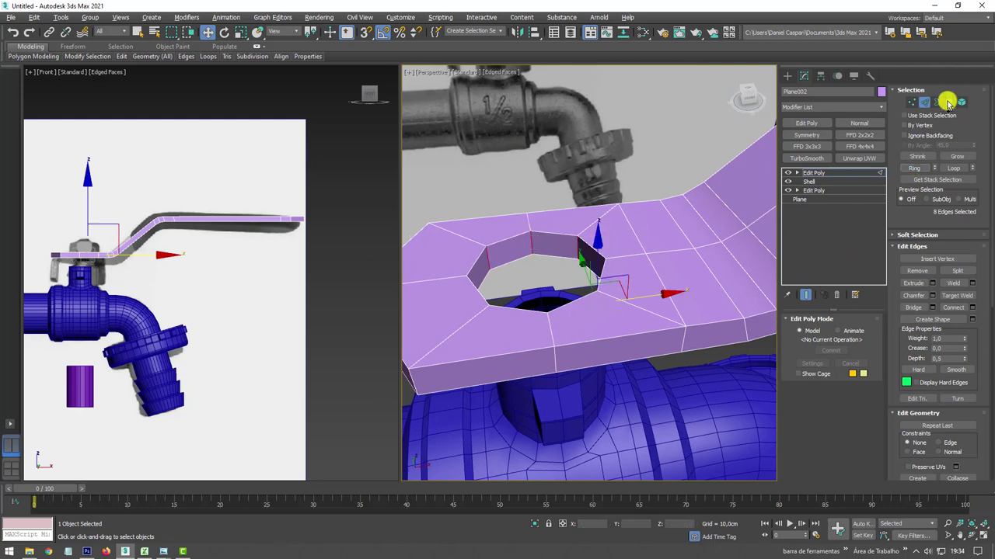
{"action": "left_click", "coordinate": [948, 102], "text": "ctrl"}
{"action": "middle_click_drag", "start_coordinate": [615, 240], "coordinate": [648, 302], "text": "alt"}
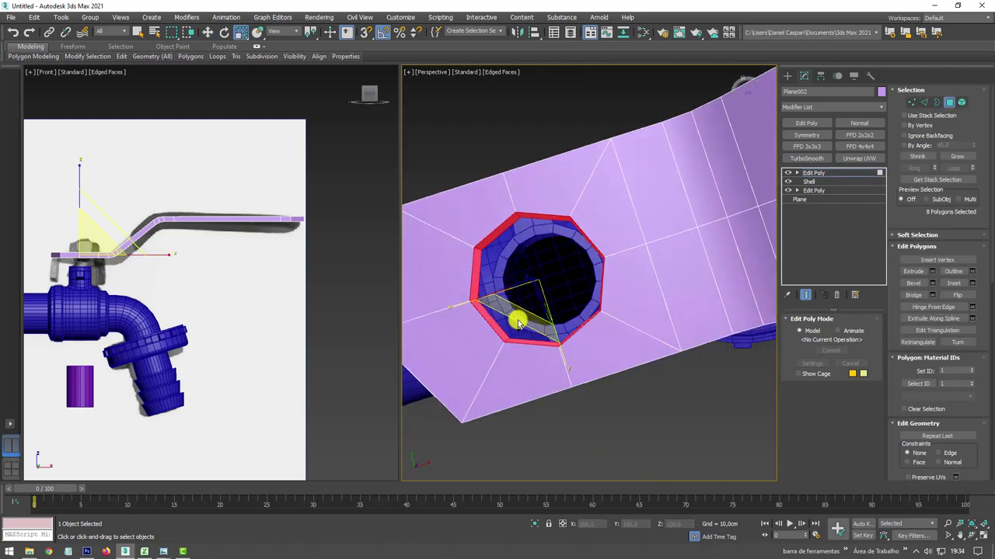
Scale the hole rim polygons to 72%, then ring-select around the handle as polygons.
{"action": "left_click_drag", "start_coordinate": [517, 317], "coordinate": [526, 300]}
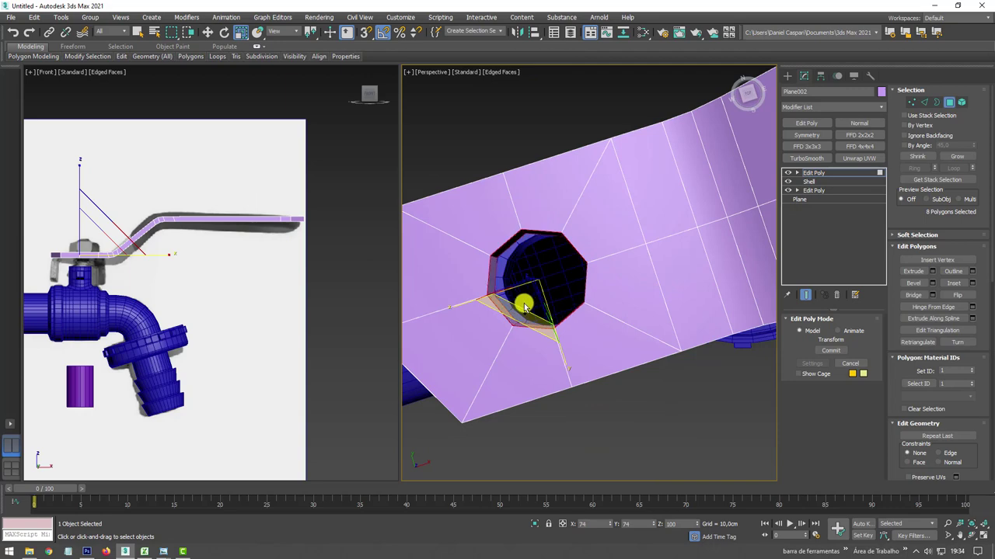
{"action": "mouse_move", "coordinate": [526, 300]}
{"action": "middle_mouse_down", "text": "alt"}
{"action": "mouse_move", "coordinate": [634, 286]}
{"action": "mouse_move", "coordinate": [593, 273]}
{"action": "mouse_move", "coordinate": [603, 295]}
{"action": "mouse_move", "coordinate": [684, 279]}
{"action": "middle_mouse_up", "text": "alt"}
{"action": "left_click", "coordinate": [924, 103]}
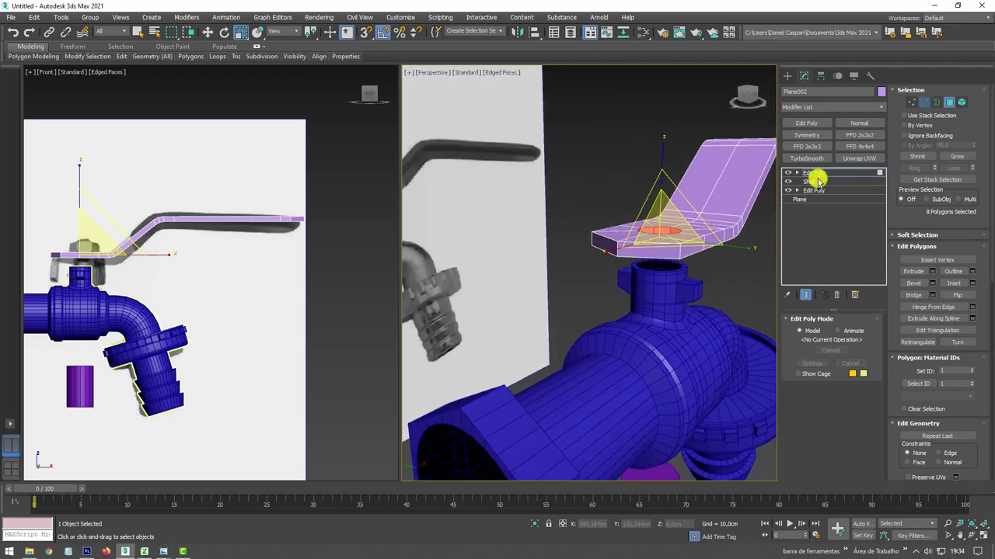
{"action": "scroll", "coordinate": [673, 248], "scroll_direction": "up", "scroll_amount": 3}
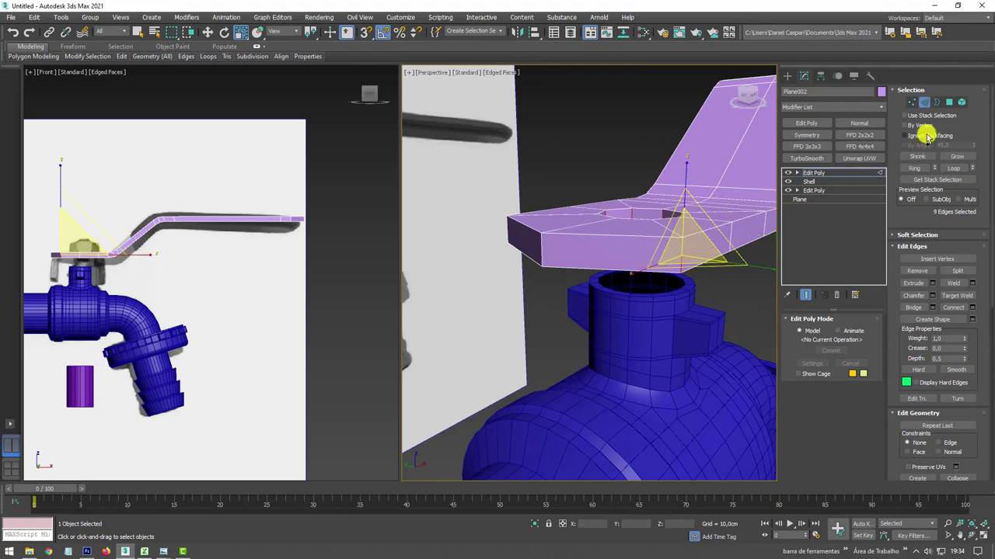
{"action": "left_click", "coordinate": [914, 168]}
{"action": "key", "text": "4"}
{"action": "scroll", "coordinate": [566, 222], "scroll_direction": "down", "scroll_amount": 3}
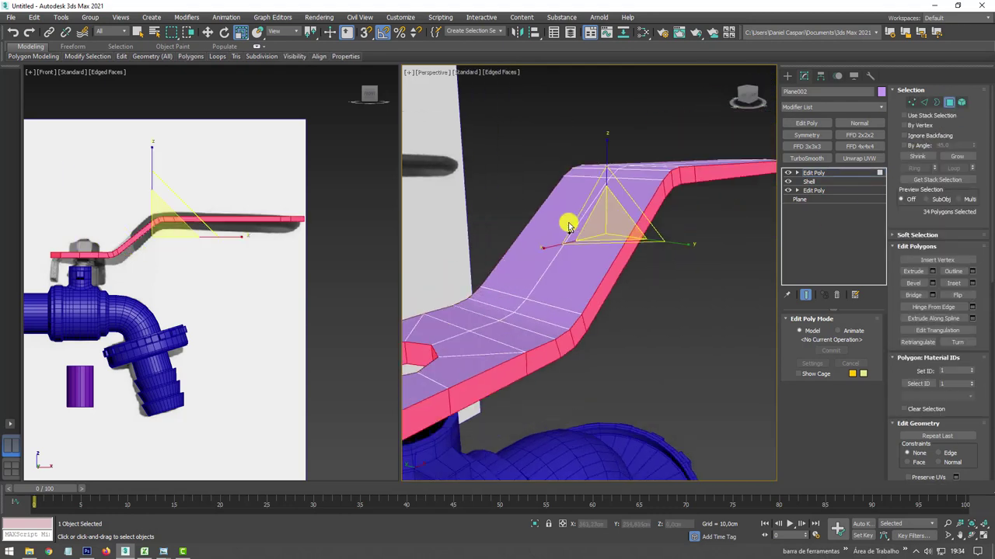
{"action": "mouse_move", "coordinate": [567, 222]}
{"action": "middle_mouse_down", "text": "alt"}
{"action": "mouse_move", "coordinate": [617, 273]}
{"action": "mouse_move", "coordinate": [486, 238]}
{"action": "mouse_move", "coordinate": [614, 257]}
{"action": "middle_mouse_up", "text": "alt"}
{"action": "scroll", "coordinate": [614, 257], "scroll_direction": "up", "scroll_amount": 2}
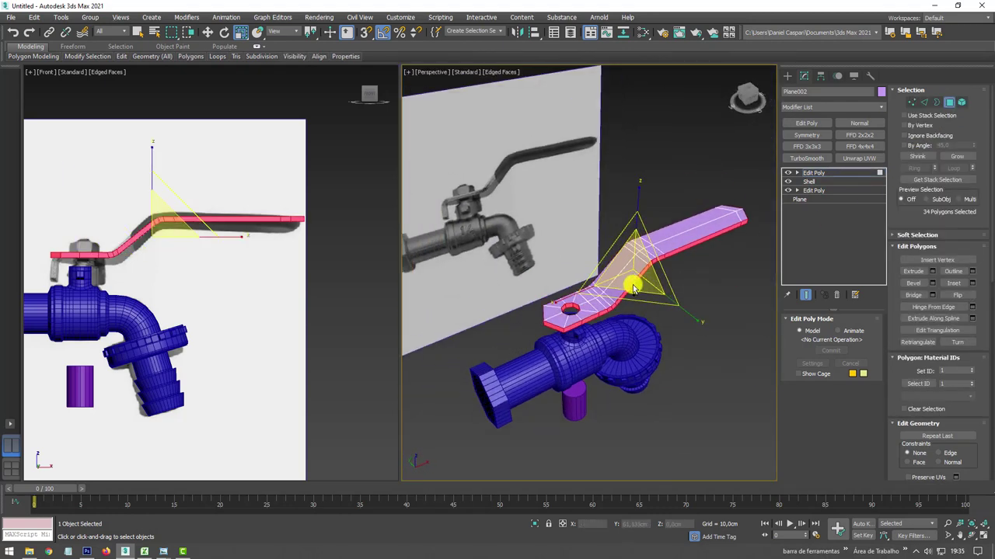
{"action": "scroll", "coordinate": [628, 282], "scroll_direction": "up", "scroll_amount": 2}
{"action": "scroll", "coordinate": [626, 275], "scroll_direction": "up", "scroll_amount": 2}
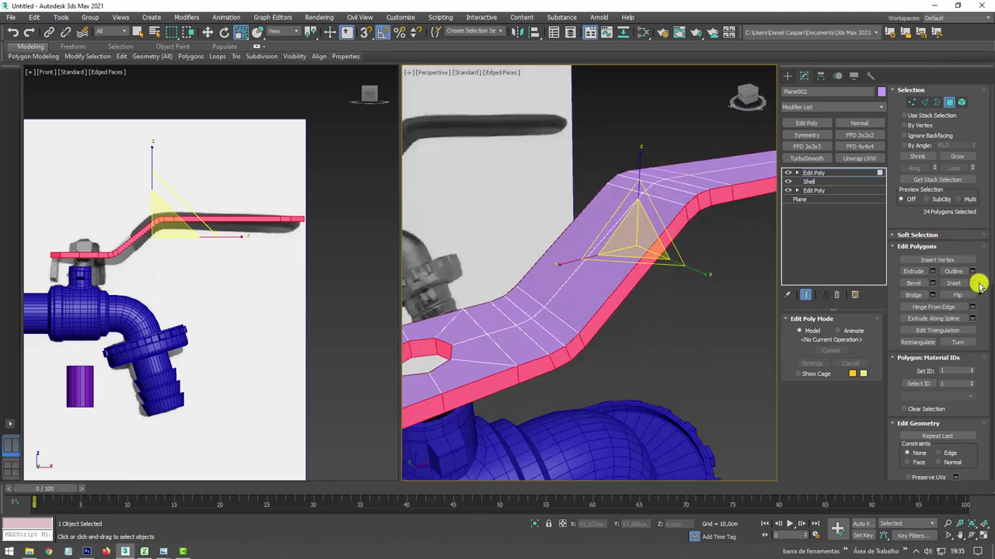
Try an inset on the ring polygons and dismiss it without a visible change.
{"action": "left_click", "coordinate": [972, 283]}
{"action": "middle_click_drag", "start_coordinate": [630, 337], "coordinate": [599, 291], "text": "alt"}
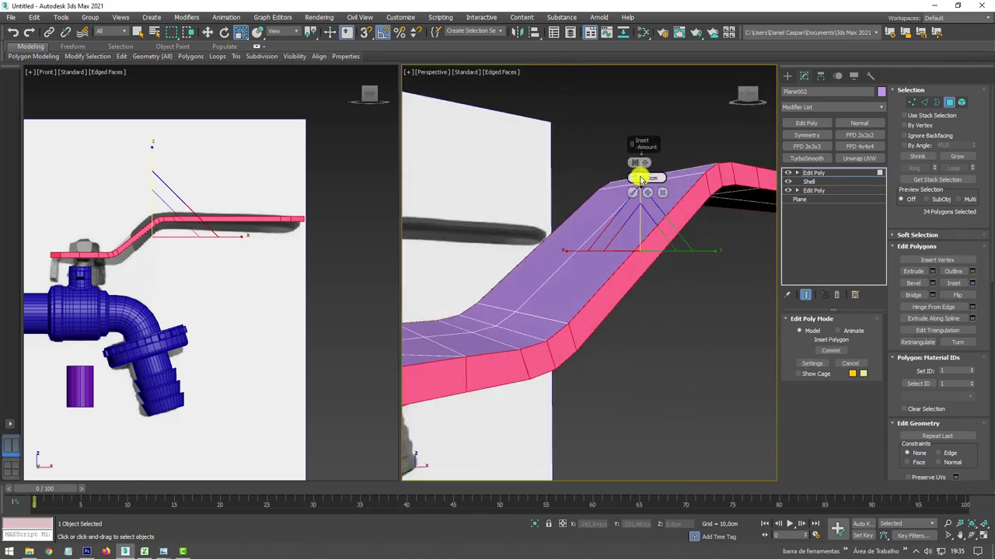
{"action": "left_click_drag", "start_coordinate": [634, 178], "coordinate": [634, 180]}
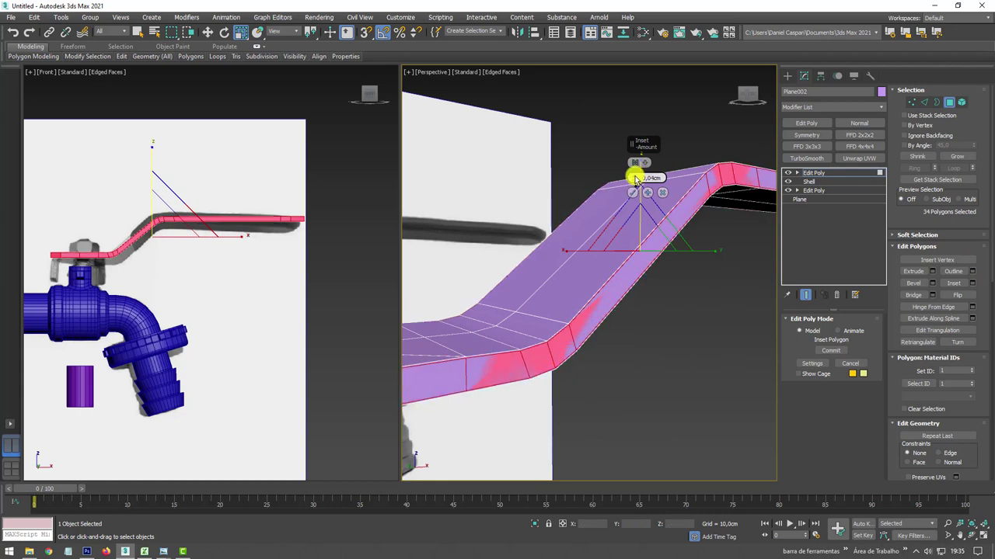
{"action": "left_click", "coordinate": [632, 192]}
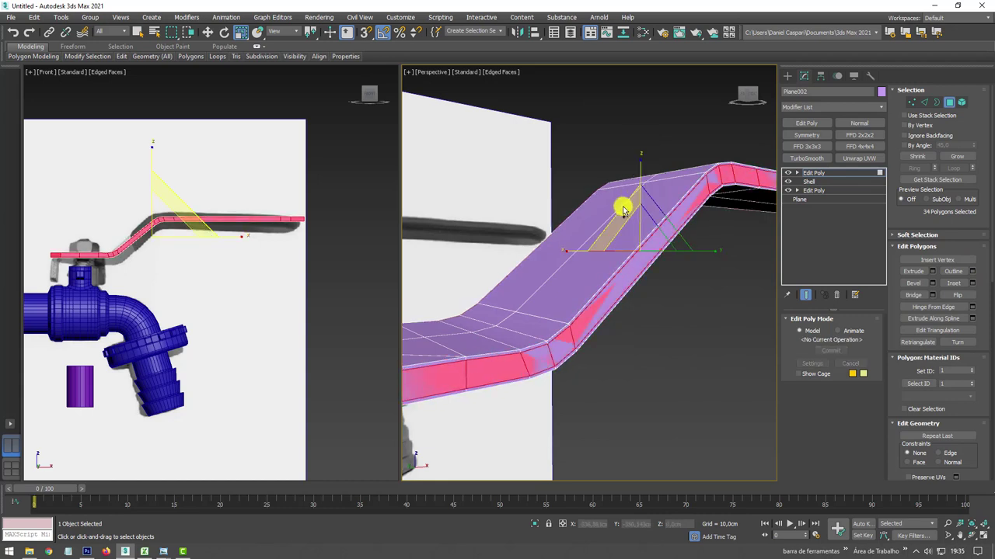
{"action": "scroll", "coordinate": [625, 207], "scroll_direction": "down", "scroll_amount": 5}
{"action": "scroll", "coordinate": [630, 284], "scroll_direction": "up", "scroll_amount": 8}
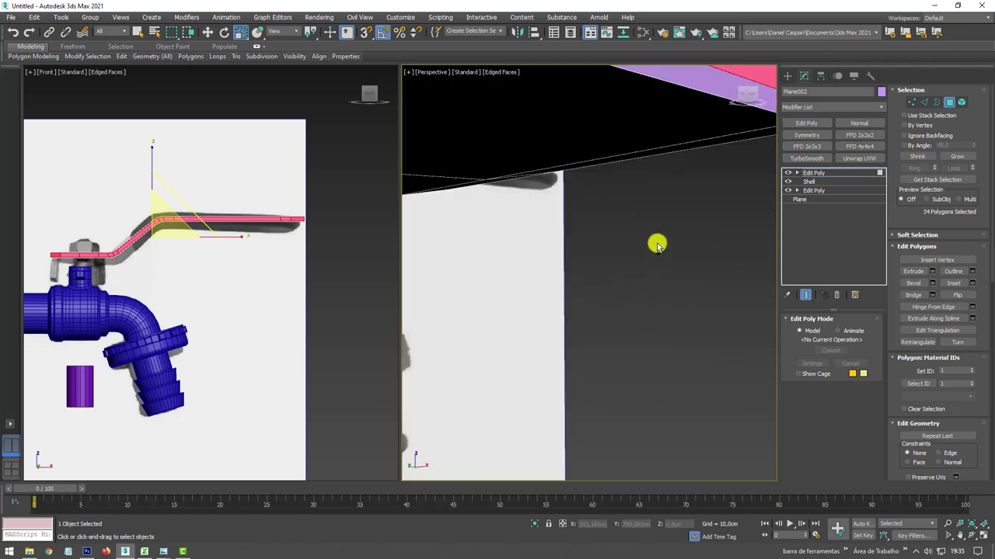
{"action": "scroll", "coordinate": [657, 240], "scroll_direction": "down", "scroll_amount": 5}
Grow the selection, invert it to the flat faces, and inset them by 0.1 cm.
{"action": "left_click", "coordinate": [957, 156]}
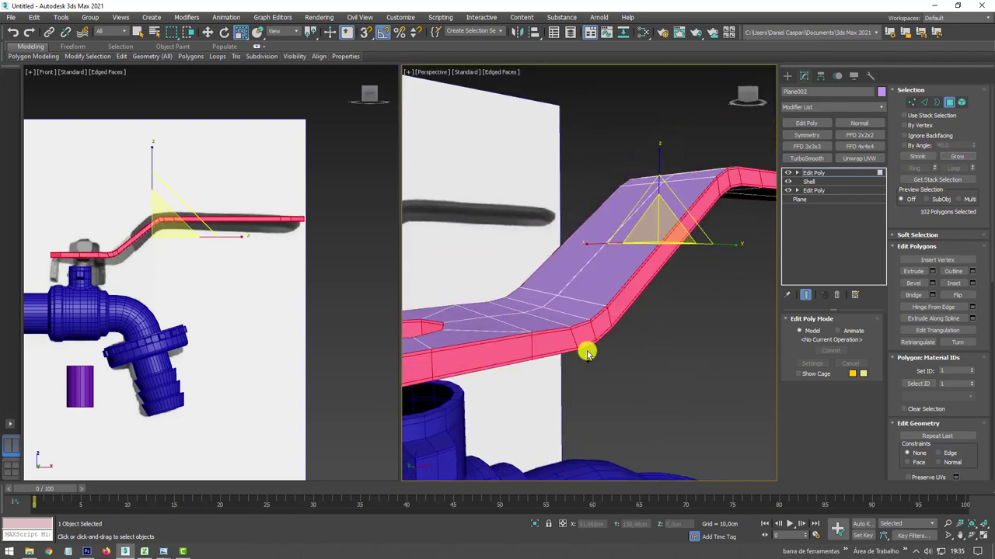
{"action": "middle_click_drag", "start_coordinate": [586, 349], "coordinate": [613, 360], "text": "alt"}
{"action": "key", "text": "ctrl+i"}
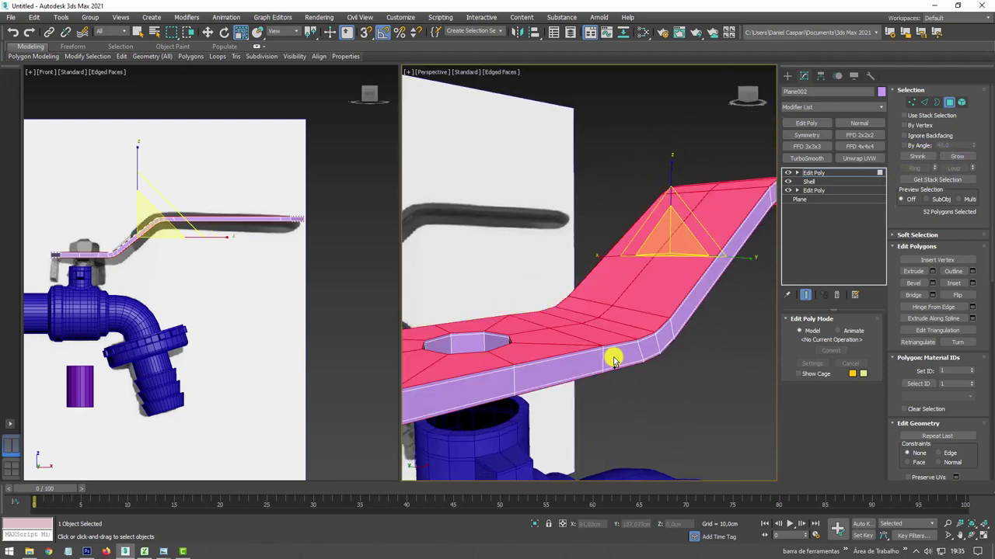
{"action": "middle_click_drag", "start_coordinate": [670, 321], "coordinate": [985, 279], "text": "alt"}
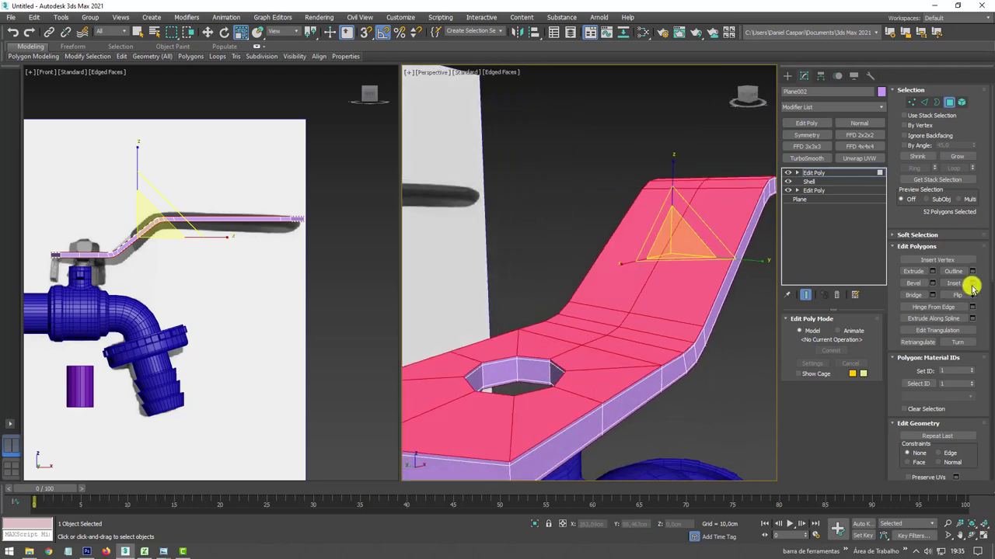
{"action": "left_click", "coordinate": [972, 282]}
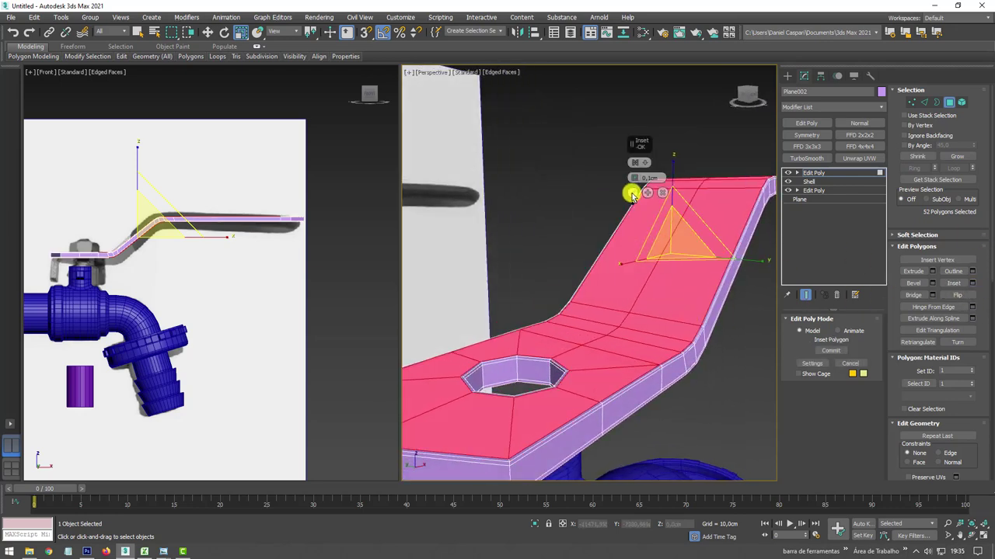
{"action": "left_click", "coordinate": [632, 193]}
{"action": "mouse_move", "coordinate": [684, 215]}
{"action": "middle_mouse_down", "text": "alt"}
{"action": "mouse_move", "coordinate": [718, 278]}
{"action": "mouse_move", "coordinate": [702, 284]}
{"action": "mouse_move", "coordinate": [664, 271]}
{"action": "mouse_move", "coordinate": [684, 264]}
{"action": "middle_mouse_up", "text": "alt"}
Add TurboSmooth to the handle and raise its iterations from 1 to 2.
{"action": "left_click", "coordinate": [814, 172]}
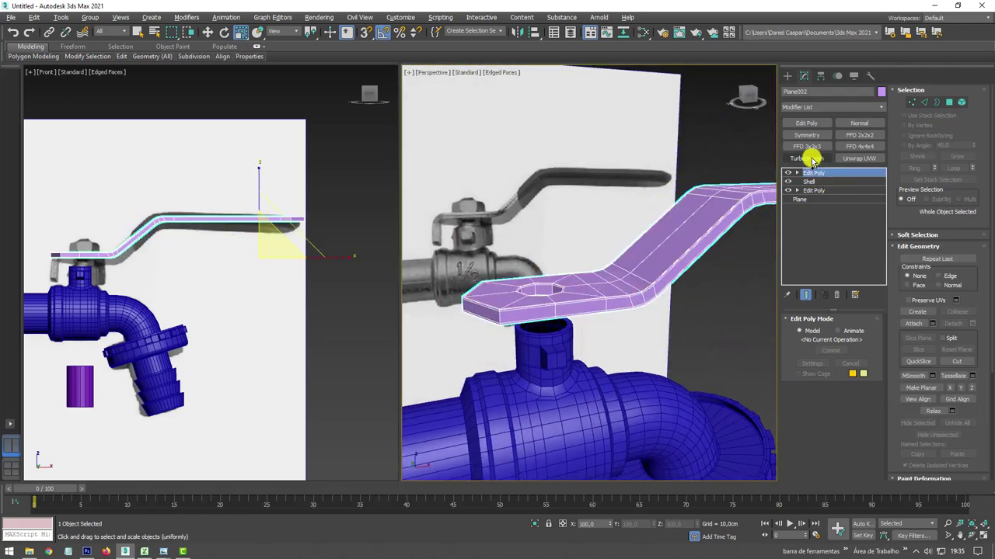
{"action": "left_click", "coordinate": [812, 159]}
{"action": "mouse_move", "coordinate": [677, 211]}
{"action": "middle_mouse_down", "text": "alt"}
{"action": "mouse_move", "coordinate": [646, 262]}
{"action": "mouse_move", "coordinate": [676, 346]}
{"action": "mouse_move", "coordinate": [632, 300]}
{"action": "mouse_move", "coordinate": [700, 303]}
{"action": "middle_mouse_up", "text": "alt"}
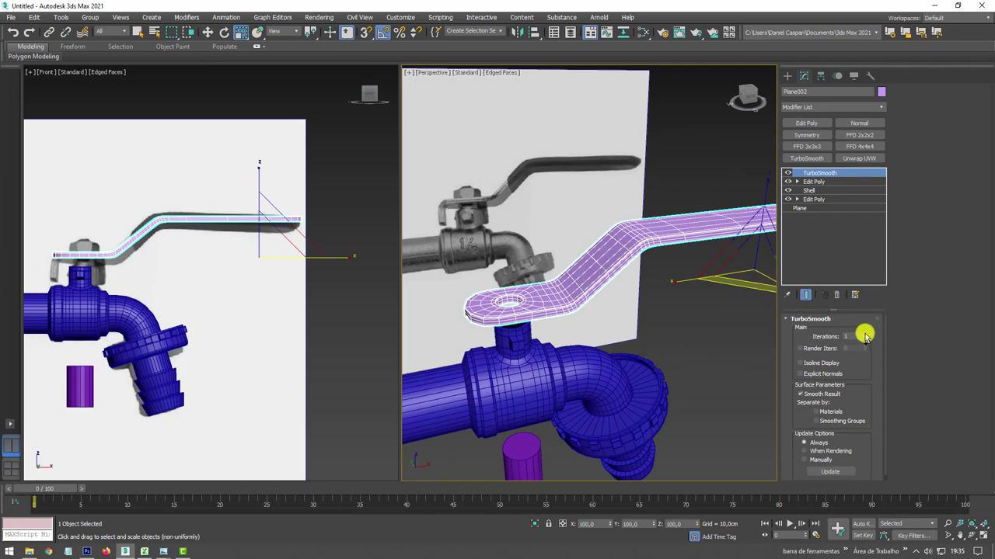
{"action": "left_click", "coordinate": [864, 334]}
{"action": "mouse_move", "coordinate": [640, 304]}
{"action": "middle_mouse_down", "text": "alt"}
{"action": "mouse_move", "coordinate": [661, 350]}
{"action": "mouse_move", "coordinate": [637, 293]}
{"action": "mouse_move", "coordinate": [698, 239]}
{"action": "middle_mouse_up", "text": "alt"}
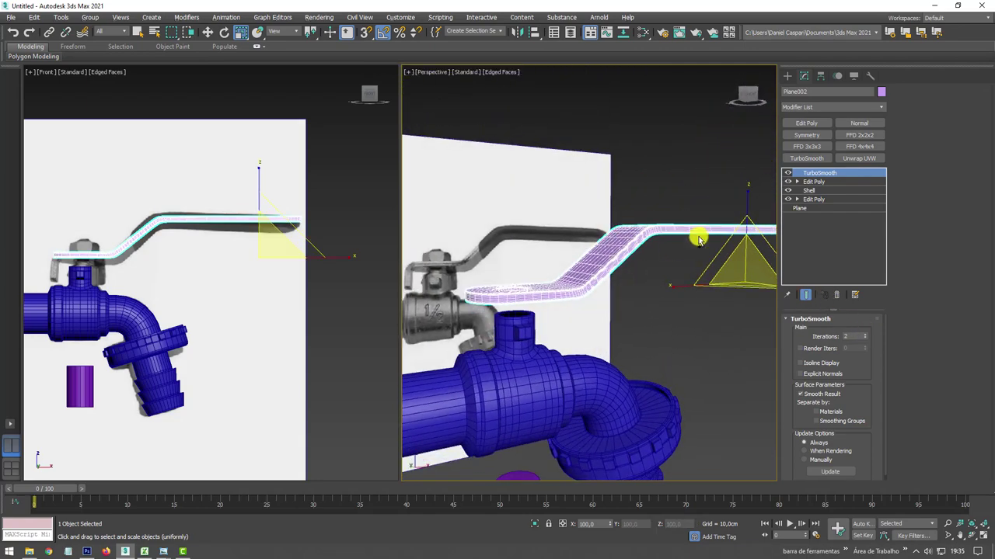
{"action": "mouse_move", "coordinate": [628, 254]}
{"action": "middle_mouse_down", "text": "alt"}
{"action": "mouse_move", "coordinate": [571, 318]}
{"action": "mouse_move", "coordinate": [596, 260]}
{"action": "mouse_move", "coordinate": [532, 218]}
{"action": "mouse_move", "coordinate": [548, 215]}
{"action": "mouse_move", "coordinate": [510, 173]}
{"action": "middle_mouse_up", "text": "alt"}
{"action": "scroll", "coordinate": [510, 175], "scroll_direction": "up", "scroll_amount": 3}
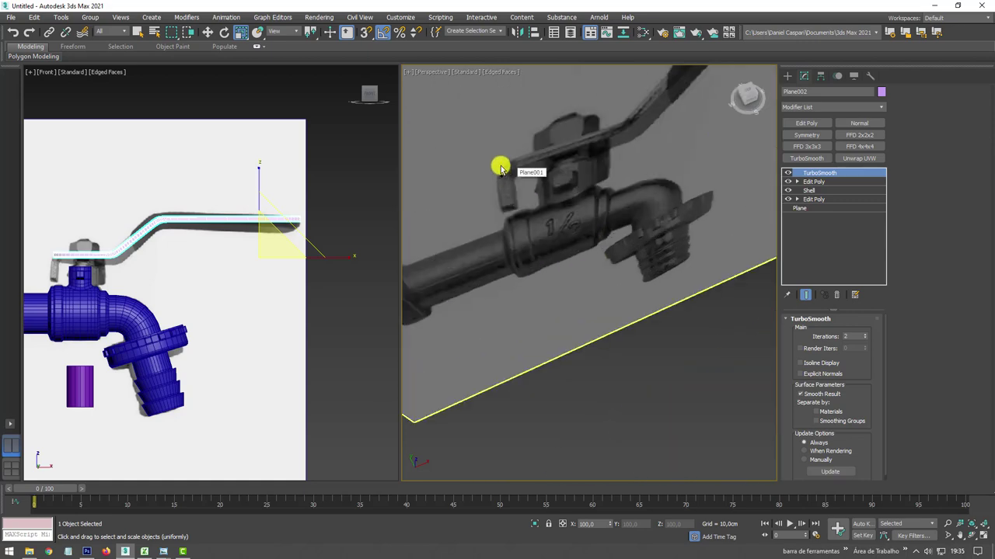
{"action": "scroll", "coordinate": [564, 213], "scroll_direction": "down", "scroll_amount": 5}
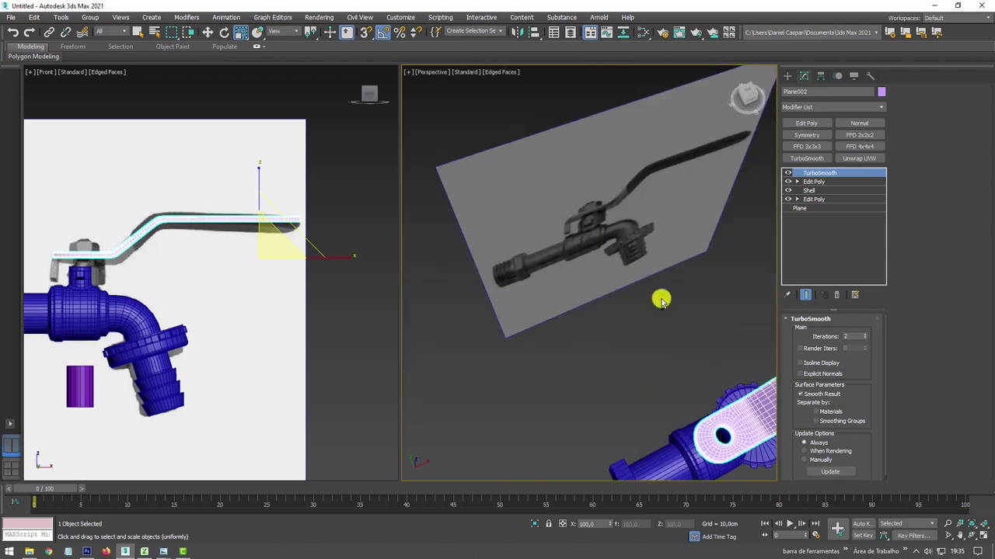
{"action": "middle_click_drag", "start_coordinate": [660, 300], "coordinate": [798, 183], "text": "alt"}
Switch TurboSmooth off and enter Polygon level of the Edit Poly below it.
{"action": "left_click", "coordinate": [788, 173]}
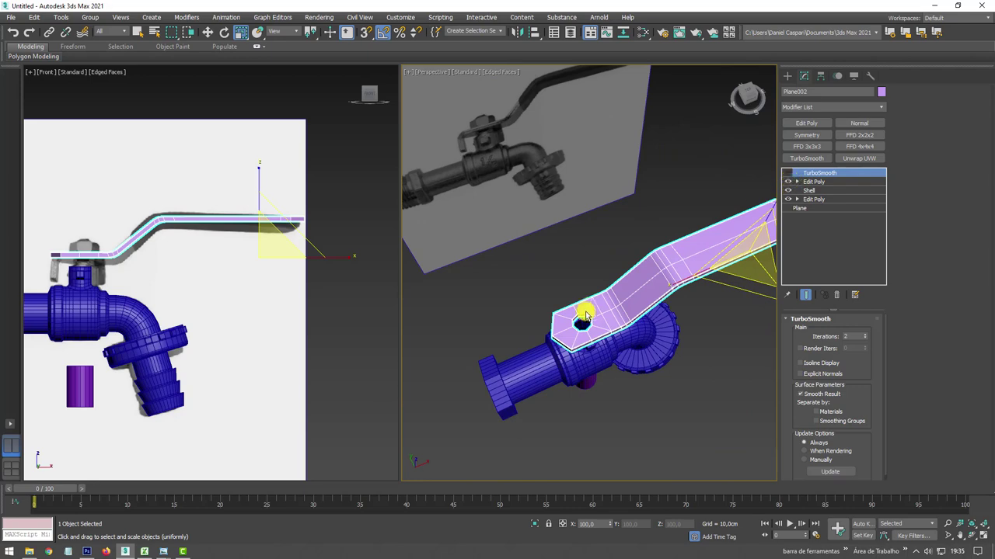
{"action": "middle_click_drag", "start_coordinate": [584, 315], "coordinate": [581, 299], "text": "alt"}
{"action": "scroll", "coordinate": [581, 293], "scroll_direction": "up", "scroll_amount": 1}
{"action": "scroll", "coordinate": [581, 293], "scroll_direction": "up", "scroll_amount": 3}
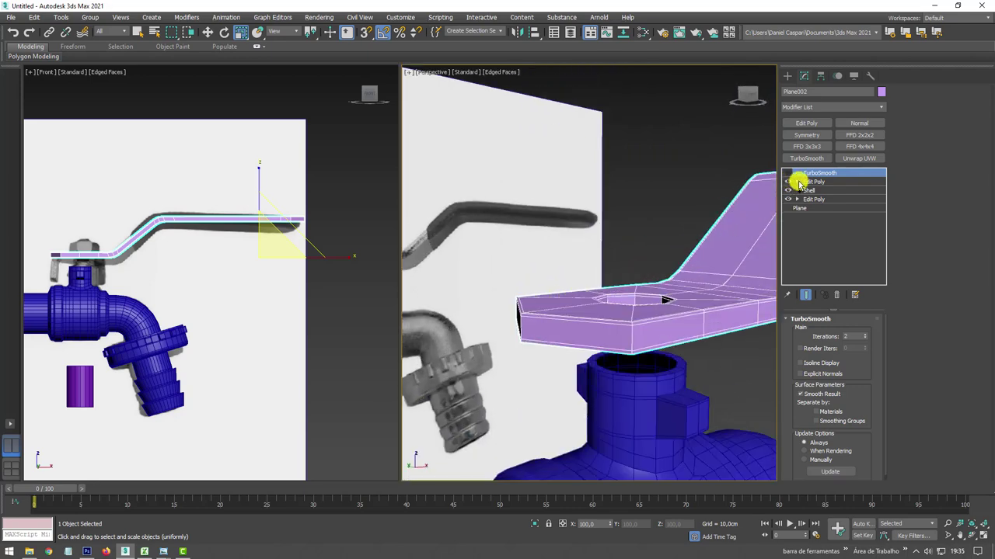
{"action": "left_click", "coordinate": [797, 182]}
{"action": "left_click", "coordinate": [818, 217]}
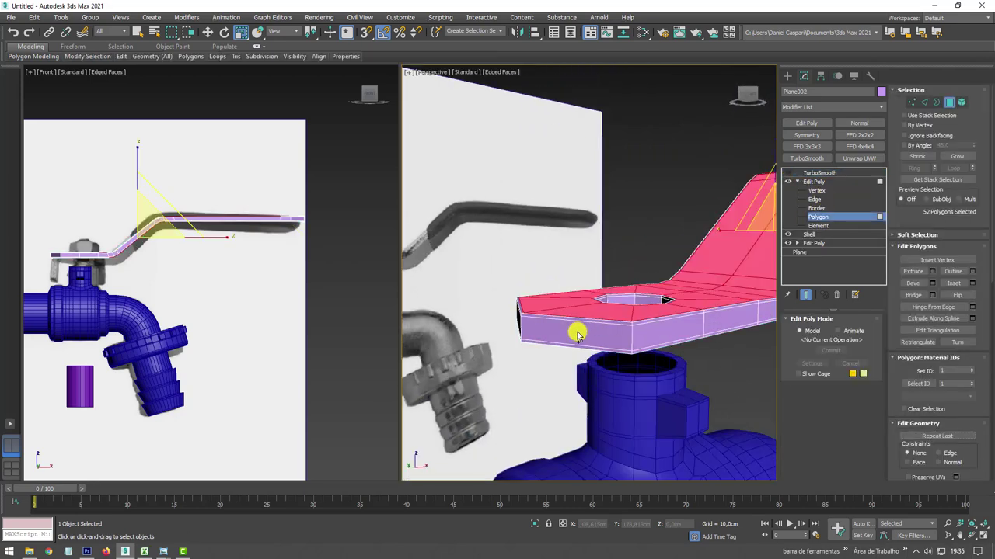
Select the three end faces of the handle and extrude them.
{"action": "left_click", "coordinate": [576, 330]}
{"action": "left_click", "coordinate": [575, 320], "text": "ctrl"}
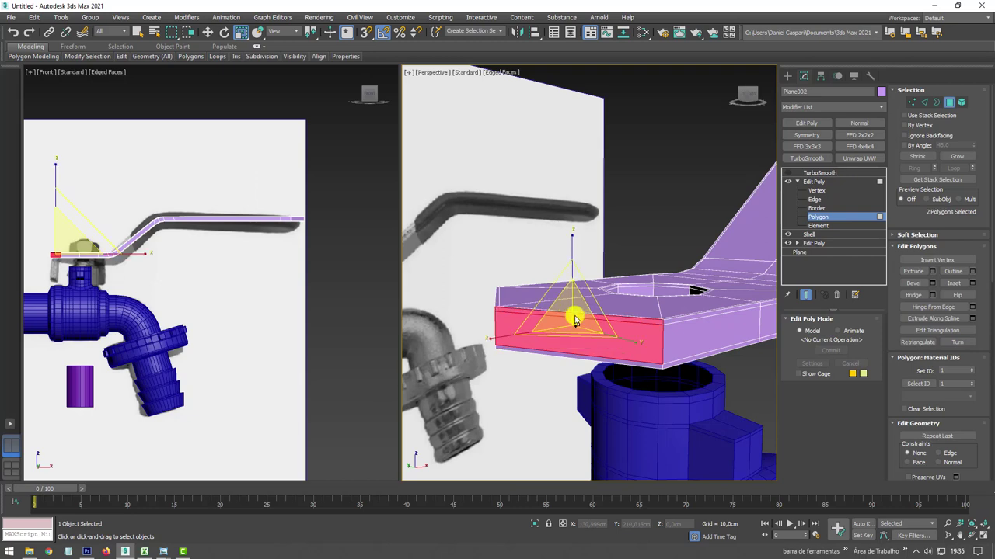
{"action": "left_click", "coordinate": [571, 359], "text": "ctrl"}
{"action": "mouse_move", "coordinate": [599, 332]}
{"action": "middle_mouse_down", "text": "alt"}
{"action": "mouse_move", "coordinate": [599, 288]}
{"action": "mouse_move", "coordinate": [707, 294]}
{"action": "middle_mouse_up", "text": "alt"}
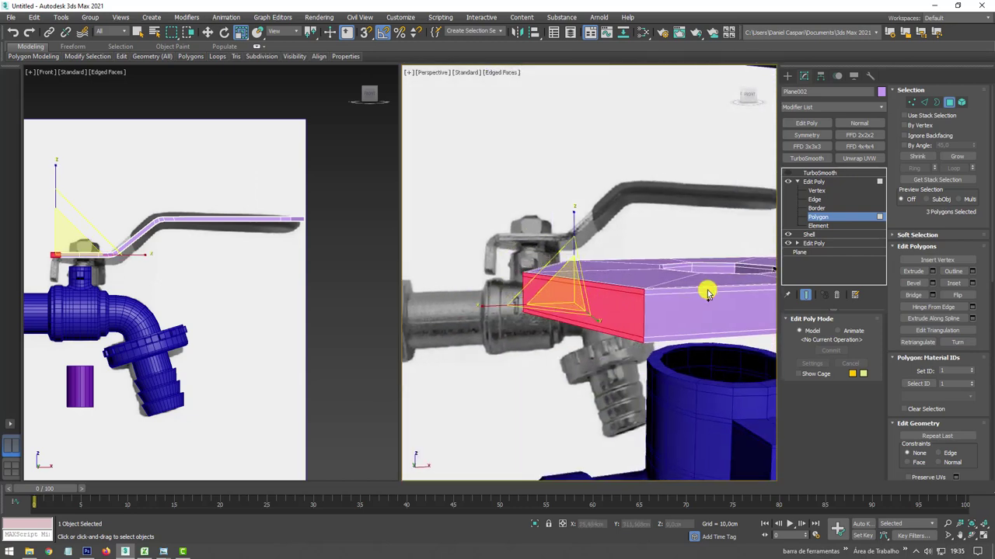
{"action": "left_click", "coordinate": [933, 272]}
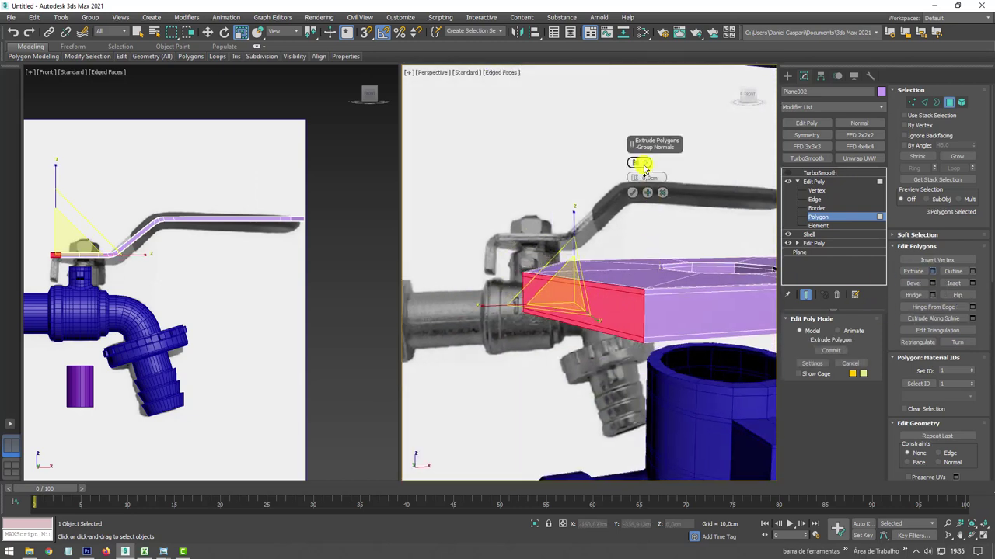
{"action": "left_click", "coordinate": [632, 192]}
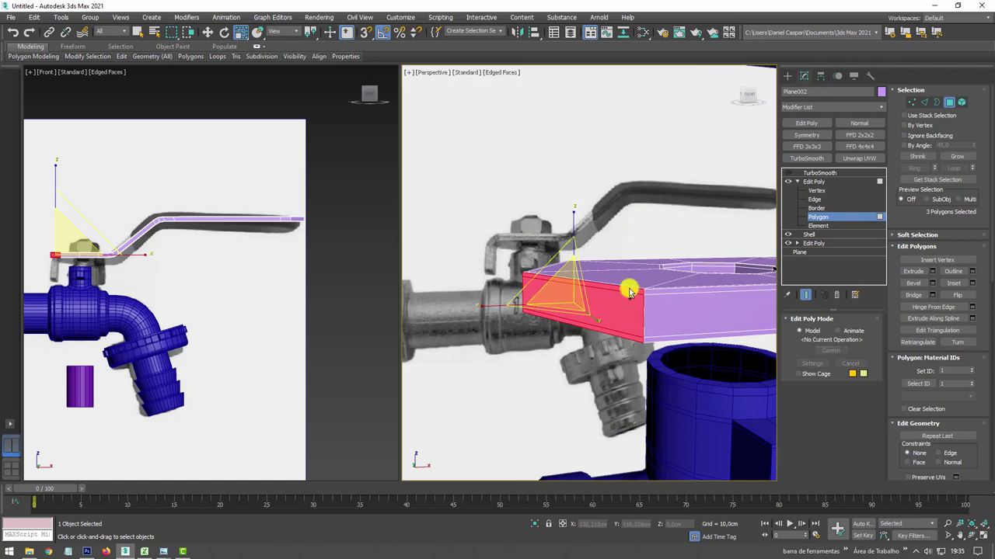
Move the extruded end faces outward along X and up along Y.
{"action": "key", "text": "w"}
{"action": "left_click_drag", "start_coordinate": [635, 300], "coordinate": [588, 305]}
{"action": "mouse_move", "coordinate": [555, 289]}
{"action": "middle_mouse_down", "text": "alt"}
{"action": "mouse_move", "coordinate": [567, 355]}
{"action": "mouse_move", "coordinate": [567, 324]}
{"action": "middle_mouse_up", "text": "alt"}
{"action": "left_click_drag", "start_coordinate": [409, 332], "coordinate": [430, 338]}
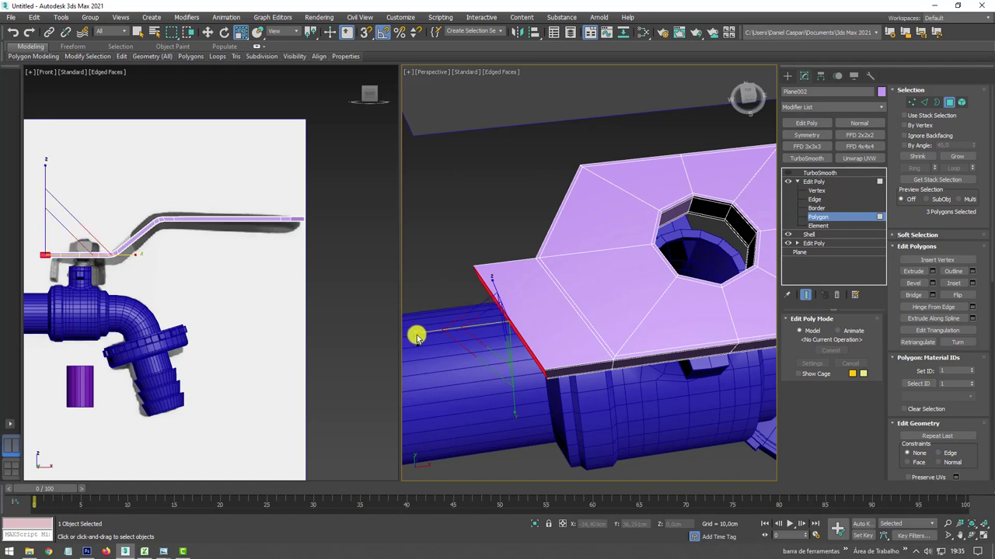
{"action": "left_click_drag", "start_coordinate": [515, 411], "coordinate": [515, 381]}
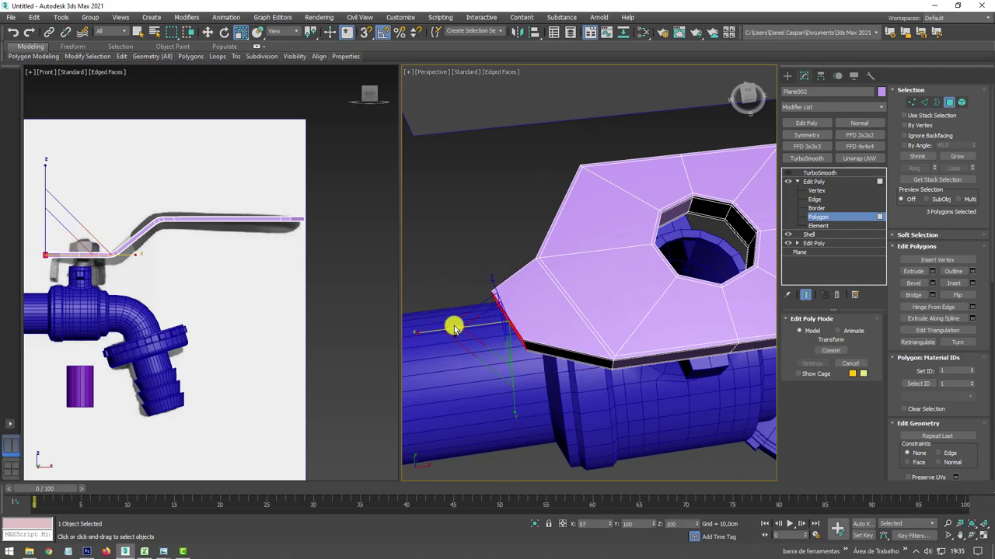
{"action": "middle_click_drag", "start_coordinate": [555, 328], "coordinate": [555, 303], "text": "alt"}
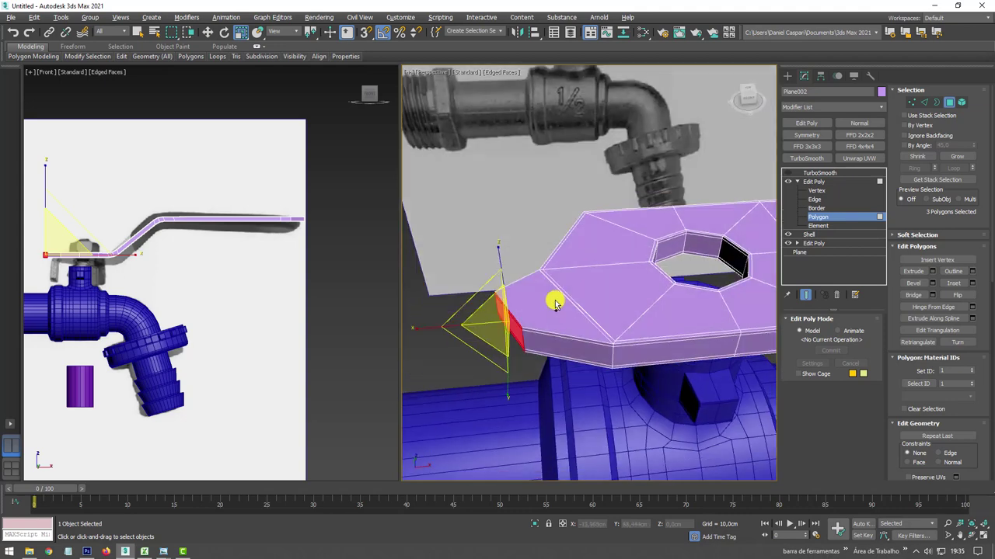
Extrude the end faces a second time and push them outward along X.
{"action": "left_click", "coordinate": [933, 272]}
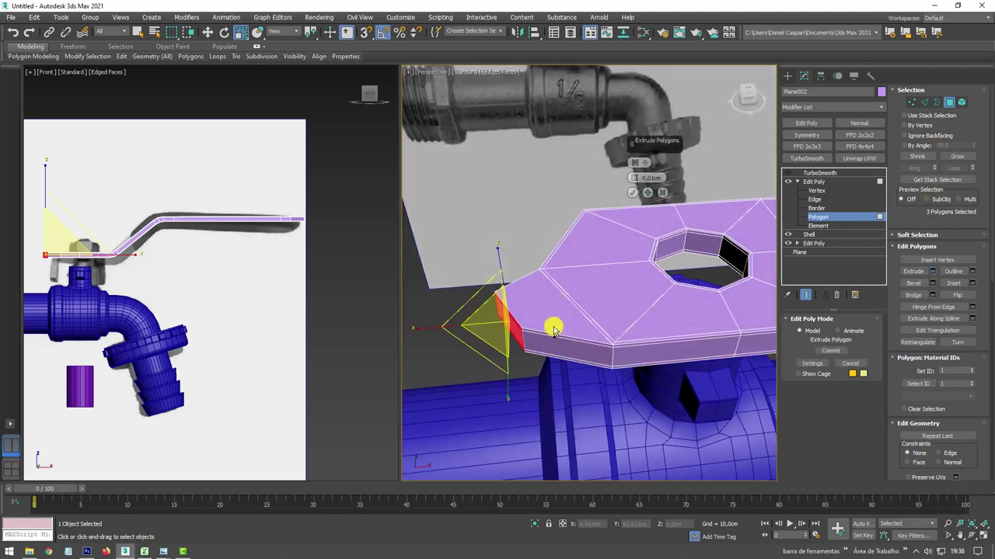
{"action": "left_click", "coordinate": [635, 194]}
{"action": "key", "text": "w"}
{"action": "left_click_drag", "start_coordinate": [555, 316], "coordinate": [508, 327]}
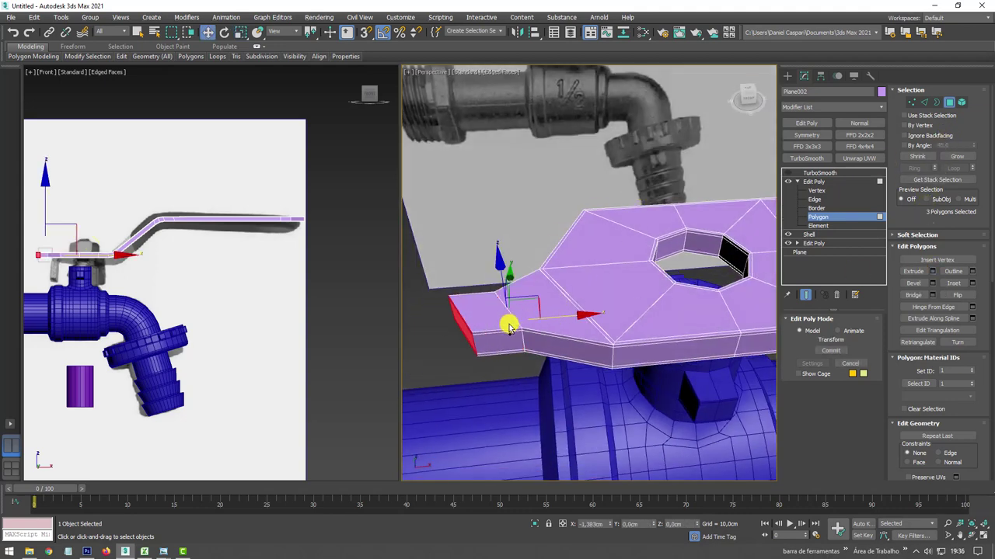
{"action": "mouse_move", "coordinate": [509, 328]}
{"action": "middle_mouse_down", "text": "alt"}
{"action": "mouse_move", "coordinate": [456, 304]}
{"action": "mouse_move", "coordinate": [568, 307]}
{"action": "mouse_move", "coordinate": [576, 284]}
{"action": "middle_mouse_up", "text": "alt"}
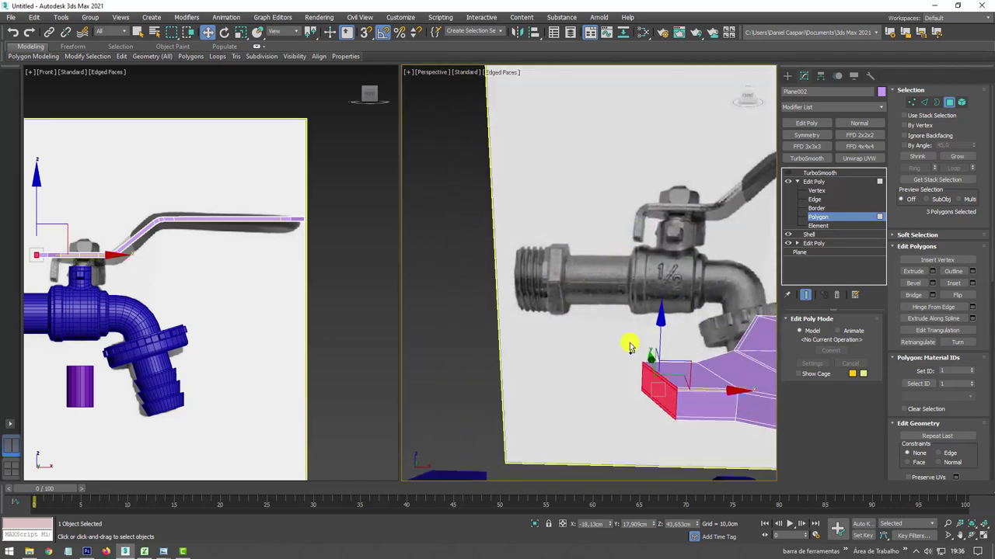
{"action": "mouse_move", "coordinate": [601, 402]}
{"action": "middle_mouse_down", "text": "alt"}
{"action": "mouse_move", "coordinate": [608, 318]}
{"action": "mouse_move", "coordinate": [624, 321]}
{"action": "mouse_move", "coordinate": [537, 222]}
{"action": "middle_mouse_up", "text": "alt"}
{"action": "mouse_move", "coordinate": [540, 258]}
{"action": "middle_mouse_down", "text": "alt"}
{"action": "mouse_move", "coordinate": [533, 337]}
{"action": "mouse_move", "coordinate": [575, 356]}
{"action": "middle_mouse_up", "text": "alt"}
{"action": "scroll", "coordinate": [566, 355], "scroll_direction": "up", "scroll_amount": 3}
Flatten the end faces along X to 14%.
{"action": "key", "text": "r"}
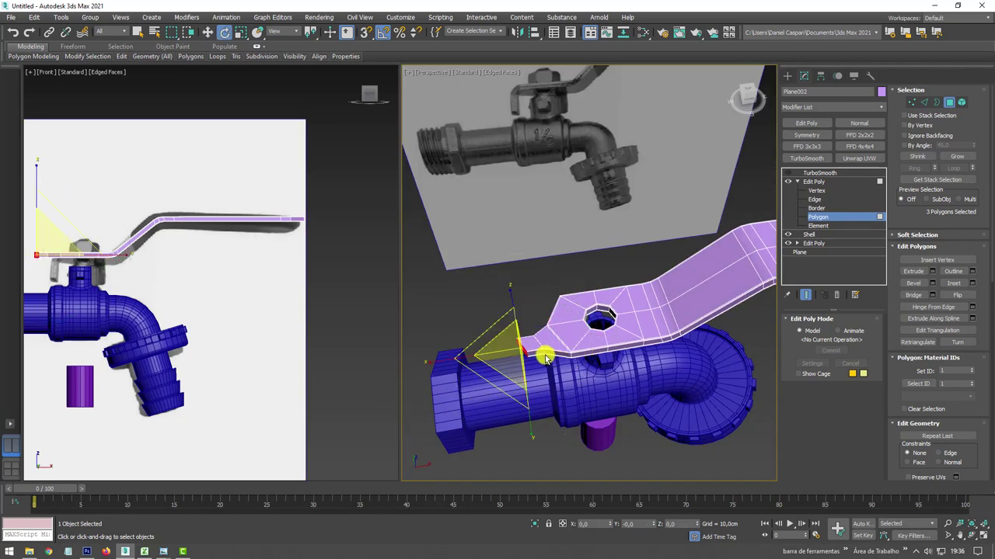
{"action": "mouse_move", "coordinate": [544, 350]}
{"action": "left_mouse_down"}
{"action": "mouse_move", "coordinate": [505, 344]}
{"action": "mouse_move", "coordinate": [444, 359]}
{"action": "left_mouse_up"}
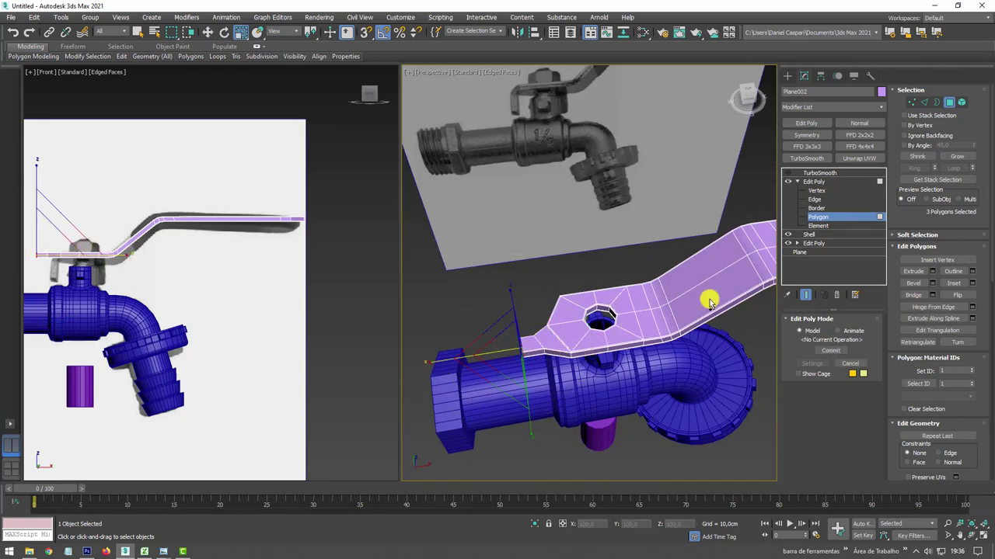
{"action": "middle_click_drag", "start_coordinate": [710, 296], "coordinate": [590, 282], "text": "alt"}
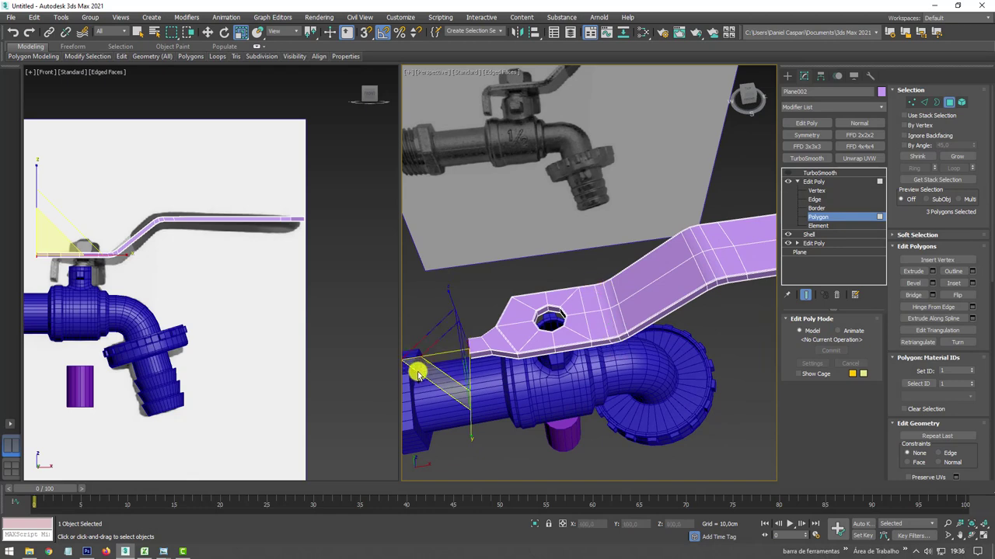
{"action": "mouse_move", "coordinate": [415, 370]}
{"action": "middle_mouse_down", "text": "alt"}
{"action": "mouse_move", "coordinate": [533, 257]}
{"action": "mouse_move", "coordinate": [533, 226]}
{"action": "middle_mouse_up", "text": "alt"}
{"action": "scroll", "coordinate": [558, 290], "scroll_direction": "up", "scroll_amount": 3}
{"action": "scroll", "coordinate": [558, 290], "scroll_direction": "down", "scroll_amount": 5}
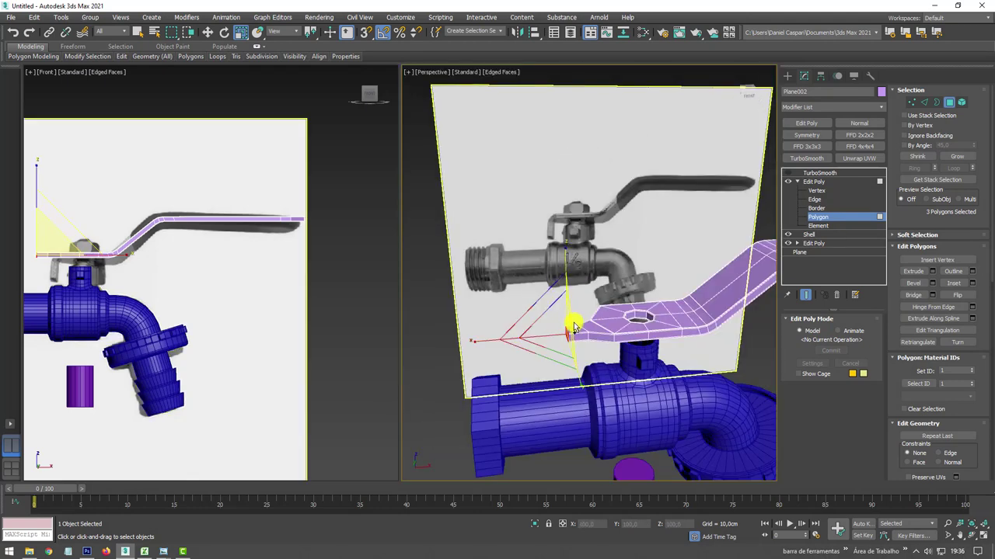
{"action": "mouse_move", "coordinate": [566, 318]}
{"action": "middle_mouse_down", "text": "alt"}
{"action": "mouse_move", "coordinate": [544, 322]}
{"action": "mouse_move", "coordinate": [600, 268]}
{"action": "middle_mouse_up", "text": "alt"}
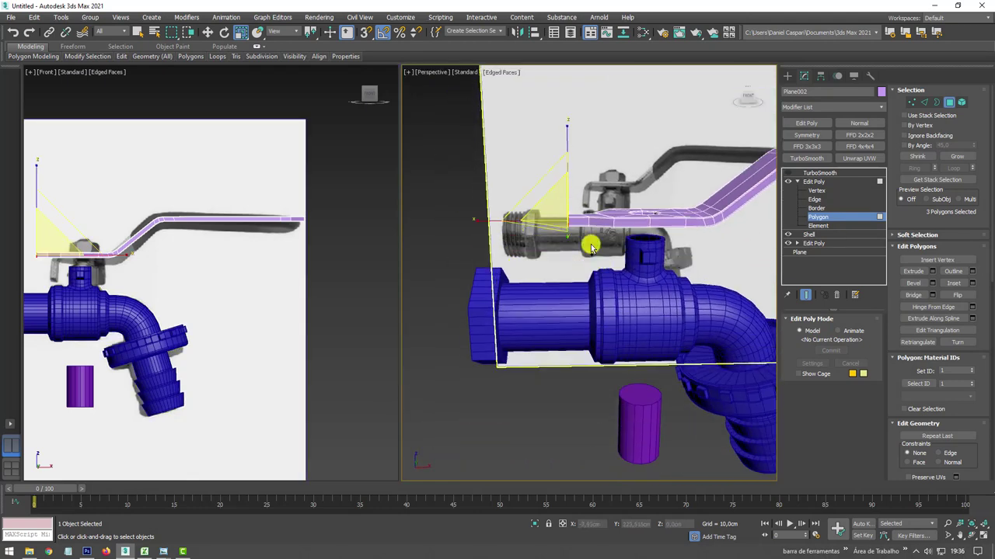
In front view, move the end faces left to lengthen the tab.
{"action": "key", "text": "f"}
{"action": "scroll", "coordinate": [595, 173], "scroll_direction": "up", "scroll_amount": 4}
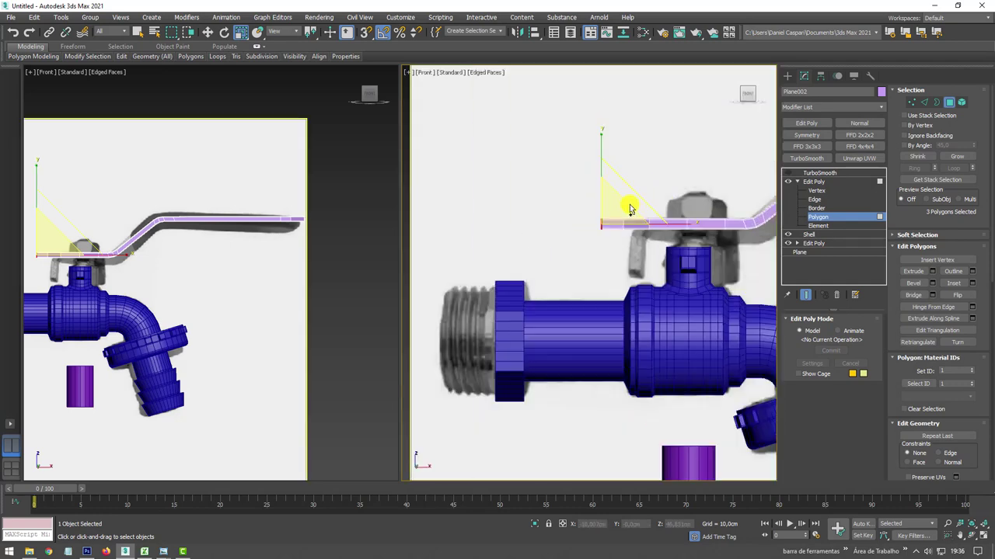
{"action": "scroll", "coordinate": [629, 211], "scroll_direction": "up", "scroll_amount": 3}
{"action": "key", "text": "w"}
{"action": "left_click_drag", "start_coordinate": [651, 247], "coordinate": [597, 250]}
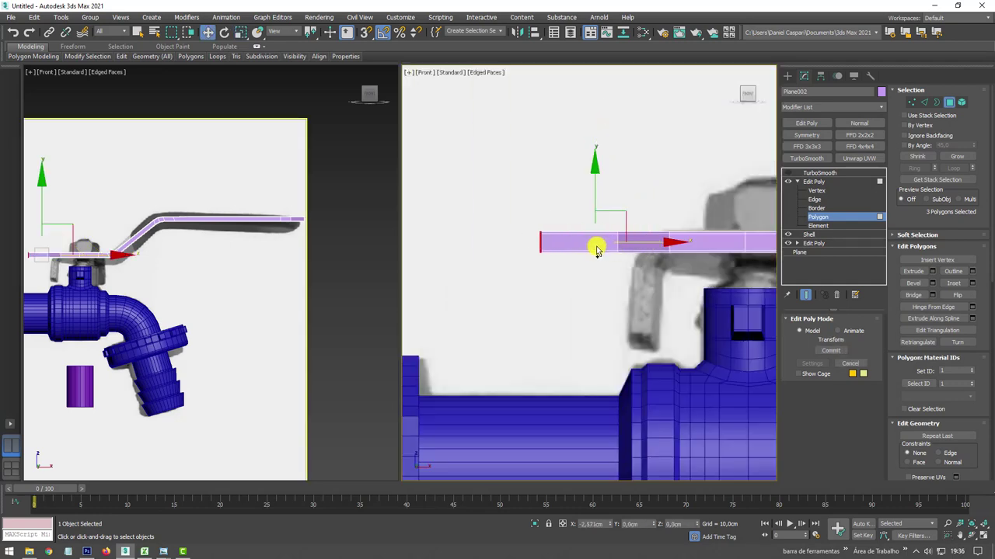
{"action": "key", "text": "r"}
{"action": "scroll", "coordinate": [583, 245], "scroll_direction": "up", "scroll_amount": 3}
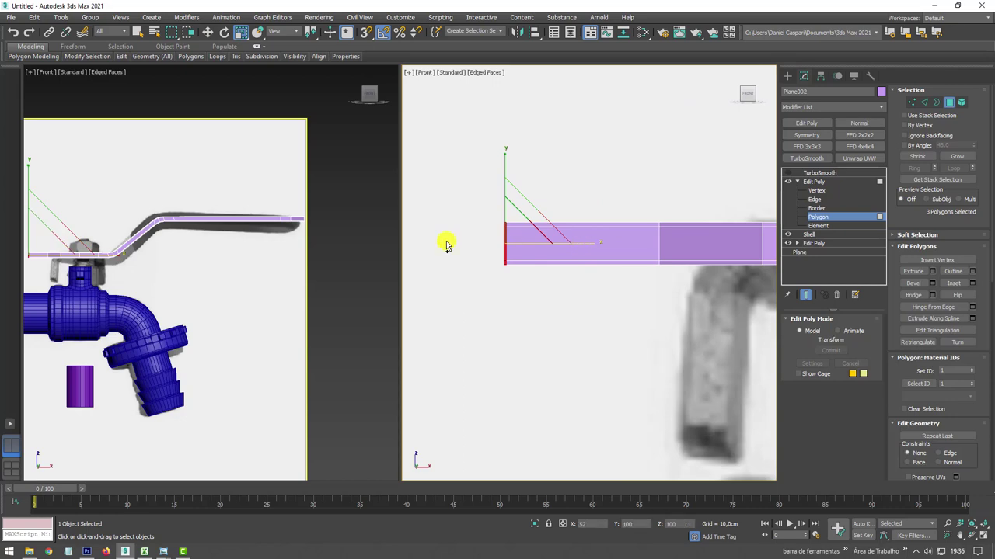
{"action": "scroll", "coordinate": [568, 207], "scroll_direction": "down", "scroll_amount": 3}
Select the 11 tab polygons and activate the Slice Plane.
{"action": "left_click_drag", "start_coordinate": [568, 206], "coordinate": [664, 326]}
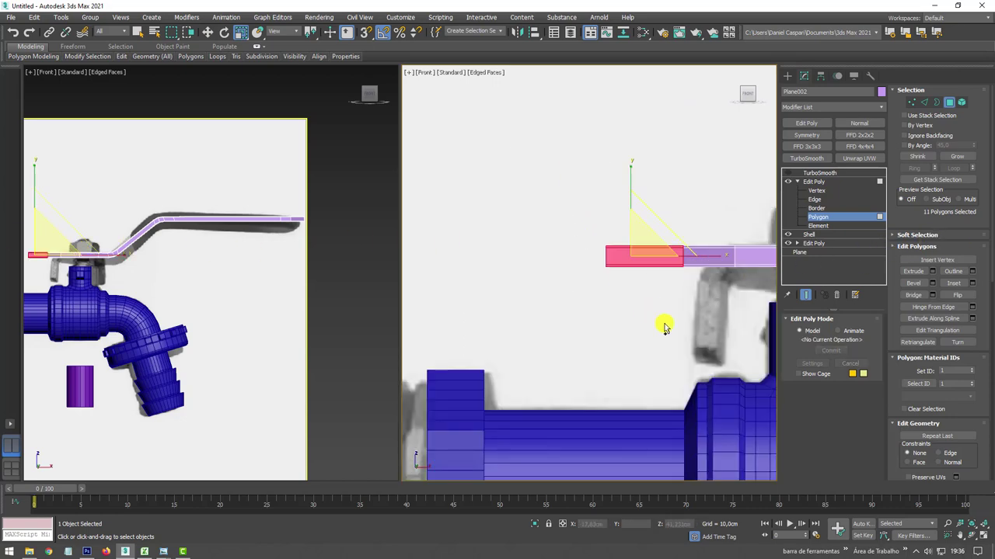
{"action": "mouse_move", "coordinate": [681, 284]}
{"action": "middle_mouse_down", "text": "alt"}
{"action": "mouse_move", "coordinate": [707, 296]}
{"action": "mouse_move", "coordinate": [649, 345]}
{"action": "middle_mouse_up", "text": "alt"}
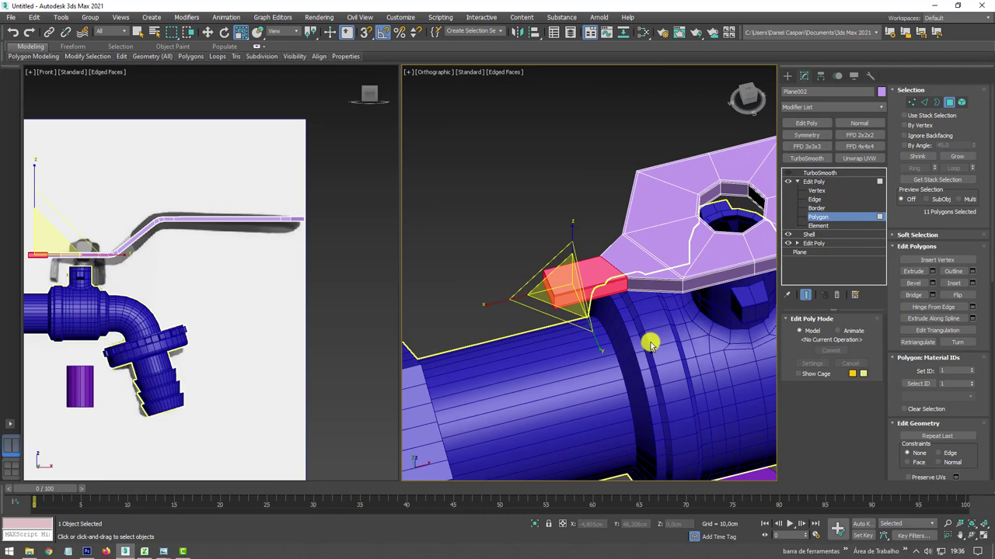
{"action": "scroll", "coordinate": [892, 328], "scroll_direction": "down", "scroll_amount": 2}
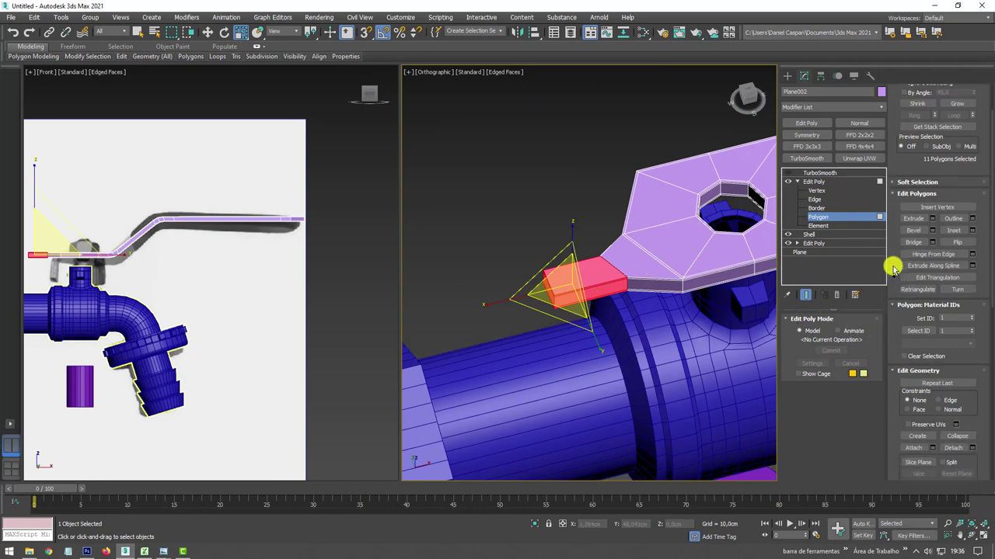
{"action": "scroll", "coordinate": [891, 261], "scroll_direction": "down", "scroll_amount": 3}
{"action": "scroll", "coordinate": [903, 94], "scroll_direction": "down", "scroll_amount": 3}
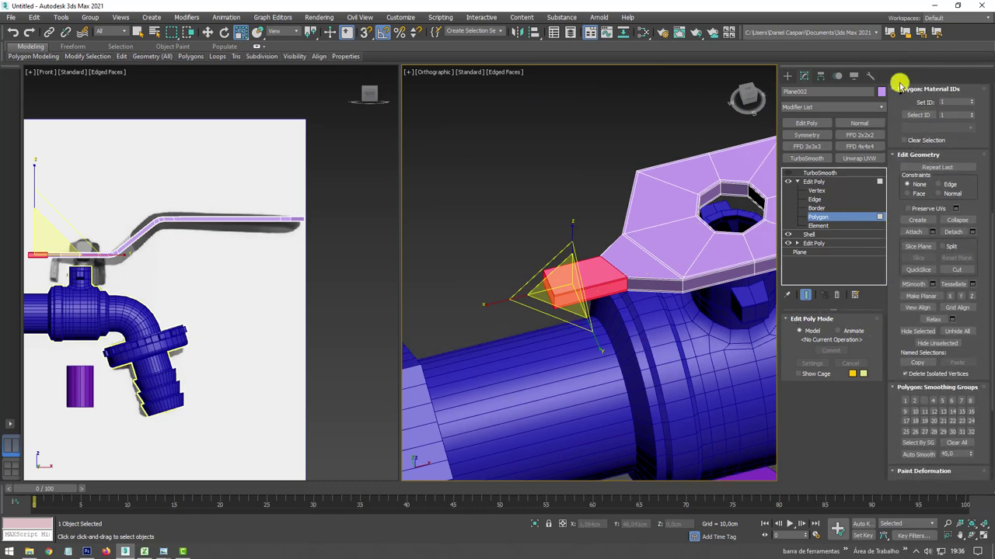
{"action": "left_click", "coordinate": [918, 246]}
Move the slice plane down and left and tilt it to 45 degrees.
{"action": "scroll", "coordinate": [540, 261], "scroll_direction": "down", "scroll_amount": 5}
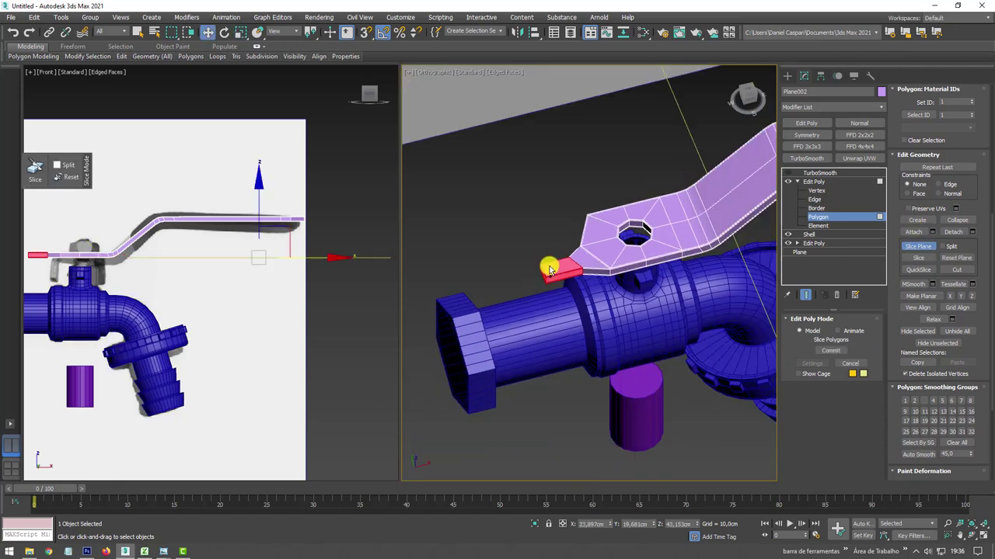
{"action": "middle_click_drag", "start_coordinate": [549, 265], "coordinate": [645, 268], "text": "alt"}
{"action": "scroll", "coordinate": [647, 268], "scroll_direction": "down", "scroll_amount": 5}
{"action": "mouse_move", "coordinate": [671, 244]}
{"action": "left_mouse_down"}
{"action": "mouse_move", "coordinate": [562, 262]}
{"action": "mouse_move", "coordinate": [536, 281]}
{"action": "left_mouse_up"}
{"action": "scroll", "coordinate": [537, 282], "scroll_direction": "up", "scroll_amount": 3}
{"action": "middle_click_drag", "start_coordinate": [525, 278], "coordinate": [502, 231], "text": "alt"}
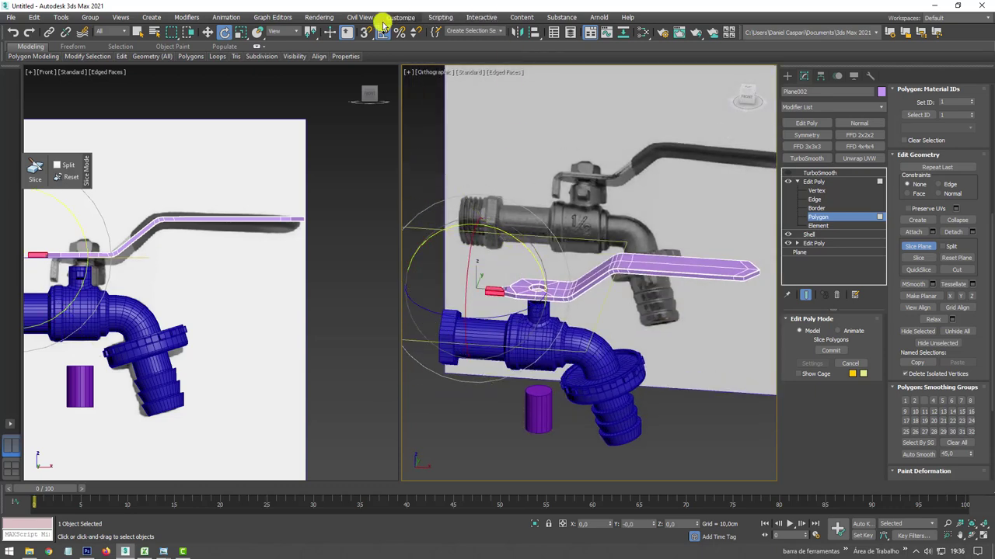
{"action": "middle_click_drag", "start_coordinate": [513, 237], "coordinate": [568, 228]}
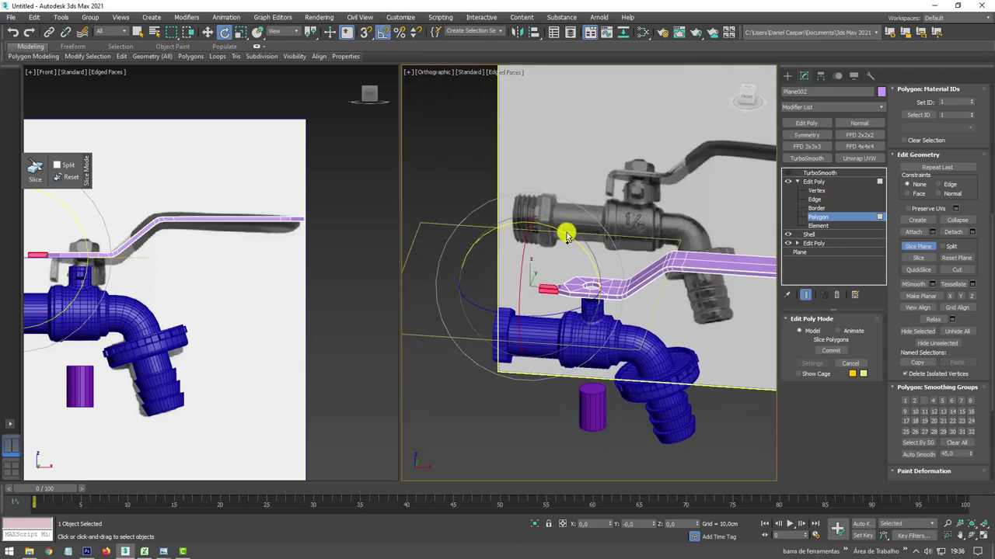
{"action": "mouse_move", "coordinate": [568, 231]}
{"action": "left_mouse_down"}
{"action": "mouse_move", "coordinate": [583, 250]}
{"action": "mouse_move", "coordinate": [589, 408]}
{"action": "mouse_move", "coordinate": [630, 509]}
{"action": "left_mouse_up"}
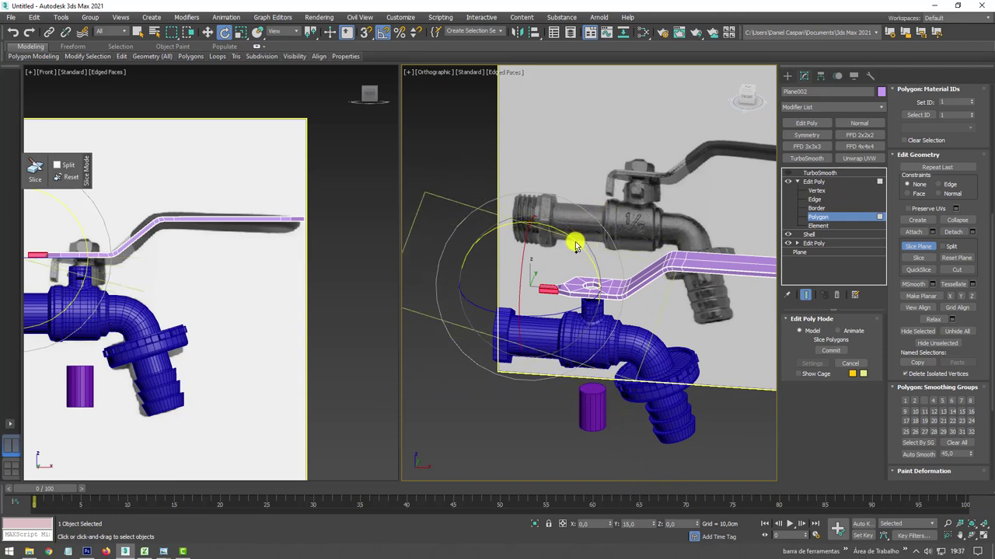
{"action": "left_click_drag", "start_coordinate": [573, 241], "coordinate": [589, 250]}
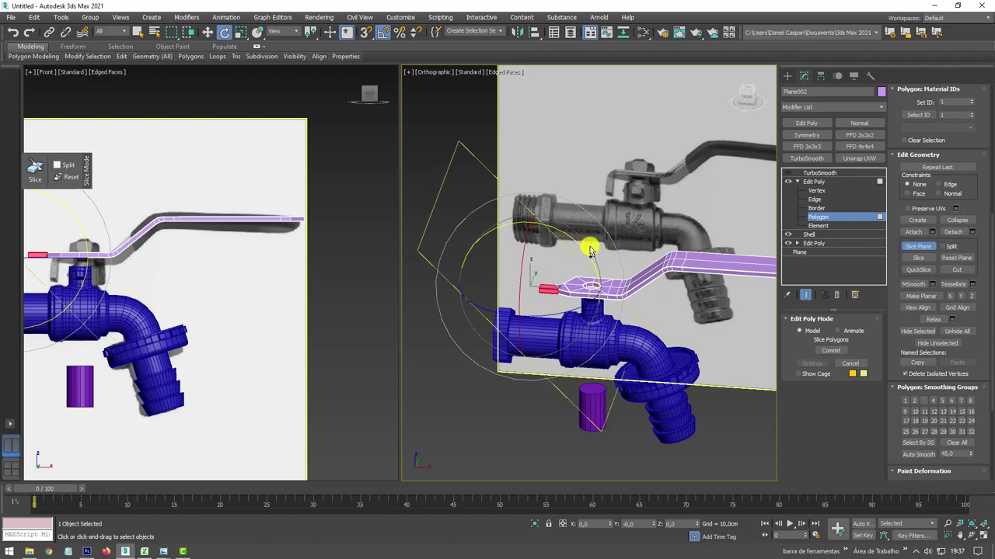
Slide the slice plane right to 4,607 cm, apply the slice, and delete the end polygon.
{"action": "key", "text": "f"}
{"action": "scroll", "coordinate": [573, 218], "scroll_direction": "up", "scroll_amount": 5}
{"action": "key", "text": "w"}
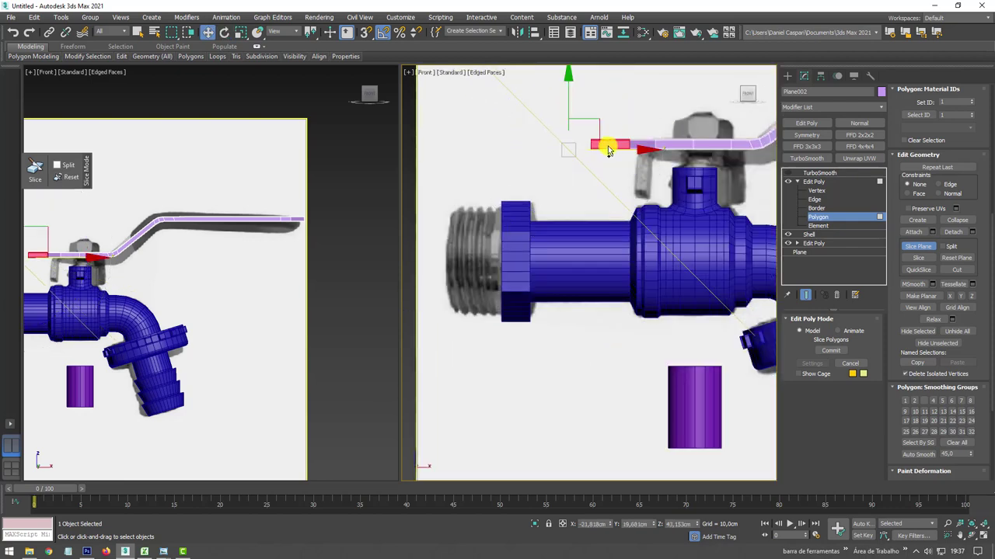
{"action": "left_click_drag", "start_coordinate": [647, 155], "coordinate": [717, 157]}
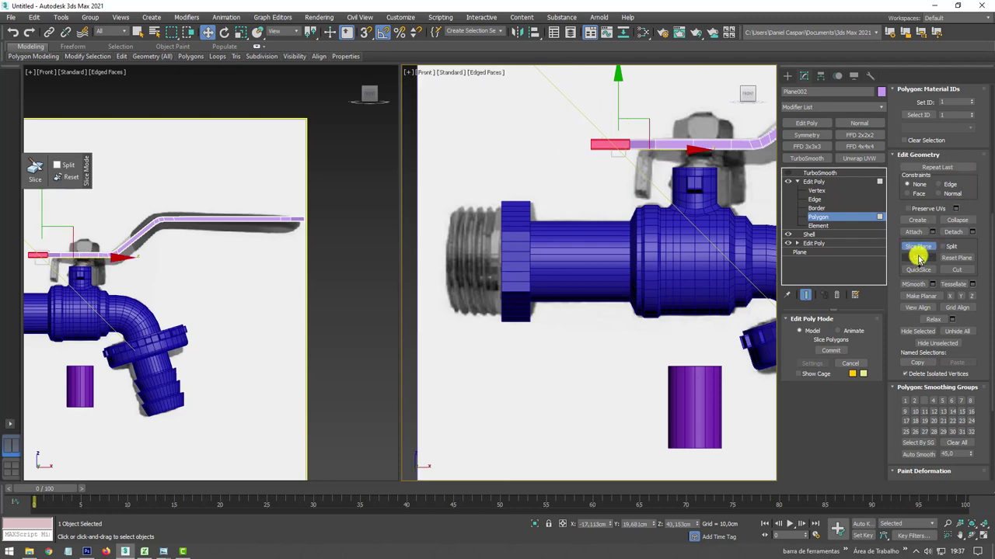
{"action": "scroll", "coordinate": [582, 195], "scroll_direction": "up", "scroll_amount": 3}
{"action": "scroll", "coordinate": [586, 220], "scroll_direction": "up", "scroll_amount": 3}
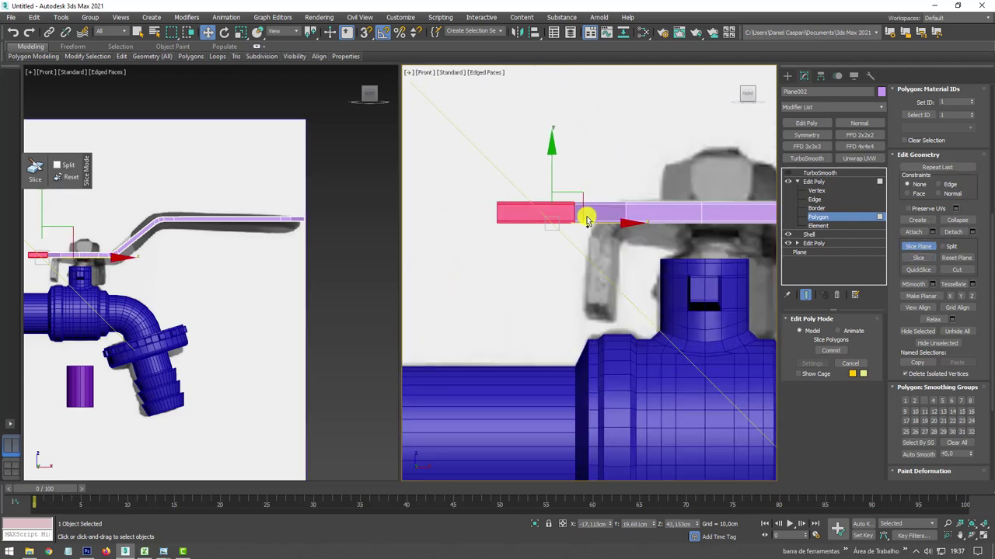
{"action": "left_click", "coordinate": [917, 245]}
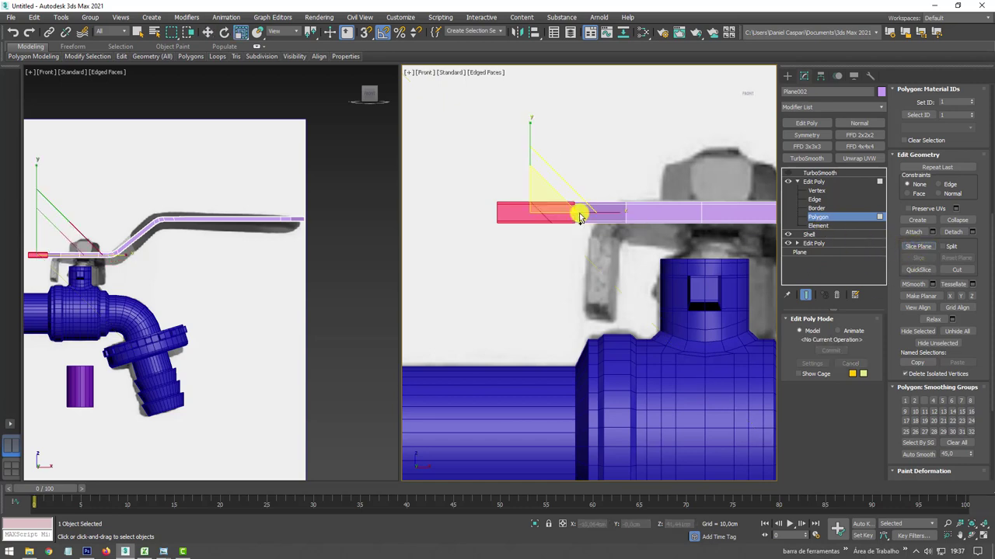
{"action": "key", "text": "Delete"}
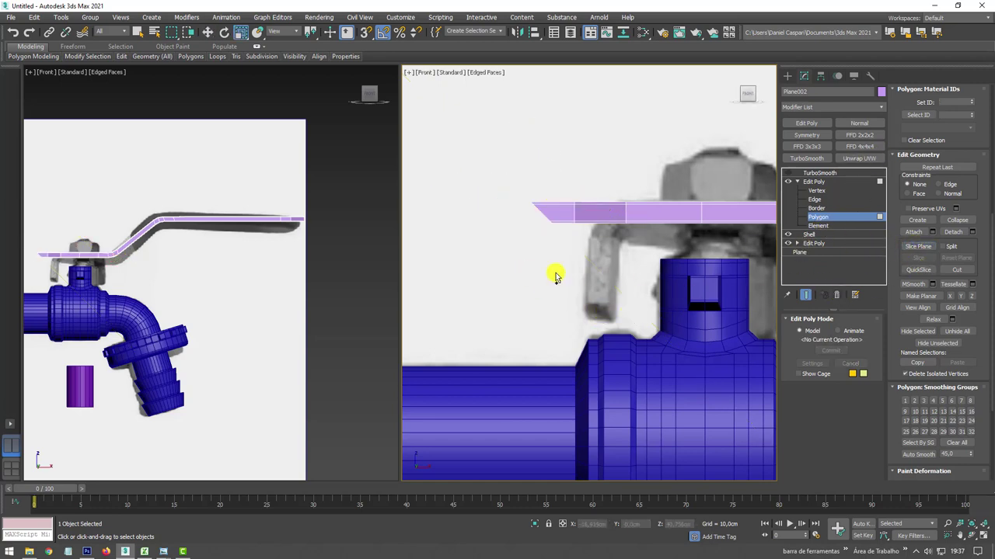
Select the open border at the handle's end and scale it flat to Z 10%.
{"action": "key", "text": "3"}
{"action": "left_click", "coordinate": [550, 220]}
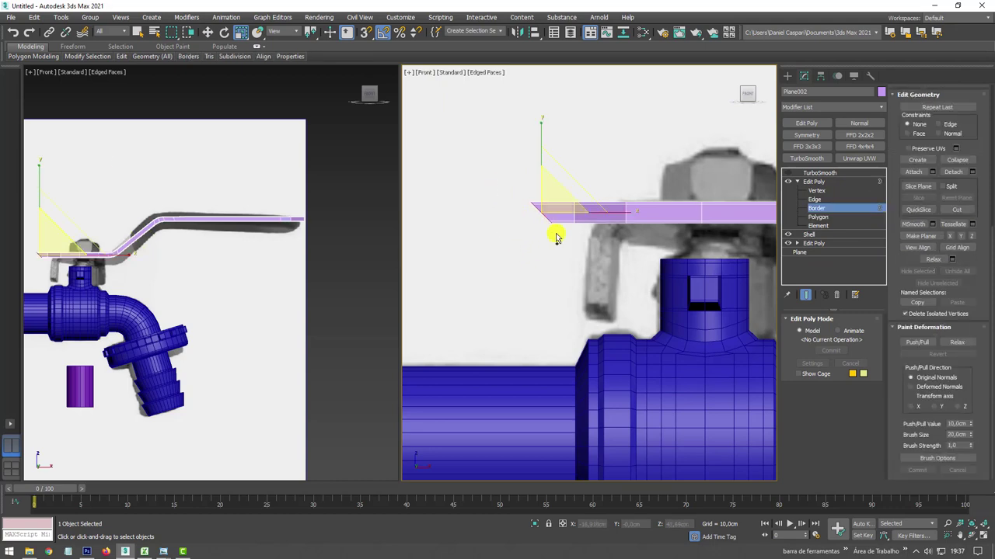
{"action": "middle_click_drag", "start_coordinate": [547, 244], "coordinate": [599, 249], "text": "alt"}
{"action": "scroll", "coordinate": [560, 204], "scroll_direction": "up", "scroll_amount": 3}
{"action": "key", "text": "w"}
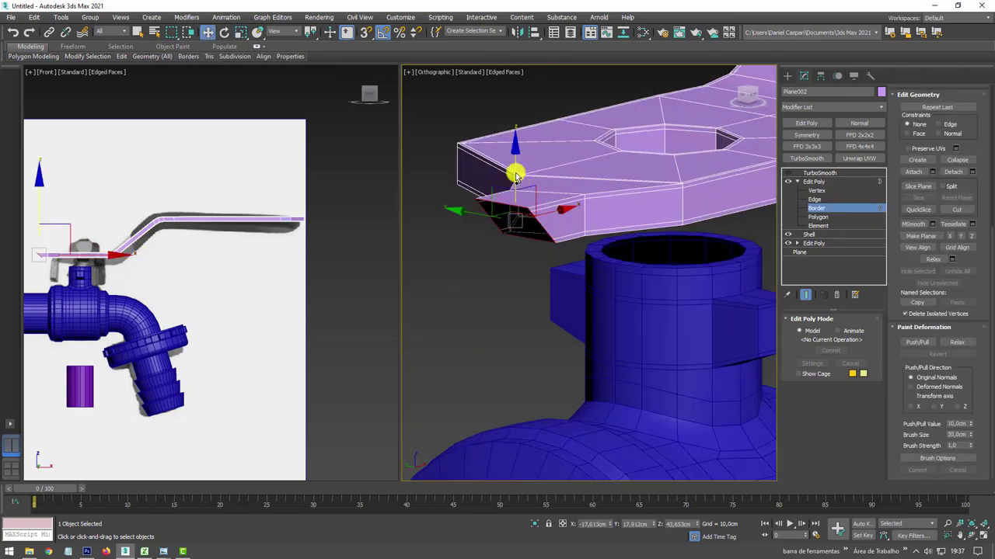
{"action": "middle_click_drag", "start_coordinate": [513, 231], "coordinate": [521, 289], "text": "alt"}
{"action": "key", "text": "e"}
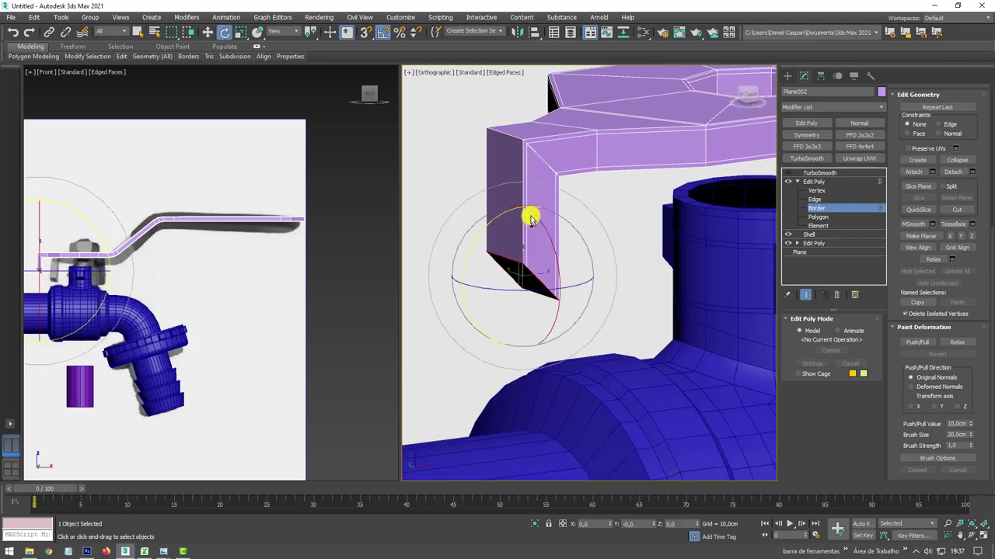
{"action": "key", "text": "r"}
{"action": "left_click_drag", "start_coordinate": [528, 200], "coordinate": [523, 195]}
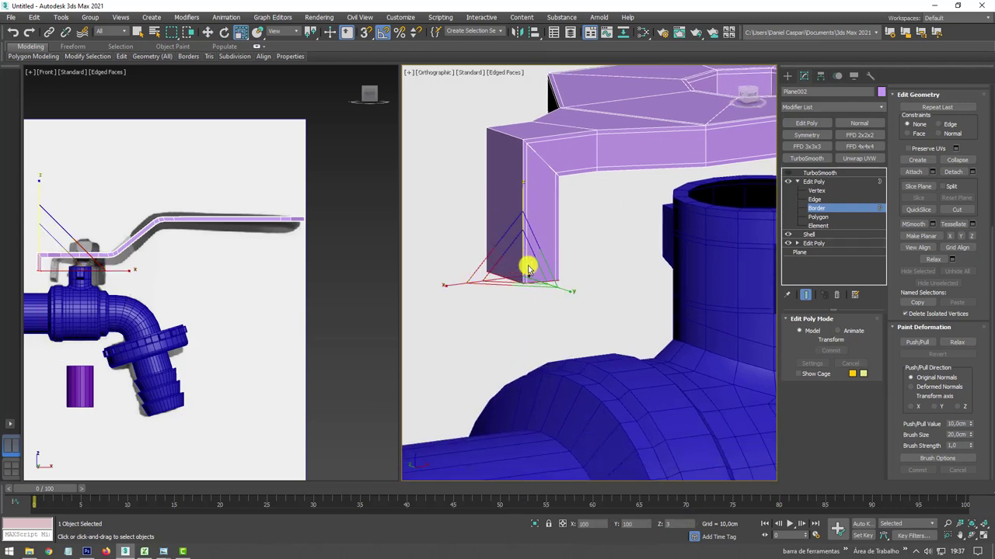
{"action": "mouse_move", "coordinate": [535, 362]}
{"action": "middle_mouse_down", "text": "alt"}
{"action": "mouse_move", "coordinate": [526, 267]}
{"action": "mouse_move", "coordinate": [560, 272]}
{"action": "middle_mouse_up", "text": "alt"}
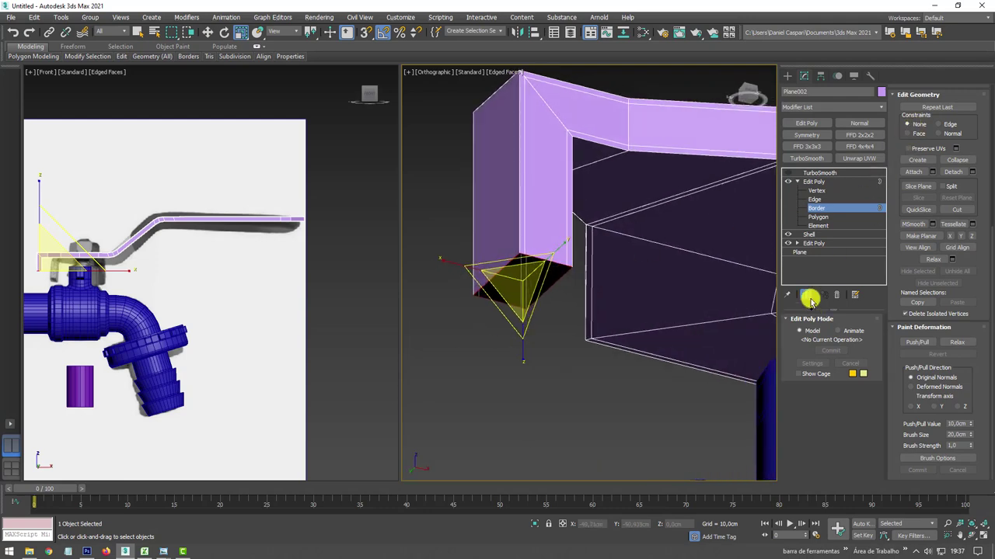
Bridge the black gap on the stem at Edge level.
{"action": "left_click", "coordinate": [815, 199]}
{"action": "middle_click_drag", "start_coordinate": [568, 275], "coordinate": [533, 333], "text": "alt"}
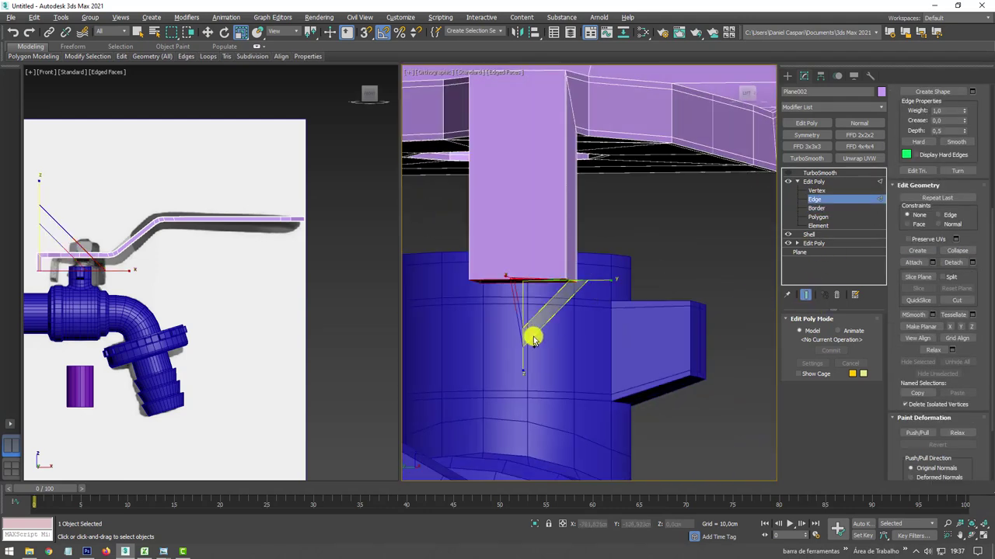
{"action": "middle_click_drag", "start_coordinate": [531, 257], "coordinate": [731, 212], "text": "alt"}
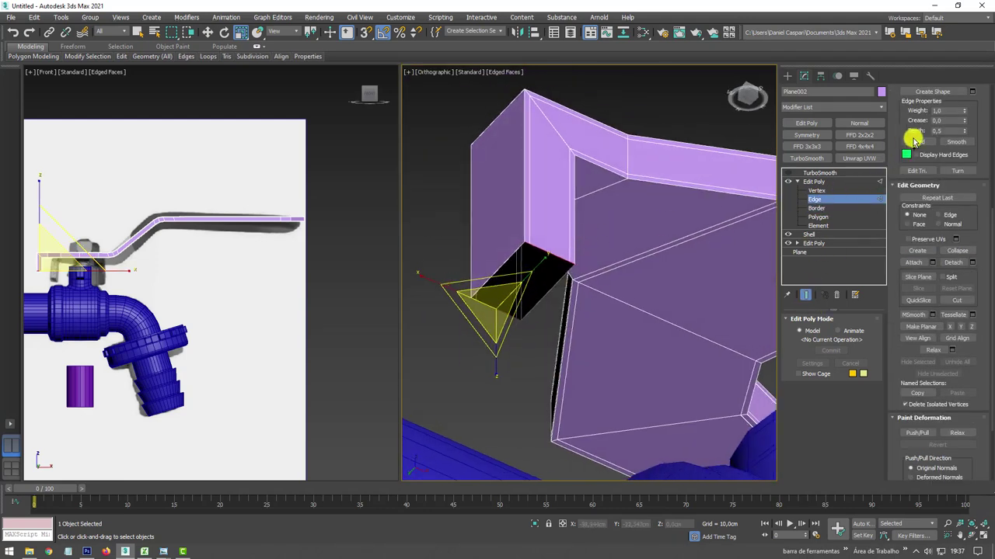
{"action": "left_click_drag", "start_coordinate": [893, 214], "coordinate": [894, 455]}
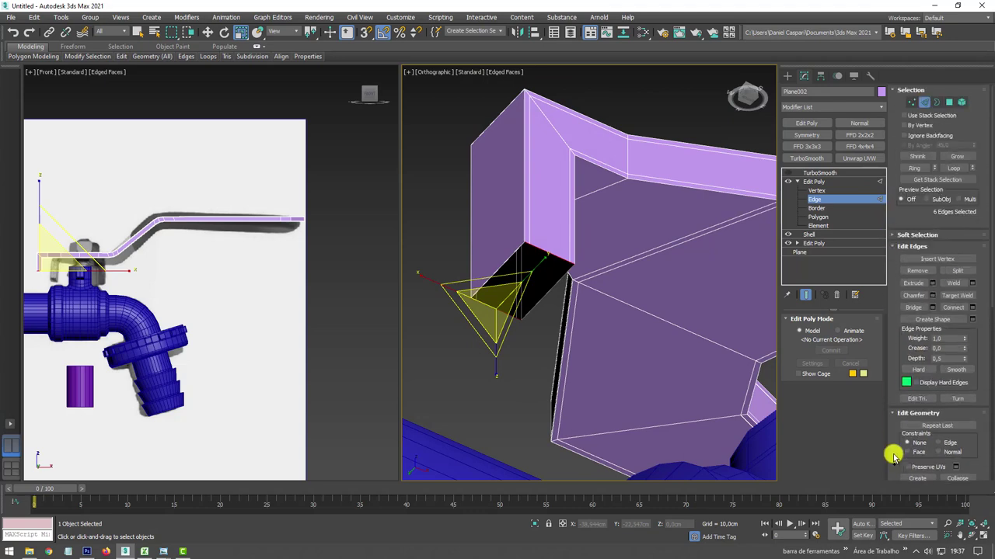
{"action": "left_click", "coordinate": [914, 307]}
{"action": "mouse_move", "coordinate": [634, 282]}
{"action": "middle_mouse_down", "text": "alt"}
{"action": "mouse_move", "coordinate": [606, 306]}
{"action": "mouse_move", "coordinate": [657, 352]}
{"action": "mouse_move", "coordinate": [637, 244]}
{"action": "mouse_move", "coordinate": [582, 309]}
{"action": "middle_mouse_up", "text": "alt"}
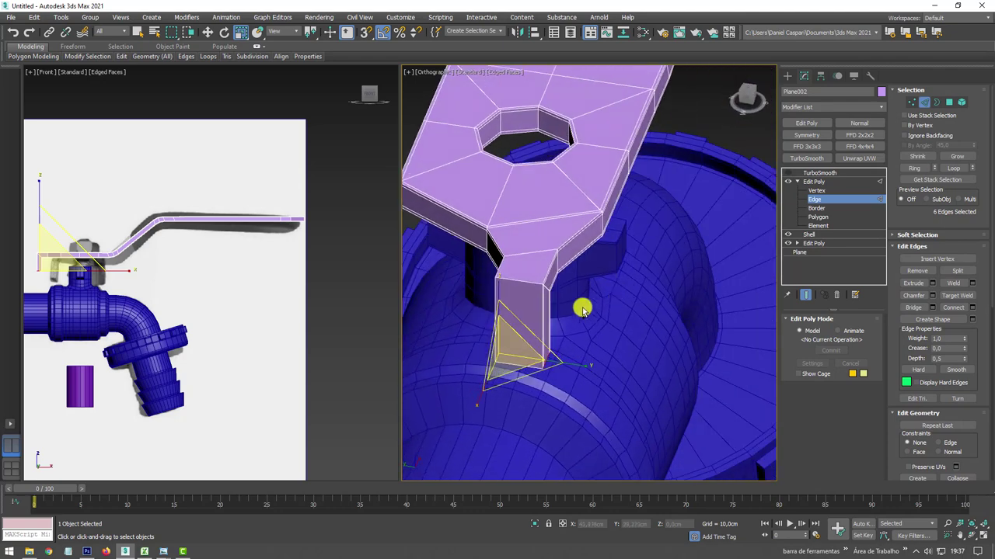
{"action": "scroll", "coordinate": [518, 286], "scroll_direction": "up", "scroll_amount": 4}
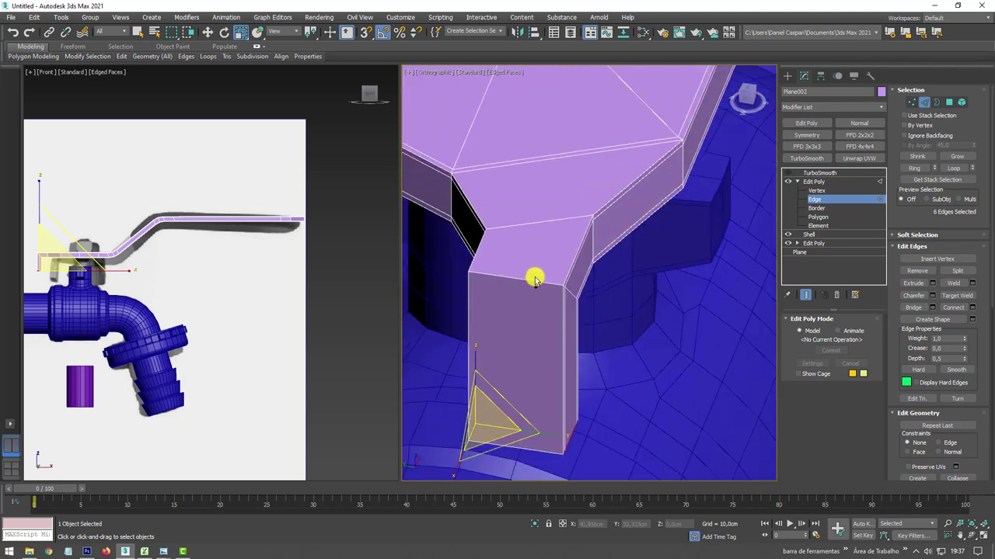
{"action": "middle_click_drag", "start_coordinate": [535, 279], "coordinate": [552, 268], "text": "alt"}
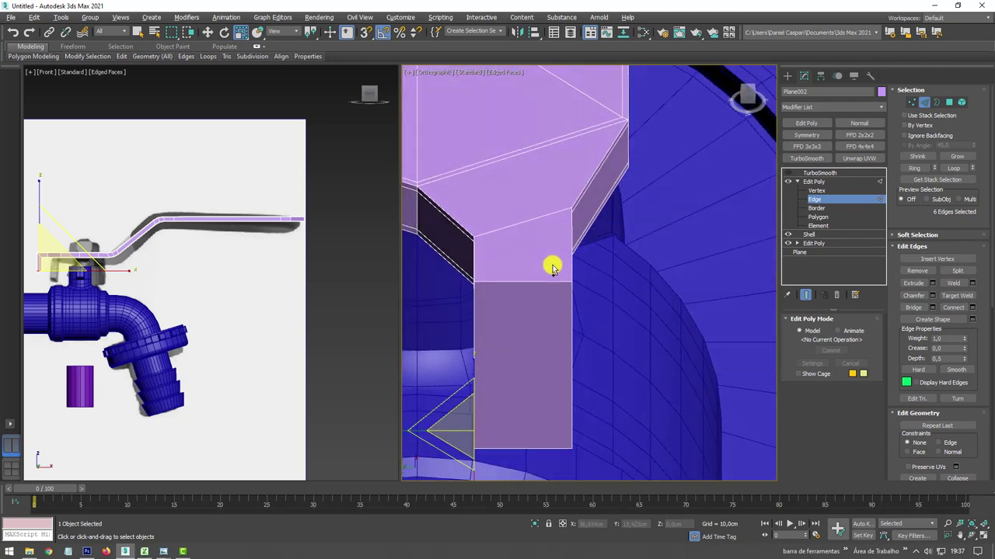
Select the strip of polygons along the stem at Polygon level.
{"action": "left_click", "coordinate": [947, 102]}
{"action": "middle_click_drag", "start_coordinate": [603, 288], "coordinate": [573, 394], "text": "alt"}
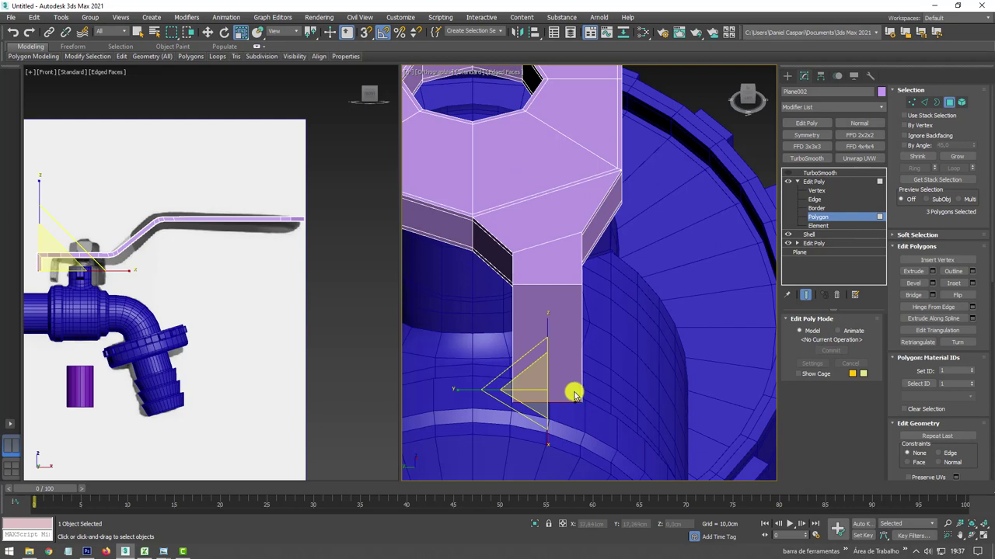
{"action": "left_click", "coordinate": [537, 231], "text": "shift"}
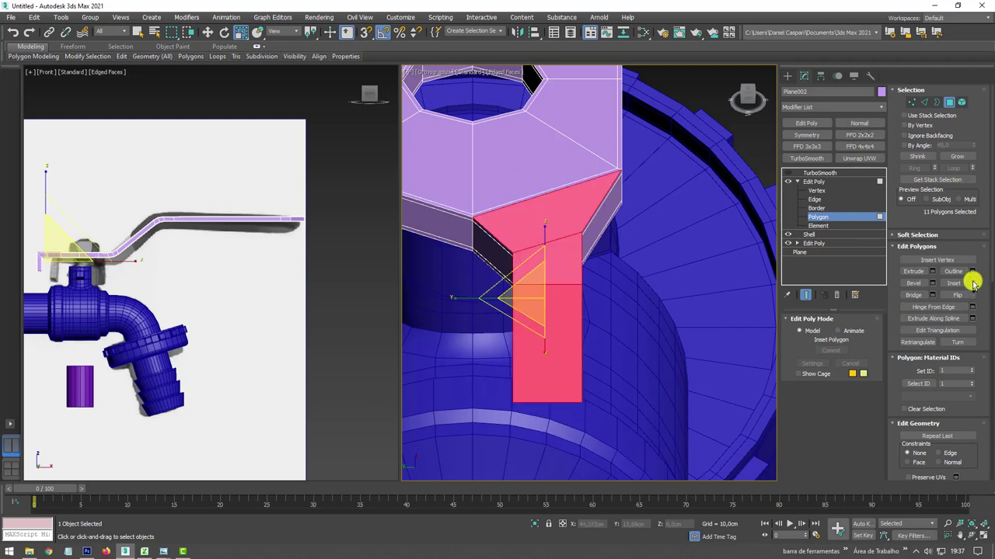
Inset the selected stem polygons.
{"action": "left_click", "coordinate": [971, 283]}
{"action": "left_click", "coordinate": [636, 193]}
{"action": "mouse_move", "coordinate": [700, 222]}
{"action": "middle_mouse_down", "text": "alt"}
{"action": "mouse_move", "coordinate": [688, 196]}
{"action": "mouse_move", "coordinate": [829, 241]}
{"action": "middle_mouse_up", "text": "alt"}
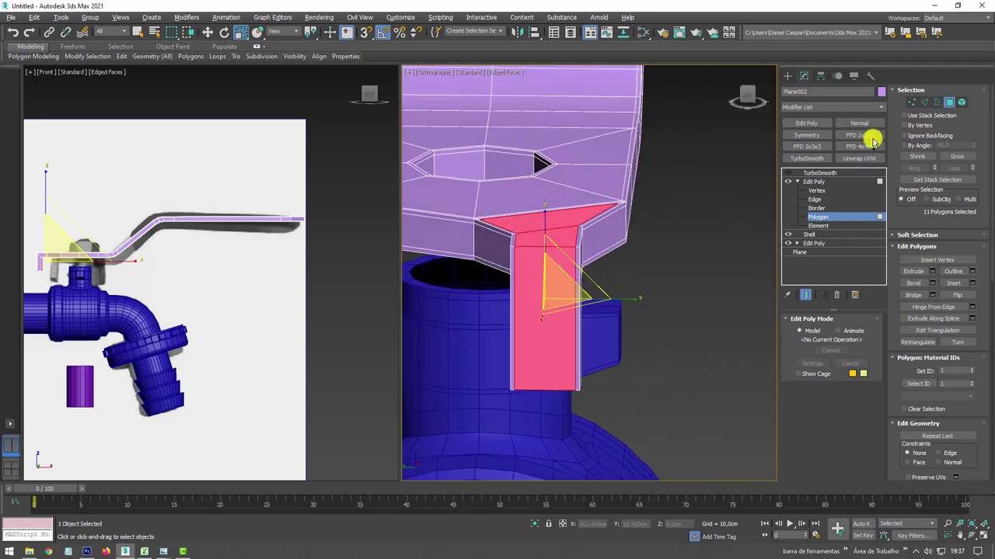
Chamfer the 12 selected edges at the stem's bend.
{"action": "left_click", "coordinate": [925, 102]}
{"action": "mouse_move", "coordinate": [539, 244]}
{"action": "middle_mouse_down", "text": "alt"}
{"action": "mouse_move", "coordinate": [562, 259]}
{"action": "mouse_move", "coordinate": [925, 200]}
{"action": "mouse_move", "coordinate": [750, 258]}
{"action": "mouse_move", "coordinate": [907, 330]}
{"action": "middle_mouse_up", "text": "alt"}
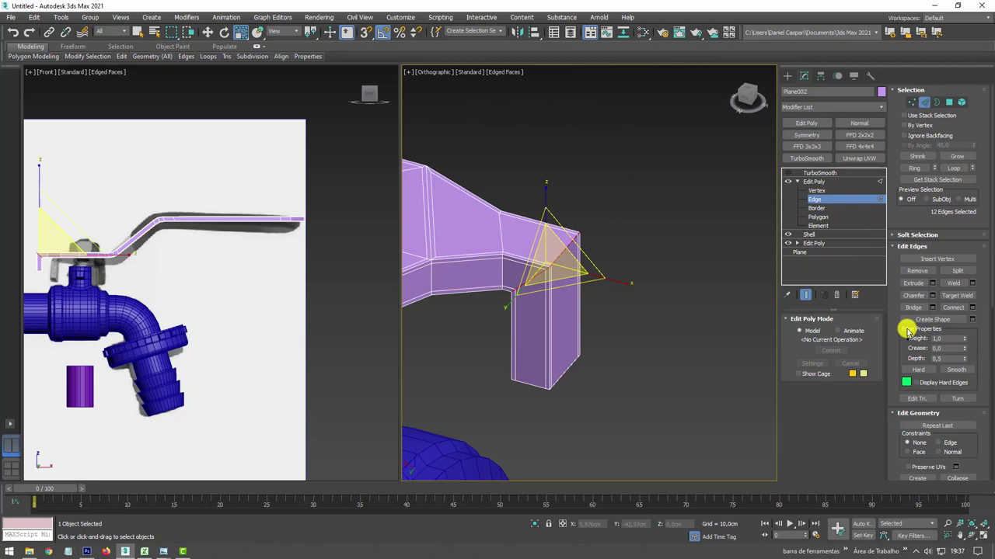
{"action": "left_click", "coordinate": [932, 295]}
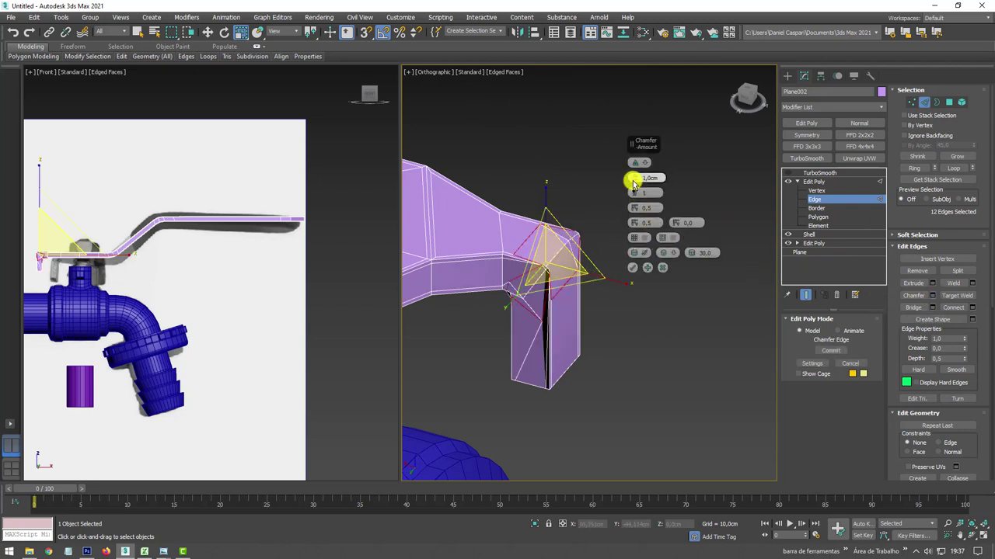
{"action": "left_click", "coordinate": [659, 267]}
{"action": "scroll", "coordinate": [513, 259], "scroll_direction": "up", "scroll_amount": 3}
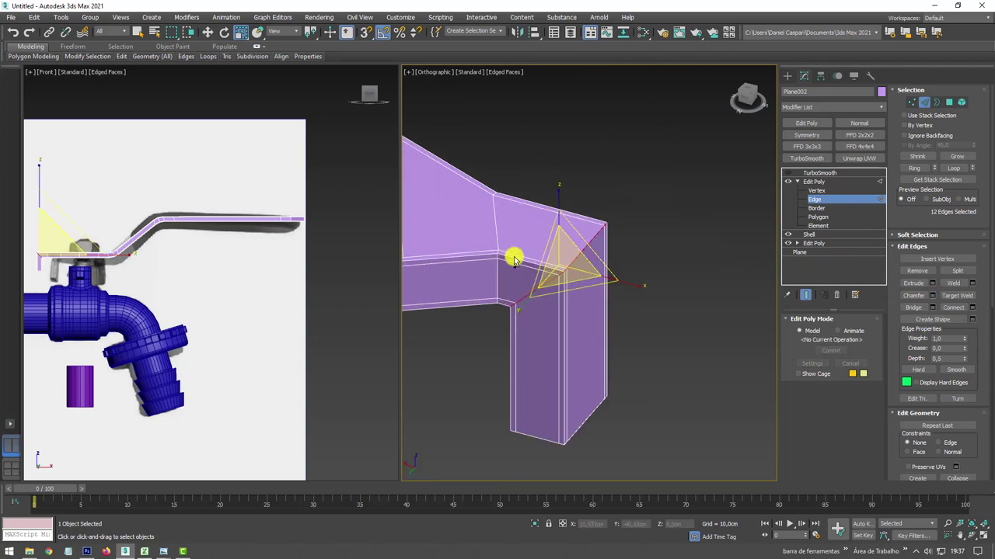
{"action": "mouse_move", "coordinate": [539, 228]}
{"action": "middle_mouse_down", "text": "alt"}
{"action": "mouse_move", "coordinate": [549, 275]}
{"action": "mouse_move", "coordinate": [602, 264]}
{"action": "middle_mouse_up", "text": "alt"}
Slide the six bend vertices along their edges with Edge constraint to close the black gap.
{"action": "left_click", "coordinate": [912, 102]}
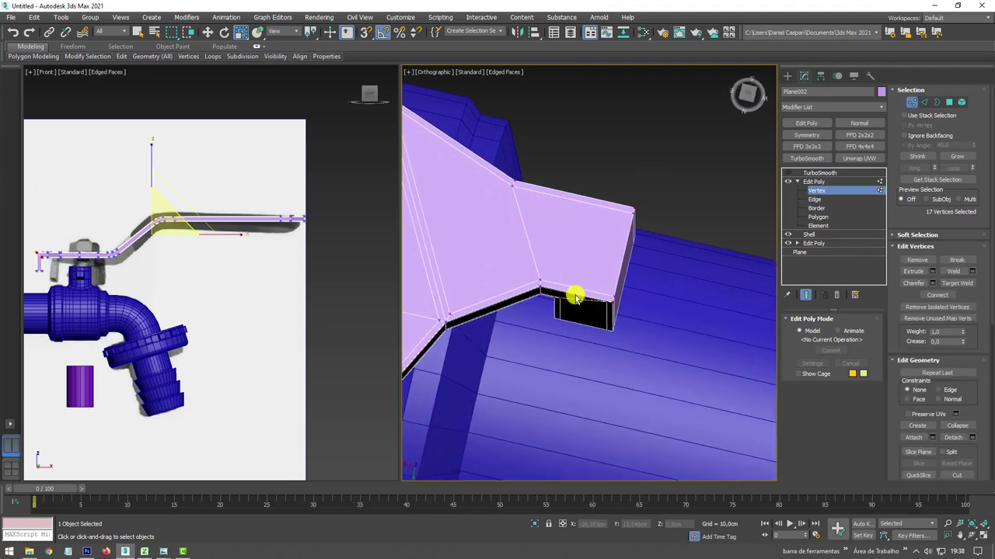
{"action": "left_click_drag", "start_coordinate": [544, 307], "coordinate": [527, 276]}
{"action": "mouse_move", "coordinate": [527, 276]}
{"action": "middle_mouse_down", "text": "alt"}
{"action": "mouse_move", "coordinate": [590, 267]}
{"action": "mouse_move", "coordinate": [506, 304]}
{"action": "middle_mouse_up", "text": "alt"}
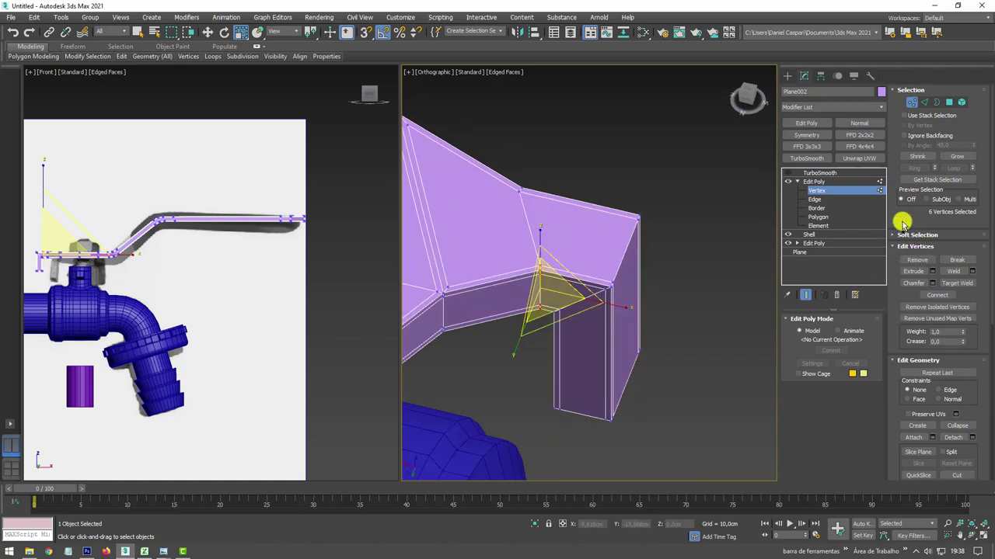
{"action": "scroll", "coordinate": [903, 224], "scroll_direction": "down", "scroll_amount": 3}
{"action": "scroll", "coordinate": [916, 152], "scroll_direction": "down", "scroll_amount": 3}
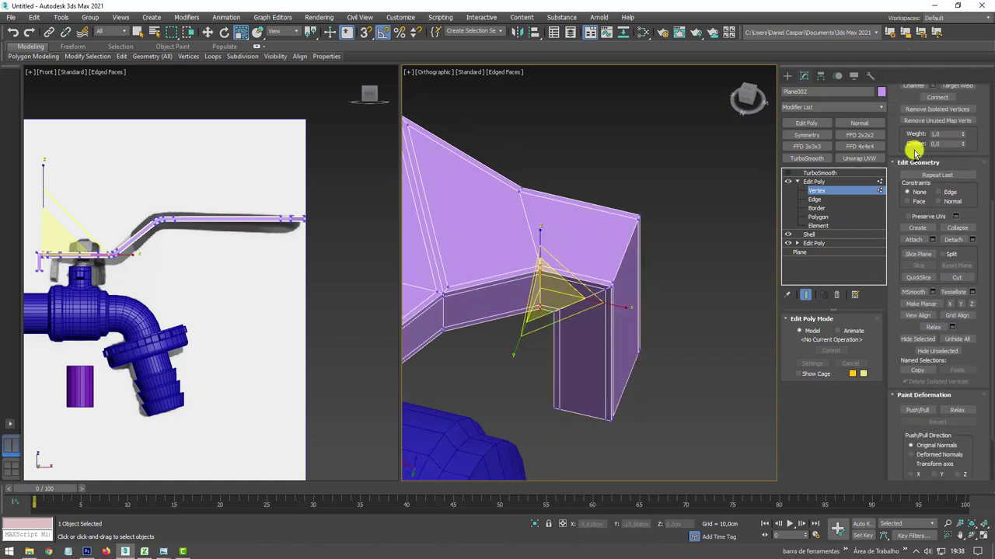
{"action": "left_click", "coordinate": [940, 193]}
{"action": "key", "text": "w"}
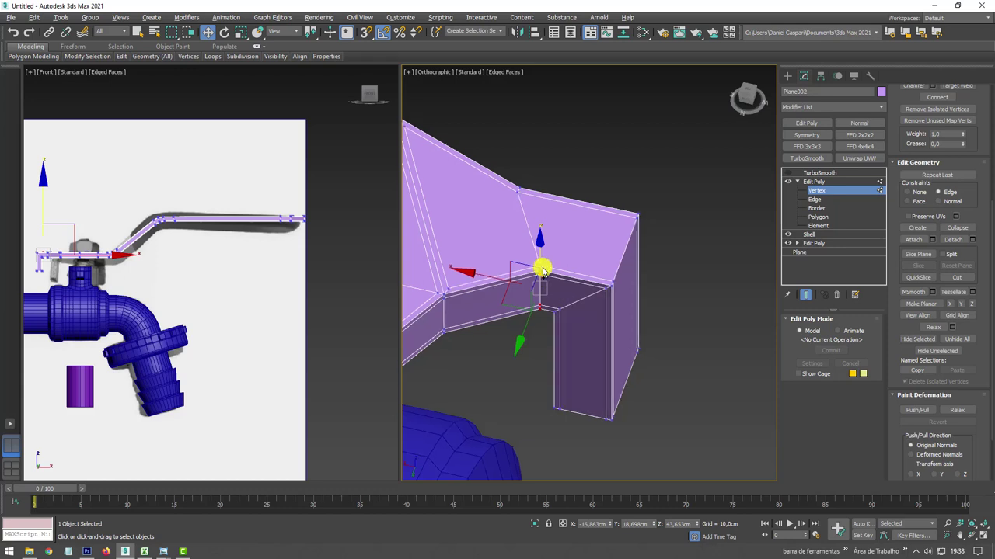
{"action": "mouse_move", "coordinate": [540, 266]}
{"action": "left_mouse_down"}
{"action": "mouse_move", "coordinate": [509, 312]}
{"action": "mouse_move", "coordinate": [479, 293]}
{"action": "left_mouse_up"}
{"action": "middle_click_drag", "start_coordinate": [480, 293], "coordinate": [617, 273], "text": "alt"}
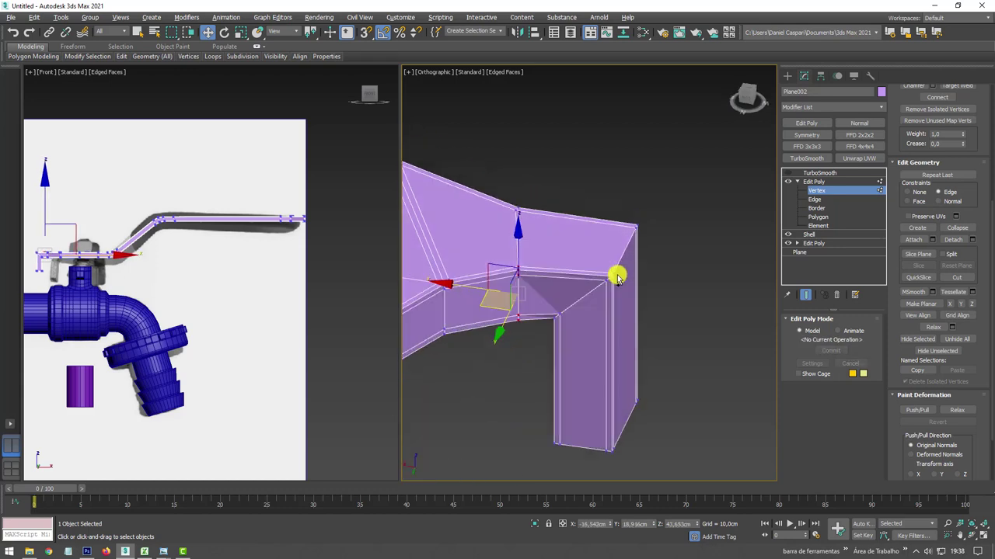
{"action": "left_click", "coordinate": [816, 199]}
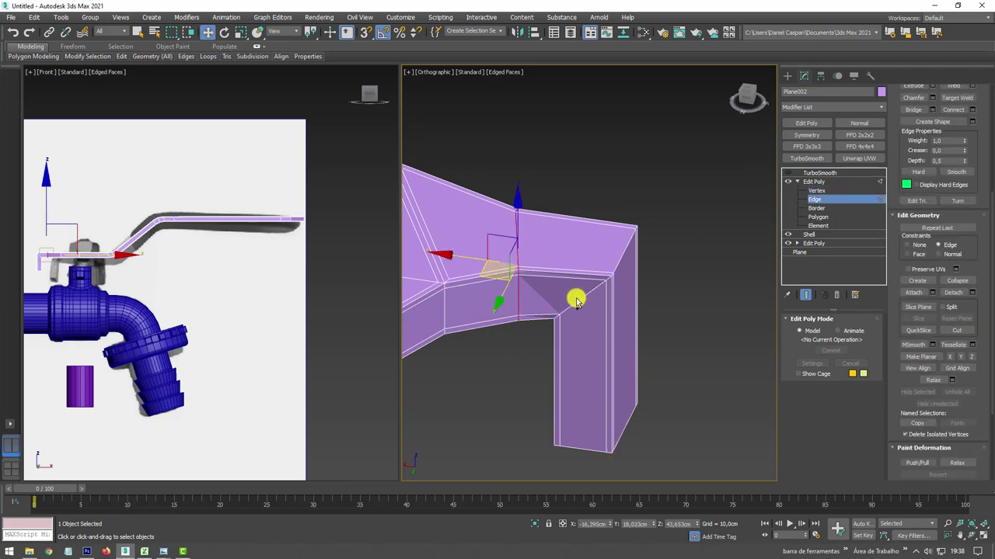
Try a narrow 0.178 cm chamfer on the bend's corner edges, then cancel it.
{"action": "left_click", "coordinate": [576, 301]}
{"action": "left_click", "coordinate": [586, 301]}
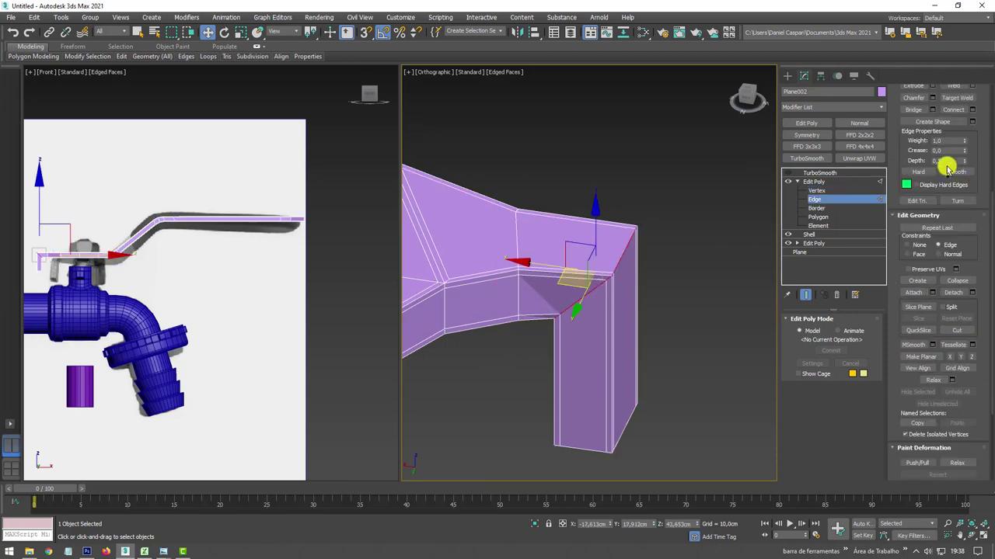
{"action": "key", "text": "ctrl+shift+c"}
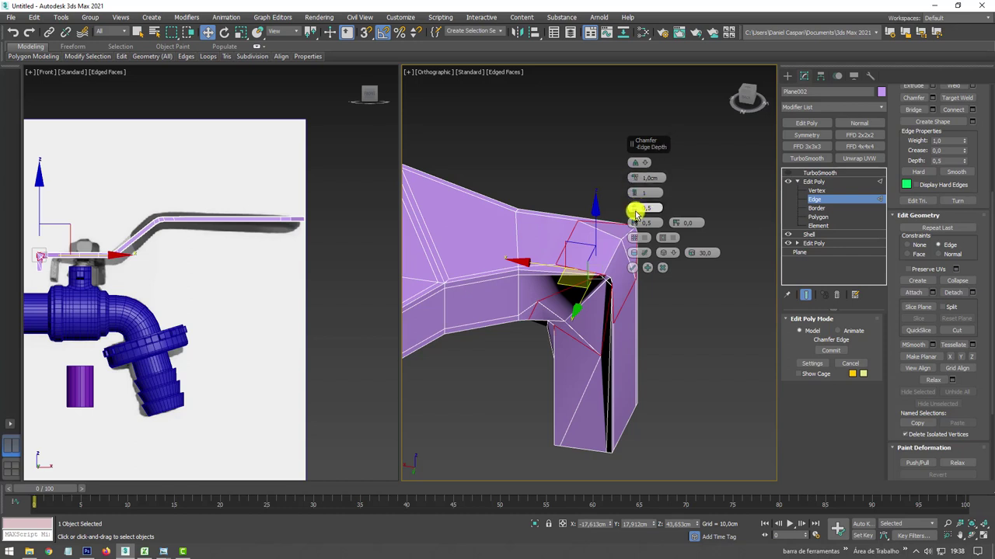
{"action": "mouse_move", "coordinate": [634, 178]}
{"action": "left_mouse_down"}
{"action": "mouse_move", "coordinate": [650, 225]}
{"action": "mouse_move", "coordinate": [613, 302]}
{"action": "left_mouse_up"}
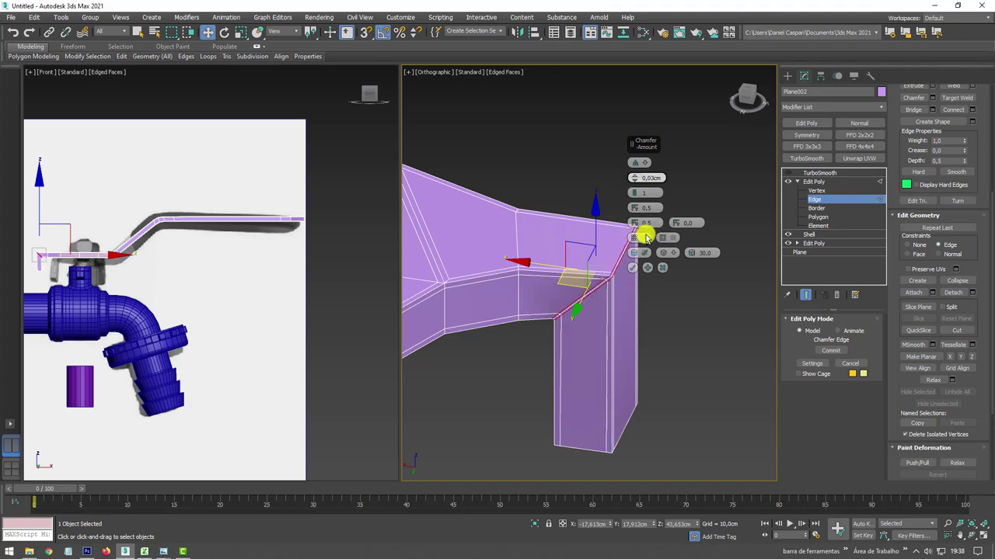
{"action": "mouse_move", "coordinate": [613, 302]}
{"action": "middle_mouse_down", "text": "alt"}
{"action": "mouse_move", "coordinate": [593, 269]}
{"action": "mouse_move", "coordinate": [604, 288]}
{"action": "mouse_move", "coordinate": [568, 280]}
{"action": "mouse_move", "coordinate": [555, 297]}
{"action": "middle_mouse_up", "text": "alt"}
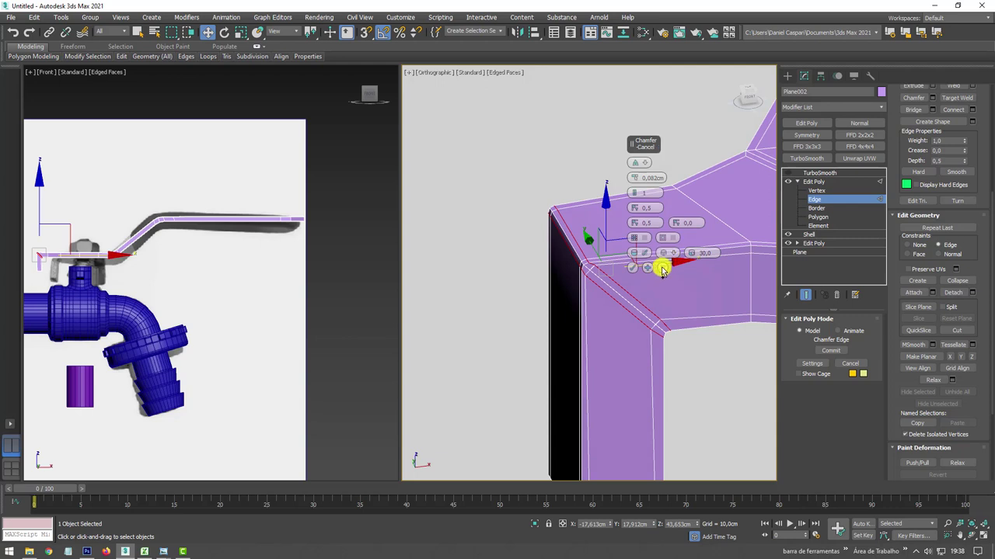
{"action": "left_click", "coordinate": [661, 268]}
Select the front top and bottom edge loops of the handle, then clear them.
{"action": "middle_click_drag", "start_coordinate": [699, 295], "coordinate": [577, 267], "text": "alt"}
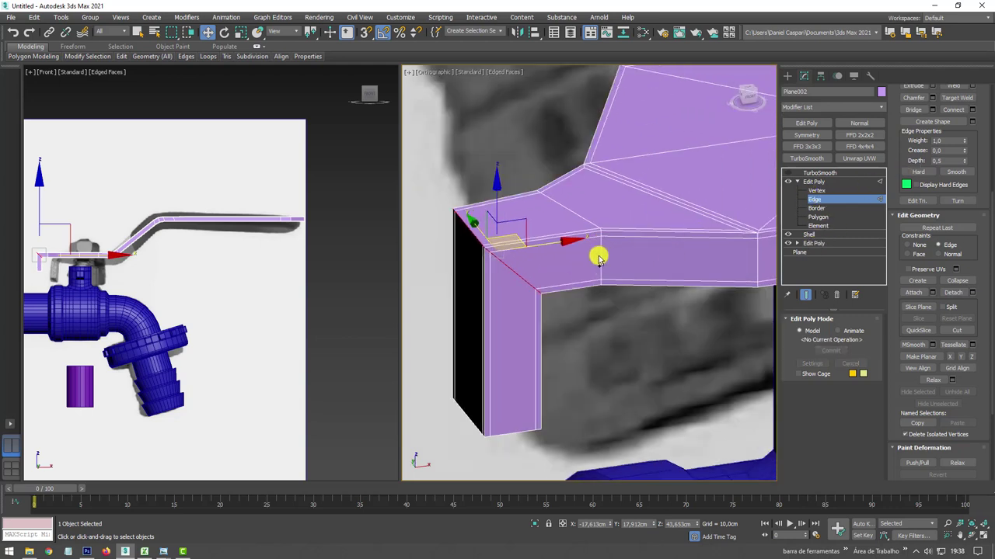
{"action": "double_click", "coordinate": [540, 247]}
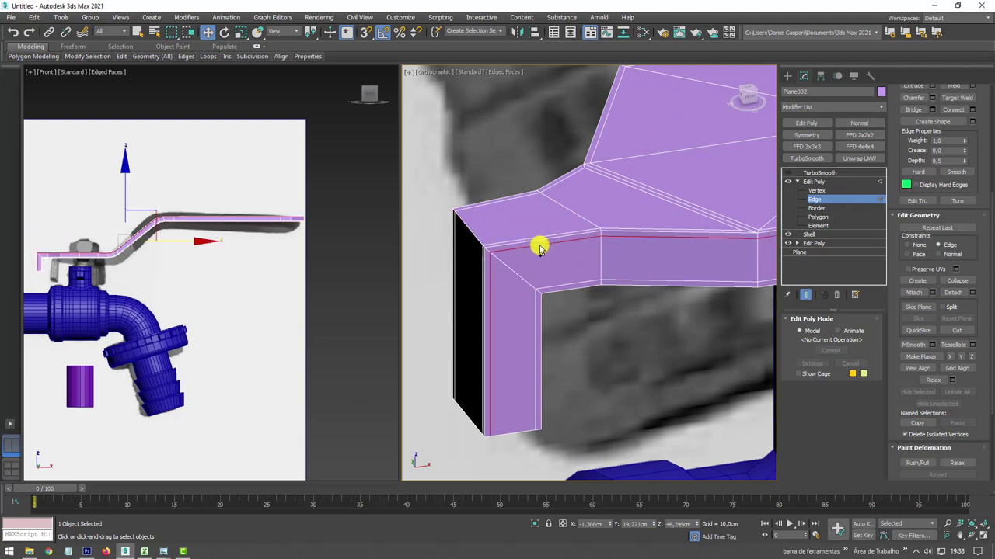
{"action": "double_click", "coordinate": [559, 289], "text": "ctrl"}
{"action": "left_click_drag", "start_coordinate": [899, 101], "coordinate": [899, 223]}
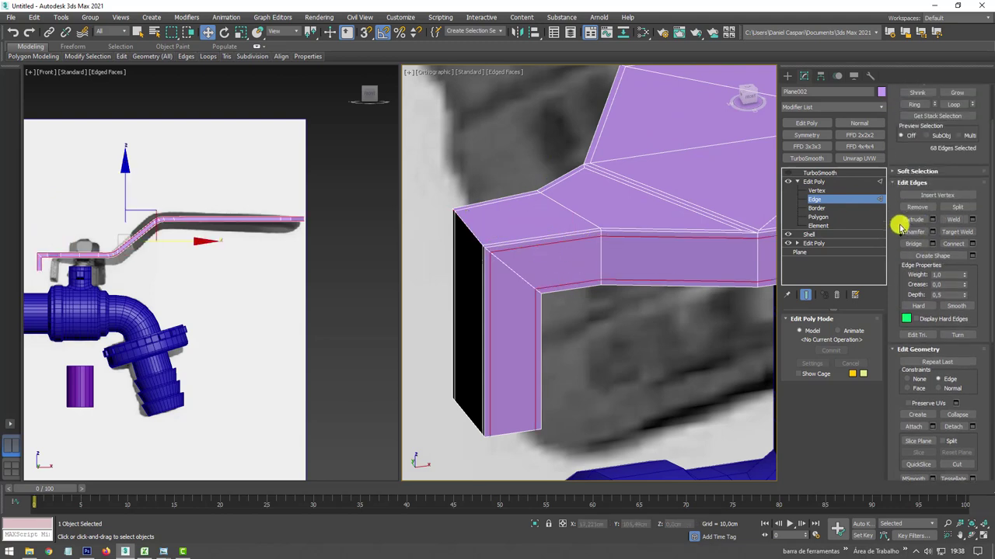
{"action": "left_click", "coordinate": [508, 282]}
Select the edge loops along the handle's corner, then clear that selection.
{"action": "scroll", "coordinate": [564, 288], "scroll_direction": "down", "scroll_amount": 10}
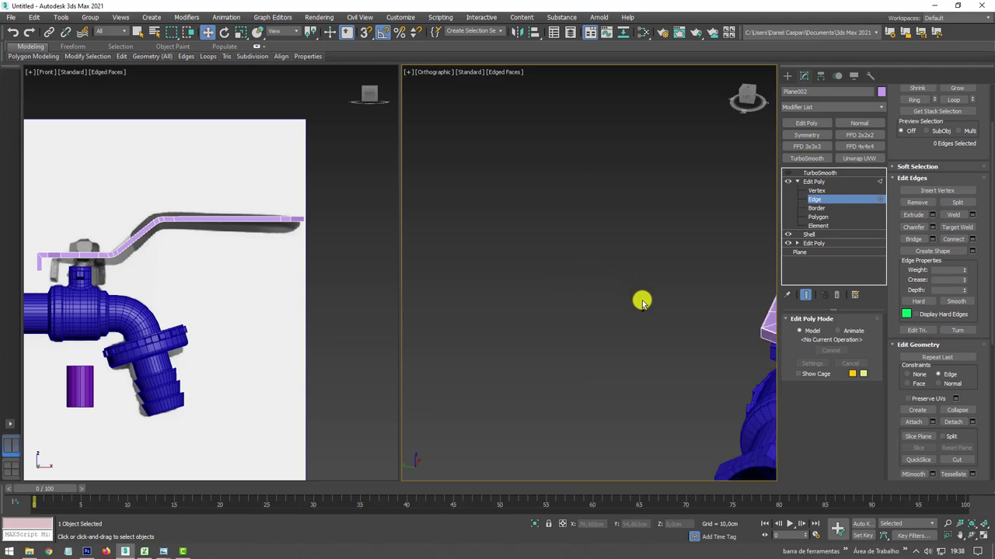
{"action": "scroll", "coordinate": [573, 291], "scroll_direction": "up", "scroll_amount": 5}
{"action": "scroll", "coordinate": [612, 311], "scroll_direction": "up", "scroll_amount": 3}
{"action": "double_click", "coordinate": [612, 311]}
{"action": "key", "text": "z"}
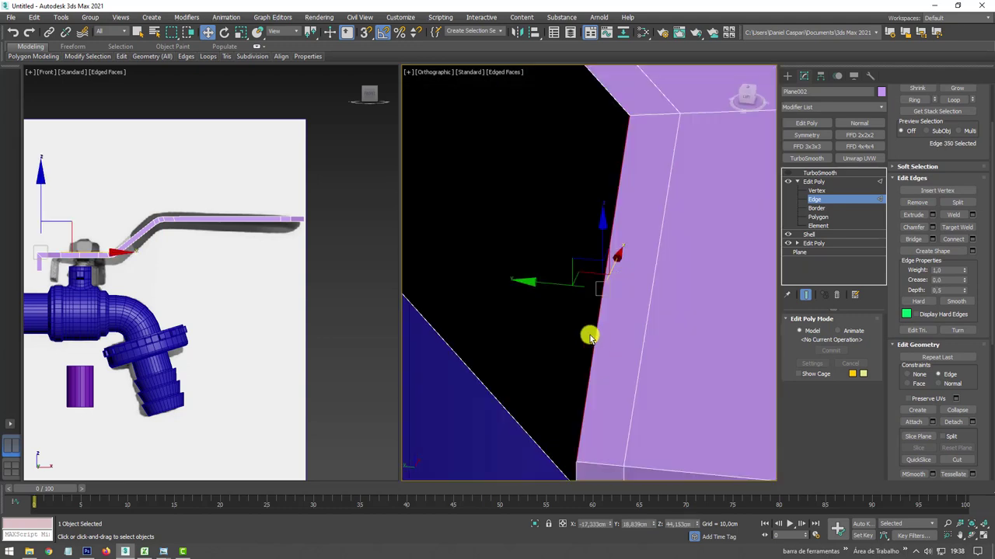
{"action": "mouse_move", "coordinate": [588, 333]}
{"action": "middle_mouse_down", "text": "alt"}
{"action": "mouse_move", "coordinate": [670, 311]}
{"action": "mouse_move", "coordinate": [710, 359]}
{"action": "mouse_move", "coordinate": [621, 304]}
{"action": "mouse_move", "coordinate": [642, 302]}
{"action": "middle_mouse_up", "text": "alt"}
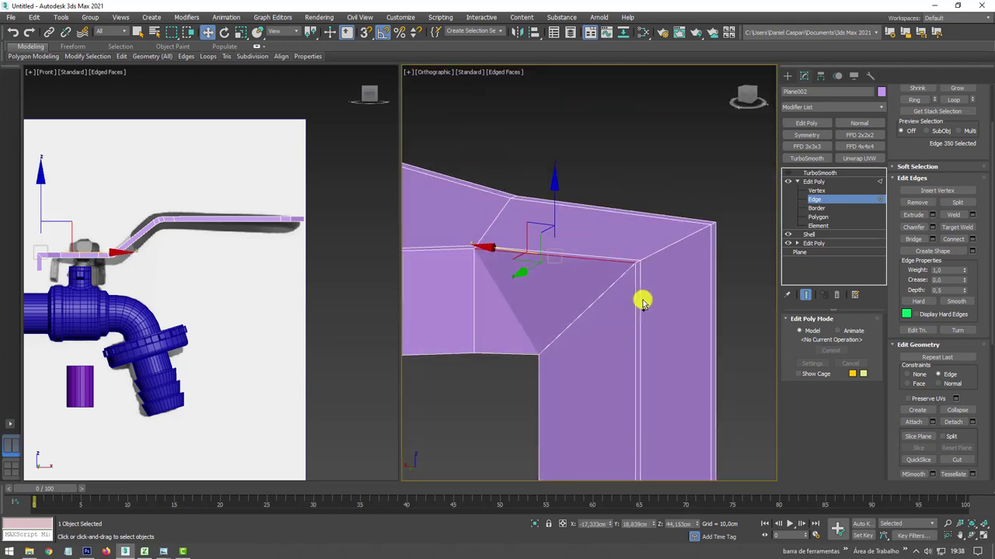
{"action": "double_click", "coordinate": [637, 301]}
{"action": "left_click", "coordinate": [710, 287], "text": "ctrl"}
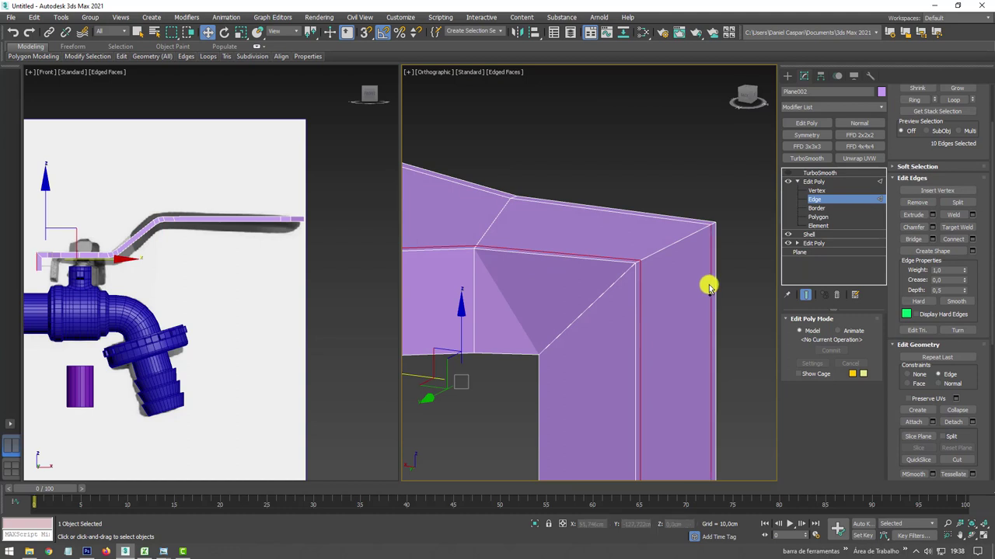
{"action": "double_click", "coordinate": [710, 287], "text": "ctrl"}
{"action": "middle_click_drag", "start_coordinate": [751, 224], "coordinate": [745, 256], "text": "alt"}
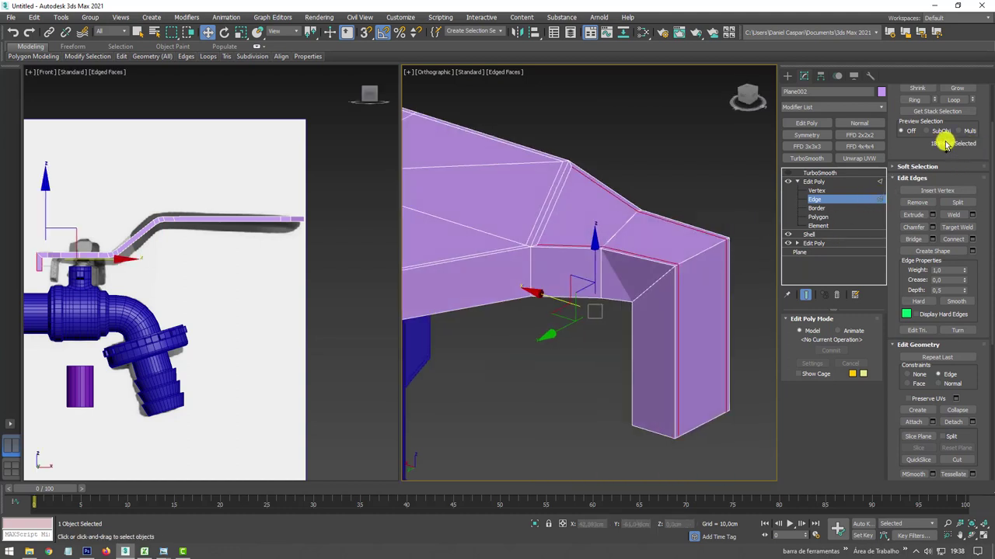
{"action": "left_click", "coordinate": [884, 203]}
Select the complete outer top corner edge loop of the handle.
{"action": "mouse_move", "coordinate": [544, 226]}
{"action": "middle_mouse_down", "text": "alt"}
{"action": "mouse_move", "coordinate": [642, 254]}
{"action": "mouse_move", "coordinate": [570, 262]}
{"action": "mouse_move", "coordinate": [660, 243]}
{"action": "middle_mouse_up", "text": "alt"}
{"action": "left_click", "coordinate": [672, 242]}
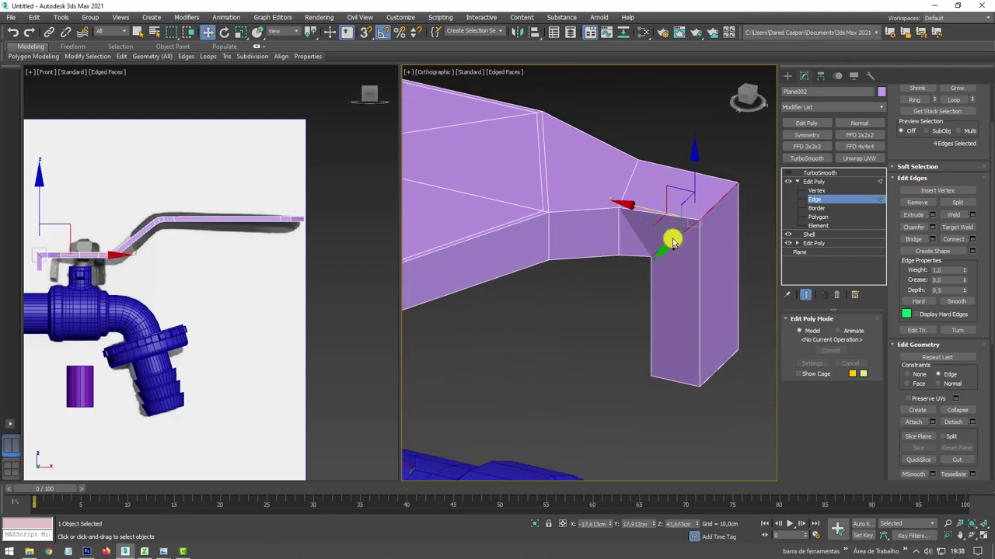
{"action": "left_click", "coordinate": [624, 195], "text": "ctrl"}
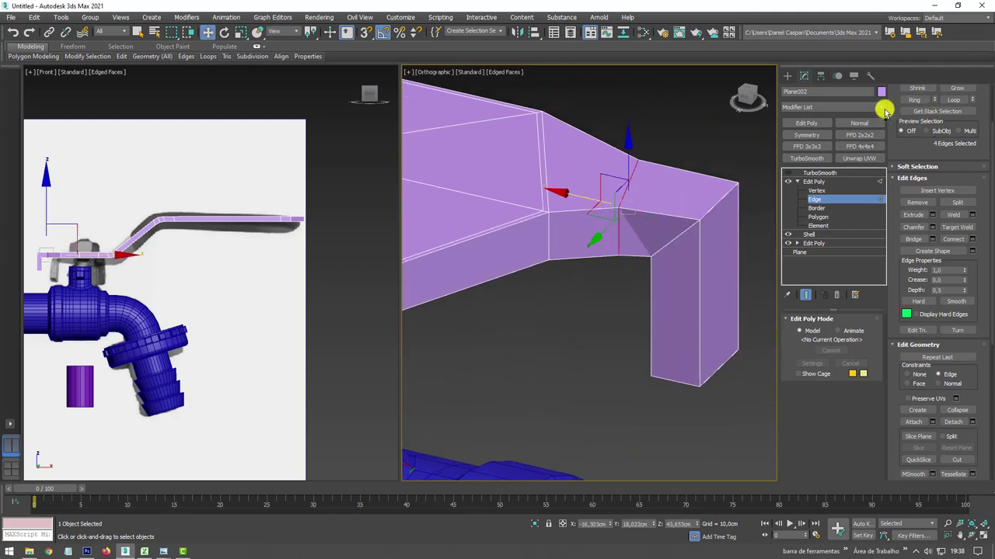
{"action": "left_click", "coordinate": [917, 202]}
{"action": "left_click", "coordinate": [710, 206]}
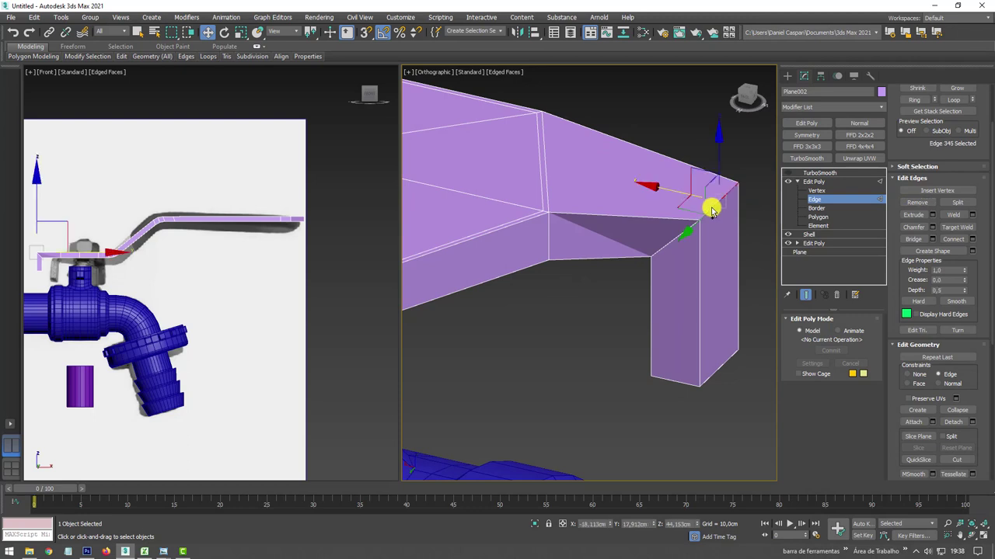
{"action": "double_click", "coordinate": [710, 207]}
Chamfer the outer top corner edge loop by 0.705 cm.
{"action": "left_click", "coordinate": [933, 227]}
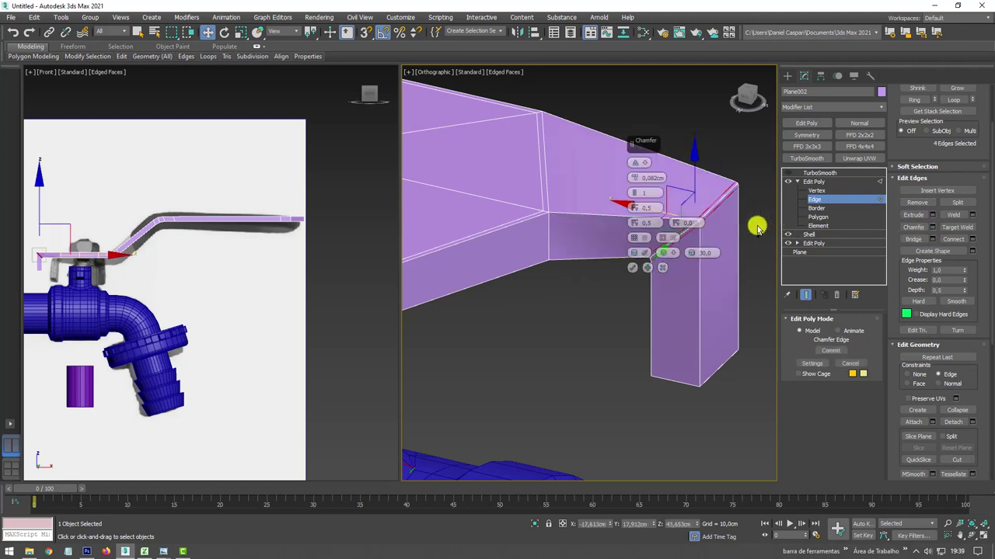
{"action": "left_click_drag", "start_coordinate": [642, 158], "coordinate": [640, 139]}
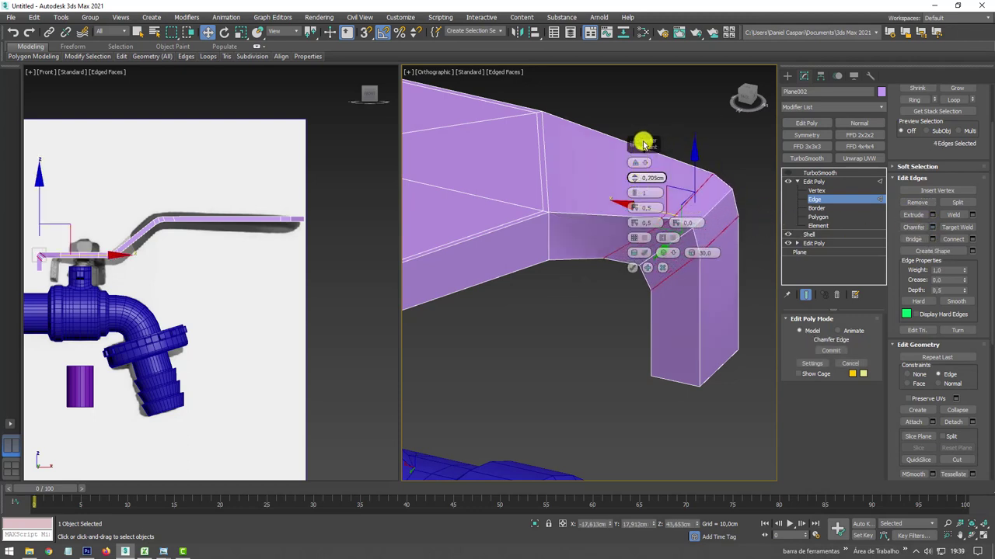
{"action": "left_click", "coordinate": [632, 268]}
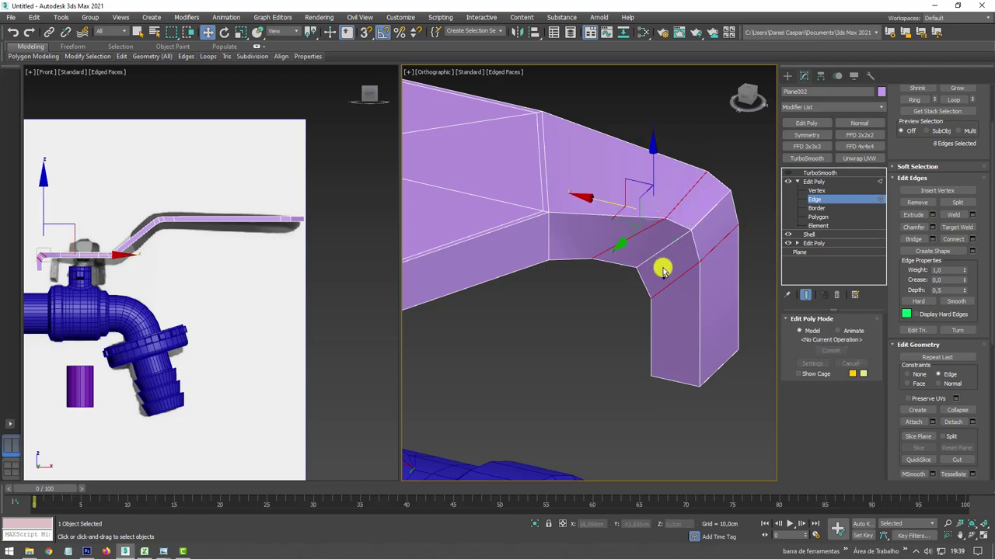
{"action": "mouse_move", "coordinate": [661, 266]}
{"action": "middle_mouse_down", "text": "alt"}
{"action": "mouse_move", "coordinate": [721, 280]}
{"action": "mouse_move", "coordinate": [655, 285]}
{"action": "mouse_move", "coordinate": [660, 290]}
{"action": "mouse_move", "coordinate": [714, 255]}
{"action": "mouse_move", "coordinate": [661, 250]}
{"action": "middle_mouse_up", "text": "alt"}
{"action": "left_click", "coordinate": [655, 248]}
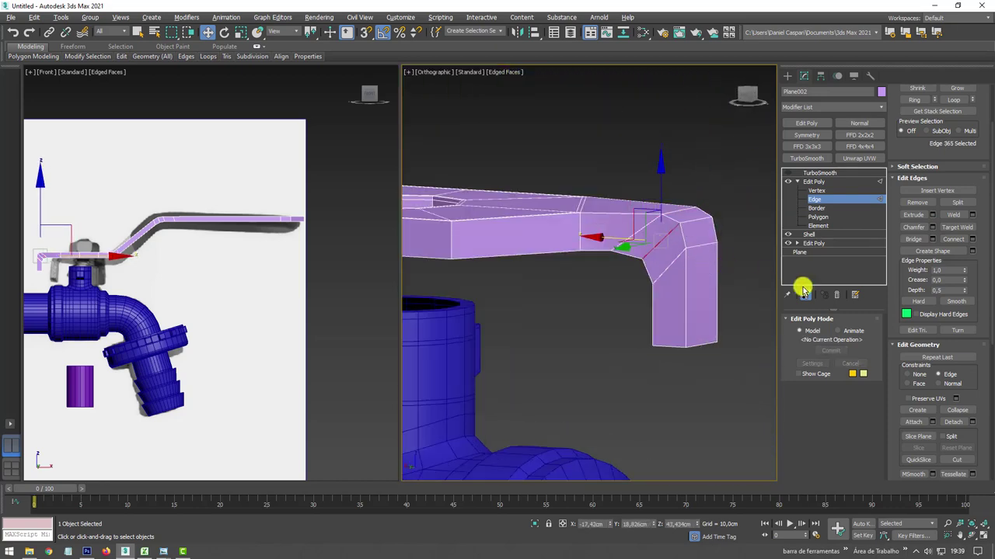
Ring-select the handle's top edges and inset the resulting polygons.
{"action": "scroll", "coordinate": [932, 148], "scroll_direction": "up", "scroll_amount": 2}
{"action": "left_click", "coordinate": [912, 147]}
{"action": "scroll", "coordinate": [956, 148], "scroll_direction": "up", "scroll_amount": 1}
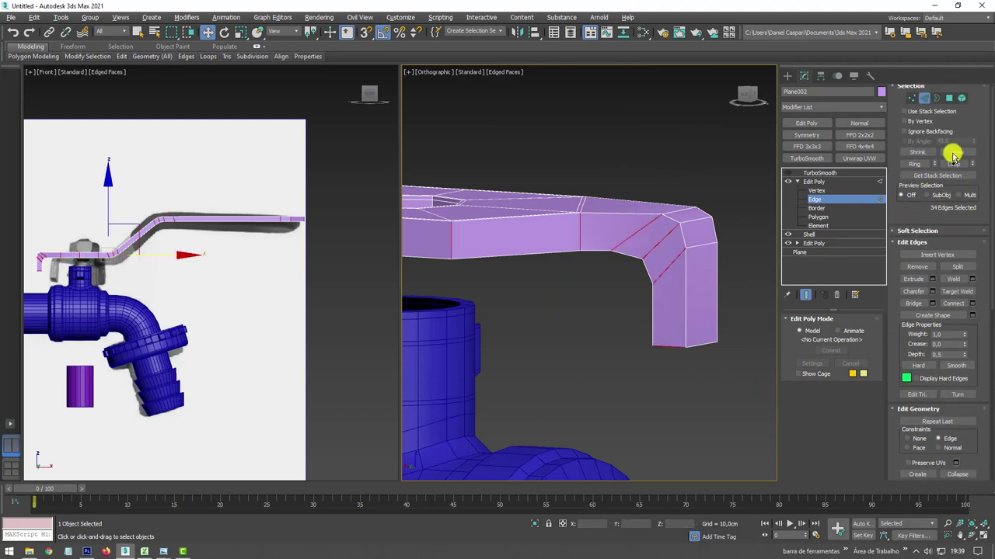
{"action": "left_click", "coordinate": [949, 97], "text": "ctrl"}
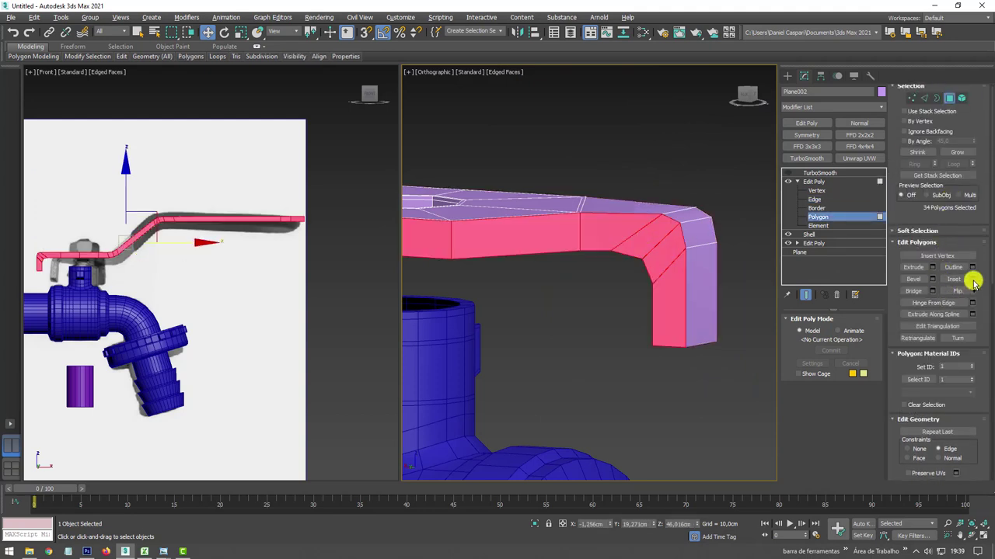
{"action": "left_click", "coordinate": [971, 279]}
{"action": "left_click", "coordinate": [647, 193]}
{"action": "middle_click_drag", "start_coordinate": [655, 196], "coordinate": [699, 304], "text": "alt"}
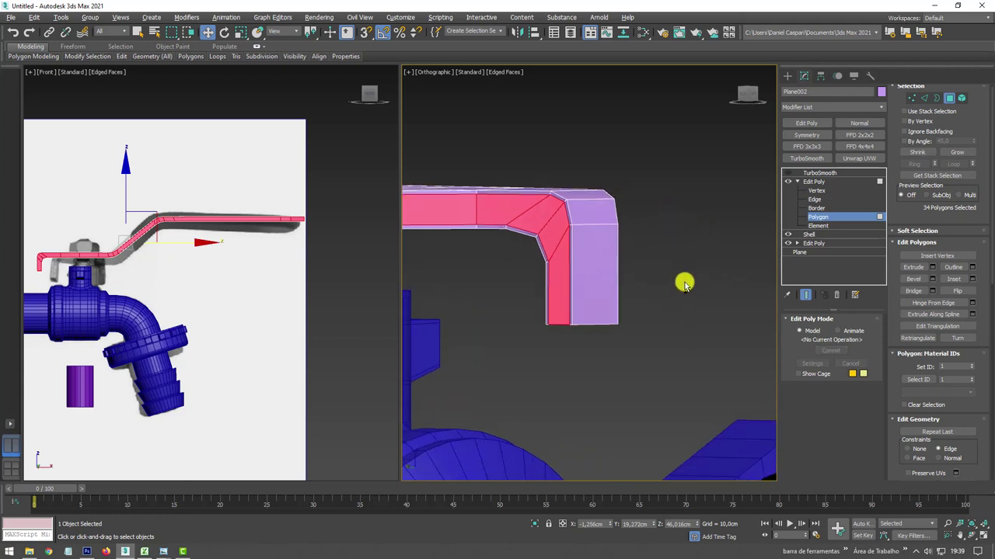
Add edge loops near the bottom of the vertical leg with Swift Loop.
{"action": "left_click", "coordinate": [924, 98]}
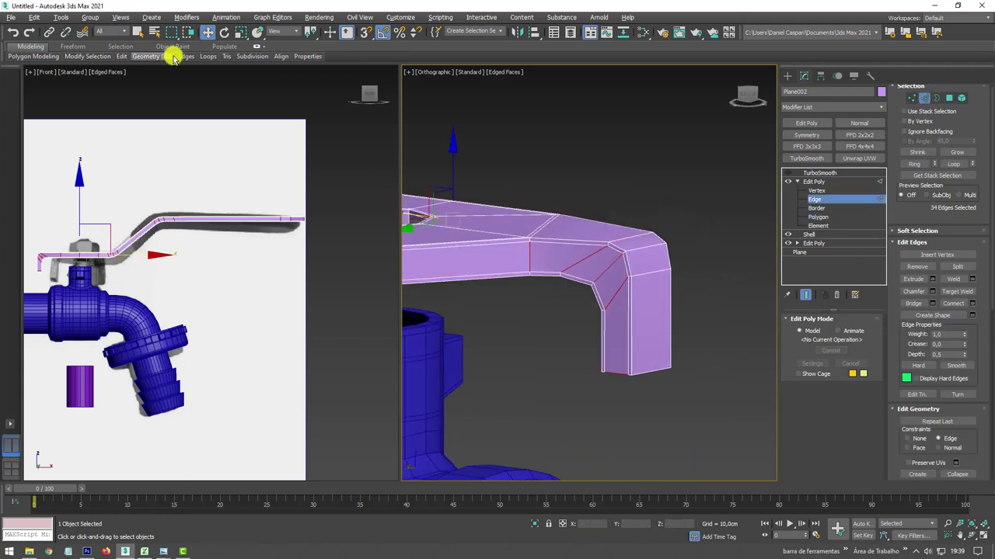
{"action": "left_click", "coordinate": [122, 56]}
{"action": "left_click", "coordinate": [205, 85]}
{"action": "left_click", "coordinate": [673, 313]}
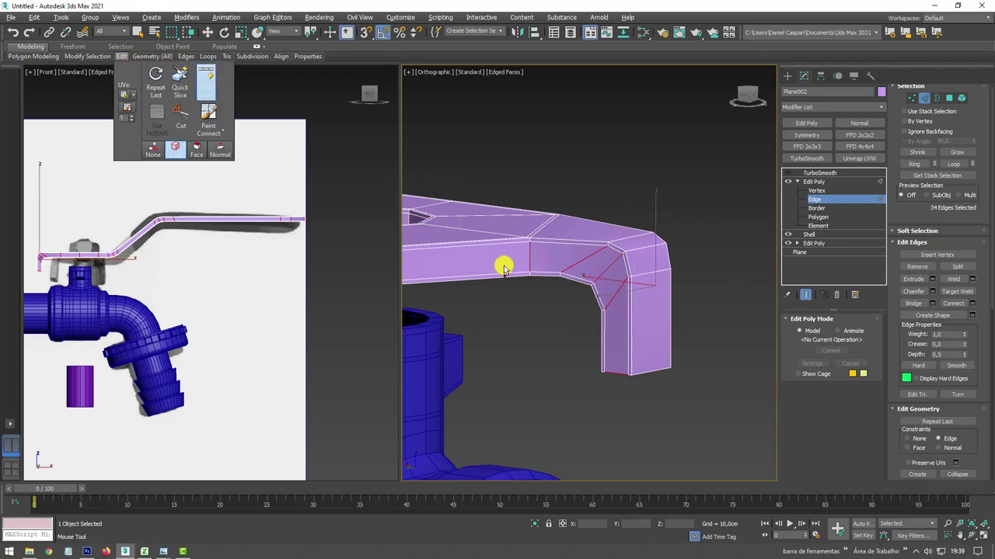
{"action": "left_click", "coordinate": [631, 372]}
{"action": "key", "text": "w"}
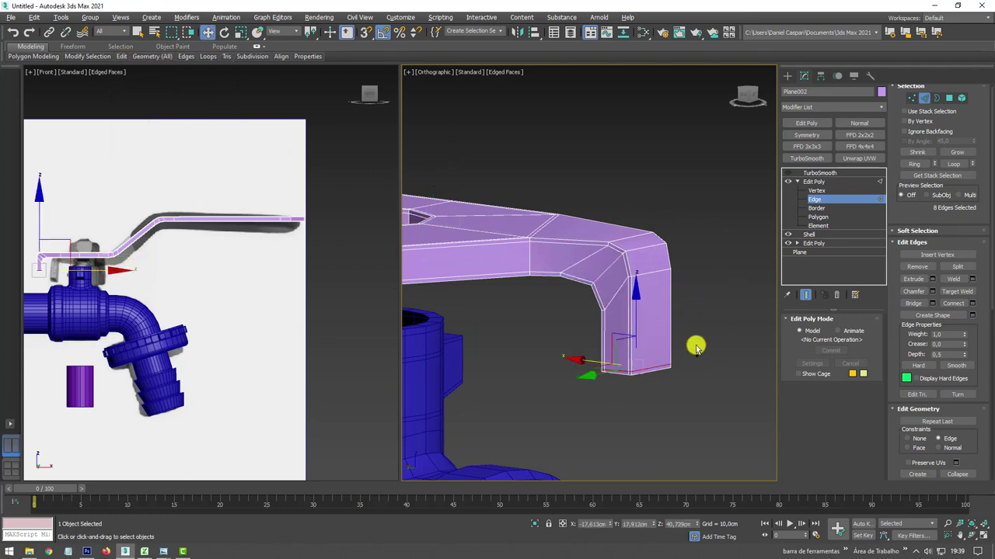
{"action": "mouse_move", "coordinate": [695, 345]}
{"action": "middle_mouse_down", "text": "alt"}
{"action": "mouse_move", "coordinate": [731, 318]}
{"action": "mouse_move", "coordinate": [657, 333]}
{"action": "mouse_move", "coordinate": [703, 350]}
{"action": "mouse_move", "coordinate": [682, 389]}
{"action": "middle_mouse_up", "text": "alt"}
{"action": "scroll", "coordinate": [622, 318], "scroll_direction": "down", "scroll_amount": 3}
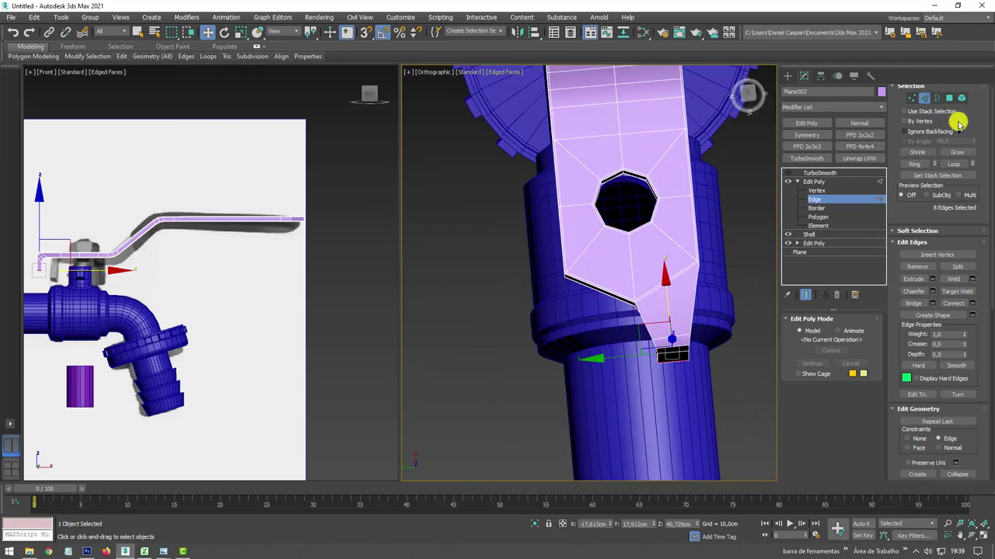
Select the handle tip faces and try copying them by shift-moving, then cancel.
{"action": "left_click", "coordinate": [948, 97]}
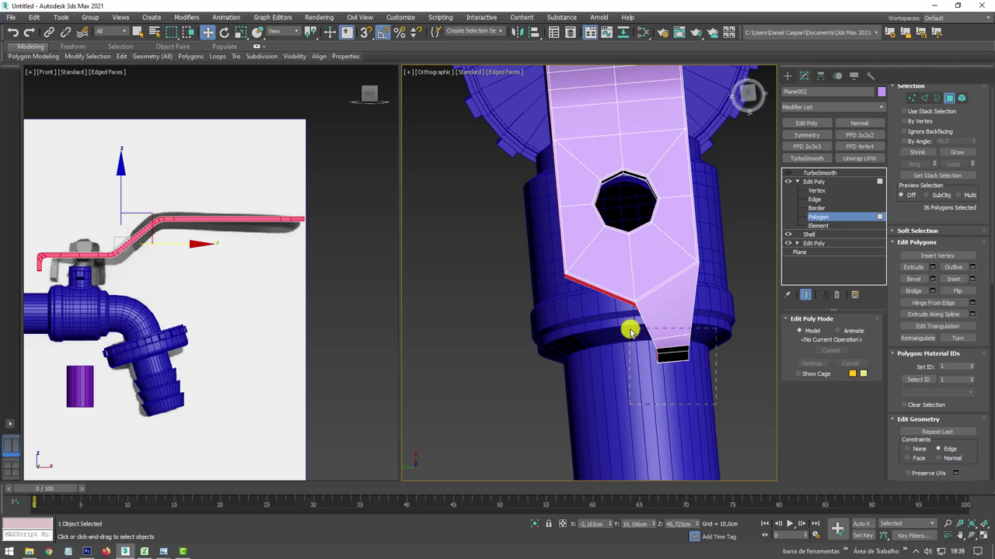
{"action": "left_click_drag", "start_coordinate": [630, 331], "coordinate": [631, 329], "text": "ctrl"}
{"action": "mouse_move", "coordinate": [694, 306]}
{"action": "middle_mouse_down", "text": "alt"}
{"action": "mouse_move", "coordinate": [715, 315]}
{"action": "mouse_move", "coordinate": [650, 311]}
{"action": "middle_mouse_up", "text": "alt"}
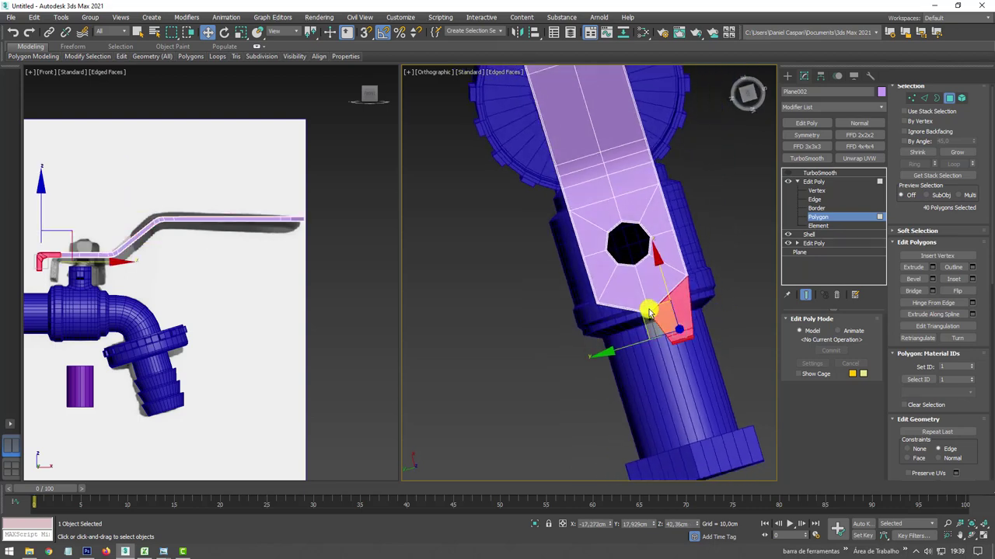
{"action": "left_click_drag", "start_coordinate": [650, 311], "coordinate": [582, 337], "text": "shift"}
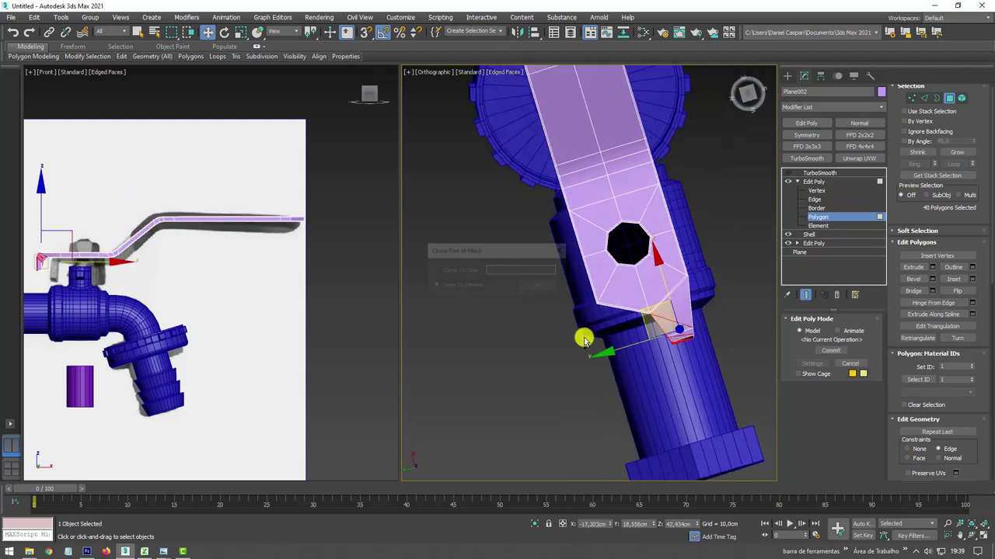
{"action": "left_click", "coordinate": [537, 288]}
{"action": "middle_click_drag", "start_coordinate": [660, 317], "coordinate": [689, 313], "text": "alt"}
{"action": "key", "text": "ctrl+d"}
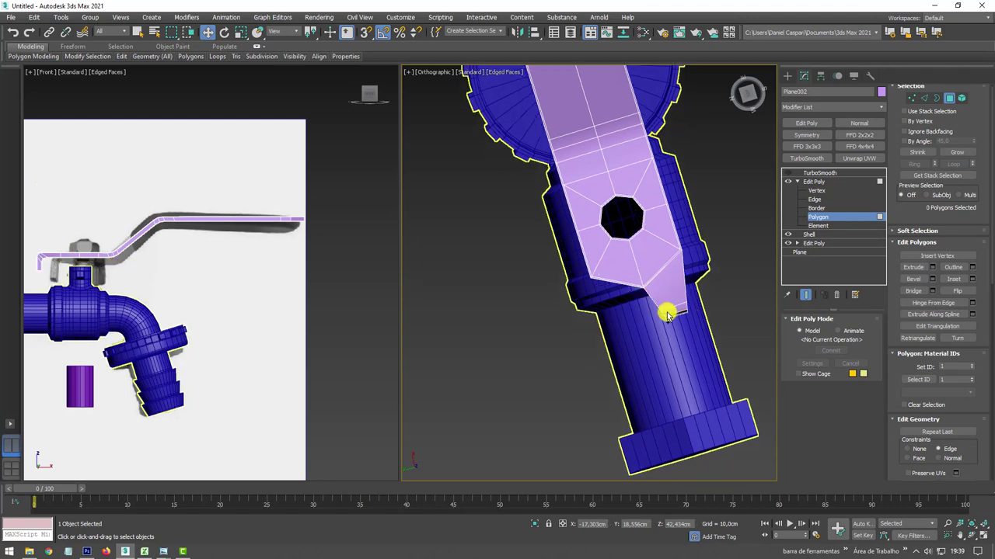
{"action": "scroll", "coordinate": [903, 164], "scroll_direction": "down", "scroll_amount": 5}
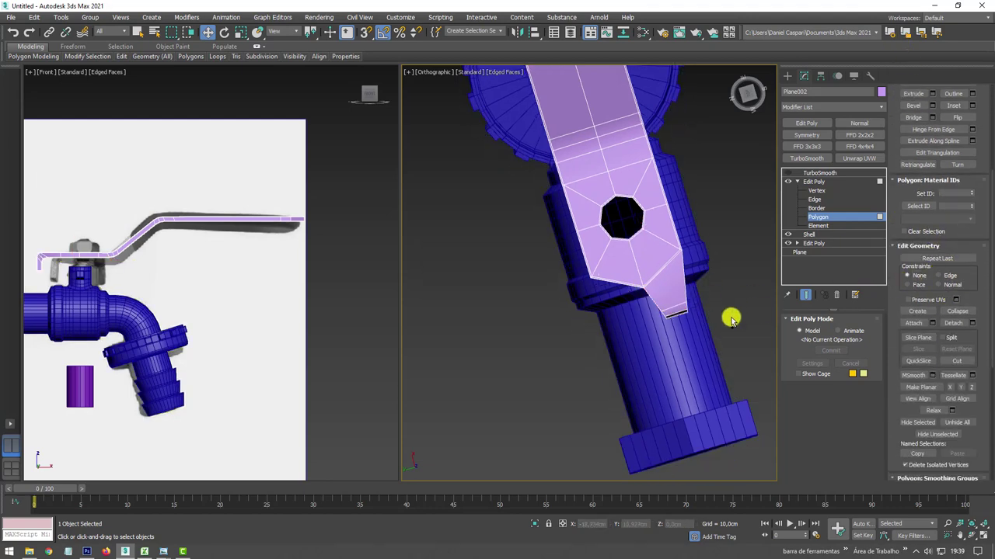
Clone one lower handle face as a separate piece, then rotate and move it.
{"action": "left_click", "coordinate": [645, 299]}
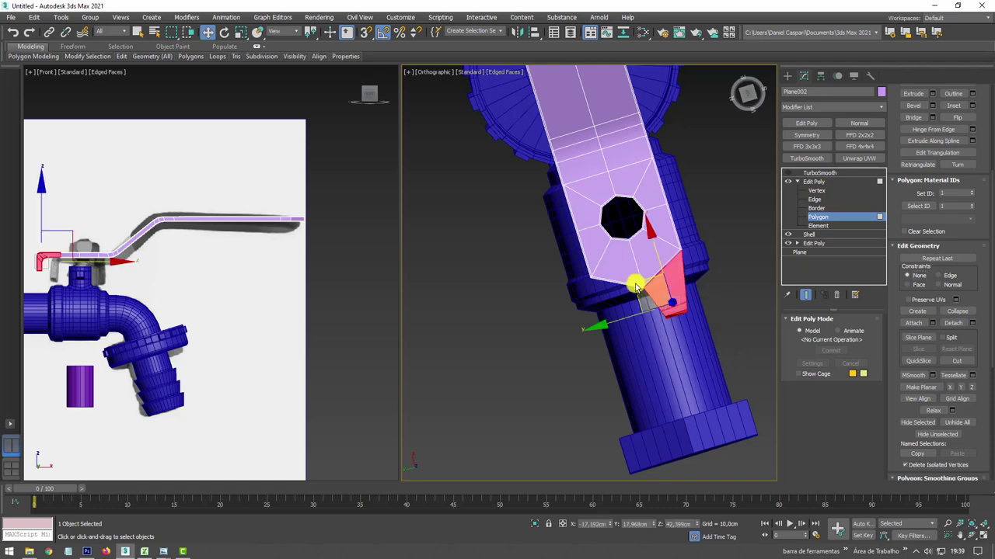
{"action": "left_click_drag", "start_coordinate": [635, 287], "coordinate": [519, 305], "text": "shift"}
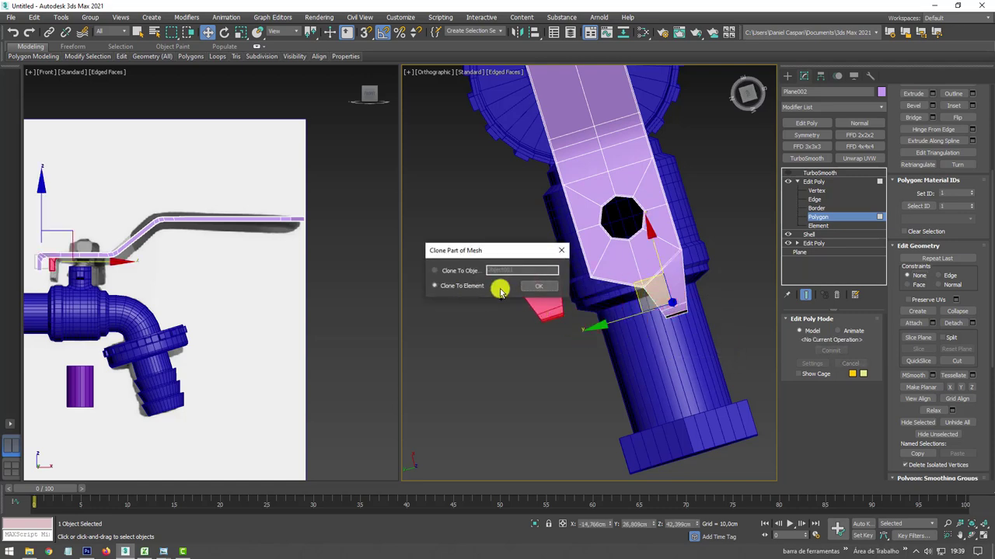
{"action": "left_click", "coordinate": [537, 286]}
{"action": "key", "text": "e"}
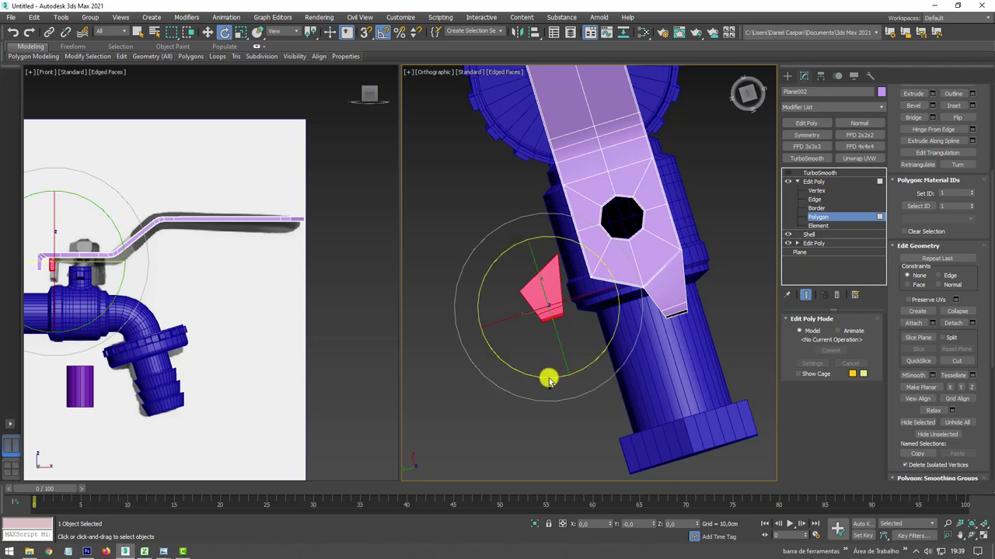
{"action": "left_click_drag", "start_coordinate": [549, 380], "coordinate": [483, 382]}
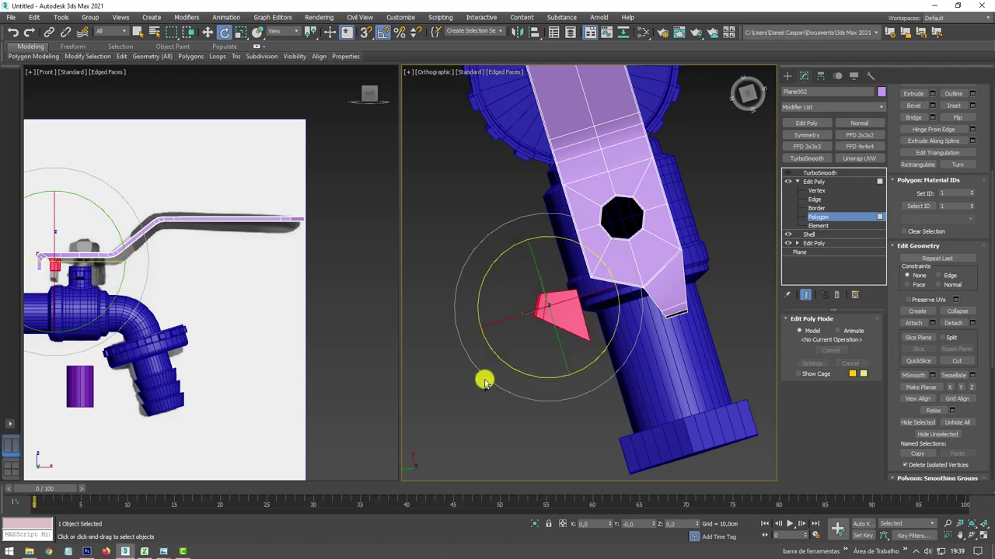
{"action": "key", "text": "w"}
{"action": "left_click_drag", "start_coordinate": [521, 289], "coordinate": [515, 228]}
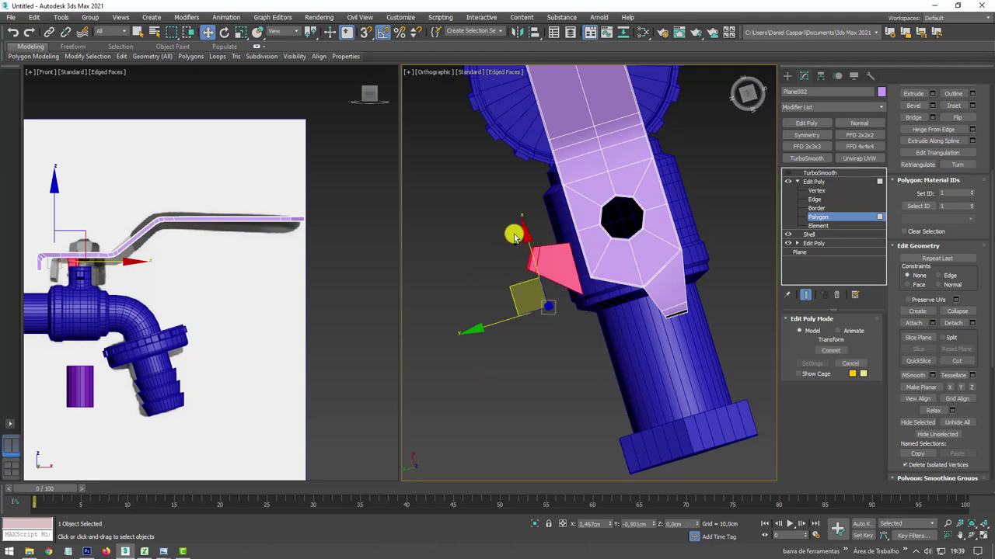
Shift the cloned polygon to the right and rotate it about its vertical axis.
{"action": "key", "text": "shift+z"}
{"action": "mouse_move", "coordinate": [616, 175]}
{"action": "middle_mouse_down", "text": "alt"}
{"action": "mouse_move", "coordinate": [655, 224]}
{"action": "mouse_move", "coordinate": [632, 216]}
{"action": "mouse_move", "coordinate": [644, 238]}
{"action": "middle_mouse_up", "text": "alt"}
{"action": "left_click_drag", "start_coordinate": [613, 250], "coordinate": [660, 267]}
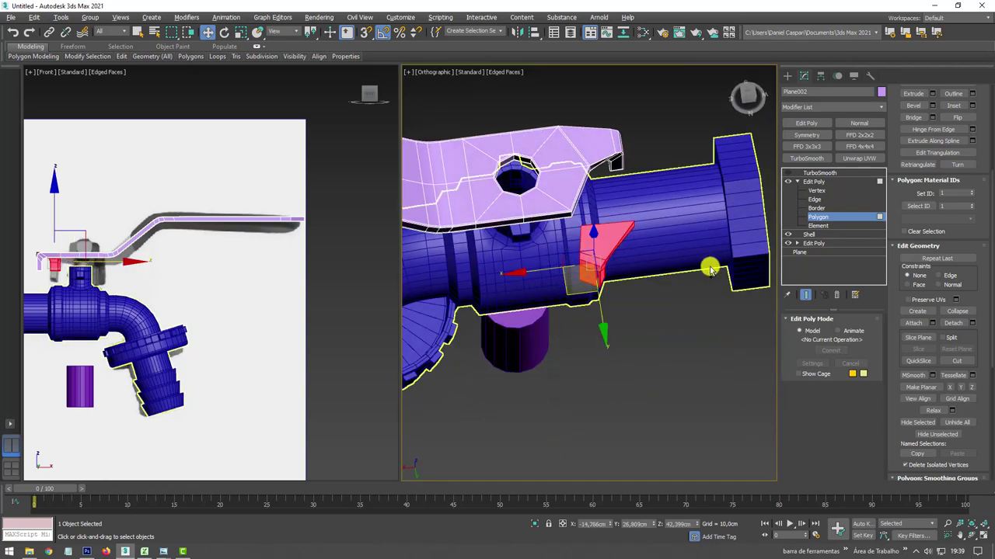
{"action": "middle_click_drag", "start_coordinate": [709, 268], "coordinate": [650, 267], "text": "alt"}
{"action": "key", "text": "e"}
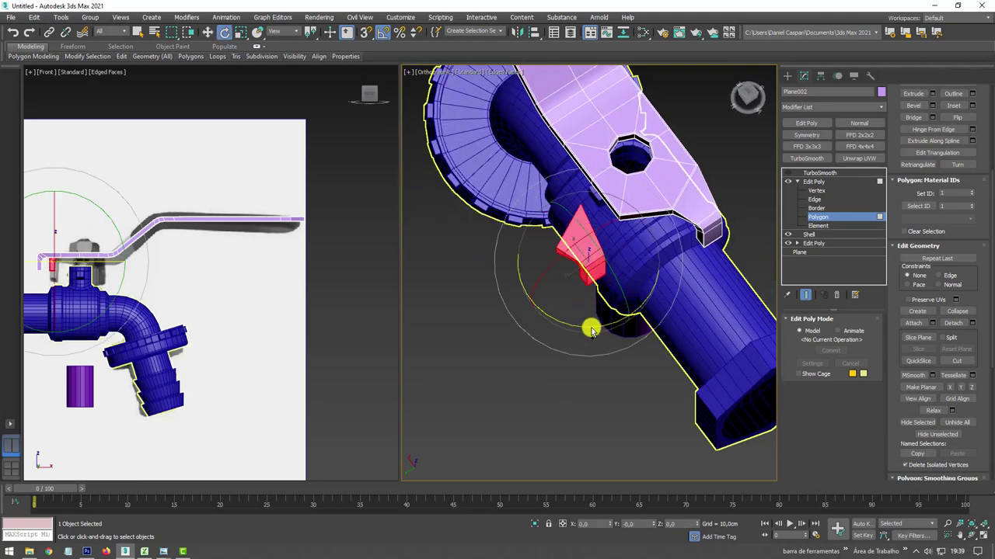
{"action": "left_click_drag", "start_coordinate": [591, 330], "coordinate": [541, 339]}
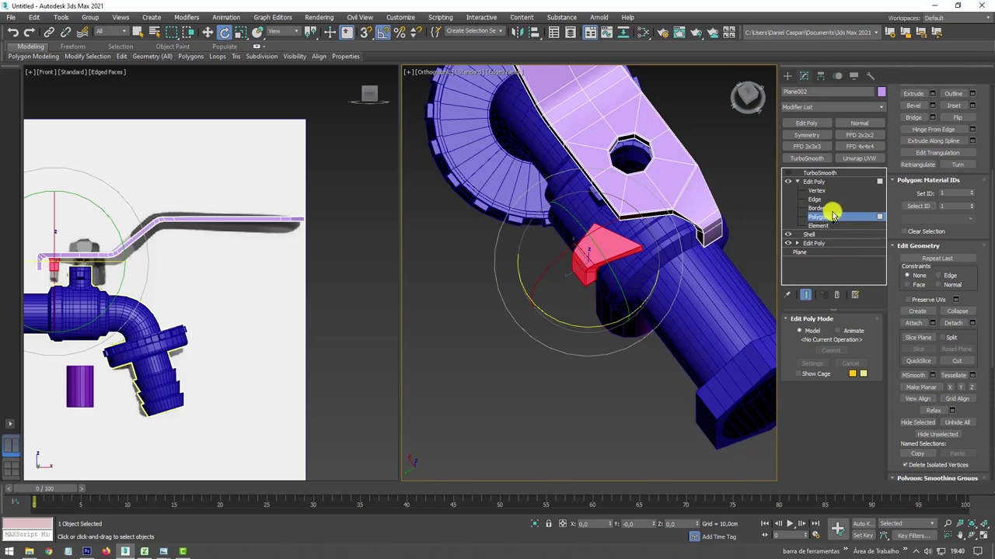
{"action": "scroll", "coordinate": [684, 257], "scroll_direction": "up", "scroll_amount": 2}
{"action": "left_click", "coordinate": [668, 338]}
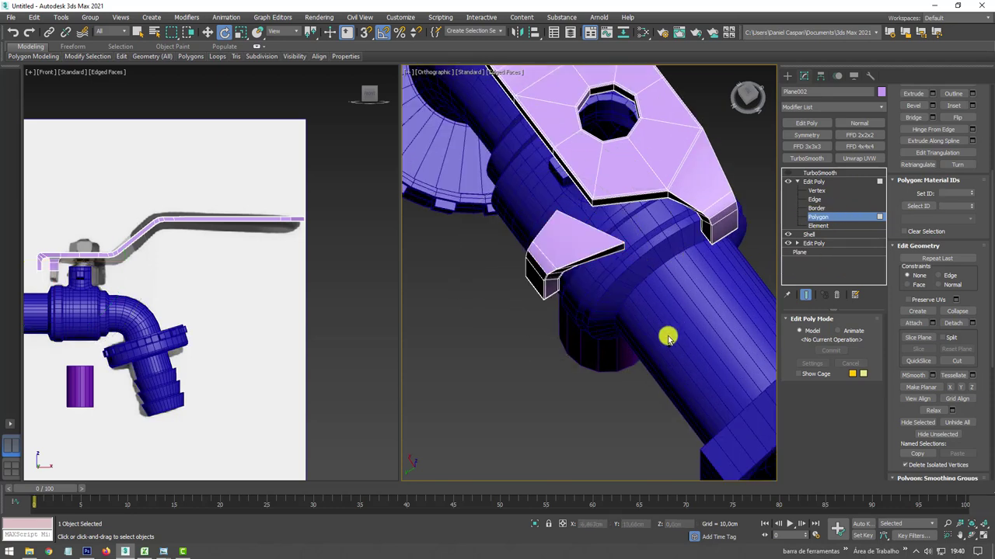
{"action": "left_click", "coordinate": [597, 237]}
{"action": "scroll", "coordinate": [614, 300], "scroll_direction": "up", "scroll_amount": 1}
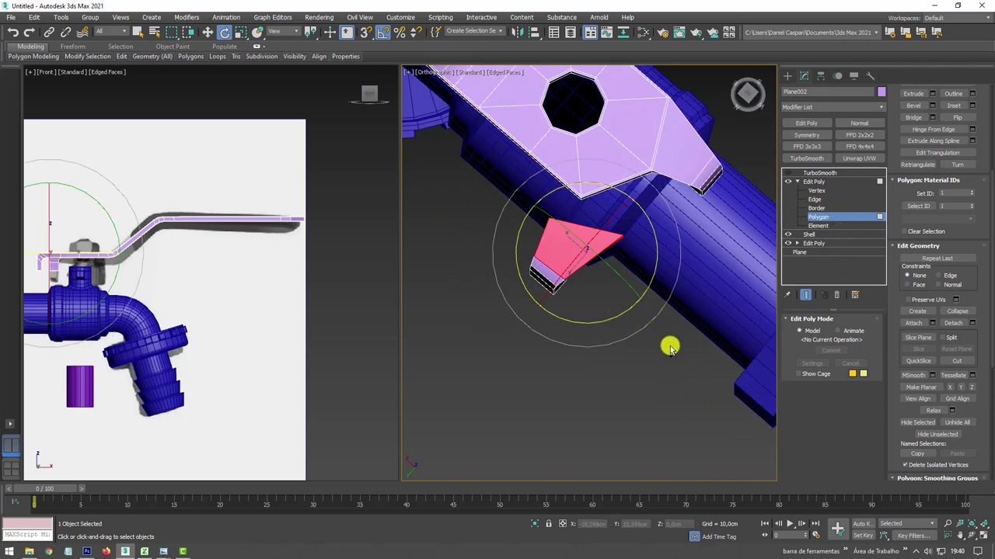
Rotate the piece's border about 20 degrees, then move the whole element beside the collar.
{"action": "key", "text": "3"}
{"action": "left_click_drag", "start_coordinate": [670, 348], "coordinate": [592, 209]}
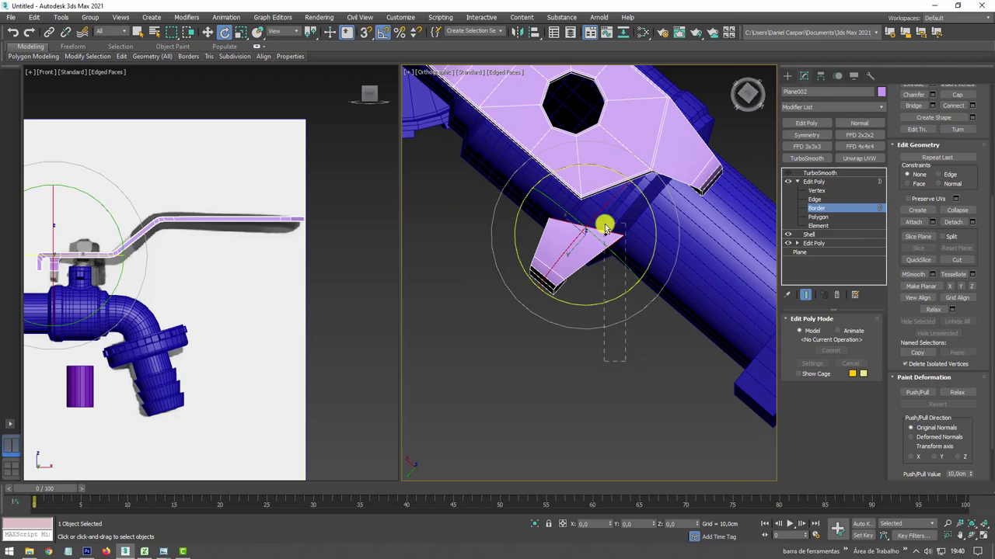
{"action": "left_click_drag", "start_coordinate": [623, 300], "coordinate": [602, 307]}
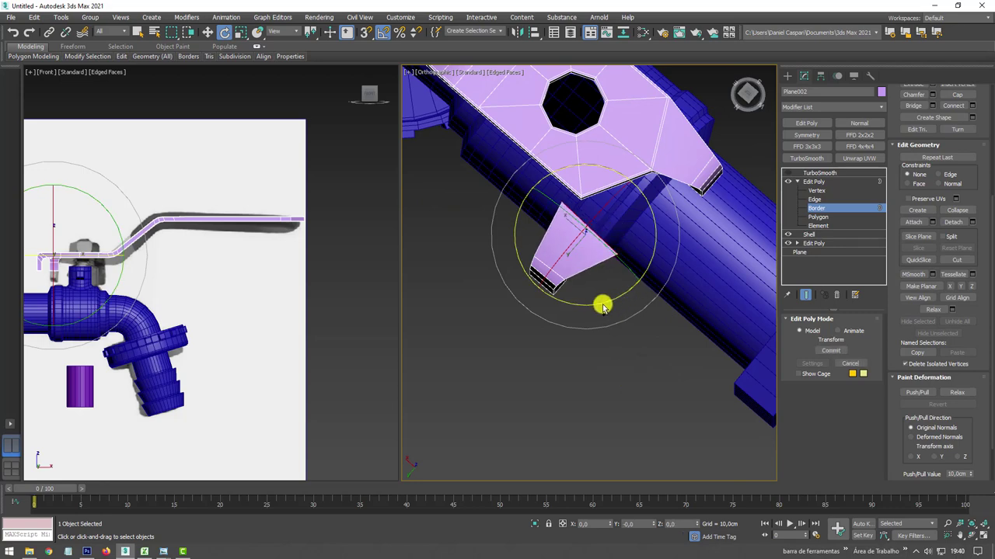
{"action": "left_click", "coordinate": [815, 225]}
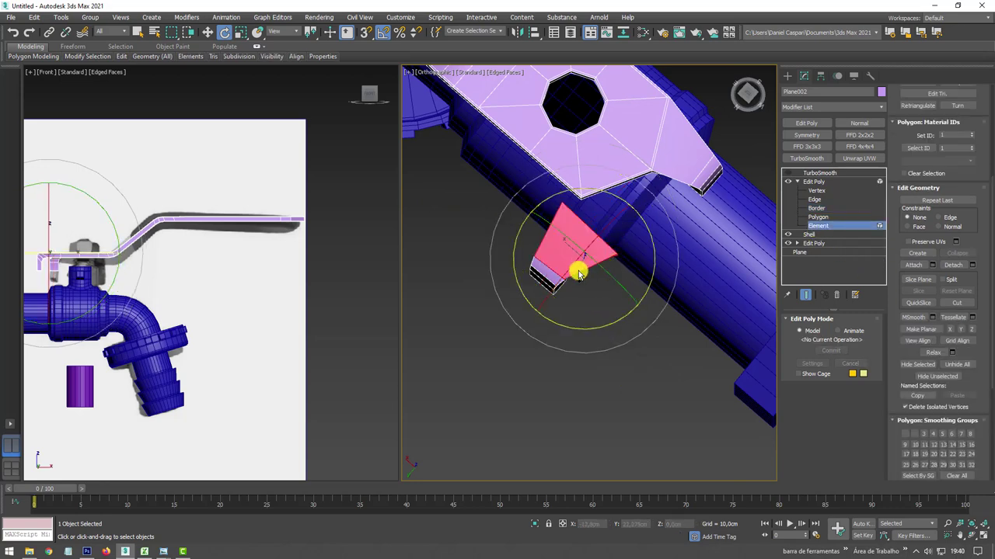
{"action": "left_click", "coordinate": [557, 257]}
{"action": "key", "text": "w"}
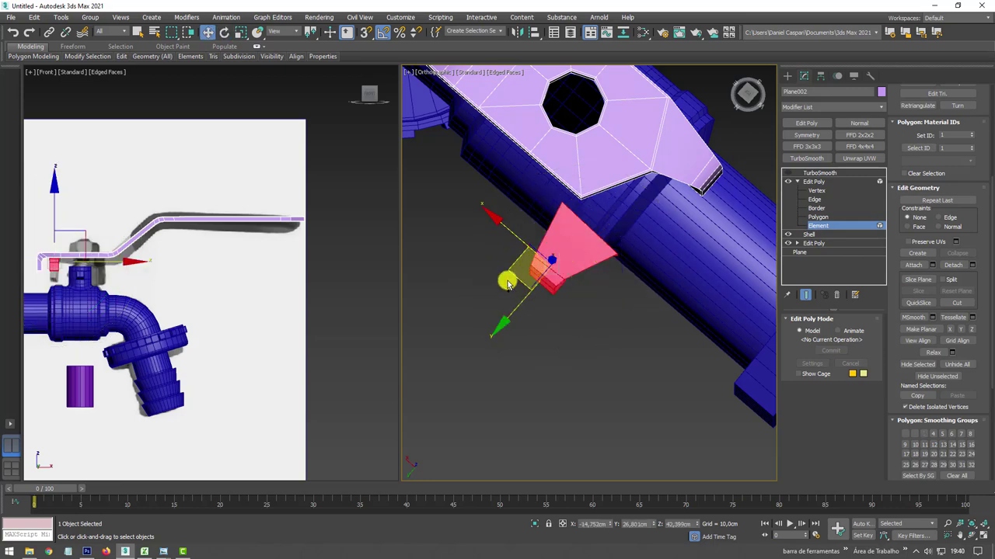
{"action": "left_click_drag", "start_coordinate": [510, 278], "coordinate": [471, 230]}
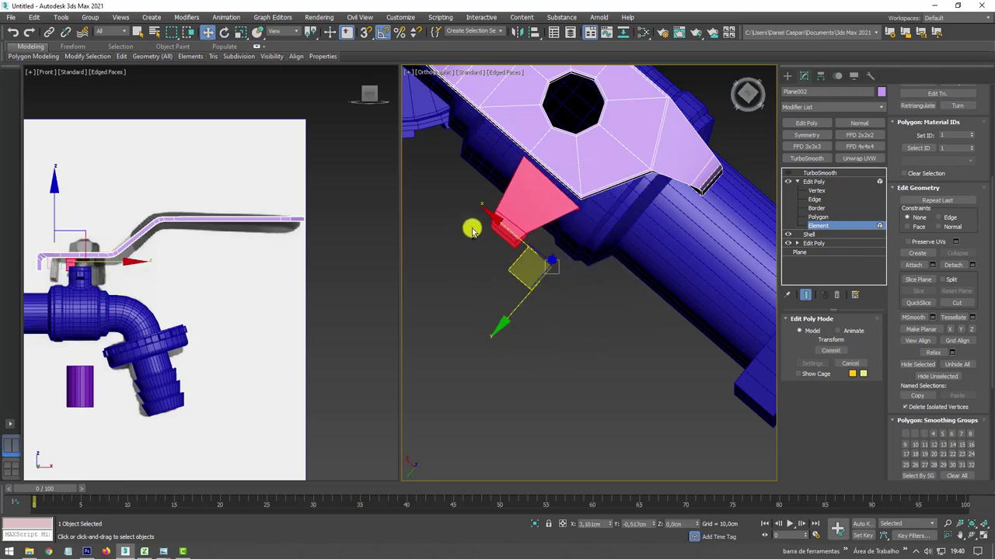
{"action": "mouse_move", "coordinate": [471, 230]}
{"action": "middle_mouse_down", "text": "alt"}
{"action": "mouse_move", "coordinate": [544, 241]}
{"action": "mouse_move", "coordinate": [515, 160]}
{"action": "mouse_move", "coordinate": [518, 182]}
{"action": "mouse_move", "coordinate": [578, 175]}
{"action": "mouse_move", "coordinate": [561, 207]}
{"action": "mouse_move", "coordinate": [571, 179]}
{"action": "middle_mouse_up", "text": "alt"}
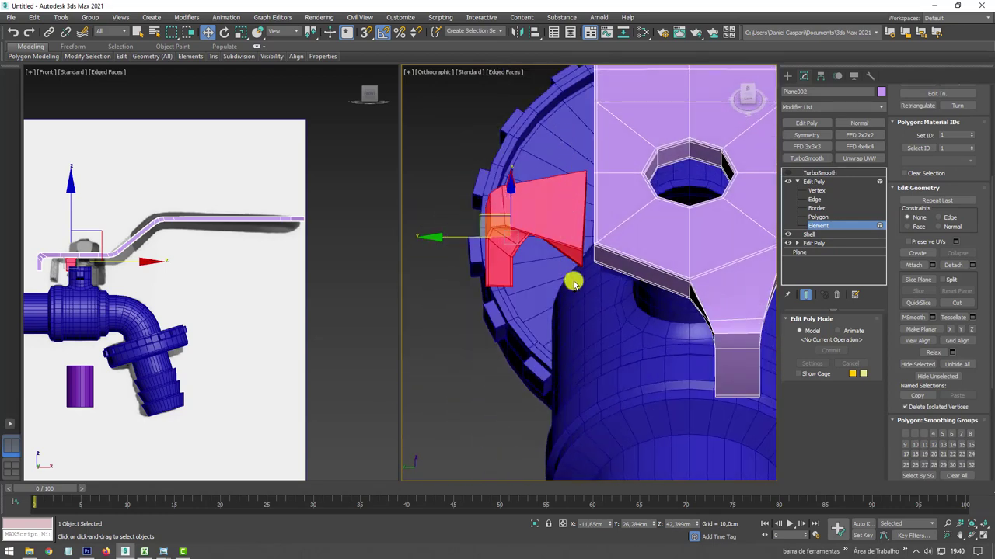
Select the handle plate's top and side faces.
{"action": "left_click", "coordinate": [833, 217]}
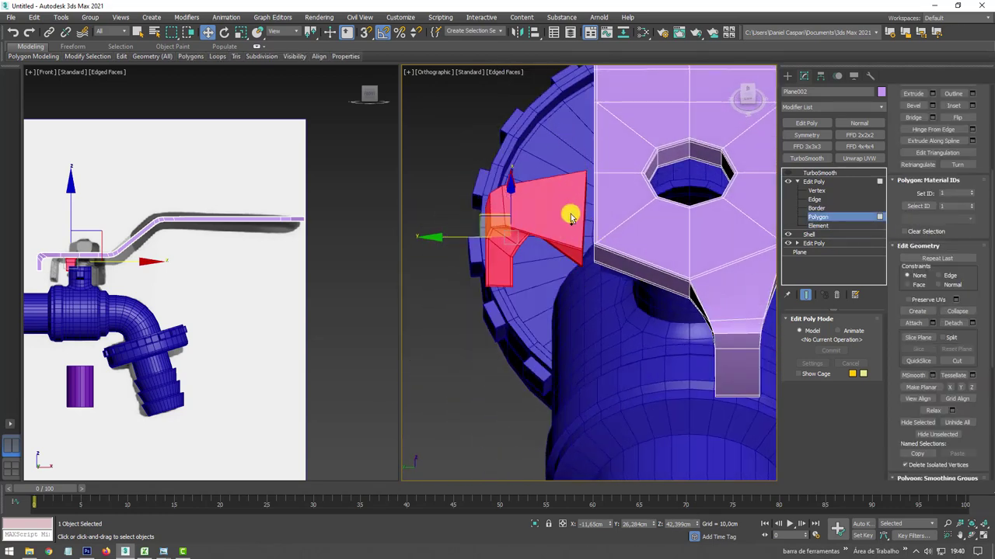
{"action": "left_click", "coordinate": [587, 287]}
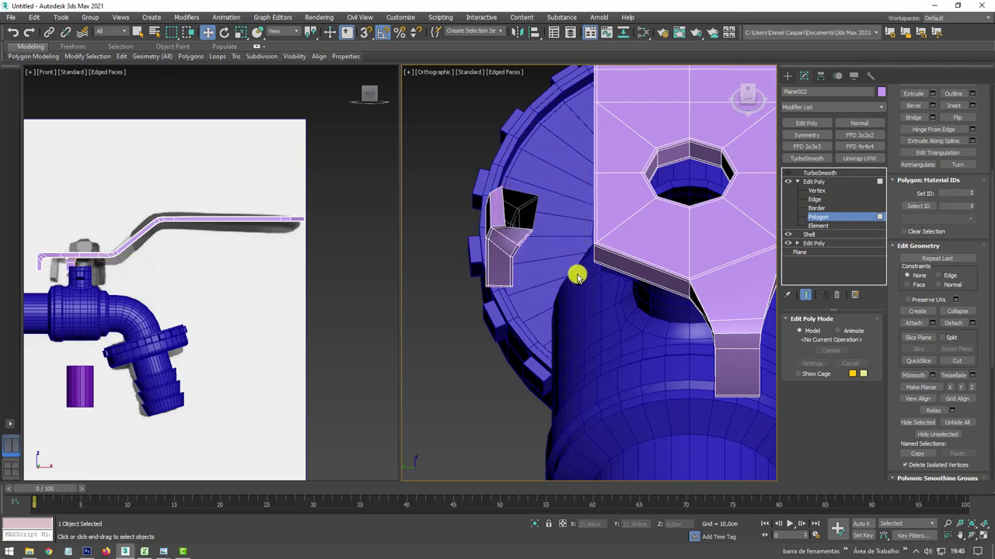
{"action": "mouse_move", "coordinate": [578, 272]}
{"action": "middle_mouse_down", "text": "alt"}
{"action": "mouse_move", "coordinate": [584, 240]}
{"action": "mouse_move", "coordinate": [474, 300]}
{"action": "mouse_move", "coordinate": [700, 161]}
{"action": "middle_mouse_up", "text": "alt"}
{"action": "scroll", "coordinate": [699, 161], "scroll_direction": "up", "scroll_amount": 3}
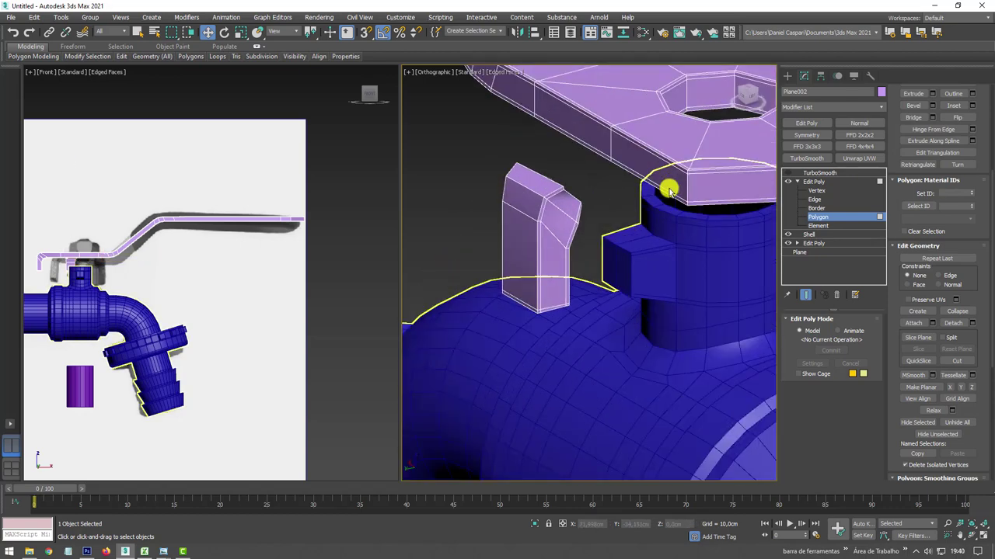
{"action": "scroll", "coordinate": [661, 189], "scroll_direction": "up", "scroll_amount": 2}
{"action": "left_click", "coordinate": [660, 168]}
{"action": "left_click", "coordinate": [678, 189]}
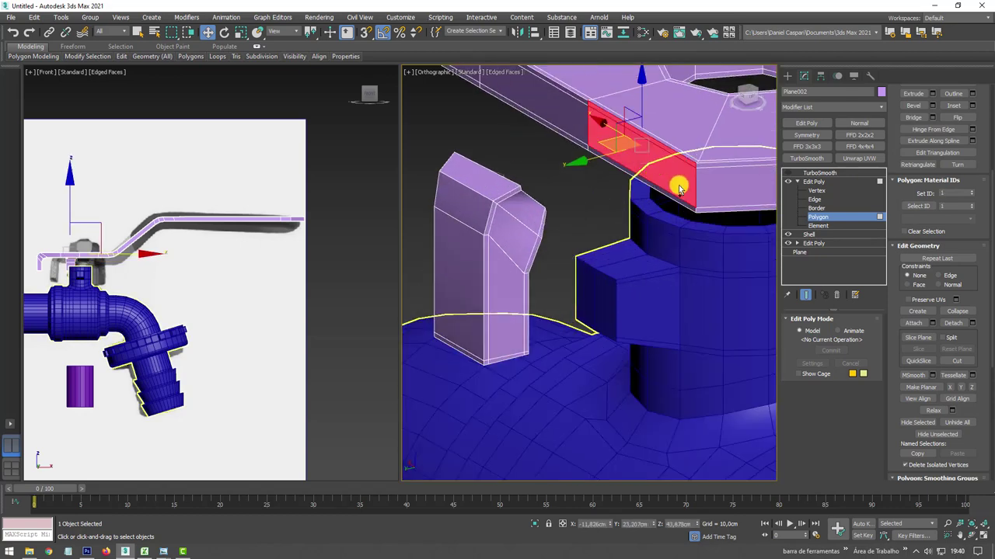
Try bridging the plate opening's border to the small piece, then undo it.
{"action": "left_click", "coordinate": [824, 208]}
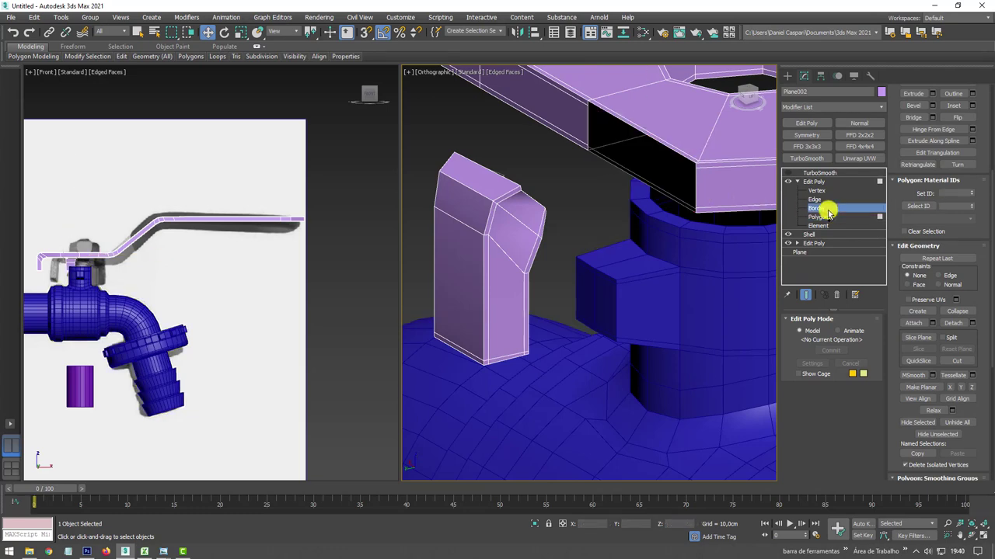
{"action": "key", "text": "ctrl+a"}
{"action": "middle_click_drag", "start_coordinate": [550, 199], "coordinate": [568, 215], "text": "alt"}
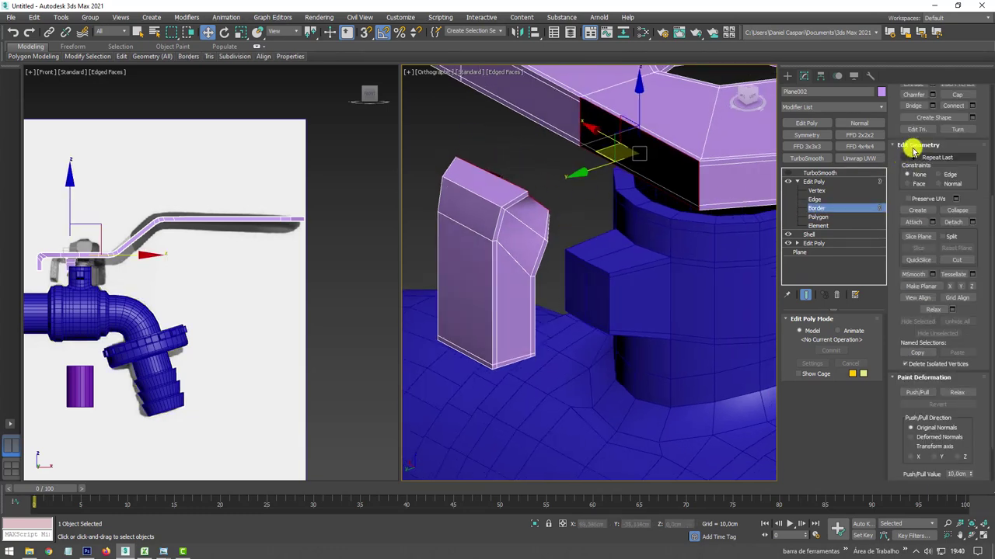
{"action": "left_click", "coordinate": [914, 106]}
{"action": "mouse_move", "coordinate": [738, 160]}
{"action": "middle_mouse_down", "text": "alt"}
{"action": "mouse_move", "coordinate": [689, 209]}
{"action": "mouse_move", "coordinate": [693, 298]}
{"action": "mouse_move", "coordinate": [539, 288]}
{"action": "mouse_move", "coordinate": [561, 288]}
{"action": "mouse_move", "coordinate": [570, 306]}
{"action": "mouse_move", "coordinate": [637, 309]}
{"action": "mouse_move", "coordinate": [590, 295]}
{"action": "mouse_move", "coordinate": [531, 294]}
{"action": "mouse_move", "coordinate": [512, 304]}
{"action": "mouse_move", "coordinate": [575, 329]}
{"action": "mouse_move", "coordinate": [614, 310]}
{"action": "middle_mouse_up", "text": "alt"}
{"action": "scroll", "coordinate": [707, 231], "scroll_direction": "up", "scroll_amount": 2}
{"action": "key", "text": "ctrl+z"}
{"action": "key", "text": "ctrl+d"}
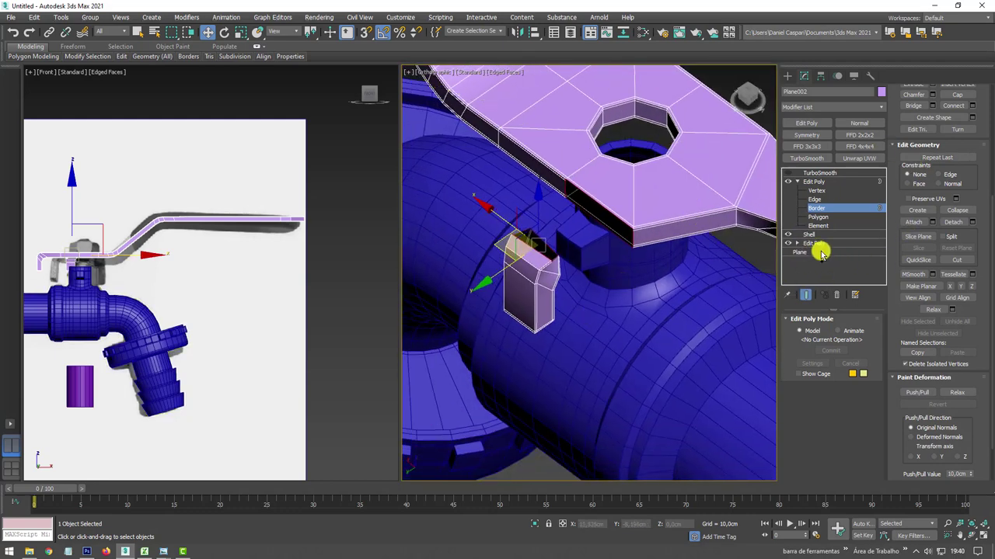
Delete the small cloned piece as a whole element.
{"action": "left_click", "coordinate": [820, 225]}
{"action": "left_click", "coordinate": [523, 282]}
{"action": "key", "text": "Delete"}
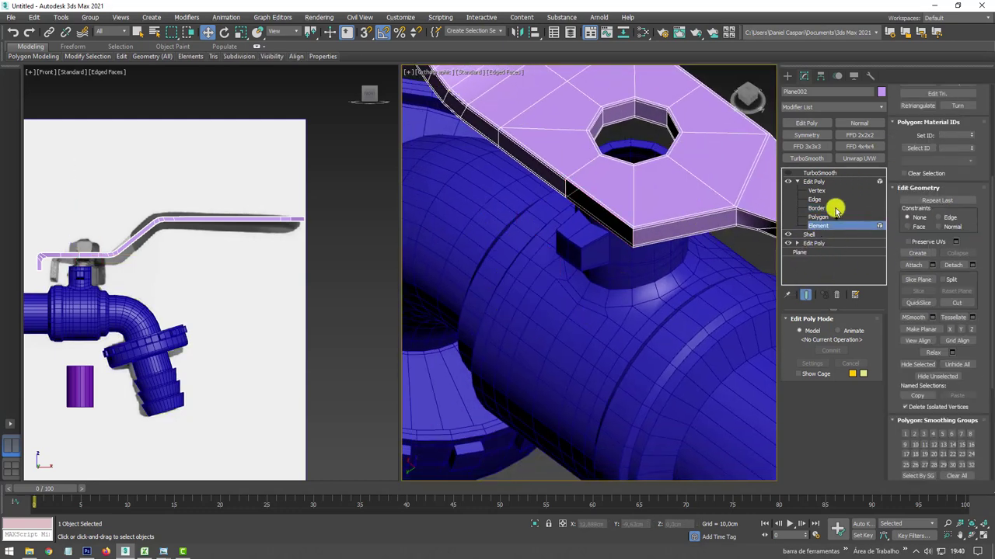
Extrude the plate opening's border outward, then scale it and move it up-left.
{"action": "left_click", "coordinate": [817, 209]}
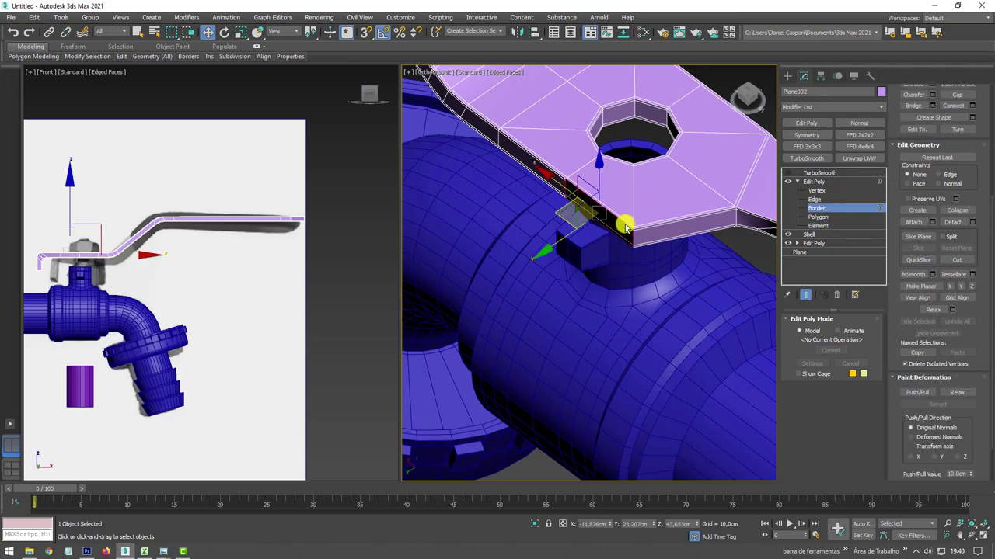
{"action": "middle_click_drag", "start_coordinate": [624, 226], "coordinate": [551, 237], "text": "alt"}
{"action": "mouse_move", "coordinate": [540, 240]}
{"action": "left_mouse_down", "text": "shift"}
{"action": "mouse_move", "coordinate": [503, 255]}
{"action": "mouse_move", "coordinate": [564, 260]}
{"action": "mouse_move", "coordinate": [559, 275]}
{"action": "left_mouse_up", "text": "shift"}
{"action": "key", "text": "r"}
{"action": "middle_click_drag", "start_coordinate": [560, 275], "coordinate": [498, 248], "text": "alt"}
{"action": "key", "text": "w"}
{"action": "mouse_move", "coordinate": [486, 256]}
{"action": "left_mouse_down"}
{"action": "mouse_move", "coordinate": [466, 259]}
{"action": "mouse_move", "coordinate": [500, 222]}
{"action": "mouse_move", "coordinate": [497, 206]}
{"action": "mouse_move", "coordinate": [505, 210]}
{"action": "left_mouse_up"}
Angle the extruded border and push it outward to lengthen the new arm.
{"action": "key", "text": "e"}
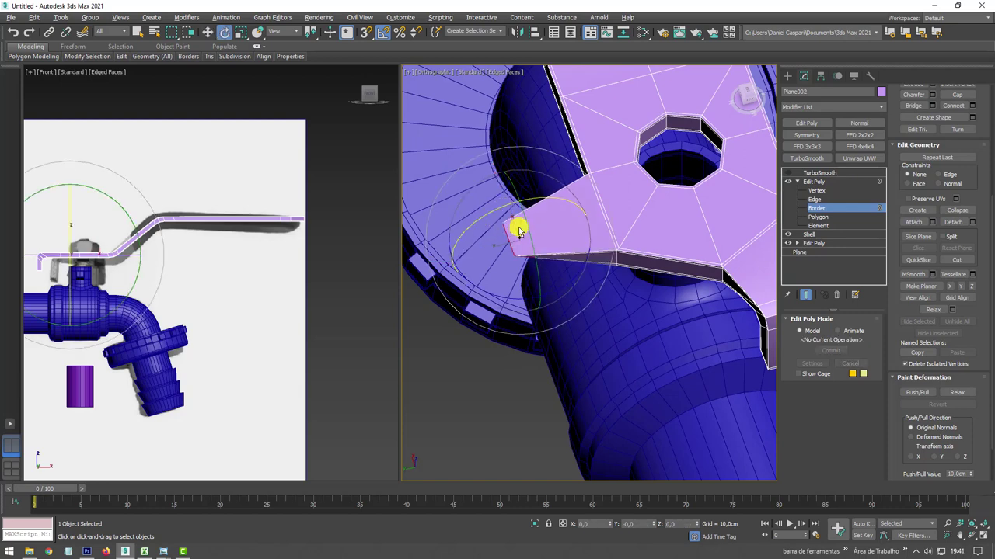
{"action": "middle_click_drag", "start_coordinate": [518, 226], "coordinate": [508, 182], "text": "alt"}
{"action": "left_click_drag", "start_coordinate": [497, 183], "coordinate": [513, 216]}
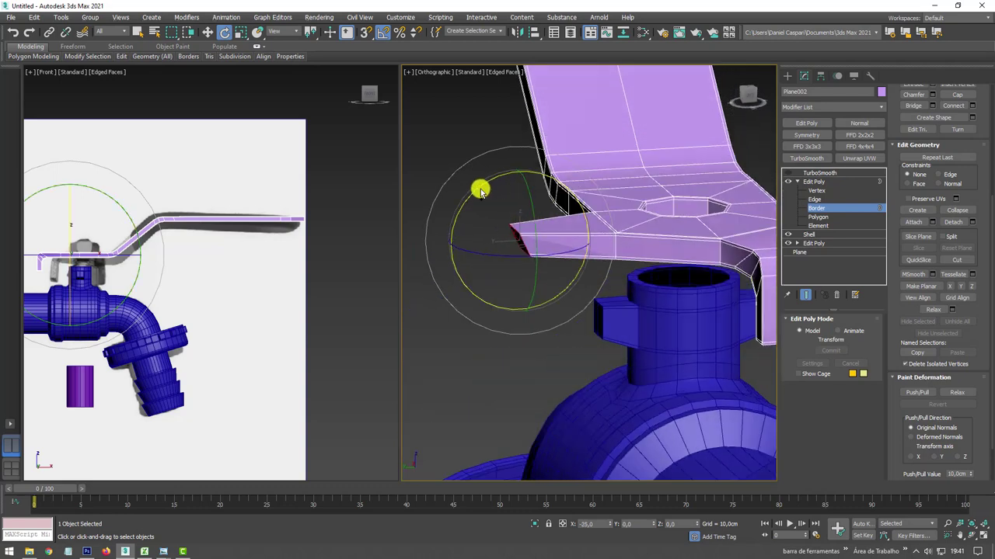
{"action": "key", "text": "w"}
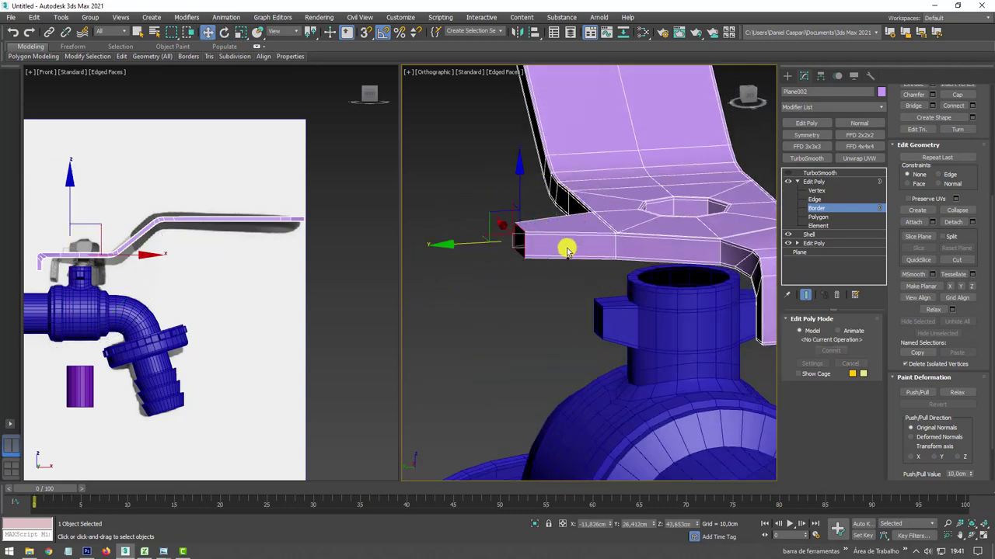
{"action": "left_click_drag", "start_coordinate": [474, 247], "coordinate": [435, 250]}
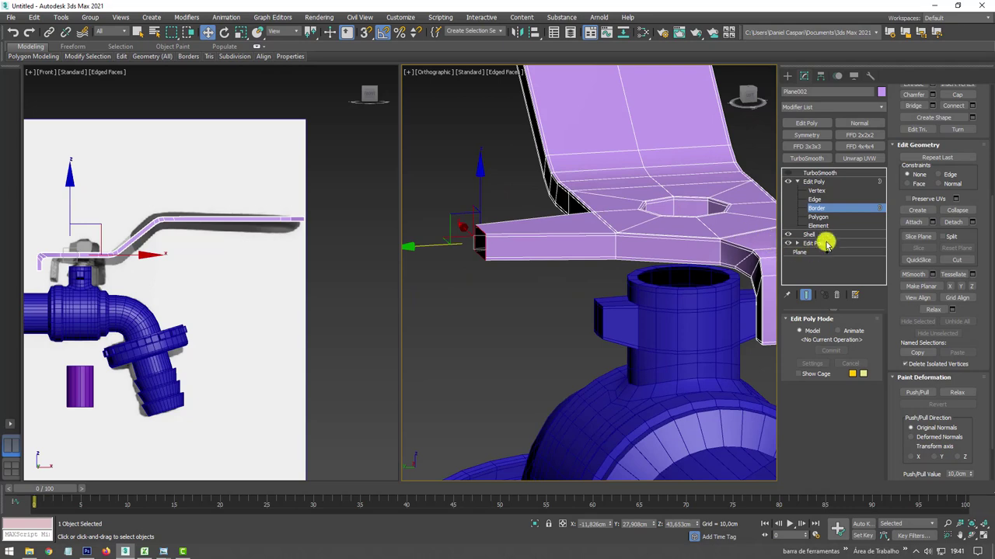
{"action": "scroll", "coordinate": [893, 200], "scroll_direction": "up", "scroll_amount": 4}
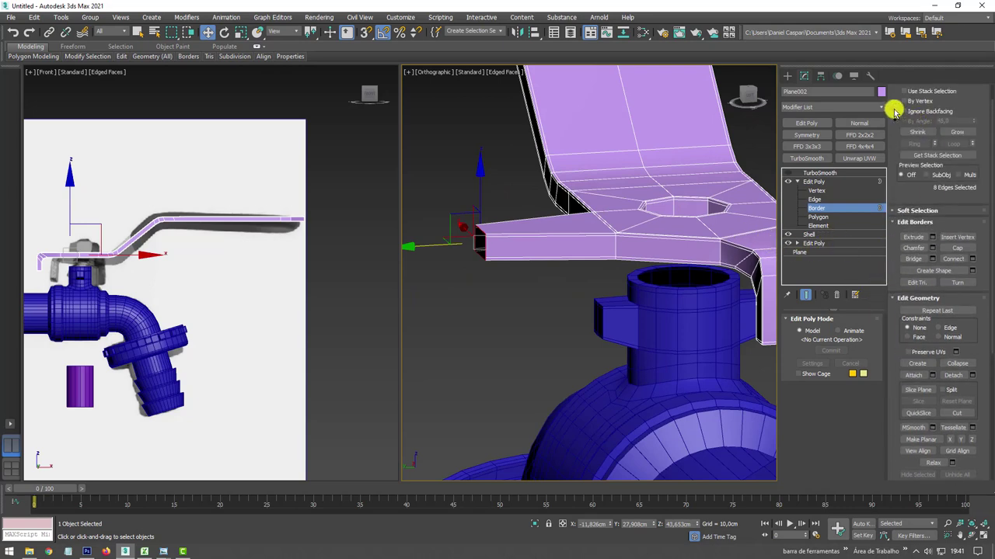
{"action": "scroll", "coordinate": [894, 111], "scroll_direction": "up", "scroll_amount": 1}
{"action": "left_click", "coordinate": [950, 104]}
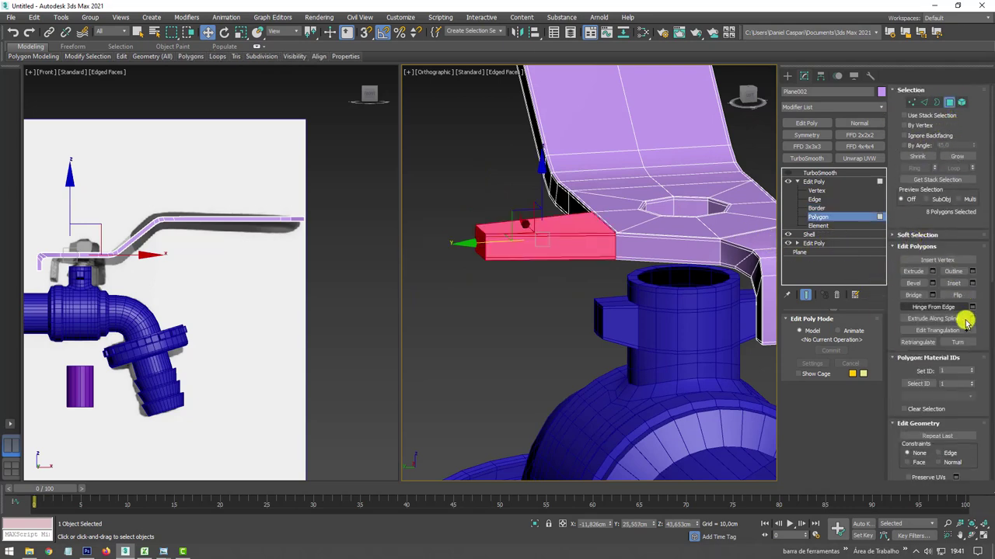
Turn on Slice Plane and tilt it steeply diagonal across the handle, then move it.
{"action": "scroll", "coordinate": [918, 310], "scroll_direction": "down", "scroll_amount": 5}
{"action": "left_click", "coordinate": [918, 329]}
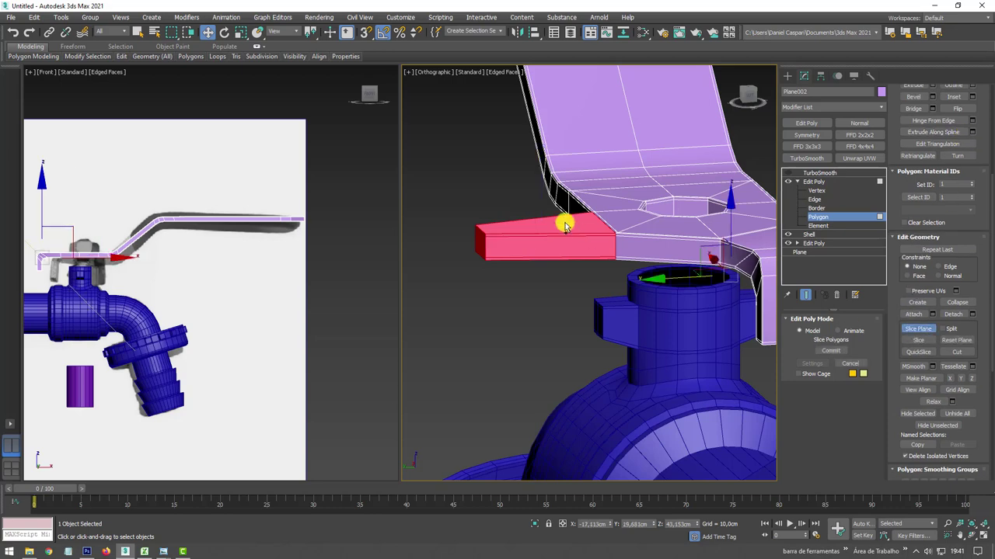
{"action": "mouse_move", "coordinate": [564, 222]}
{"action": "middle_mouse_down", "text": "alt"}
{"action": "mouse_move", "coordinate": [595, 204]}
{"action": "mouse_move", "coordinate": [536, 224]}
{"action": "mouse_move", "coordinate": [565, 287]}
{"action": "middle_mouse_up", "text": "alt"}
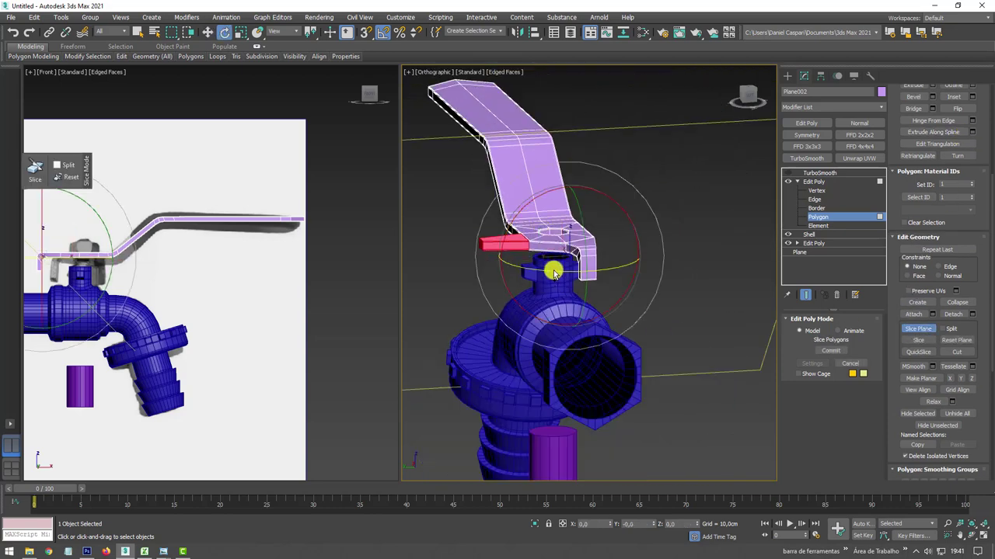
{"action": "mouse_move", "coordinate": [554, 269]}
{"action": "left_mouse_down"}
{"action": "mouse_move", "coordinate": [582, 269]}
{"action": "mouse_move", "coordinate": [506, 277]}
{"action": "mouse_move", "coordinate": [477, 260]}
{"action": "mouse_move", "coordinate": [467, 266]}
{"action": "mouse_move", "coordinate": [502, 231]}
{"action": "left_mouse_up"}
{"action": "key", "text": "w"}
{"action": "scroll", "coordinate": [553, 261], "scroll_direction": "up", "scroll_amount": 2}
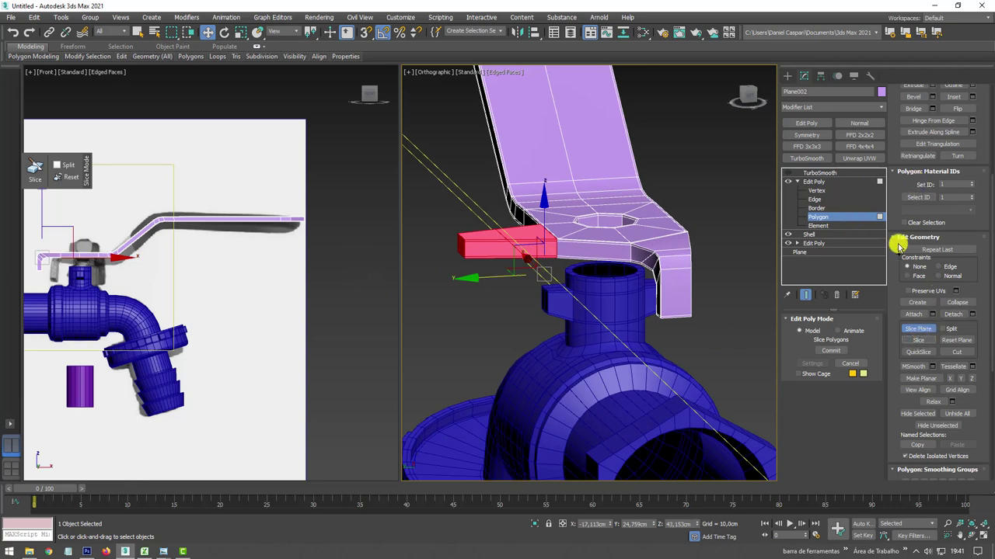
Turn Slice Plane off, clear the handle's polygon selection and switch to Border level.
{"action": "left_click", "coordinate": [909, 325]}
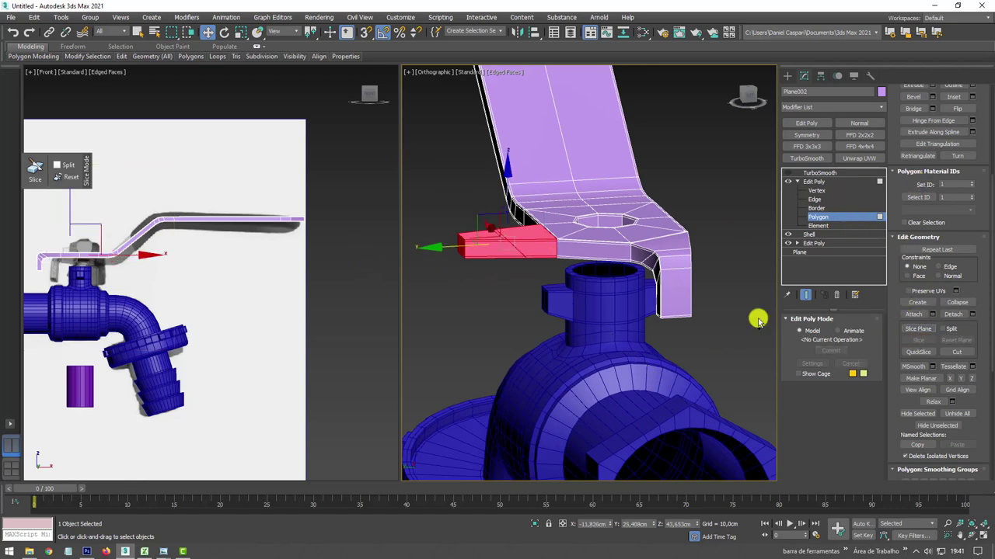
{"action": "left_click", "coordinate": [476, 289]}
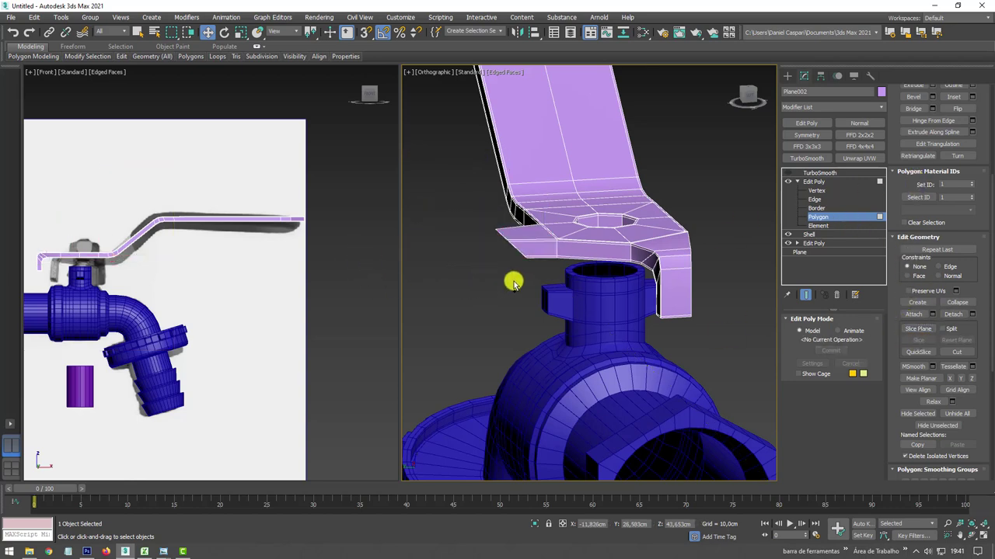
{"action": "left_click", "coordinate": [816, 208]}
{"action": "mouse_move", "coordinate": [516, 253]}
{"action": "middle_mouse_down", "text": "alt"}
{"action": "mouse_move", "coordinate": [573, 280]}
{"action": "mouse_move", "coordinate": [535, 249]}
{"action": "middle_mouse_up", "text": "alt"}
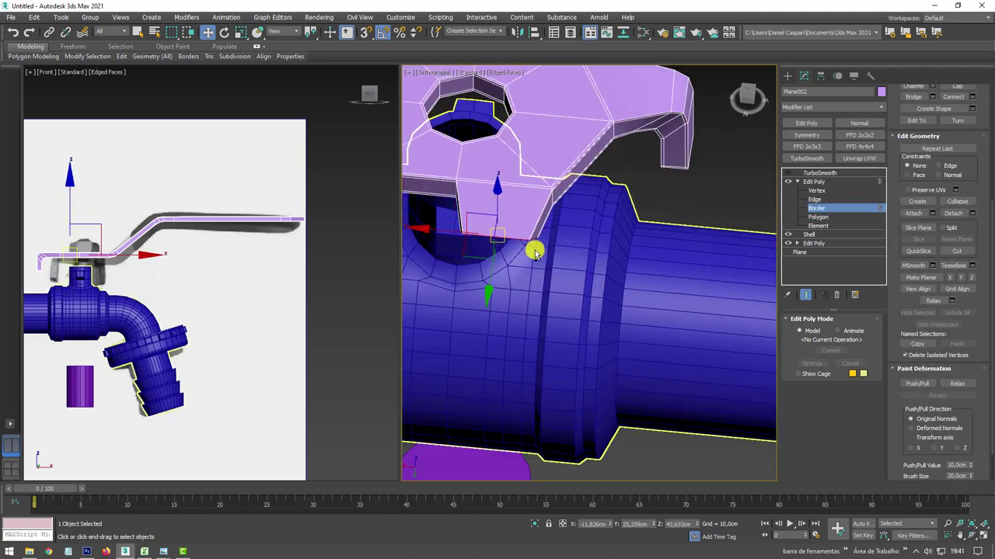
Move the selected border left and pull it down to lengthen the handle's tab.
{"action": "left_click_drag", "start_coordinate": [576, 245], "coordinate": [552, 247]}
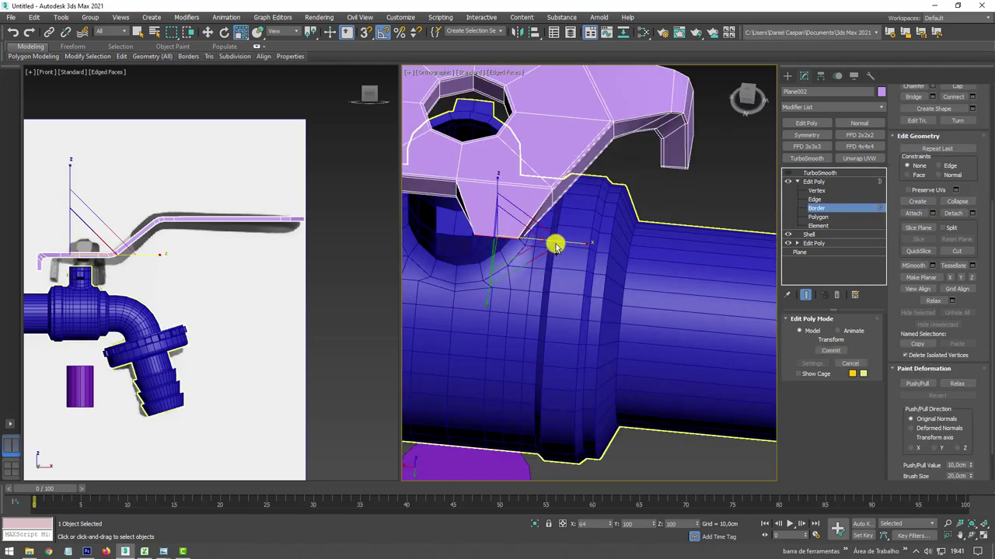
{"action": "mouse_move", "coordinate": [555, 245]}
{"action": "middle_mouse_down", "text": "alt"}
{"action": "mouse_move", "coordinate": [502, 223]}
{"action": "mouse_move", "coordinate": [478, 195]}
{"action": "middle_mouse_up", "text": "alt"}
{"action": "key", "text": "w"}
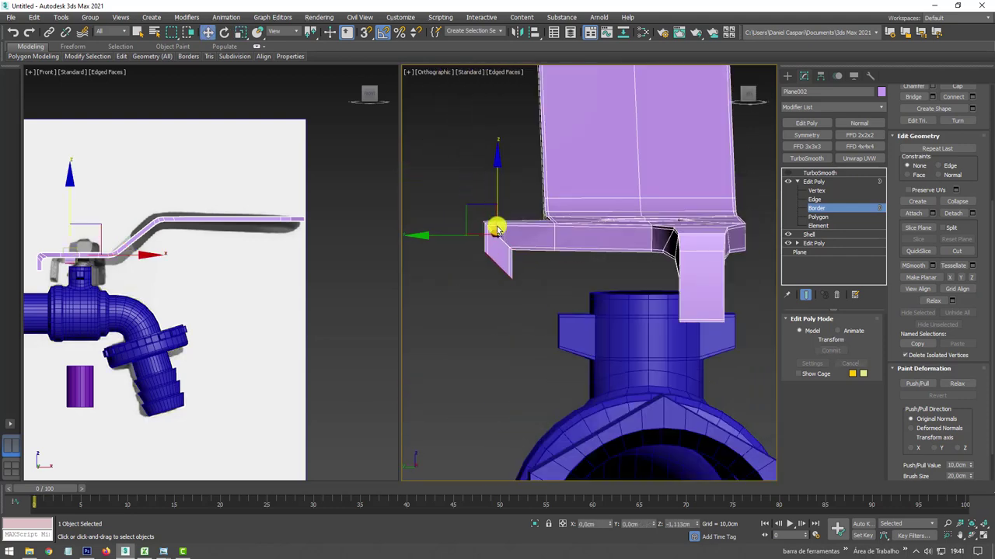
{"action": "left_click_drag", "start_coordinate": [496, 230], "coordinate": [497, 273]}
{"action": "key", "text": "e"}
{"action": "key", "text": "r"}
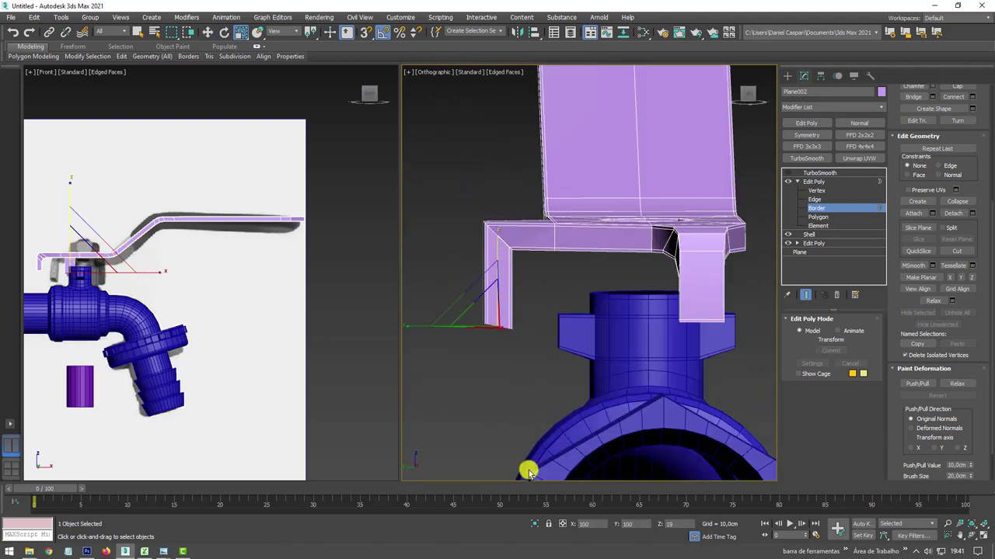
{"action": "mouse_move", "coordinate": [613, 127]}
{"action": "middle_mouse_down", "text": "alt"}
{"action": "mouse_move", "coordinate": [419, 288]}
{"action": "mouse_move", "coordinate": [526, 288]}
{"action": "mouse_move", "coordinate": [487, 417]}
{"action": "middle_mouse_up", "text": "alt"}
Isolate the handle and display it in wireframe.
{"action": "left_click", "coordinate": [535, 523]}
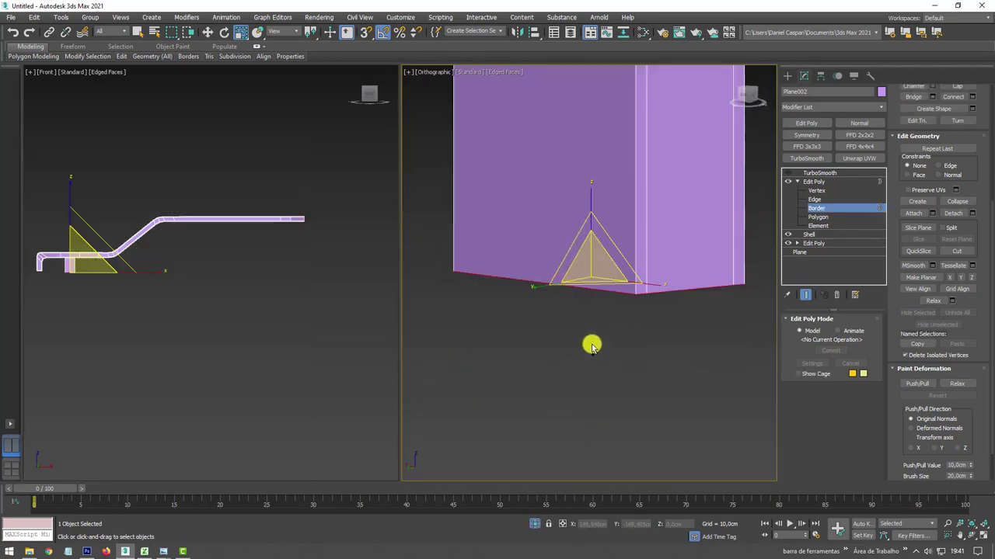
{"action": "key", "text": "F3"}
{"action": "mouse_move", "coordinate": [635, 351]}
{"action": "middle_mouse_down", "text": "alt"}
{"action": "mouse_move", "coordinate": [575, 132]}
{"action": "mouse_move", "coordinate": [671, 272]}
{"action": "mouse_move", "coordinate": [684, 247]}
{"action": "mouse_move", "coordinate": [839, 194]}
{"action": "middle_mouse_up", "text": "alt"}
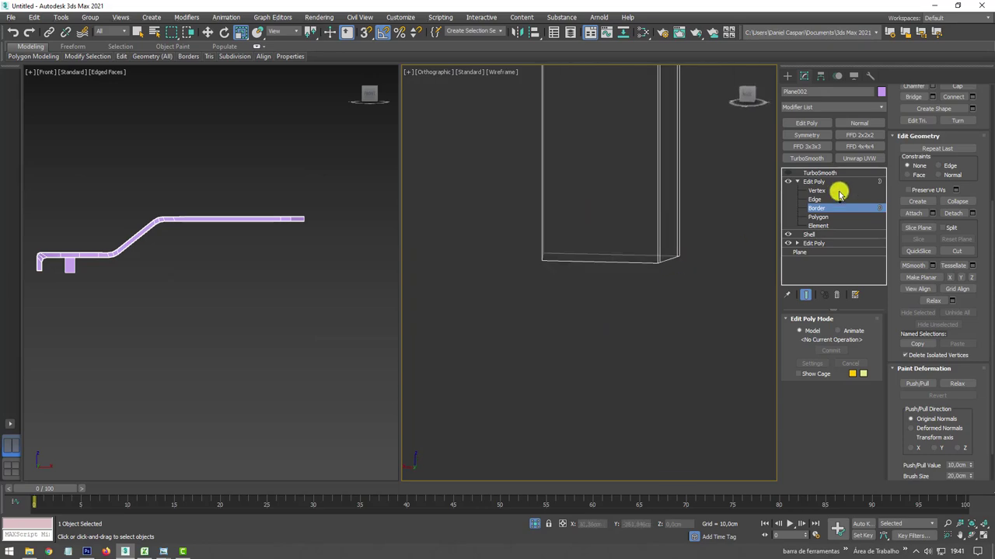
At Edge level, return to edged-faces shading and select the edge loop along the handle's leg.
{"action": "left_click", "coordinate": [816, 199]}
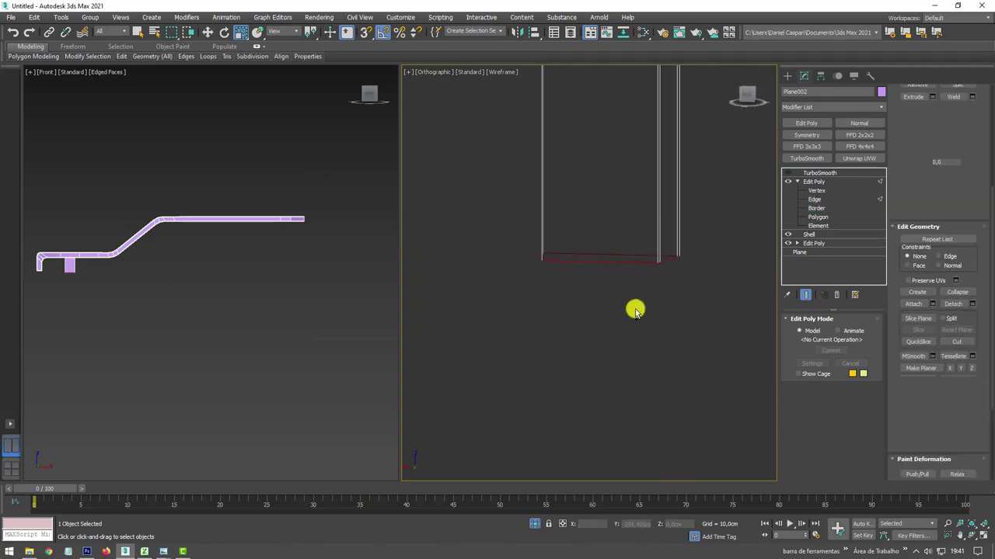
{"action": "left_click", "coordinate": [589, 213]}
{"action": "scroll", "coordinate": [599, 259], "scroll_direction": "up", "scroll_amount": 3}
{"action": "scroll", "coordinate": [596, 257], "scroll_direction": "up", "scroll_amount": 3}
{"action": "middle_click_drag", "start_coordinate": [596, 257], "coordinate": [573, 259], "text": "alt"}
{"action": "key", "text": "F3"}
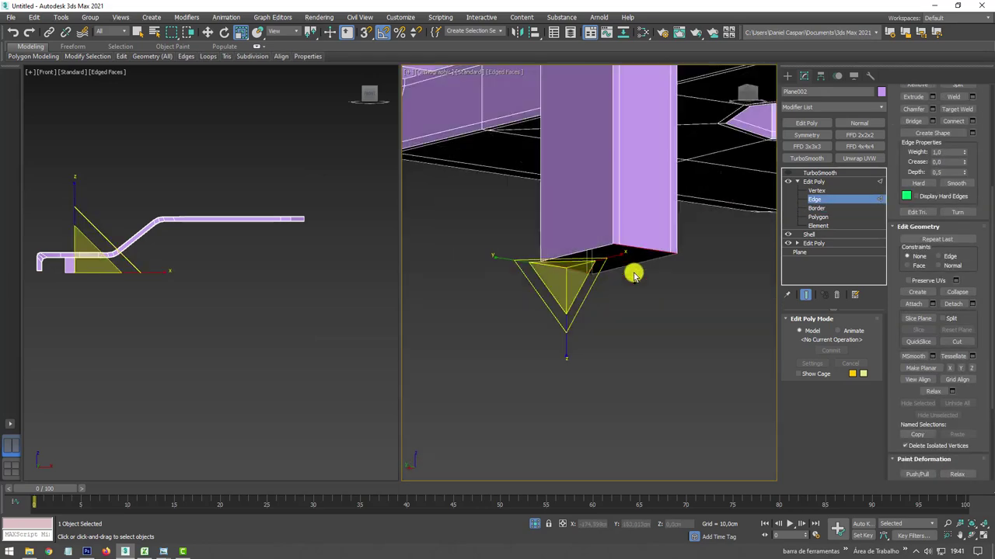
{"action": "mouse_move", "coordinate": [632, 271]}
{"action": "middle_mouse_down", "text": "alt"}
{"action": "mouse_move", "coordinate": [606, 222]}
{"action": "mouse_move", "coordinate": [682, 260]}
{"action": "mouse_move", "coordinate": [694, 231]}
{"action": "mouse_move", "coordinate": [660, 272]}
{"action": "mouse_move", "coordinate": [706, 267]}
{"action": "middle_mouse_up", "text": "alt"}
{"action": "mouse_move", "coordinate": [186, 56]}
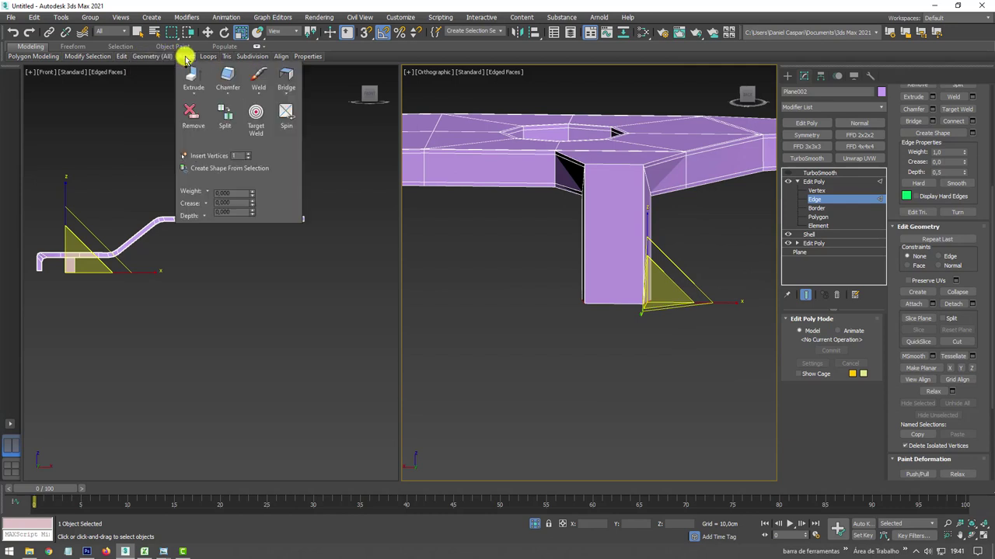
{"action": "left_click", "coordinate": [632, 285]}
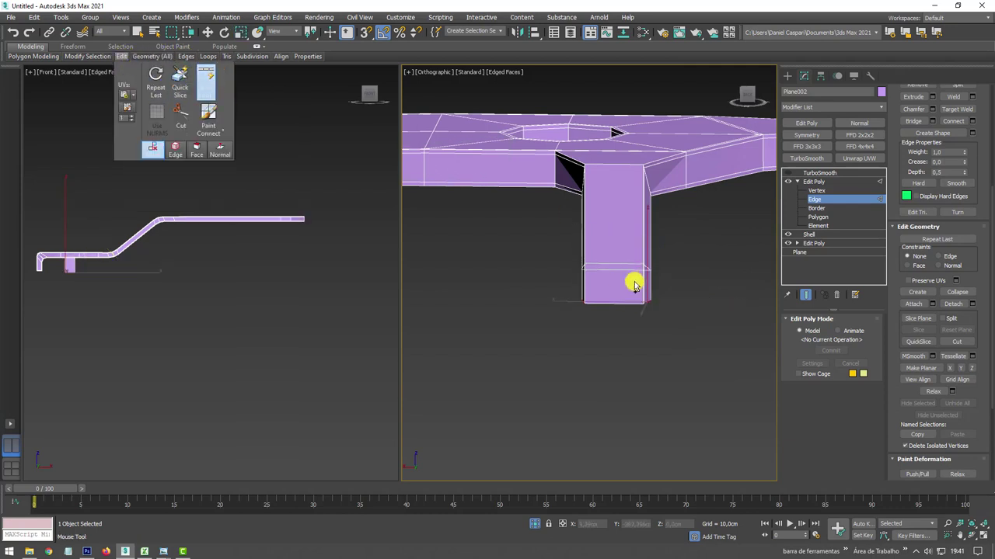
{"action": "double_click", "coordinate": [643, 299]}
Chamfer the edge where the leg meets the top, reducing 1 cm to about 0.168 cm.
{"action": "middle_click_drag", "start_coordinate": [644, 297], "coordinate": [616, 241], "text": "alt"}
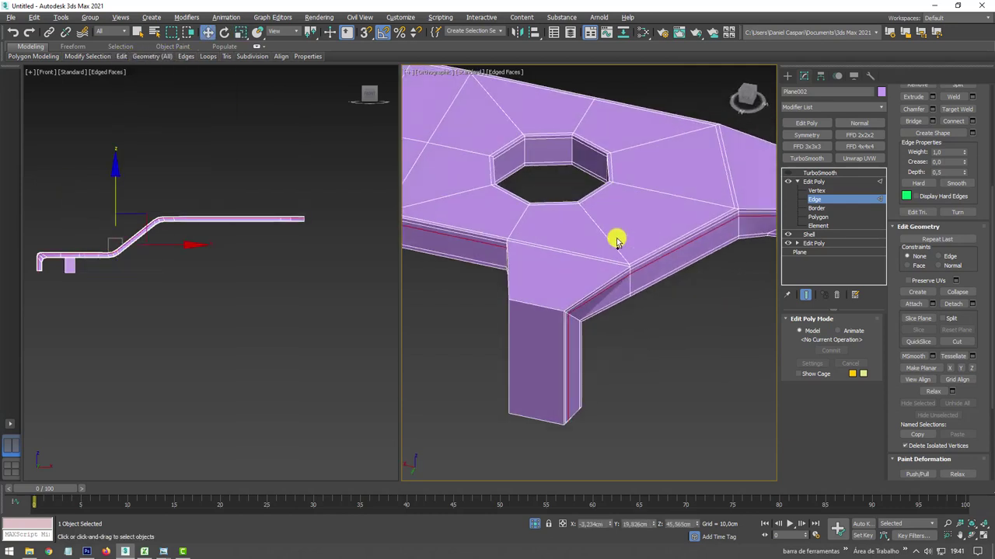
{"action": "left_click", "coordinate": [550, 311]}
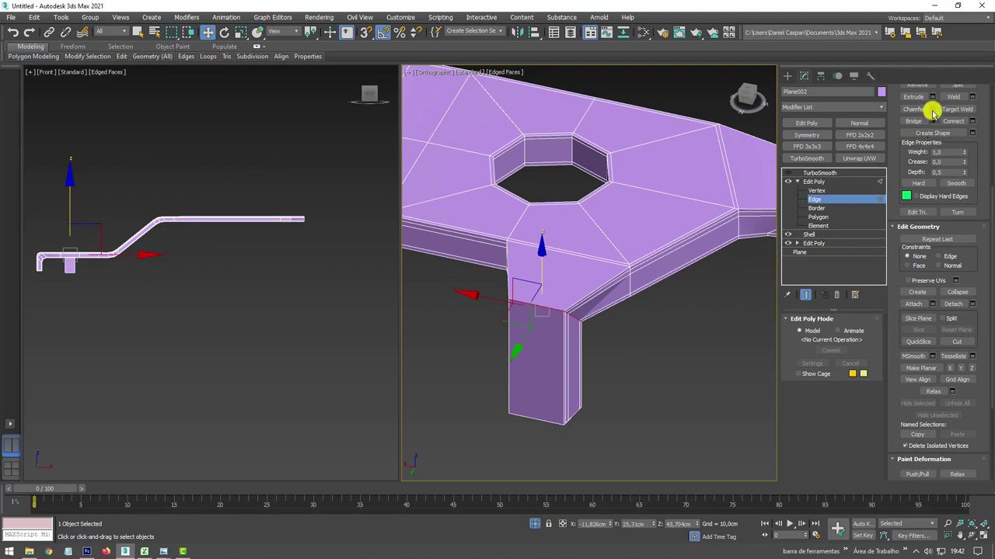
{"action": "key", "text": "ctrl+shift+c"}
{"action": "middle_click_drag", "start_coordinate": [567, 297], "coordinate": [664, 295], "text": "alt"}
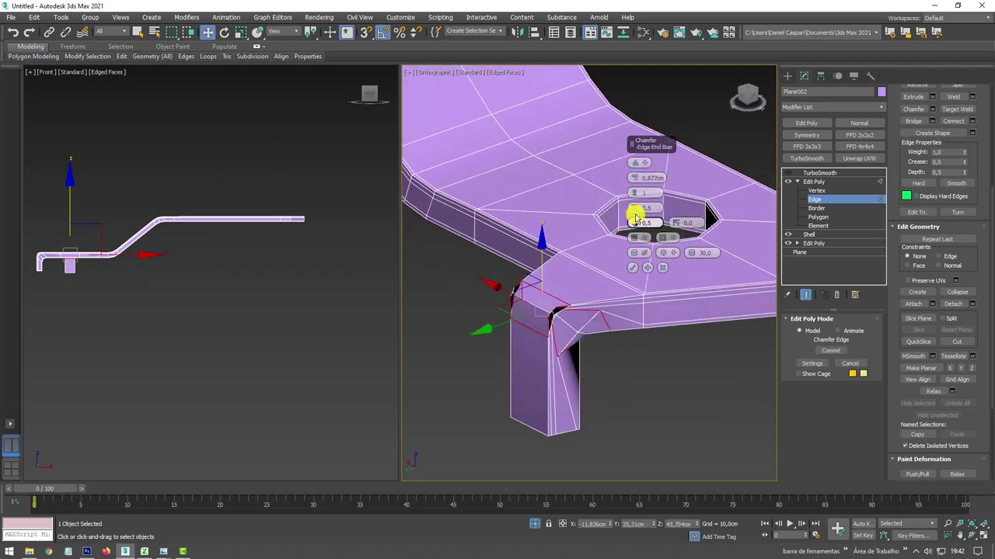
{"action": "left_click", "coordinate": [647, 178]}
{"action": "type", "text": "1"}
{"action": "key", "text": "Return"}
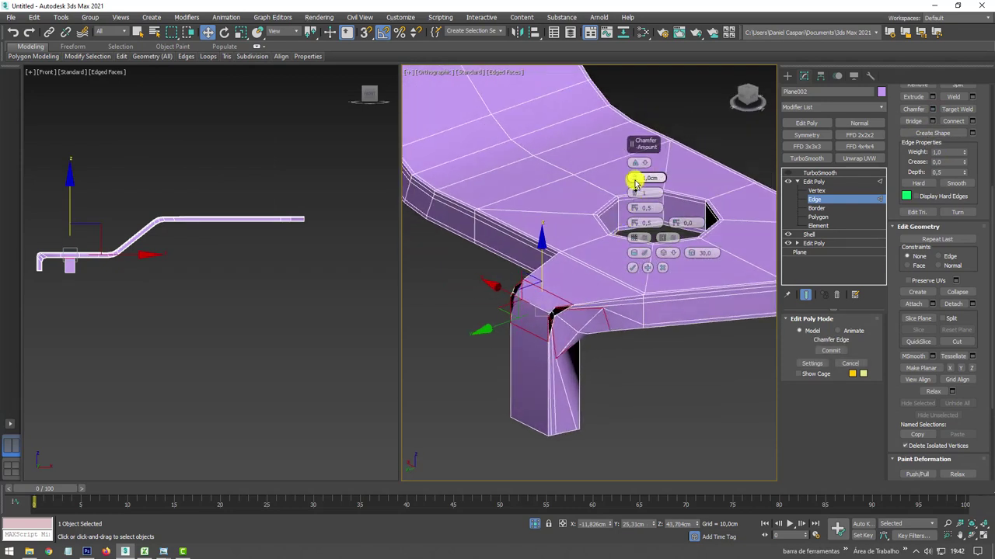
{"action": "mouse_move", "coordinate": [636, 186]}
{"action": "left_mouse_down"}
{"action": "mouse_move", "coordinate": [642, 213]}
{"action": "mouse_move", "coordinate": [633, 216]}
{"action": "left_mouse_up"}
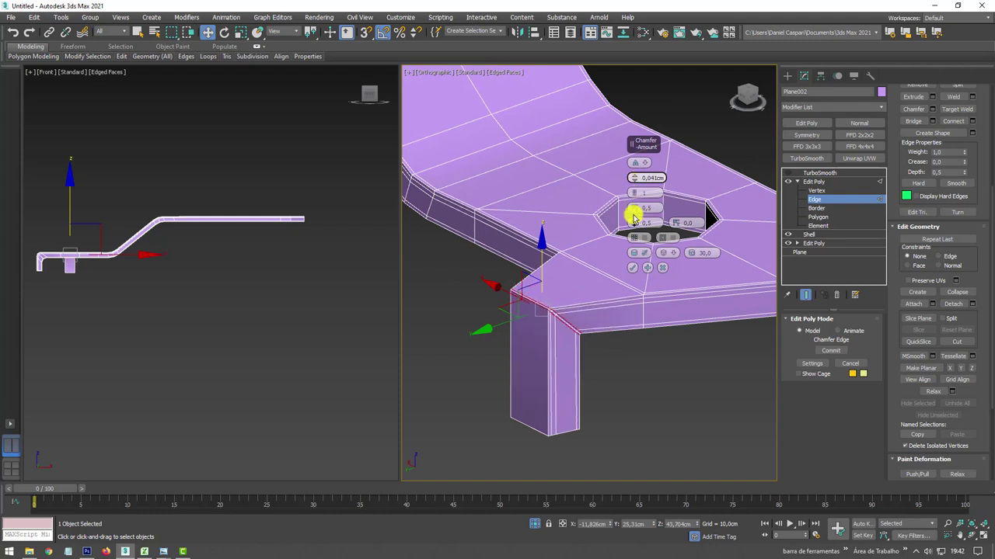
{"action": "left_click", "coordinate": [662, 269]}
Select the top, inner and bottom-front edge loops of the handle, then clear the selection.
{"action": "scroll", "coordinate": [572, 280], "scroll_direction": "up", "scroll_amount": 2}
{"action": "double_click", "coordinate": [537, 280]}
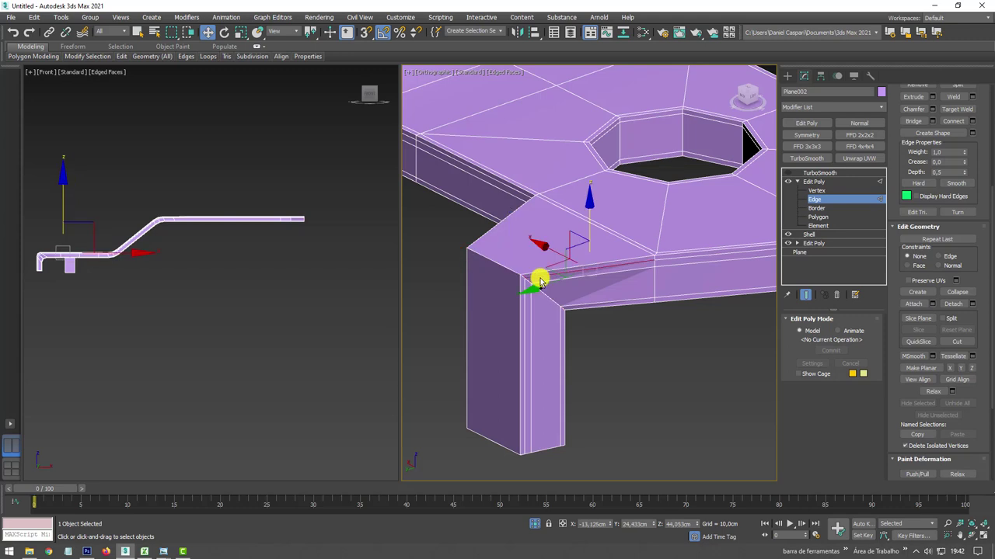
{"action": "middle_click_drag", "start_coordinate": [538, 280], "coordinate": [522, 205], "text": "alt"}
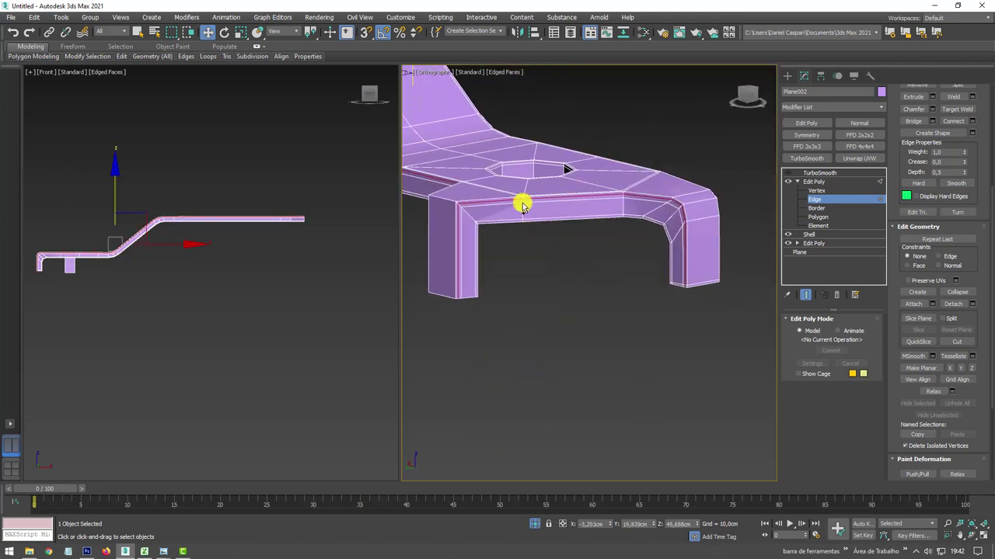
{"action": "scroll", "coordinate": [488, 192], "scroll_direction": "up", "scroll_amount": 1}
{"action": "scroll", "coordinate": [493, 205], "scroll_direction": "up", "scroll_amount": 1}
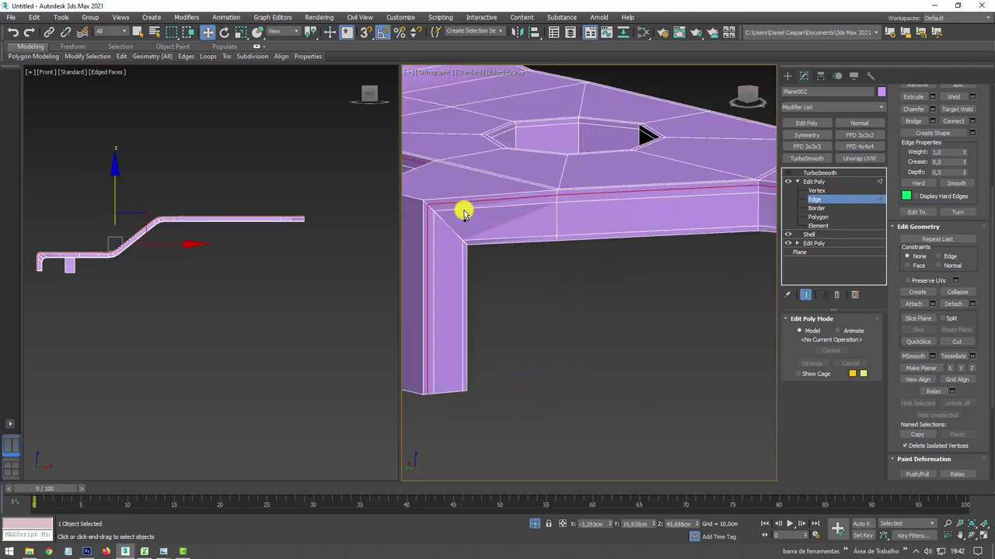
{"action": "double_click", "coordinate": [463, 209], "text": "ctrl"}
{"action": "double_click", "coordinate": [498, 241], "text": "ctrl"}
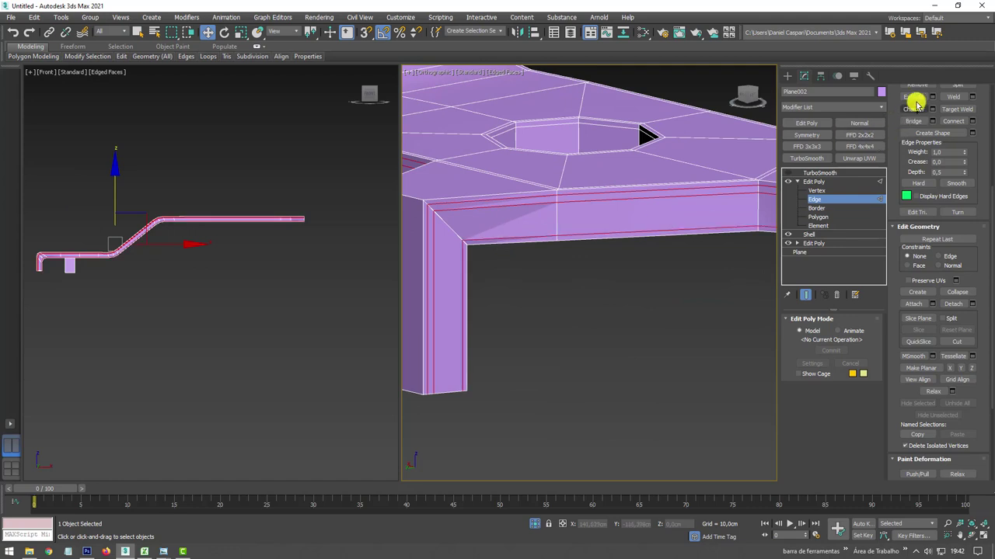
{"action": "left_click_drag", "start_coordinate": [899, 94], "coordinate": [904, 269]}
{"action": "left_click", "coordinate": [688, 276]}
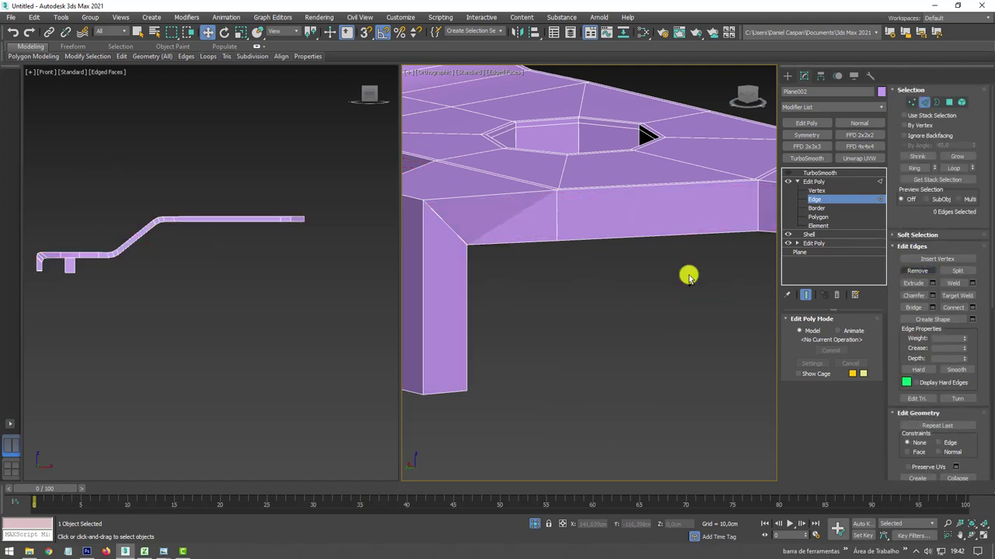
Chamfer the edges at the leg's top corner by about 0.814 cm.
{"action": "left_click", "coordinate": [449, 235]}
{"action": "middle_click_drag", "start_coordinate": [492, 244], "coordinate": [544, 233], "text": "alt"}
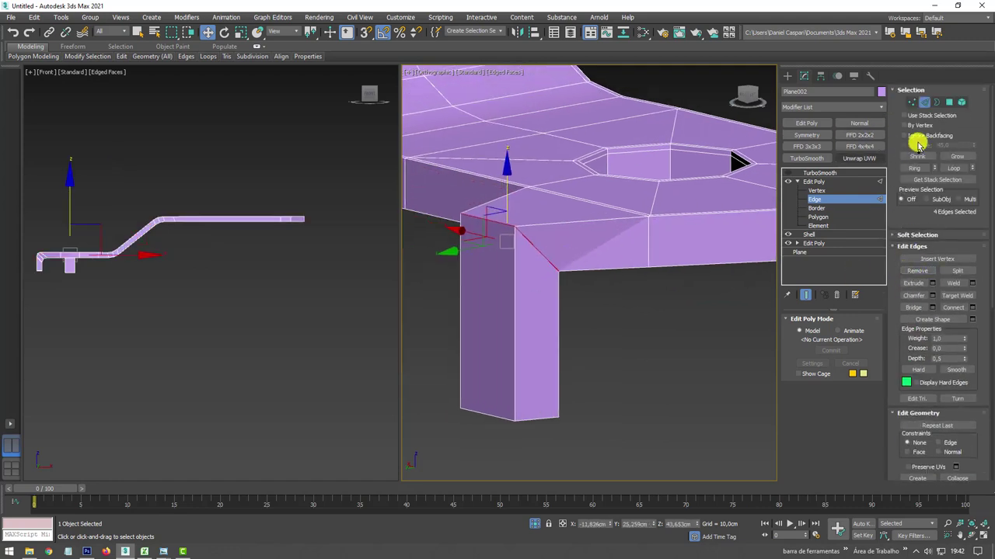
{"action": "left_click", "coordinate": [932, 296]}
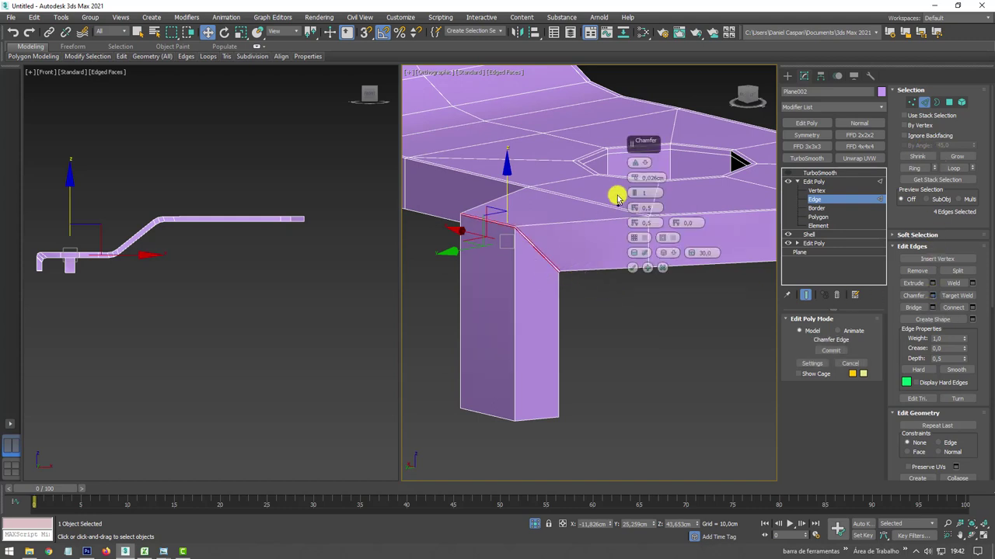
{"action": "left_click_drag", "start_coordinate": [635, 162], "coordinate": [639, 160]}
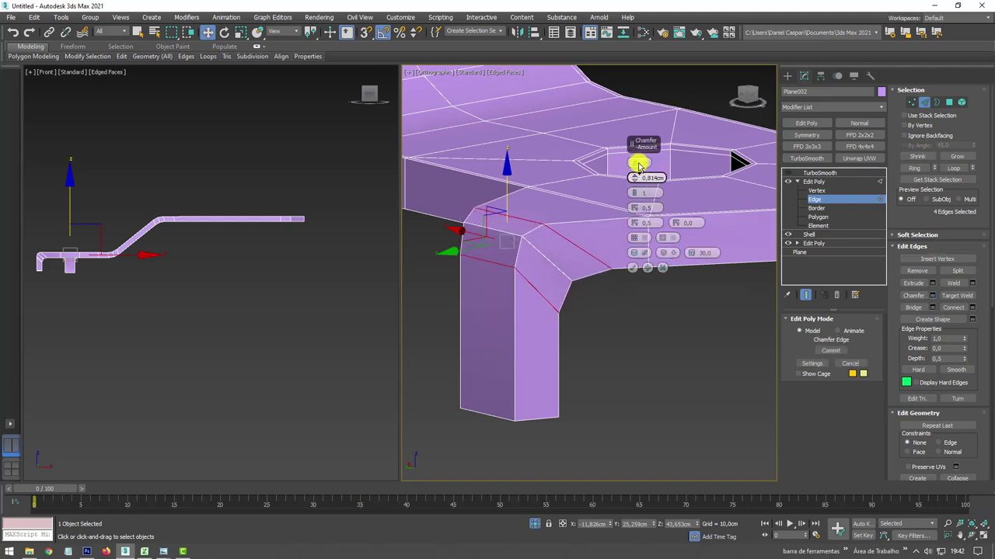
{"action": "left_click", "coordinate": [633, 268]}
Grow one edge across the handle into a ring and Connect it with new edge loops.
{"action": "left_click", "coordinate": [565, 265]}
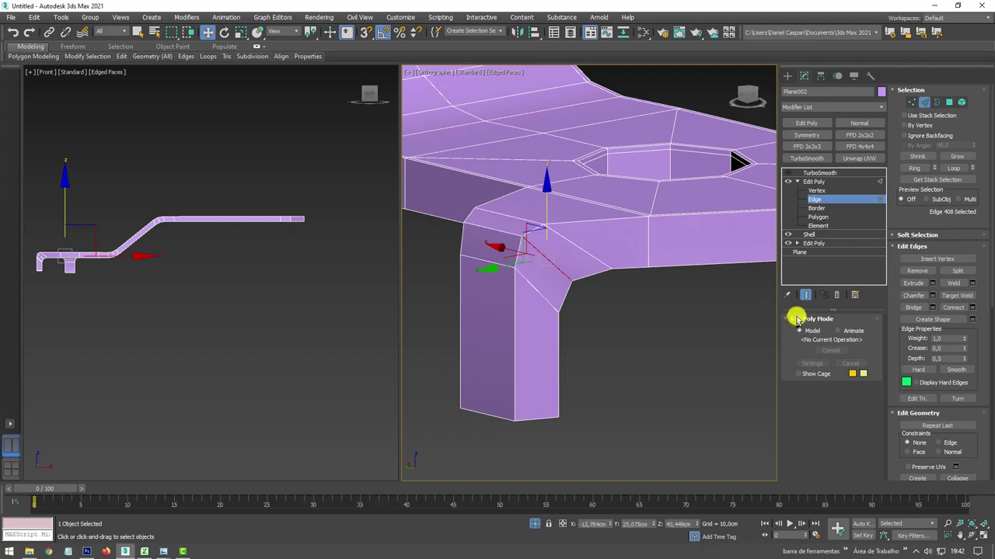
{"action": "left_click", "coordinate": [916, 170]}
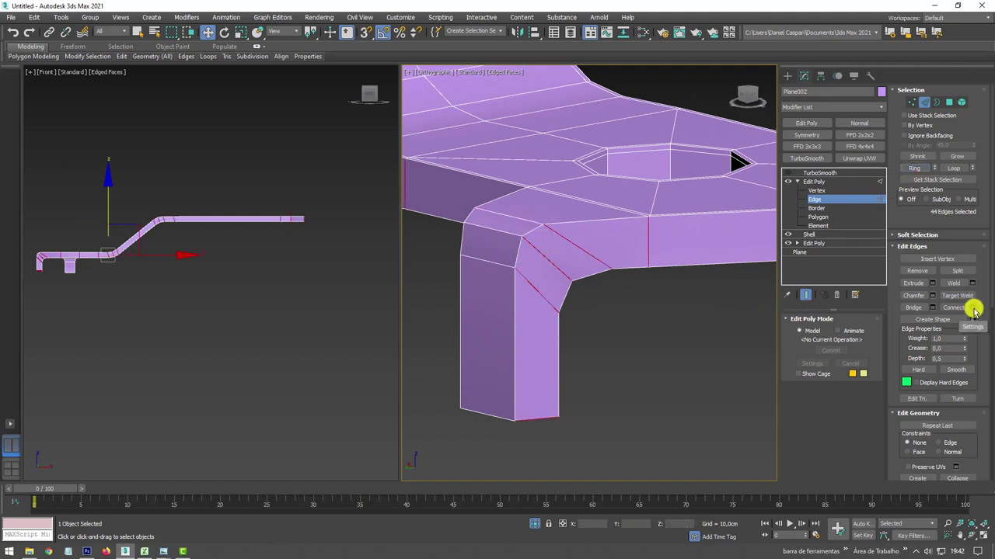
{"action": "left_click", "coordinate": [972, 308]}
{"action": "left_click", "coordinate": [631, 208]}
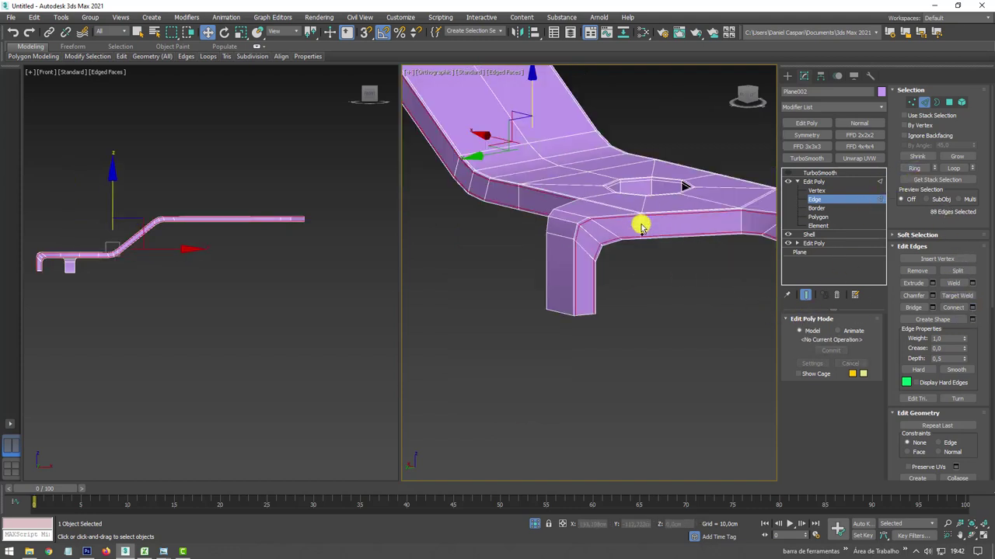
{"action": "middle_click_drag", "start_coordinate": [640, 222], "coordinate": [679, 244], "text": "alt"}
Preview the handle with TurboSmooth, then turn it off at Edge level to see the base mesh.
{"action": "left_click", "coordinate": [822, 173]}
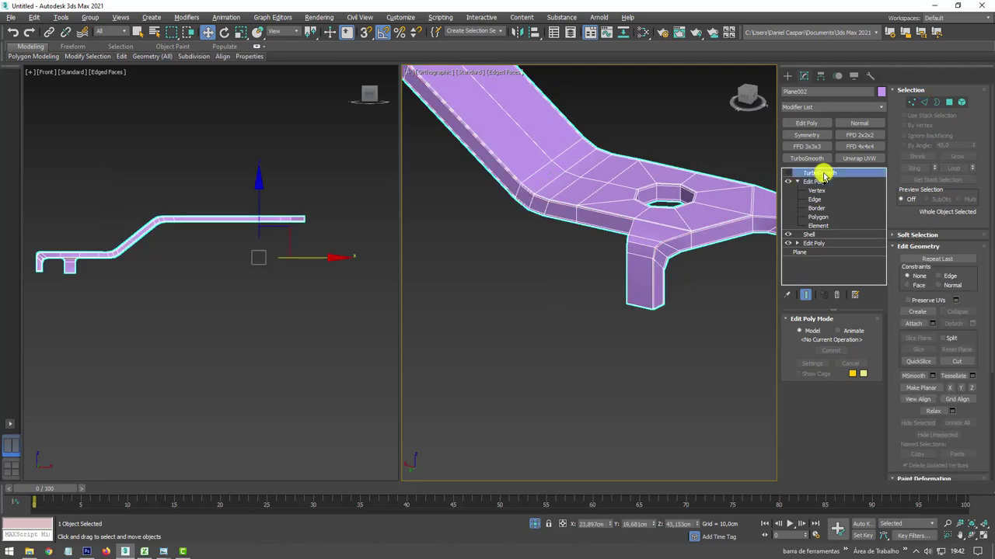
{"action": "left_click", "coordinate": [787, 173]}
{"action": "mouse_move", "coordinate": [695, 210]}
{"action": "middle_mouse_down", "text": "alt"}
{"action": "mouse_move", "coordinate": [710, 259]}
{"action": "mouse_move", "coordinate": [692, 224]}
{"action": "middle_mouse_up", "text": "alt"}
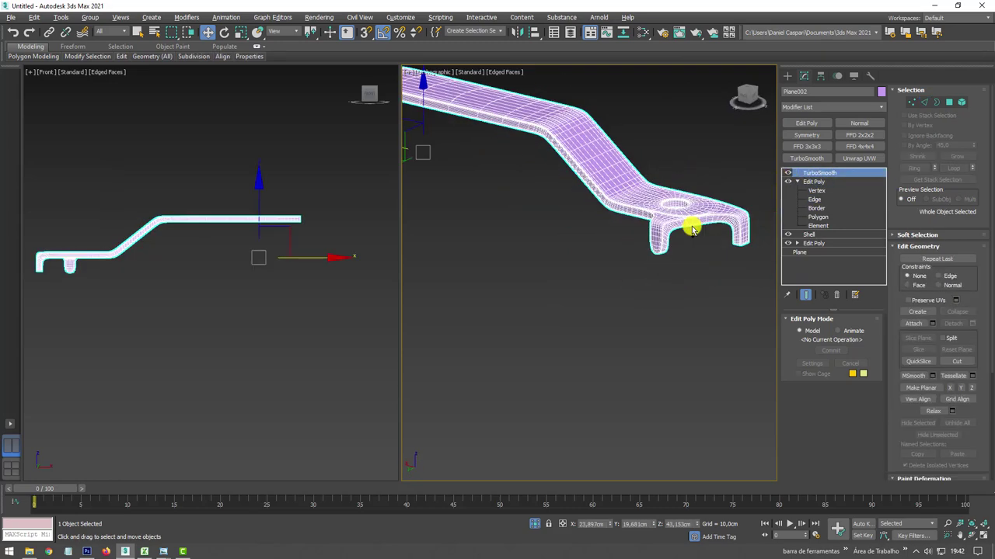
{"action": "scroll", "coordinate": [657, 257], "scroll_direction": "up", "scroll_amount": 3}
{"action": "middle_click_drag", "start_coordinate": [657, 256], "coordinate": [628, 300], "text": "alt"}
{"action": "left_click", "coordinate": [816, 199]}
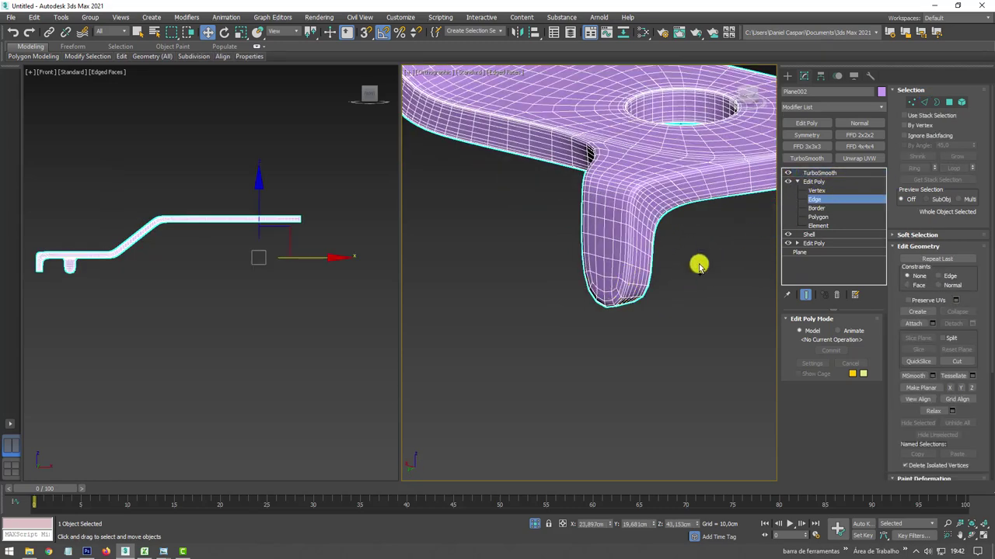
{"action": "left_click", "coordinate": [787, 173]}
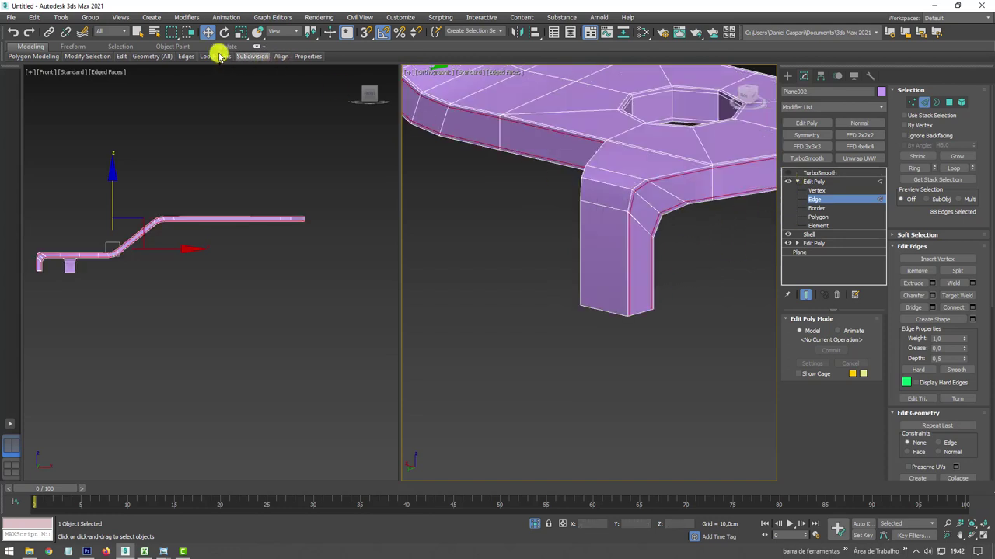
Insert a Swift Loop edge loop near the bottom of the handle's leg.
{"action": "left_click", "coordinate": [153, 56]}
{"action": "left_click", "coordinate": [206, 78]}
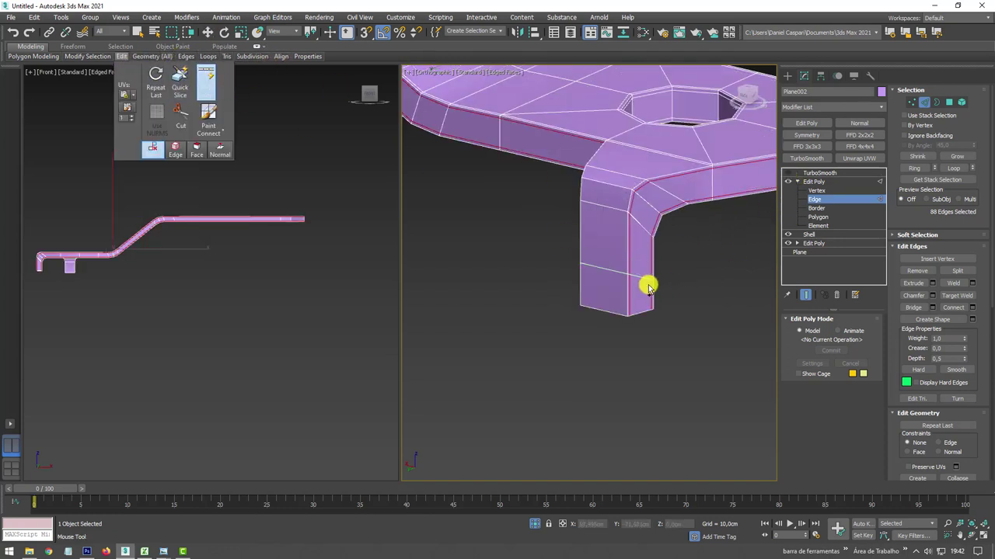
{"action": "left_click", "coordinate": [635, 307]}
{"action": "key", "text": "w"}
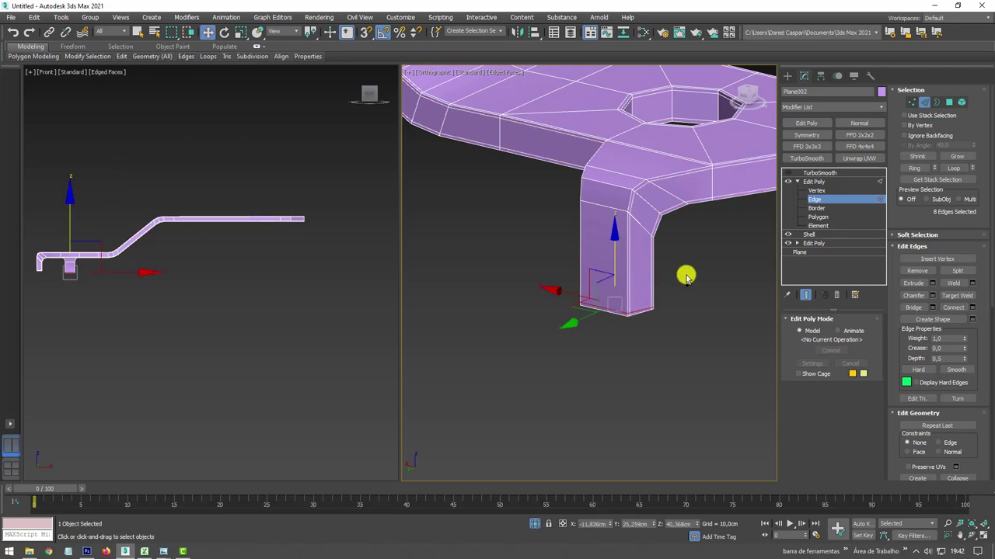
Re-enable TurboSmooth and exit isolation to bring back the faucet and reference photo.
{"action": "left_click", "coordinate": [814, 174]}
{"action": "left_click", "coordinate": [787, 173]}
{"action": "mouse_move", "coordinate": [770, 194]}
{"action": "middle_mouse_down", "text": "alt"}
{"action": "mouse_move", "coordinate": [506, 240]}
{"action": "mouse_move", "coordinate": [533, 290]}
{"action": "mouse_move", "coordinate": [539, 333]}
{"action": "mouse_move", "coordinate": [567, 204]}
{"action": "mouse_move", "coordinate": [547, 415]}
{"action": "middle_mouse_up", "text": "alt"}
{"action": "left_click", "coordinate": [532, 523]}
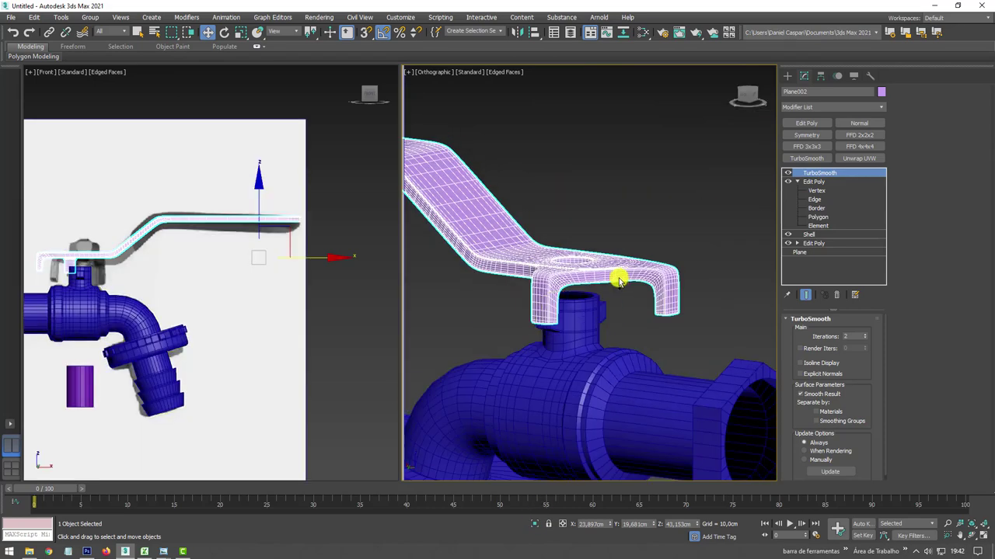
Select Cylinder001 and pick the inner border of its hexagonal end.
{"action": "scroll", "coordinate": [547, 215], "scroll_direction": "down", "scroll_amount": 3}
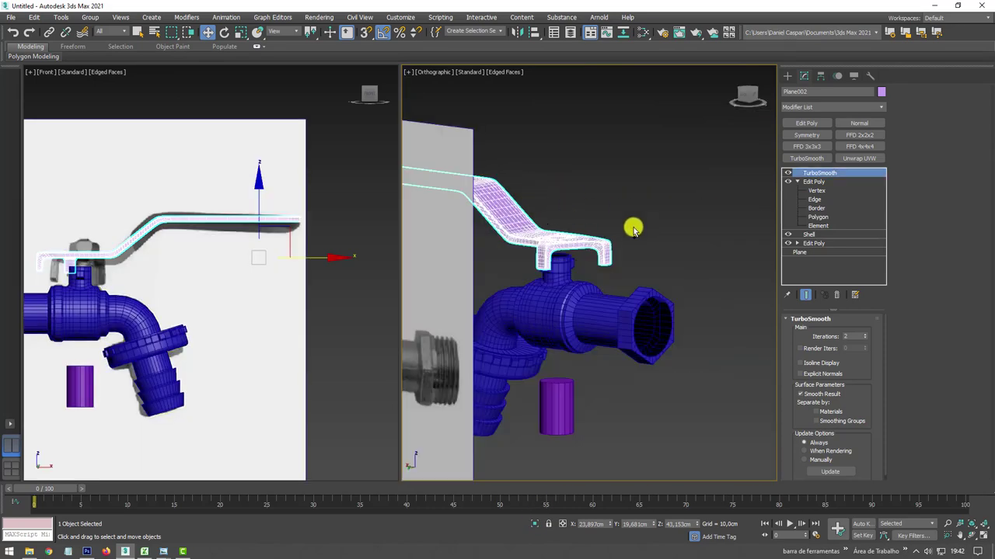
{"action": "mouse_move", "coordinate": [633, 229]}
{"action": "middle_mouse_down", "text": "alt"}
{"action": "mouse_move", "coordinate": [473, 226]}
{"action": "mouse_move", "coordinate": [694, 222]}
{"action": "mouse_move", "coordinate": [508, 260]}
{"action": "mouse_move", "coordinate": [527, 256]}
{"action": "middle_mouse_up", "text": "alt"}
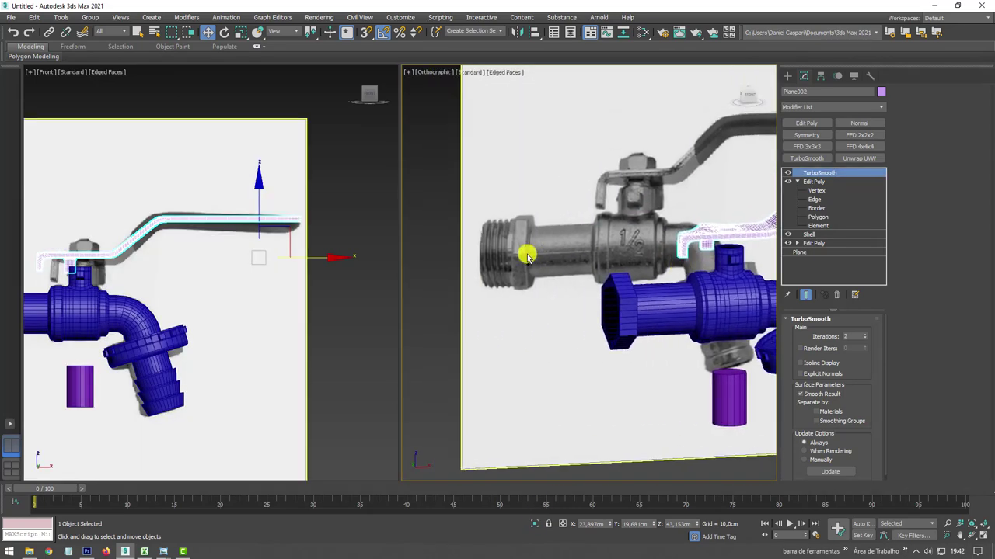
{"action": "scroll", "coordinate": [527, 256], "scroll_direction": "up", "scroll_amount": 2}
{"action": "scroll", "coordinate": [473, 248], "scroll_direction": "down", "scroll_amount": 3}
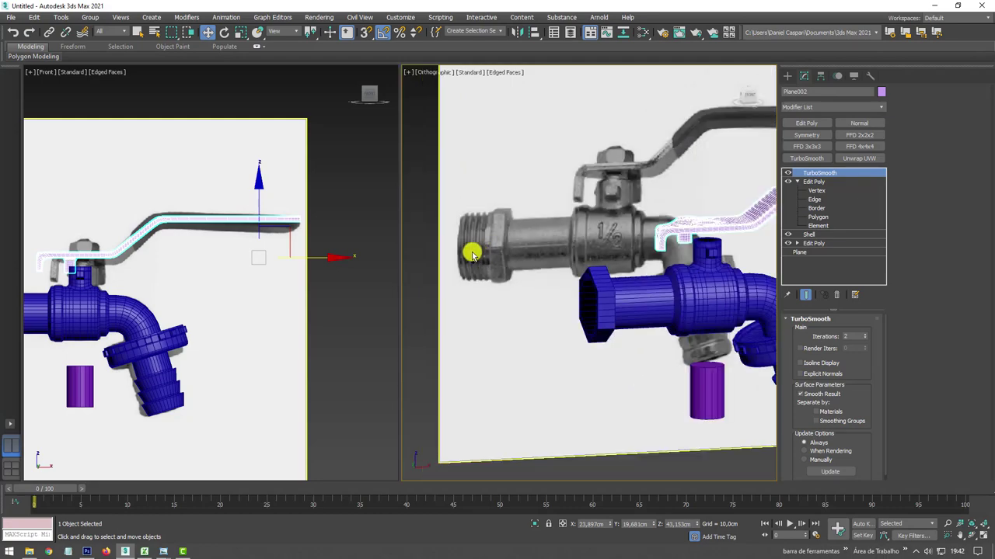
{"action": "scroll", "coordinate": [470, 251], "scroll_direction": "up", "scroll_amount": 2}
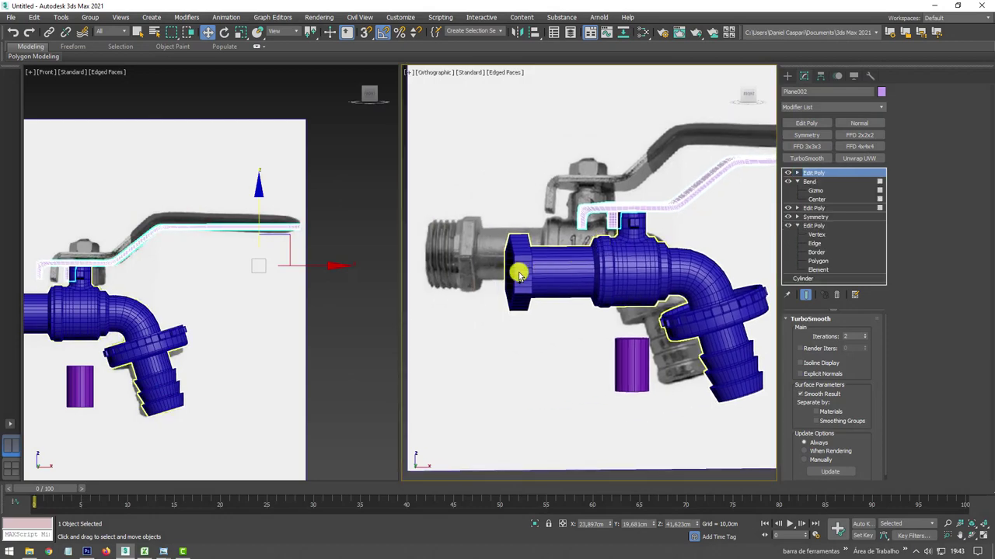
{"action": "left_click", "coordinate": [519, 275]}
{"action": "scroll", "coordinate": [544, 271], "scroll_direction": "up", "scroll_amount": 3}
{"action": "middle_click_drag", "start_coordinate": [544, 271], "coordinate": [544, 289], "text": "alt"}
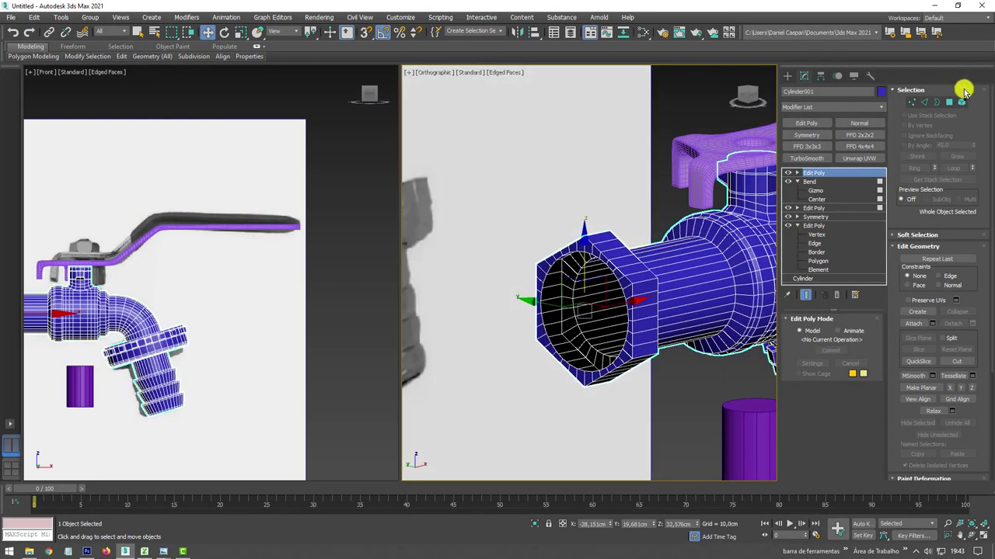
{"action": "left_click", "coordinate": [937, 103]}
{"action": "left_click", "coordinate": [606, 269]}
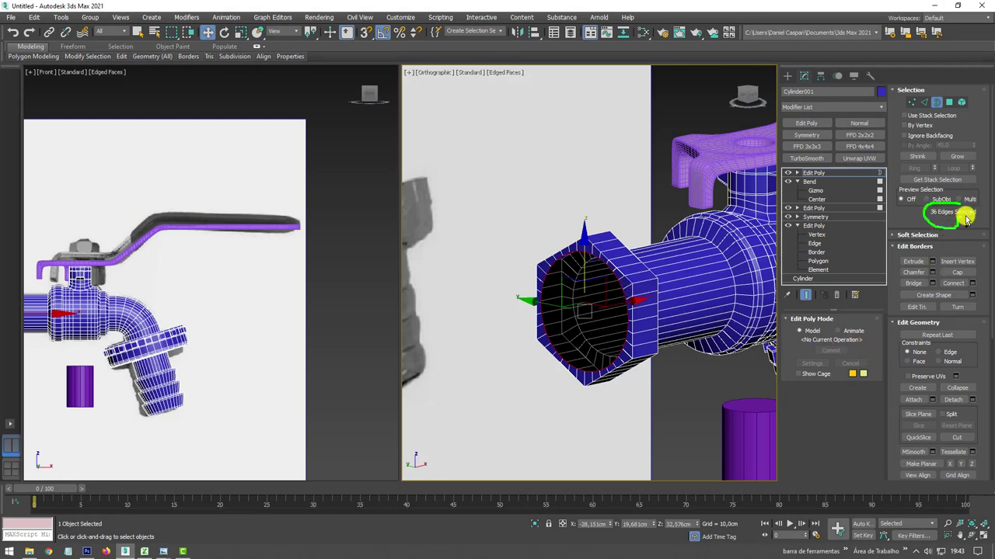
Return to Cylinder001's top Edit Poly level, switch to Front view and open Standard Primitives.
{"action": "scroll", "coordinate": [679, 262], "scroll_direction": "down", "scroll_amount": 5}
{"action": "mouse_move", "coordinate": [726, 264]}
{"action": "middle_mouse_down", "text": "alt"}
{"action": "mouse_move", "coordinate": [533, 267]}
{"action": "mouse_move", "coordinate": [568, 272]}
{"action": "mouse_move", "coordinate": [575, 250]}
{"action": "mouse_move", "coordinate": [637, 304]}
{"action": "mouse_move", "coordinate": [506, 313]}
{"action": "mouse_move", "coordinate": [642, 313]}
{"action": "mouse_move", "coordinate": [573, 322]}
{"action": "middle_mouse_up", "text": "alt"}
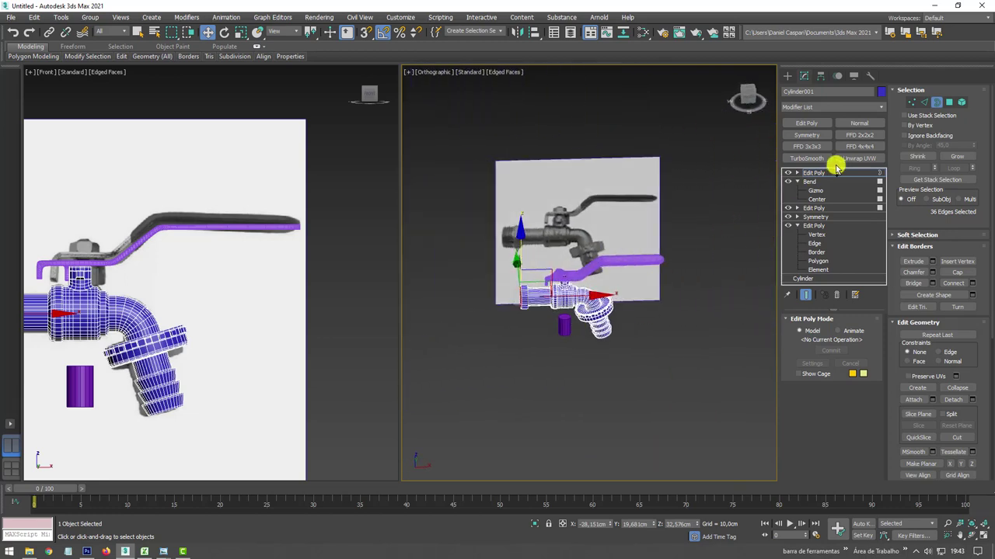
{"action": "left_click", "coordinate": [826, 174]}
{"action": "middle_click_drag", "start_coordinate": [684, 251], "coordinate": [606, 251]}
{"action": "key", "text": "f"}
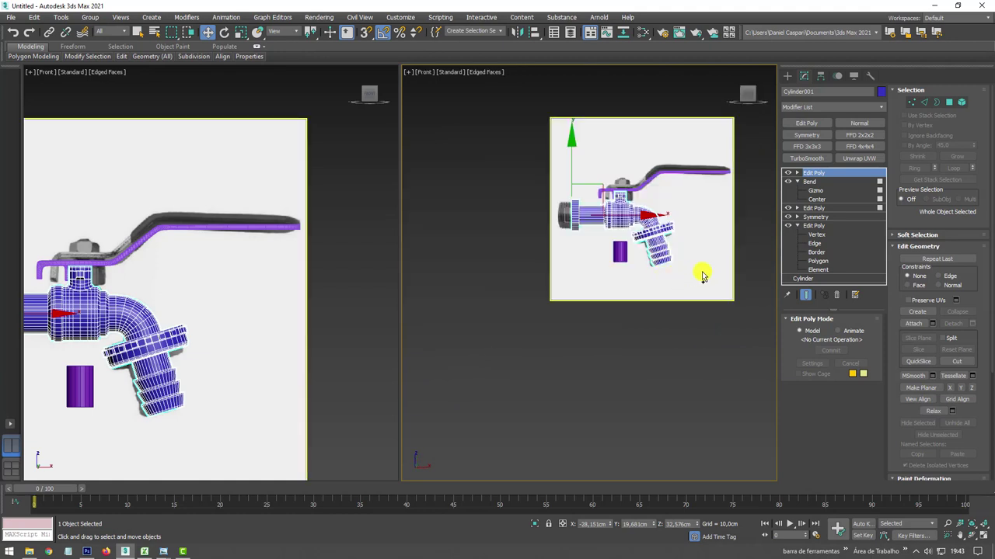
{"action": "left_click", "coordinate": [787, 75]}
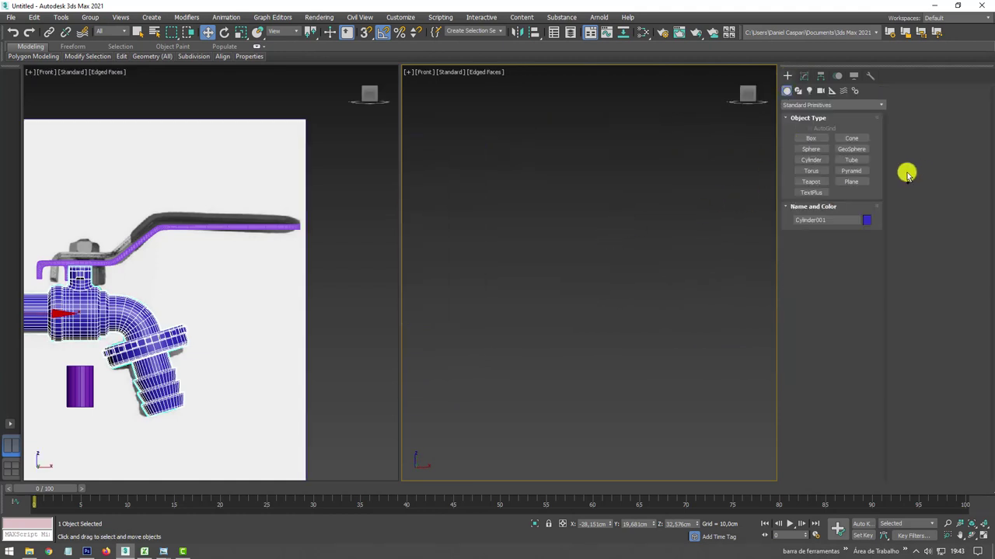
Draw a plane in the Front view and give it 36 width segments.
{"action": "left_click_drag", "start_coordinate": [450, 227], "coordinate": [748, 326]}
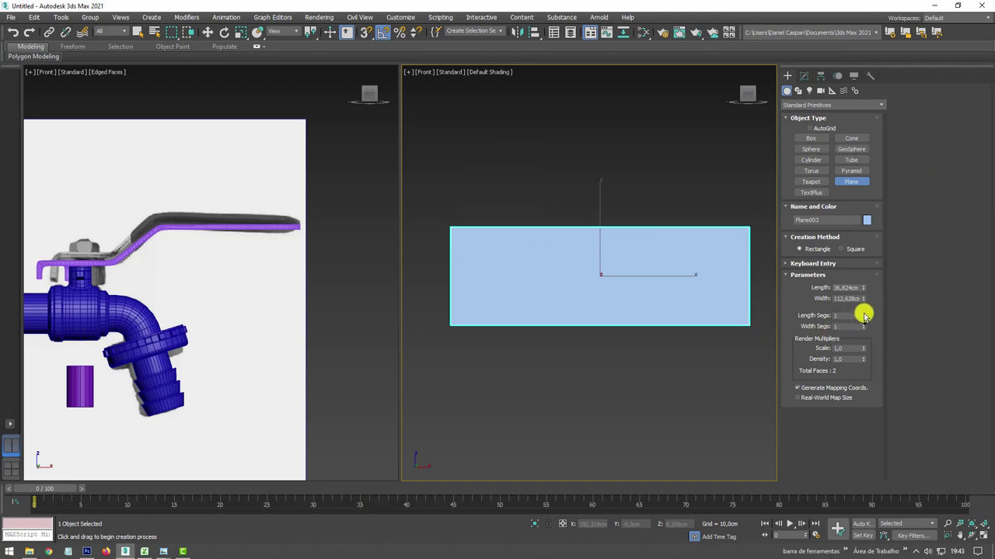
{"action": "key", "text": "F3"}
{"action": "left_click_drag", "start_coordinate": [863, 315], "coordinate": [867, 328]}
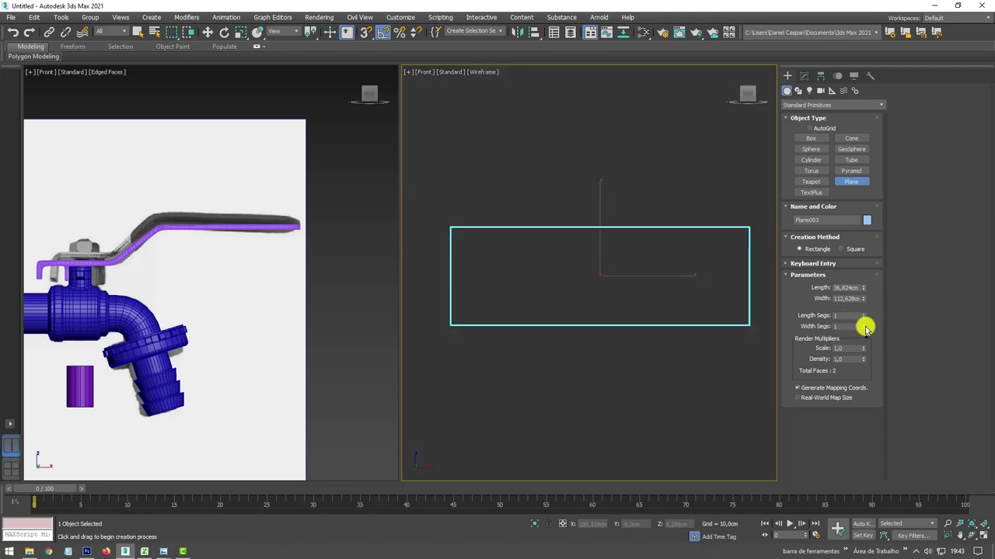
{"action": "type", "text": "36"}
{"action": "key", "text": "Return"}
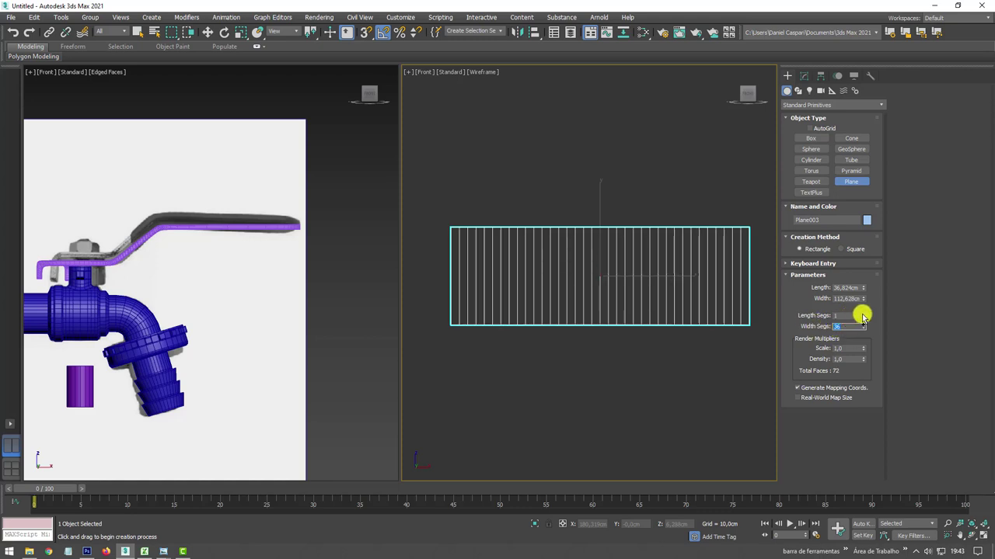
{"action": "left_click_drag", "start_coordinate": [864, 317], "coordinate": [861, 313]}
Sketch three thread lines over the faucet's threaded inlet, then clear them.
{"action": "mouse_move", "coordinate": [472, 244]}
{"action": "middle_mouse_down"}
{"action": "mouse_move", "coordinate": [475, 288]}
{"action": "mouse_move", "coordinate": [660, 261]}
{"action": "middle_mouse_up"}
{"action": "key", "text": "F3"}
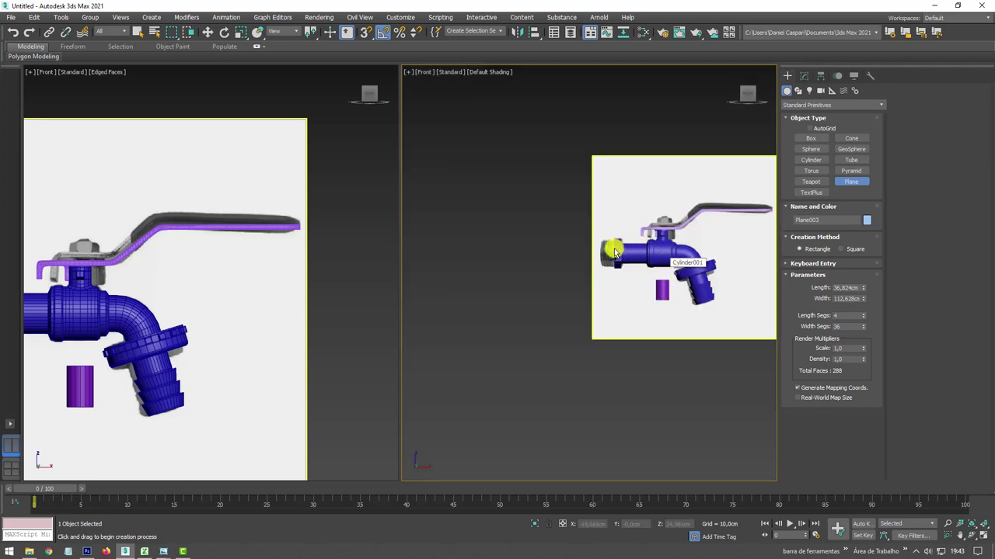
{"action": "scroll", "coordinate": [610, 251], "scroll_direction": "up", "scroll_amount": 8}
{"action": "scroll", "coordinate": [617, 257], "scroll_direction": "up", "scroll_amount": 4}
{"action": "left_click_drag", "start_coordinate": [569, 213], "coordinate": [570, 297]}
{"action": "left_click_drag", "start_coordinate": [538, 237], "coordinate": [538, 307]}
{"action": "left_click_drag", "start_coordinate": [514, 256], "coordinate": [514, 320]}
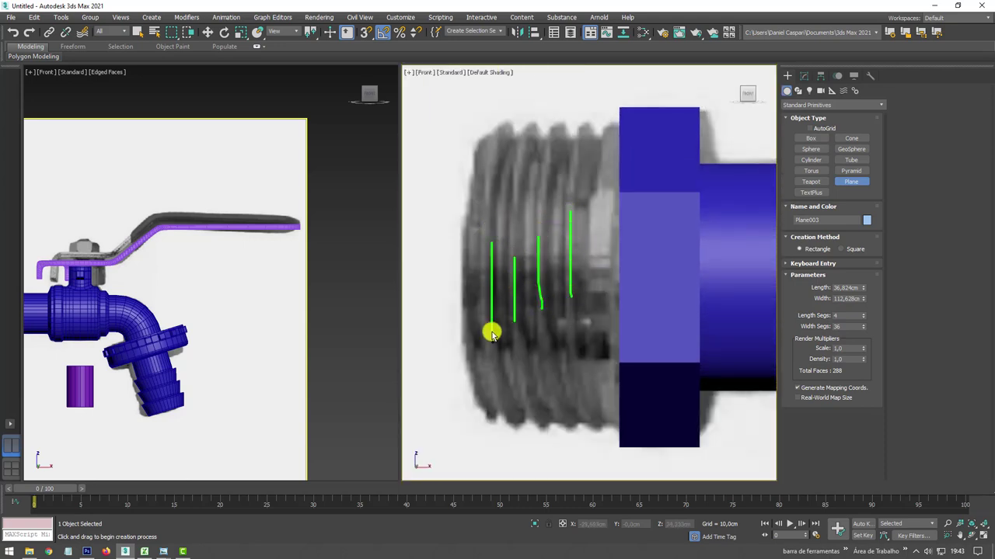
{"action": "key", "text": "Escape"}
Frame Plane003 with edged faces and raise its length segments to 6.
{"action": "scroll", "coordinate": [497, 334], "scroll_direction": "down", "scroll_amount": 10}
{"action": "scroll", "coordinate": [548, 311], "scroll_direction": "down", "scroll_amount": 4}
{"action": "key", "text": "z"}
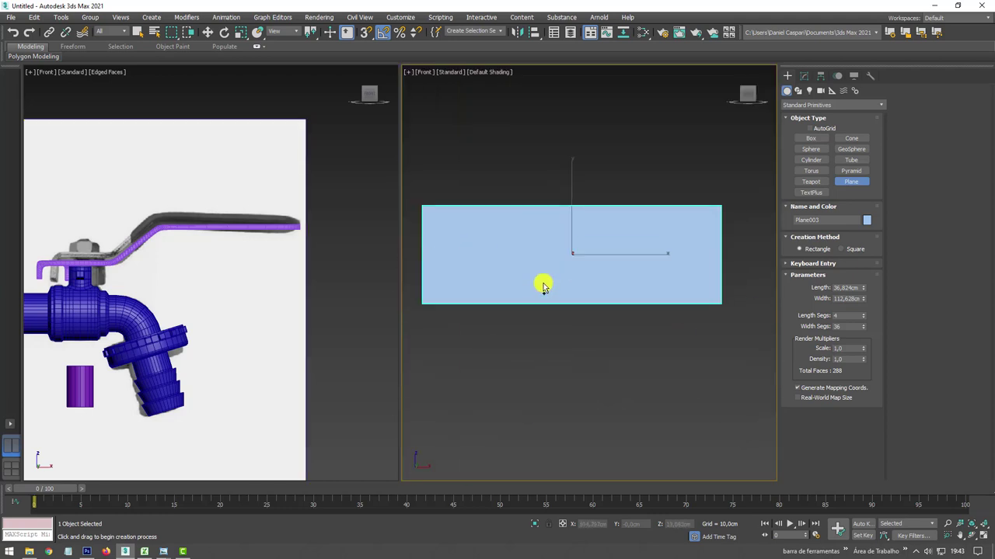
{"action": "key", "text": "F4"}
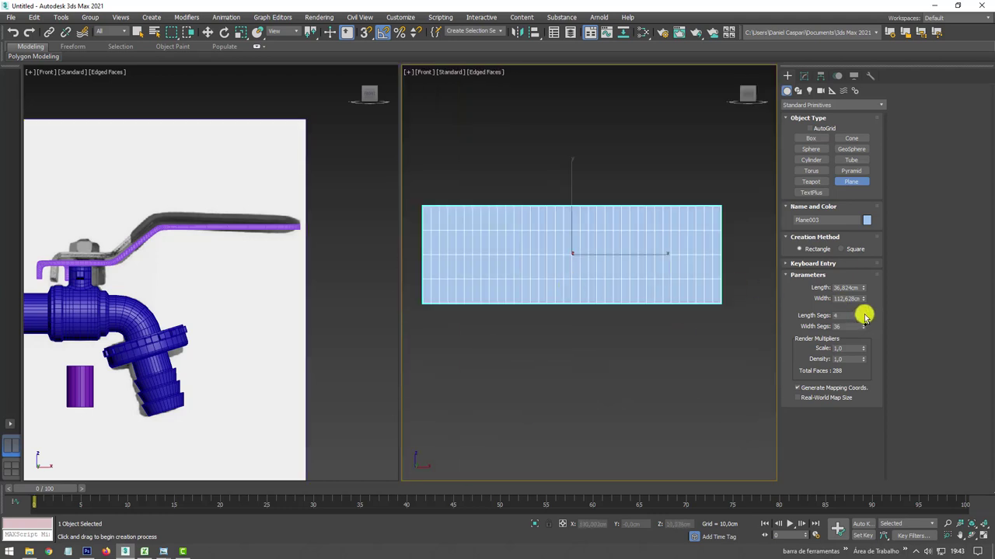
{"action": "left_click", "coordinate": [863, 313]}
{"action": "left_click", "coordinate": [863, 313]}
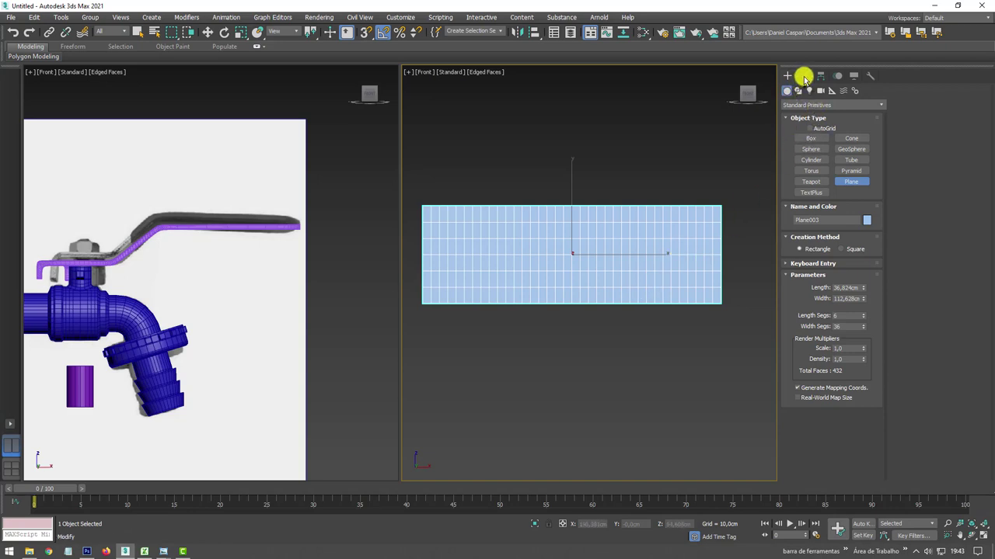
{"action": "left_click", "coordinate": [802, 76]}
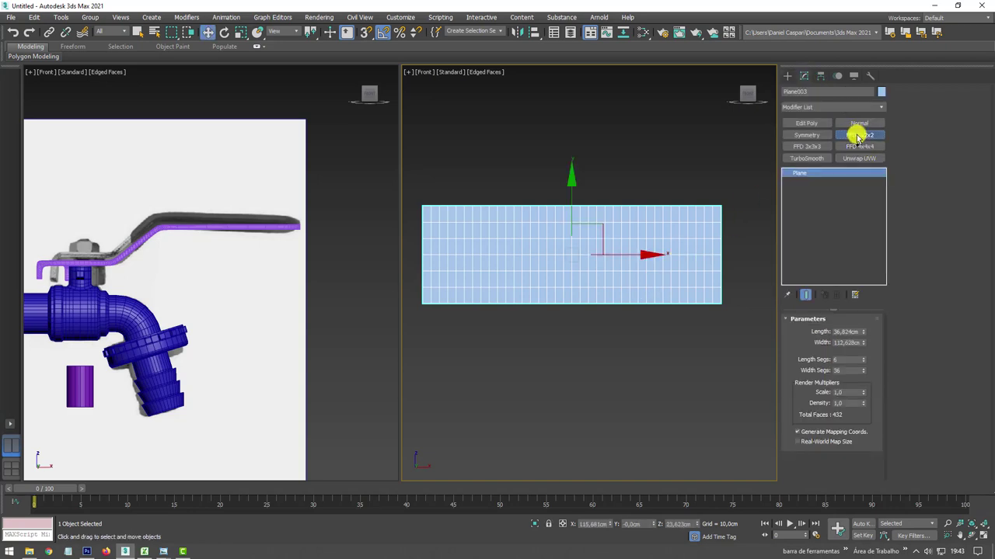
Add an FFD 2x2x2 to Plane003, copy it to the right and vertex-snap the copy against it.
{"action": "left_click", "coordinate": [857, 137]}
{"action": "scroll", "coordinate": [672, 249], "scroll_direction": "down", "scroll_amount": 3}
{"action": "scroll", "coordinate": [536, 272], "scroll_direction": "down", "scroll_amount": 1}
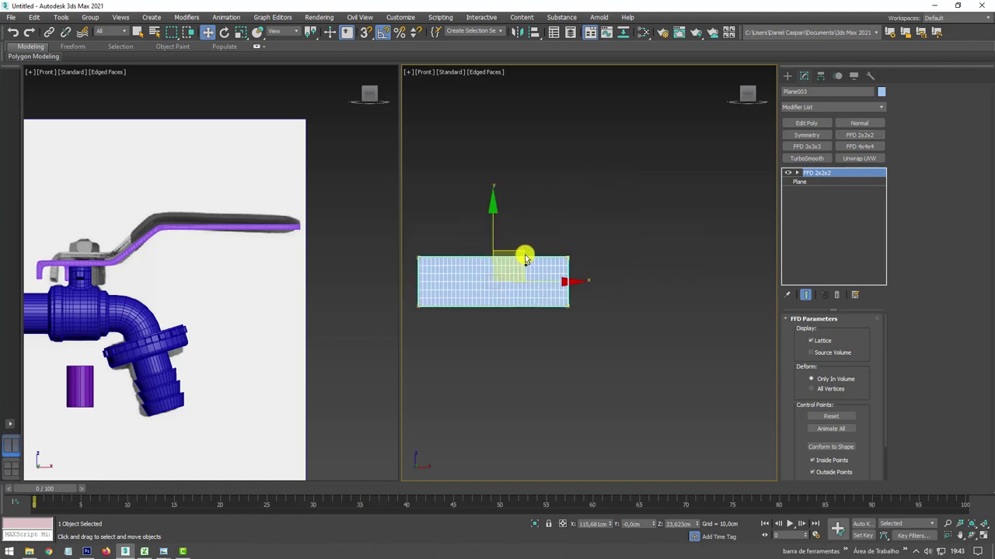
{"action": "left_click_drag", "start_coordinate": [539, 280], "coordinate": [657, 265], "text": "shift"}
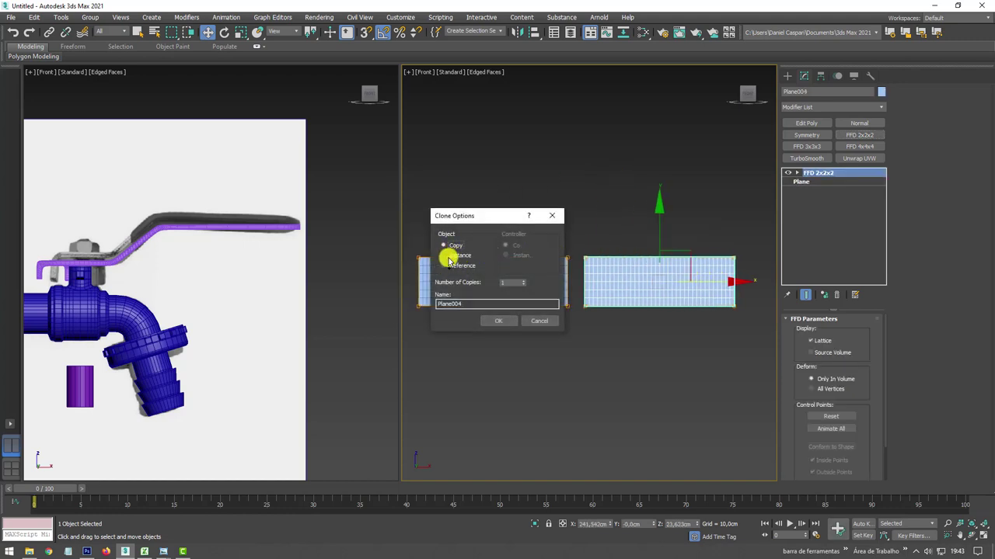
{"action": "left_click", "coordinate": [498, 321]}
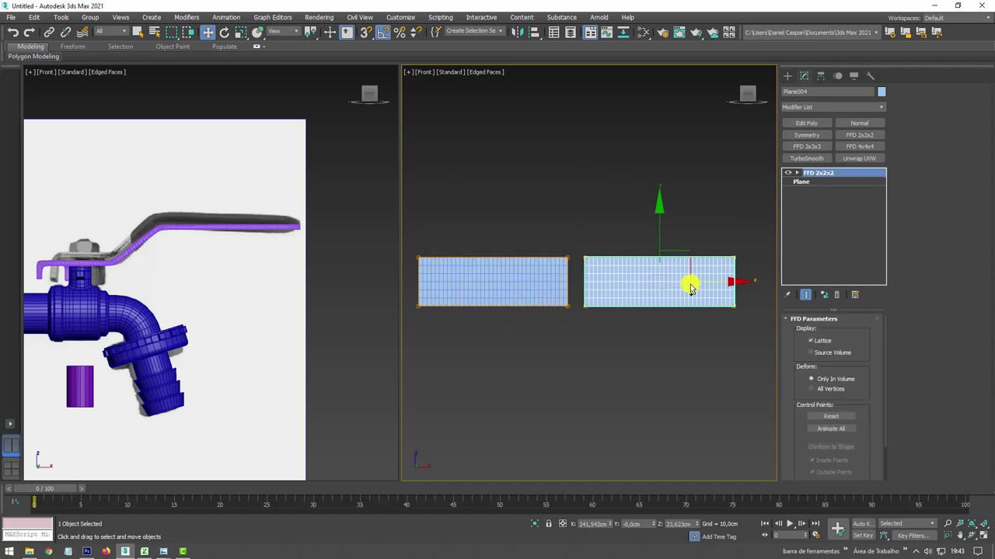
{"action": "scroll", "coordinate": [585, 308], "scroll_direction": "up", "scroll_amount": 5}
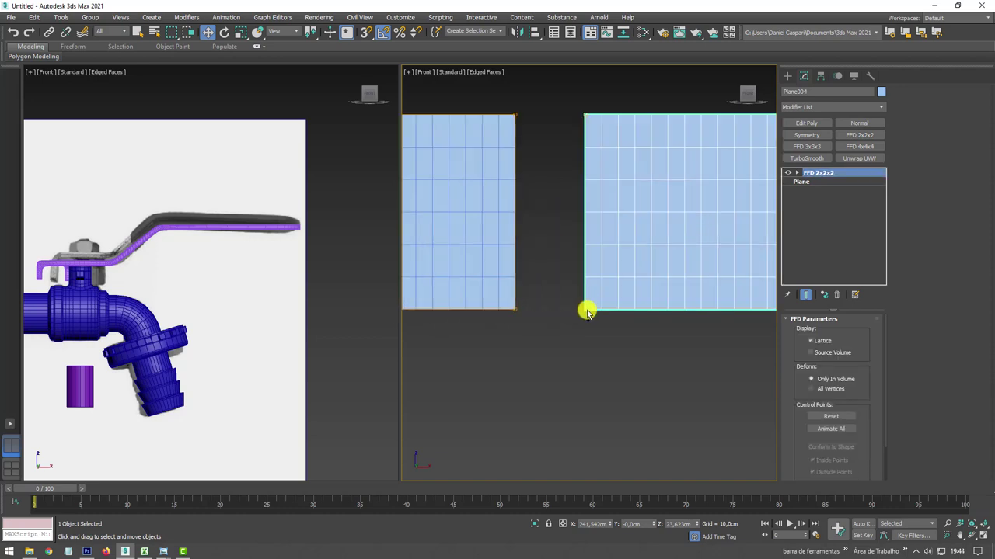
{"action": "key", "text": "s"}
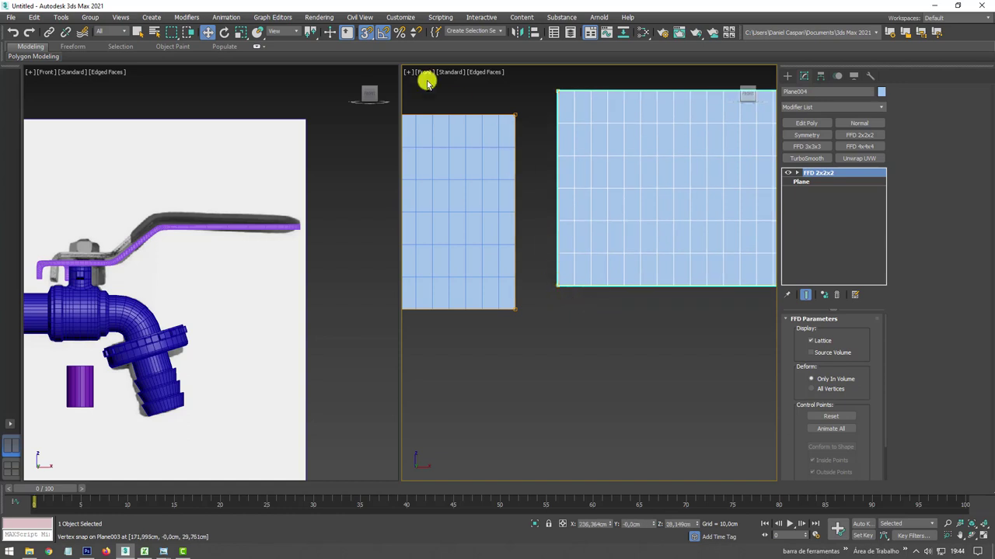
{"action": "left_click", "coordinate": [365, 31]}
{"action": "left_click", "coordinate": [365, 32]}
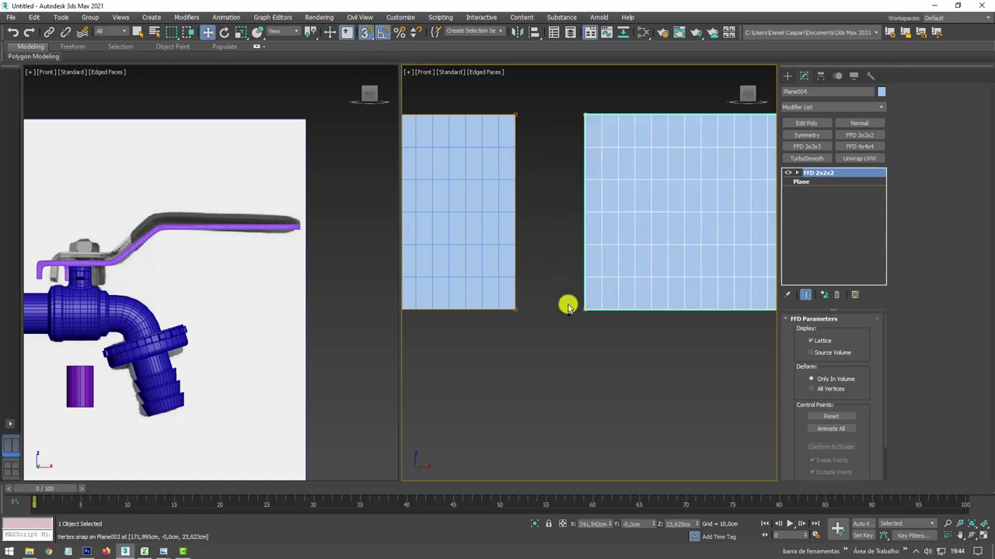
{"action": "left_click_drag", "start_coordinate": [586, 313], "coordinate": [516, 308]}
Raise Plane003's right-edge FFD control points so the strip slopes upward.
{"action": "left_click", "coordinate": [498, 295]}
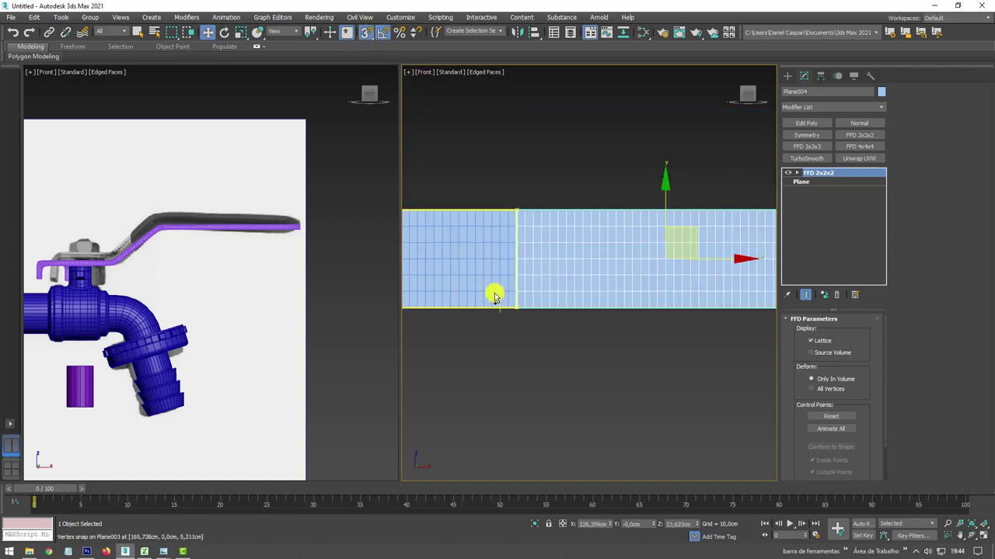
{"action": "left_click", "coordinate": [796, 173]}
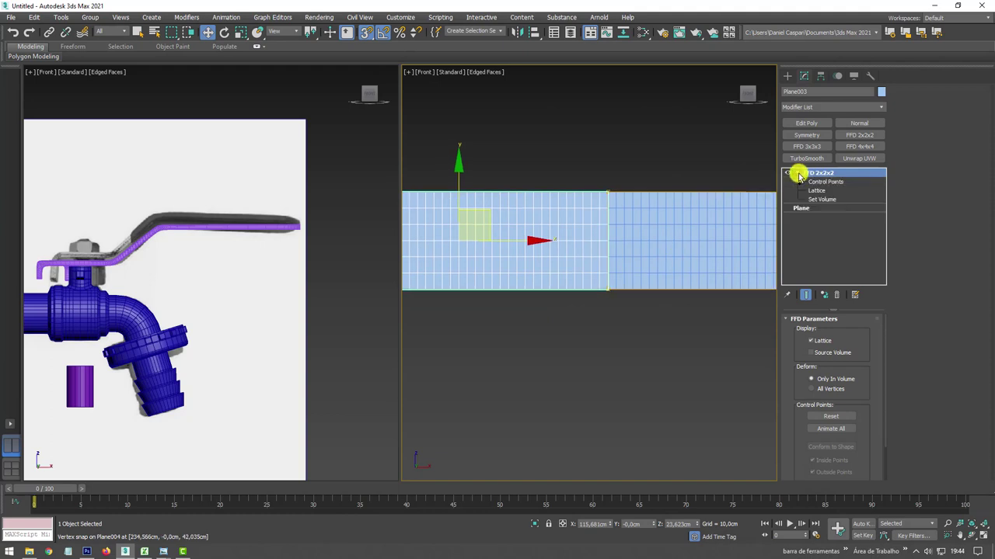
{"action": "left_click", "coordinate": [815, 182]}
{"action": "left_click_drag", "start_coordinate": [648, 322], "coordinate": [536, 132]}
{"action": "scroll", "coordinate": [606, 280], "scroll_direction": "up", "scroll_amount": 3}
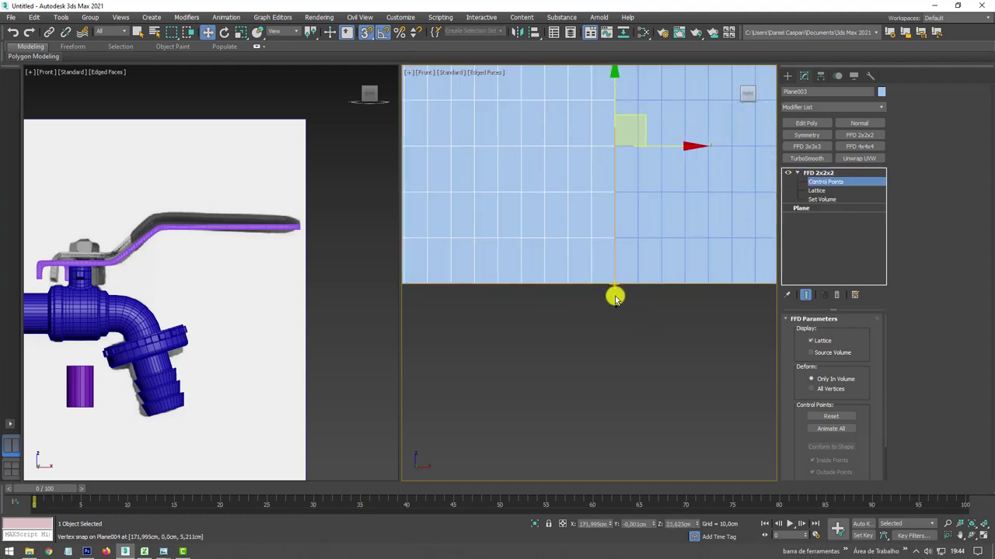
{"action": "scroll", "coordinate": [617, 290], "scroll_direction": "up", "scroll_amount": 1}
{"action": "scroll", "coordinate": [674, 272], "scroll_direction": "down", "scroll_amount": 3}
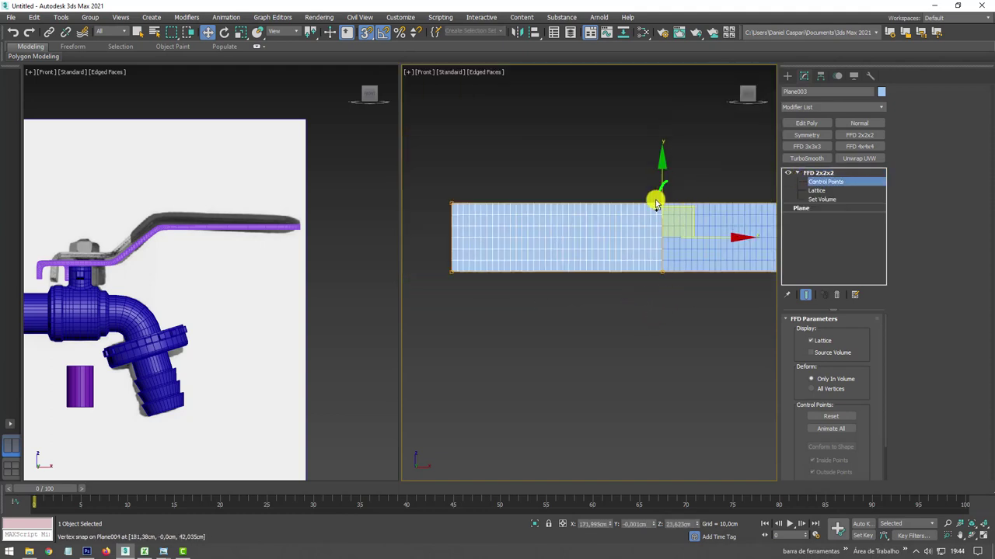
{"action": "scroll", "coordinate": [665, 284], "scroll_direction": "up", "scroll_amount": 3}
{"action": "scroll", "coordinate": [659, 292], "scroll_direction": "up", "scroll_amount": 1}
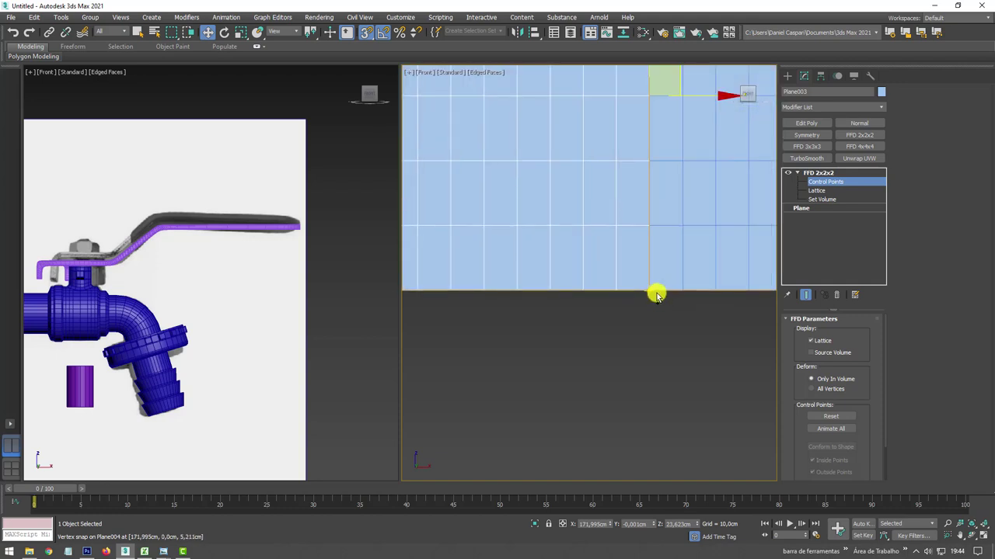
{"action": "left_click_drag", "start_coordinate": [650, 294], "coordinate": [652, 227]}
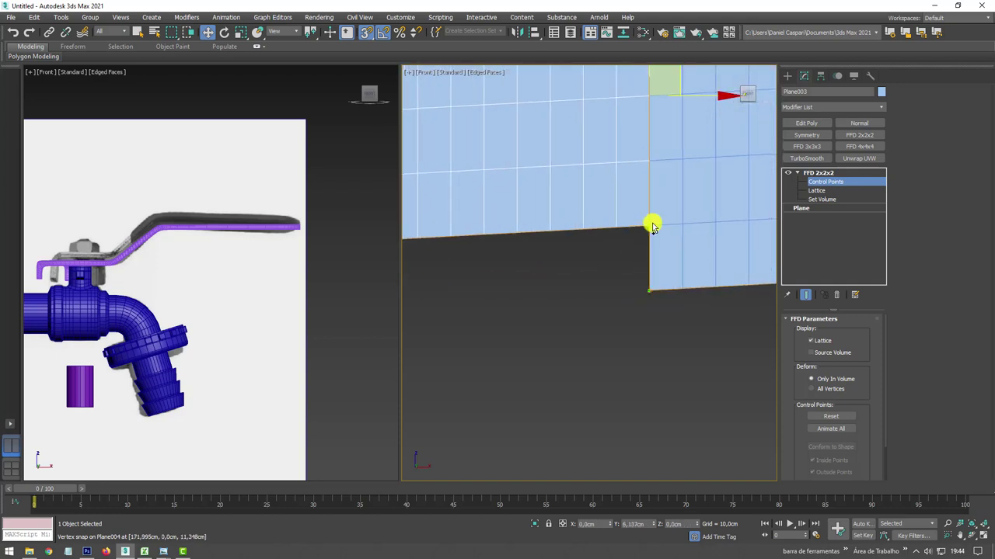
{"action": "scroll", "coordinate": [656, 227], "scroll_direction": "down", "scroll_amount": 3}
{"action": "left_click_drag", "start_coordinate": [743, 282], "coordinate": [697, 190]}
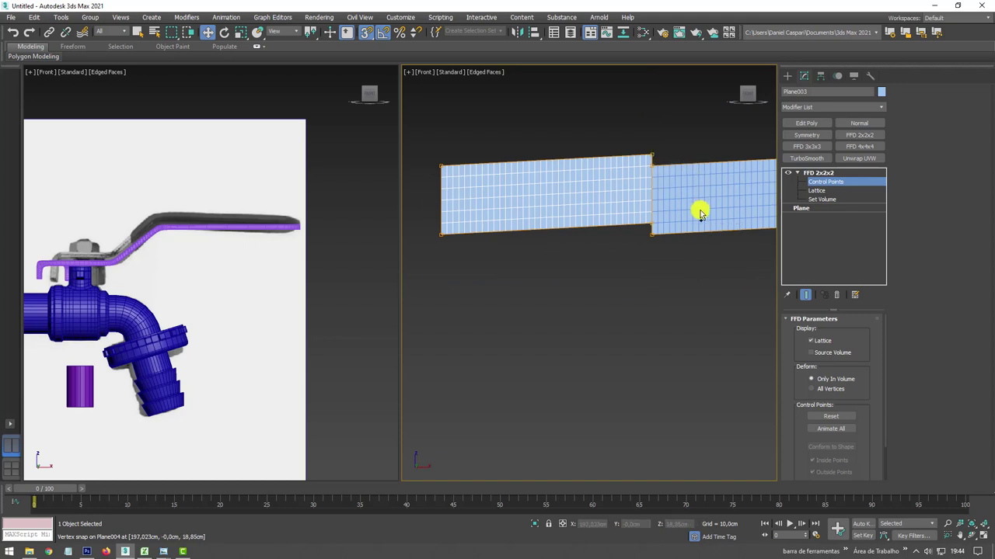
{"action": "left_click", "coordinate": [819, 172]}
Delete the copied plane Plane004 and reselect the tilted Plane003.
{"action": "left_click", "coordinate": [743, 184]}
{"action": "key", "text": "Delete"}
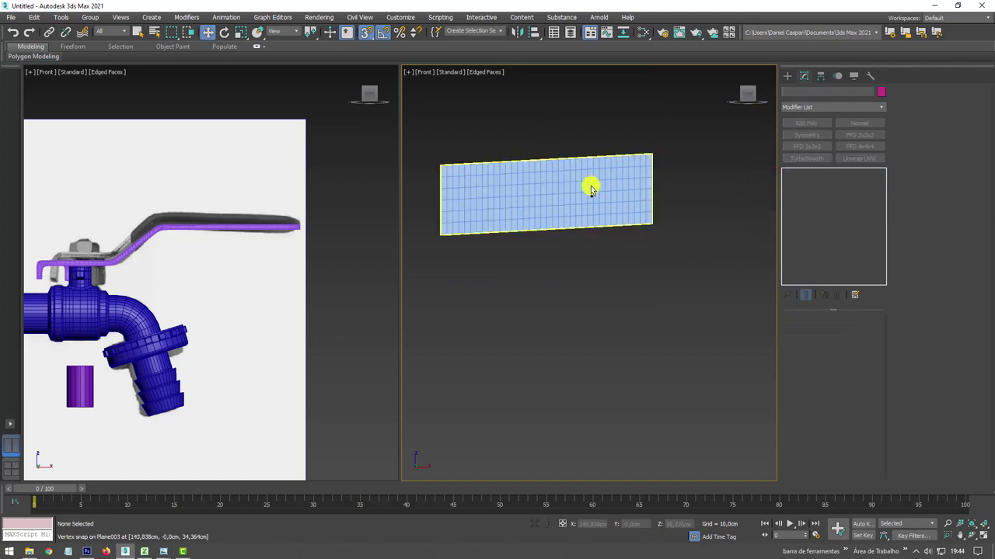
{"action": "left_click", "coordinate": [598, 181]}
{"action": "middle_click_drag", "start_coordinate": [605, 177], "coordinate": [697, 266], "text": "alt"}
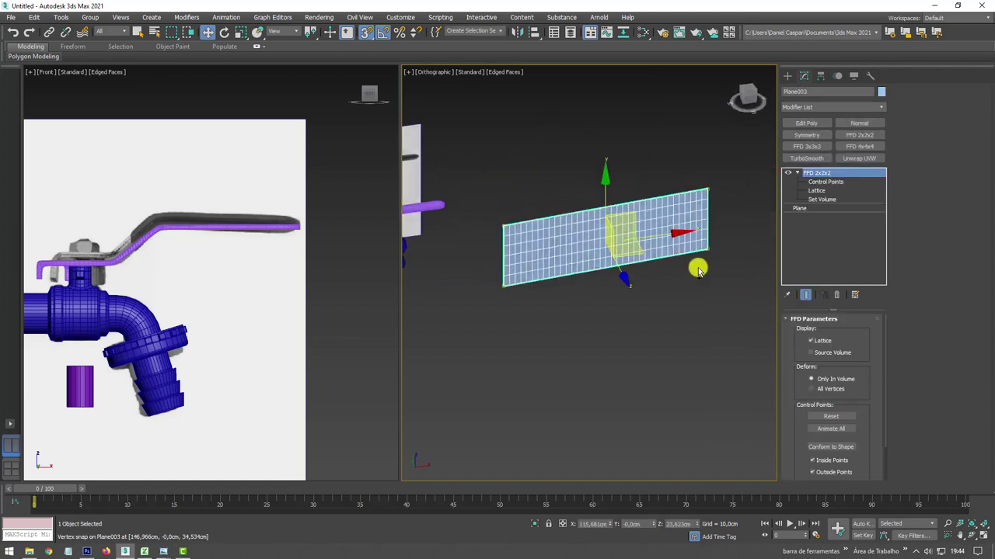
Add a Bend modifier to the plane with Bend Axis X and a 360° angle.
{"action": "left_click", "coordinate": [876, 107]}
{"action": "scroll", "coordinate": [875, 171], "scroll_direction": "down", "scroll_amount": 3}
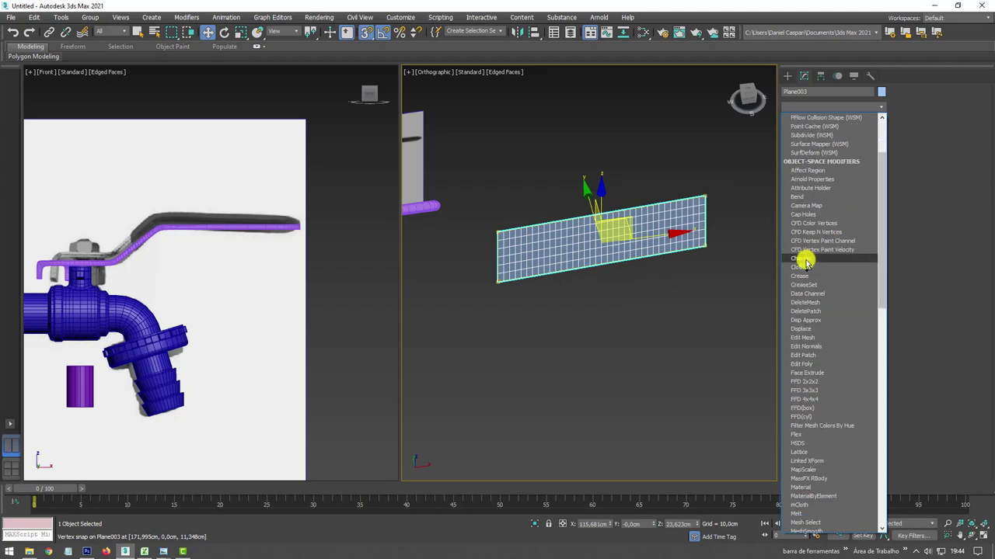
{"action": "left_click", "coordinate": [802, 197]}
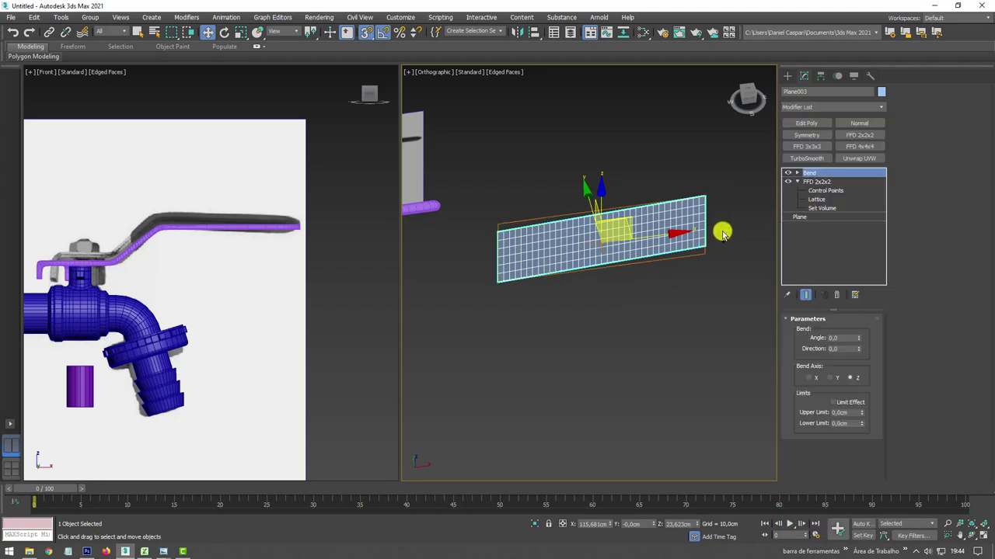
{"action": "middle_click_drag", "start_coordinate": [722, 228], "coordinate": [886, 333], "text": "alt"}
{"action": "left_click_drag", "start_coordinate": [861, 342], "coordinate": [850, 237]}
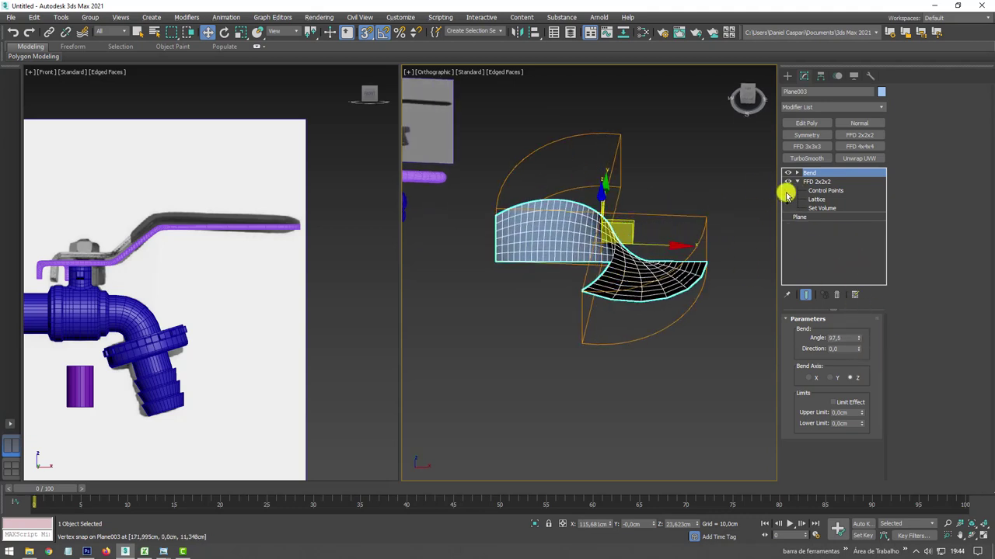
{"action": "left_click", "coordinate": [831, 379]}
{"action": "left_click", "coordinate": [814, 379]}
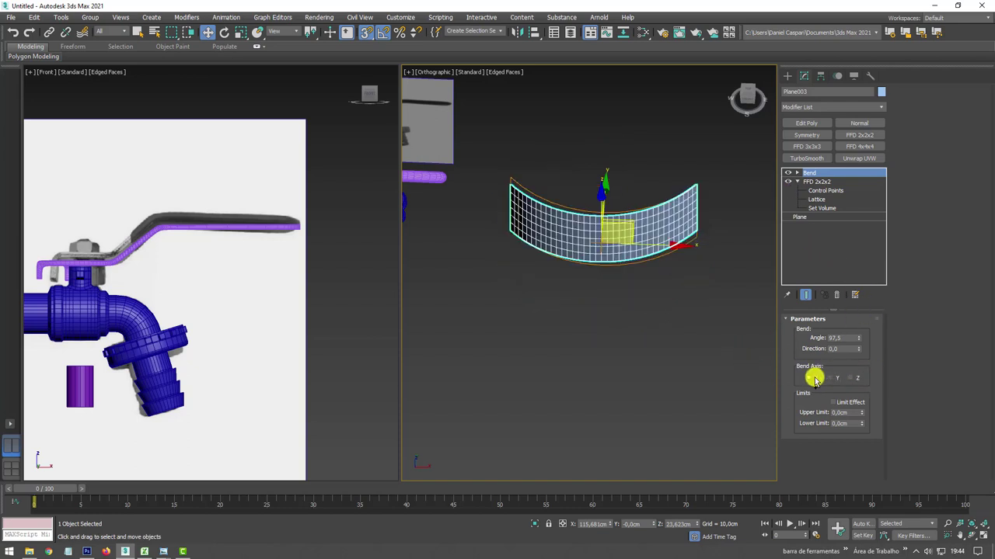
{"action": "mouse_move", "coordinate": [845, 340]}
{"action": "left_mouse_down"}
{"action": "mouse_move", "coordinate": [815, 344]}
{"action": "mouse_move", "coordinate": [864, 357]}
{"action": "mouse_move", "coordinate": [862, 329]}
{"action": "left_mouse_up"}
{"action": "type", "text": "360"}
{"action": "key", "text": "Return"}
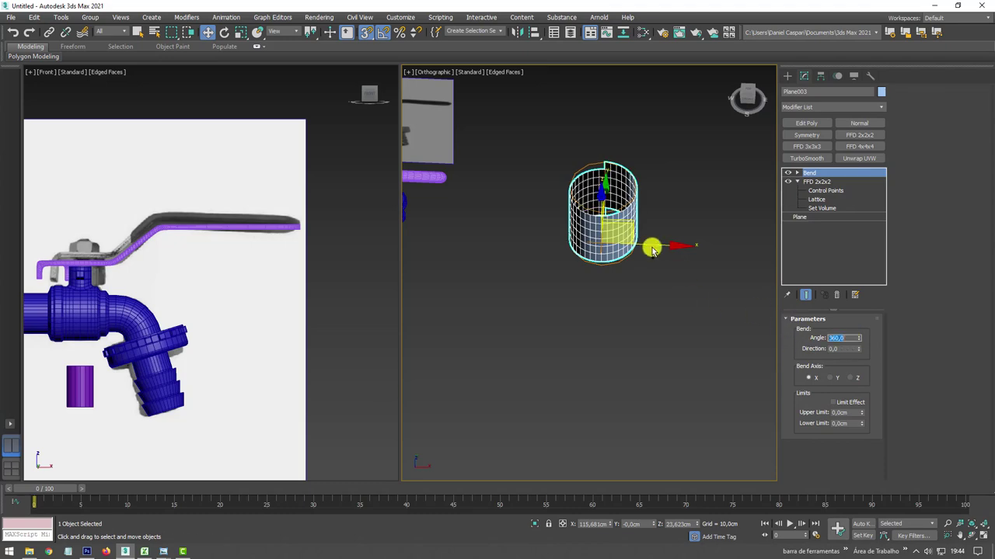
Add an Edit Poly modifier on top of the Bend.
{"action": "scroll", "coordinate": [629, 194], "scroll_direction": "up", "scroll_amount": 3}
{"action": "middle_click_drag", "start_coordinate": [577, 229], "coordinate": [519, 221], "text": "alt"}
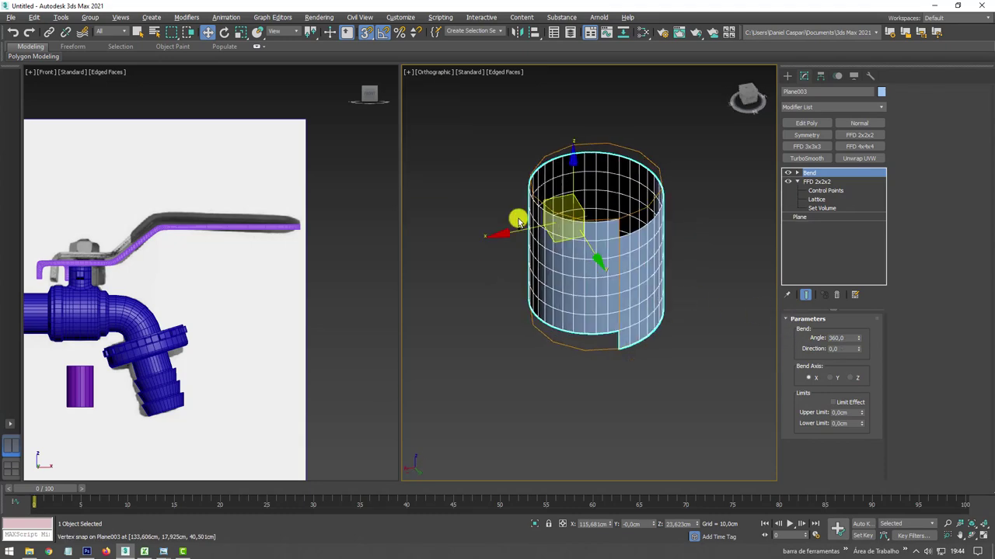
{"action": "left_click", "coordinate": [814, 125]}
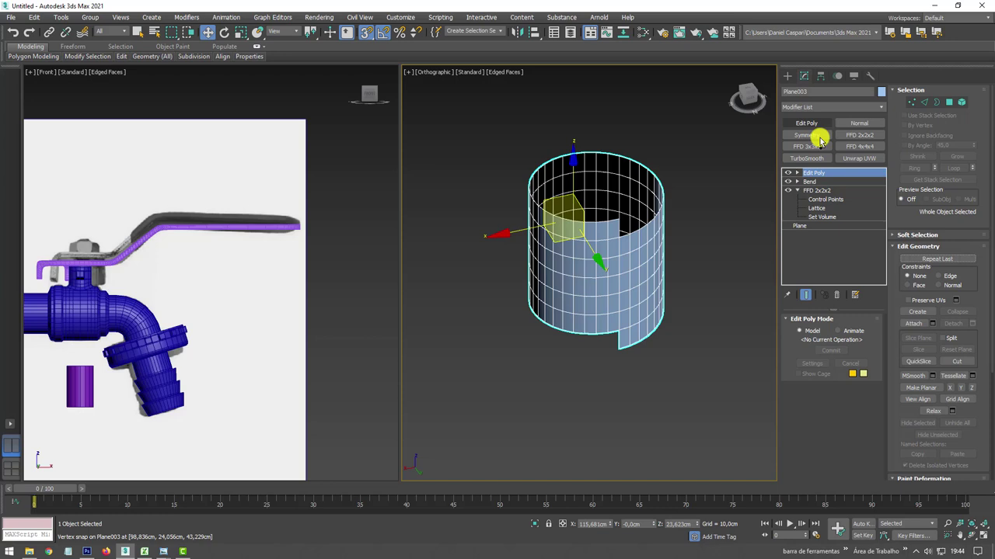
Select all of the cylinder's vertices and weld the overlapping seam together.
{"action": "left_click", "coordinate": [911, 102]}
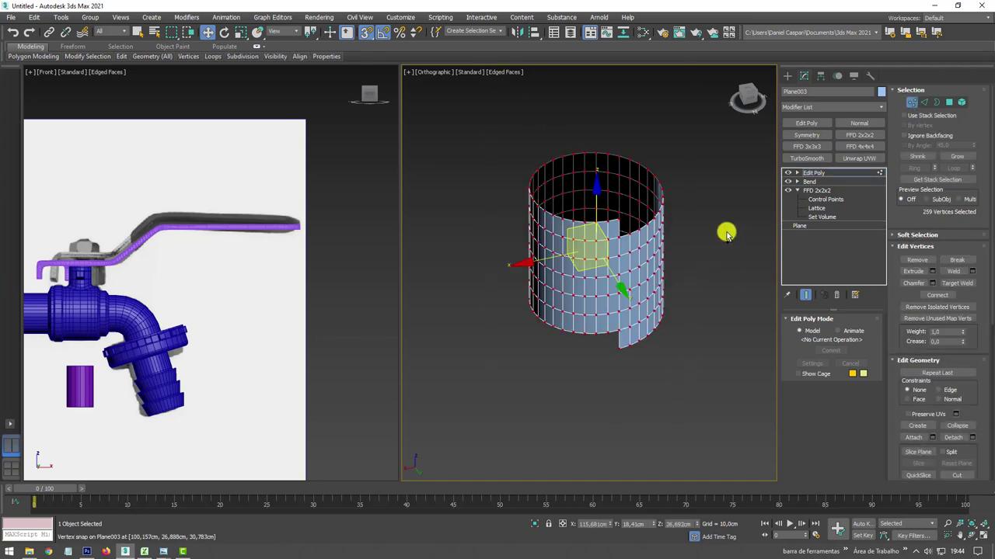
{"action": "left_click", "coordinate": [619, 241]}
{"action": "scroll", "coordinate": [615, 238], "scroll_direction": "up", "scroll_amount": 3}
{"action": "left_click_drag", "start_coordinate": [615, 238], "coordinate": [578, 263]}
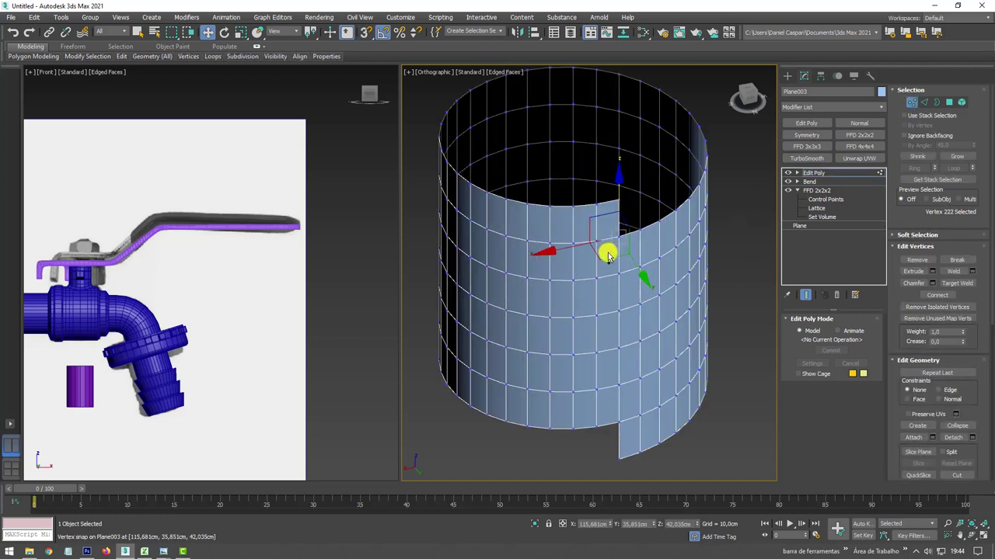
{"action": "scroll", "coordinate": [668, 311], "scroll_direction": "down", "scroll_amount": 3}
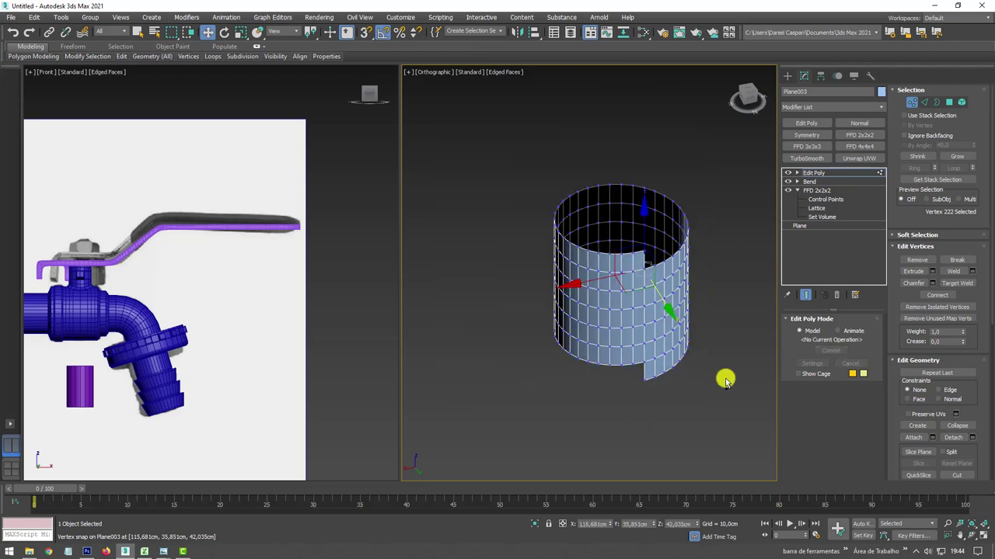
{"action": "left_click_drag", "start_coordinate": [726, 426], "coordinate": [521, 127]}
{"action": "left_click", "coordinate": [954, 271]}
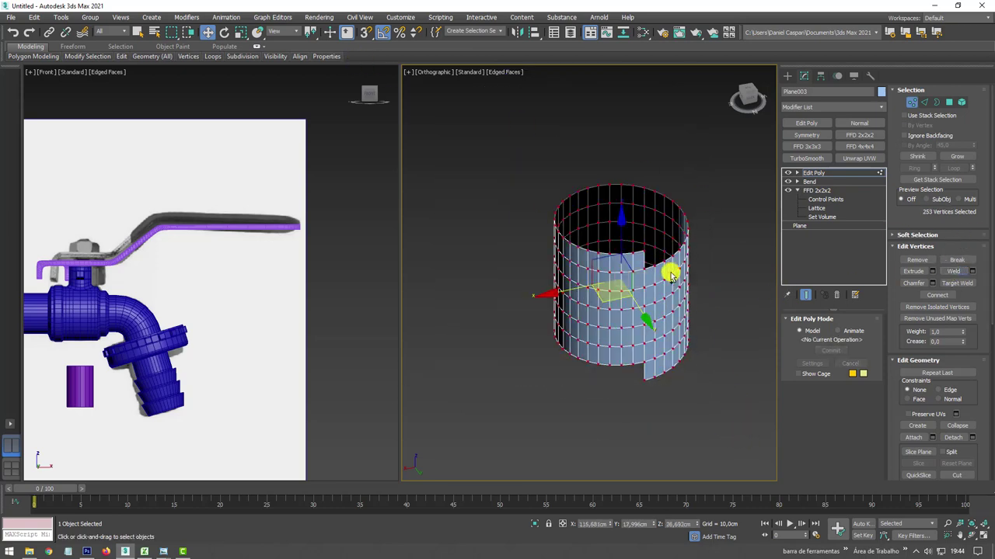
In Edge mode, select a horizontal edge, then extend it with Loop and Grow.
{"action": "middle_click_drag", "start_coordinate": [666, 271], "coordinate": [633, 211]}
{"action": "left_click", "coordinate": [925, 102]}
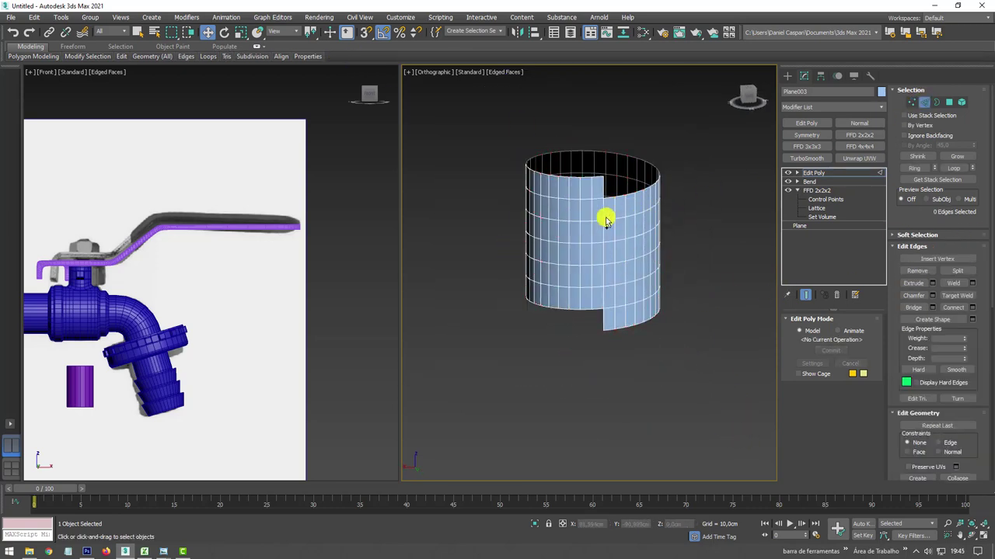
{"action": "scroll", "coordinate": [606, 217], "scroll_direction": "up", "scroll_amount": 3}
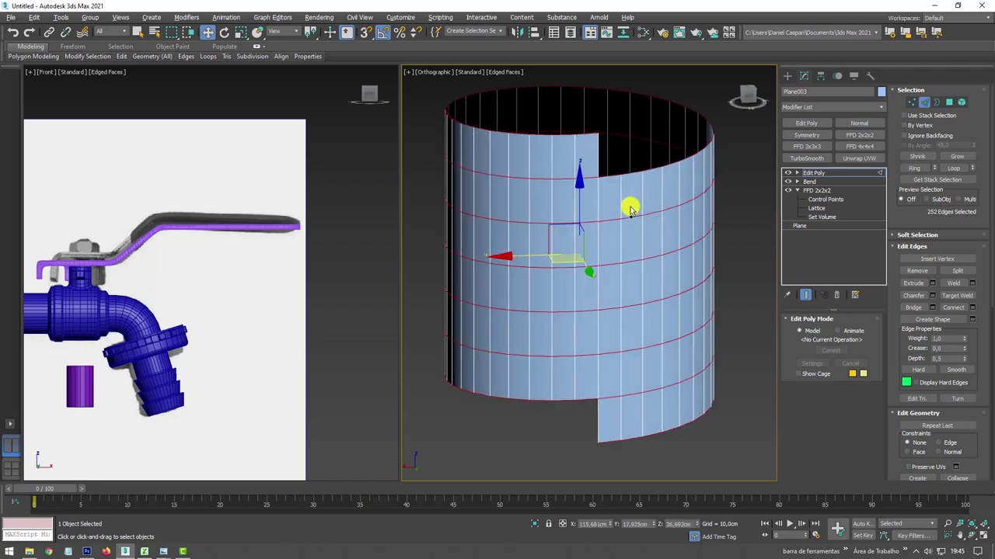
{"action": "mouse_move", "coordinate": [694, 249]}
{"action": "middle_mouse_down", "text": "alt"}
{"action": "mouse_move", "coordinate": [642, 197]}
{"action": "mouse_move", "coordinate": [628, 233]}
{"action": "middle_mouse_up", "text": "alt"}
{"action": "scroll", "coordinate": [627, 235], "scroll_direction": "down", "scroll_amount": 2}
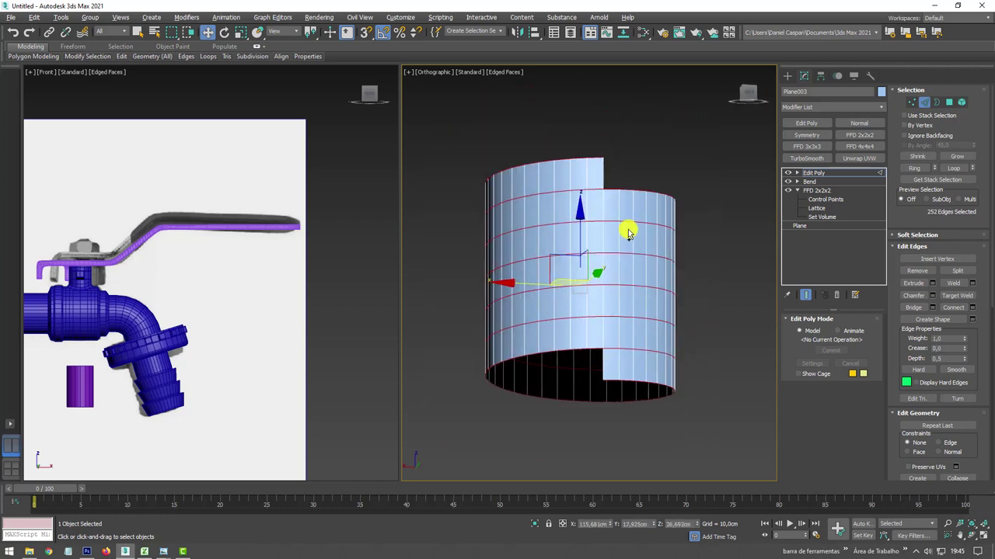
{"action": "left_click", "coordinate": [611, 257]}
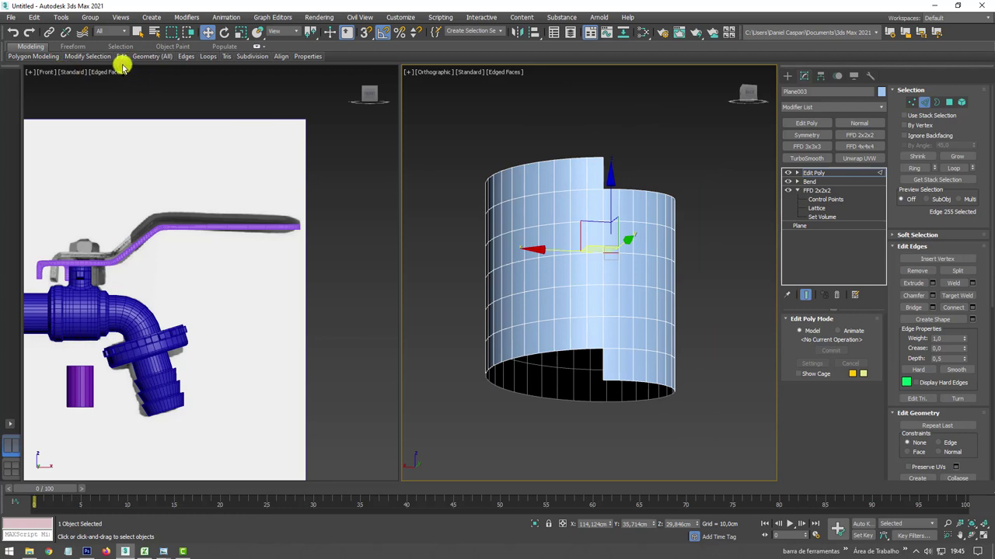
{"action": "mouse_move", "coordinate": [87, 56]}
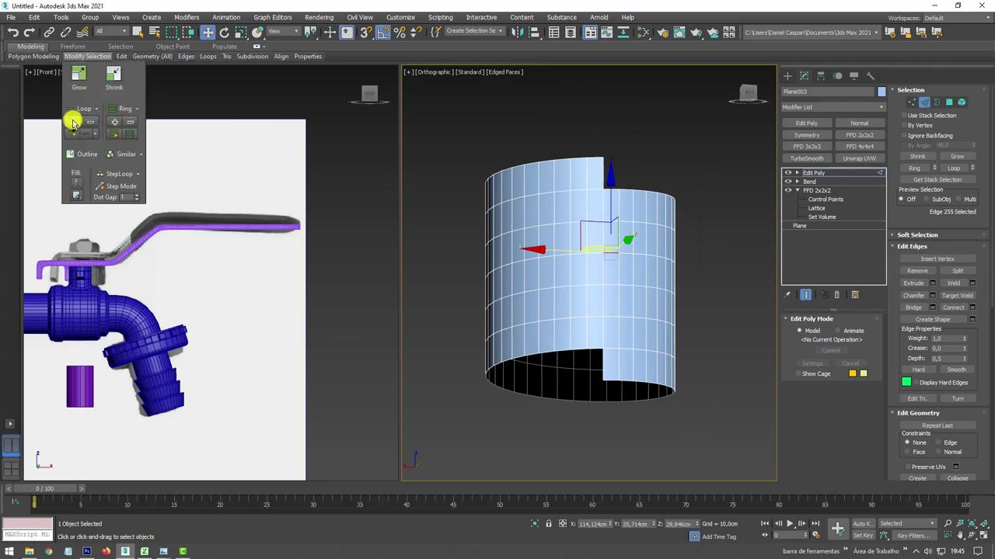
{"action": "left_click", "coordinate": [74, 123]}
{"action": "left_click", "coordinate": [73, 122]}
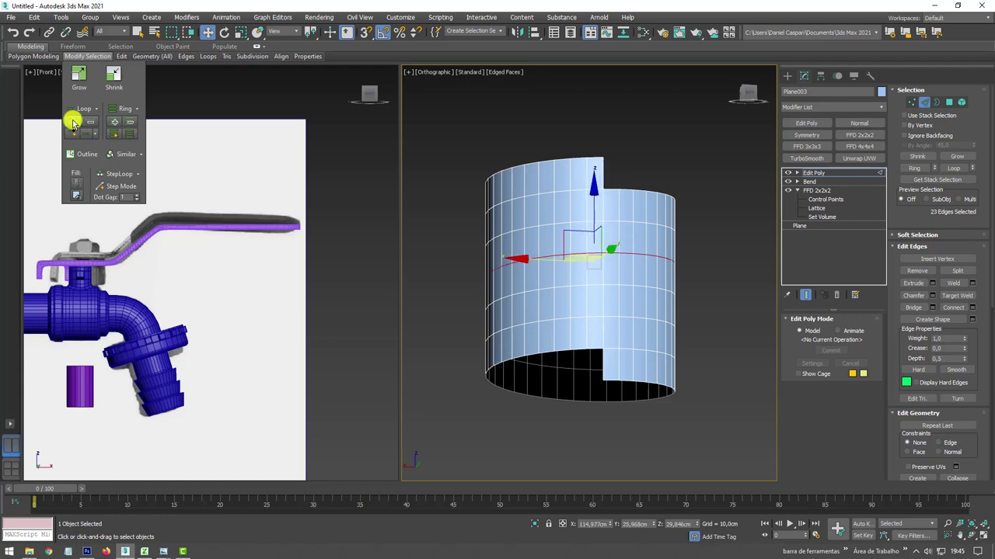
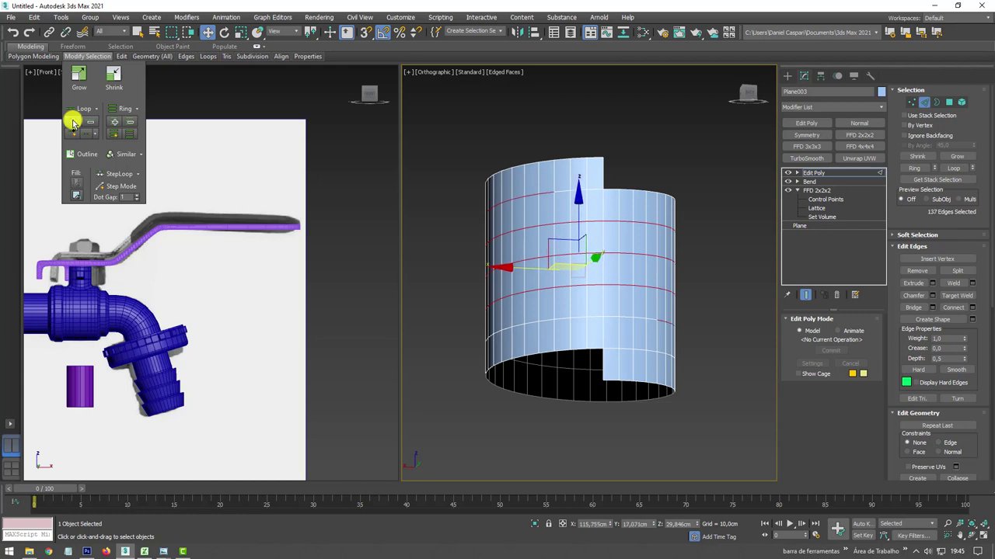
Add the remaining horizontal ring edges of the cylinder to the edge selection.
{"action": "middle_click_drag", "start_coordinate": [470, 227], "coordinate": [543, 281], "text": "alt"}
{"action": "left_click", "coordinate": [629, 325]}
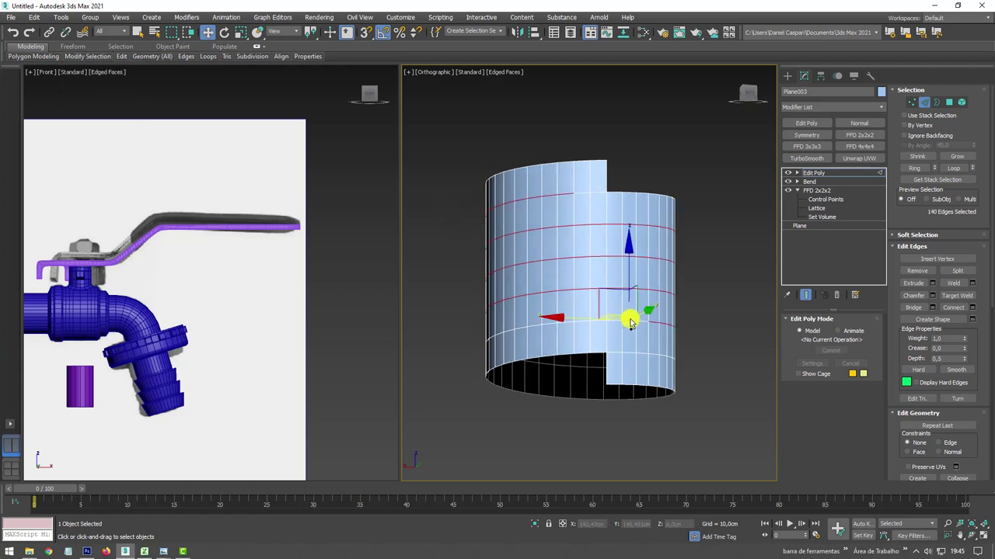
{"action": "left_click", "coordinate": [612, 325], "text": "ctrl"}
{"action": "middle_click_drag", "start_coordinate": [652, 262], "coordinate": [598, 360], "text": "alt"}
{"action": "left_click", "coordinate": [608, 347], "text": "alt"}
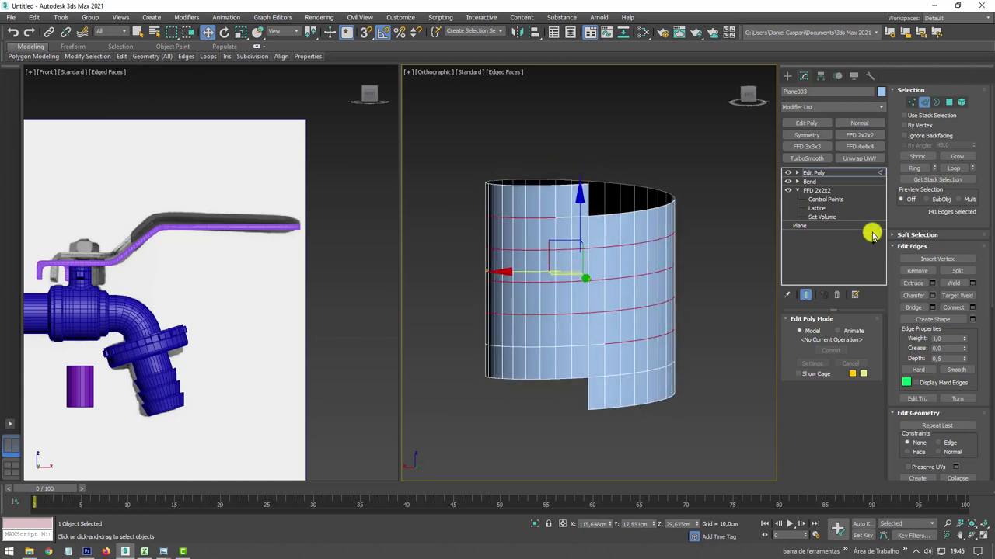
Extrude the selected edge loops outward, raising height and width into thread ridges.
{"action": "left_click", "coordinate": [914, 282], "text": "shift"}
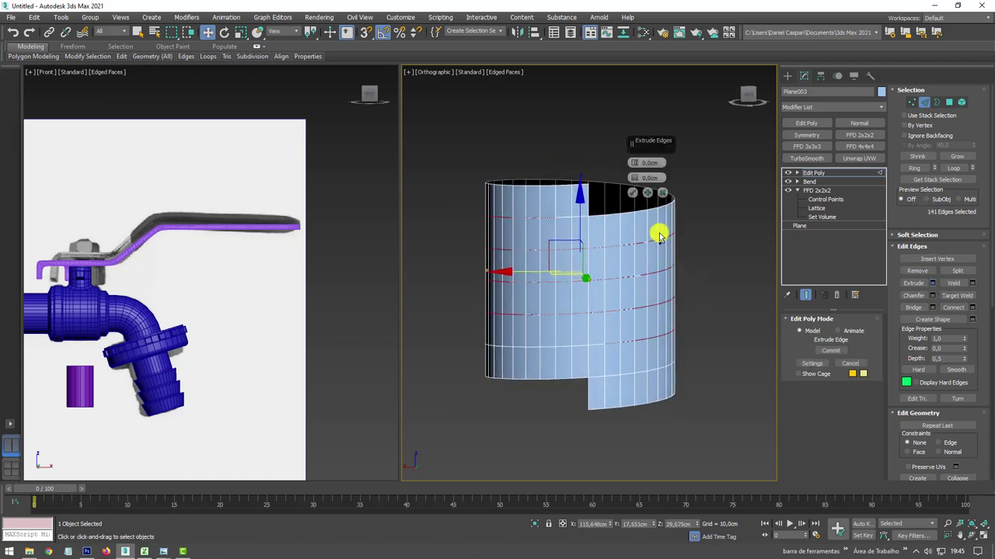
{"action": "mouse_move", "coordinate": [640, 159]}
{"action": "left_mouse_down"}
{"action": "mouse_move", "coordinate": [639, 148]}
{"action": "mouse_move", "coordinate": [633, 182]}
{"action": "left_mouse_up"}
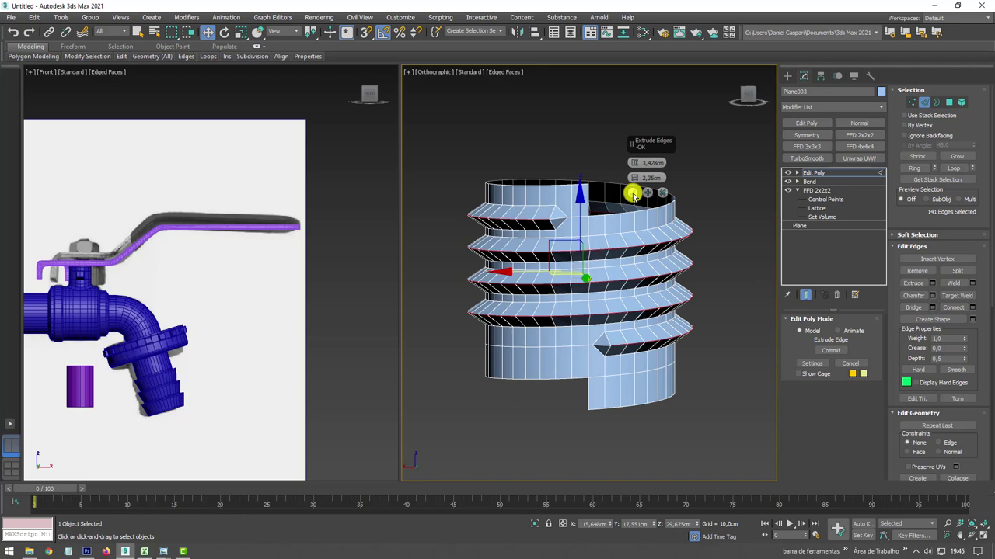
{"action": "left_click", "coordinate": [633, 195]}
{"action": "scroll", "coordinate": [653, 286], "scroll_direction": "up", "scroll_amount": 3}
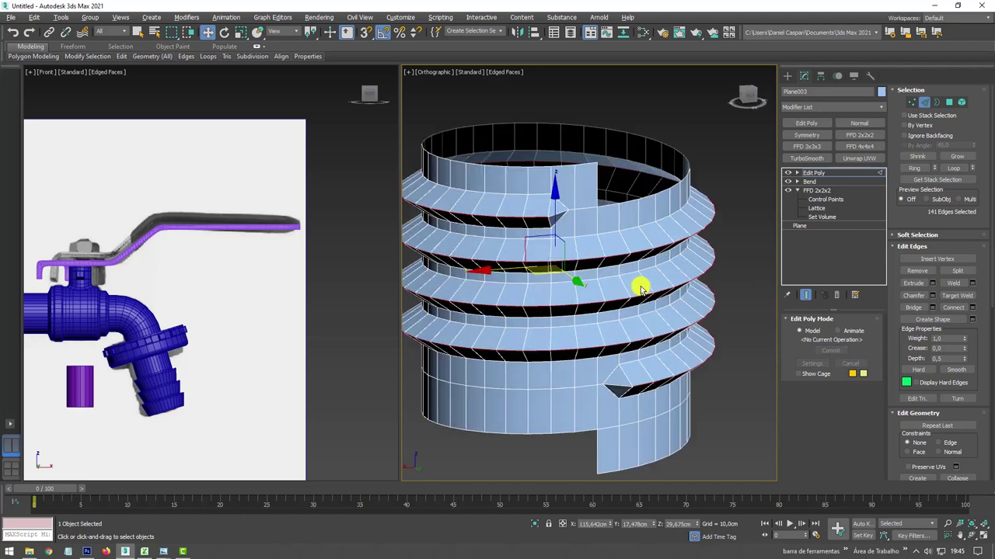
Chamfer the selected ridge edges using the Chamfer caddy.
{"action": "left_click", "coordinate": [933, 296]}
{"action": "scroll", "coordinate": [594, 236], "scroll_direction": "up", "scroll_amount": 3}
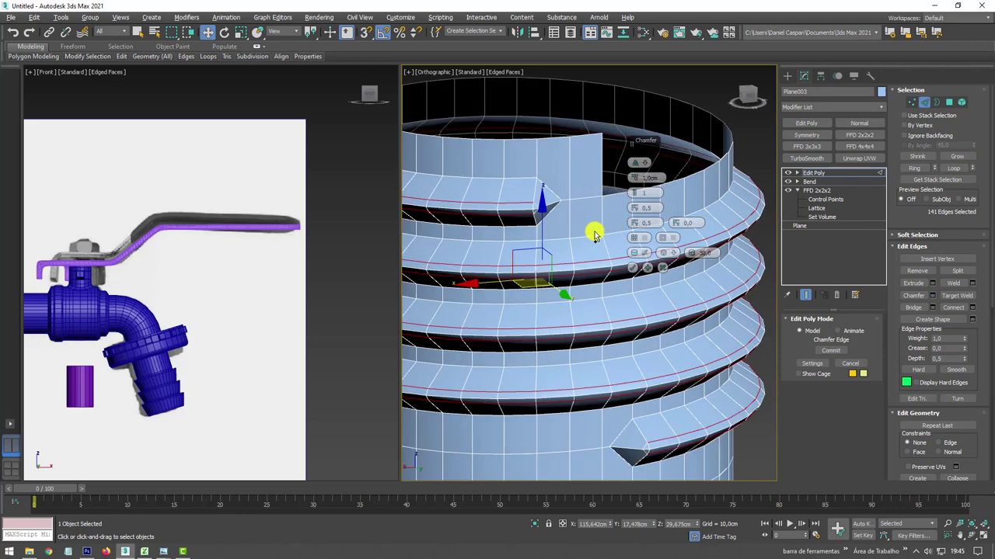
{"action": "mouse_move", "coordinate": [635, 198]}
{"action": "left_mouse_down"}
{"action": "mouse_move", "coordinate": [640, 163]}
{"action": "mouse_move", "coordinate": [626, 185]}
{"action": "left_mouse_up"}
{"action": "left_click", "coordinate": [633, 268]}
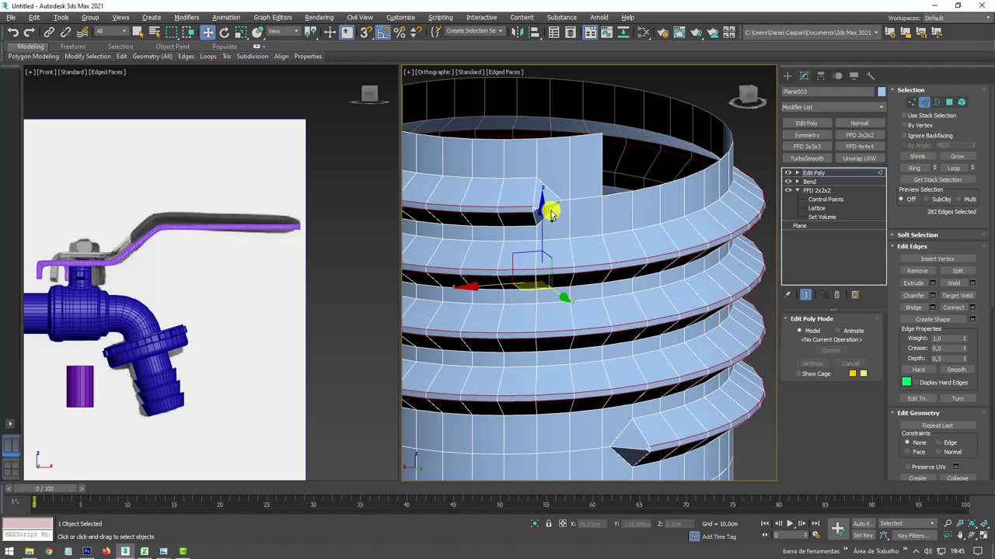
Ring-select across the ridges and connect them with 2 new edge segments.
{"action": "left_click", "coordinate": [913, 168]}
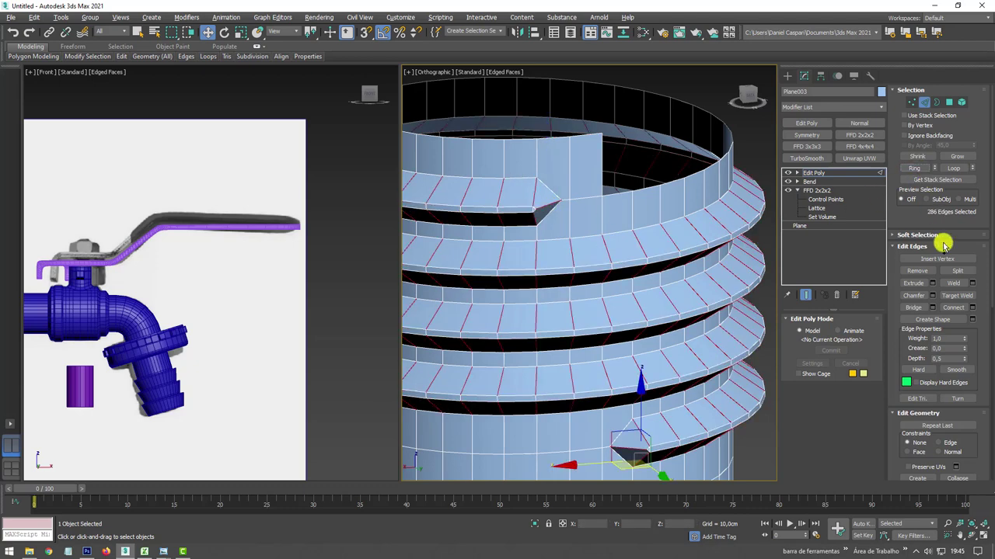
{"action": "left_click", "coordinate": [972, 307]}
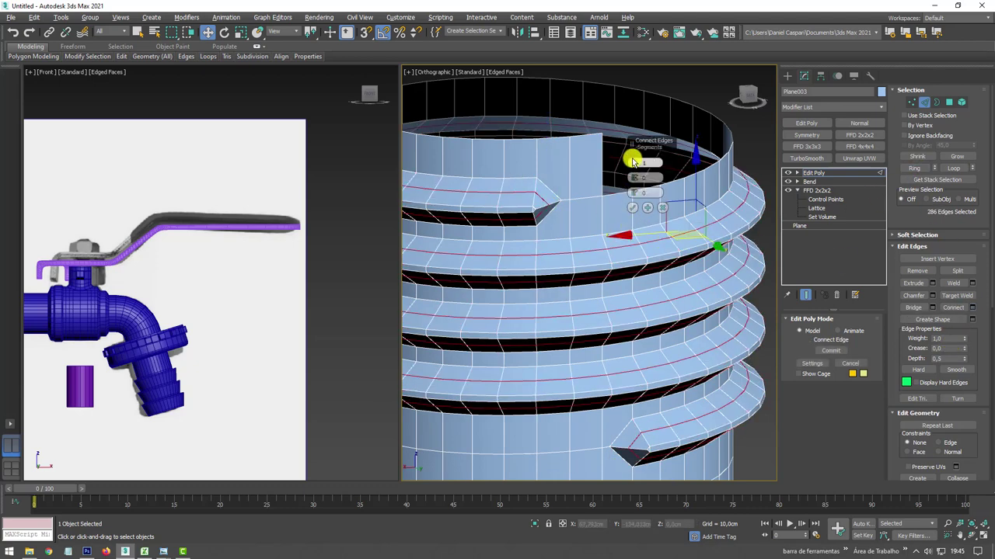
{"action": "mouse_move", "coordinate": [636, 163]}
{"action": "left_mouse_down"}
{"action": "mouse_move", "coordinate": [633, 194]}
{"action": "mouse_move", "coordinate": [637, 129]}
{"action": "left_mouse_up"}
{"action": "left_click", "coordinate": [631, 210]}
{"action": "scroll", "coordinate": [694, 223], "scroll_direction": "down", "scroll_amount": 5}
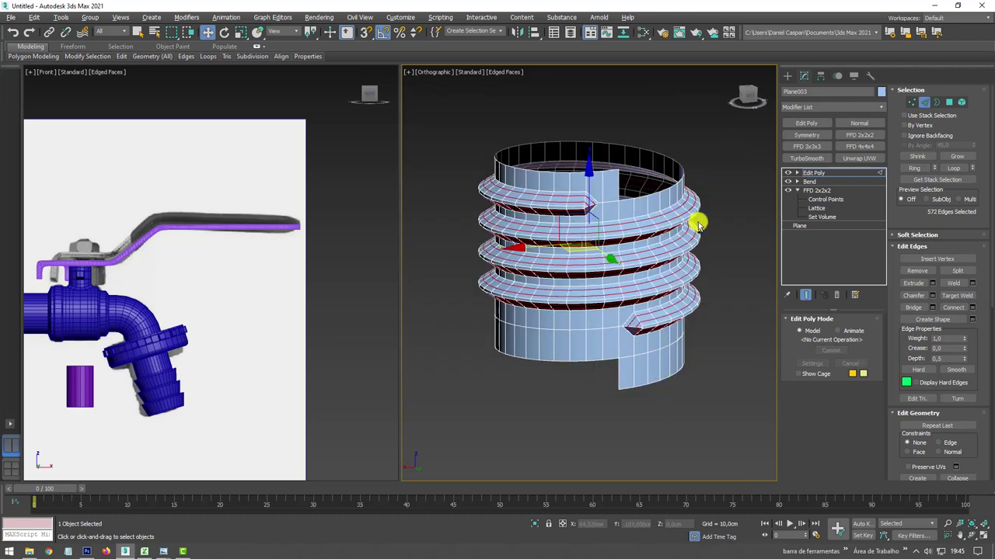
Pull the threaded piece's top border rim upward, then inspect the open bottom rim.
{"action": "left_click", "coordinate": [937, 101]}
{"action": "left_click", "coordinate": [673, 171]}
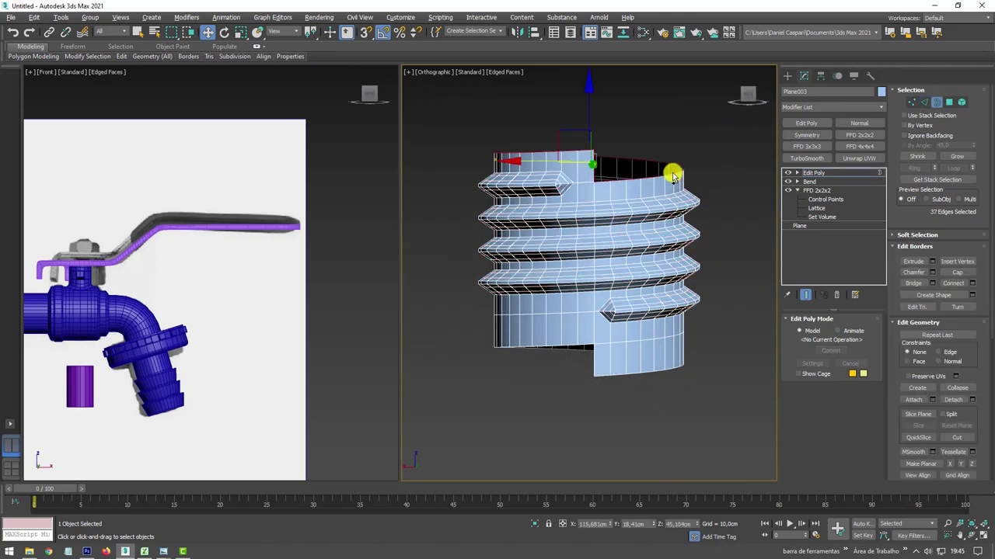
{"action": "middle_click_drag", "start_coordinate": [627, 134], "coordinate": [592, 204]}
{"action": "left_click_drag", "start_coordinate": [554, 189], "coordinate": [555, 145]}
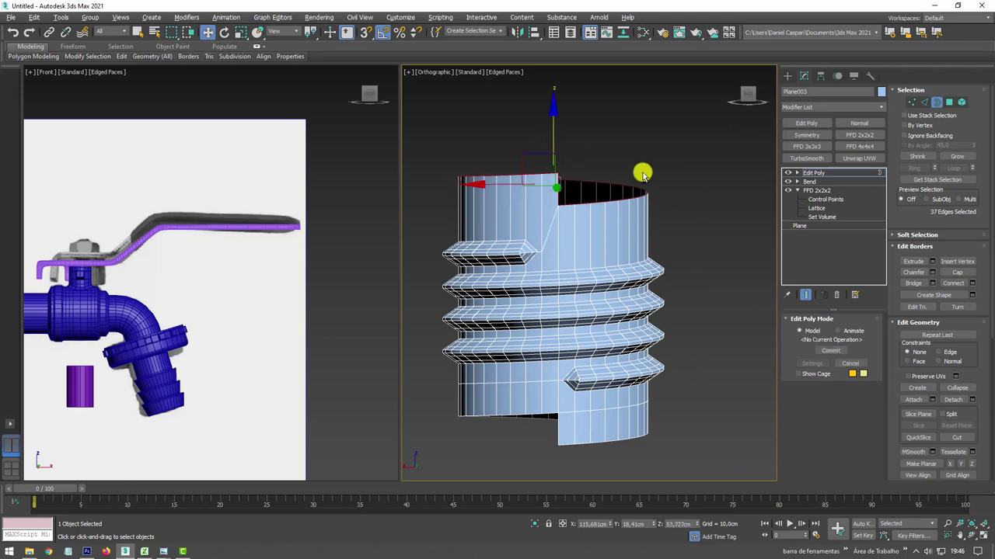
{"action": "left_click_drag", "start_coordinate": [977, 276], "coordinate": [971, 45]}
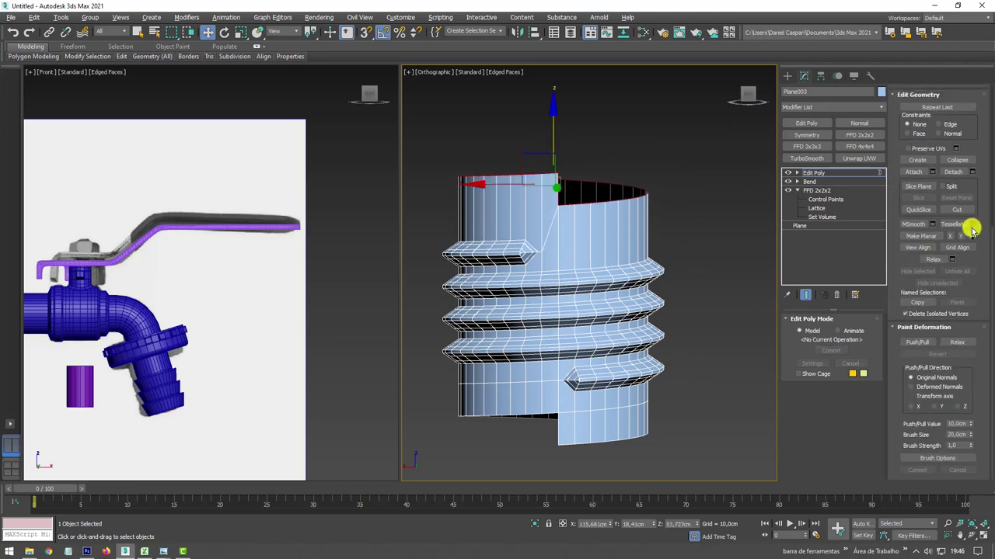
{"action": "mouse_move", "coordinate": [643, 235]}
{"action": "middle_mouse_down", "text": "alt"}
{"action": "mouse_move", "coordinate": [549, 262]}
{"action": "mouse_move", "coordinate": [544, 231]}
{"action": "mouse_move", "coordinate": [714, 237]}
{"action": "middle_mouse_up", "text": "alt"}
{"action": "left_click", "coordinate": [652, 343]}
{"action": "middle_click_drag", "start_coordinate": [652, 343], "coordinate": [654, 302], "text": "alt"}
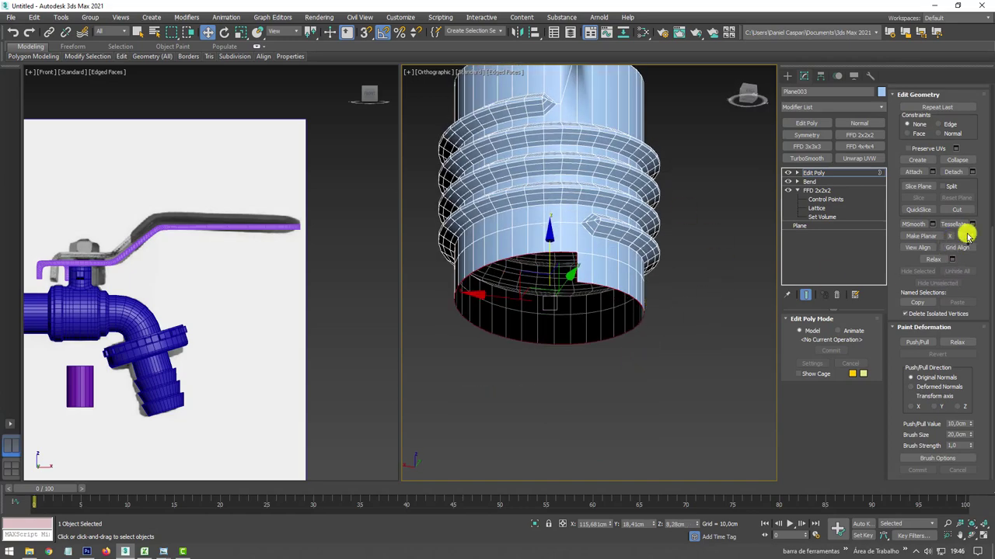
{"action": "mouse_move", "coordinate": [657, 257]}
{"action": "middle_mouse_down", "text": "alt"}
{"action": "mouse_move", "coordinate": [661, 237]}
{"action": "mouse_move", "coordinate": [675, 273]}
{"action": "mouse_move", "coordinate": [662, 226]}
{"action": "mouse_move", "coordinate": [657, 259]}
{"action": "middle_mouse_up", "text": "alt"}
{"action": "scroll", "coordinate": [657, 258], "scroll_direction": "down", "scroll_amount": 2}
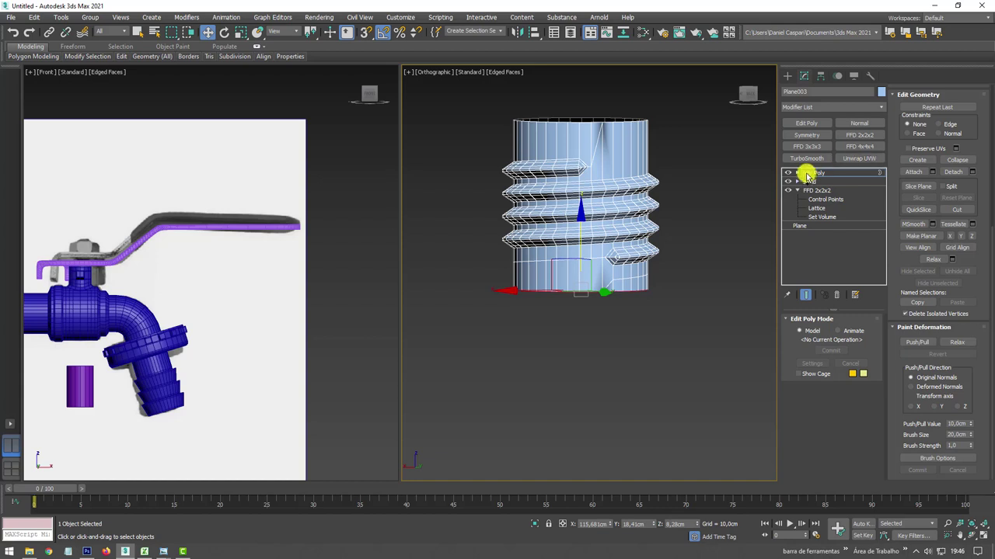
Select all vertices of the threaded piece and weld the duplicates.
{"action": "left_click", "coordinate": [796, 172]}
{"action": "left_click", "coordinate": [816, 181]}
{"action": "key", "text": "ctrl+a"}
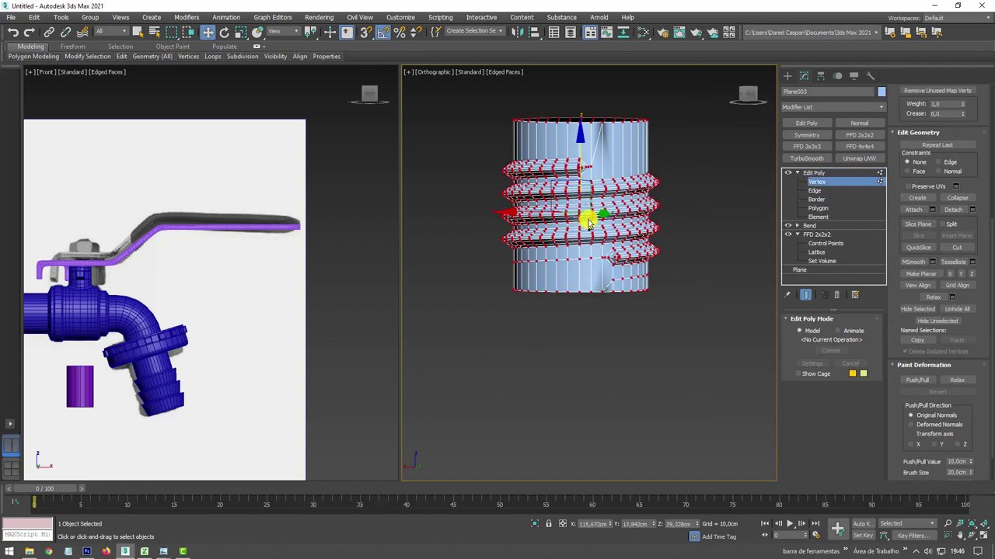
{"action": "left_click_drag", "start_coordinate": [982, 173], "coordinate": [977, 410]}
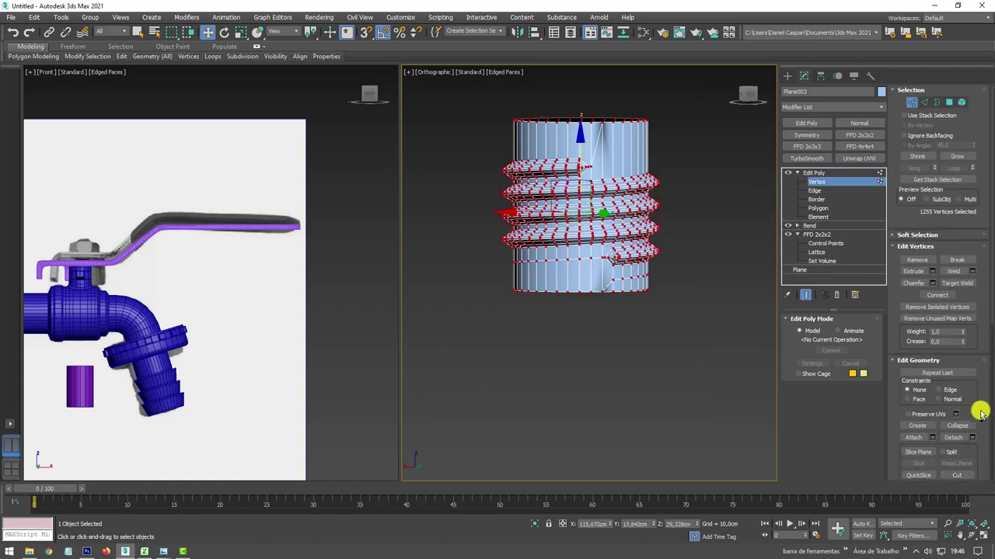
{"action": "left_click", "coordinate": [953, 271]}
{"action": "middle_click_drag", "start_coordinate": [677, 205], "coordinate": [657, 221], "text": "alt"}
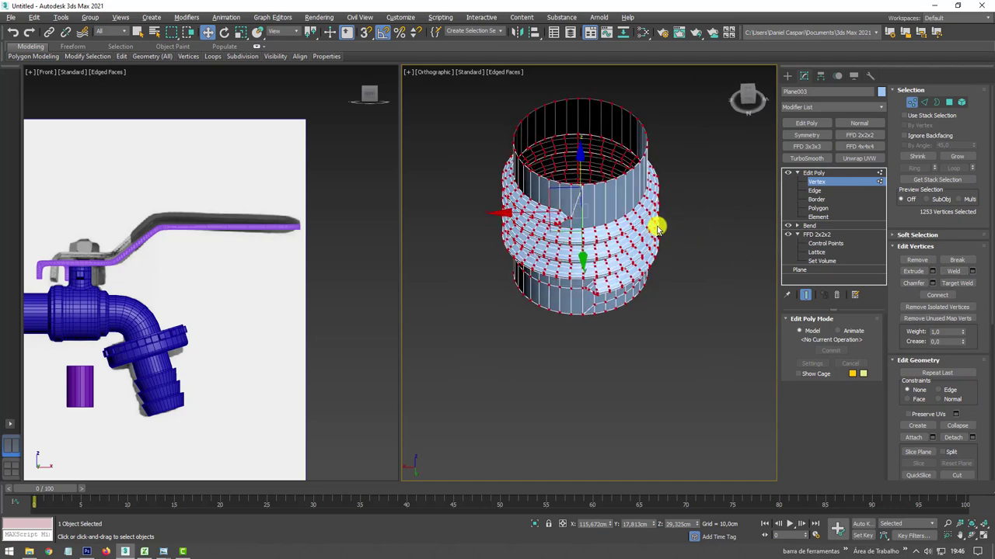
{"action": "key", "text": "shift+z"}
{"action": "key", "text": "shift+z"}
Scale the whole element down on Z into a short threaded ring and shift it right.
{"action": "left_click", "coordinate": [818, 217]}
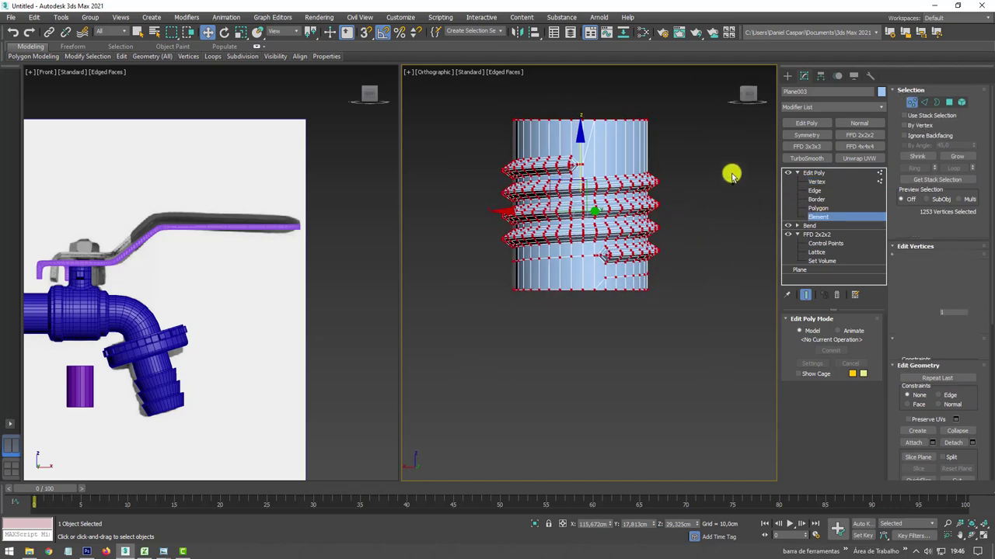
{"action": "left_click", "coordinate": [588, 268]}
{"action": "key", "text": "r"}
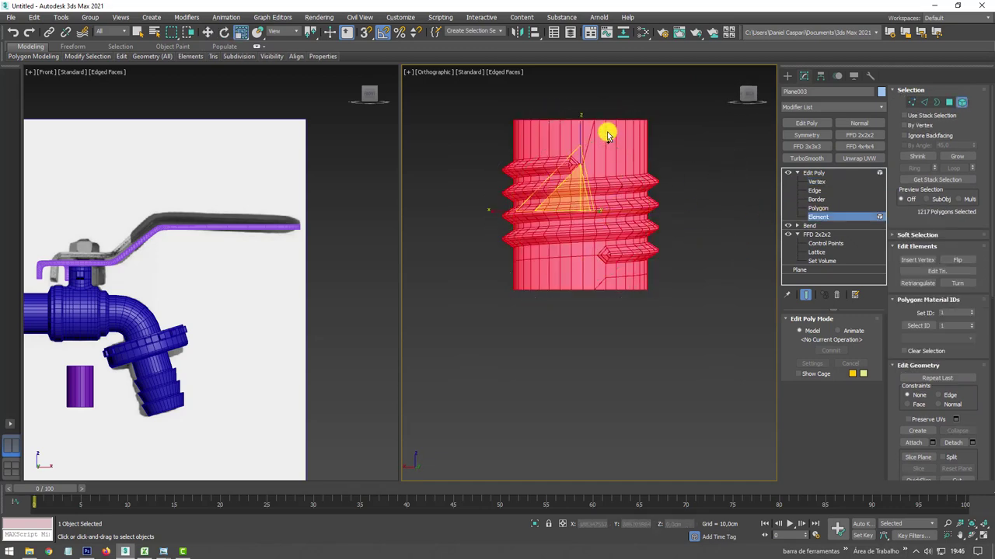
{"action": "left_click_drag", "start_coordinate": [586, 128], "coordinate": [591, 169]}
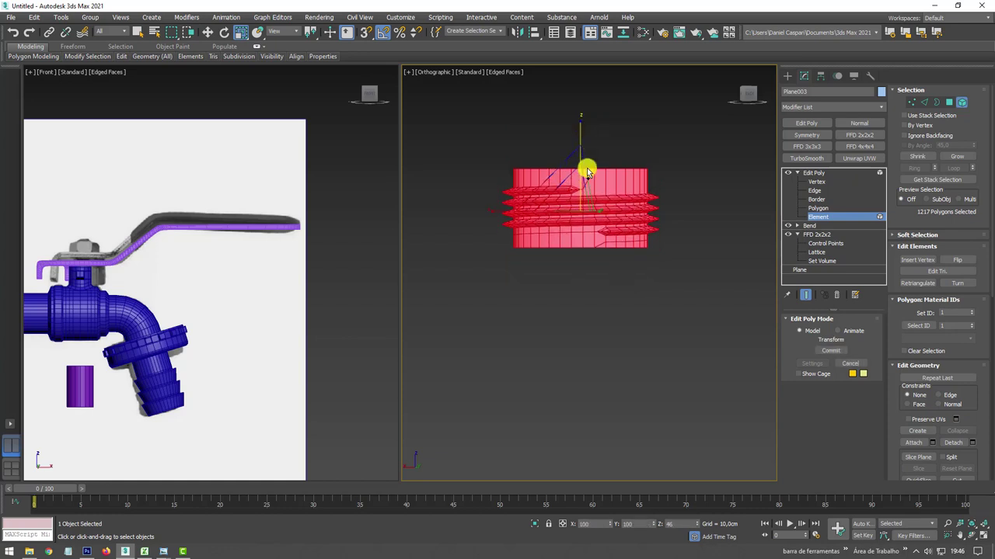
{"action": "middle_click_drag", "start_coordinate": [533, 199], "coordinate": [594, 200]}
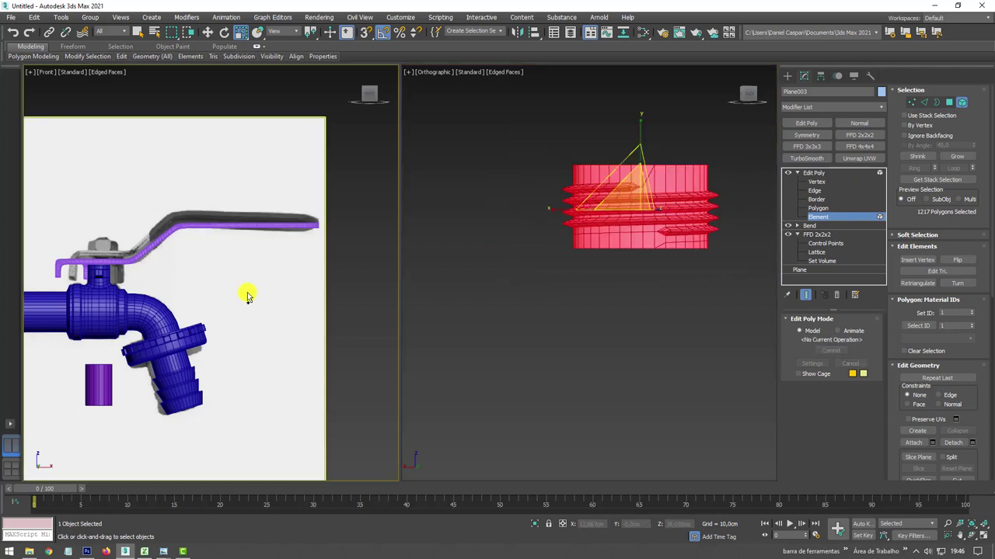
{"action": "scroll", "coordinate": [116, 282], "scroll_direction": "up", "scroll_amount": 3}
{"action": "scroll", "coordinate": [174, 244], "scroll_direction": "up", "scroll_amount": 3}
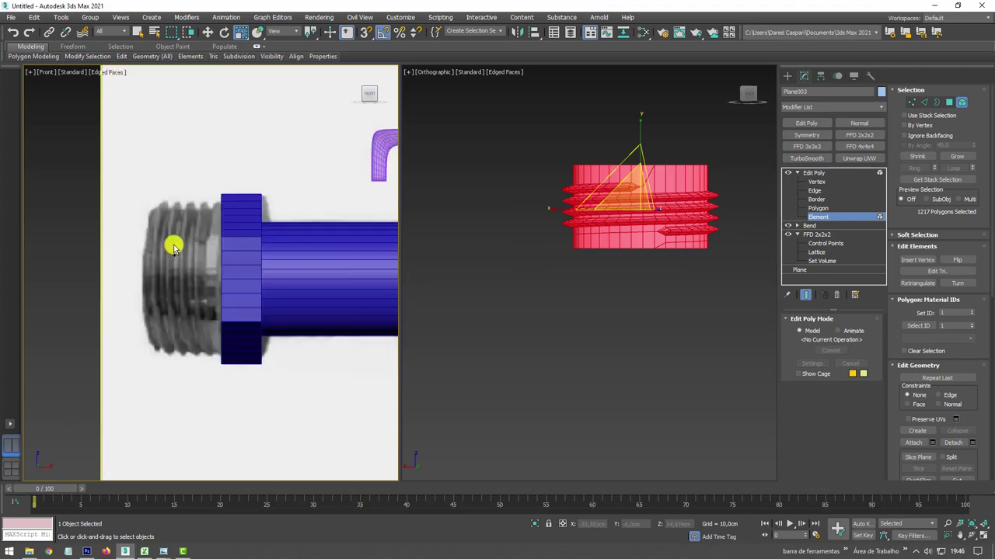
{"action": "scroll", "coordinate": [373, 262], "scroll_direction": "down", "scroll_amount": 3}
{"action": "mouse_move", "coordinate": [528, 318]}
{"action": "middle_mouse_down", "text": "alt"}
{"action": "mouse_move", "coordinate": [591, 295]}
{"action": "mouse_move", "coordinate": [509, 291]}
{"action": "middle_mouse_up", "text": "alt"}
{"action": "left_click", "coordinate": [814, 172]}
{"action": "scroll", "coordinate": [590, 324], "scroll_direction": "up", "scroll_amount": 3}
{"action": "mouse_move", "coordinate": [591, 324]}
{"action": "middle_mouse_down", "text": "alt"}
{"action": "mouse_move", "coordinate": [598, 304]}
{"action": "mouse_move", "coordinate": [651, 294]}
{"action": "mouse_move", "coordinate": [659, 282]}
{"action": "mouse_move", "coordinate": [674, 312]}
{"action": "middle_mouse_up", "text": "alt"}
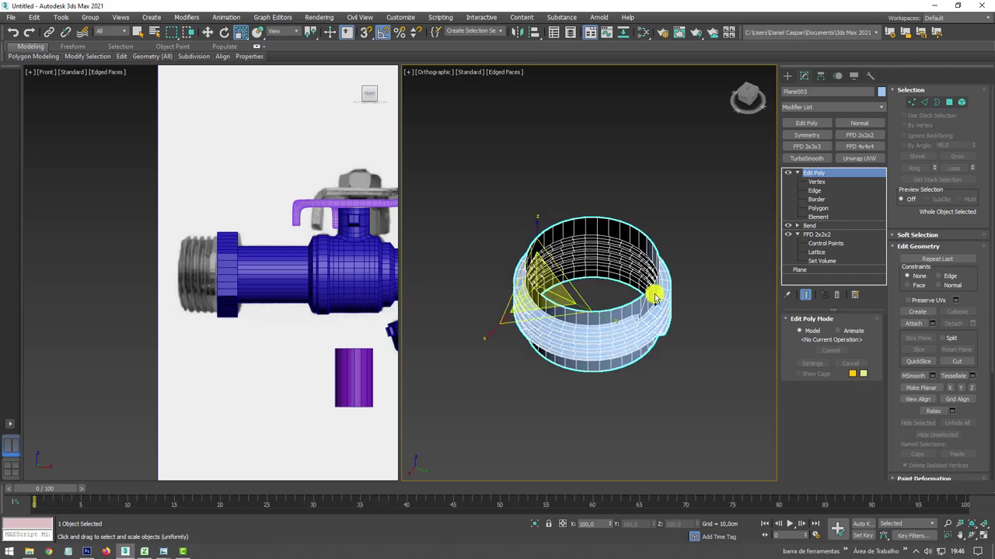
Rotate the threaded piece 90° about Z in the front view.
{"action": "left_click_drag", "start_coordinate": [521, 267], "coordinate": [706, 321]}
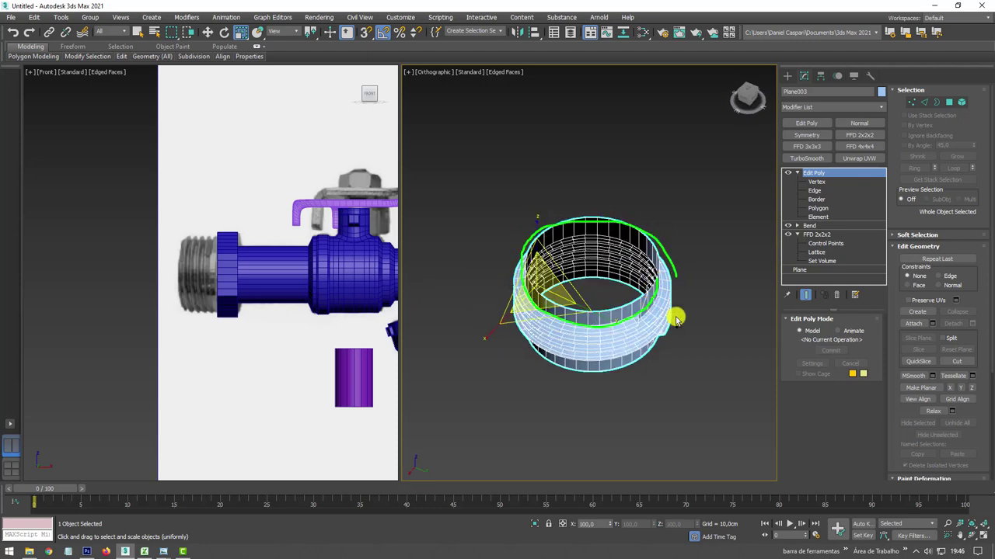
{"action": "mouse_move", "coordinate": [659, 387]}
{"action": "middle_mouse_down", "text": "alt"}
{"action": "mouse_move", "coordinate": [702, 329]}
{"action": "mouse_move", "coordinate": [673, 284]}
{"action": "mouse_move", "coordinate": [605, 313]}
{"action": "middle_mouse_up", "text": "alt"}
{"action": "scroll", "coordinate": [688, 310], "scroll_direction": "down", "scroll_amount": 5}
{"action": "scroll", "coordinate": [605, 312], "scroll_direction": "up", "scroll_amount": 3}
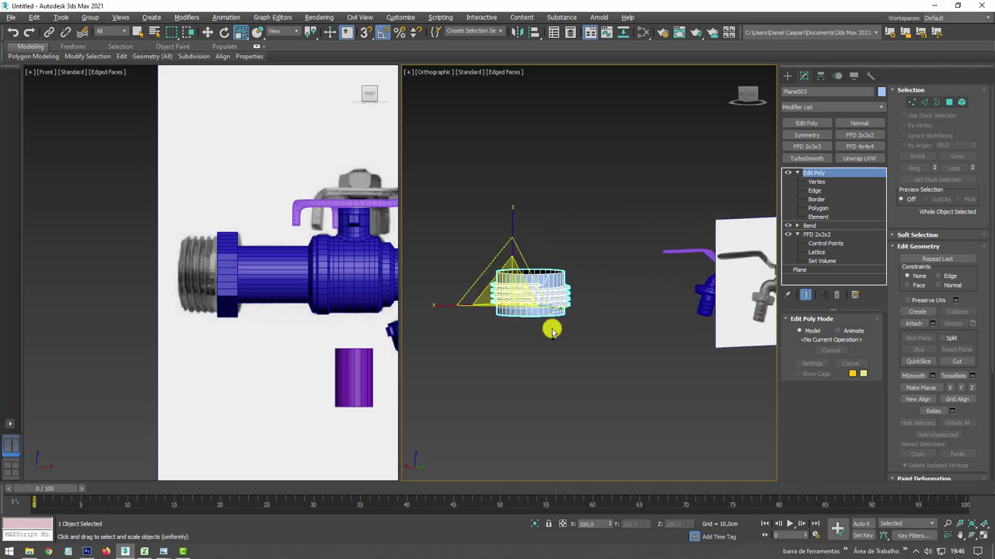
{"action": "middle_click_drag", "start_coordinate": [552, 331], "coordinate": [665, 341], "text": "alt"}
{"action": "key", "text": "f"}
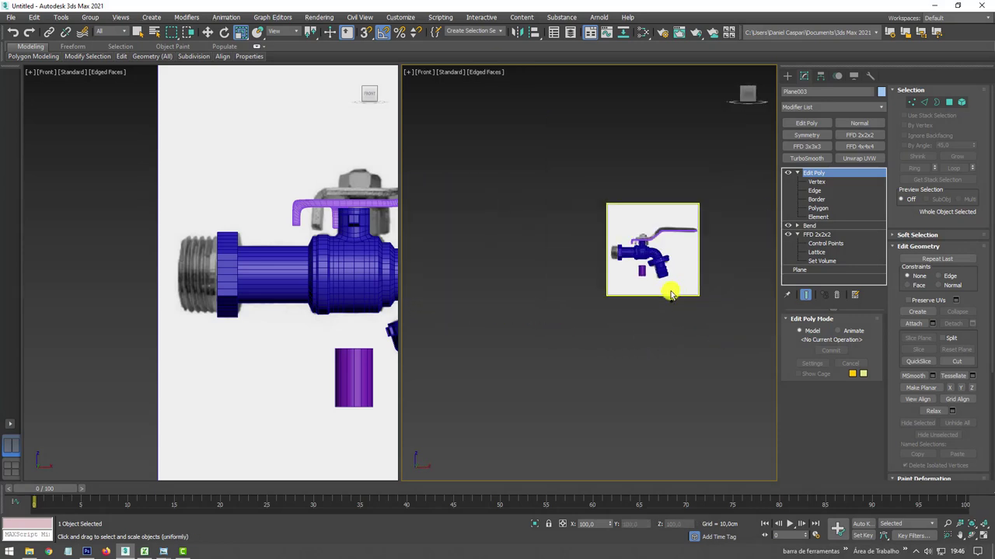
{"action": "key", "text": "w"}
{"action": "key", "text": "e"}
{"action": "key", "text": "z"}
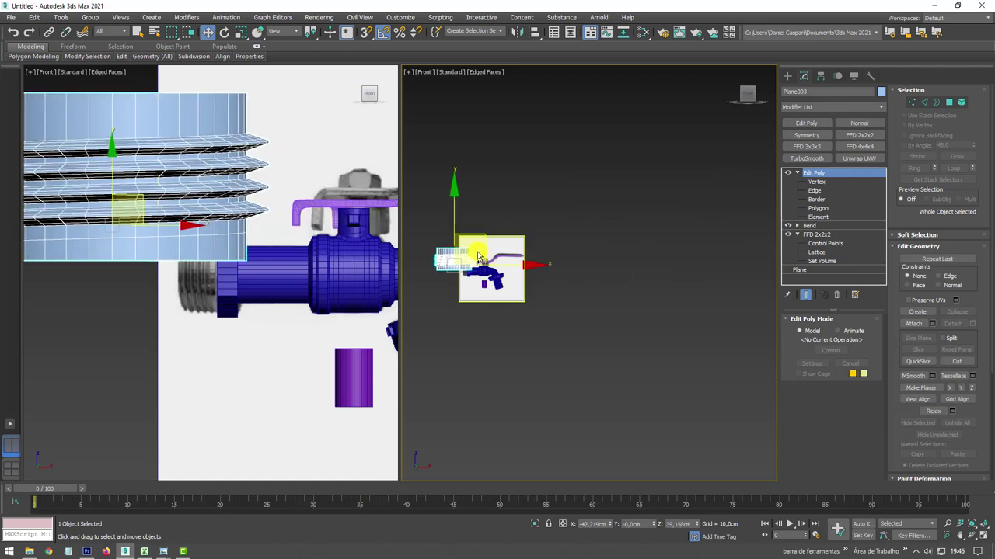
{"action": "left_click_drag", "start_coordinate": [579, 248], "coordinate": [544, 216]}
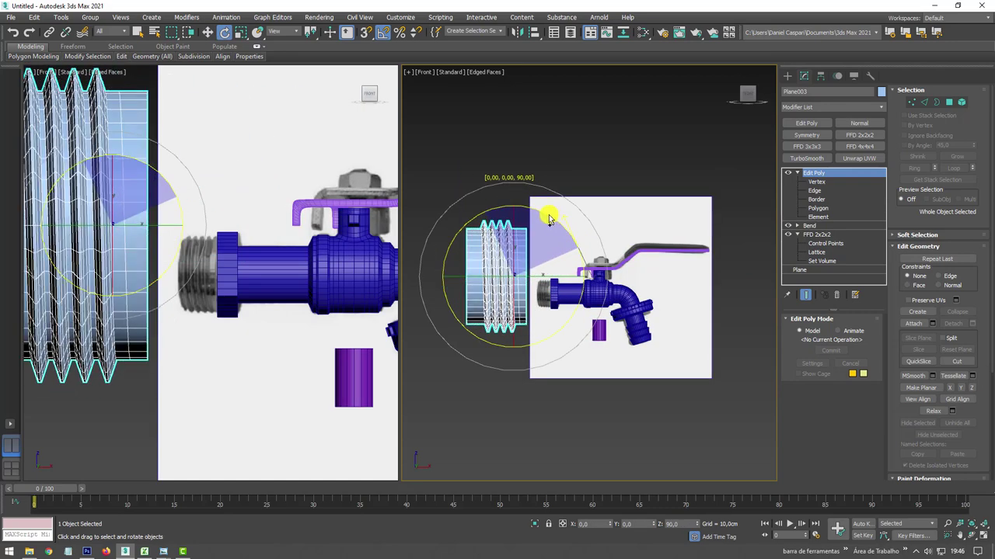
Move the piece beside the faucet and drag its border ring out along X to lengthen the sleeve.
{"action": "key", "text": "w"}
{"action": "mouse_move", "coordinate": [531, 248]}
{"action": "left_mouse_down"}
{"action": "mouse_move", "coordinate": [555, 267]}
{"action": "mouse_move", "coordinate": [587, 426]}
{"action": "left_mouse_up"}
{"action": "key", "text": "r"}
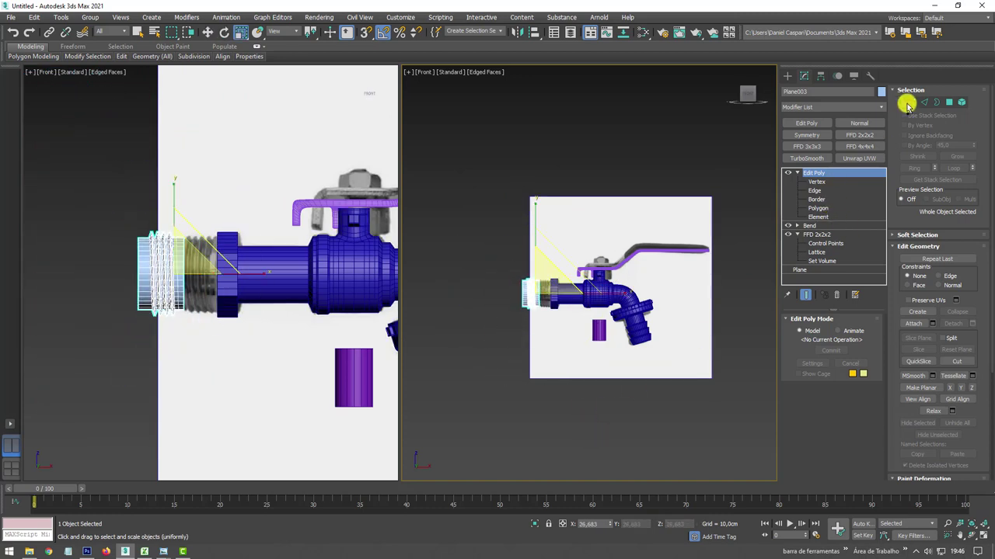
{"action": "key", "text": "3"}
{"action": "scroll", "coordinate": [575, 319], "scroll_direction": "up", "scroll_amount": 3}
{"action": "scroll", "coordinate": [536, 311], "scroll_direction": "up", "scroll_amount": 2}
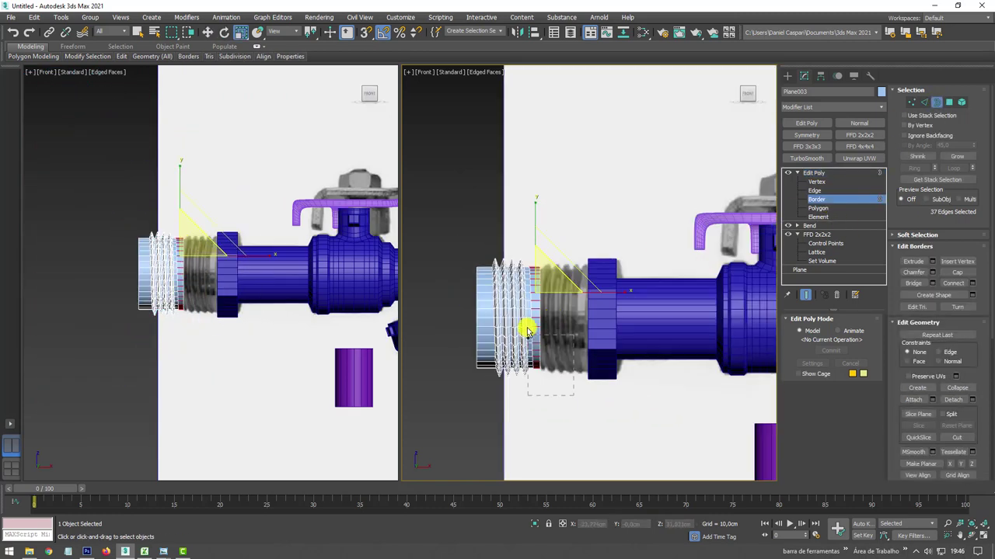
{"action": "key", "text": "w"}
{"action": "left_click_drag", "start_coordinate": [589, 320], "coordinate": [691, 297]}
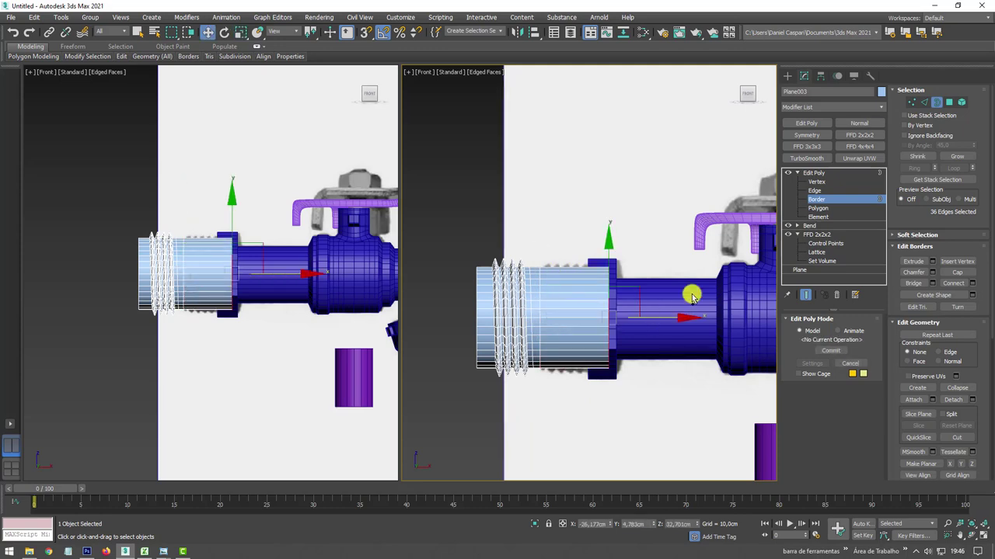
{"action": "left_click", "coordinate": [820, 174]}
{"action": "mouse_move", "coordinate": [590, 279]}
{"action": "middle_mouse_down", "text": "alt"}
{"action": "mouse_move", "coordinate": [559, 295]}
{"action": "mouse_move", "coordinate": [614, 329]}
{"action": "mouse_move", "coordinate": [505, 70]}
{"action": "middle_mouse_up", "text": "alt"}
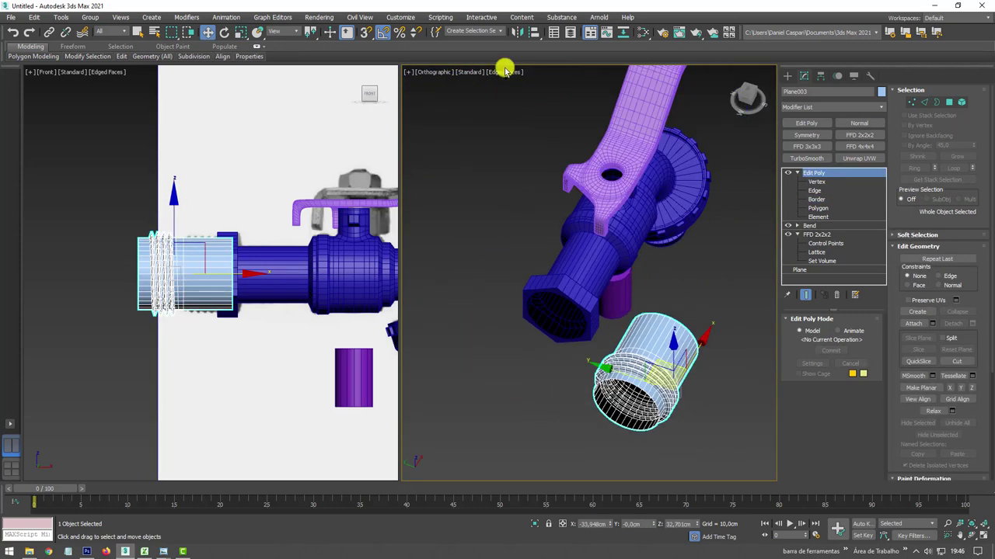
Align the threaded piece to the hex nut, Center to Center on X, Y and Z.
{"action": "left_click", "coordinate": [537, 35]}
{"action": "left_click", "coordinate": [575, 338]}
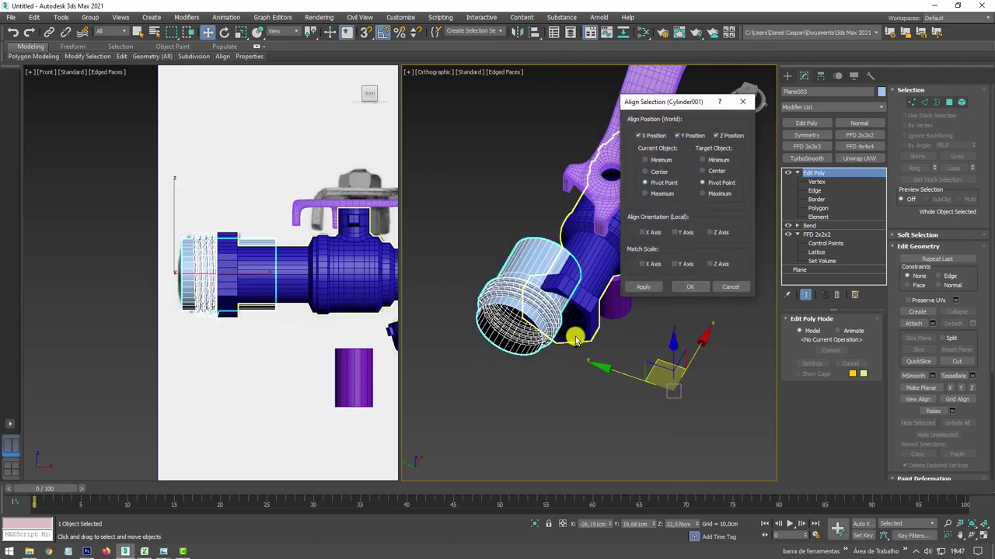
{"action": "left_click", "coordinate": [655, 171]}
{"action": "left_click", "coordinate": [704, 171]}
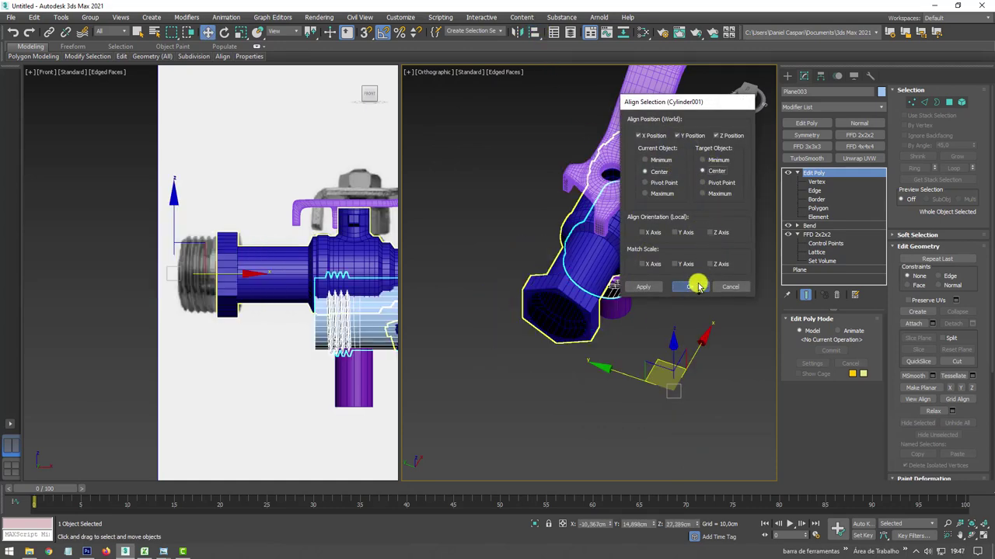
{"action": "left_click", "coordinate": [697, 287]}
Move the threaded piece to the inlet pipe's left end and scale it to 84%.
{"action": "middle_click_drag", "start_coordinate": [644, 251], "coordinate": [628, 223], "text": "alt"}
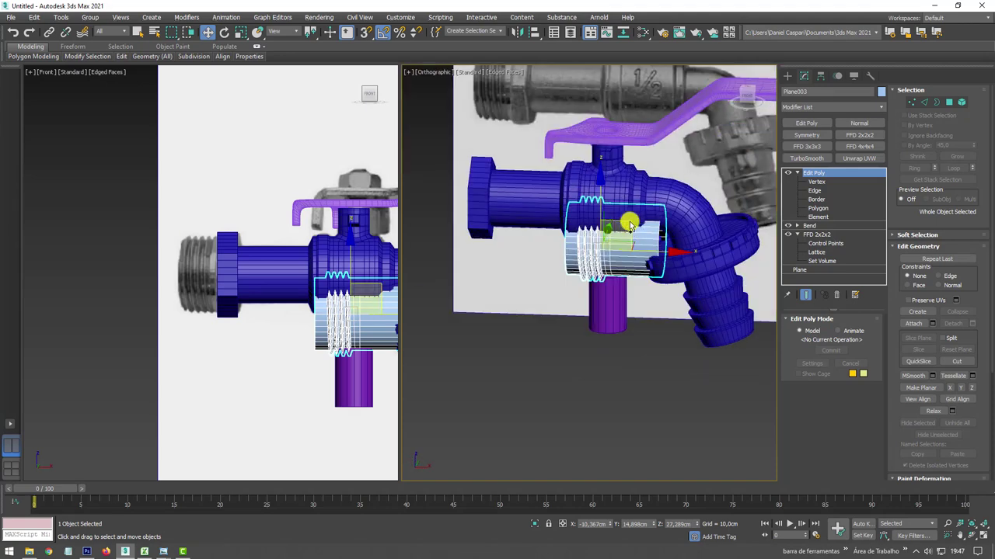
{"action": "mouse_move", "coordinate": [629, 225]}
{"action": "left_mouse_down"}
{"action": "mouse_move", "coordinate": [444, 173]}
{"action": "mouse_move", "coordinate": [513, 200]}
{"action": "left_mouse_up"}
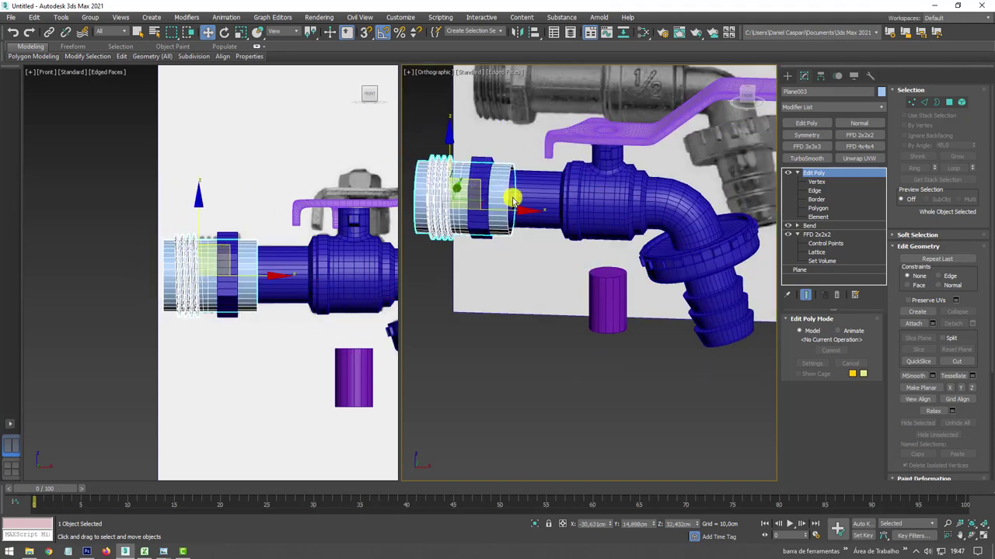
{"action": "scroll", "coordinate": [513, 200], "scroll_direction": "up", "scroll_amount": 2}
{"action": "scroll", "coordinate": [536, 225], "scroll_direction": "up", "scroll_amount": 2}
{"action": "key", "text": "r"}
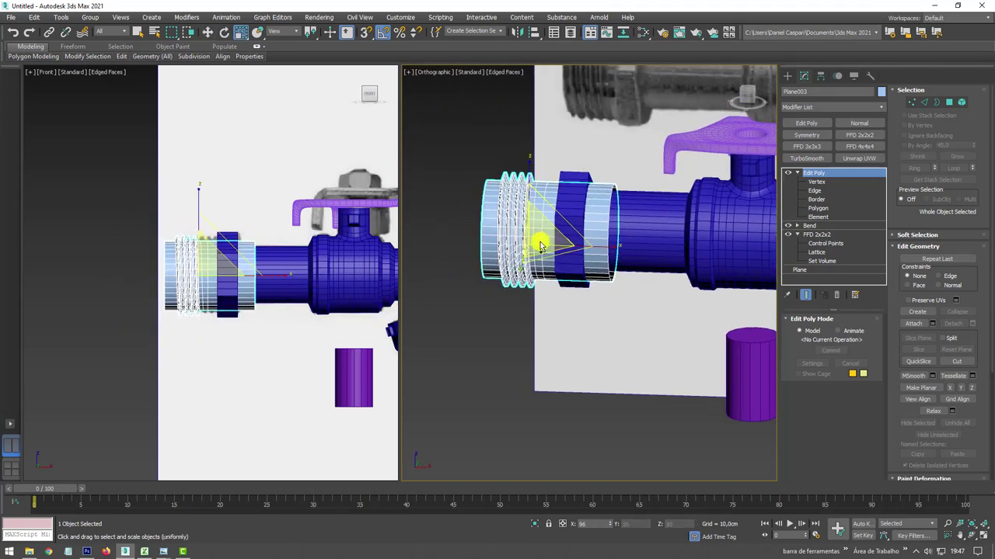
{"action": "left_click_drag", "start_coordinate": [541, 247], "coordinate": [526, 254]}
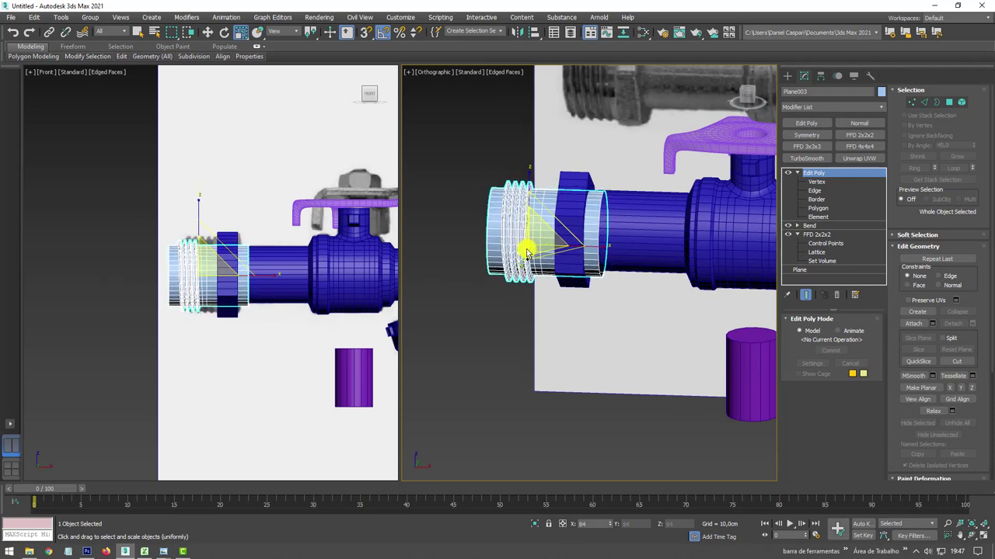
Shift the threaded ring slightly along Z and scale it down a little more.
{"action": "middle_click_drag", "start_coordinate": [533, 224], "coordinate": [515, 240], "text": "alt"}
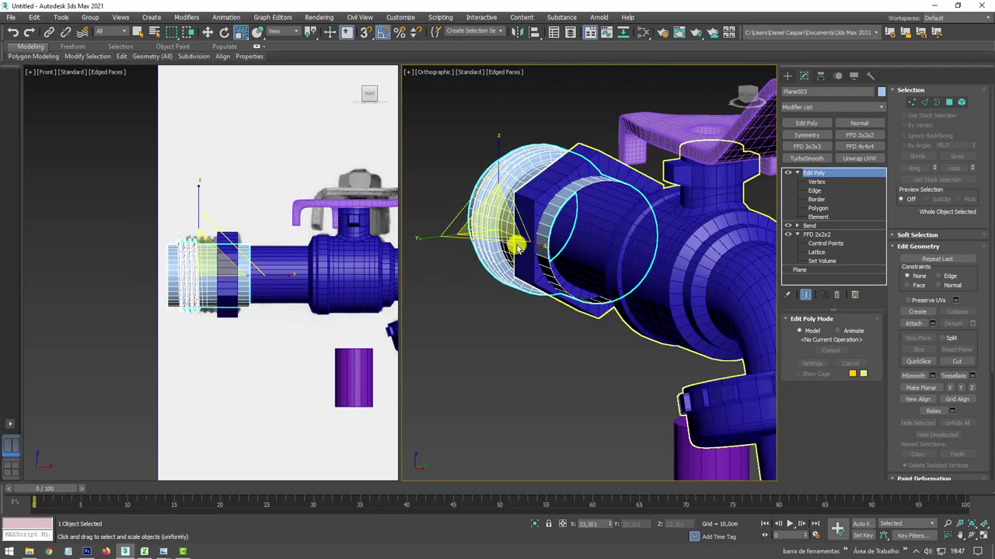
{"action": "scroll", "coordinate": [515, 240], "scroll_direction": "up", "scroll_amount": 3}
{"action": "key", "text": "w"}
{"action": "left_click_drag", "start_coordinate": [492, 175], "coordinate": [493, 162]}
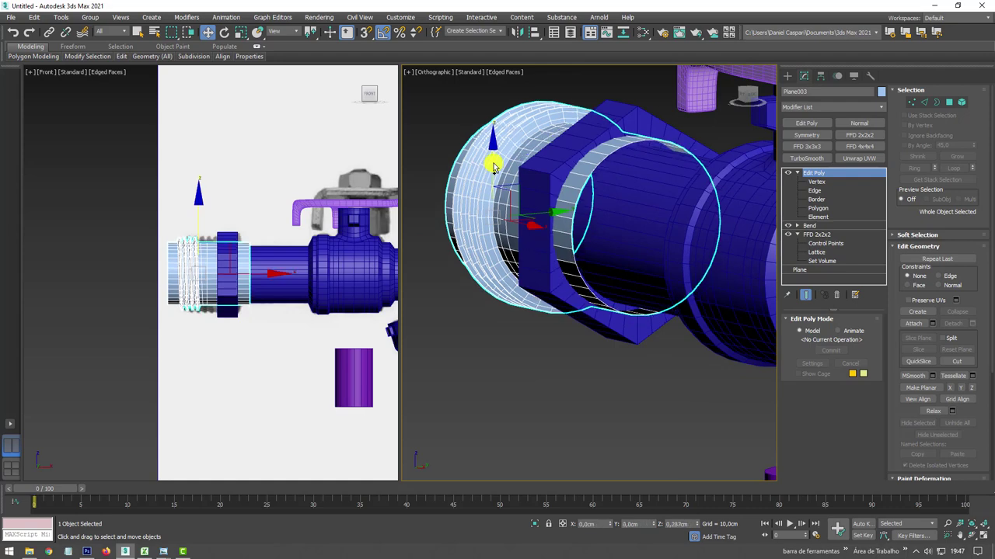
{"action": "key", "text": "r"}
{"action": "left_click_drag", "start_coordinate": [492, 208], "coordinate": [477, 211]}
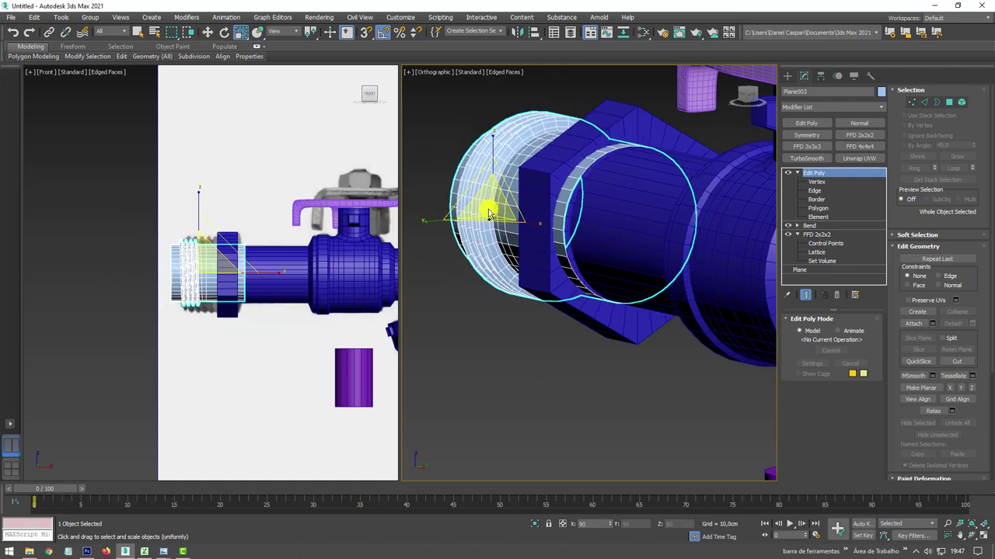
Nudge the ring up slightly and move it left along X, away from the inlet pipe.
{"action": "key", "text": "w"}
{"action": "mouse_move", "coordinate": [477, 211]}
{"action": "middle_mouse_down", "text": "alt"}
{"action": "mouse_move", "coordinate": [555, 238]}
{"action": "mouse_move", "coordinate": [644, 240]}
{"action": "mouse_move", "coordinate": [614, 244]}
{"action": "mouse_move", "coordinate": [657, 306]}
{"action": "middle_mouse_up", "text": "alt"}
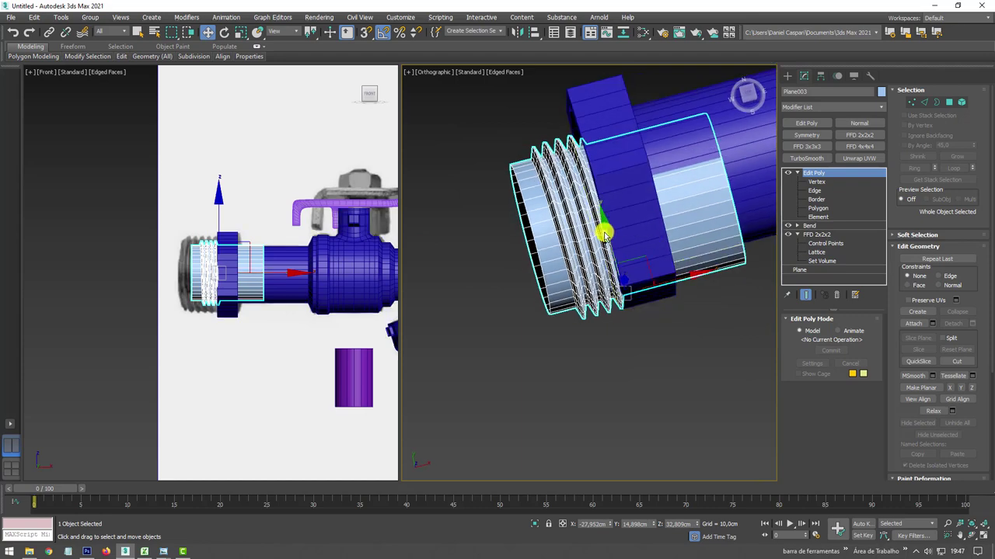
{"action": "mouse_move", "coordinate": [604, 234]}
{"action": "middle_mouse_down", "text": "alt"}
{"action": "mouse_move", "coordinate": [595, 207]}
{"action": "mouse_move", "coordinate": [645, 240]}
{"action": "mouse_move", "coordinate": [607, 170]}
{"action": "mouse_move", "coordinate": [564, 151]}
{"action": "middle_mouse_up", "text": "alt"}
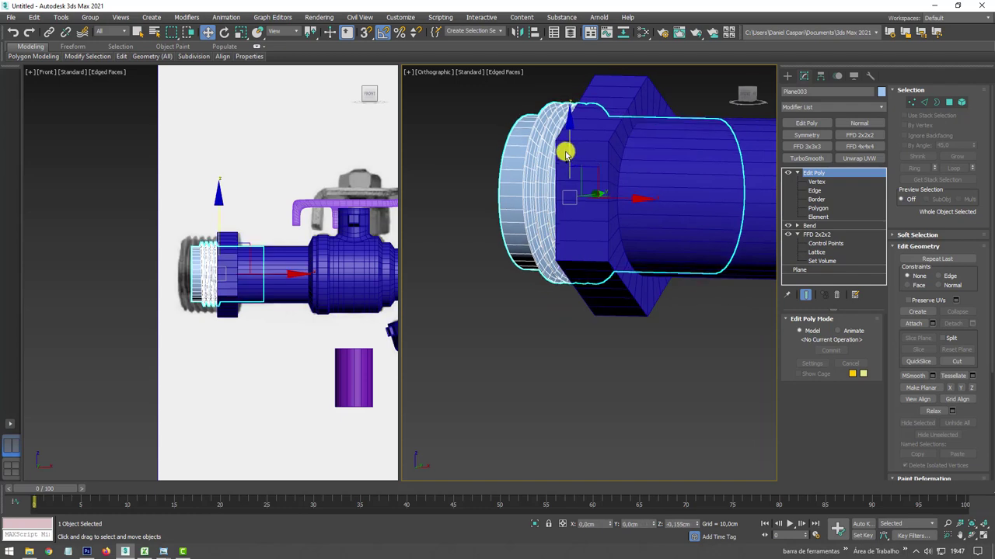
{"action": "key", "text": "r"}
{"action": "key", "text": "w"}
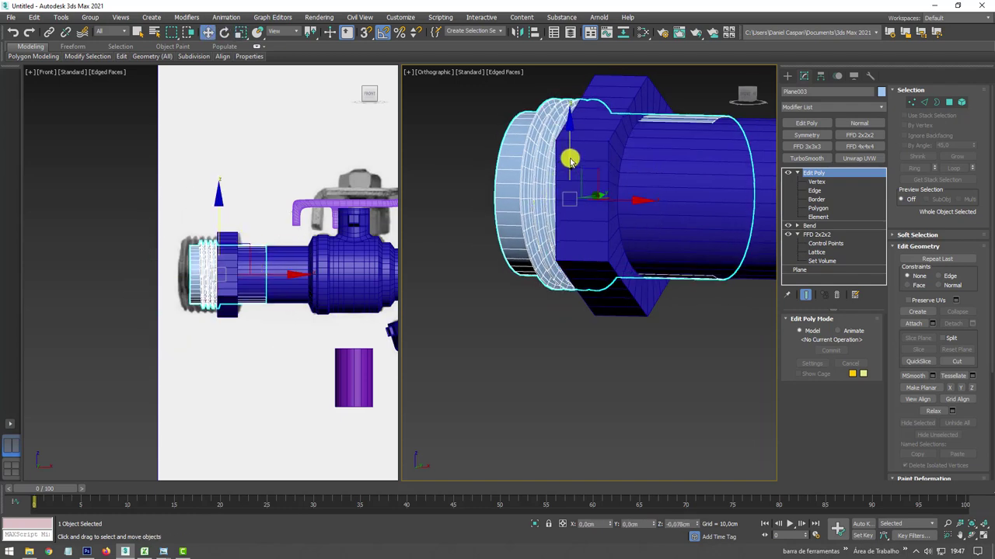
{"action": "left_click_drag", "start_coordinate": [571, 161], "coordinate": [574, 160]}
{"action": "middle_click_drag", "start_coordinate": [647, 187], "coordinate": [620, 222], "text": "alt"}
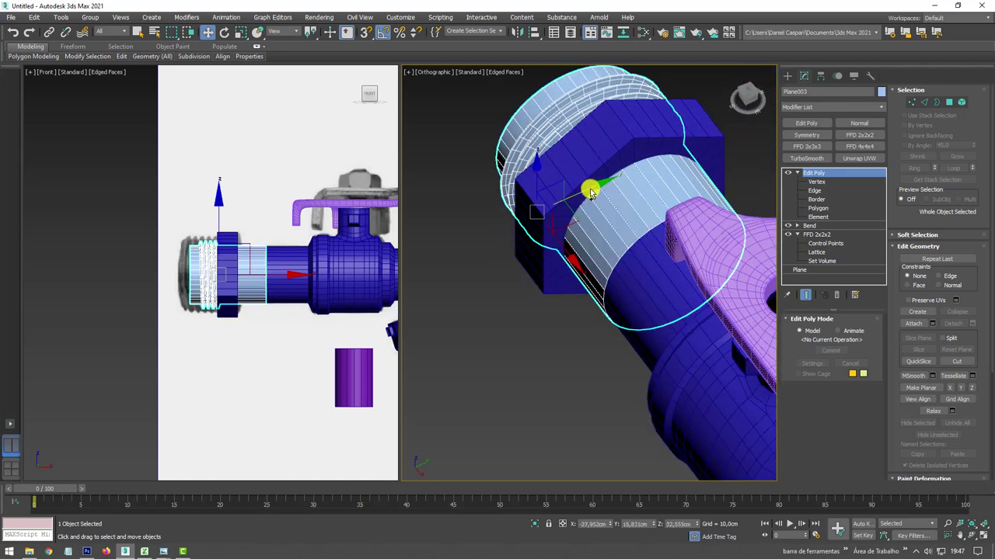
{"action": "mouse_move", "coordinate": [590, 192]}
{"action": "middle_mouse_down", "text": "alt"}
{"action": "mouse_move", "coordinate": [661, 235]}
{"action": "mouse_move", "coordinate": [662, 204]}
{"action": "middle_mouse_up", "text": "alt"}
{"action": "mouse_move", "coordinate": [661, 205]}
{"action": "left_mouse_down"}
{"action": "mouse_move", "coordinate": [606, 195]}
{"action": "mouse_move", "coordinate": [532, 271]}
{"action": "left_mouse_up"}
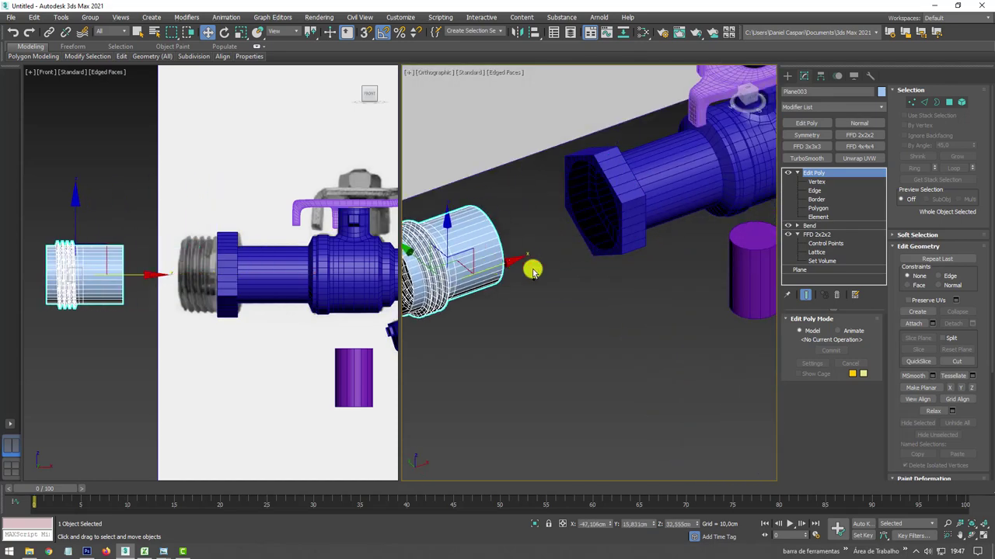
{"action": "mouse_move", "coordinate": [532, 270]}
{"action": "middle_mouse_down", "text": "alt"}
{"action": "mouse_move", "coordinate": [692, 287]}
{"action": "mouse_move", "coordinate": [621, 268]}
{"action": "middle_mouse_up", "text": "alt"}
{"action": "key", "text": "e"}
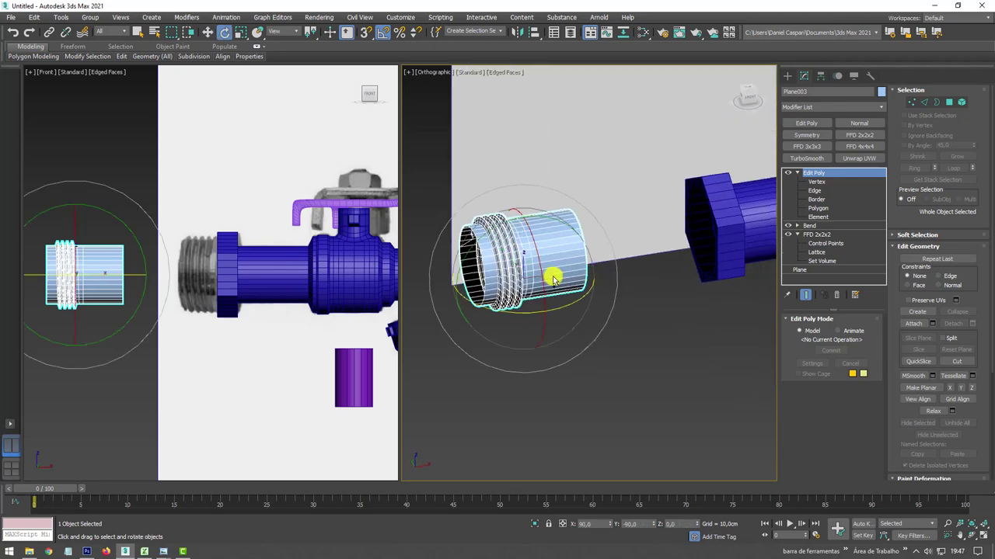
{"action": "key", "text": "r"}
{"action": "mouse_move", "coordinate": [553, 280]}
{"action": "middle_mouse_down", "text": "alt"}
{"action": "mouse_move", "coordinate": [601, 253]}
{"action": "mouse_move", "coordinate": [554, 262]}
{"action": "mouse_move", "coordinate": [552, 245]}
{"action": "middle_mouse_up", "text": "alt"}
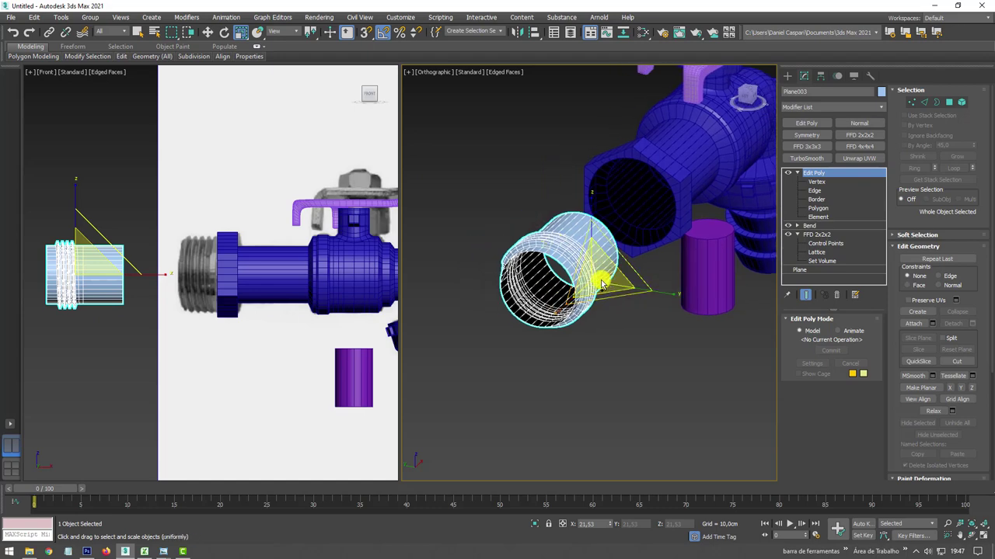
Centre the ring's pivot on the object using Affect Pivot Only.
{"action": "left_click", "coordinate": [821, 75]}
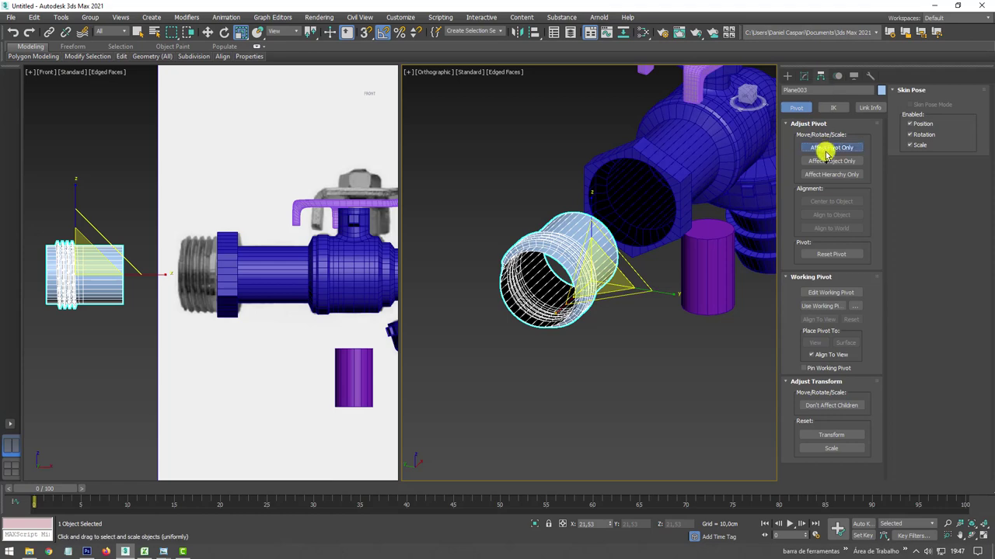
{"action": "left_click", "coordinate": [826, 155]}
{"action": "left_click", "coordinate": [836, 201]}
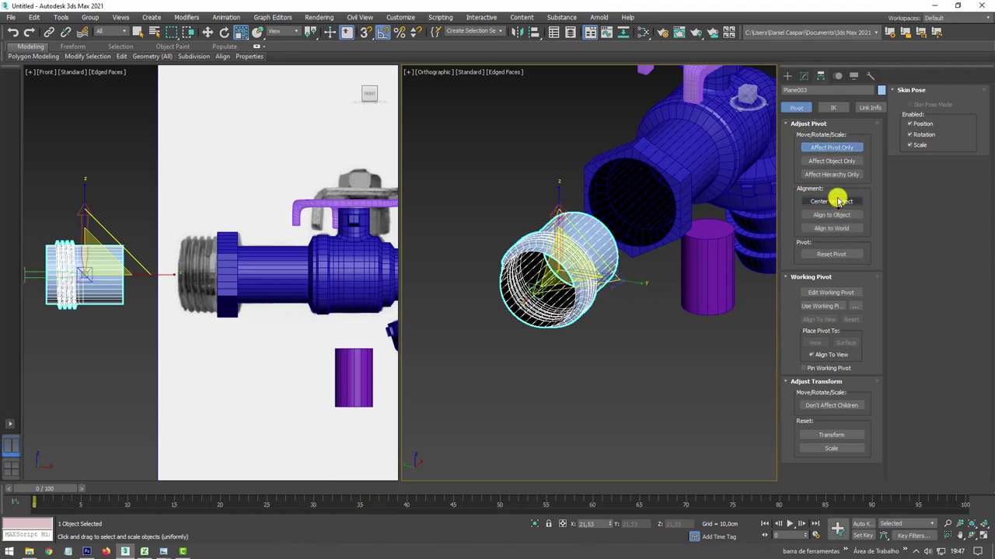
{"action": "left_click", "coordinate": [819, 155]}
Enlarge the ring and delete its plain tube section, keeping only the threads.
{"action": "middle_click_drag", "start_coordinate": [637, 271], "coordinate": [637, 285], "text": "alt"}
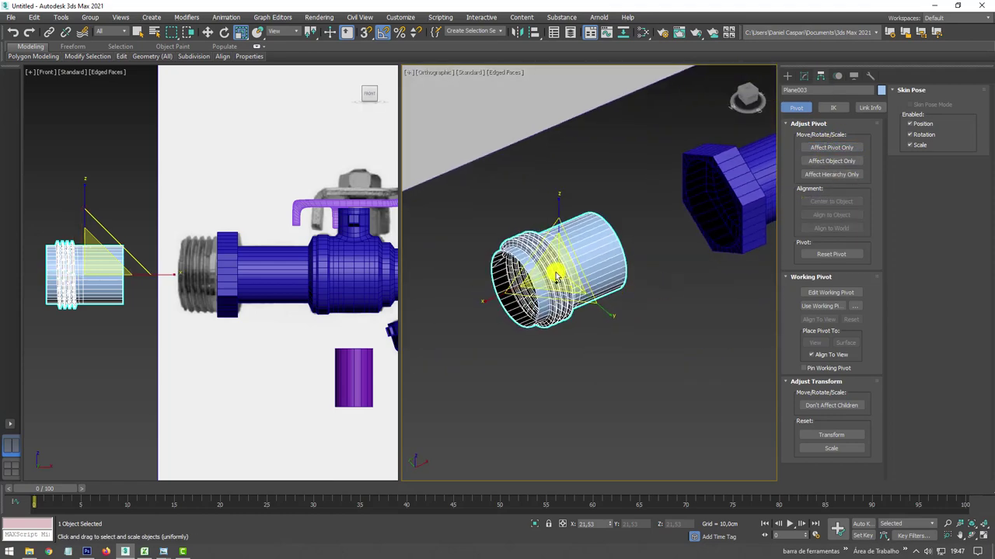
{"action": "mouse_move", "coordinate": [637, 284]}
{"action": "left_mouse_down"}
{"action": "mouse_move", "coordinate": [565, 265]}
{"action": "mouse_move", "coordinate": [711, 215]}
{"action": "left_mouse_up"}
{"action": "key", "text": "w"}
{"action": "middle_click_drag", "start_coordinate": [709, 216], "coordinate": [661, 200], "text": "alt"}
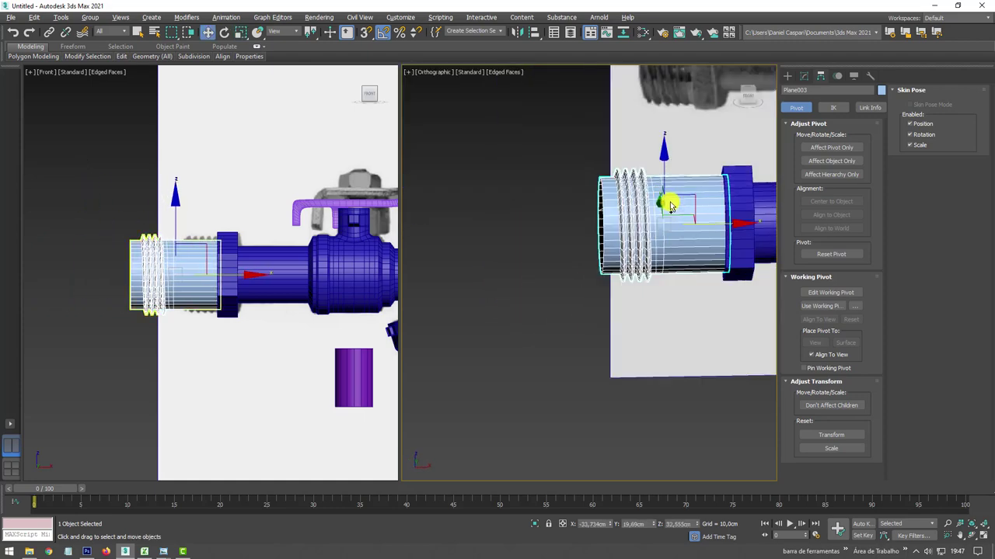
{"action": "scroll", "coordinate": [586, 213], "scroll_direction": "up", "scroll_amount": 2}
{"action": "scroll", "coordinate": [637, 250], "scroll_direction": "up", "scroll_amount": 2}
{"action": "mouse_move", "coordinate": [637, 250]}
{"action": "middle_mouse_down", "text": "alt"}
{"action": "mouse_move", "coordinate": [623, 259]}
{"action": "mouse_move", "coordinate": [628, 238]}
{"action": "mouse_move", "coordinate": [661, 202]}
{"action": "middle_mouse_up", "text": "alt"}
{"action": "left_click", "coordinate": [803, 76]}
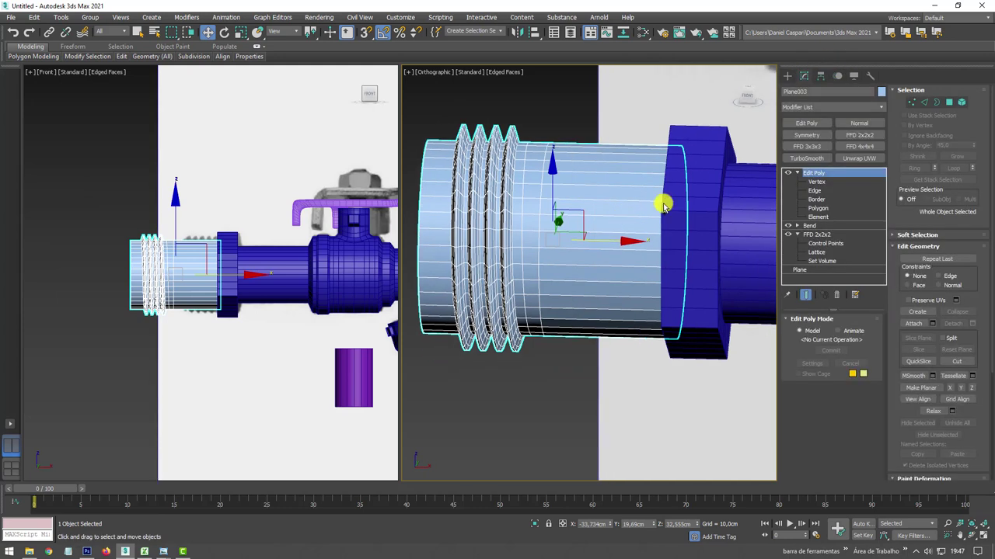
{"action": "key", "text": "3"}
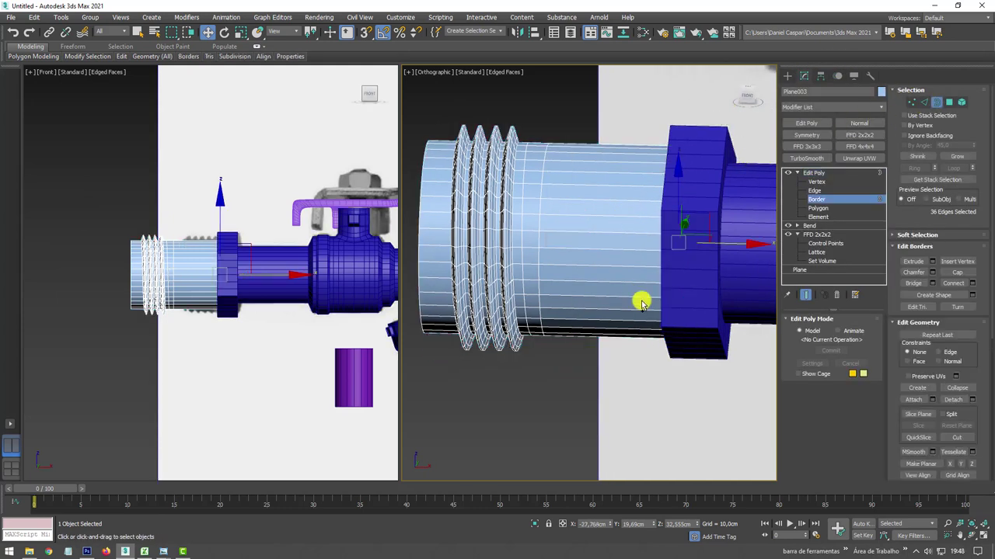
{"action": "key", "text": "Delete"}
Select the faucet body, Cylinder001, to show its modifier stack.
{"action": "left_click", "coordinate": [812, 172]}
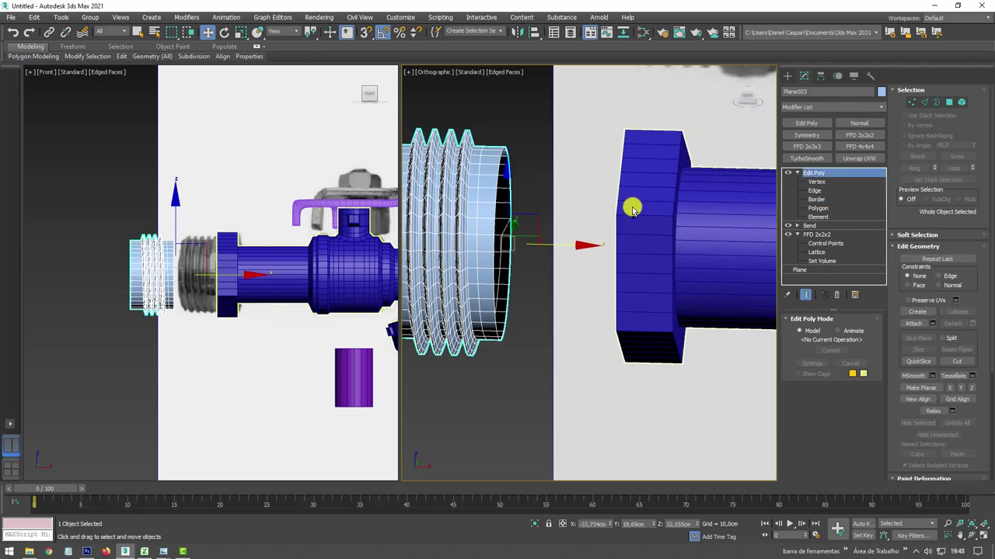
{"action": "scroll", "coordinate": [633, 204], "scroll_direction": "down", "scroll_amount": 2}
{"action": "left_click", "coordinate": [624, 206]}
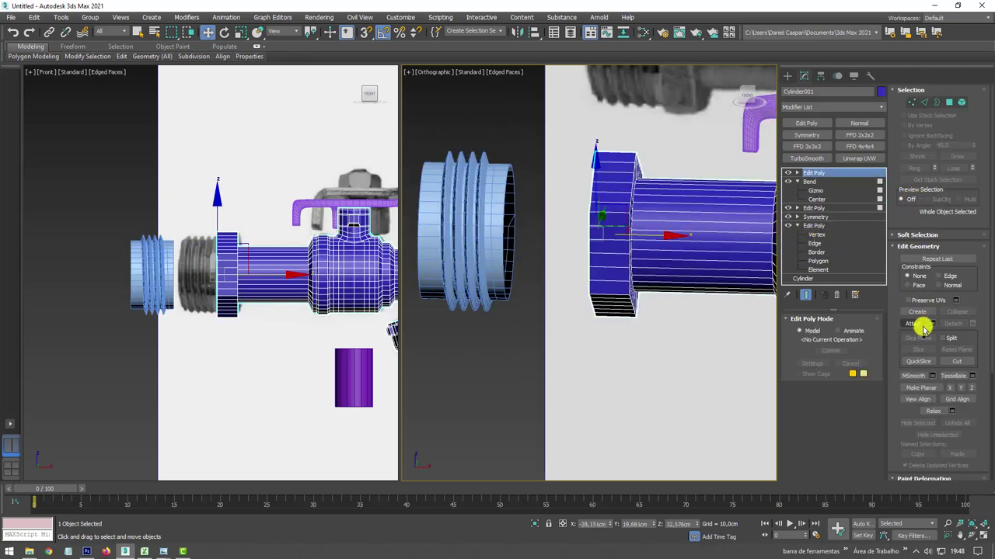
Attach the threaded ring to the faucet body and bridge its open border to the nut's border.
{"action": "left_click", "coordinate": [915, 323]}
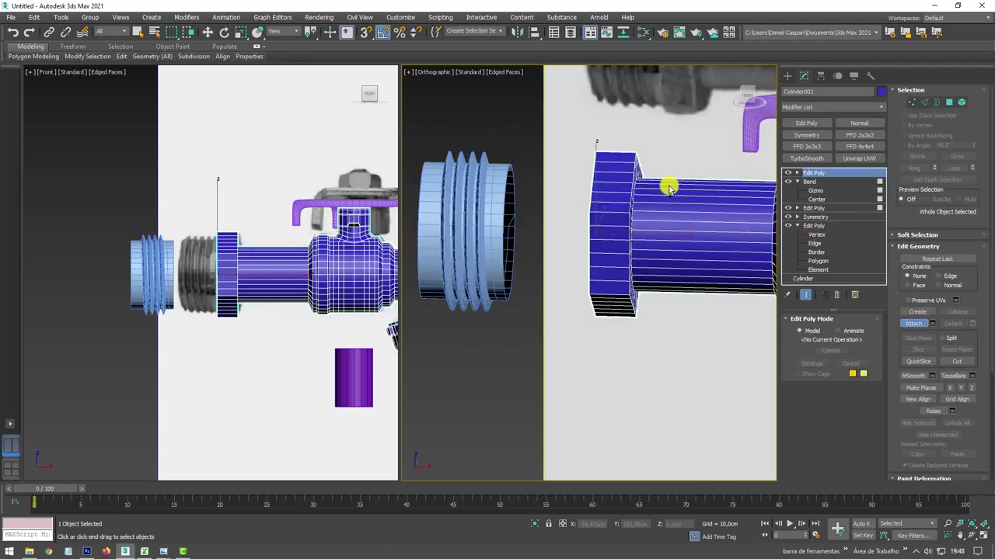
{"action": "left_click", "coordinate": [483, 207]}
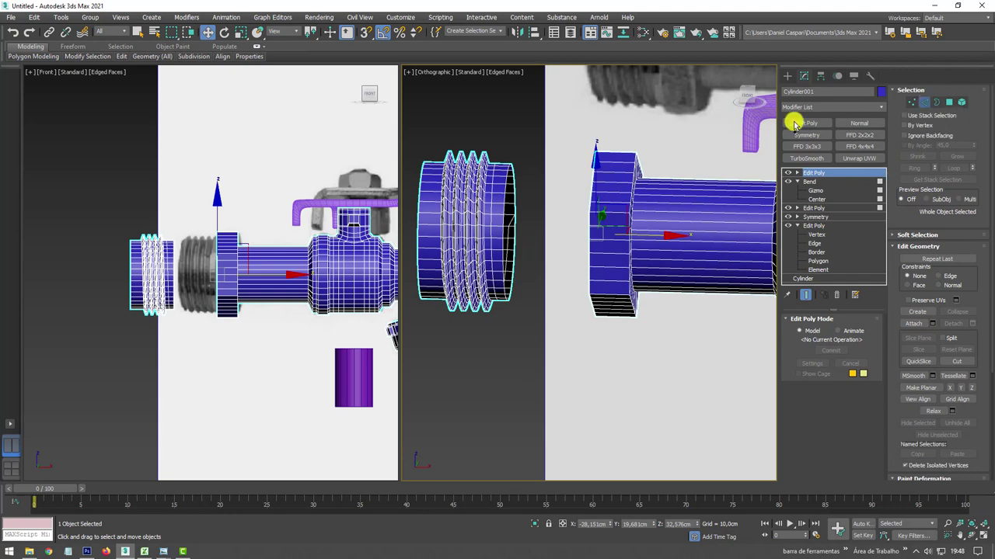
{"action": "key", "text": "2"}
{"action": "left_click", "coordinate": [935, 103]}
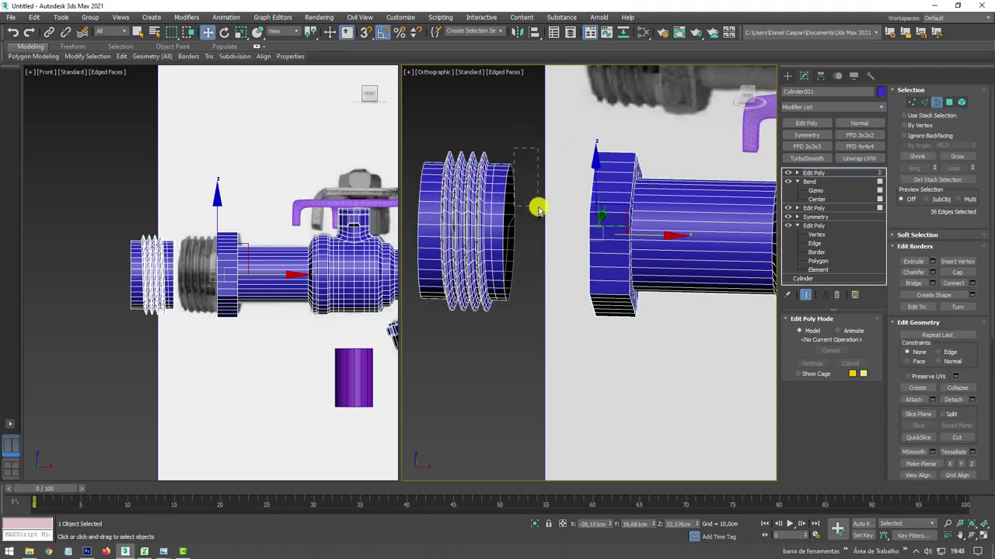
{"action": "left_click_drag", "start_coordinate": [514, 148], "coordinate": [539, 209]}
{"action": "mouse_move", "coordinate": [577, 228]}
{"action": "middle_mouse_down", "text": "alt"}
{"action": "mouse_move", "coordinate": [571, 220]}
{"action": "mouse_move", "coordinate": [599, 166]}
{"action": "middle_mouse_up", "text": "alt"}
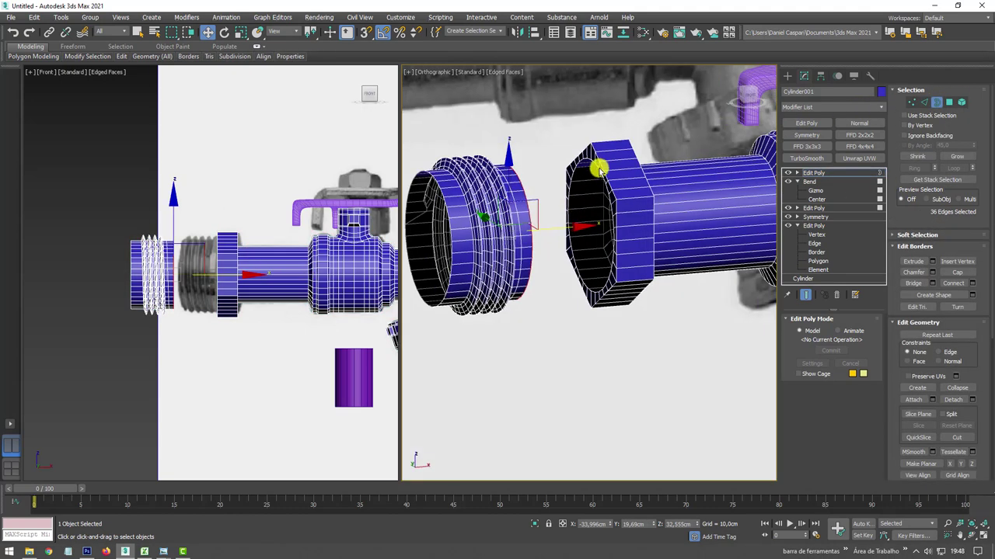
{"action": "left_click", "coordinate": [619, 175], "text": "ctrl"}
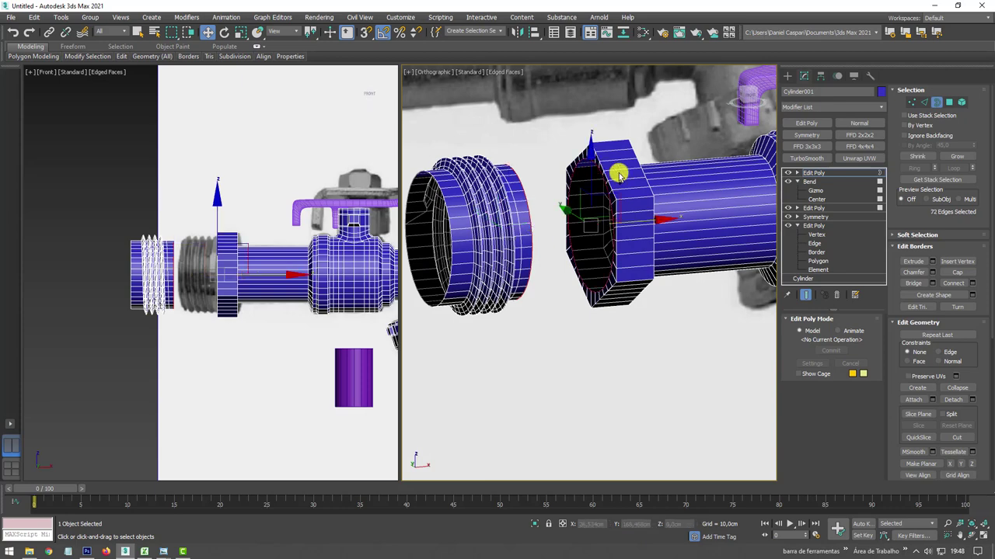
{"action": "left_click", "coordinate": [909, 284]}
{"action": "middle_click_drag", "start_coordinate": [661, 262], "coordinate": [691, 265], "text": "alt"}
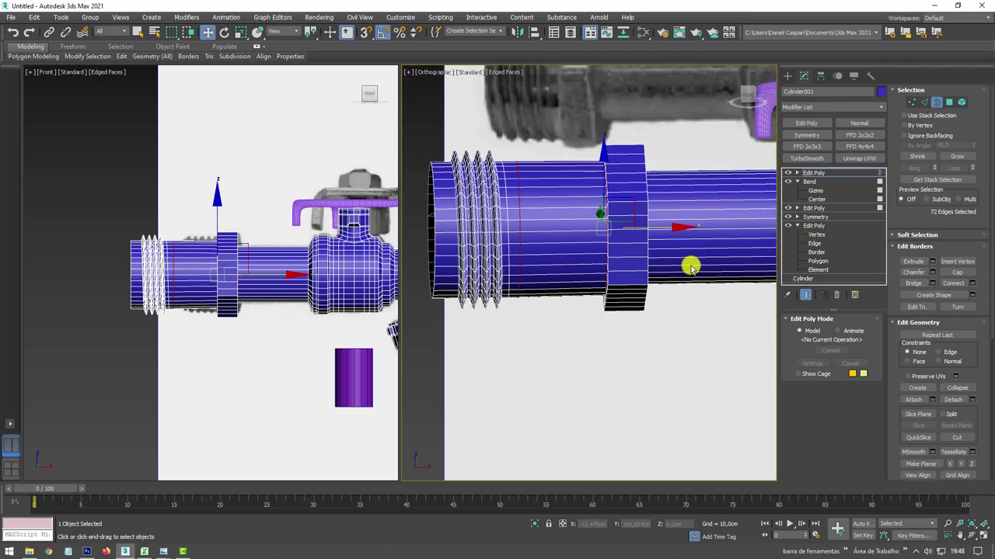
Slide the thread vertices toward the nut and switch to scaling them.
{"action": "left_click", "coordinate": [912, 102]}
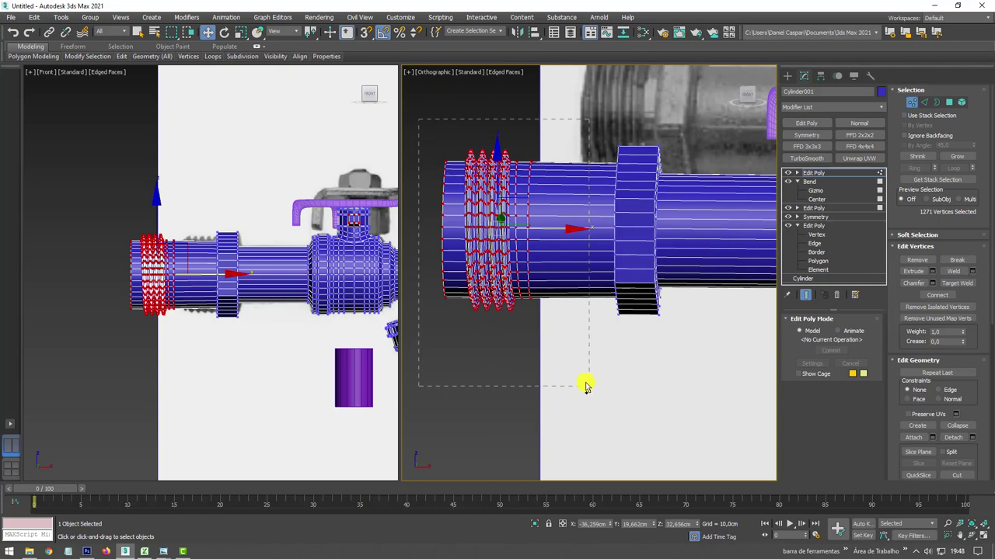
{"action": "left_click_drag", "start_coordinate": [586, 386], "coordinate": [586, 386]}
{"action": "left_click_drag", "start_coordinate": [544, 229], "coordinate": [616, 225]}
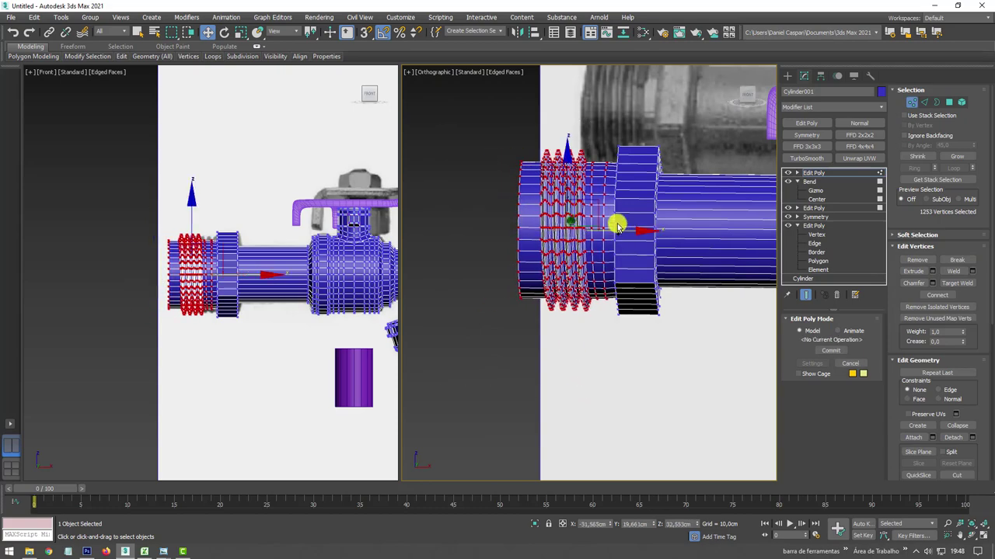
{"action": "mouse_move", "coordinate": [616, 225]}
{"action": "middle_mouse_down", "text": "alt"}
{"action": "mouse_move", "coordinate": [637, 300]}
{"action": "mouse_move", "coordinate": [613, 209]}
{"action": "mouse_move", "coordinate": [603, 230]}
{"action": "mouse_move", "coordinate": [651, 213]}
{"action": "mouse_move", "coordinate": [563, 158]}
{"action": "middle_mouse_up", "text": "alt"}
{"action": "scroll", "coordinate": [604, 228], "scroll_direction": "up", "scroll_amount": 2}
{"action": "scroll", "coordinate": [607, 233], "scroll_direction": "up", "scroll_amount": 2}
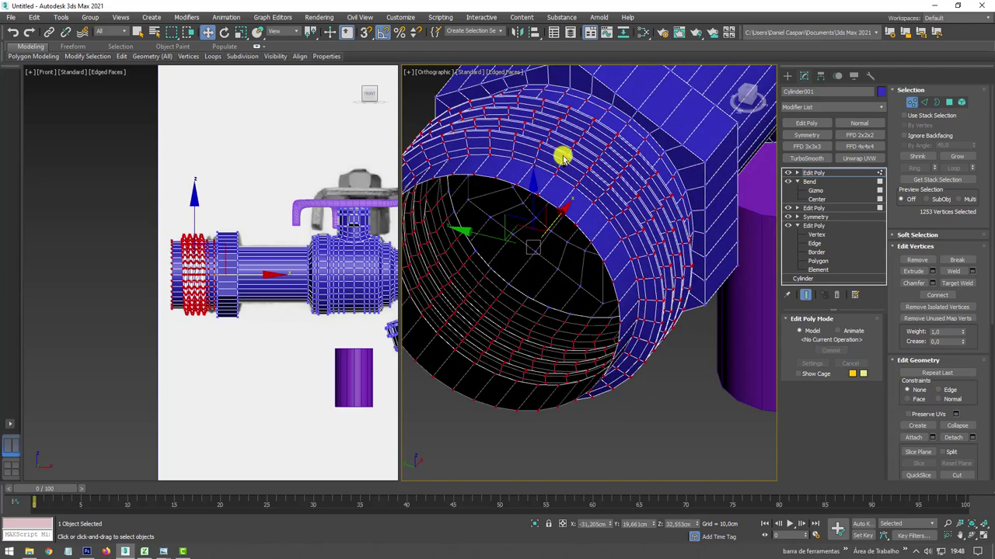
{"action": "key", "text": "r"}
{"action": "mouse_move", "coordinate": [565, 223]}
{"action": "middle_mouse_down", "text": "alt"}
{"action": "mouse_move", "coordinate": [573, 254]}
{"action": "mouse_move", "coordinate": [586, 249]}
{"action": "middle_mouse_up", "text": "alt"}
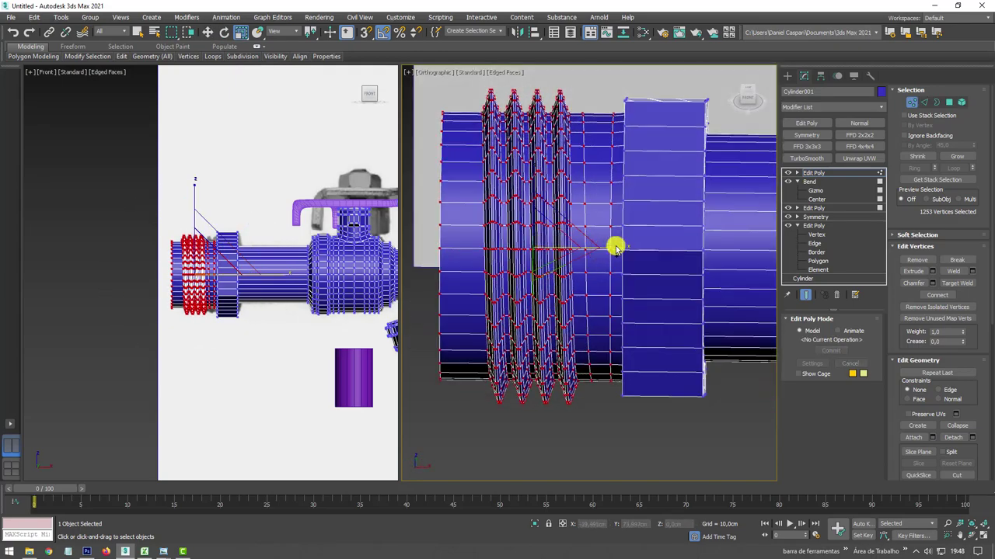
Remove the selected edge loop and shift the bellows vertices to the right.
{"action": "left_click", "coordinate": [923, 102]}
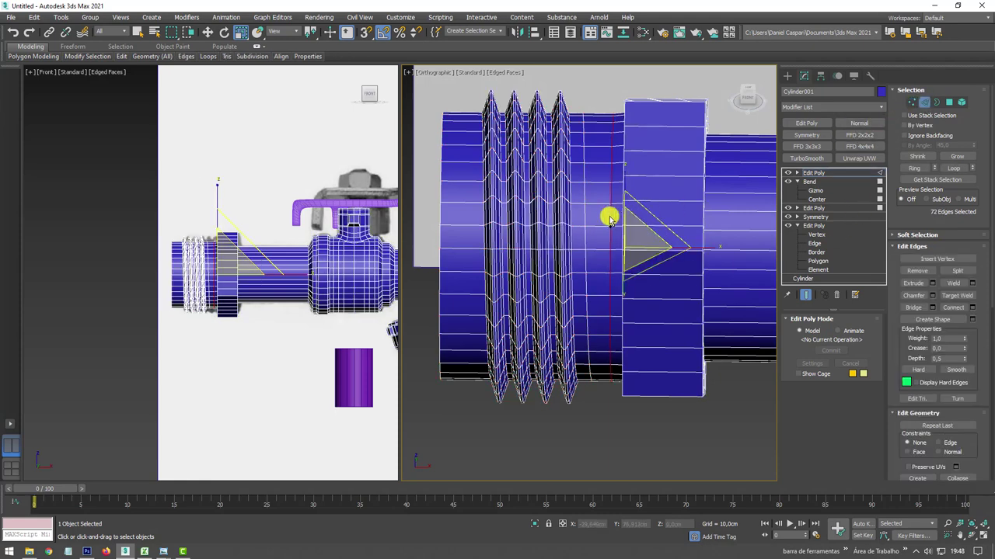
{"action": "middle_click_drag", "start_coordinate": [614, 196], "coordinate": [622, 194], "text": "alt"}
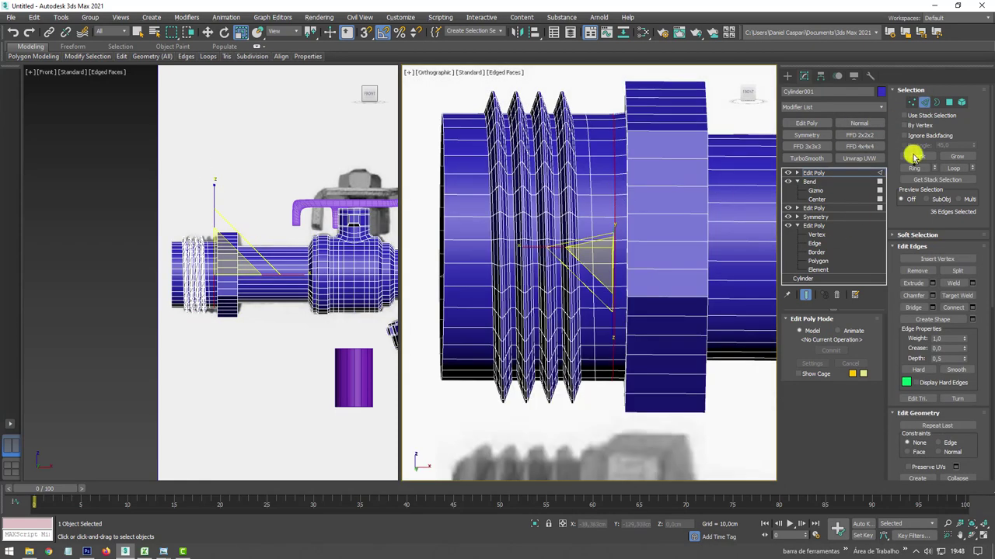
{"action": "left_click", "coordinate": [919, 269]}
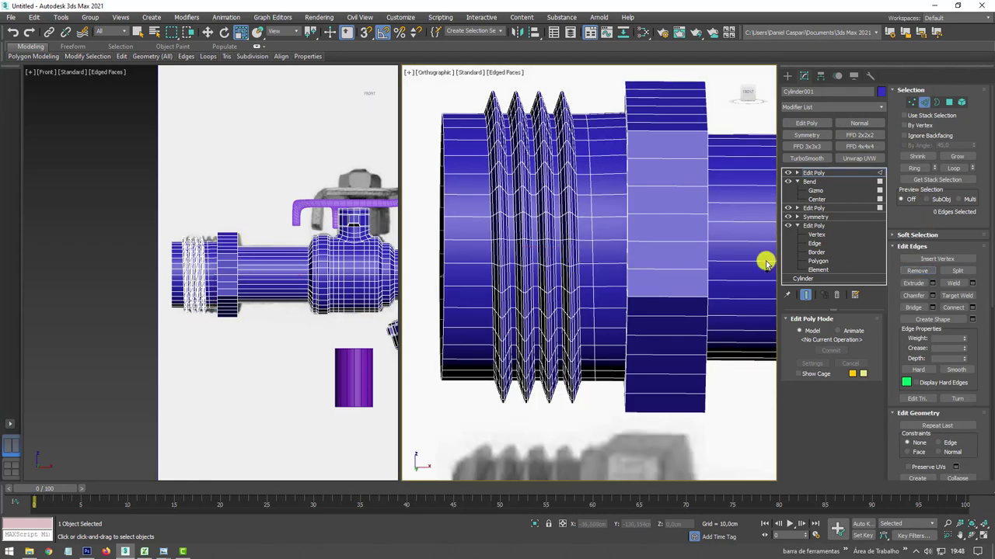
{"action": "left_click", "coordinate": [911, 101]}
{"action": "key", "text": "w"}
{"action": "left_click_drag", "start_coordinate": [586, 249], "coordinate": [612, 249]}
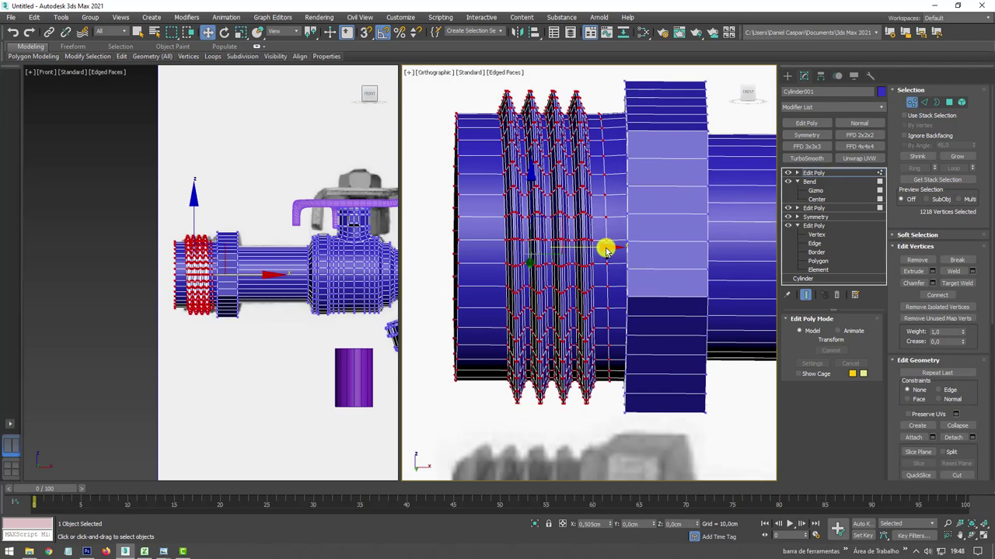
Move the cylinder's left end border rightward, slide the ring along X and nudge its polygons.
{"action": "left_click", "coordinate": [937, 102]}
{"action": "left_click", "coordinate": [464, 156]}
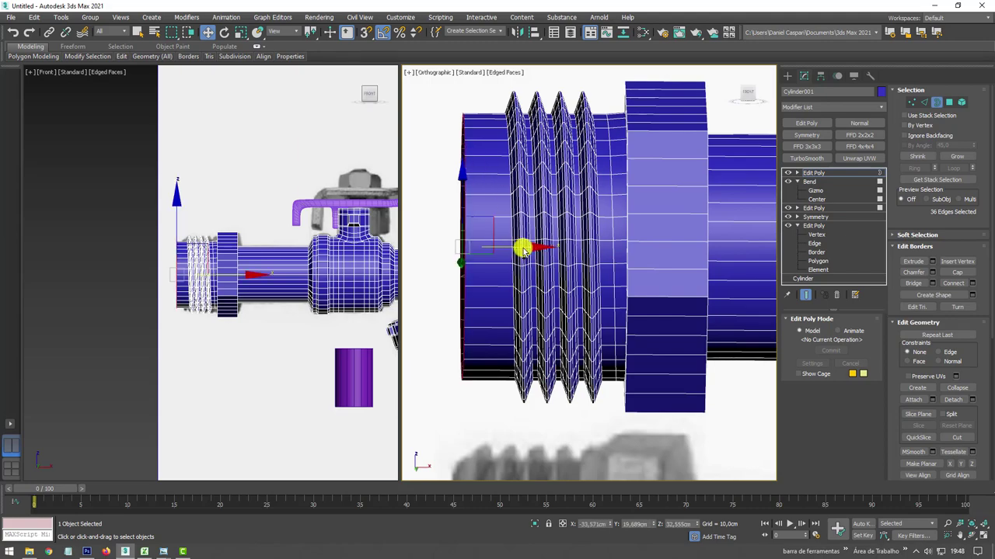
{"action": "left_click_drag", "start_coordinate": [523, 249], "coordinate": [547, 249]}
{"action": "key", "text": "r"}
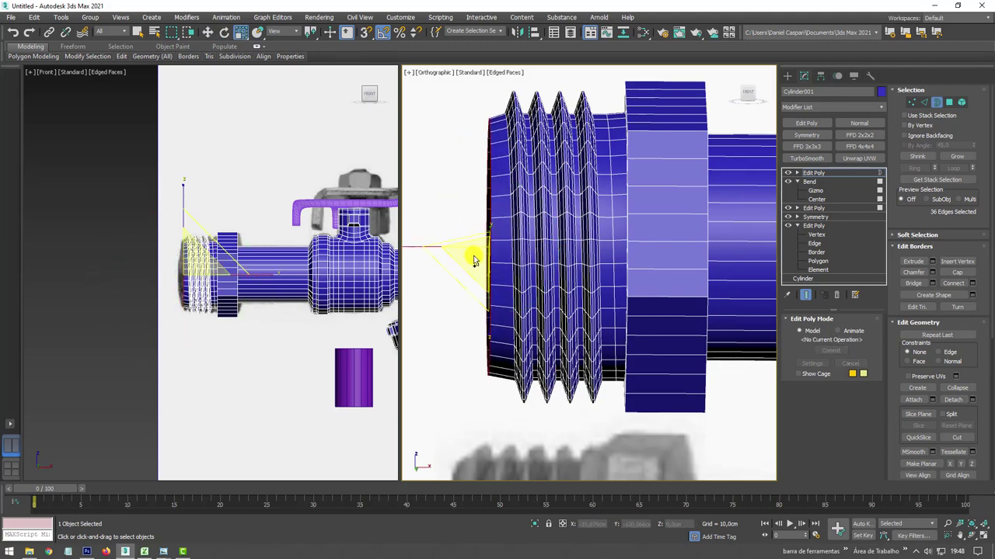
{"action": "mouse_move", "coordinate": [473, 261]}
{"action": "middle_mouse_down", "text": "alt"}
{"action": "mouse_move", "coordinate": [611, 264]}
{"action": "mouse_move", "coordinate": [622, 280]}
{"action": "mouse_move", "coordinate": [579, 303]}
{"action": "middle_mouse_up", "text": "alt"}
{"action": "key", "text": "w"}
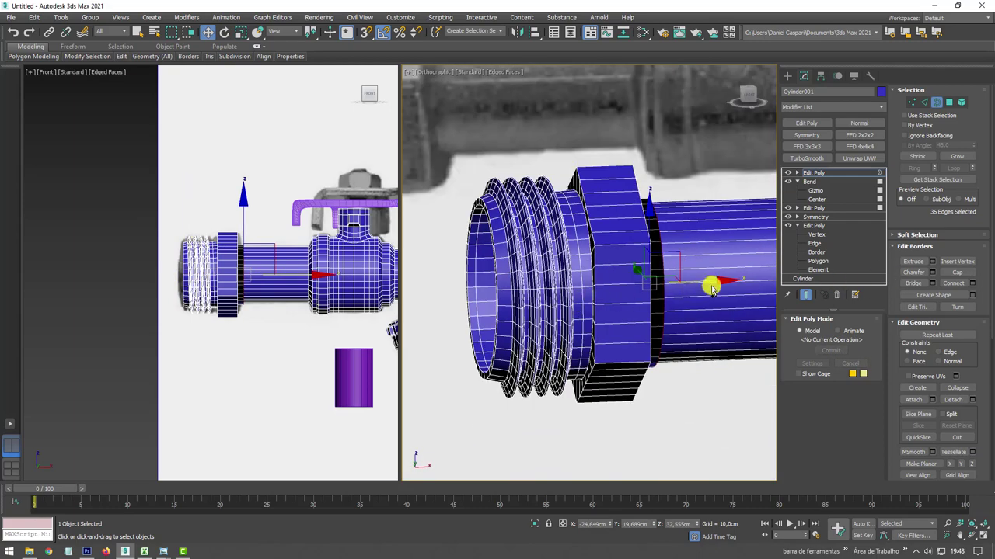
{"action": "mouse_move", "coordinate": [712, 287]}
{"action": "left_mouse_down"}
{"action": "mouse_move", "coordinate": [748, 282]}
{"action": "mouse_move", "coordinate": [725, 284]}
{"action": "left_mouse_up"}
{"action": "mouse_move", "coordinate": [726, 285]}
{"action": "middle_mouse_down", "text": "alt"}
{"action": "mouse_move", "coordinate": [656, 288]}
{"action": "mouse_move", "coordinate": [557, 260]}
{"action": "middle_mouse_up", "text": "alt"}
{"action": "left_click", "coordinate": [946, 103]}
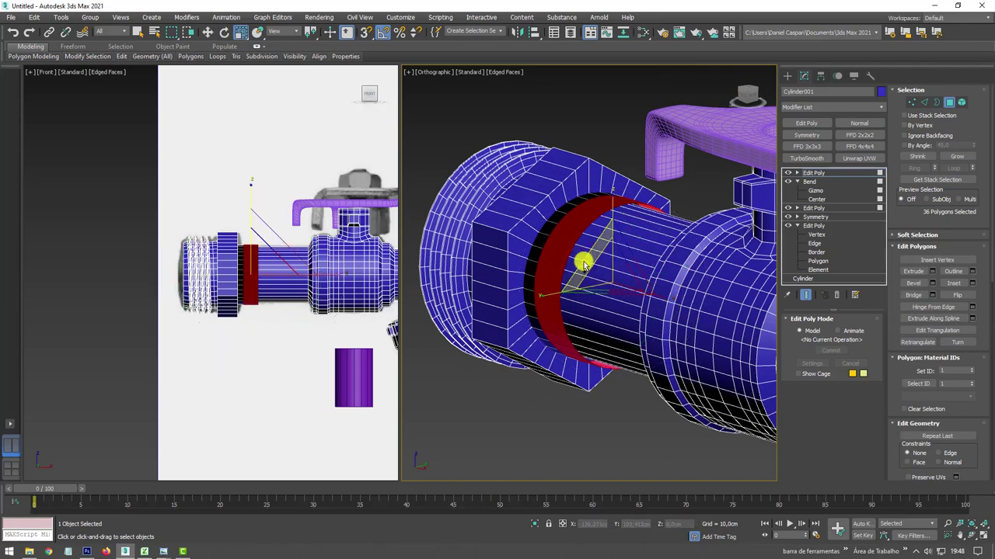
{"action": "left_click_drag", "start_coordinate": [584, 260], "coordinate": [593, 268]}
{"action": "mouse_move", "coordinate": [575, 284]}
{"action": "middle_mouse_down", "text": "alt"}
{"action": "mouse_move", "coordinate": [712, 278]}
{"action": "mouse_move", "coordinate": [576, 303]}
{"action": "mouse_move", "coordinate": [622, 295]}
{"action": "middle_mouse_up", "text": "alt"}
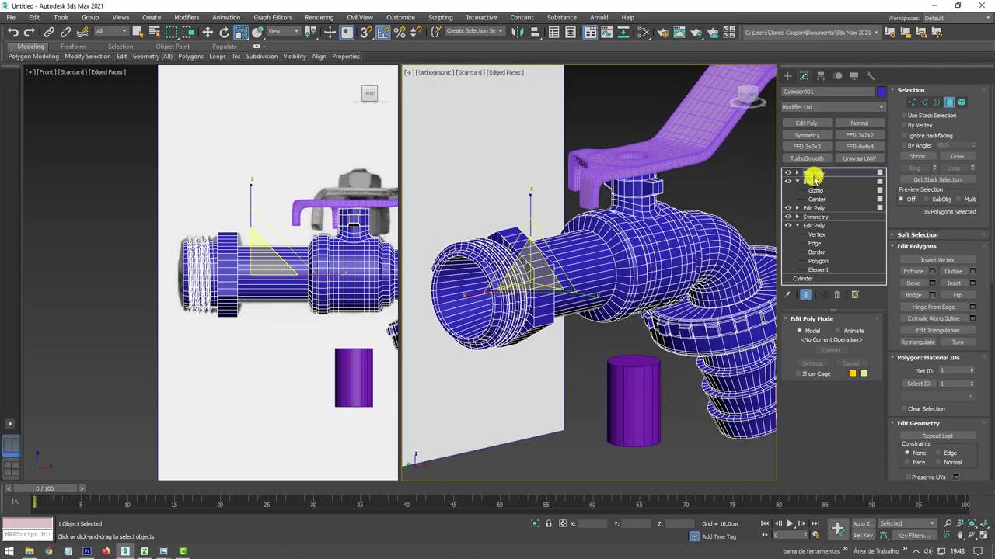
Return to object level and select the small separate cylinder, Cylinder002.
{"action": "left_click", "coordinate": [812, 174]}
{"action": "mouse_move", "coordinate": [614, 233]}
{"action": "middle_mouse_down", "text": "alt"}
{"action": "mouse_move", "coordinate": [632, 228]}
{"action": "mouse_move", "coordinate": [583, 238]}
{"action": "middle_mouse_up", "text": "alt"}
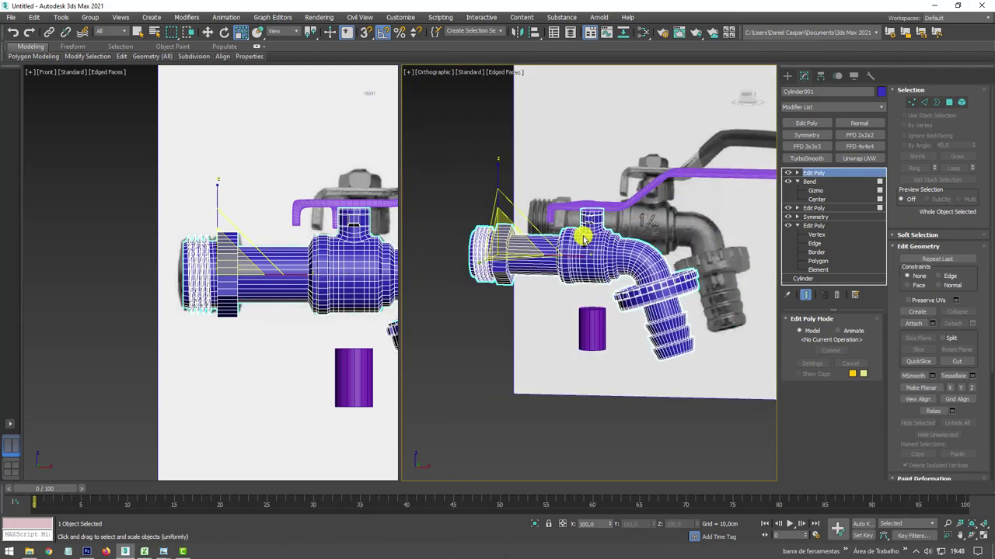
{"action": "scroll", "coordinate": [304, 244], "scroll_direction": "up", "scroll_amount": 2}
{"action": "scroll", "coordinate": [278, 215], "scroll_direction": "up", "scroll_amount": 2}
{"action": "scroll", "coordinate": [278, 225], "scroll_direction": "up", "scroll_amount": 1}
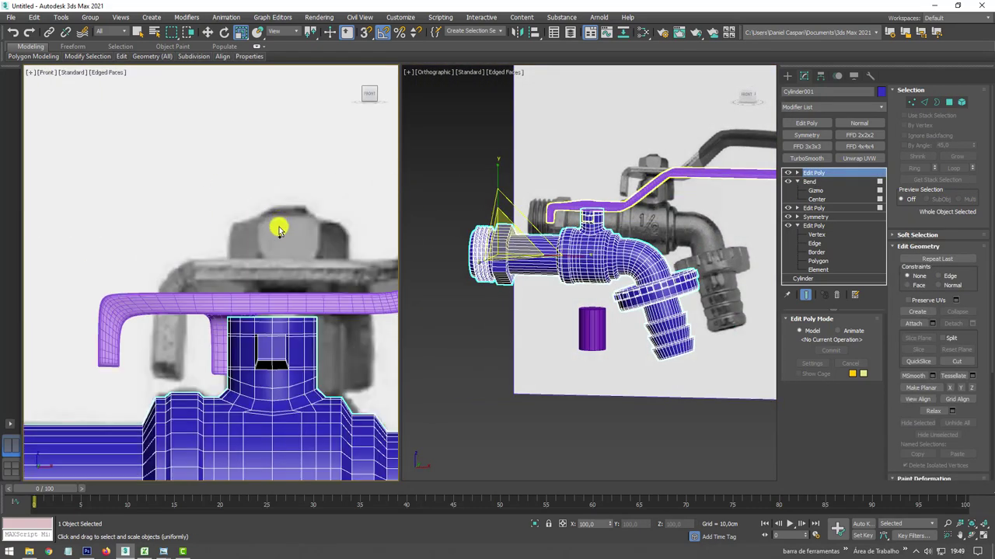
{"action": "scroll", "coordinate": [278, 225], "scroll_direction": "down", "scroll_amount": 5}
{"action": "mouse_move", "coordinate": [526, 241]}
{"action": "middle_mouse_down", "text": "alt"}
{"action": "mouse_move", "coordinate": [560, 217]}
{"action": "mouse_move", "coordinate": [546, 282]}
{"action": "middle_mouse_up", "text": "alt"}
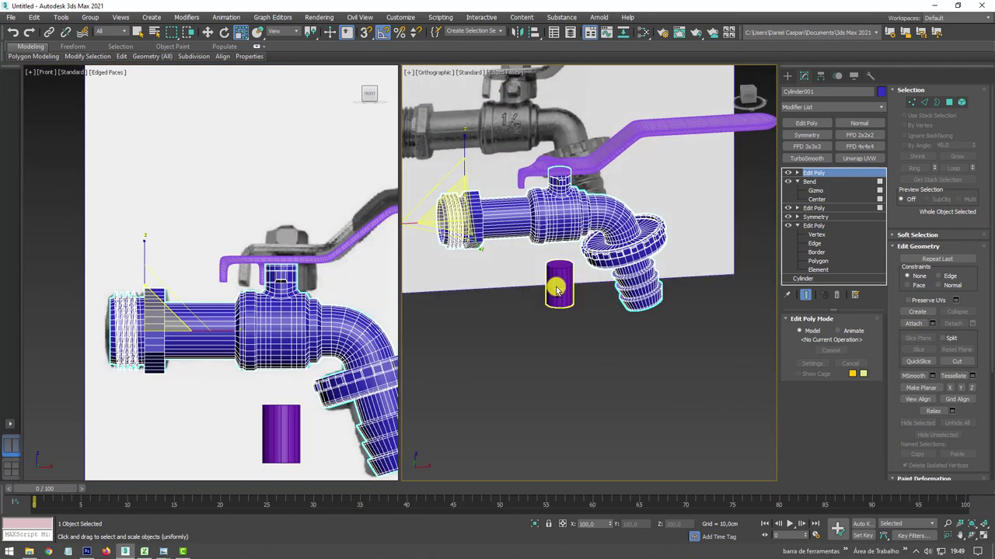
{"action": "left_click", "coordinate": [557, 289]}
Raise the small cylinder Cylinder002 above the faucet.
{"action": "middle_click_drag", "start_coordinate": [613, 275], "coordinate": [661, 311], "text": "alt"}
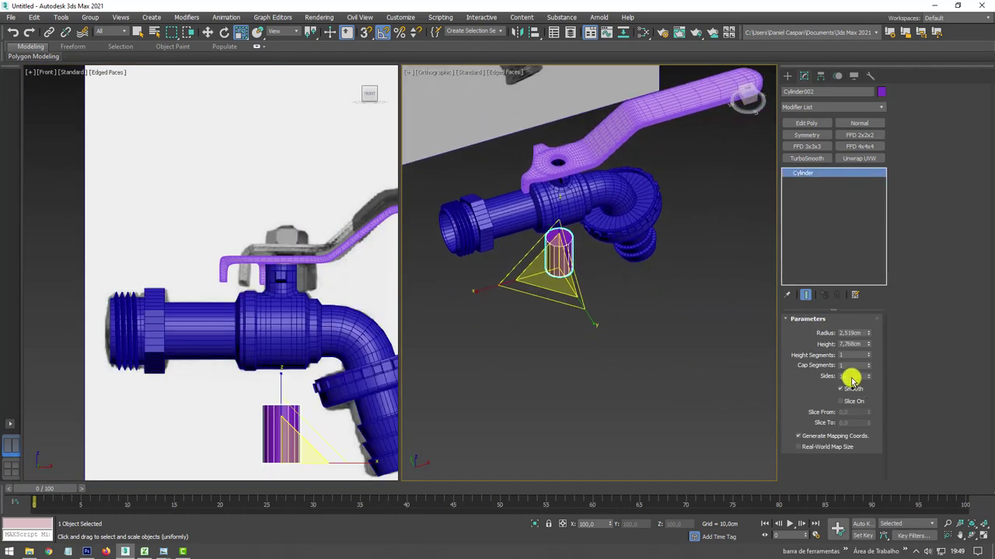
{"action": "mouse_move", "coordinate": [581, 257]}
{"action": "middle_mouse_down", "text": "alt"}
{"action": "mouse_move", "coordinate": [622, 287]}
{"action": "mouse_move", "coordinate": [608, 258]}
{"action": "middle_mouse_up", "text": "alt"}
{"action": "key", "text": "w"}
{"action": "mouse_move", "coordinate": [592, 256]}
{"action": "left_mouse_down"}
{"action": "mouse_move", "coordinate": [593, 67]}
{"action": "mouse_move", "coordinate": [596, 82]}
{"action": "left_mouse_up"}
{"action": "mouse_move", "coordinate": [595, 83]}
{"action": "middle_mouse_down", "text": "alt"}
{"action": "mouse_move", "coordinate": [626, 289]}
{"action": "mouse_move", "coordinate": [624, 195]}
{"action": "mouse_move", "coordinate": [647, 225]}
{"action": "middle_mouse_up", "text": "alt"}
{"action": "scroll", "coordinate": [624, 195], "scroll_direction": "up", "scroll_amount": 5}
{"action": "middle_click_drag", "start_coordinate": [760, 200], "coordinate": [776, 179], "text": "alt"}
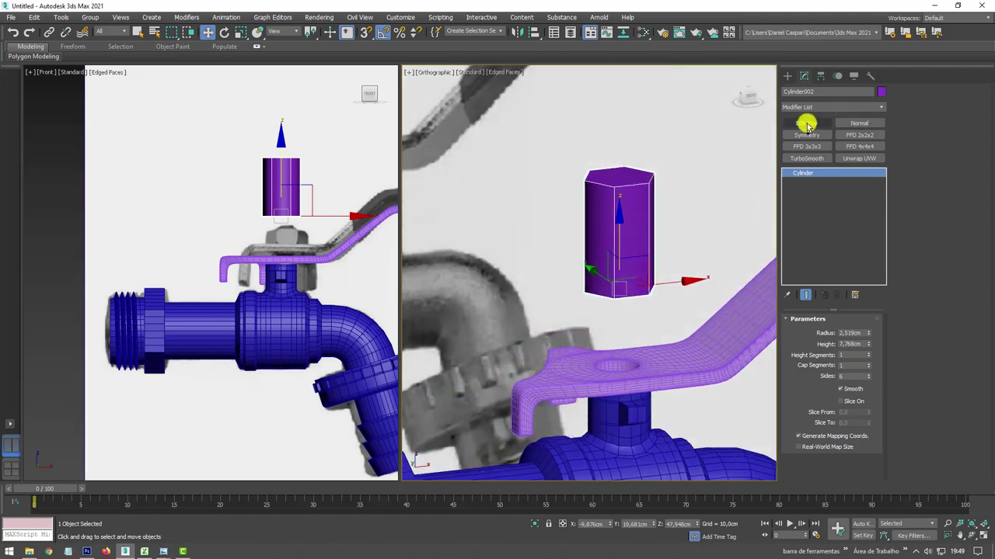
Add Edit Poly to the cylinder and lower its six top vertices to shorten it into a nut.
{"action": "left_click", "coordinate": [807, 123]}
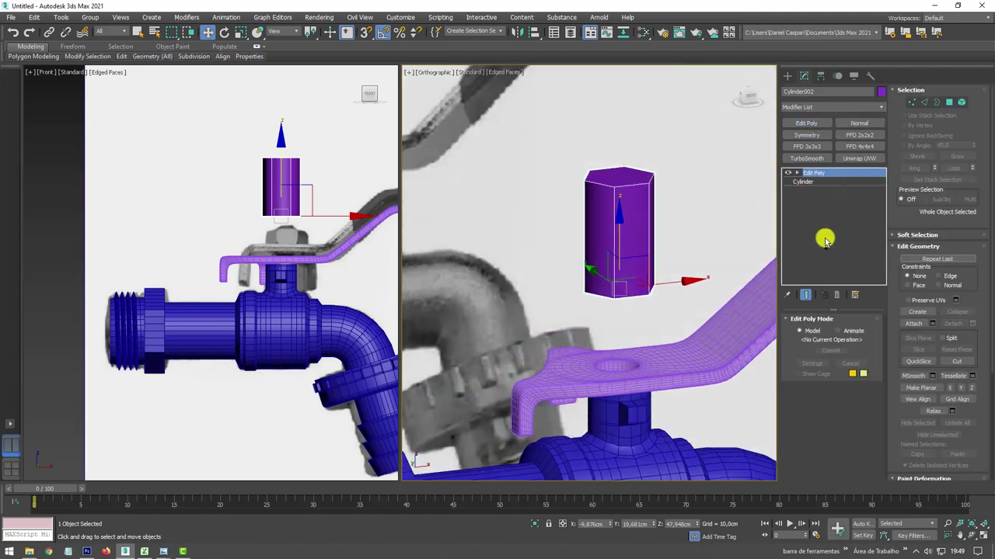
{"action": "left_click", "coordinate": [913, 104]}
{"action": "left_click_drag", "start_coordinate": [695, 140], "coordinate": [570, 187]}
{"action": "left_click_drag", "start_coordinate": [619, 132], "coordinate": [623, 219]}
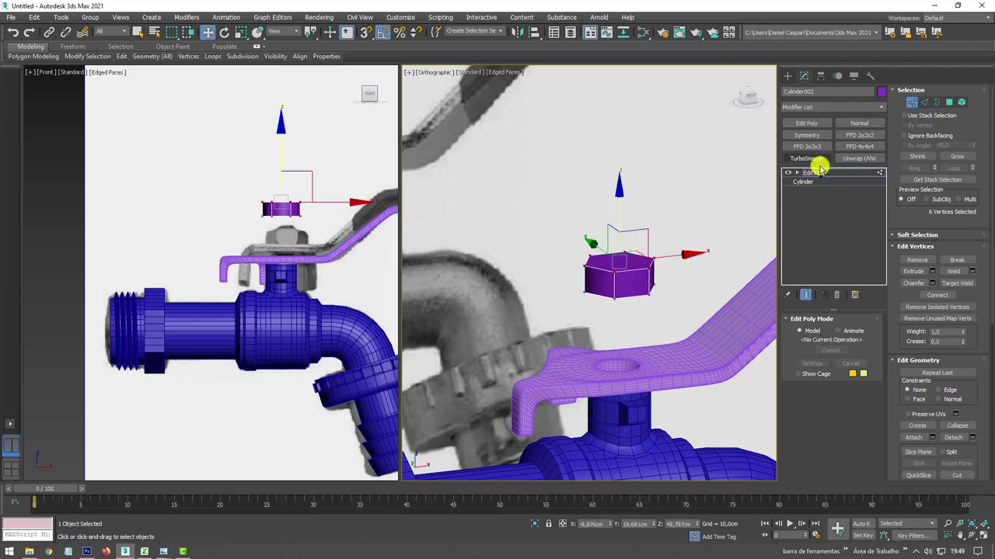
{"action": "left_click", "coordinate": [817, 171]}
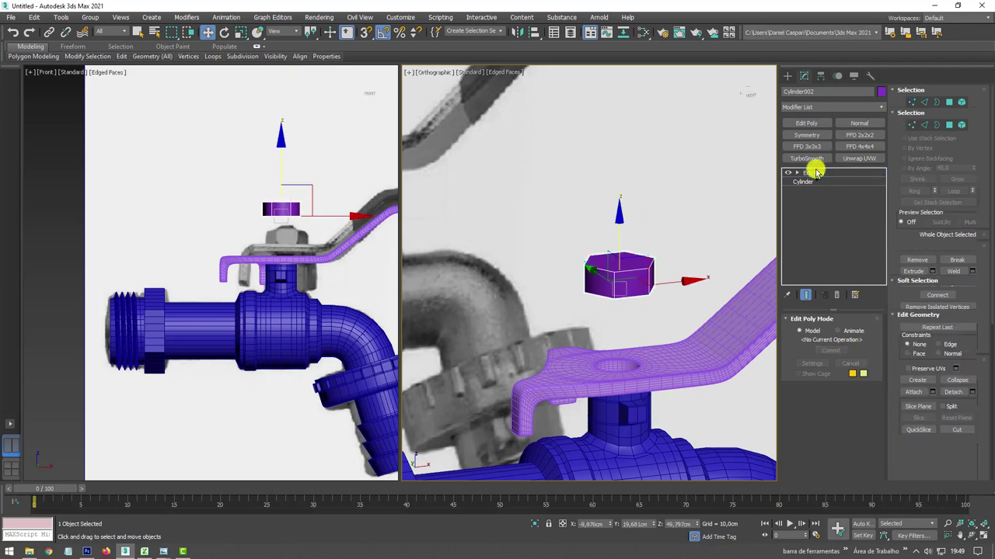
Chamfer all of the hex nut's edges with a thin bevel of about 0.2 cm.
{"action": "left_click", "coordinate": [923, 103]}
{"action": "key", "text": "ctrl+a"}
{"action": "scroll", "coordinate": [621, 283], "scroll_direction": "up", "scroll_amount": 5}
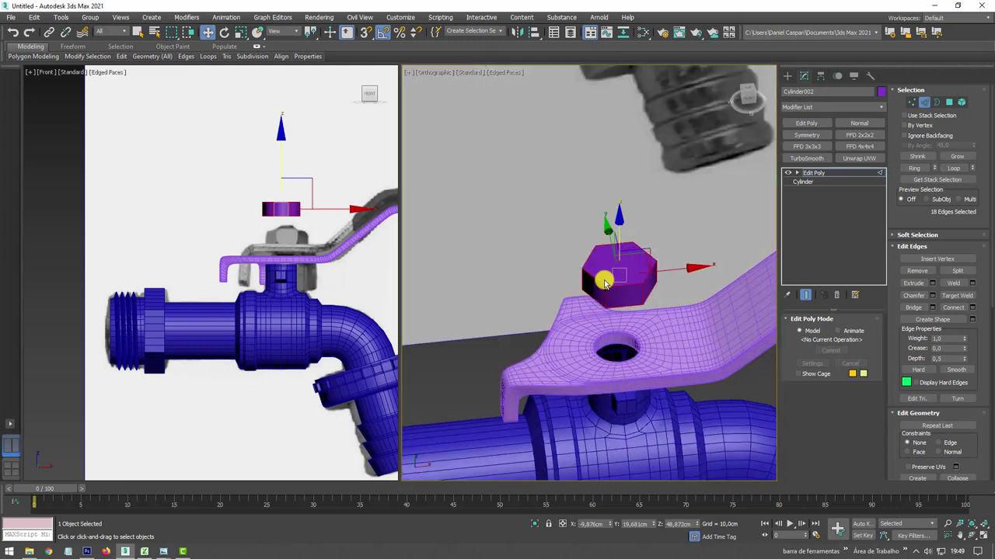
{"action": "left_click", "coordinate": [933, 296]}
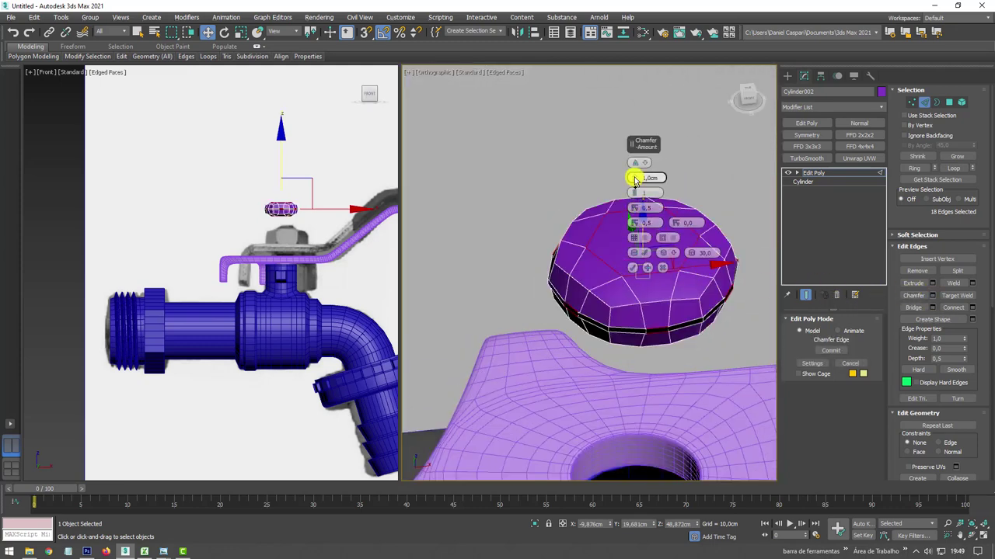
{"action": "mouse_move", "coordinate": [635, 179]}
{"action": "left_mouse_down"}
{"action": "mouse_move", "coordinate": [639, 216]}
{"action": "mouse_move", "coordinate": [636, 187]}
{"action": "left_mouse_up"}
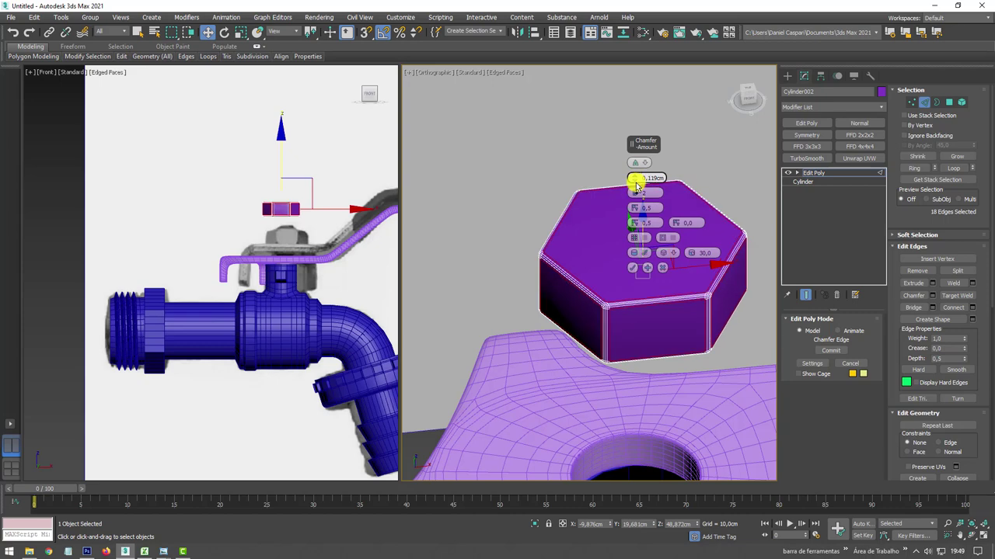
{"action": "left_click", "coordinate": [632, 268]}
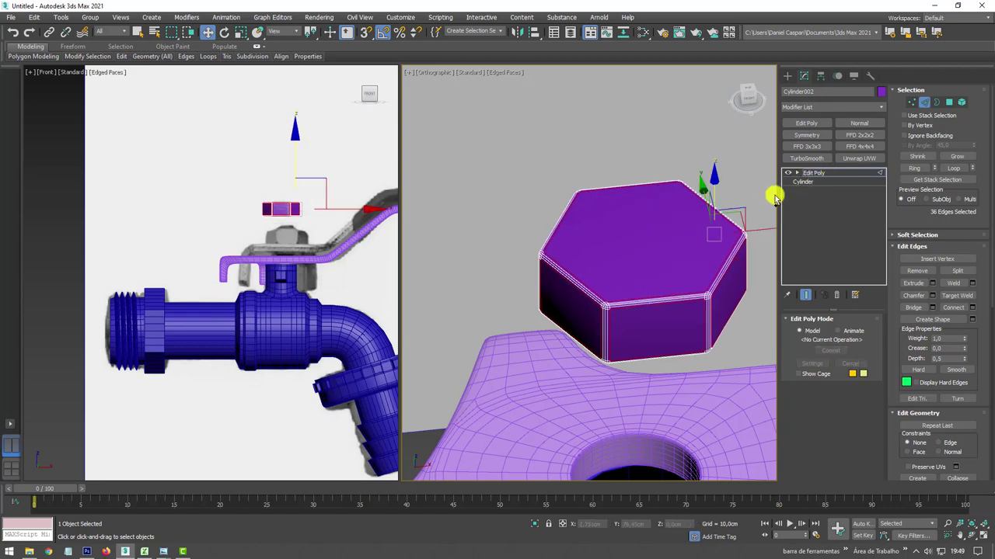
Seat the nut down on the handle and Shift-drag an instanced copy upward.
{"action": "key", "text": "2"}
{"action": "middle_click_drag", "start_coordinate": [688, 228], "coordinate": [673, 225], "text": "alt"}
{"action": "left_click_drag", "start_coordinate": [665, 207], "coordinate": [663, 314]}
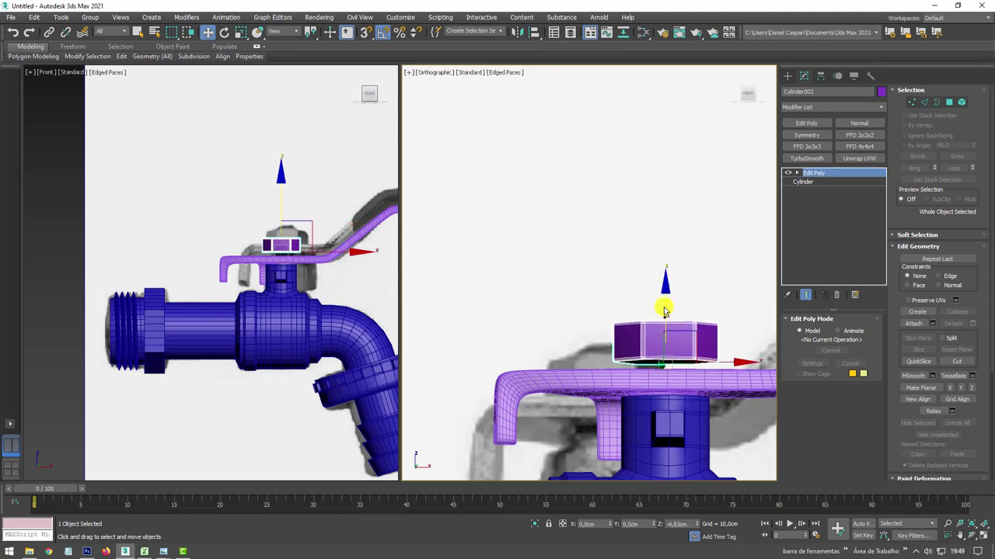
{"action": "middle_click_drag", "start_coordinate": [662, 315], "coordinate": [639, 289], "text": "alt"}
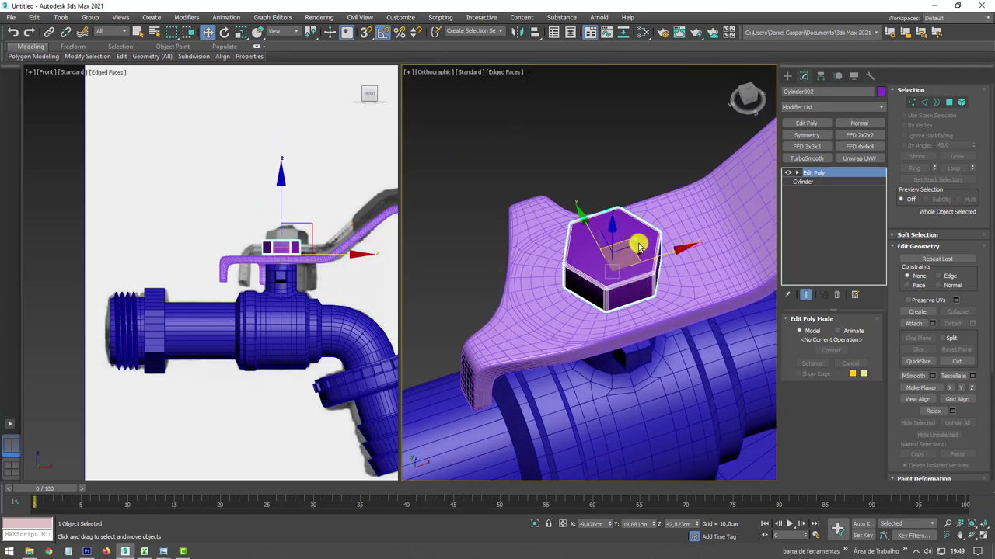
{"action": "scroll", "coordinate": [635, 247], "scroll_direction": "down", "scroll_amount": 3}
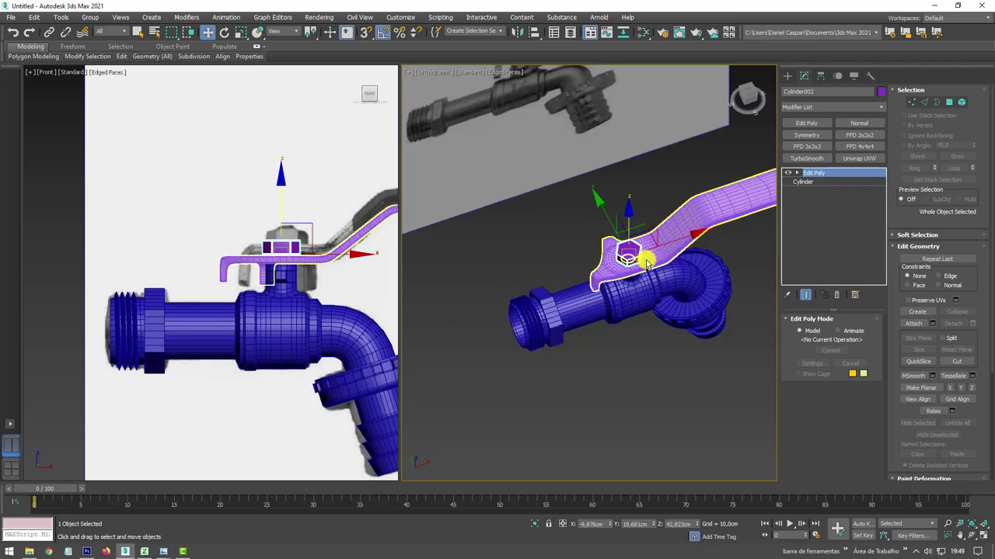
{"action": "scroll", "coordinate": [631, 248], "scroll_direction": "down", "scroll_amount": 3}
{"action": "scroll", "coordinate": [474, 199], "scroll_direction": "up", "scroll_amount": 1}
{"action": "scroll", "coordinate": [595, 247], "scroll_direction": "up", "scroll_amount": 5}
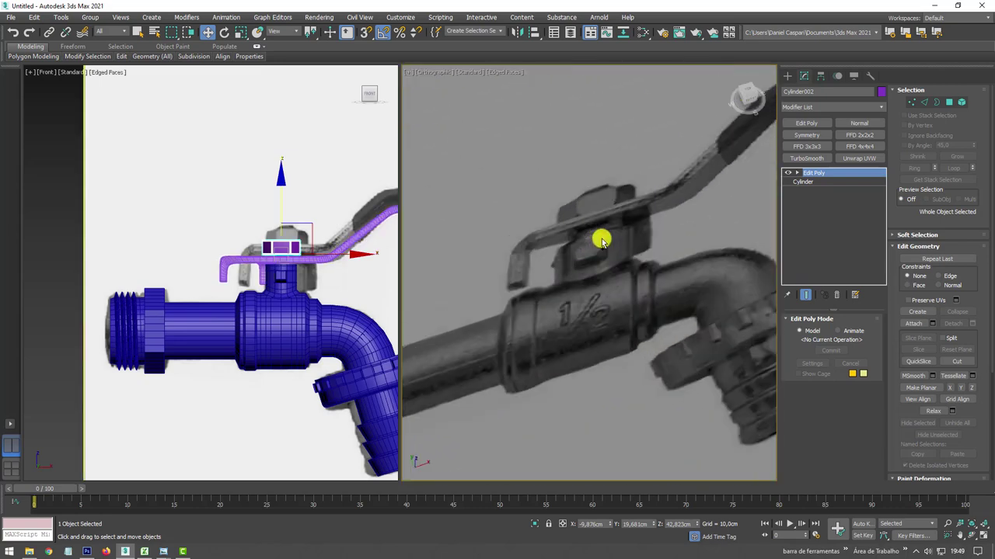
{"action": "scroll", "coordinate": [622, 256], "scroll_direction": "down", "scroll_amount": 5}
{"action": "middle_click_drag", "start_coordinate": [644, 288], "coordinate": [632, 289], "text": "alt"}
{"action": "scroll", "coordinate": [625, 268], "scroll_direction": "up", "scroll_amount": 5}
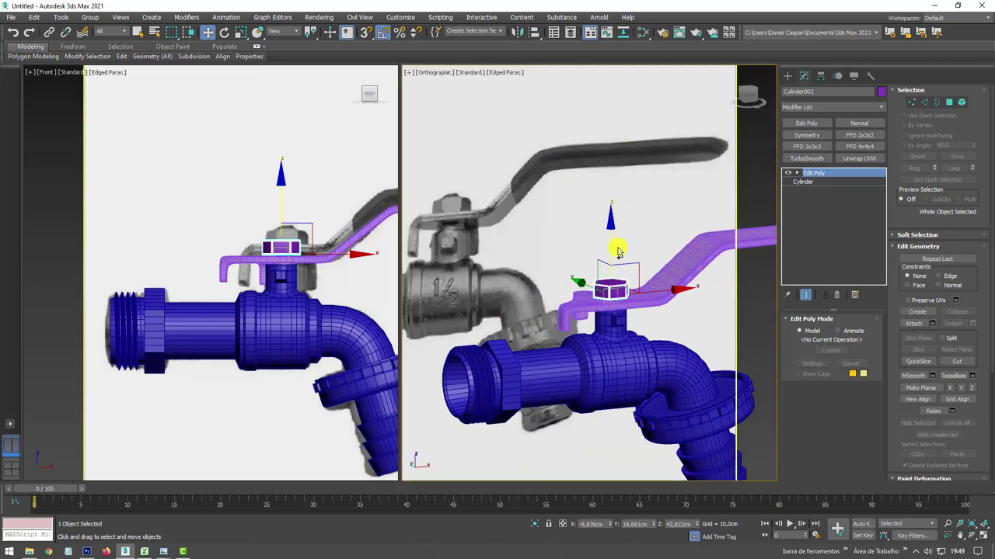
{"action": "left_click_drag", "start_coordinate": [611, 222], "coordinate": [612, 159], "text": "shift"}
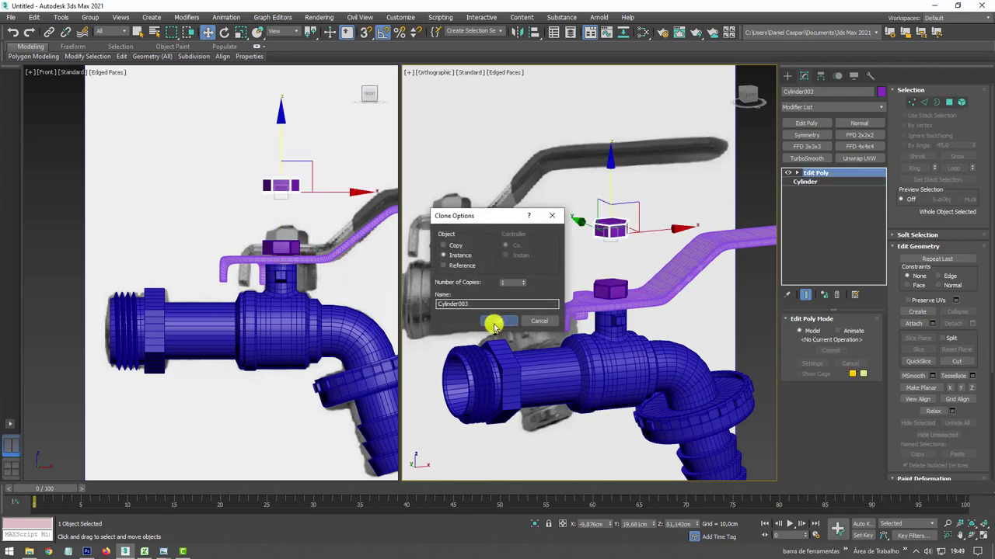
Make the nut copy unique, delete its Edit Poly modifier, and set its Sides to 18.
{"action": "left_click", "coordinate": [495, 323]}
{"action": "left_click", "coordinate": [837, 296]}
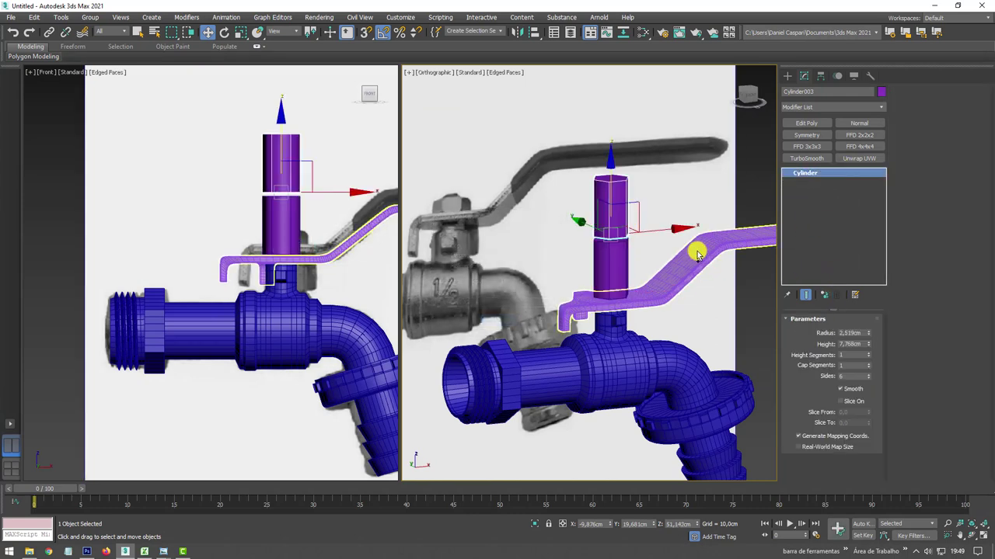
{"action": "middle_click_drag", "start_coordinate": [692, 251], "coordinate": [742, 284], "text": "alt"}
{"action": "key", "text": "ctrl+z"}
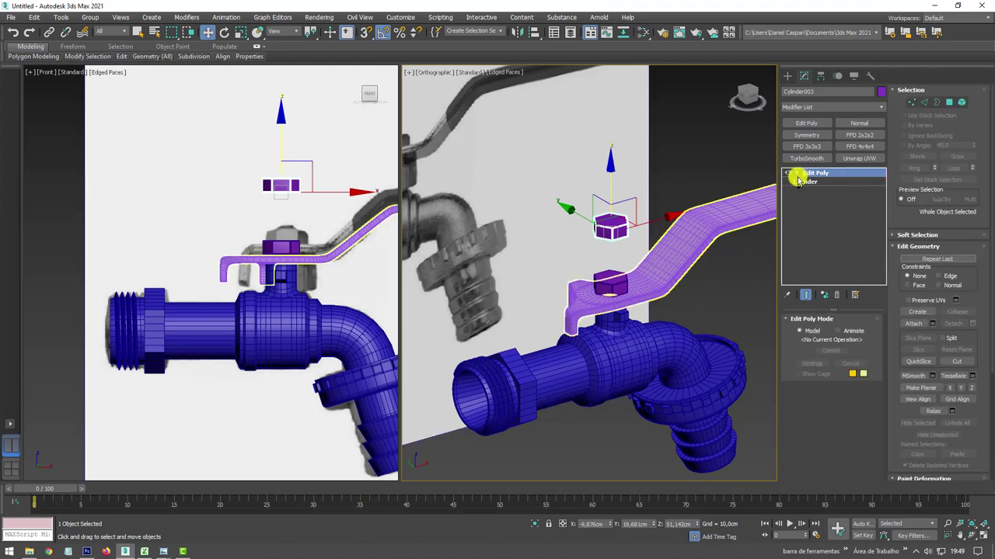
{"action": "left_click", "coordinate": [823, 296]}
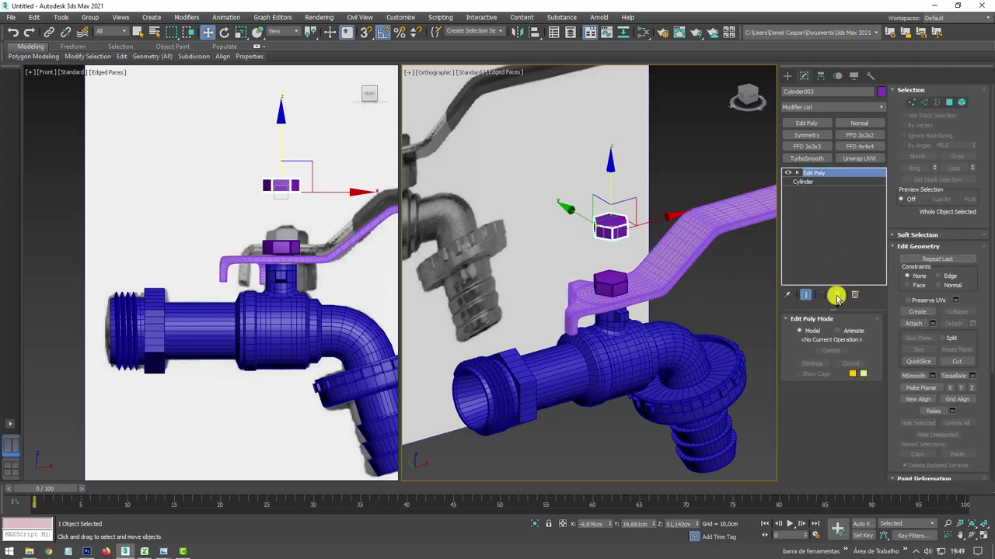
{"action": "left_click", "coordinate": [837, 296]}
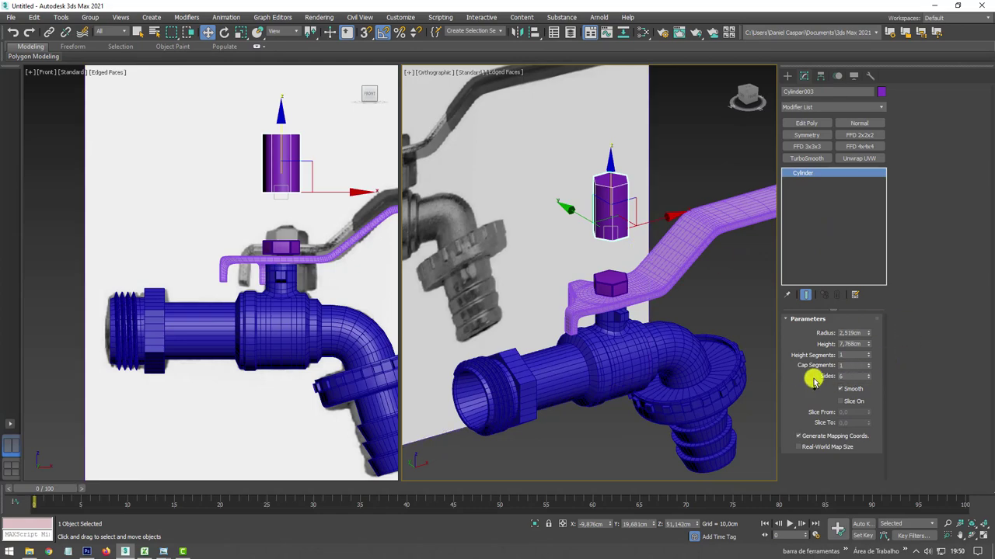
{"action": "type", "text": "8"}
{"action": "key", "text": "Return"}
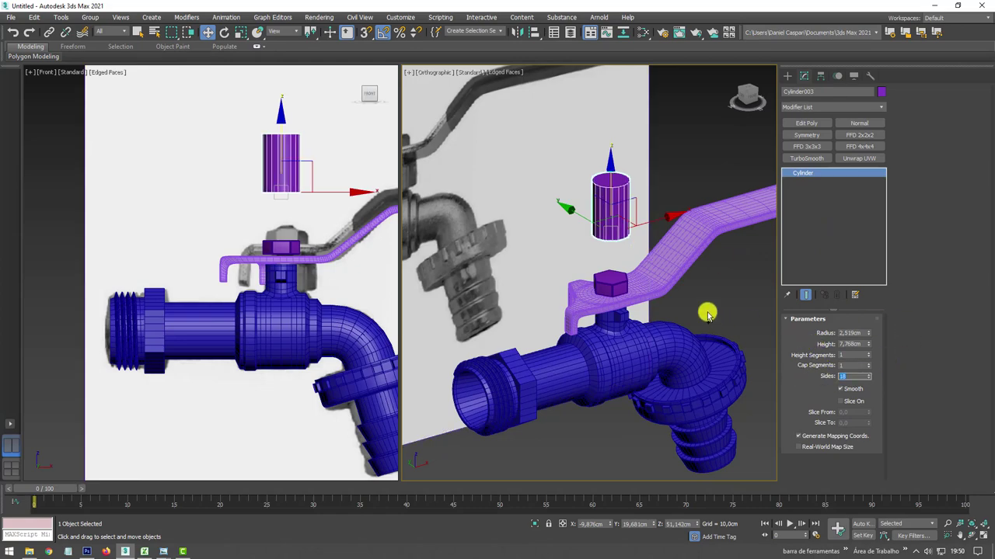
Select the faucet body and isolate it in the viewport.
{"action": "scroll", "coordinate": [626, 286], "scroll_direction": "up", "scroll_amount": 2}
{"action": "scroll", "coordinate": [627, 278], "scroll_direction": "up", "scroll_amount": 2}
{"action": "scroll", "coordinate": [637, 268], "scroll_direction": "up", "scroll_amount": 2}
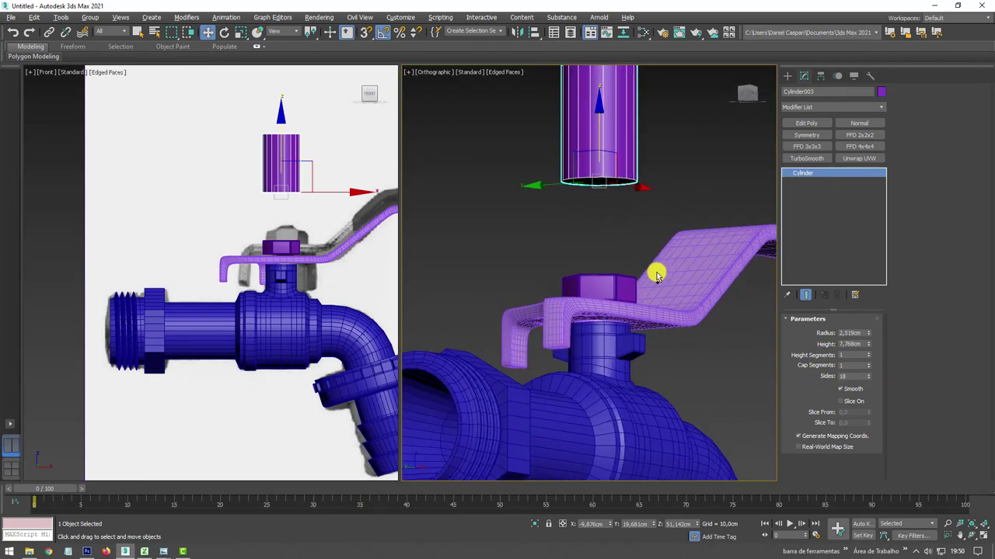
{"action": "scroll", "coordinate": [645, 295], "scroll_direction": "up", "scroll_amount": 3}
{"action": "left_click", "coordinate": [614, 322]}
{"action": "mouse_move", "coordinate": [613, 322]}
{"action": "middle_mouse_down", "text": "alt"}
{"action": "mouse_move", "coordinate": [617, 441]}
{"action": "mouse_move", "coordinate": [619, 373]}
{"action": "middle_mouse_up", "text": "alt"}
{"action": "left_click", "coordinate": [534, 521]}
Shift-move the body's top rim up into a tall stem, shrink its top border and collapse it closed.
{"action": "scroll", "coordinate": [618, 285], "scroll_direction": "up", "scroll_amount": 3}
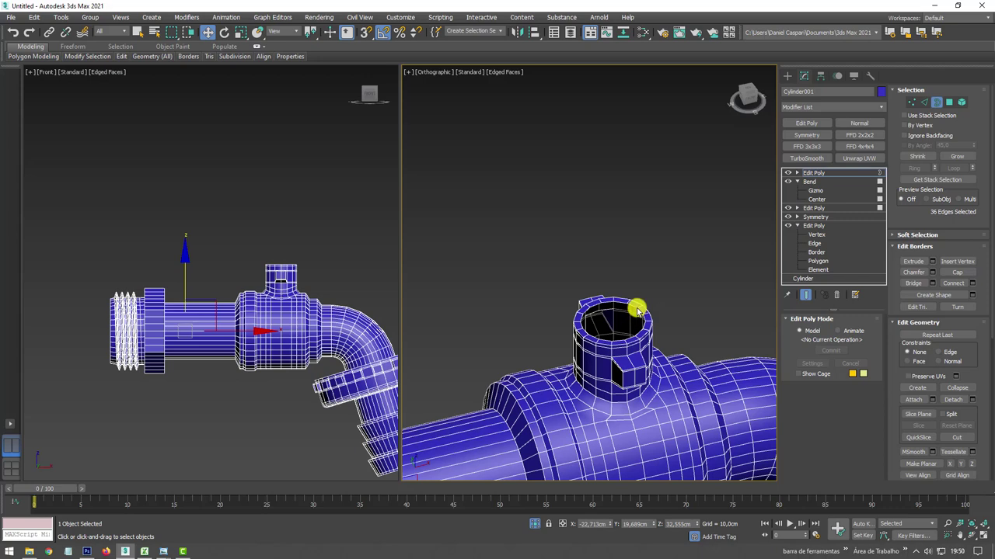
{"action": "left_click", "coordinate": [637, 309]}
{"action": "scroll", "coordinate": [637, 309], "scroll_direction": "up", "scroll_amount": 4}
{"action": "key", "text": "e"}
{"action": "key", "text": "r"}
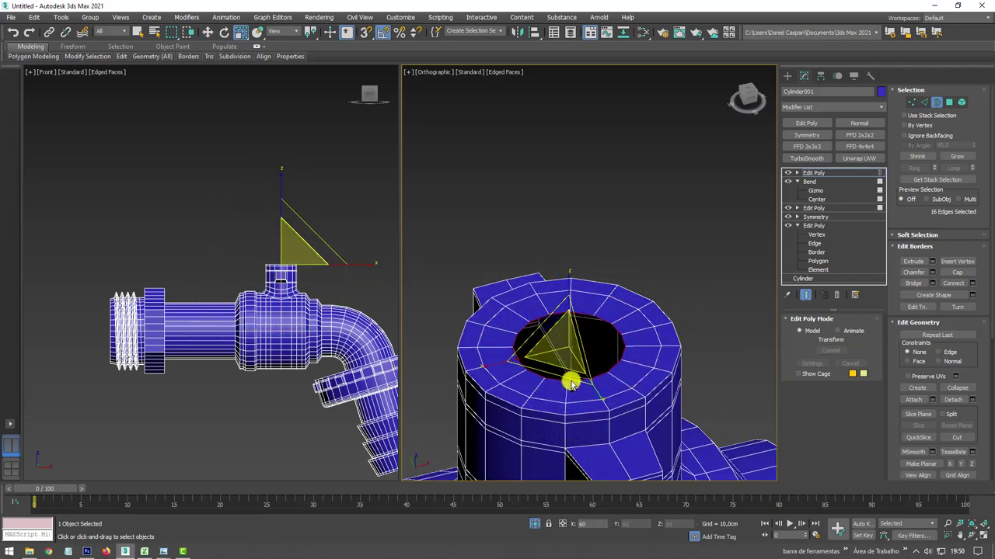
{"action": "scroll", "coordinate": [561, 347], "scroll_direction": "down", "scroll_amount": 3}
{"action": "key", "text": "w"}
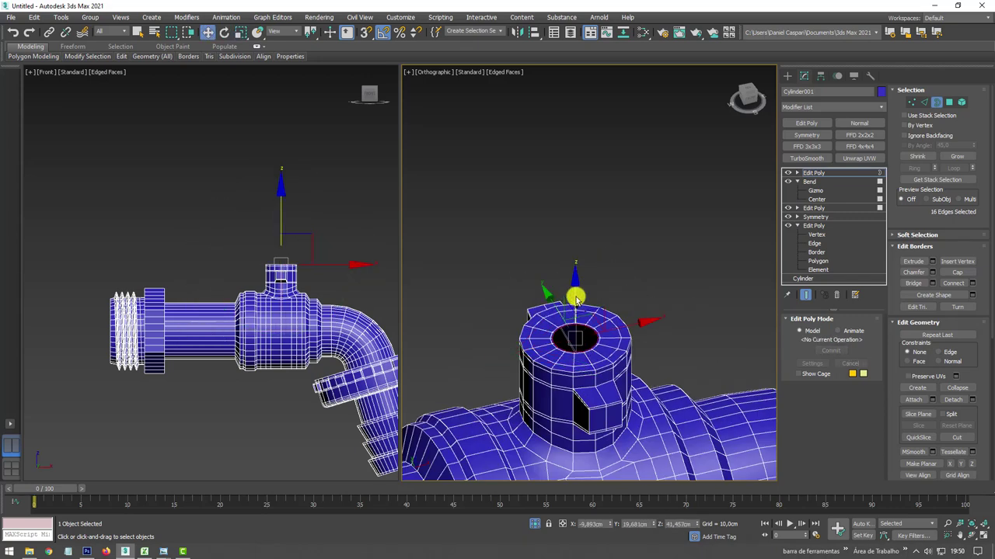
{"action": "mouse_move", "coordinate": [576, 293]}
{"action": "left_mouse_down", "text": "shift"}
{"action": "mouse_move", "coordinate": [577, 194]}
{"action": "mouse_move", "coordinate": [578, 214]}
{"action": "left_mouse_up", "text": "shift"}
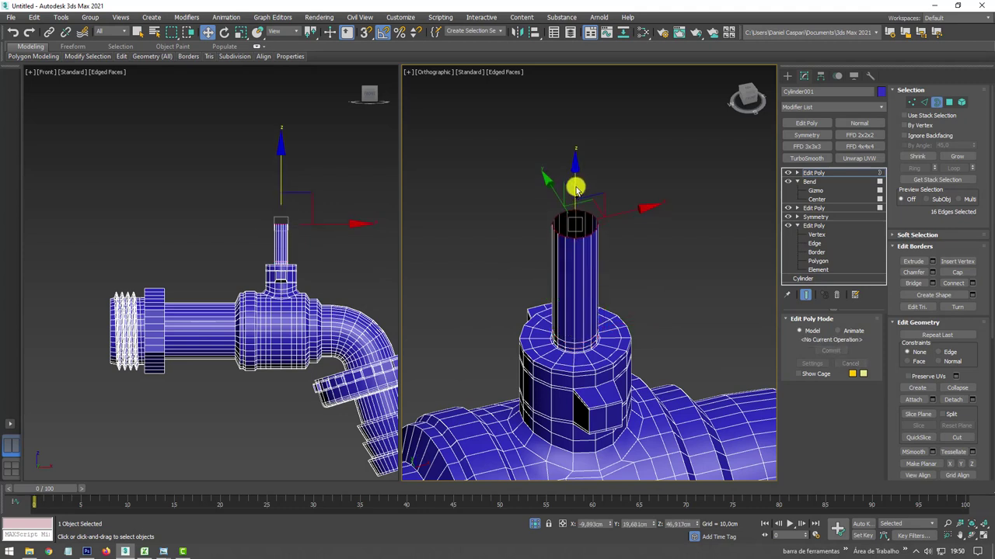
{"action": "key", "text": "e"}
{"action": "key", "text": "r"}
{"action": "left_click_drag", "start_coordinate": [573, 211], "coordinate": [577, 247]}
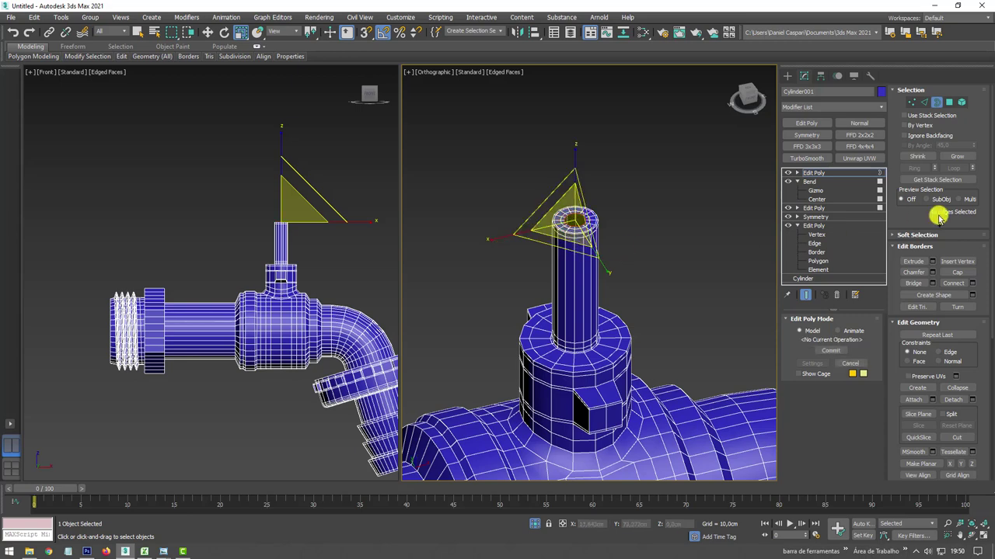
{"action": "left_click", "coordinate": [962, 391]}
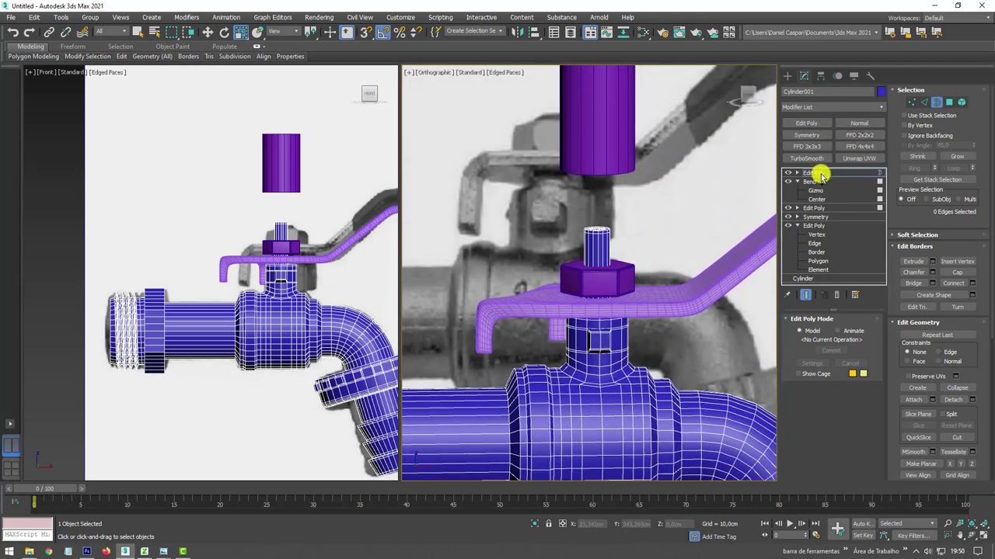
Delete the spare cylinder Cylinder003 and select the stem-top vertices of the faucet body.
{"action": "left_click", "coordinate": [603, 137]}
{"action": "key", "text": "Delete"}
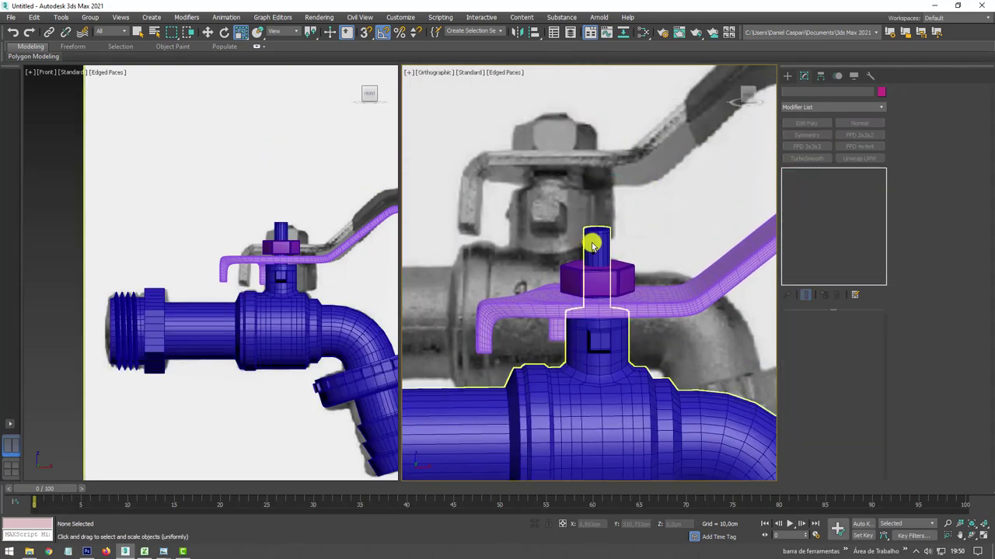
{"action": "left_click", "coordinate": [592, 243]}
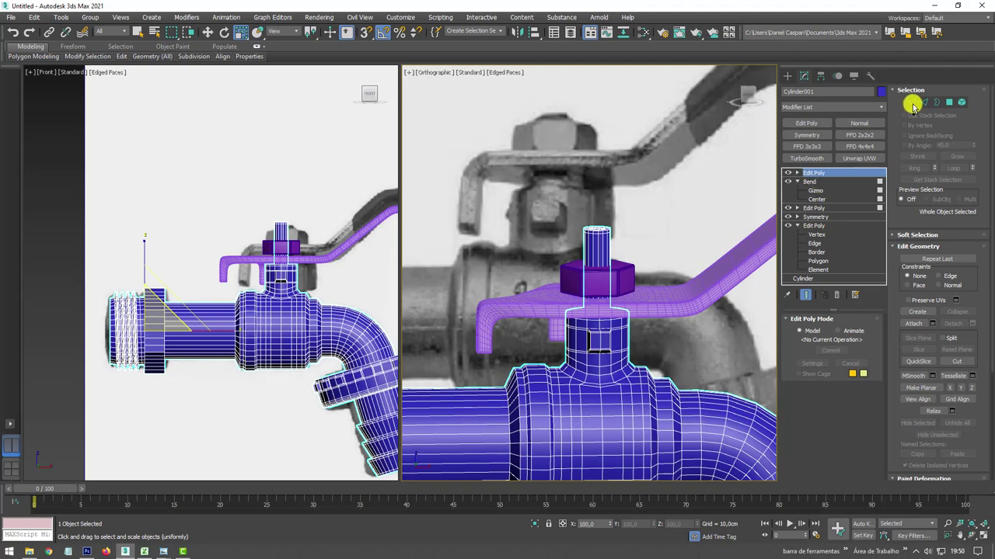
{"action": "left_click", "coordinate": [912, 103]}
{"action": "left_click_drag", "start_coordinate": [655, 250], "coordinate": [655, 249]}
{"action": "key", "text": "w"}
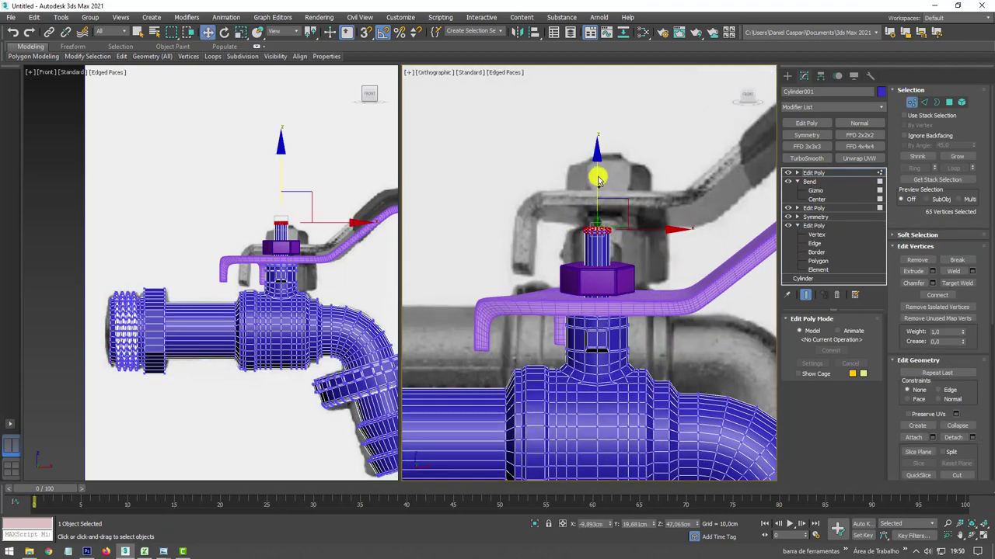
{"action": "middle_click_drag", "start_coordinate": [603, 228], "coordinate": [637, 315], "text": "alt"}
Add a TurboSmooth modifier at 1 iteration to the faucet body Cylinder001.
{"action": "left_click", "coordinate": [822, 175]}
{"action": "scroll", "coordinate": [677, 200], "scroll_direction": "down", "scroll_amount": 3}
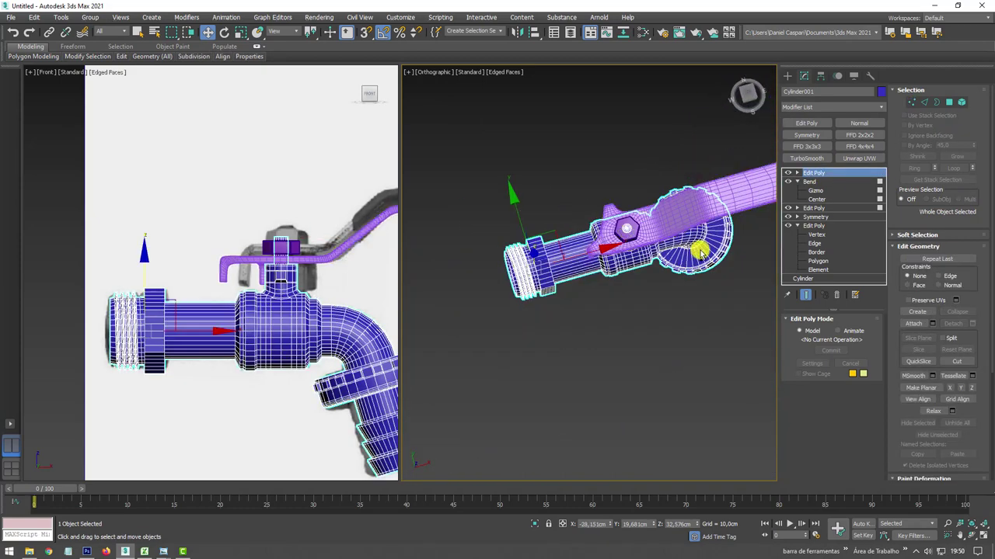
{"action": "middle_click_drag", "start_coordinate": [645, 249], "coordinate": [661, 166], "text": "alt"}
{"action": "mouse_move", "coordinate": [590, 230]}
{"action": "middle_mouse_down", "text": "alt"}
{"action": "mouse_move", "coordinate": [661, 240]}
{"action": "mouse_move", "coordinate": [588, 244]}
{"action": "mouse_move", "coordinate": [615, 257]}
{"action": "middle_mouse_up", "text": "alt"}
{"action": "left_click", "coordinate": [808, 157]}
{"action": "scroll", "coordinate": [578, 238], "scroll_direction": "up", "scroll_amount": 5}
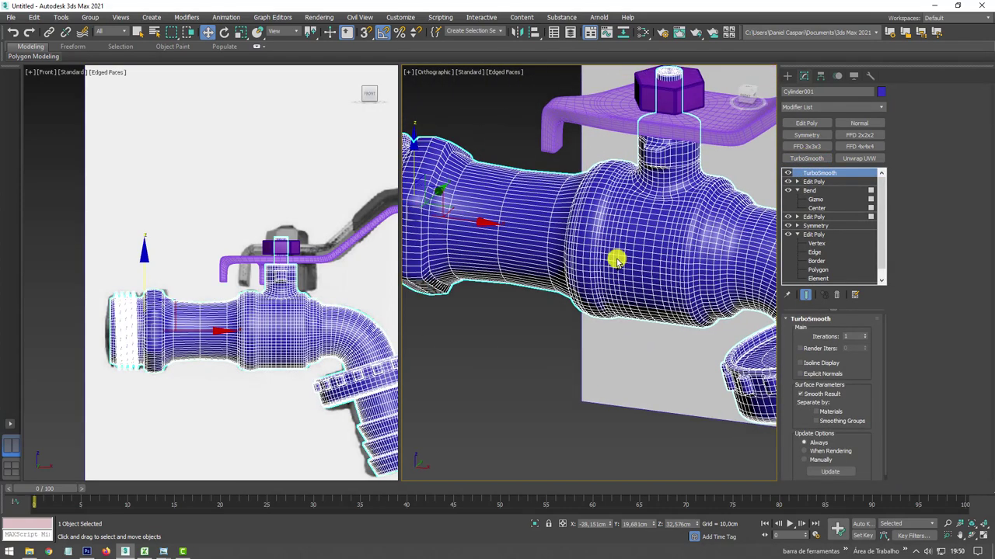
Hide the wireframe edges and compare the smoothed faucet against the reference photo's 1/2 mark.
{"action": "key", "text": "F4"}
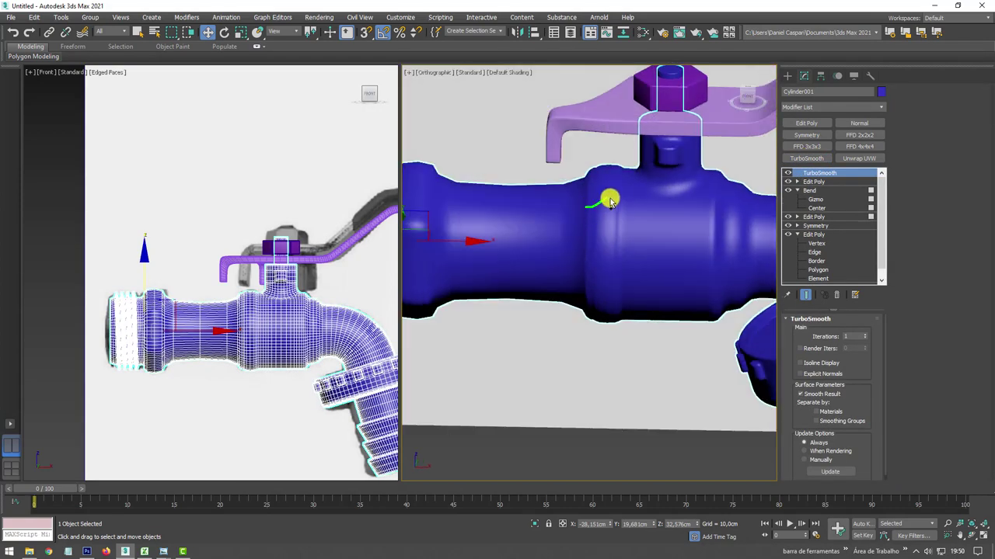
{"action": "scroll", "coordinate": [619, 210], "scroll_direction": "down", "scroll_amount": 5}
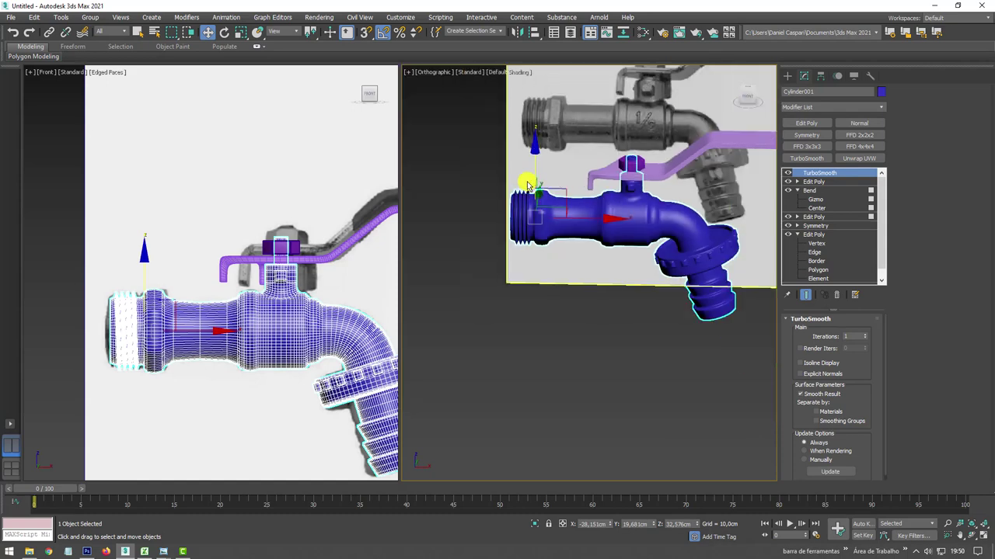
{"action": "scroll", "coordinate": [660, 160], "scroll_direction": "up", "scroll_amount": 4}
{"action": "scroll", "coordinate": [627, 249], "scroll_direction": "up", "scroll_amount": 2}
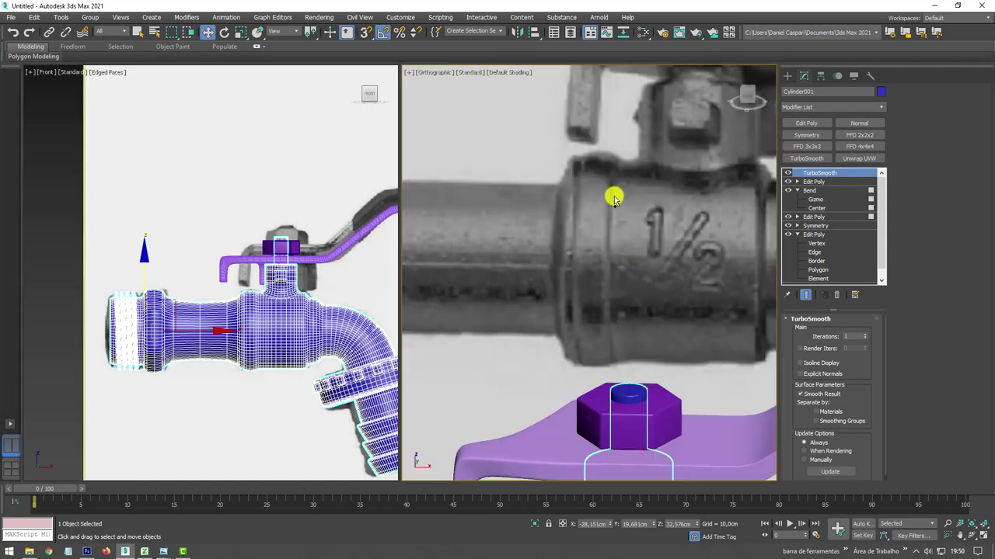
{"action": "scroll", "coordinate": [719, 256], "scroll_direction": "down", "scroll_amount": 5}
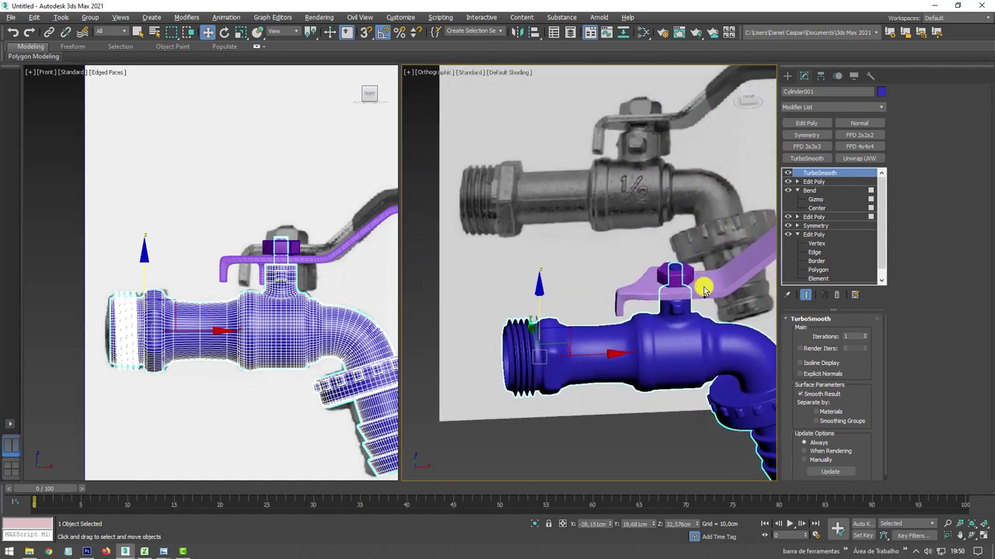
{"action": "mouse_move", "coordinate": [710, 282]}
{"action": "middle_mouse_down", "text": "alt"}
{"action": "mouse_move", "coordinate": [661, 337]}
{"action": "mouse_move", "coordinate": [662, 223]}
{"action": "middle_mouse_up", "text": "alt"}
{"action": "scroll", "coordinate": [662, 223], "scroll_direction": "up", "scroll_amount": 2}
Toggle off TurboSmooth's display and enter Edge mode on the body's top Edit Poly.
{"action": "left_click", "coordinate": [788, 173]}
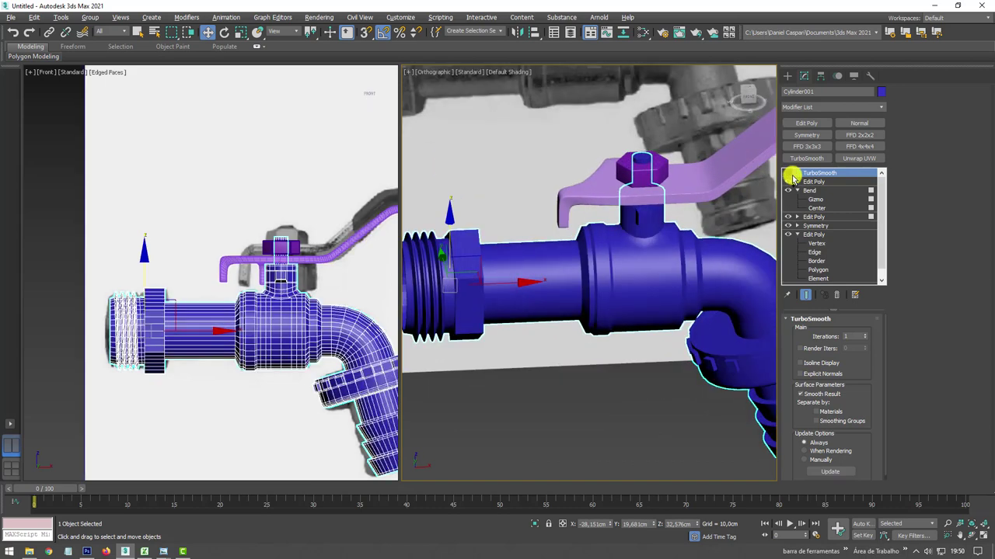
{"action": "left_click", "coordinate": [797, 181]}
{"action": "left_click", "coordinate": [814, 199]}
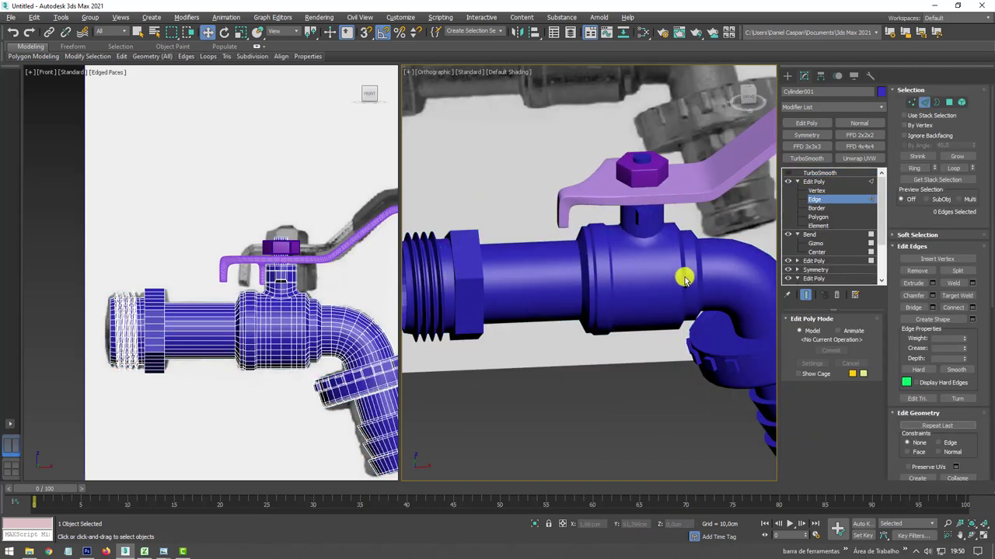
Insert a Swift Loop edge loop on the pipe and slide it toward the flange.
{"action": "middle_click_drag", "start_coordinate": [643, 267], "coordinate": [633, 273], "text": "alt"}
{"action": "left_click", "coordinate": [121, 56]}
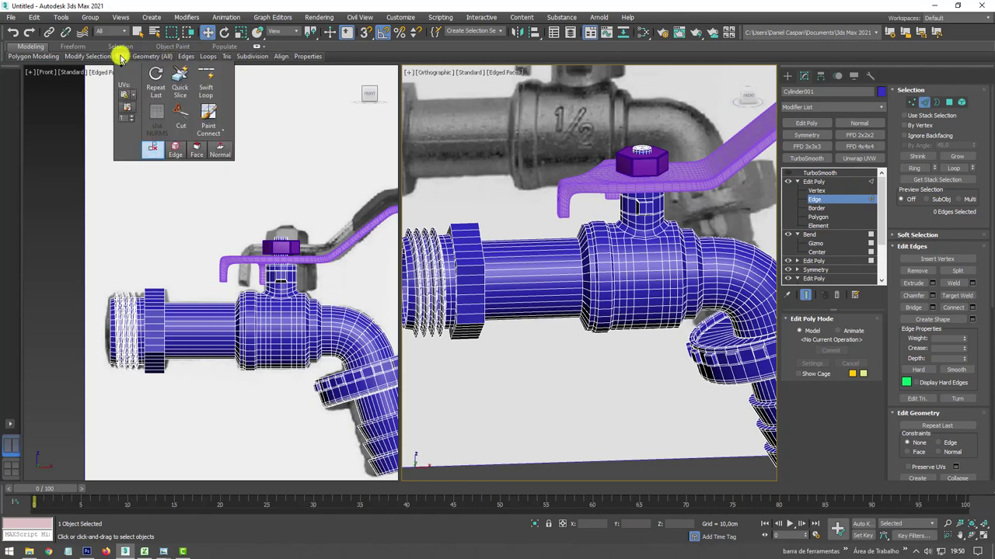
{"action": "left_click", "coordinate": [204, 80]}
{"action": "scroll", "coordinate": [599, 255], "scroll_direction": "up", "scroll_amount": 3}
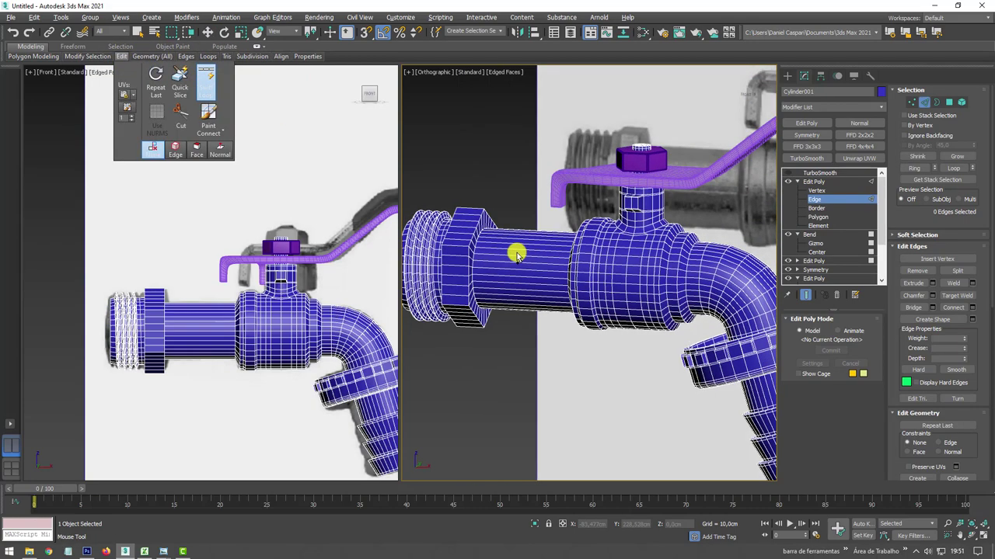
{"action": "scroll", "coordinate": [473, 260], "scroll_direction": "up", "scroll_amount": 3}
{"action": "scroll", "coordinate": [459, 248], "scroll_direction": "up", "scroll_amount": 3}
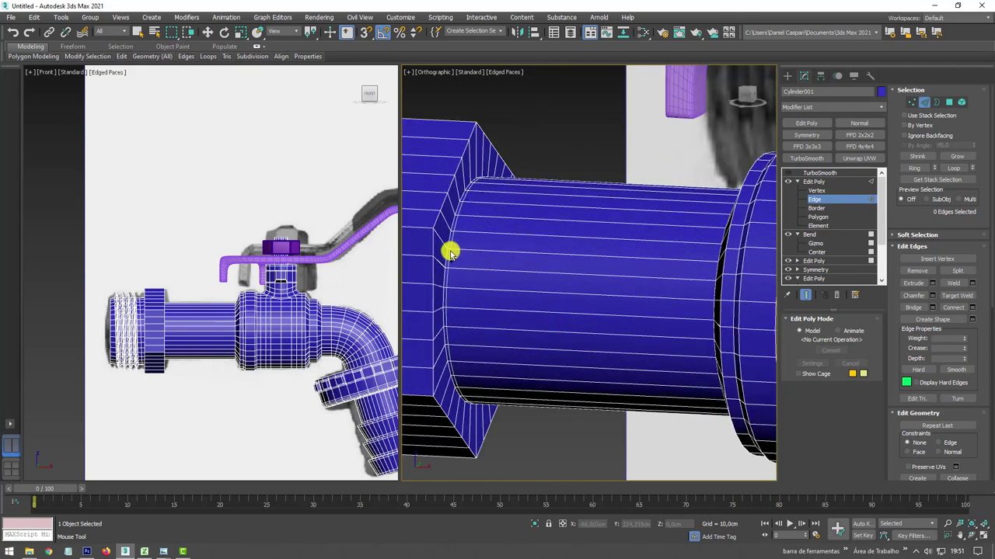
{"action": "left_click", "coordinate": [451, 252]}
{"action": "mouse_move", "coordinate": [599, 260]}
{"action": "middle_mouse_down", "text": "alt"}
{"action": "mouse_move", "coordinate": [735, 256]}
{"action": "mouse_move", "coordinate": [657, 251]}
{"action": "middle_mouse_up", "text": "alt"}
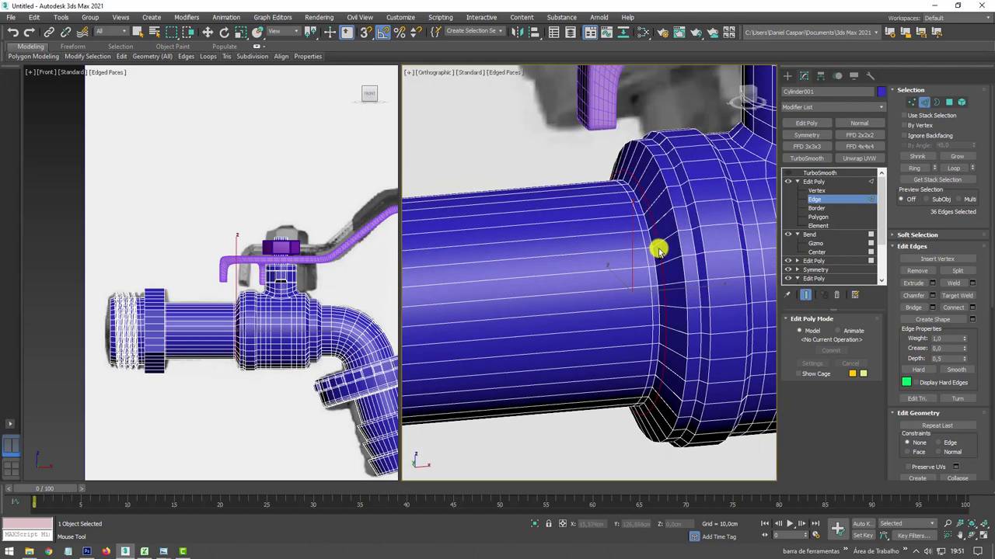
{"action": "mouse_move", "coordinate": [674, 234]}
{"action": "left_mouse_down"}
{"action": "mouse_move", "coordinate": [756, 227]}
{"action": "mouse_move", "coordinate": [749, 223]}
{"action": "left_mouse_up"}
{"action": "middle_click_drag", "start_coordinate": [749, 222], "coordinate": [722, 229], "text": "alt"}
{"action": "left_click_drag", "start_coordinate": [722, 228], "coordinate": [715, 237]}
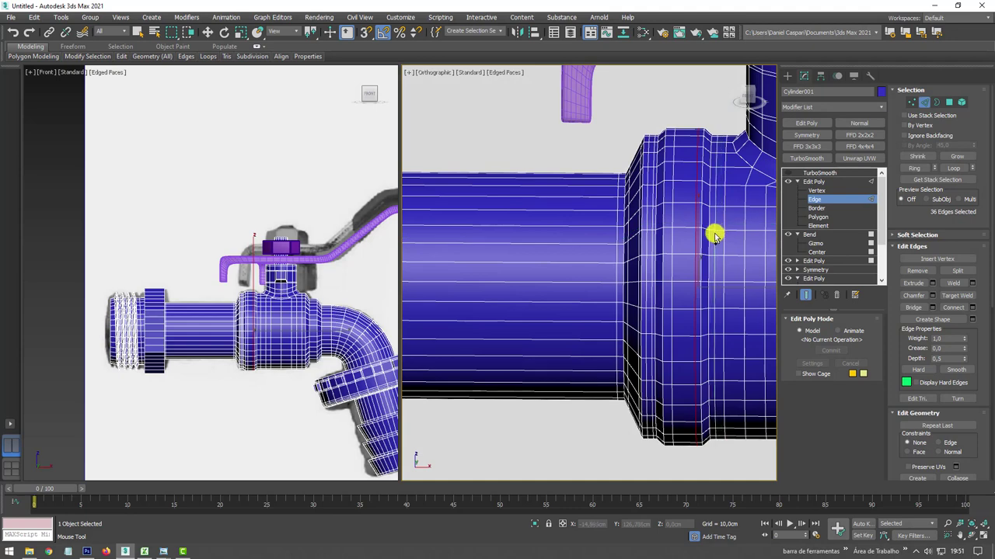
Select the edge loop beside the body's step and slide it closer to the step.
{"action": "mouse_move", "coordinate": [715, 235]}
{"action": "middle_mouse_down", "text": "alt"}
{"action": "mouse_move", "coordinate": [595, 231]}
{"action": "mouse_move", "coordinate": [544, 209]}
{"action": "middle_mouse_up", "text": "alt"}
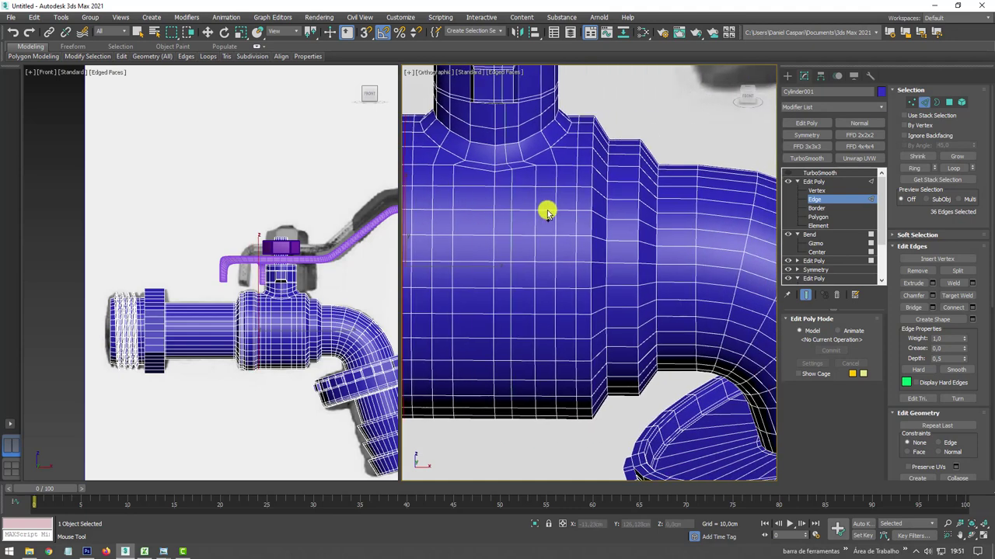
{"action": "double_click", "coordinate": [588, 214]}
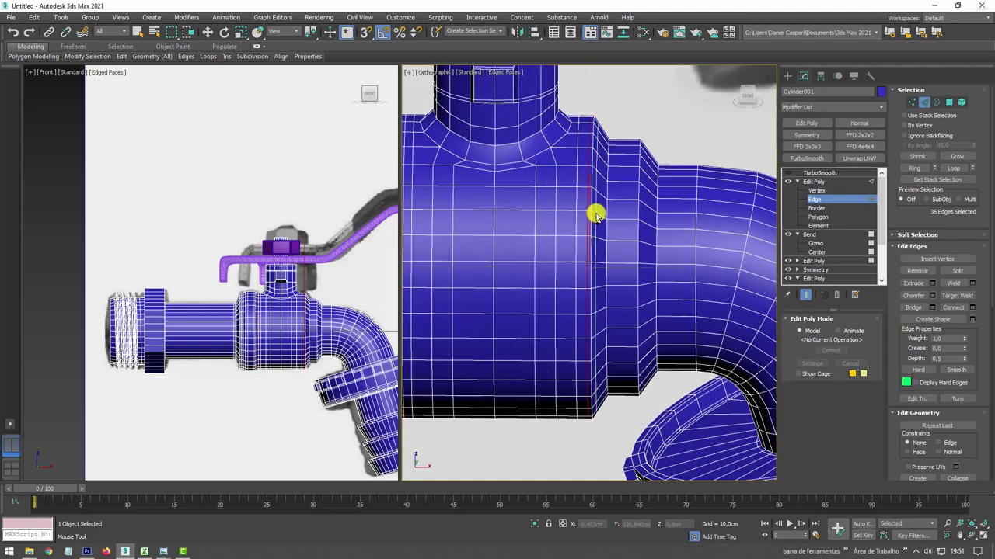
{"action": "left_click_drag", "start_coordinate": [595, 215], "coordinate": [652, 229]}
{"action": "key", "text": "w"}
{"action": "scroll", "coordinate": [653, 229], "scroll_direction": "down", "scroll_amount": 5}
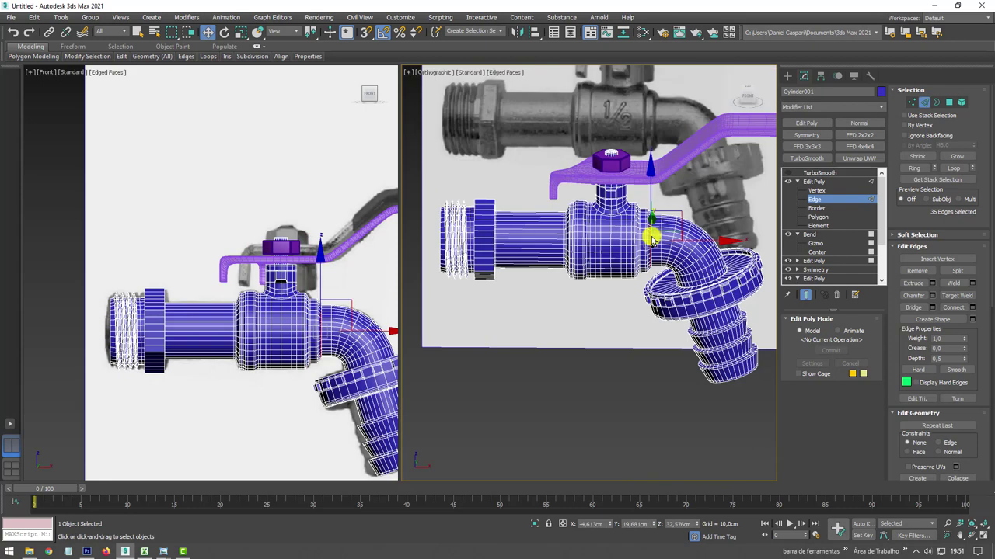
{"action": "scroll", "coordinate": [608, 222], "scroll_direction": "up", "scroll_amount": 2}
{"action": "scroll", "coordinate": [614, 216], "scroll_direction": "up", "scroll_amount": 2}
{"action": "scroll", "coordinate": [617, 210], "scroll_direction": "up", "scroll_amount": 2}
{"action": "scroll", "coordinate": [618, 209], "scroll_direction": "up", "scroll_amount": 2}
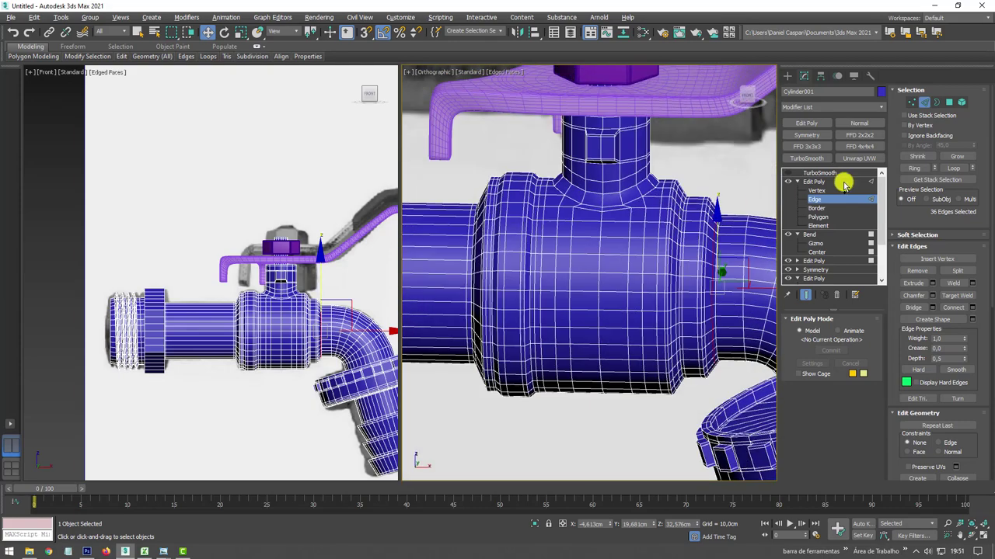
Exit edge level and turn TurboSmooth back on with edged faces hidden.
{"action": "left_click", "coordinate": [815, 181]}
{"action": "left_click", "coordinate": [797, 172]}
{"action": "left_click", "coordinate": [787, 172]}
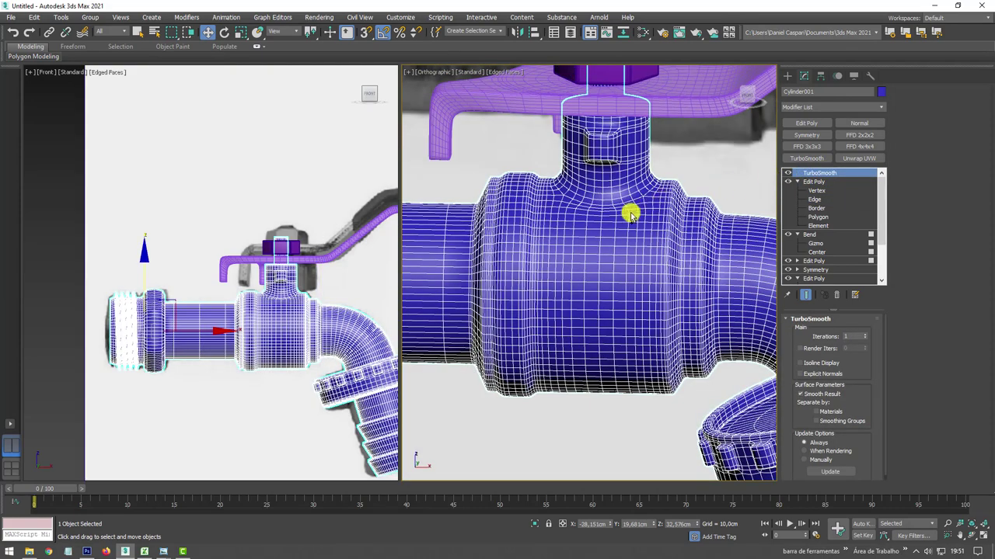
{"action": "key", "text": "F4"}
{"action": "scroll", "coordinate": [595, 228], "scroll_direction": "down", "scroll_amount": 3}
{"action": "mouse_move", "coordinate": [596, 248]}
{"action": "middle_mouse_down", "text": "alt"}
{"action": "mouse_move", "coordinate": [578, 260]}
{"action": "mouse_move", "coordinate": [657, 329]}
{"action": "mouse_move", "coordinate": [628, 399]}
{"action": "mouse_move", "coordinate": [606, 260]}
{"action": "mouse_move", "coordinate": [702, 257]}
{"action": "mouse_move", "coordinate": [692, 235]}
{"action": "mouse_move", "coordinate": [696, 263]}
{"action": "mouse_move", "coordinate": [648, 304]}
{"action": "middle_mouse_up", "text": "alt"}
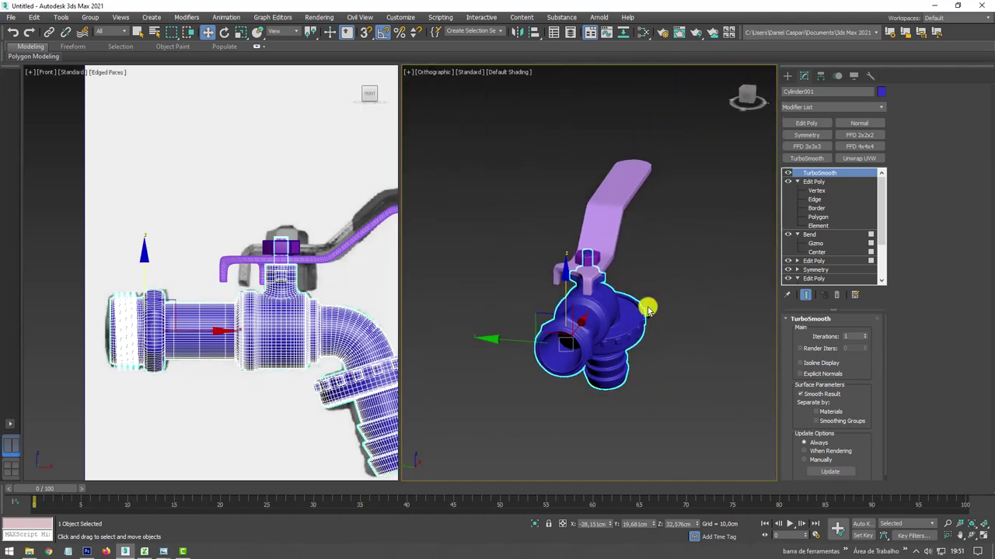
Align the handle Plane002's pivot to the hex nut Cylinder002's pivot point.
{"action": "left_click", "coordinate": [595, 228]}
{"action": "mouse_move", "coordinate": [595, 229]}
{"action": "middle_mouse_down", "text": "alt"}
{"action": "mouse_move", "coordinate": [677, 289]}
{"action": "mouse_move", "coordinate": [723, 248]}
{"action": "middle_mouse_up", "text": "alt"}
{"action": "left_click", "coordinate": [820, 75]}
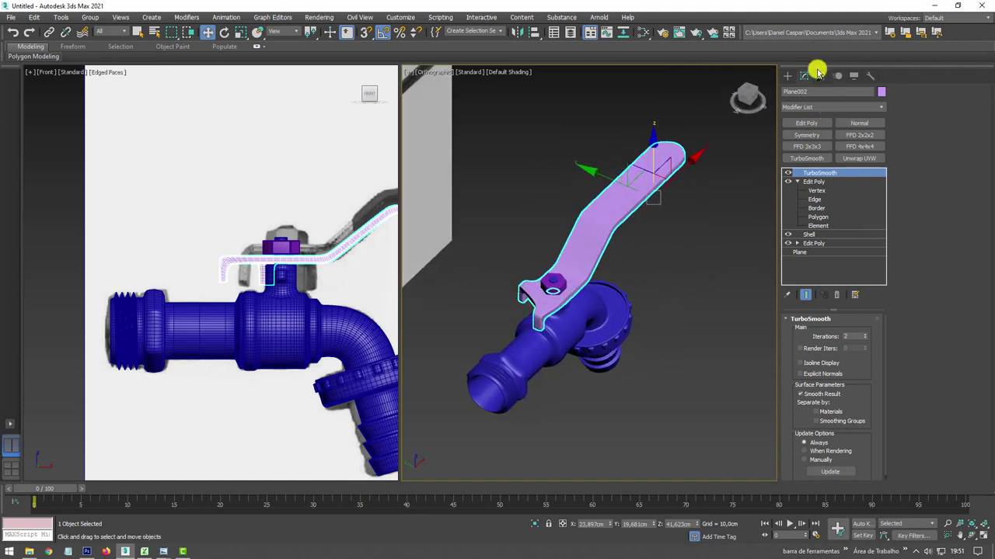
{"action": "left_click", "coordinate": [827, 150]}
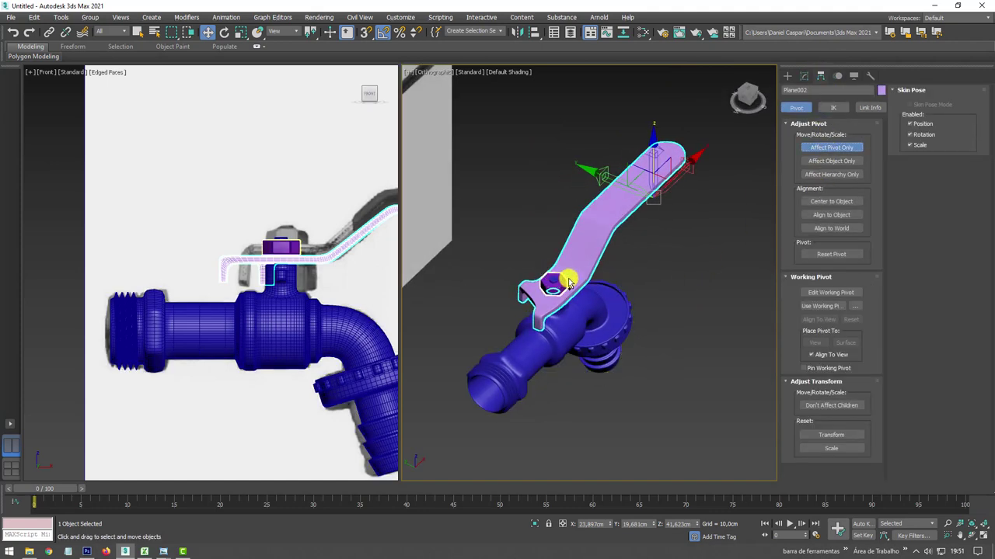
{"action": "left_click", "coordinate": [533, 33]}
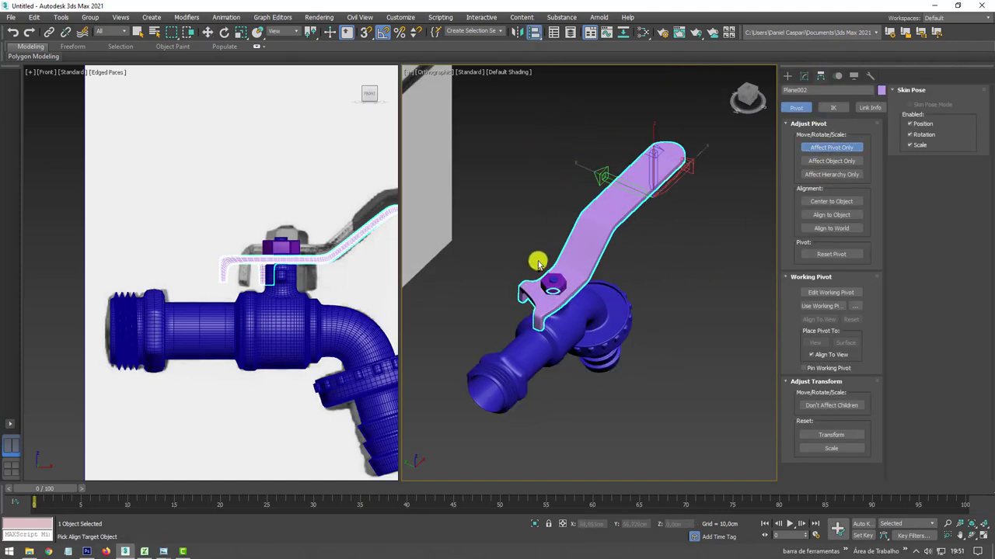
{"action": "left_click", "coordinate": [552, 284]}
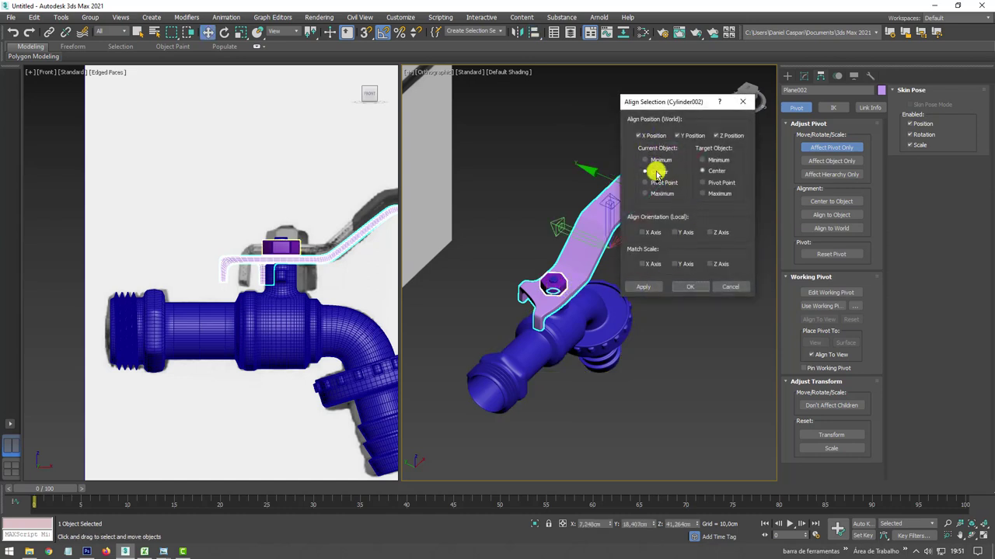
{"action": "left_click", "coordinate": [704, 182]}
{"action": "left_click", "coordinate": [689, 286]}
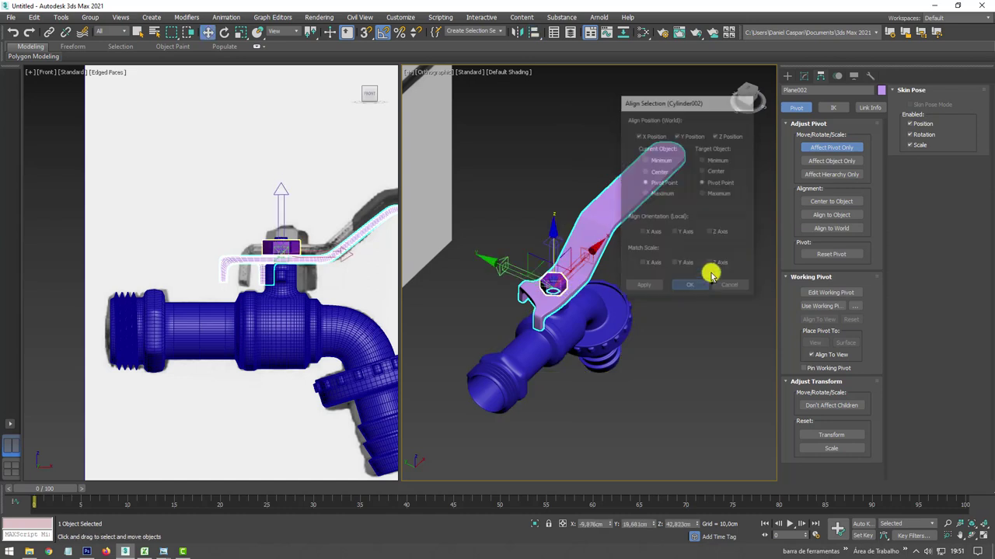
{"action": "left_click", "coordinate": [827, 148]}
Rotate the handle 90 degrees about Z around the hex nut.
{"action": "key", "text": "e"}
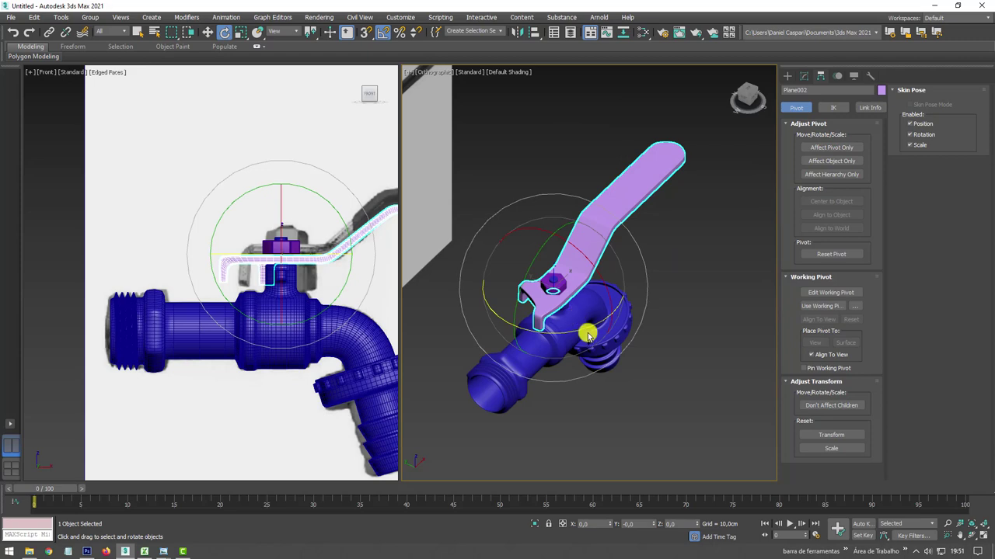
{"action": "left_click_drag", "start_coordinate": [588, 334], "coordinate": [641, 317]}
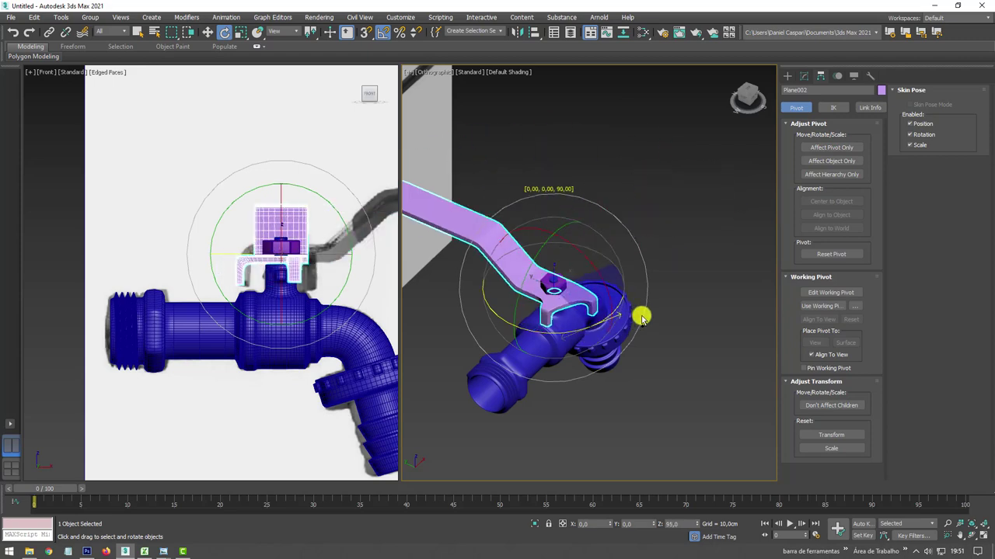
{"action": "left_click_drag", "start_coordinate": [641, 317], "coordinate": [666, 360]}
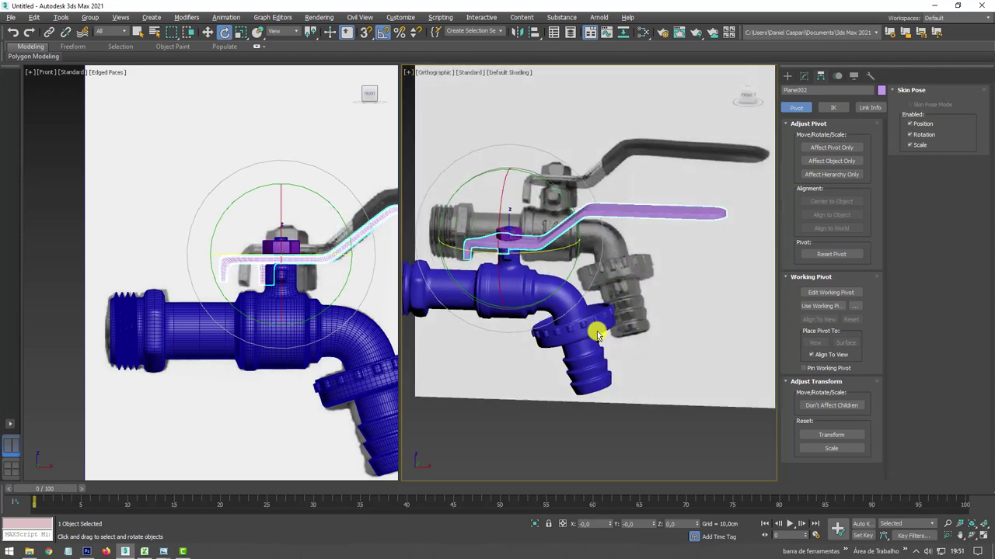
{"action": "middle_click_drag", "start_coordinate": [597, 334], "coordinate": [610, 327], "text": "alt"}
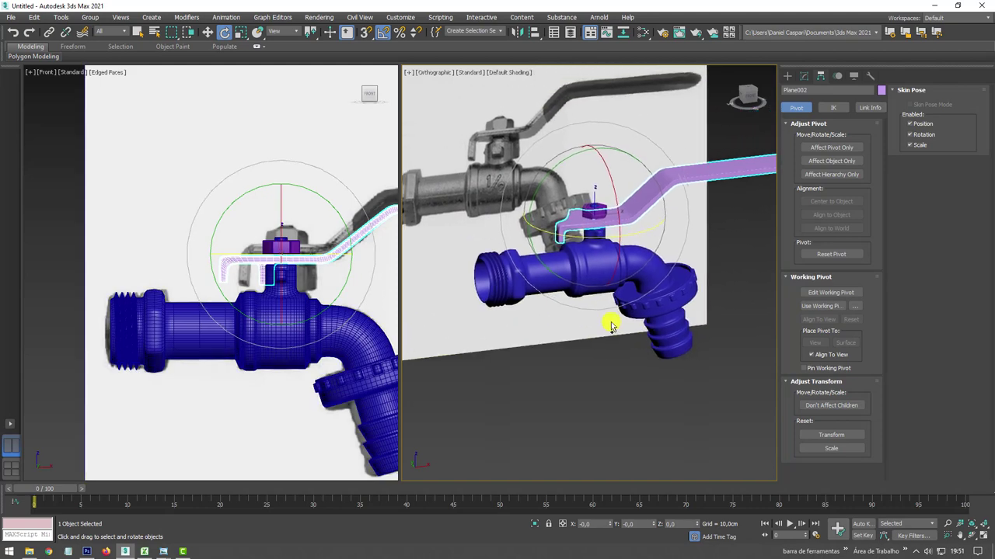
{"action": "scroll", "coordinate": [524, 285], "scroll_direction": "up", "scroll_amount": 5}
Enter Edge level on the faucet body with TurboSmooth hidden and edged faces shown.
{"action": "left_click", "coordinate": [498, 193]}
{"action": "key", "text": "F4"}
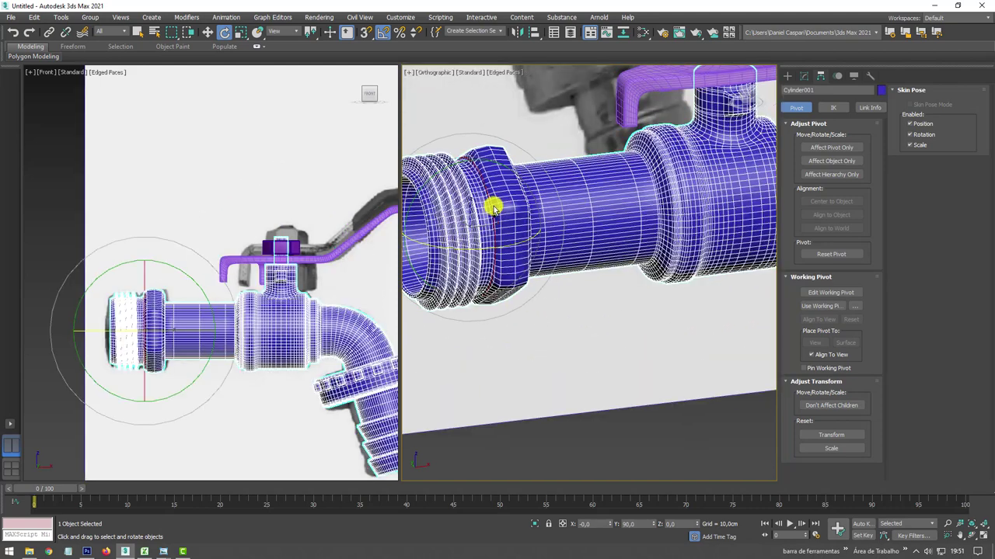
{"action": "scroll", "coordinate": [492, 207], "scroll_direction": "up", "scroll_amount": 2}
{"action": "left_click", "coordinate": [804, 76]}
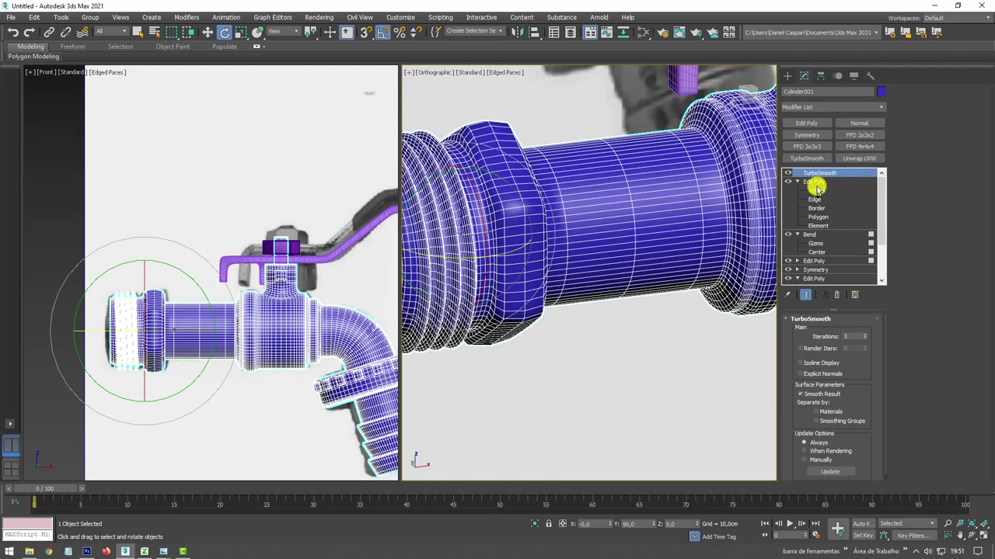
{"action": "left_click", "coordinate": [815, 199]}
{"action": "key", "text": "F4"}
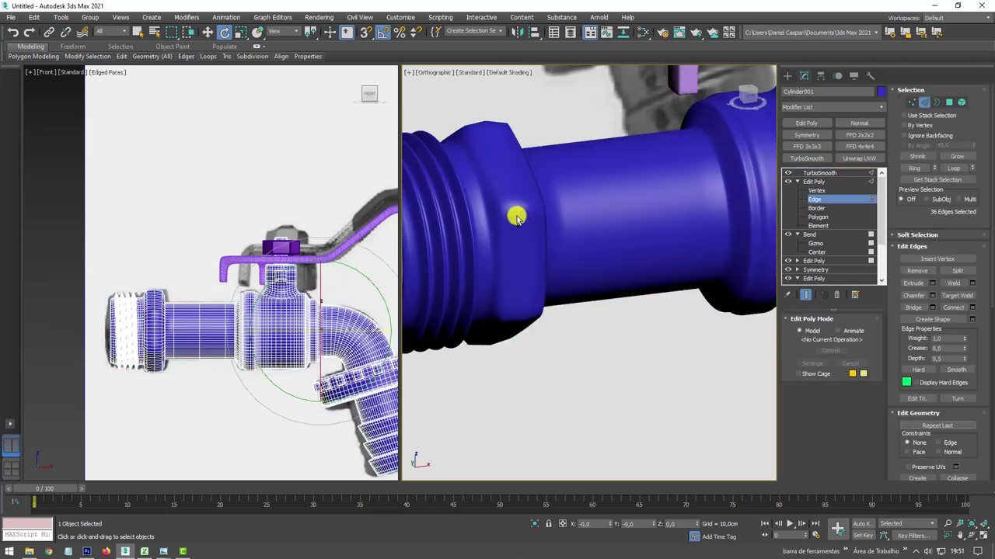
{"action": "left_click", "coordinate": [787, 172]}
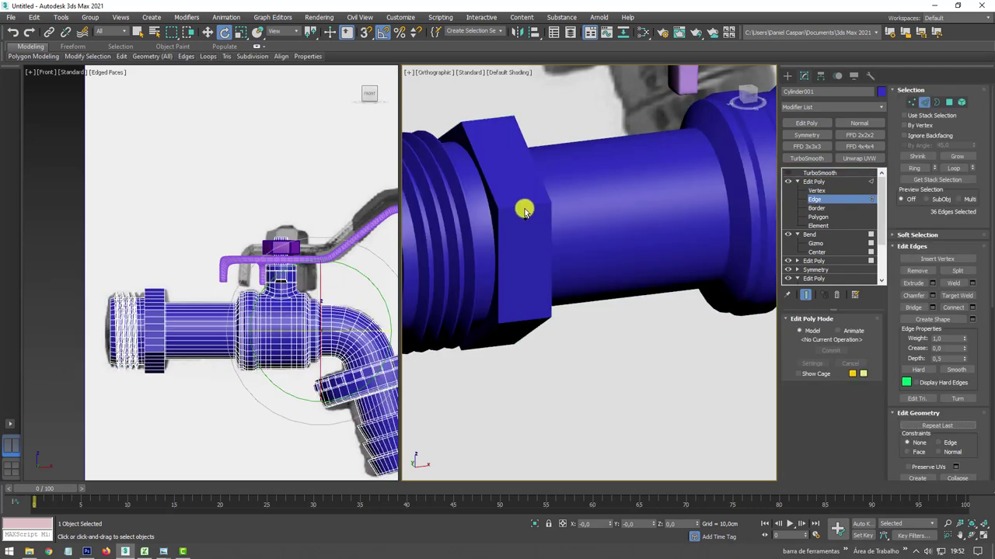
{"action": "key", "text": "F4"}
Add edge loops around the hex nut by connecting a selected edge Ring.
{"action": "left_click", "coordinate": [524, 210]}
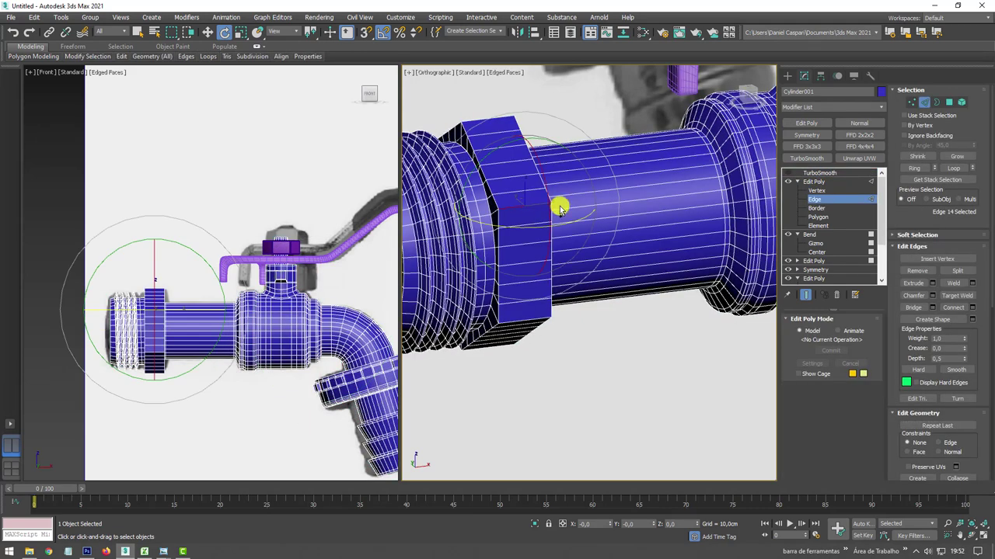
{"action": "left_click", "coordinate": [915, 169]}
{"action": "left_click", "coordinate": [971, 308]}
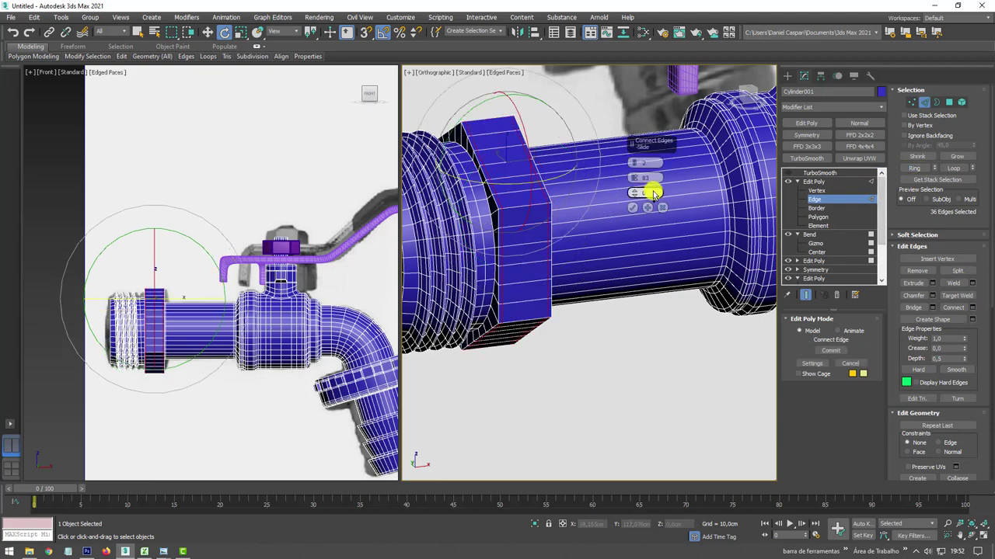
{"action": "left_click", "coordinate": [633, 209]}
{"action": "scroll", "coordinate": [629, 208], "scroll_direction": "up", "scroll_amount": 2}
{"action": "scroll", "coordinate": [628, 209], "scroll_direction": "up", "scroll_amount": 2}
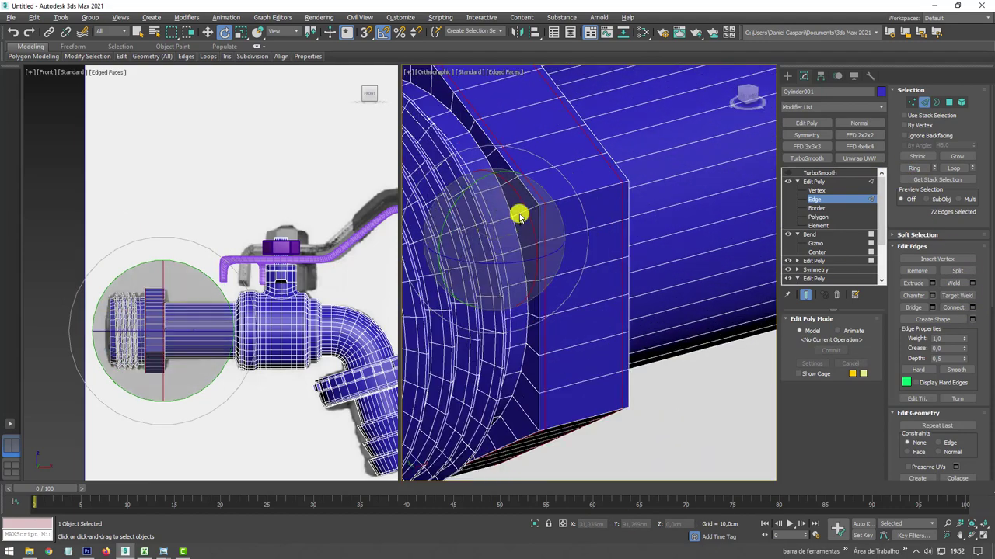
{"action": "scroll", "coordinate": [626, 208], "scroll_direction": "up", "scroll_amount": 2}
{"action": "middle_click_drag", "start_coordinate": [626, 208], "coordinate": [629, 239], "text": "alt"}
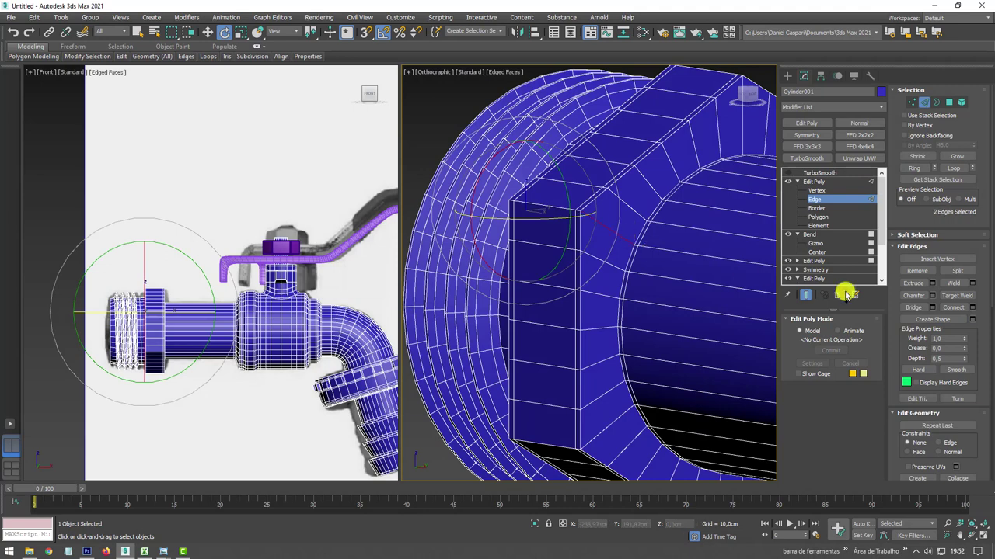
Connect a second edge ring on the nut to add more supporting loops.
{"action": "left_click", "coordinate": [914, 167]}
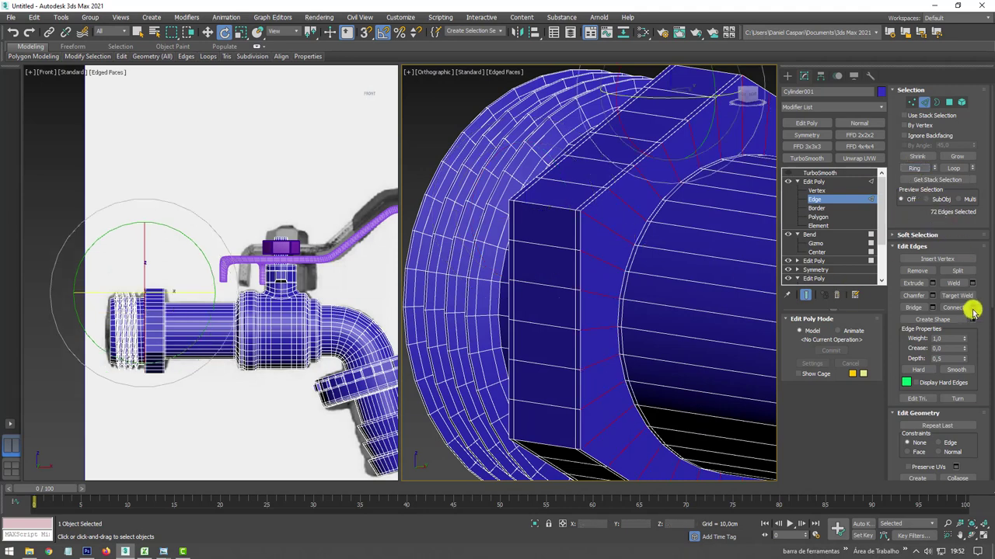
{"action": "left_click", "coordinate": [972, 308]}
{"action": "left_click", "coordinate": [633, 204]}
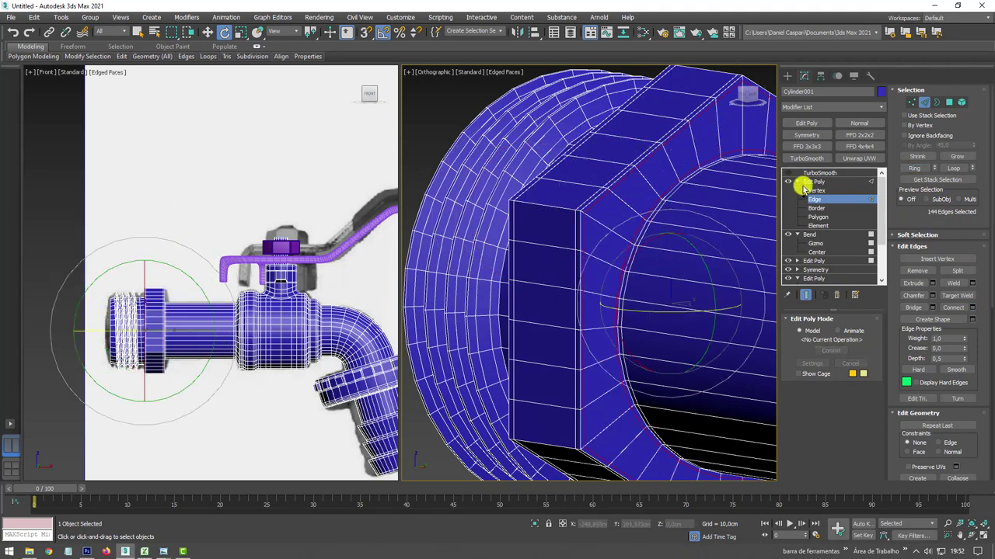
{"action": "left_click", "coordinate": [812, 172]}
{"action": "scroll", "coordinate": [700, 195], "scroll_direction": "down", "scroll_amount": 3}
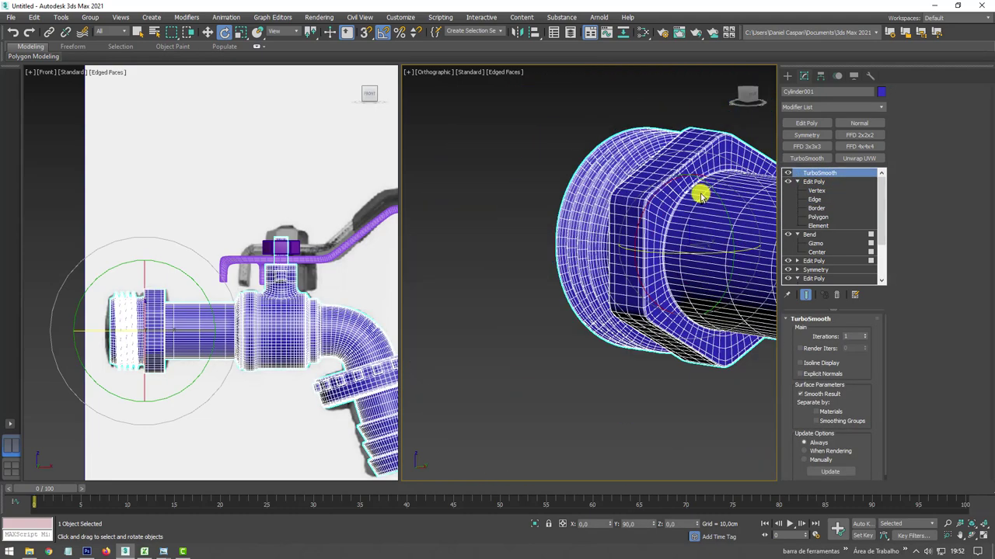
{"action": "middle_click_drag", "start_coordinate": [700, 195], "coordinate": [641, 227], "text": "alt"}
Set TurboSmooth iterations to 2 and collapse the Bend and Edit Poly stack entries.
{"action": "left_click", "coordinate": [866, 333]}
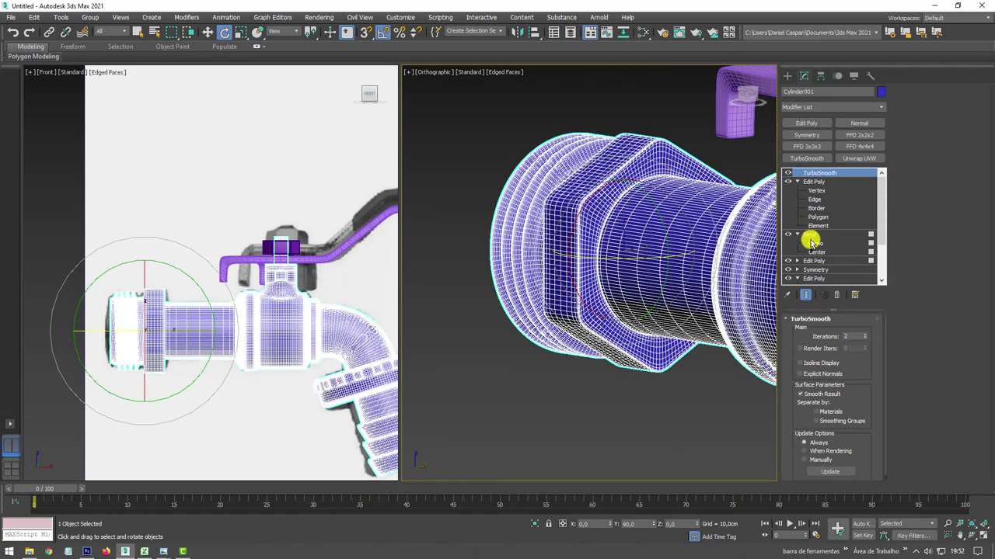
{"action": "left_click", "coordinate": [795, 234]}
{"action": "left_click", "coordinate": [797, 181]}
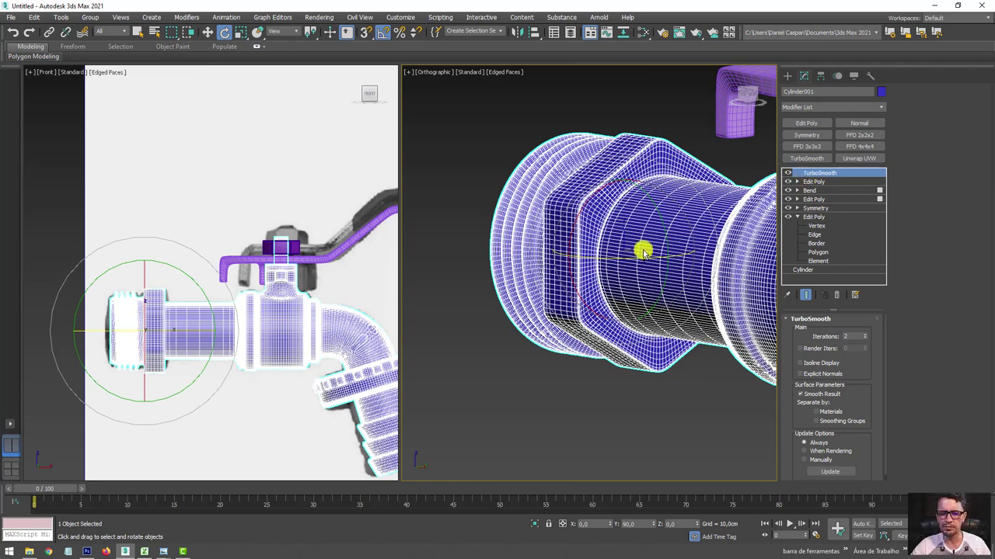
{"action": "key", "text": "F4"}
Compare the faucet with the reference photo and enable TurboSmooth Isoline Display.
{"action": "mouse_move", "coordinate": [606, 266]}
{"action": "middle_mouse_down", "text": "alt"}
{"action": "mouse_move", "coordinate": [681, 283]}
{"action": "mouse_move", "coordinate": [504, 271]}
{"action": "middle_mouse_up", "text": "alt"}
{"action": "scroll", "coordinate": [681, 282], "scroll_direction": "down", "scroll_amount": 3}
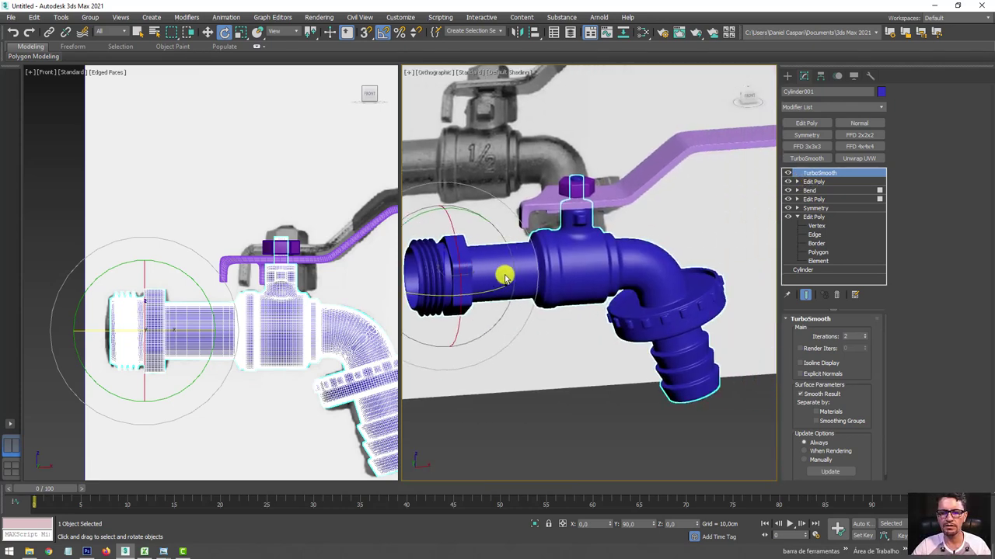
{"action": "mouse_move", "coordinate": [633, 331]}
{"action": "middle_mouse_down", "text": "alt"}
{"action": "mouse_move", "coordinate": [598, 338]}
{"action": "mouse_move", "coordinate": [539, 390]}
{"action": "middle_mouse_up", "text": "alt"}
{"action": "scroll", "coordinate": [630, 327], "scroll_direction": "down", "scroll_amount": 5}
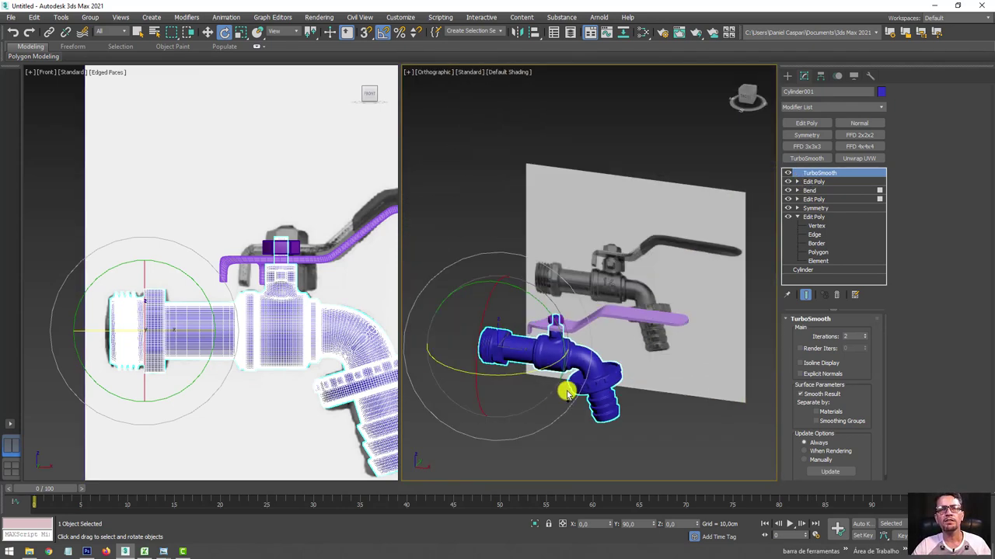
{"action": "mouse_move", "coordinate": [630, 327]}
{"action": "middle_mouse_down", "text": "alt"}
{"action": "mouse_move", "coordinate": [603, 381]}
{"action": "mouse_move", "coordinate": [582, 337]}
{"action": "mouse_move", "coordinate": [588, 344]}
{"action": "middle_mouse_up", "text": "alt"}
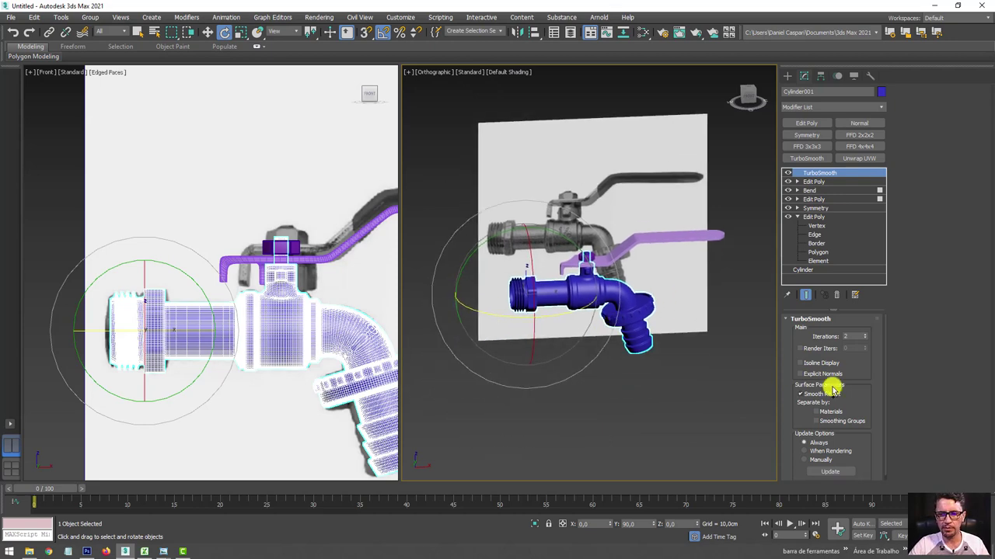
{"action": "left_click", "coordinate": [801, 363]}
{"action": "scroll", "coordinate": [679, 326], "scroll_direction": "up", "scroll_amount": 2}
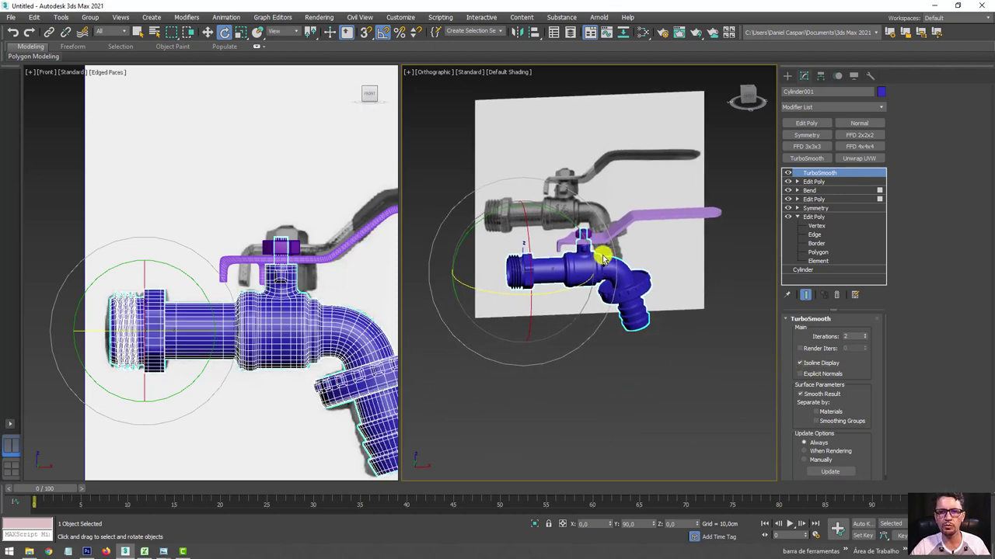
{"action": "scroll", "coordinate": [606, 241], "scroll_direction": "up", "scroll_amount": 4}
{"action": "scroll", "coordinate": [494, 218], "scroll_direction": "up", "scroll_amount": 2}
{"action": "scroll", "coordinate": [520, 226], "scroll_direction": "up", "scroll_amount": 2}
{"action": "scroll", "coordinate": [519, 245], "scroll_direction": "down", "scroll_amount": 1}
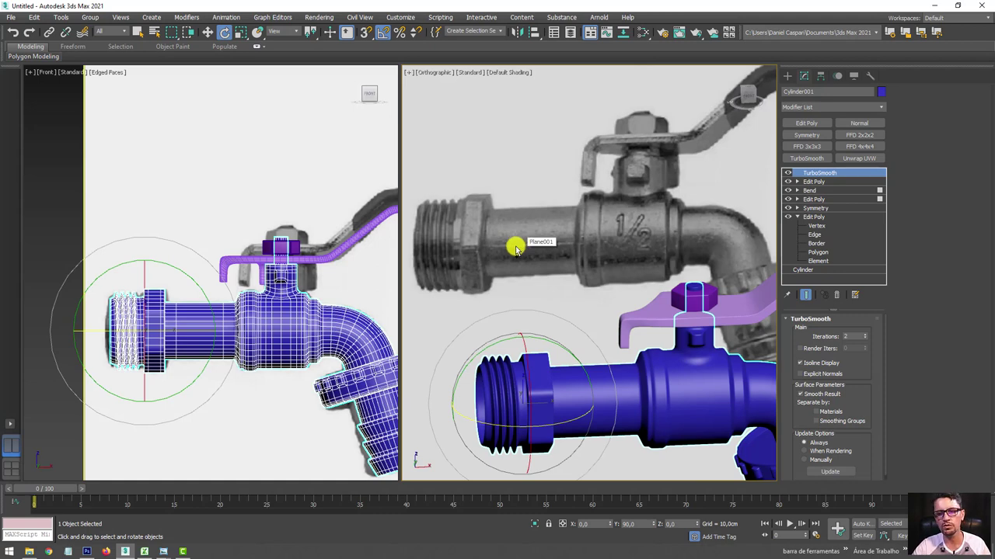
{"action": "scroll", "coordinate": [639, 226], "scroll_direction": "up", "scroll_amount": 3}
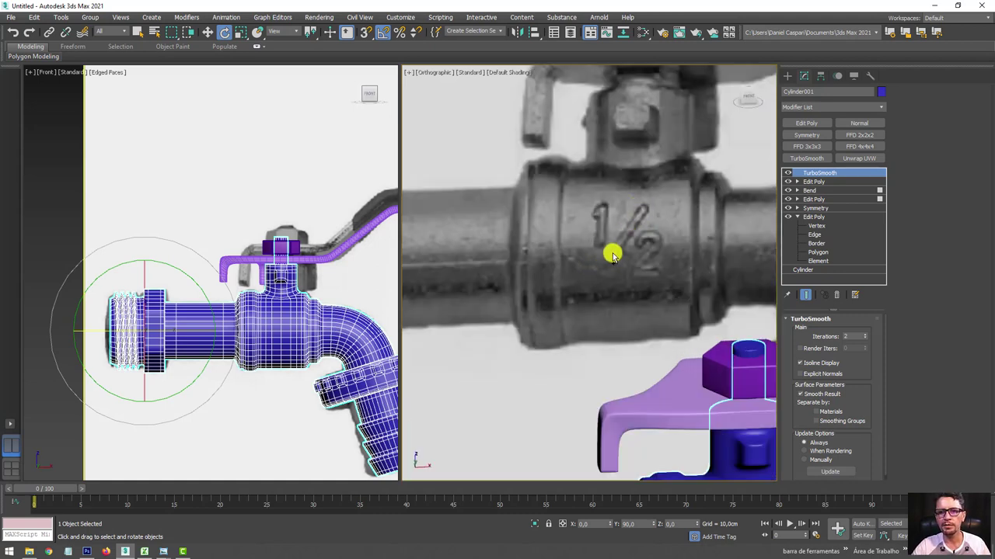
Select the purple handle Plane002, hide its TurboSmooth, and enter Border sub-object level.
{"action": "scroll", "coordinate": [610, 234], "scroll_direction": "up", "scroll_amount": 2}
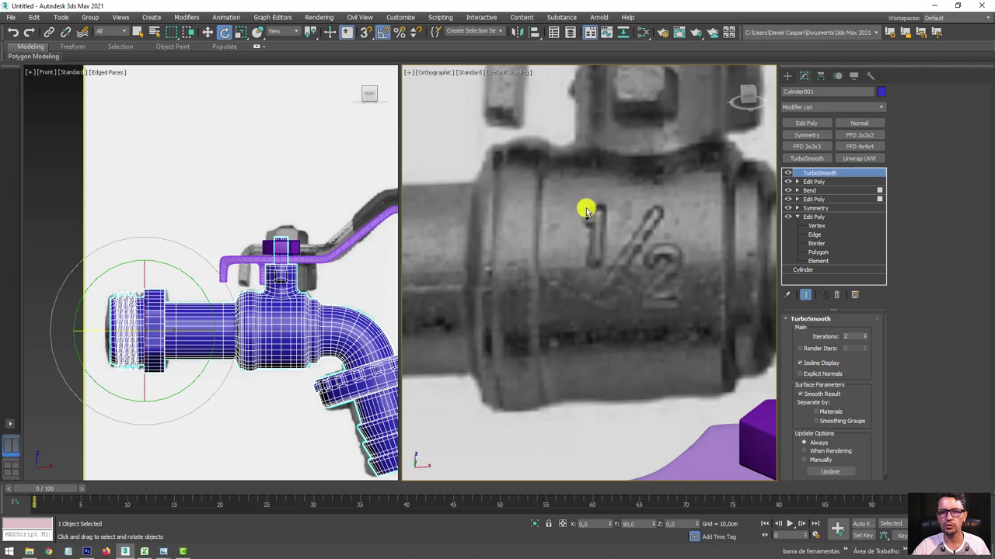
{"action": "scroll", "coordinate": [590, 227], "scroll_direction": "down", "scroll_amount": 4}
{"action": "scroll", "coordinate": [630, 245], "scroll_direction": "down", "scroll_amount": 2}
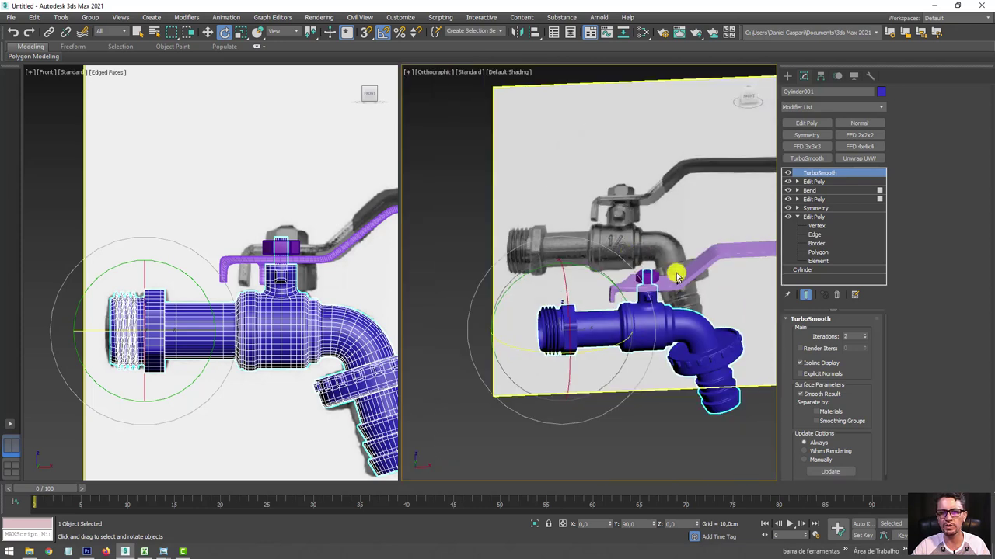
{"action": "scroll", "coordinate": [611, 249], "scroll_direction": "down", "scroll_amount": 2}
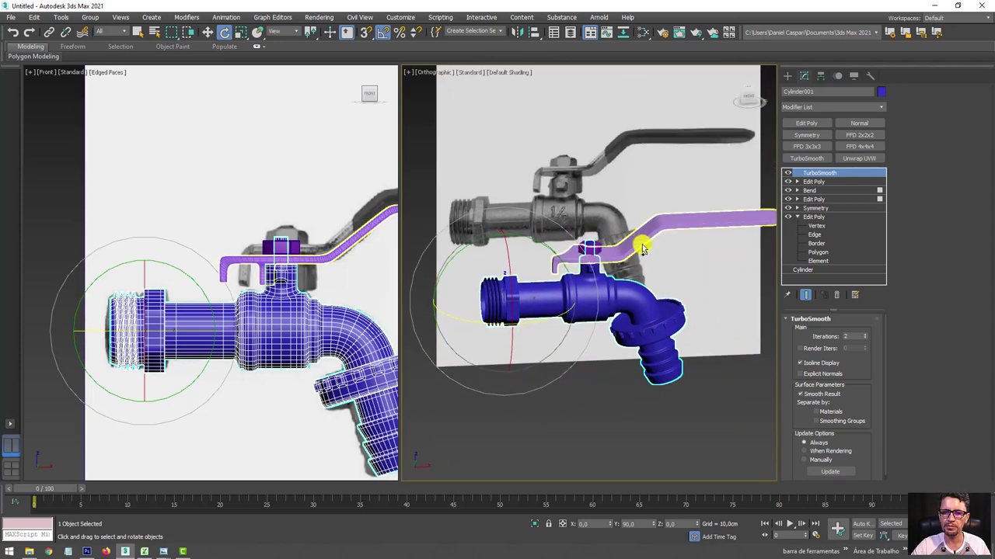
{"action": "left_click", "coordinate": [642, 239]}
{"action": "key", "text": "F4"}
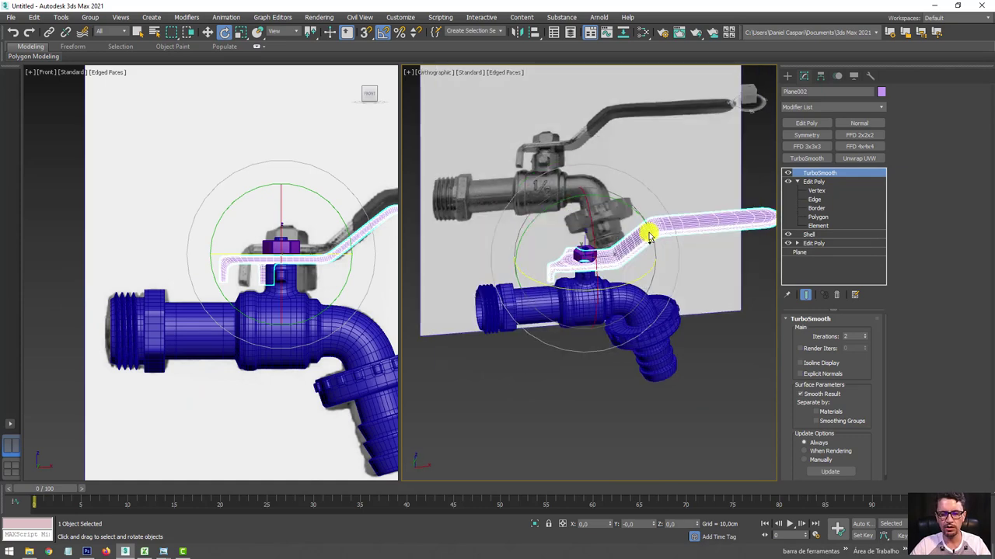
{"action": "middle_click_drag", "start_coordinate": [645, 235], "coordinate": [564, 193], "text": "alt"}
{"action": "scroll", "coordinate": [562, 188], "scroll_direction": "up", "scroll_amount": 5}
{"action": "scroll", "coordinate": [561, 237], "scroll_direction": "up", "scroll_amount": 2}
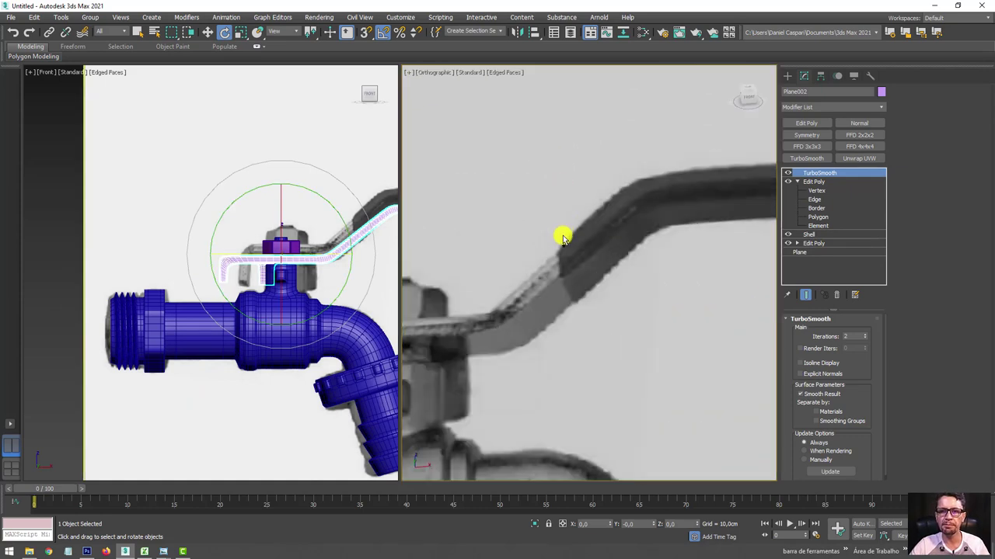
{"action": "scroll", "coordinate": [578, 293], "scroll_direction": "down", "scroll_amount": 5}
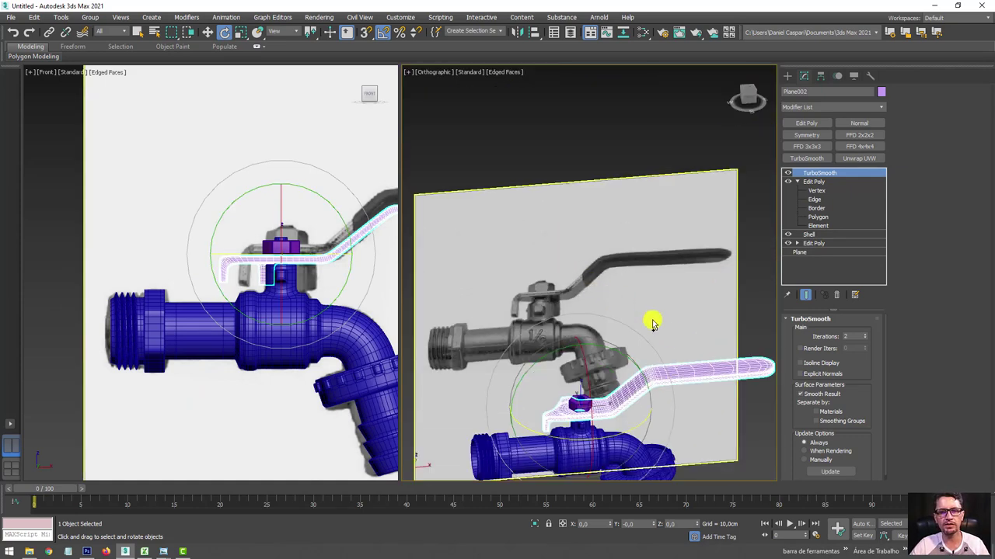
{"action": "scroll", "coordinate": [650, 322], "scroll_direction": "down", "scroll_amount": 2}
{"action": "left_click", "coordinate": [787, 173]}
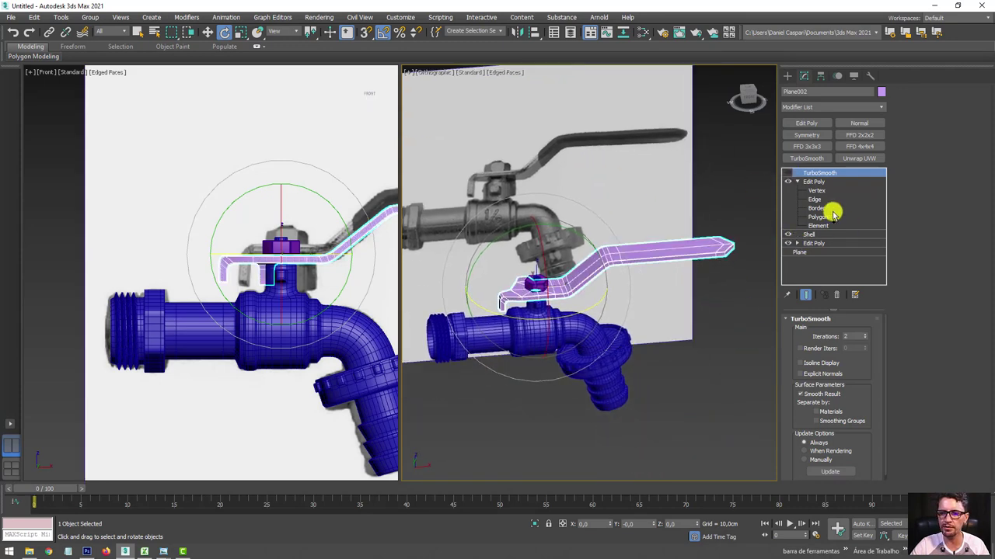
{"action": "left_click", "coordinate": [818, 208]}
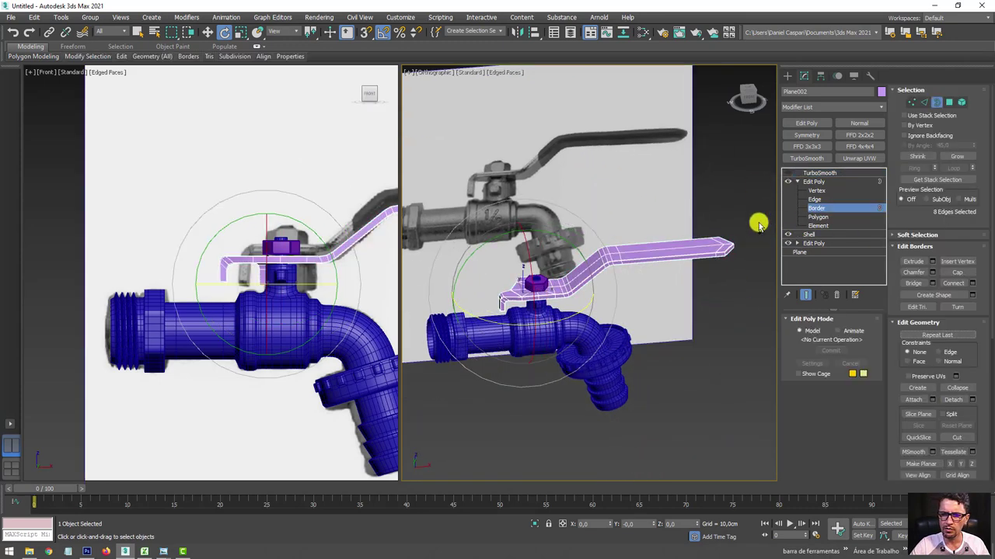
Switch to Polygon level and select the handle's long lever polygons.
{"action": "left_click", "coordinate": [707, 301]}
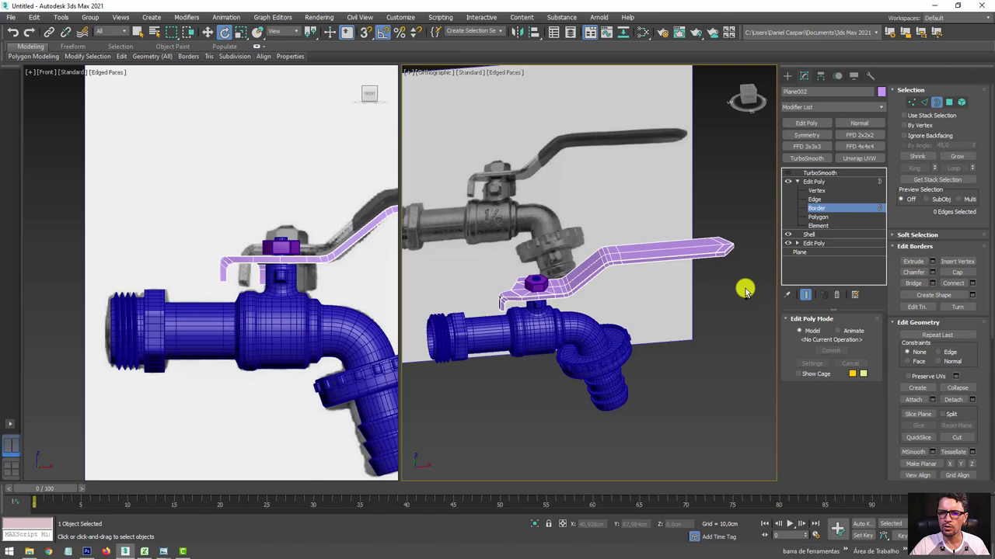
{"action": "left_click", "coordinate": [828, 217]}
{"action": "left_click_drag", "start_coordinate": [598, 301], "coordinate": [591, 293]}
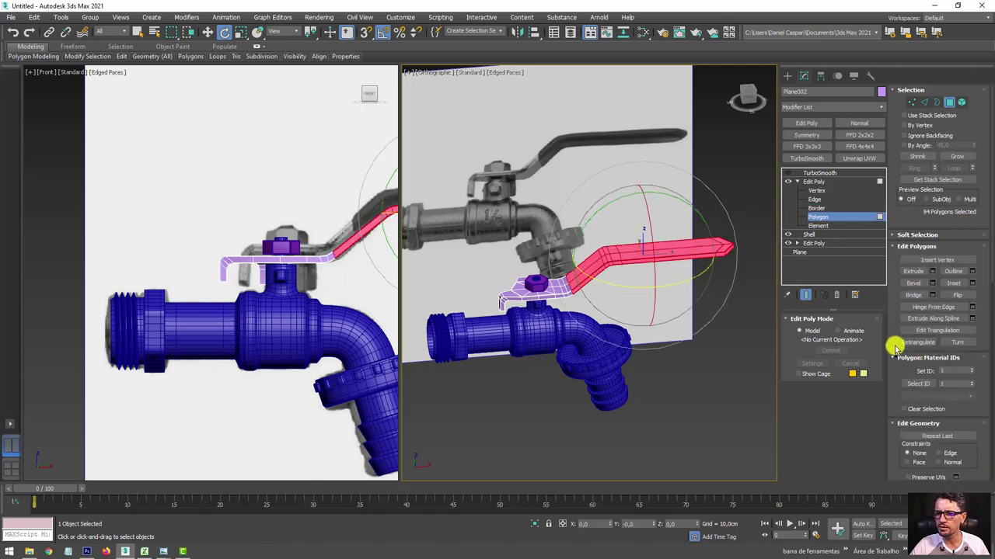
{"action": "scroll", "coordinate": [896, 347], "scroll_direction": "down", "scroll_amount": 3}
{"action": "scroll", "coordinate": [909, 239], "scroll_direction": "down", "scroll_amount": 3}
Start a Slice Plane on the lever polygons, reset it and rotate it 95° on Y.
{"action": "left_click", "coordinate": [918, 283]}
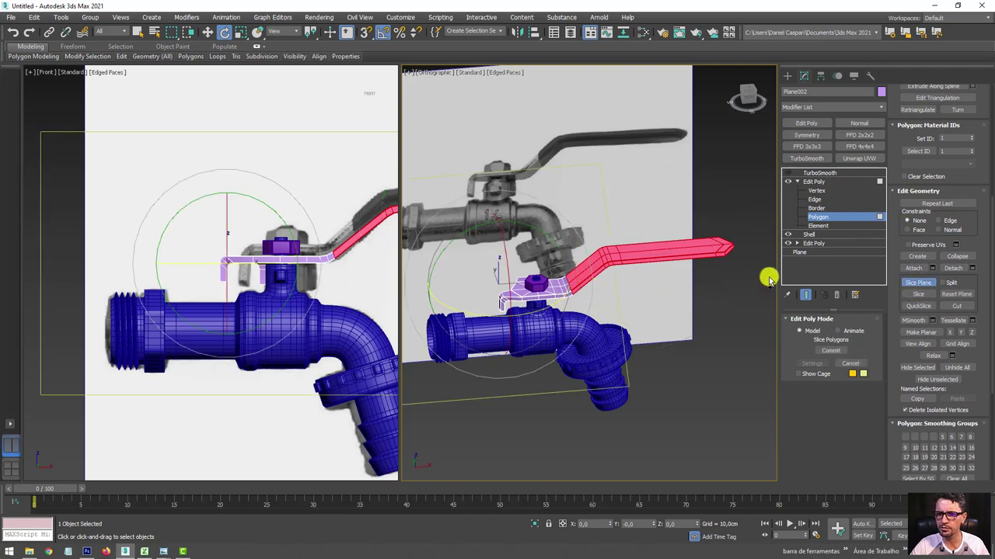
{"action": "scroll", "coordinate": [634, 295], "scroll_direction": "down", "scroll_amount": 4}
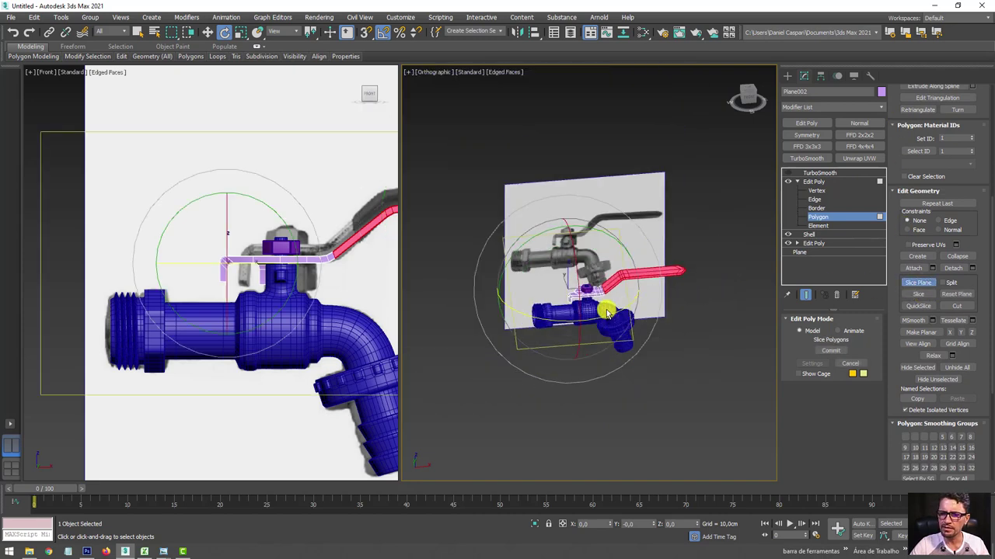
{"action": "middle_click_drag", "start_coordinate": [607, 311], "coordinate": [604, 349]}
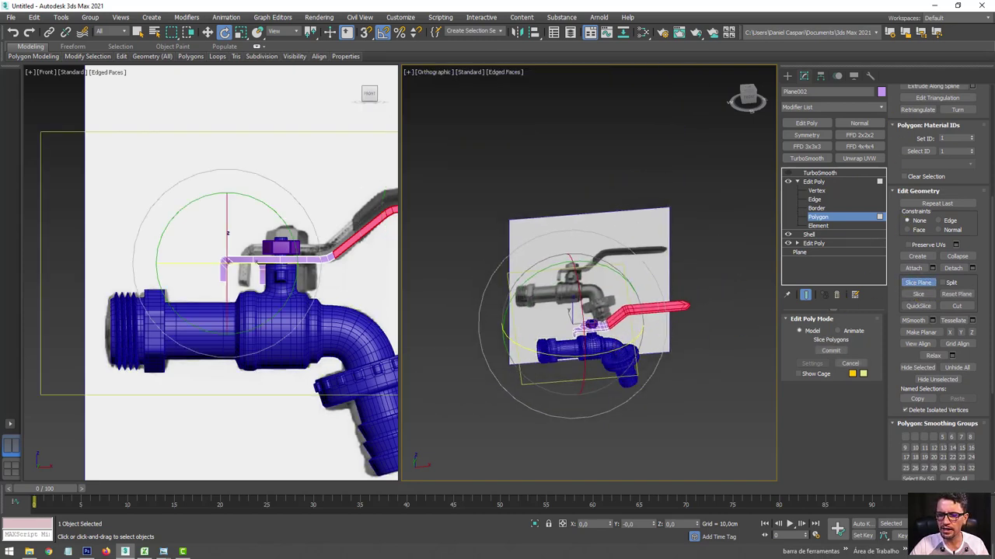
{"action": "left_click", "coordinate": [956, 294]}
{"action": "scroll", "coordinate": [697, 309], "scroll_direction": "up", "scroll_amount": 2}
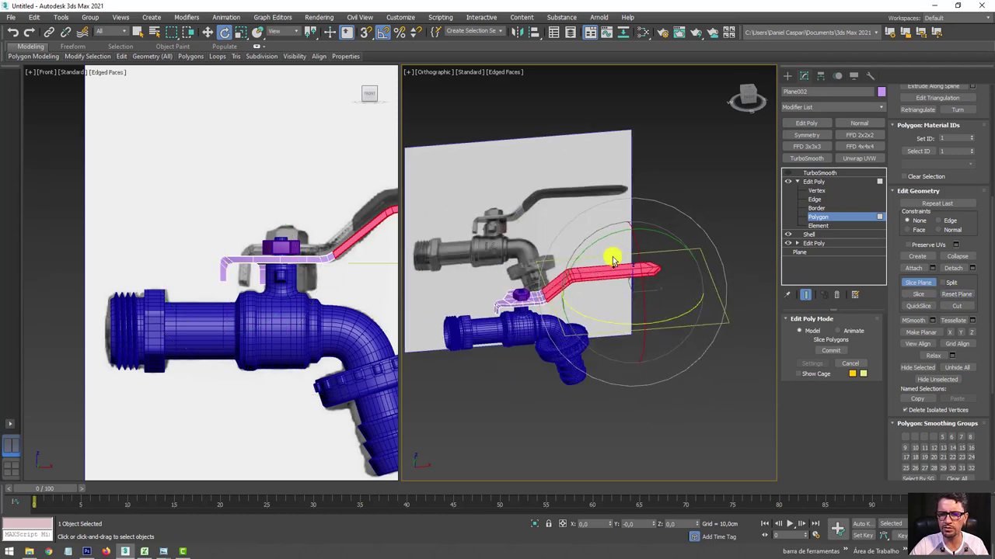
{"action": "left_click_drag", "start_coordinate": [607, 242], "coordinate": [655, 235]}
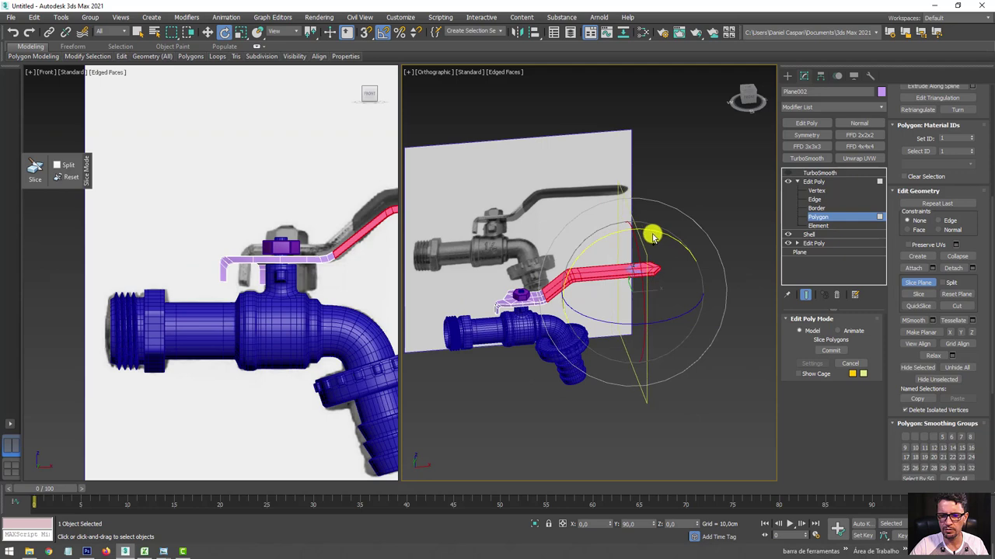
Move the slice plane to the handle bend and apply the slice.
{"action": "key", "text": "w"}
{"action": "left_click_drag", "start_coordinate": [635, 291], "coordinate": [608, 288]}
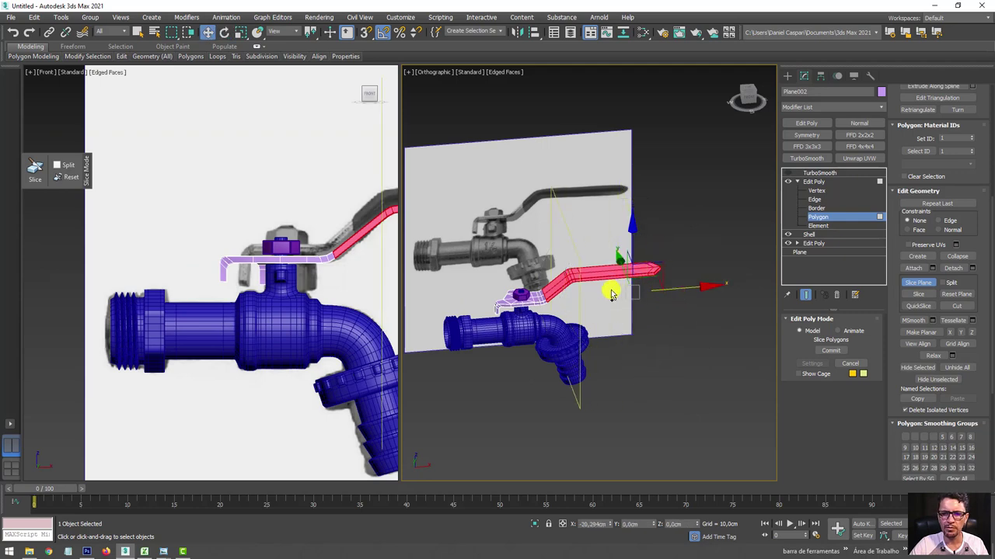
{"action": "scroll", "coordinate": [575, 299], "scroll_direction": "up", "scroll_amount": 2}
{"action": "scroll", "coordinate": [568, 303], "scroll_direction": "up", "scroll_amount": 2}
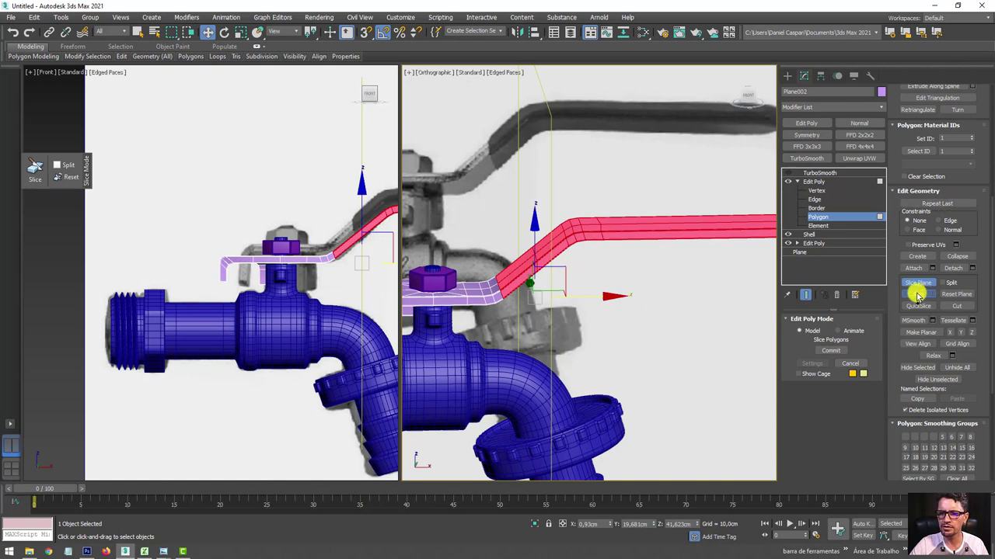
{"action": "middle_click_drag", "start_coordinate": [676, 266], "coordinate": [670, 268]}
{"action": "left_click_drag", "start_coordinate": [568, 306], "coordinate": [564, 307]}
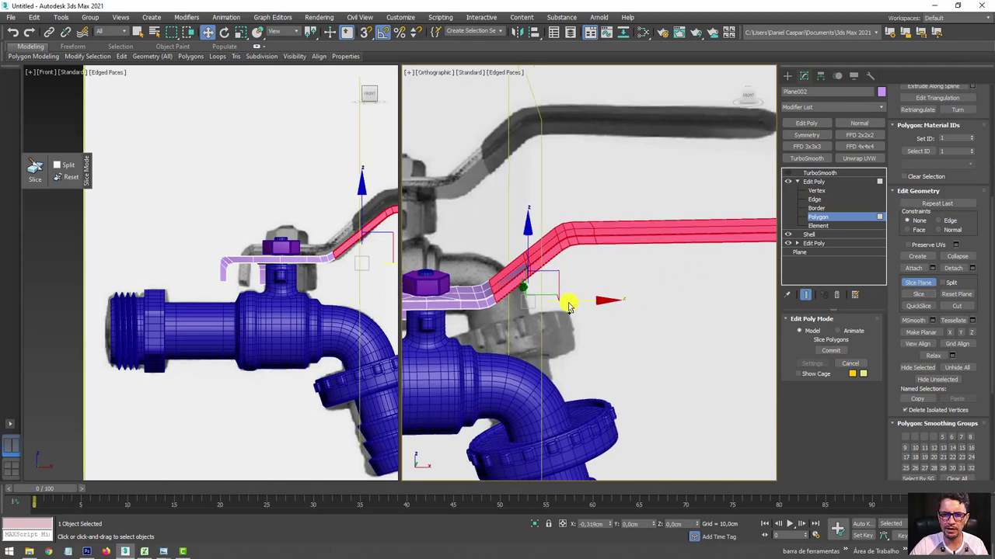
{"action": "middle_click_drag", "start_coordinate": [704, 252], "coordinate": [645, 257]}
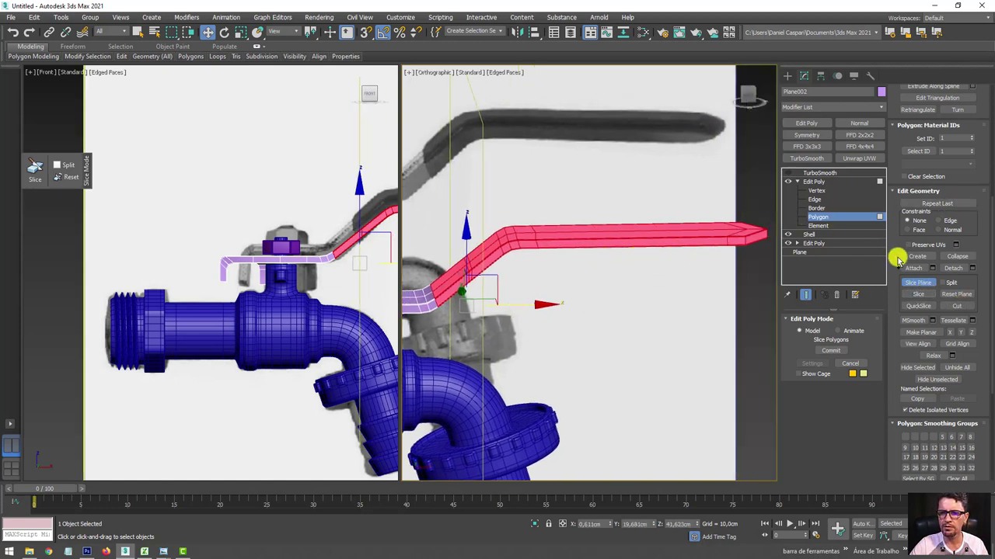
{"action": "middle_click_drag", "start_coordinate": [746, 256], "coordinate": [603, 238], "text": "alt"}
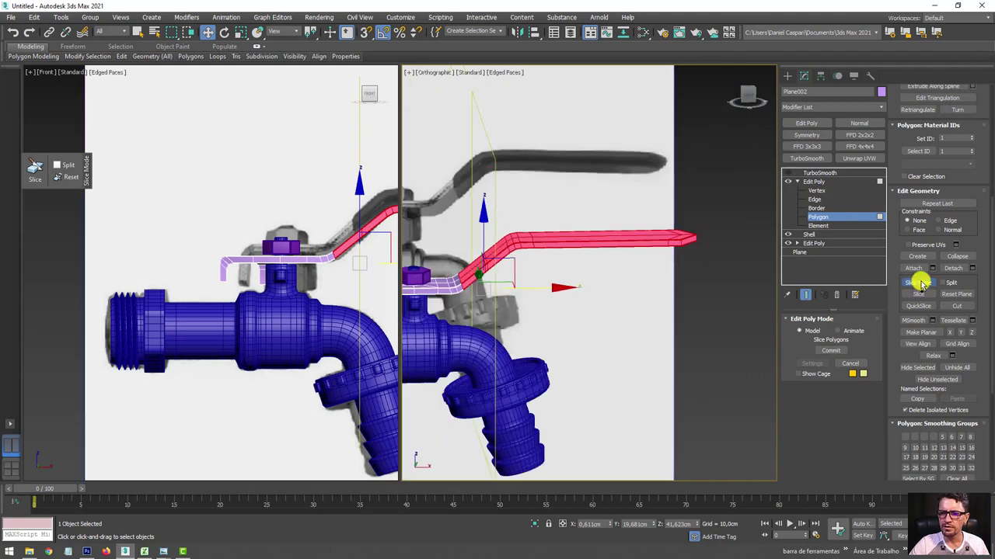
{"action": "left_click", "coordinate": [920, 283]}
Begin extruding the selected lever polygons with an initial height.
{"action": "scroll", "coordinate": [506, 260], "scroll_direction": "up", "scroll_amount": 2}
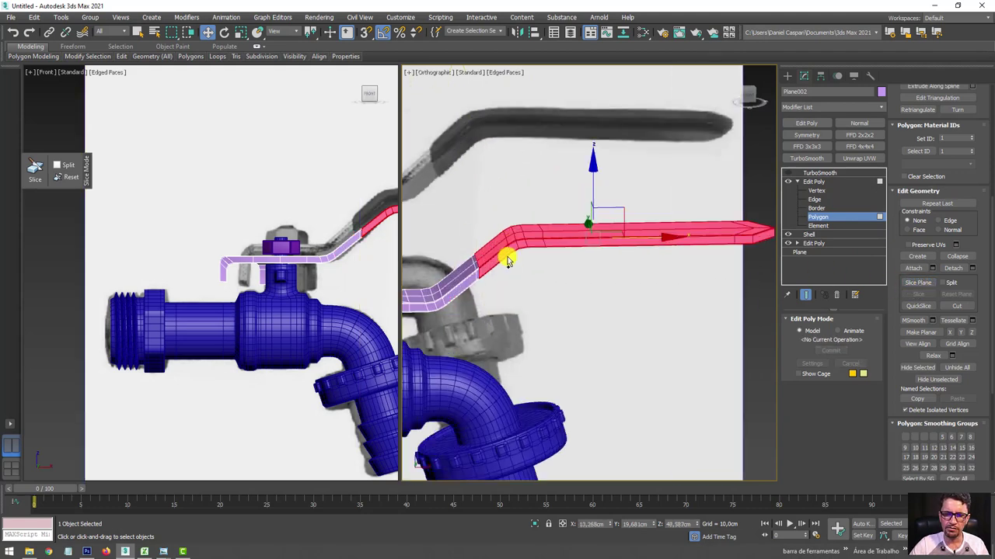
{"action": "scroll", "coordinate": [561, 300], "scroll_direction": "up", "scroll_amount": 1}
{"action": "scroll", "coordinate": [562, 300], "scroll_direction": "up", "scroll_amount": 3}
{"action": "scroll", "coordinate": [601, 293], "scroll_direction": "up", "scroll_amount": 2}
{"action": "middle_click_drag", "start_coordinate": [601, 293], "coordinate": [670, 283], "text": "alt"}
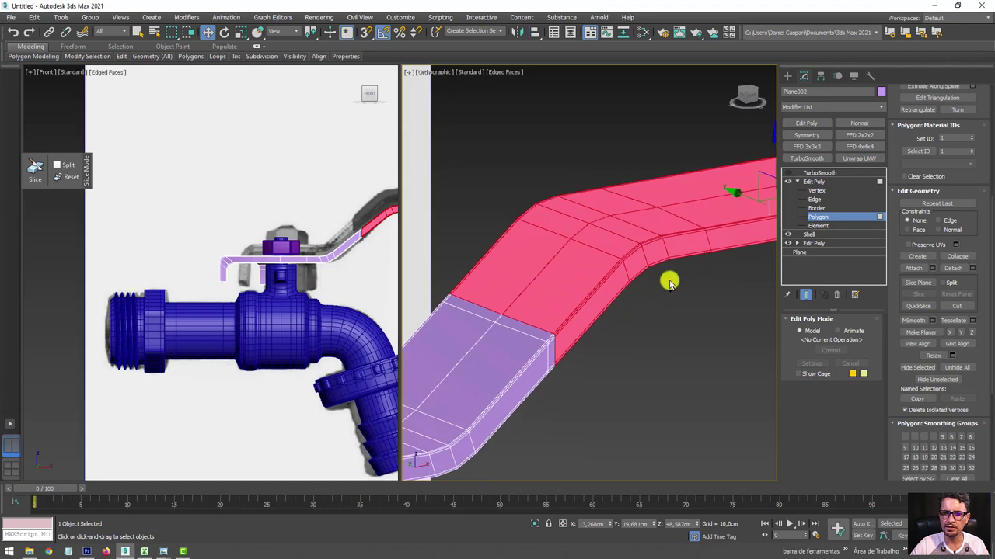
{"action": "scroll", "coordinate": [911, 141], "scroll_direction": "up", "scroll_amount": 2}
{"action": "scroll", "coordinate": [907, 268], "scroll_direction": "up", "scroll_amount": 3}
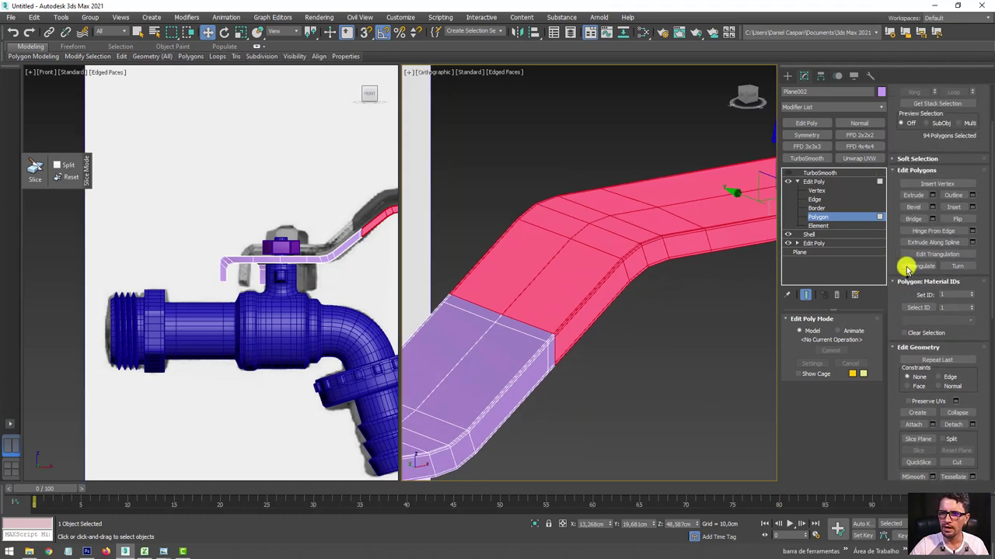
{"action": "left_click", "coordinate": [931, 195]}
{"action": "mouse_move", "coordinate": [769, 225]}
{"action": "middle_mouse_down", "text": "alt"}
{"action": "mouse_move", "coordinate": [599, 262]}
{"action": "mouse_move", "coordinate": [640, 224]}
{"action": "middle_mouse_up", "text": "alt"}
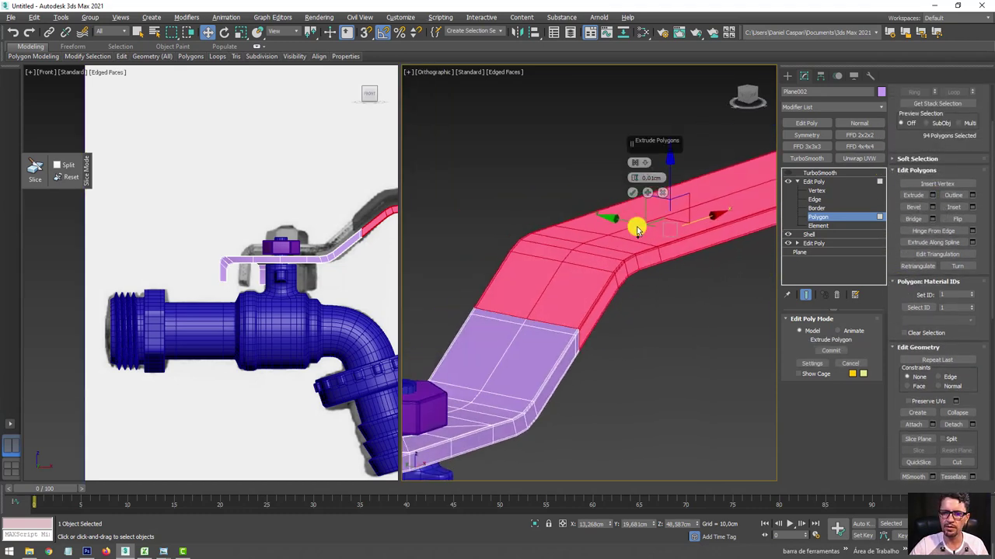
{"action": "left_click_drag", "start_coordinate": [637, 180], "coordinate": [629, 122]}
{"action": "scroll", "coordinate": [526, 187], "scroll_direction": "down", "scroll_amount": 3}
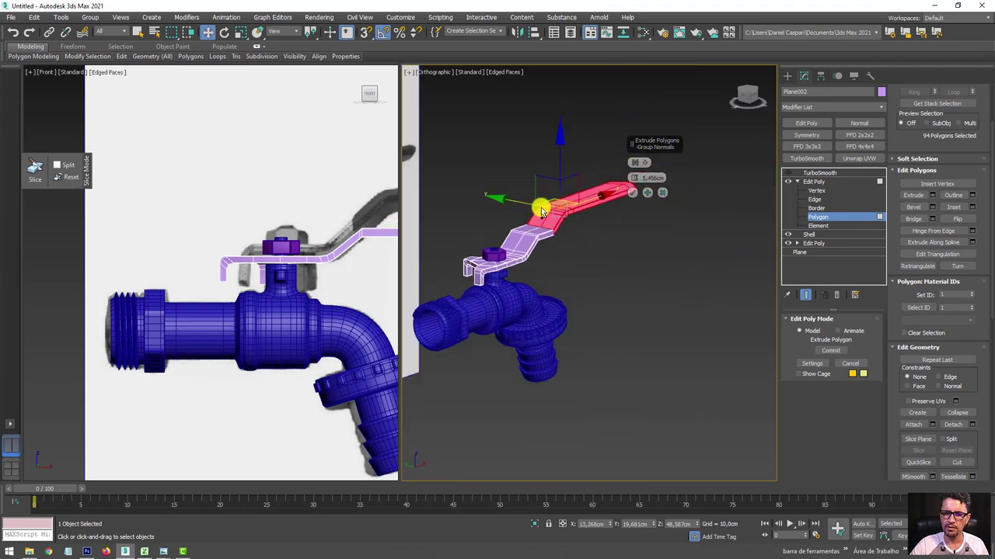
Switch the extrusion to Local Normals with a 0.42 cm height.
{"action": "left_click", "coordinate": [647, 164]}
{"action": "left_click", "coordinate": [667, 184]}
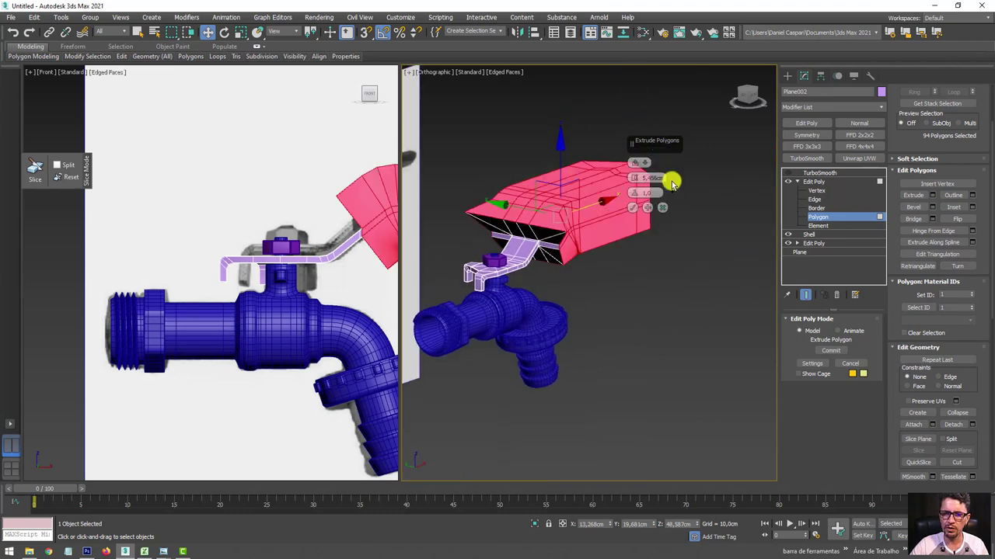
{"action": "scroll", "coordinate": [589, 225], "scroll_direction": "up", "scroll_amount": 3}
{"action": "left_click_drag", "start_coordinate": [634, 178], "coordinate": [638, 233]}
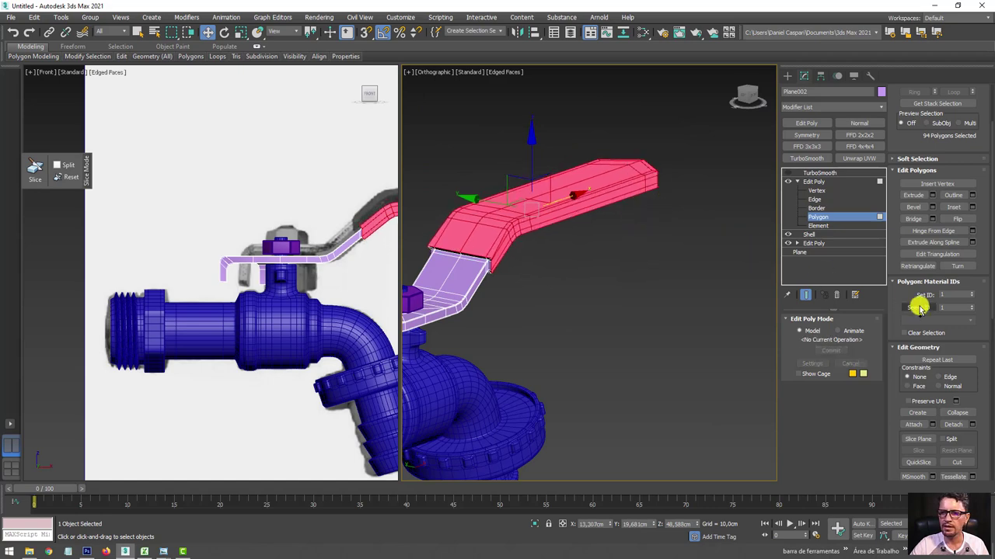
{"action": "scroll", "coordinate": [906, 222], "scroll_direction": "down", "scroll_amount": 1}
{"action": "scroll", "coordinate": [950, 182], "scroll_direction": "down", "scroll_amount": 5}
{"action": "scroll", "coordinate": [983, 208], "scroll_direction": "down", "scroll_amount": 2}
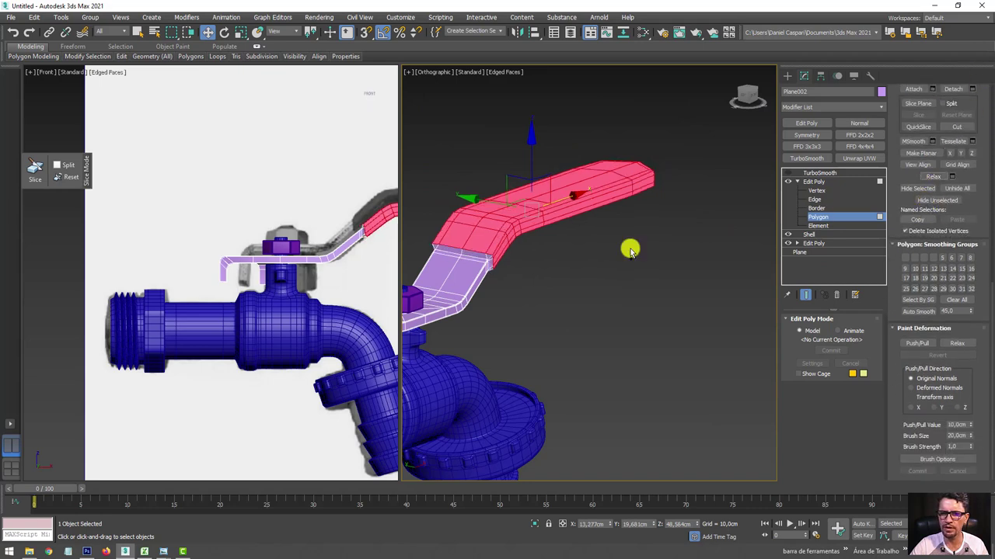
{"action": "mouse_move", "coordinate": [628, 246]}
{"action": "middle_mouse_down", "text": "alt"}
{"action": "mouse_move", "coordinate": [550, 271]}
{"action": "mouse_move", "coordinate": [686, 211]}
{"action": "middle_mouse_up", "text": "alt"}
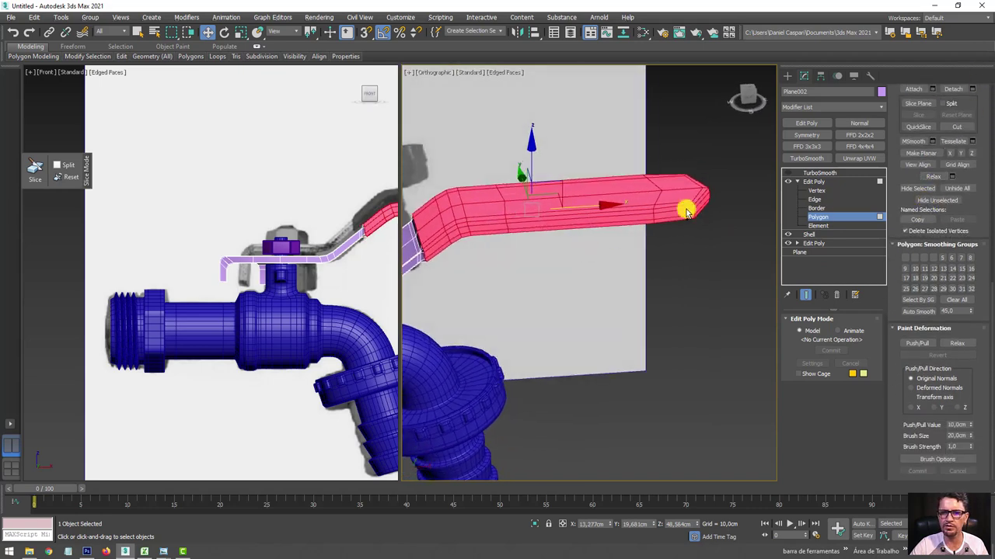
Show the handle's TurboSmooth result, hide edged faces, and select all three tap parts with Ctrl+A.
{"action": "left_click", "coordinate": [825, 174]}
{"action": "mouse_move", "coordinate": [466, 249]}
{"action": "middle_mouse_down", "text": "alt"}
{"action": "mouse_move", "coordinate": [451, 259]}
{"action": "mouse_move", "coordinate": [536, 264]}
{"action": "mouse_move", "coordinate": [562, 251]}
{"action": "mouse_move", "coordinate": [546, 242]}
{"action": "mouse_move", "coordinate": [542, 251]}
{"action": "mouse_move", "coordinate": [582, 249]}
{"action": "mouse_move", "coordinate": [601, 282]}
{"action": "middle_mouse_up", "text": "alt"}
{"action": "key", "text": "F3"}
{"action": "key", "text": "F3"}
{"action": "scroll", "coordinate": [610, 278], "scroll_direction": "down", "scroll_amount": 5}
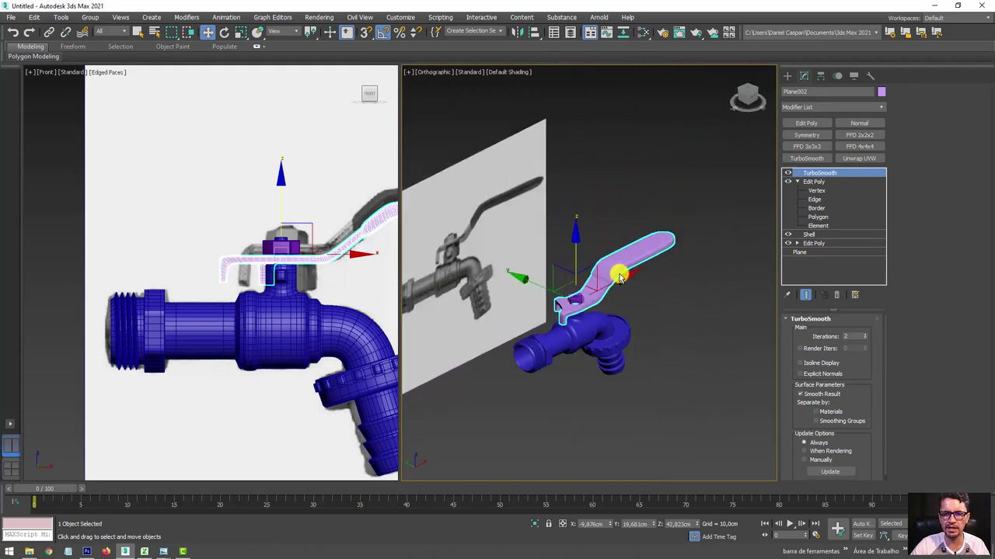
{"action": "middle_click_drag", "start_coordinate": [606, 240], "coordinate": [567, 213], "text": "alt"}
{"action": "scroll", "coordinate": [563, 253], "scroll_direction": "up", "scroll_amount": 3}
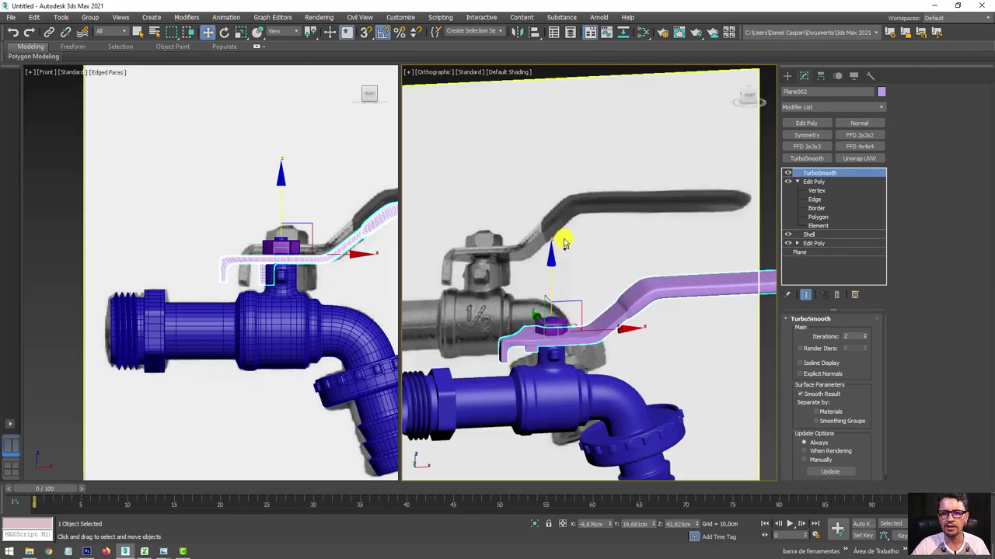
{"action": "scroll", "coordinate": [564, 237], "scroll_direction": "down", "scroll_amount": 3}
{"action": "scroll", "coordinate": [575, 272], "scroll_direction": "down", "scroll_amount": 2}
{"action": "mouse_move", "coordinate": [588, 311]}
{"action": "middle_mouse_down", "text": "alt"}
{"action": "mouse_move", "coordinate": [510, 280]}
{"action": "mouse_move", "coordinate": [515, 297]}
{"action": "middle_mouse_up", "text": "alt"}
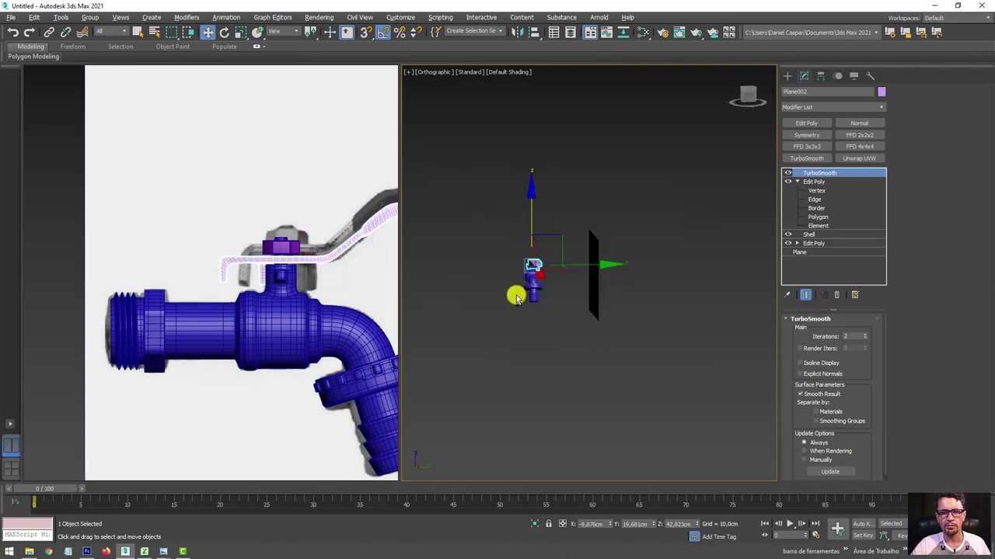
{"action": "key", "text": "ctrl+a"}
Give the three selected tap parts a black object colour and view them from both sides beside the reference photo.
{"action": "key", "text": "z"}
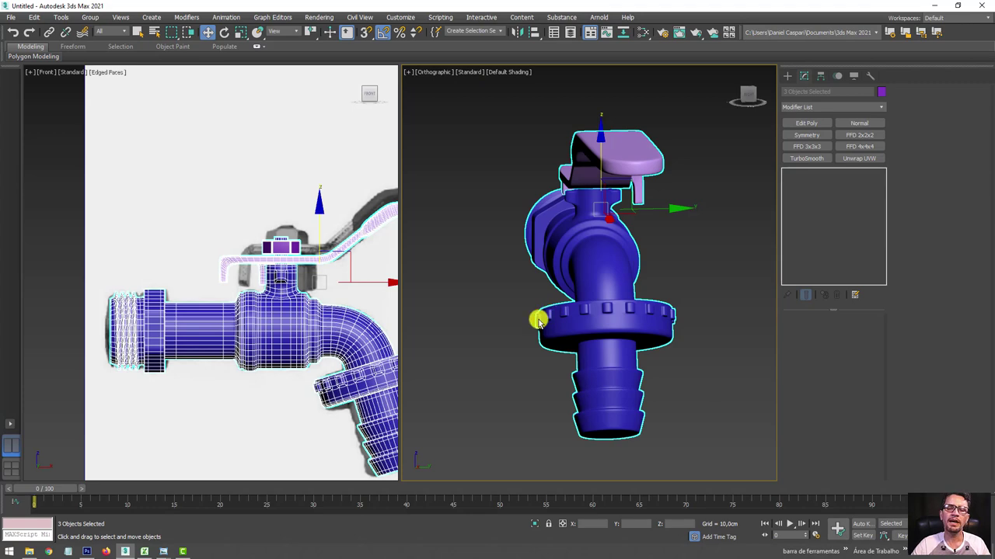
{"action": "mouse_move", "coordinate": [516, 338]}
{"action": "middle_mouse_down", "text": "alt"}
{"action": "mouse_move", "coordinate": [566, 339]}
{"action": "mouse_move", "coordinate": [556, 336]}
{"action": "middle_mouse_up", "text": "alt"}
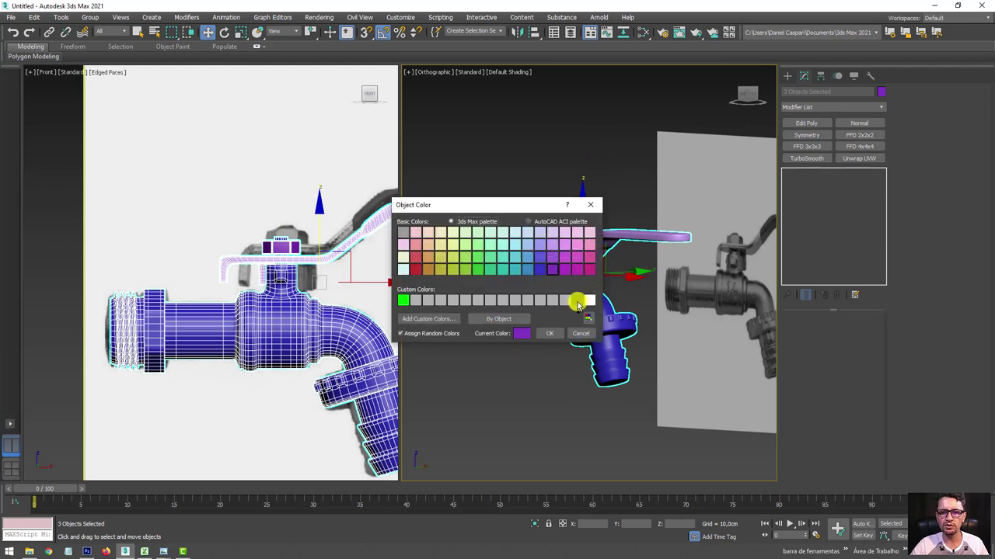
{"action": "left_click", "coordinate": [547, 335]}
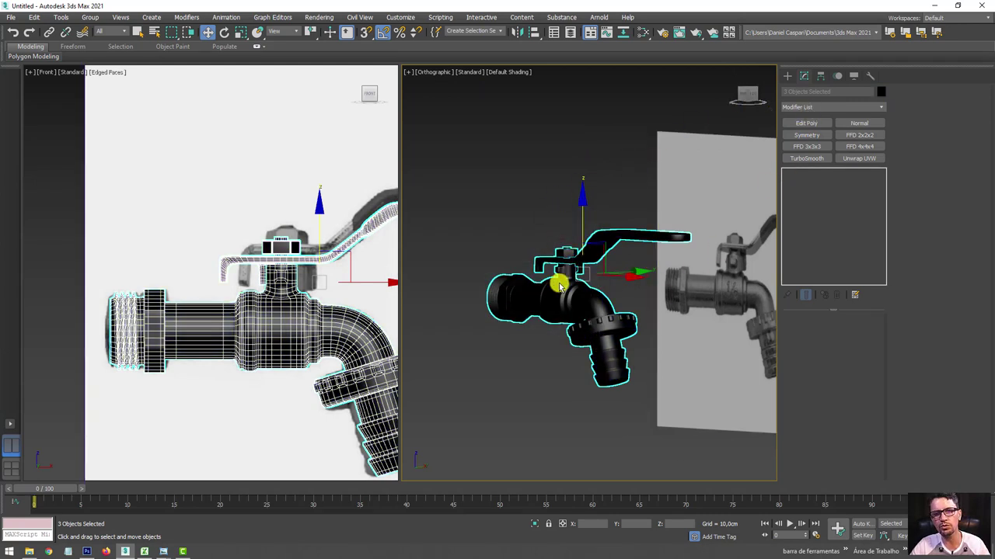
{"action": "mouse_move", "coordinate": [526, 288]}
{"action": "middle_mouse_down", "text": "alt"}
{"action": "mouse_move", "coordinate": [582, 291]}
{"action": "mouse_move", "coordinate": [635, 315]}
{"action": "mouse_move", "coordinate": [617, 288]}
{"action": "mouse_move", "coordinate": [635, 291]}
{"action": "mouse_move", "coordinate": [717, 353]}
{"action": "middle_mouse_up", "text": "alt"}
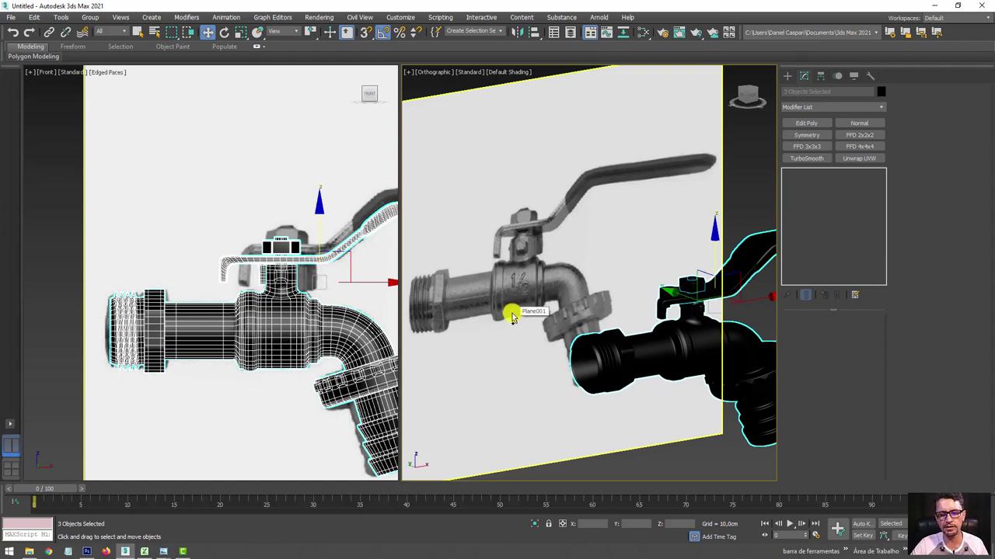
{"action": "mouse_move", "coordinate": [648, 353]}
{"action": "middle_mouse_down", "text": "alt"}
{"action": "mouse_move", "coordinate": [561, 349]}
{"action": "mouse_move", "coordinate": [522, 361]}
{"action": "mouse_move", "coordinate": [513, 347]}
{"action": "middle_mouse_up", "text": "alt"}
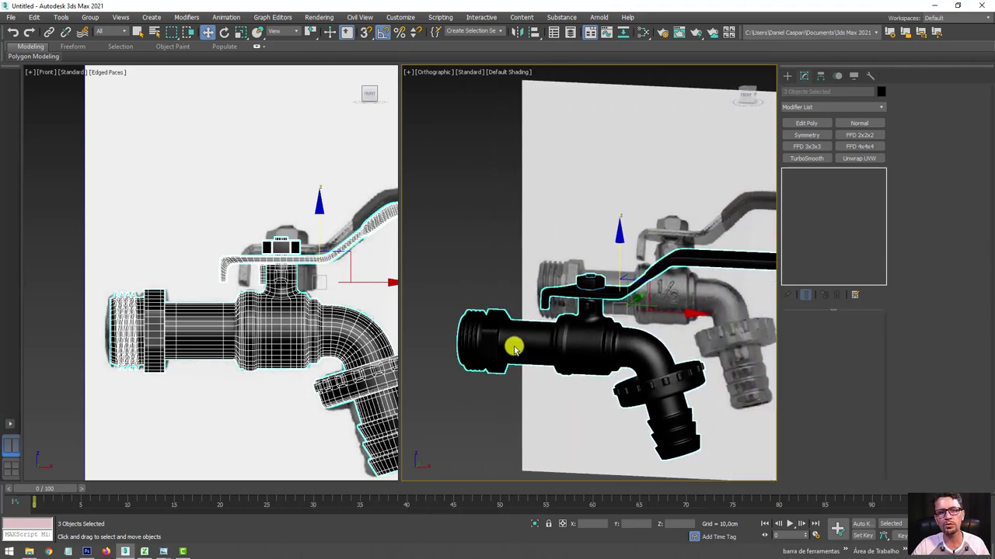